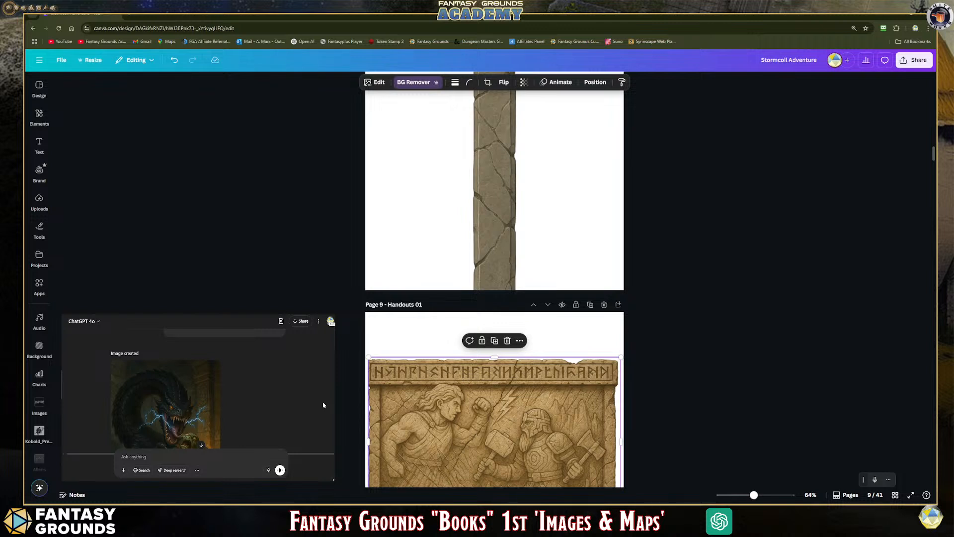
Step: Look back through the stone border pages up to the Adventure Page Elements 1 page
{"action": "scroll", "coordinate": [445, 244], "scroll_direction": "up", "scroll_amount": 10}
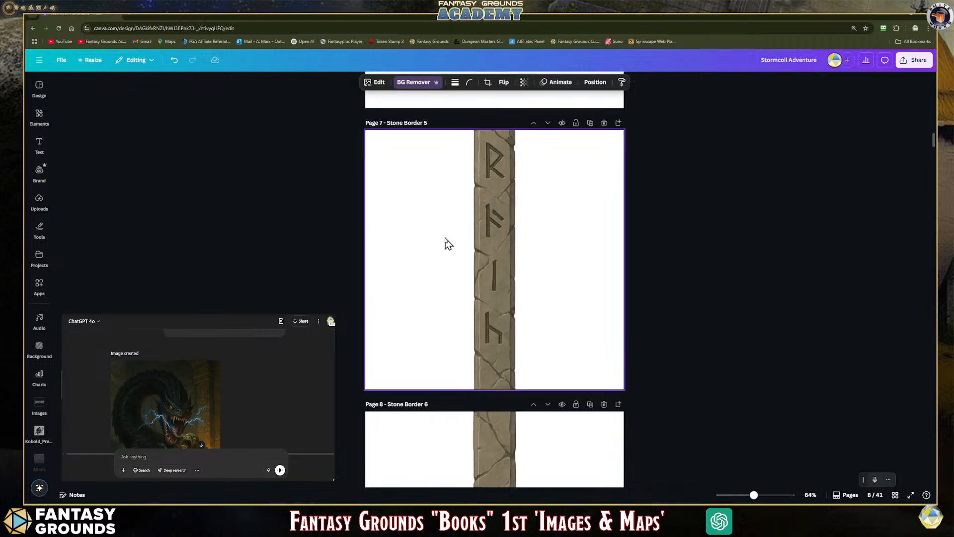
{"action": "scroll", "coordinate": [444, 237], "scroll_direction": "up", "scroll_amount": 15}
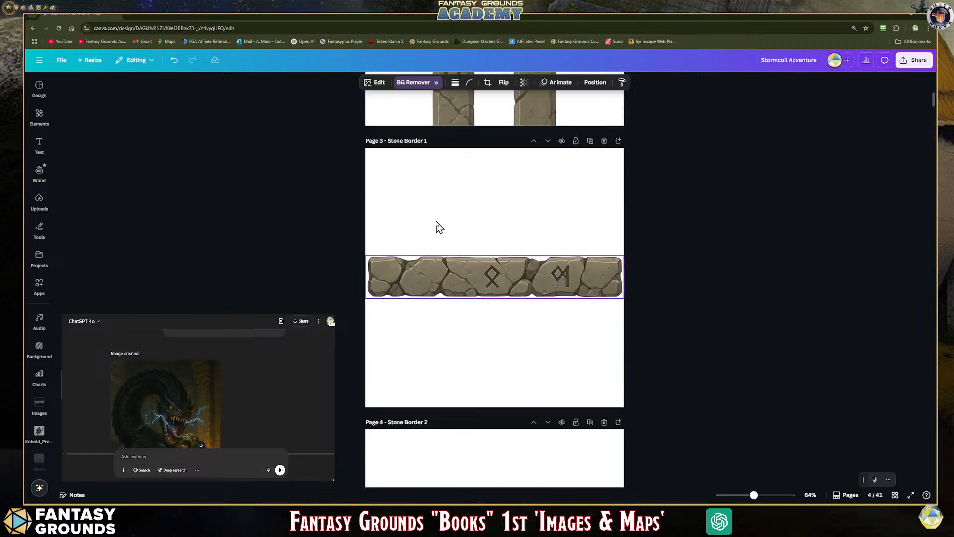
{"action": "scroll", "coordinate": [439, 226], "scroll_direction": "up", "scroll_amount": 8}
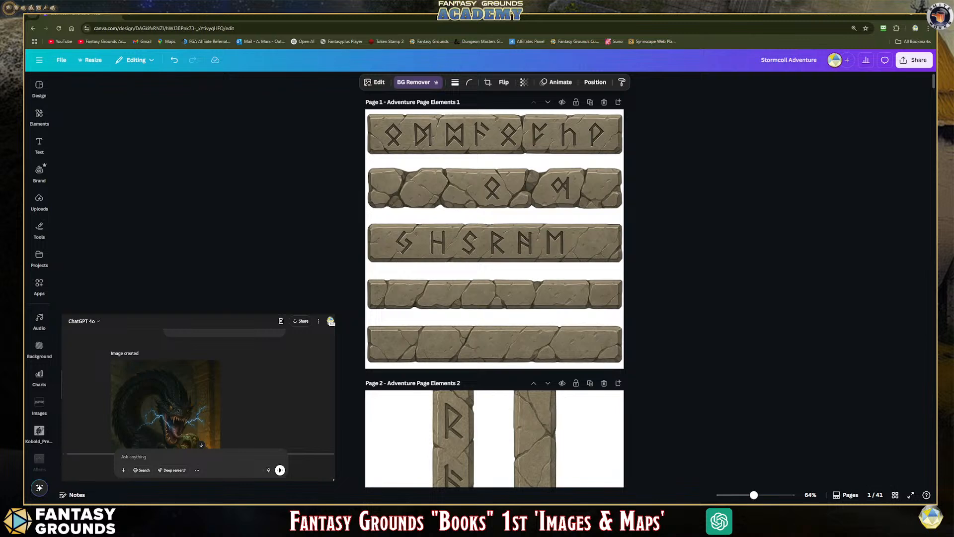
Step: Review the Stormcoil adventure document and its plain-text export in the ChatGPT conversation
{"action": "scroll", "coordinate": [245, 397], "scroll_direction": "down", "scroll_amount": 1}
{"action": "scroll", "coordinate": [245, 398], "scroll_direction": "down", "scroll_amount": 8}
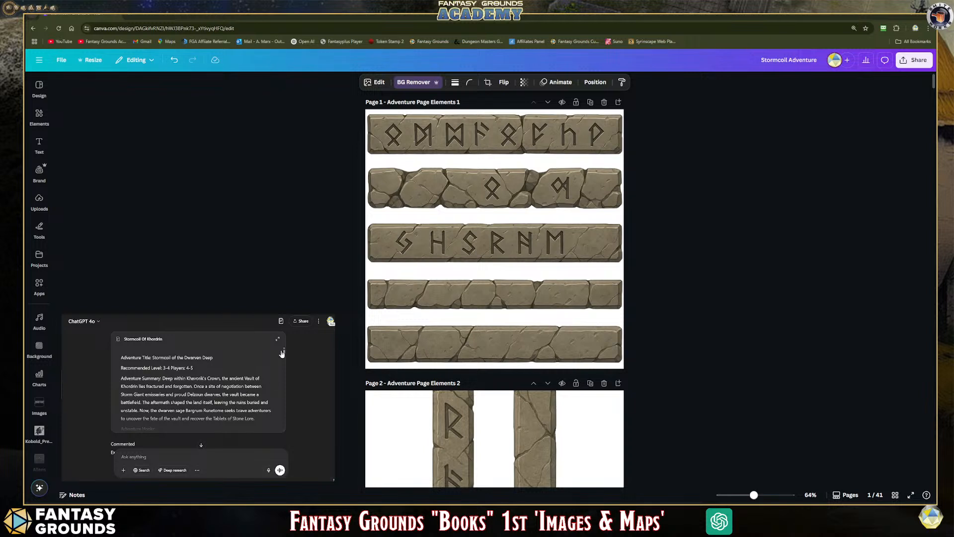
{"action": "left_click_drag", "start_coordinate": [284, 353], "coordinate": [280, 425]}
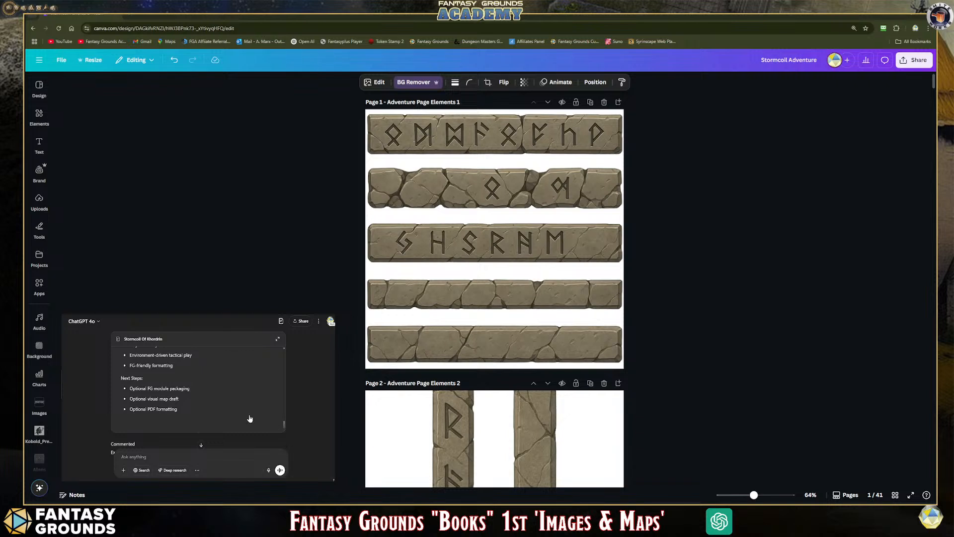
{"action": "scroll", "coordinate": [248, 422], "scroll_direction": "down", "scroll_amount": 5}
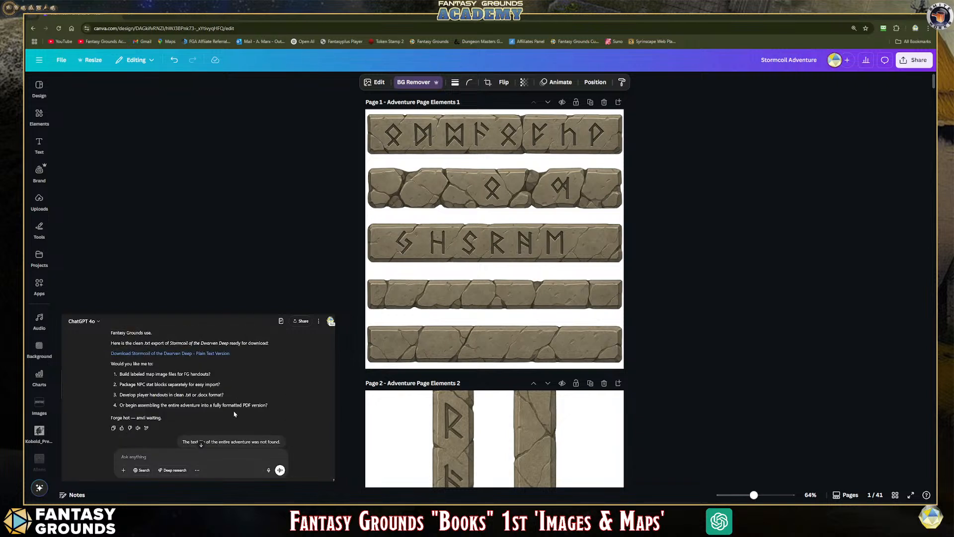
{"action": "scroll", "coordinate": [236, 412], "scroll_direction": "down", "scroll_amount": 4}
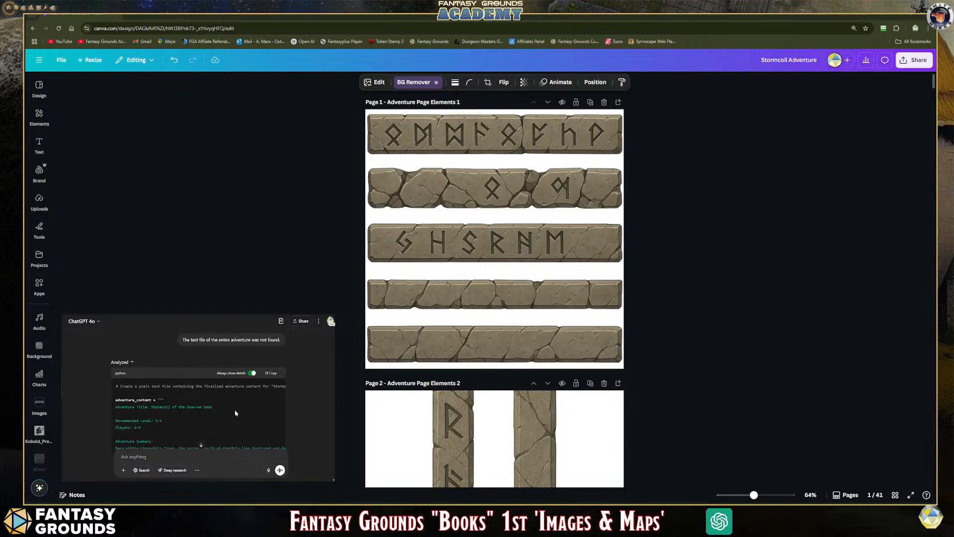
{"action": "scroll", "coordinate": [236, 411], "scroll_direction": "down", "scroll_amount": 10}
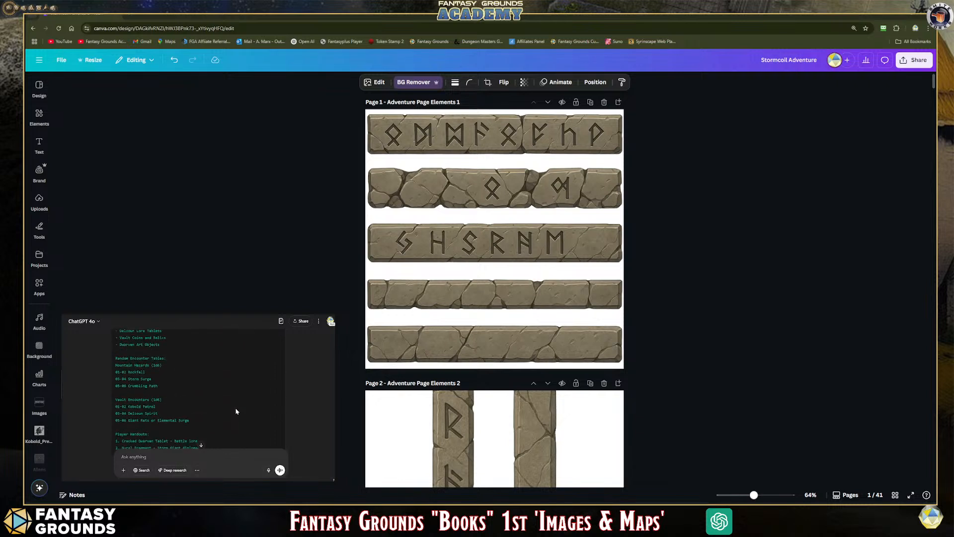
{"action": "scroll", "coordinate": [236, 410], "scroll_direction": "down", "scroll_amount": 15}
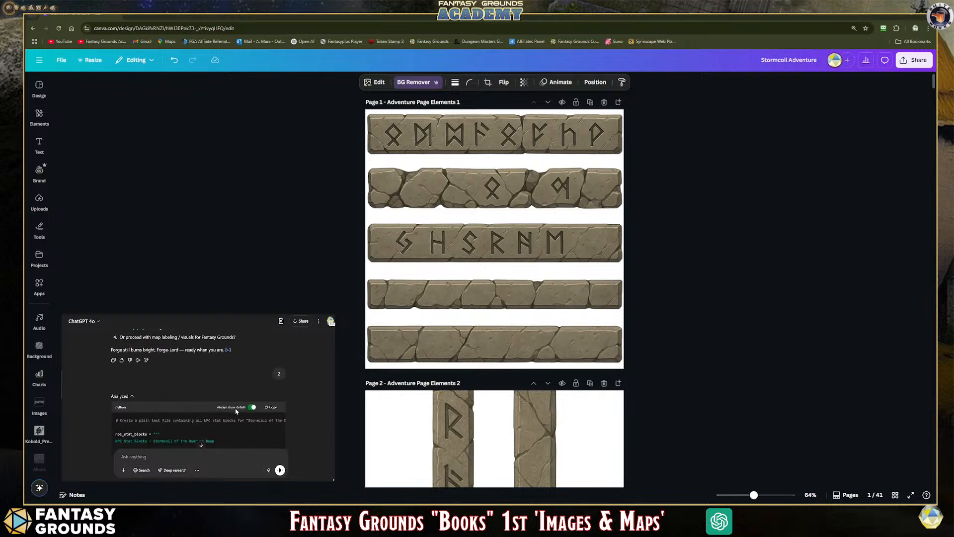
Step: Examine the generated NPC stat blocks for Stormcoil of the Dwarven Deep in the ChatGPT conversation
{"action": "scroll", "coordinate": [237, 410], "scroll_direction": "down", "scroll_amount": 12}
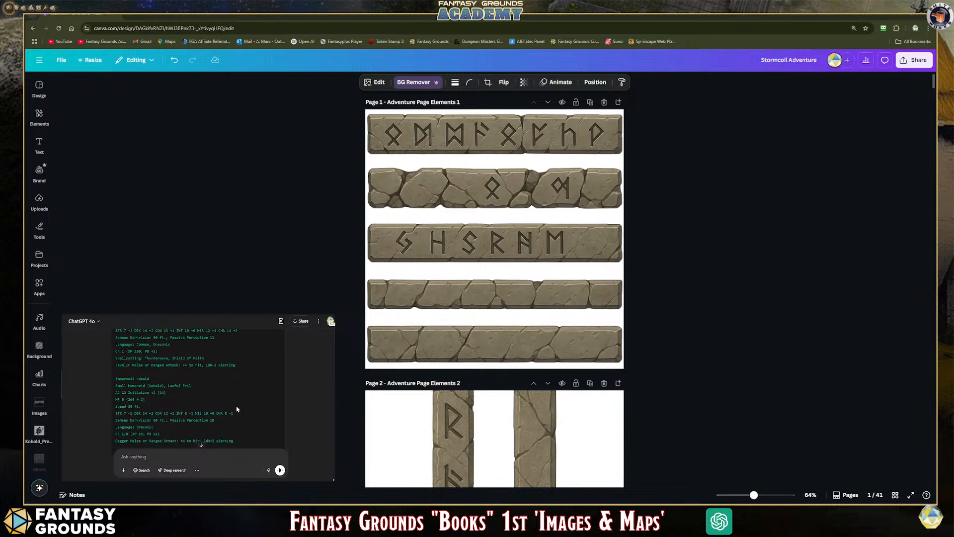
{"action": "scroll", "coordinate": [236, 410], "scroll_direction": "down", "scroll_amount": 3}
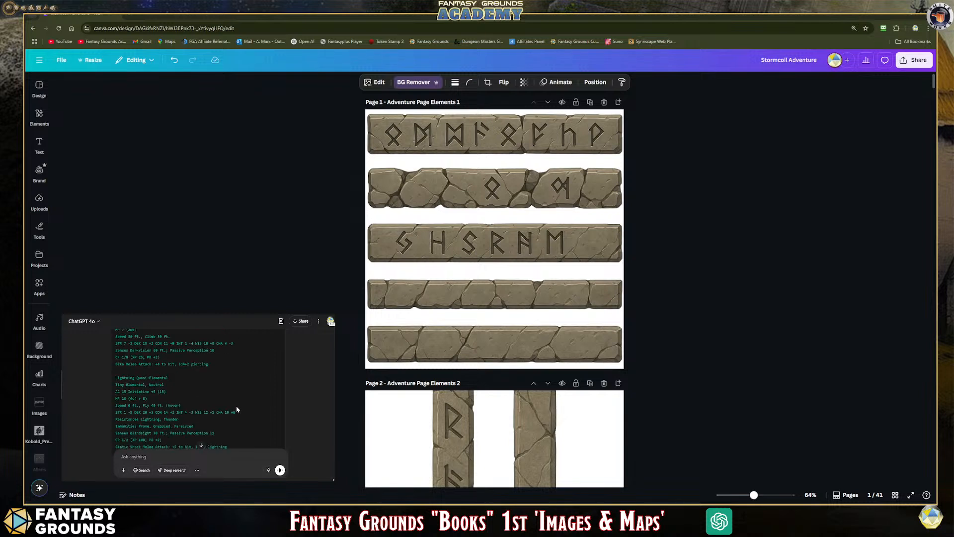
{"action": "scroll", "coordinate": [236, 409], "scroll_direction": "down", "scroll_amount": 10}
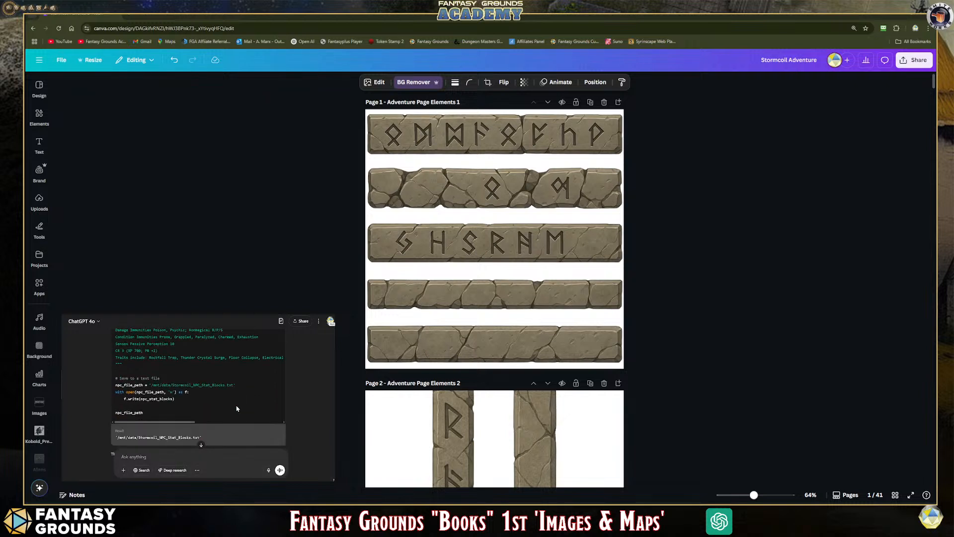
{"action": "scroll", "coordinate": [236, 409], "scroll_direction": "up", "scroll_amount": 12}
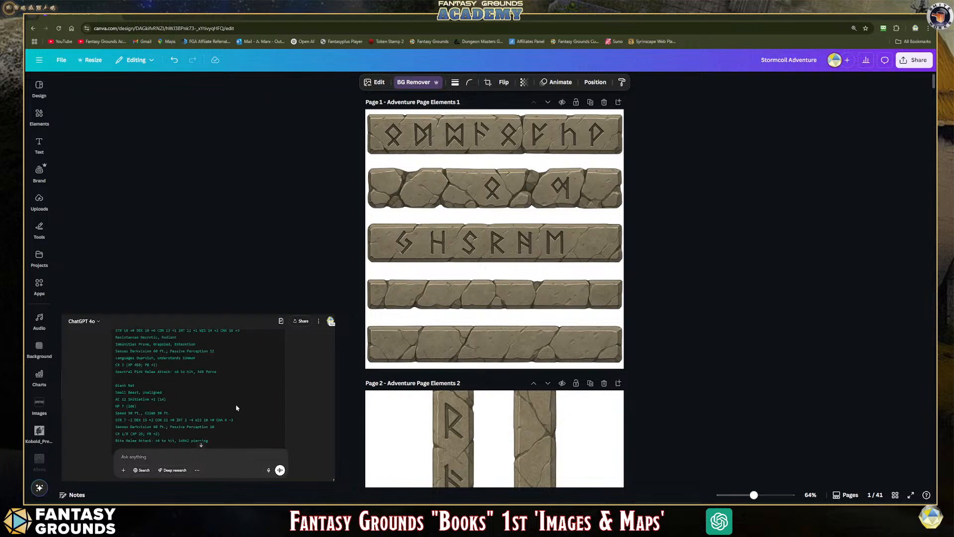
{"action": "scroll", "coordinate": [237, 407], "scroll_direction": "up", "scroll_amount": 2}
{"action": "scroll", "coordinate": [237, 408], "scroll_direction": "down", "scroll_amount": 5}
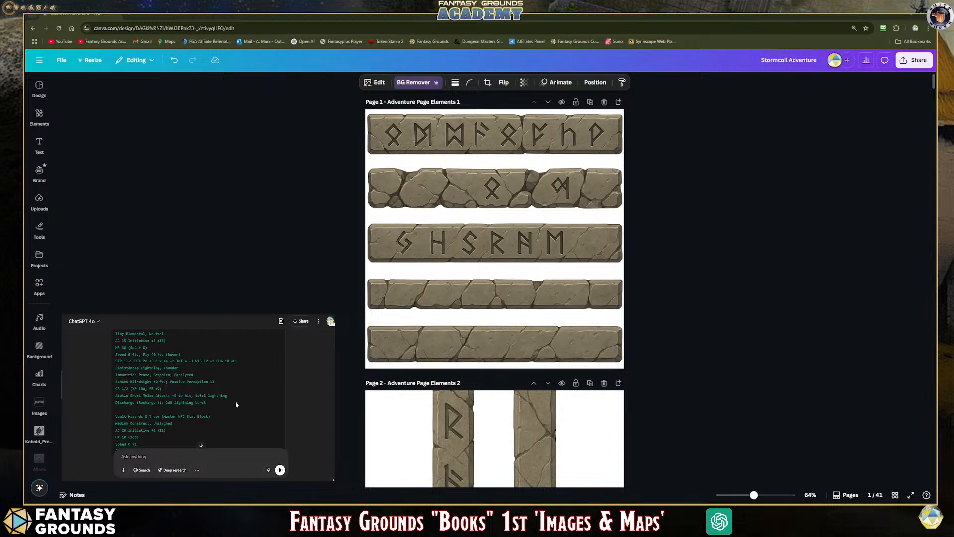
{"action": "scroll", "coordinate": [236, 404], "scroll_direction": "down", "scroll_amount": 5}
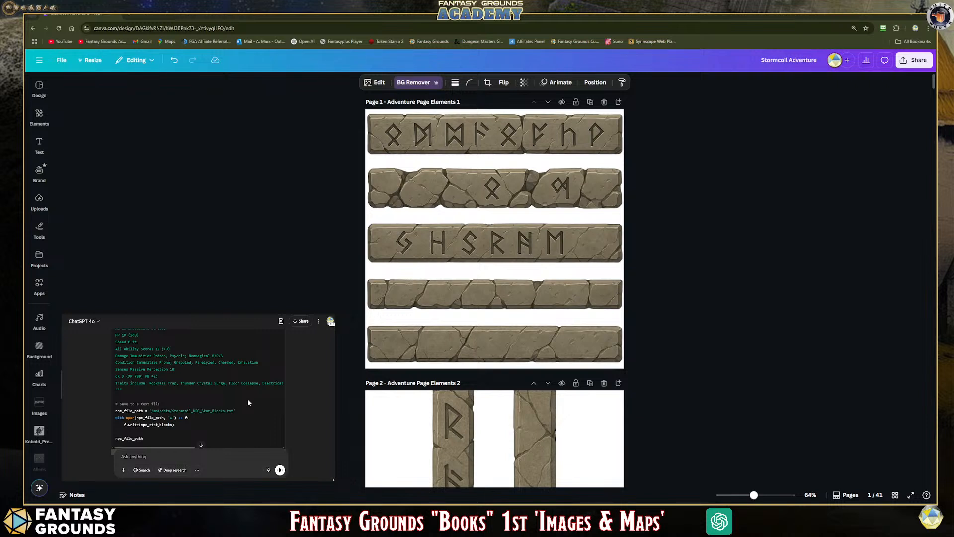
{"action": "scroll", "coordinate": [239, 400], "scroll_direction": "up", "scroll_amount": 10}
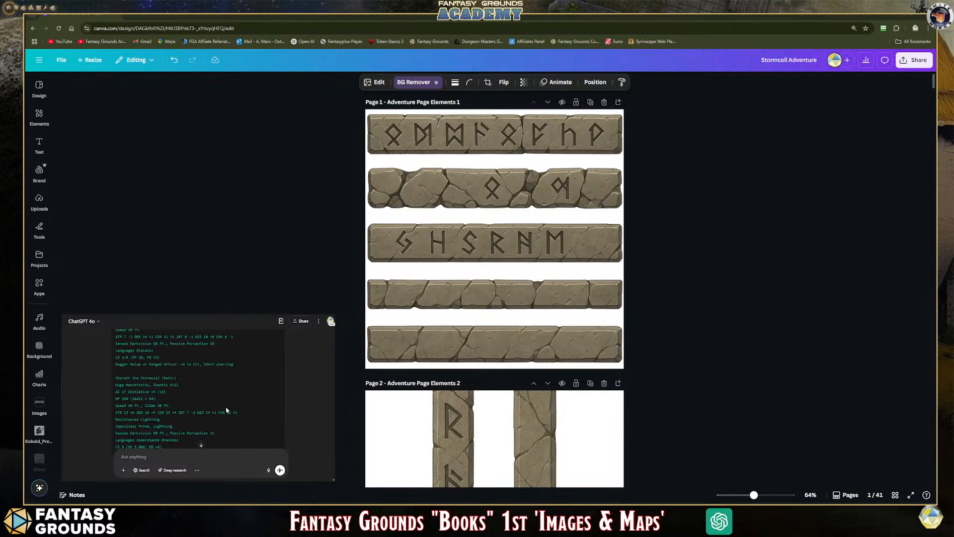
{"action": "scroll", "coordinate": [226, 409], "scroll_direction": "down", "scroll_amount": 15}
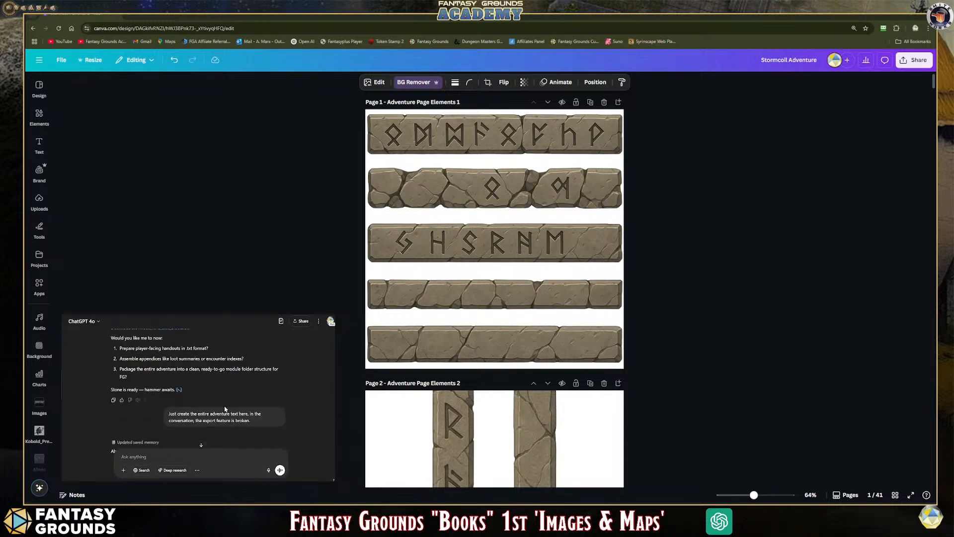
{"action": "scroll", "coordinate": [225, 409], "scroll_direction": "up", "scroll_amount": 3}
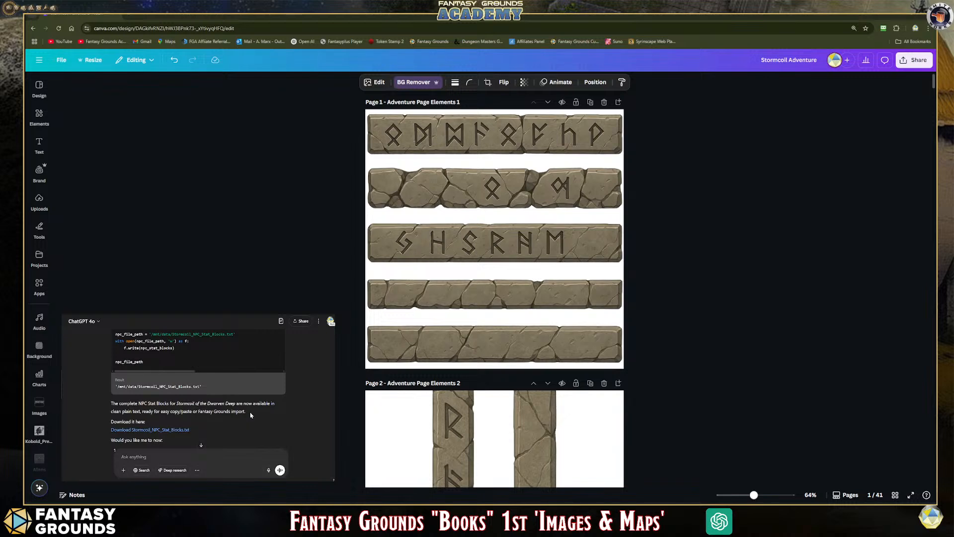
Step: Read the swarm stat blocks and the Vault Hazards & Traps stat block further along in the ChatGPT conversation
{"action": "scroll", "coordinate": [251, 415], "scroll_direction": "down", "scroll_amount": 15}
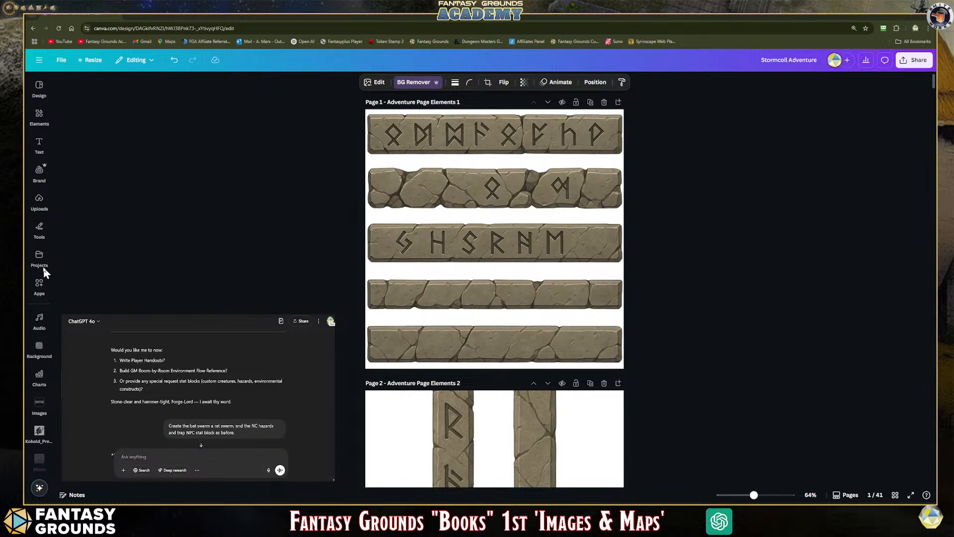
{"action": "scroll", "coordinate": [279, 412], "scroll_direction": "up", "scroll_amount": 6}
{"action": "scroll", "coordinate": [279, 413], "scroll_direction": "down", "scroll_amount": 4}
{"action": "scroll", "coordinate": [277, 411], "scroll_direction": "down", "scroll_amount": 6}
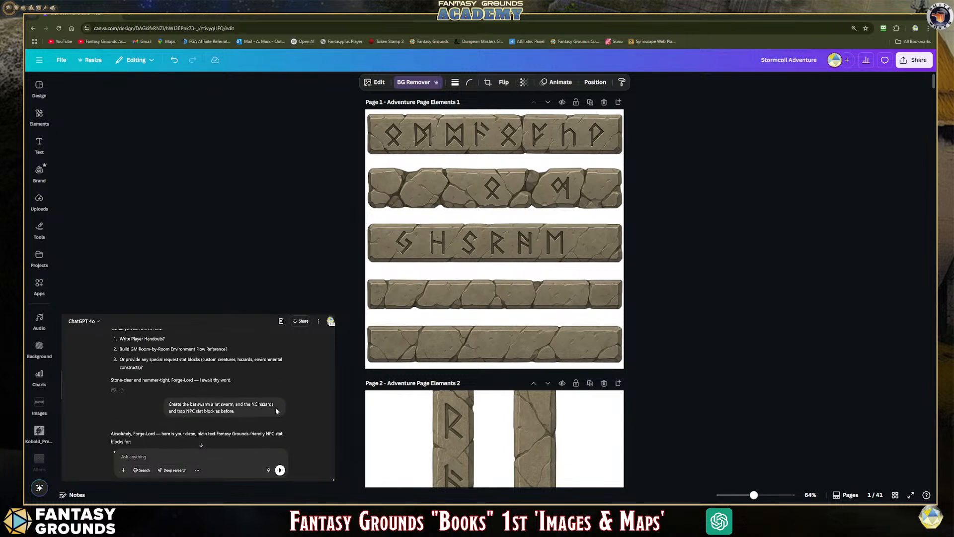
{"action": "scroll", "coordinate": [273, 409], "scroll_direction": "down", "scroll_amount": 6}
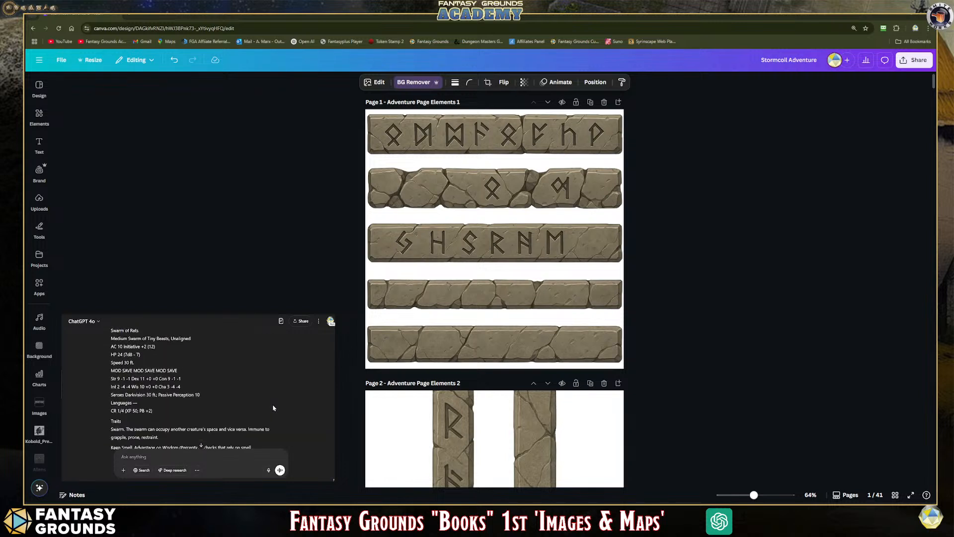
{"action": "scroll", "coordinate": [273, 407], "scroll_direction": "up", "scroll_amount": 1}
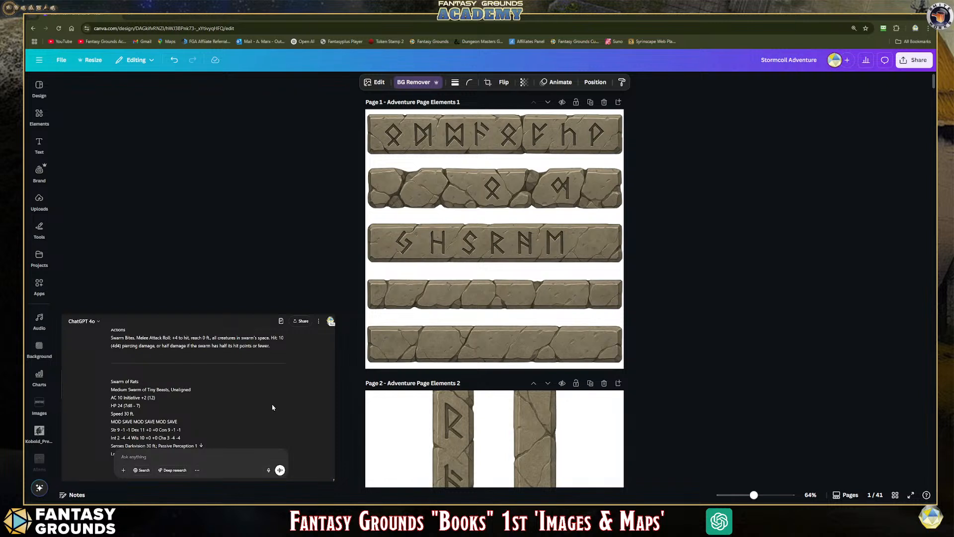
{"action": "scroll", "coordinate": [272, 407], "scroll_direction": "down", "scroll_amount": 5}
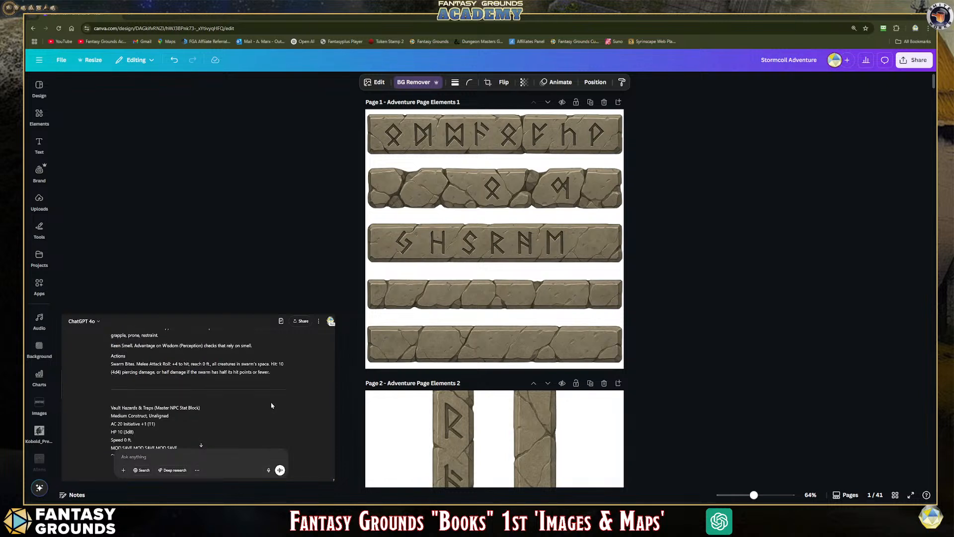
{"action": "scroll", "coordinate": [272, 406], "scroll_direction": "down", "scroll_amount": 1}
{"action": "scroll", "coordinate": [271, 404], "scroll_direction": "down", "scroll_amount": 1}
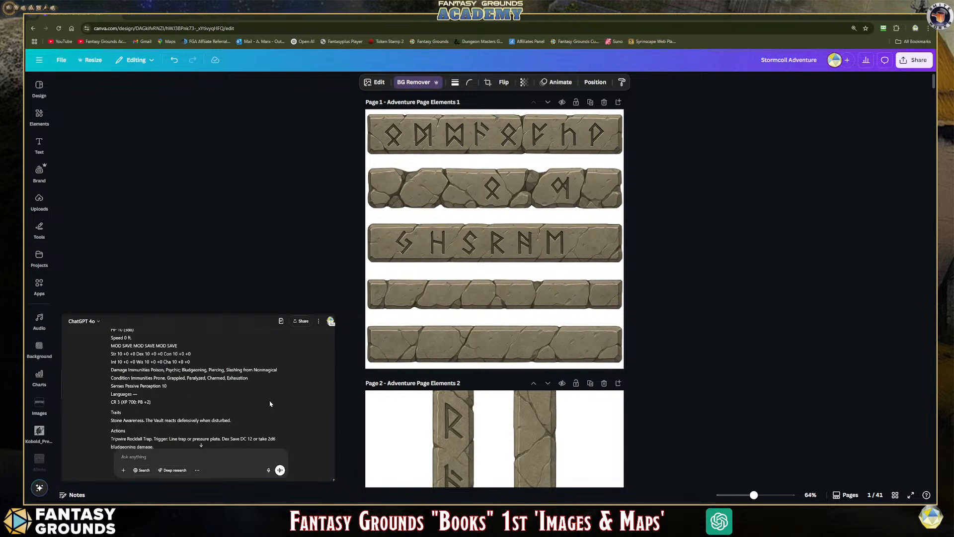
{"action": "scroll", "coordinate": [270, 403], "scroll_direction": "down", "scroll_amount": 4}
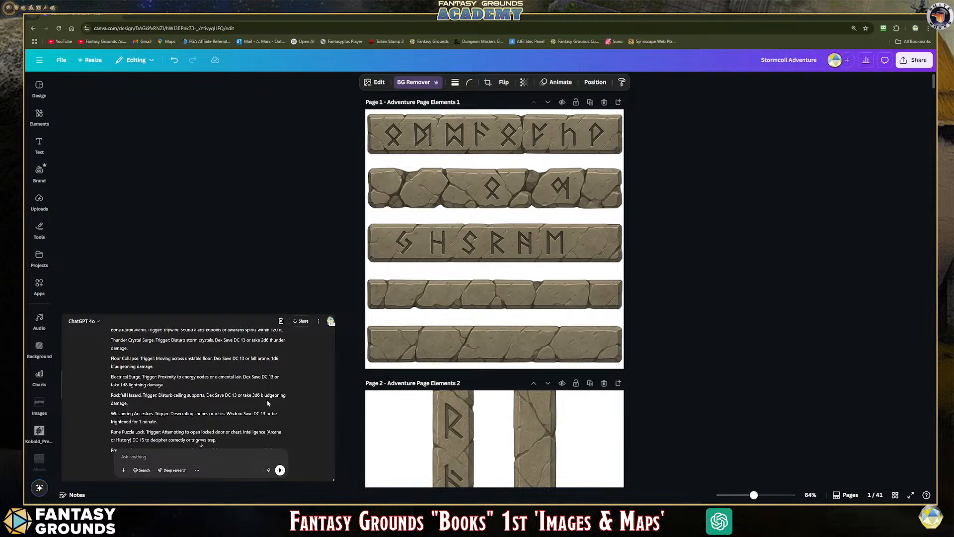
{"action": "scroll", "coordinate": [268, 403], "scroll_direction": "down", "scroll_amount": 1}
{"action": "scroll", "coordinate": [267, 400], "scroll_direction": "down", "scroll_amount": 2}
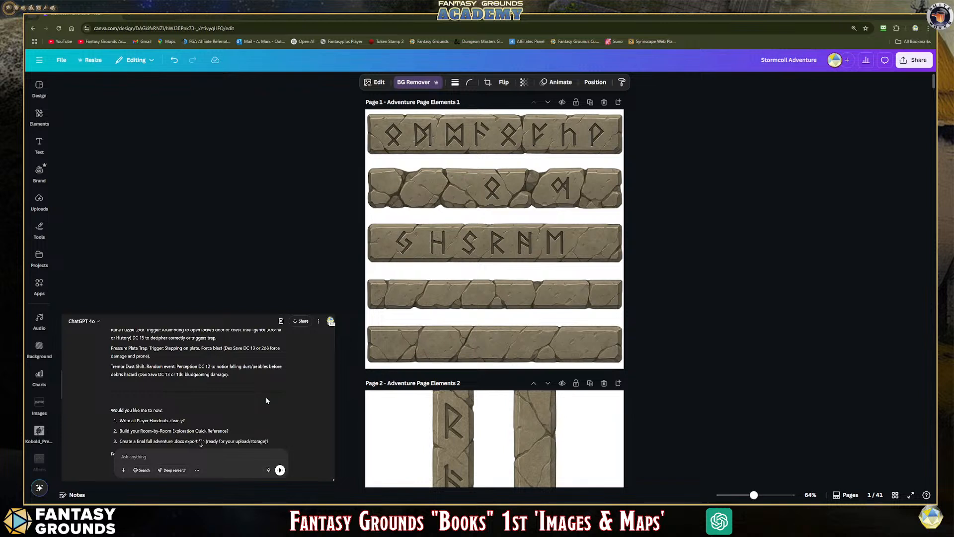
Step: Review the .docx export reply and the four-part outline of the full adventure in the ChatGPT conversation
{"action": "scroll", "coordinate": [266, 401], "scroll_direction": "down", "scroll_amount": 2}
{"action": "scroll", "coordinate": [267, 400], "scroll_direction": "down", "scroll_amount": 8}
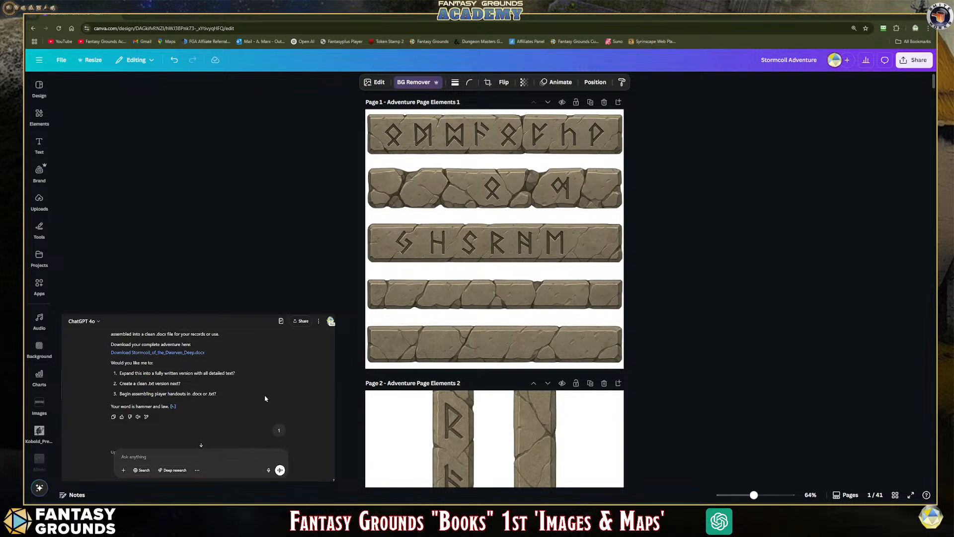
{"action": "scroll", "coordinate": [265, 399], "scroll_direction": "down", "scroll_amount": 5}
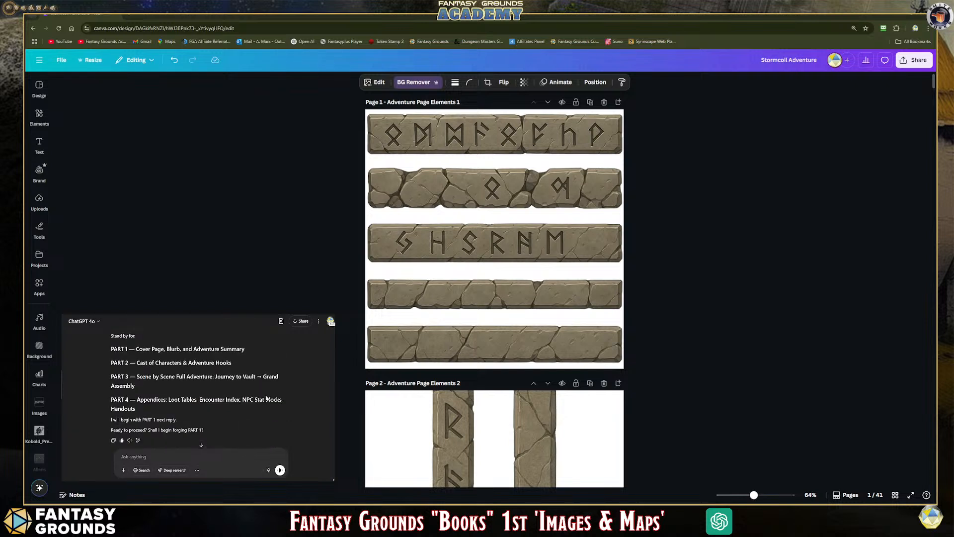
{"action": "scroll", "coordinate": [266, 398], "scroll_direction": "down", "scroll_amount": 4}
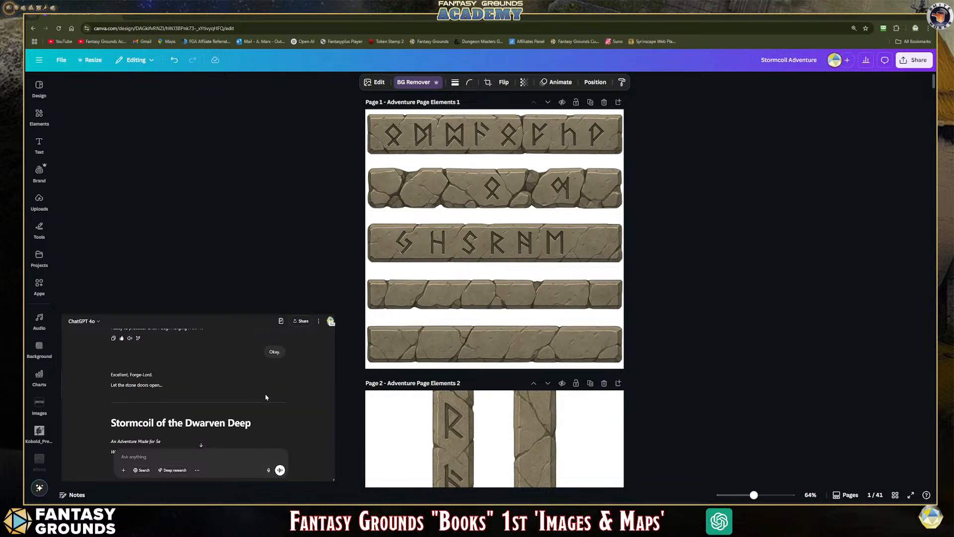
{"action": "scroll", "coordinate": [266, 397], "scroll_direction": "down", "scroll_amount": 2}
{"action": "scroll", "coordinate": [268, 397], "scroll_direction": "up", "scroll_amount": 6}
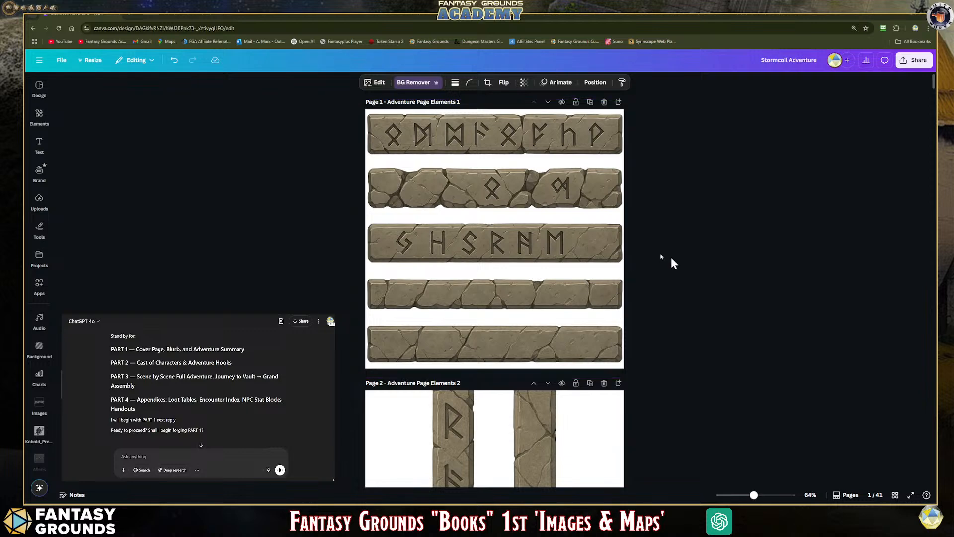
Step: Examine the stone border elements on Canva pages 1 and 2 and the Adventure Summary in ChatGPT
{"action": "scroll", "coordinate": [522, 267], "scroll_direction": "down", "scroll_amount": 2}
{"action": "scroll", "coordinate": [521, 267], "scroll_direction": "up", "scroll_amount": 2}
{"action": "scroll", "coordinate": [521, 249], "scroll_direction": "down", "scroll_amount": 5}
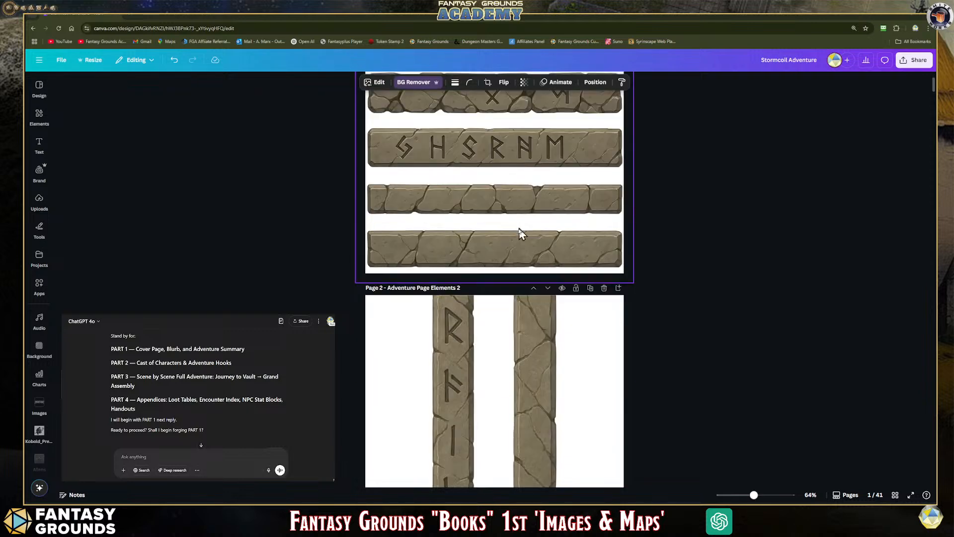
{"action": "scroll", "coordinate": [239, 402], "scroll_direction": "down", "scroll_amount": 5}
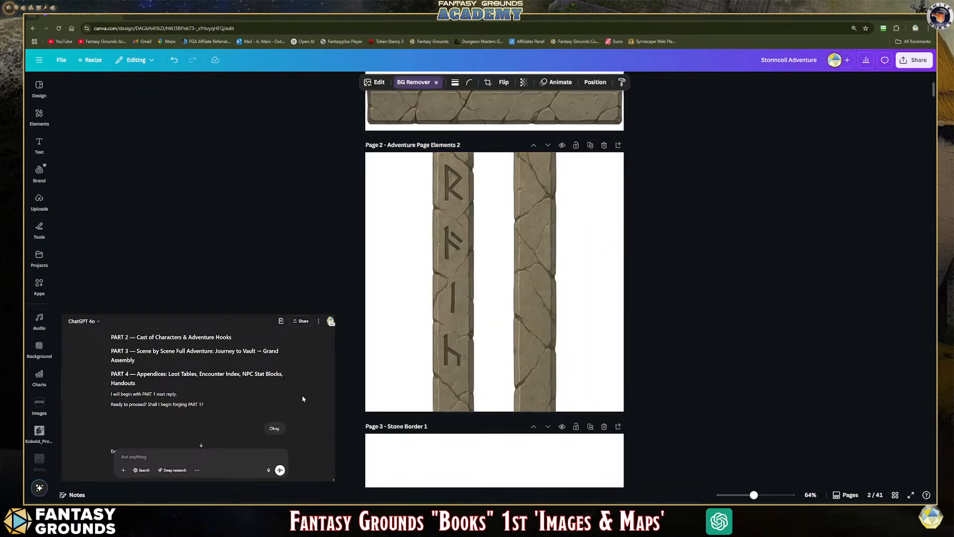
{"action": "scroll", "coordinate": [240, 401], "scroll_direction": "down", "scroll_amount": 2}
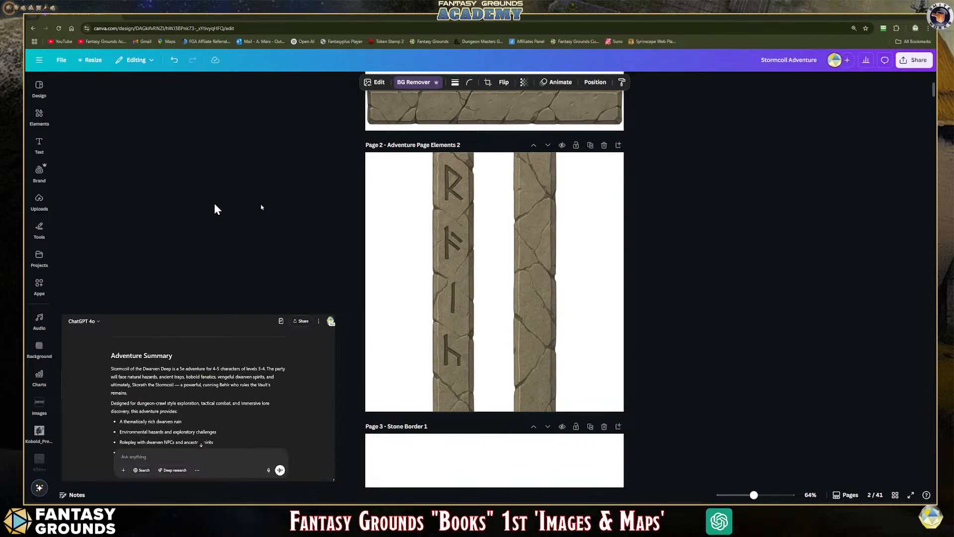
{"action": "scroll", "coordinate": [565, 262], "scroll_direction": "up", "scroll_amount": 5}
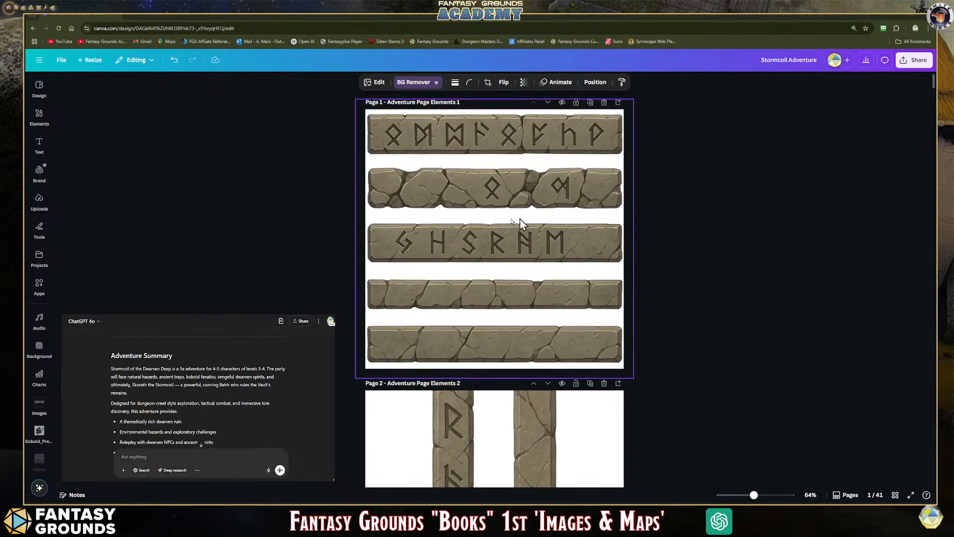
{"action": "scroll", "coordinate": [528, 290], "scroll_direction": "down", "scroll_amount": 1}
{"action": "scroll", "coordinate": [524, 285], "scroll_direction": "up", "scroll_amount": 1}
{"action": "scroll", "coordinate": [501, 215], "scroll_direction": "down", "scroll_amount": 3}
{"action": "scroll", "coordinate": [497, 221], "scroll_direction": "down", "scroll_amount": 1}
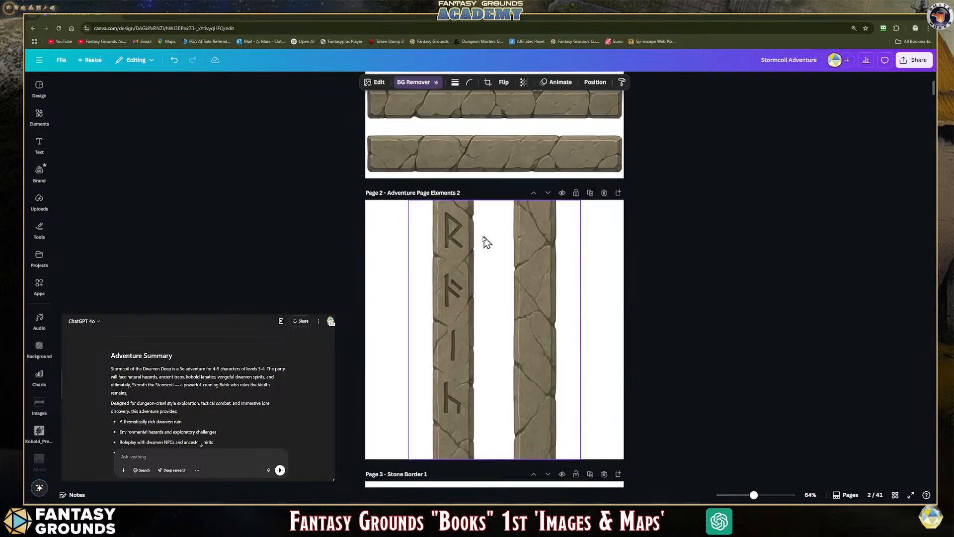
Step: Look through the runic and plain stone border pieces on pages 2 to 8 of the Canva design
{"action": "left_click", "coordinate": [438, 279]}
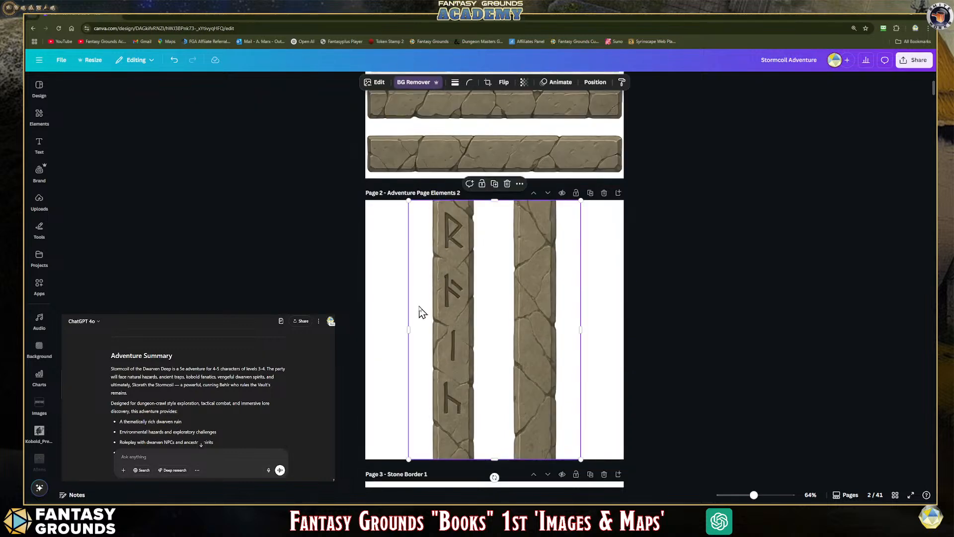
{"action": "scroll", "coordinate": [503, 324], "scroll_direction": "down", "scroll_amount": 7}
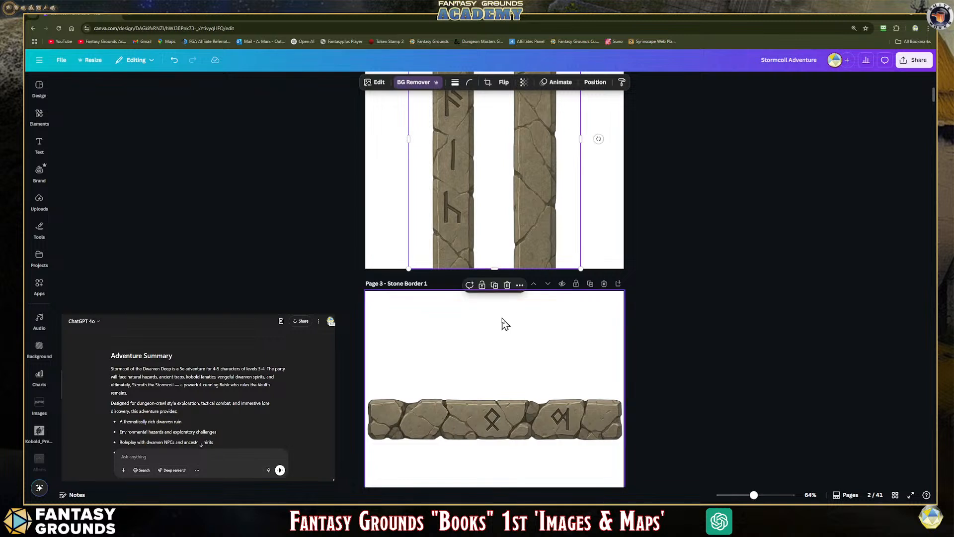
{"action": "scroll", "coordinate": [484, 291], "scroll_direction": "down", "scroll_amount": 4}
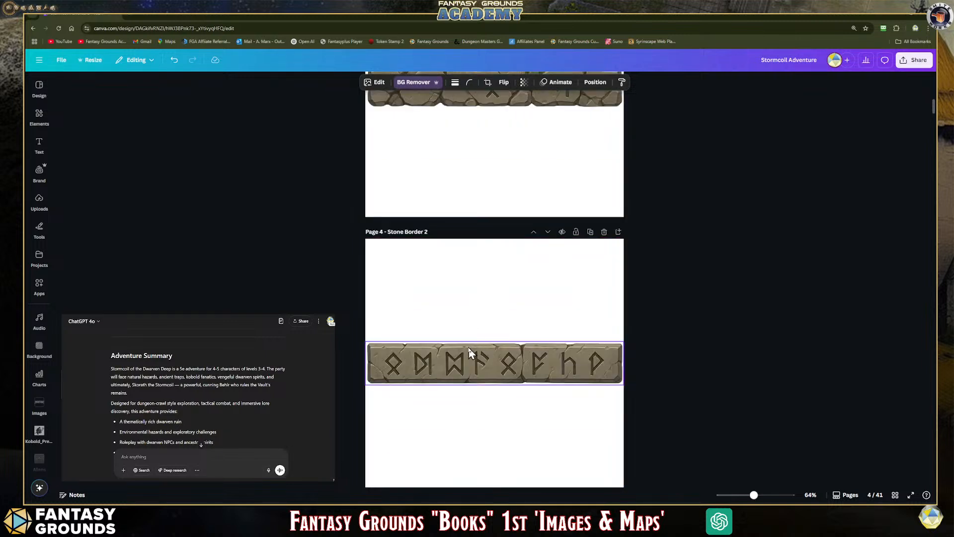
{"action": "scroll", "coordinate": [565, 336], "scroll_direction": "down", "scroll_amount": 7}
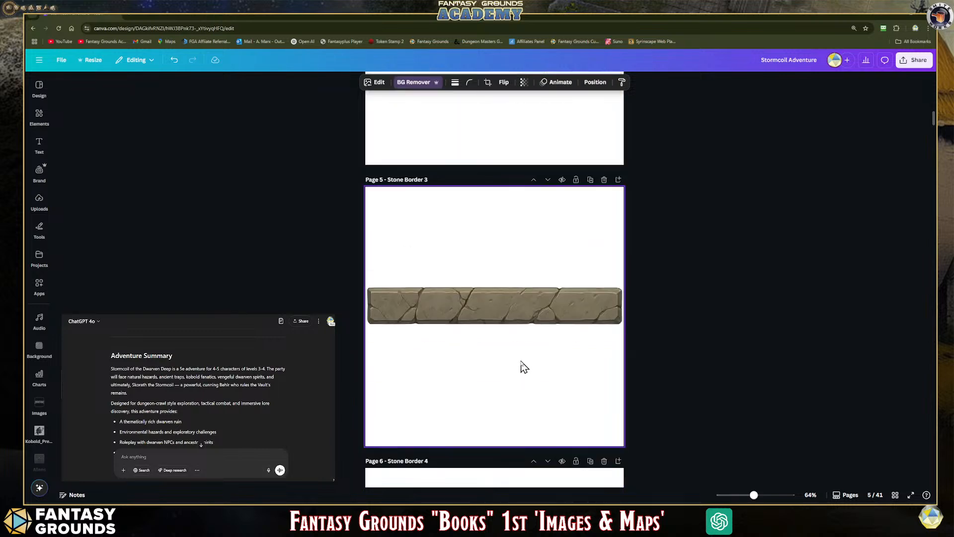
{"action": "scroll", "coordinate": [522, 367], "scroll_direction": "down", "scroll_amount": 15}
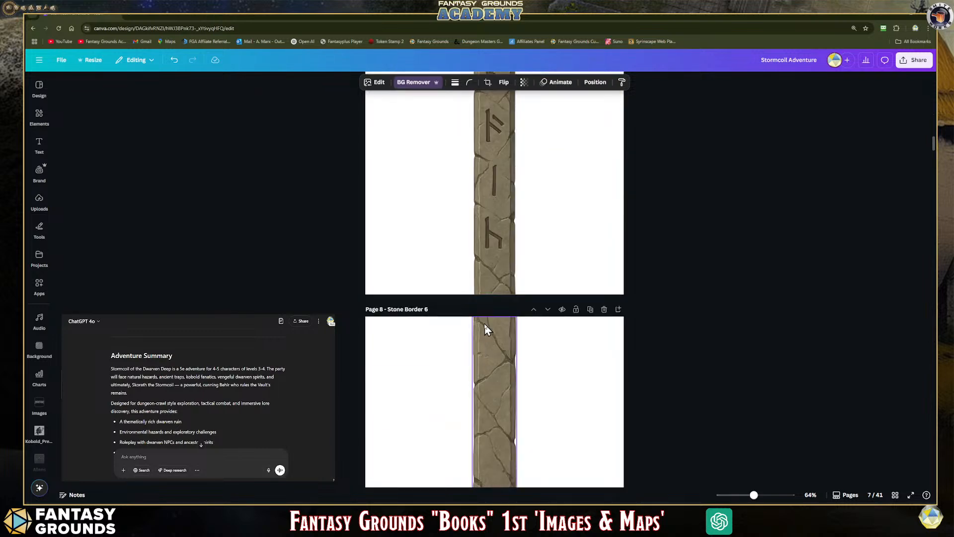
{"action": "scroll", "coordinate": [484, 328], "scroll_direction": "down", "scroll_amount": 4}
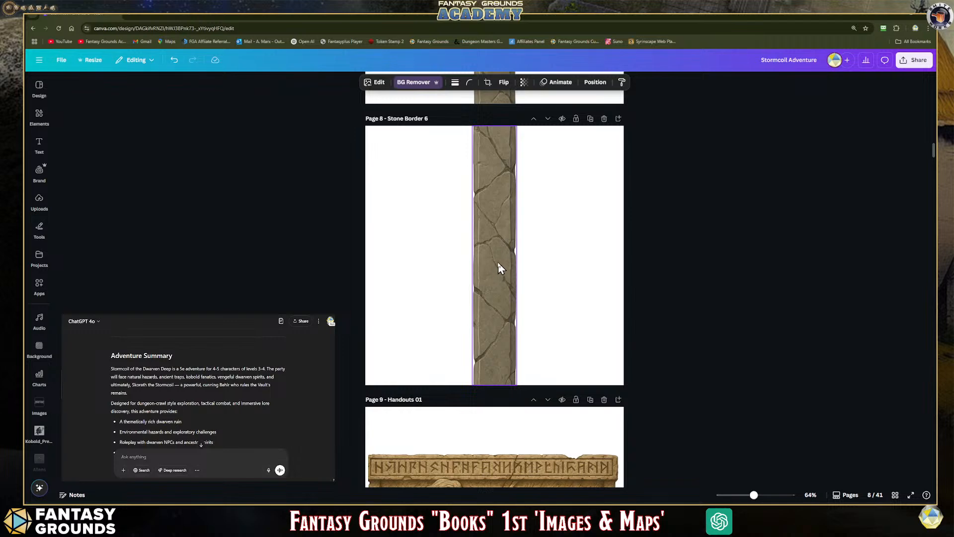
Step: Examine the carved relief and rune tablet artwork on the pages Handouts 01 to Handouts 04
{"action": "scroll", "coordinate": [498, 259], "scroll_direction": "down", "scroll_amount": 4}
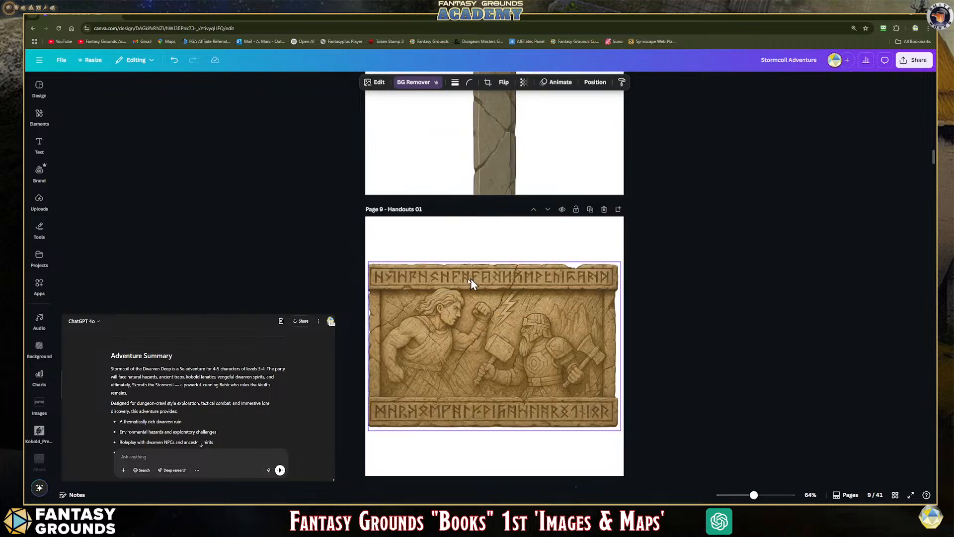
{"action": "left_click", "coordinate": [465, 292]}
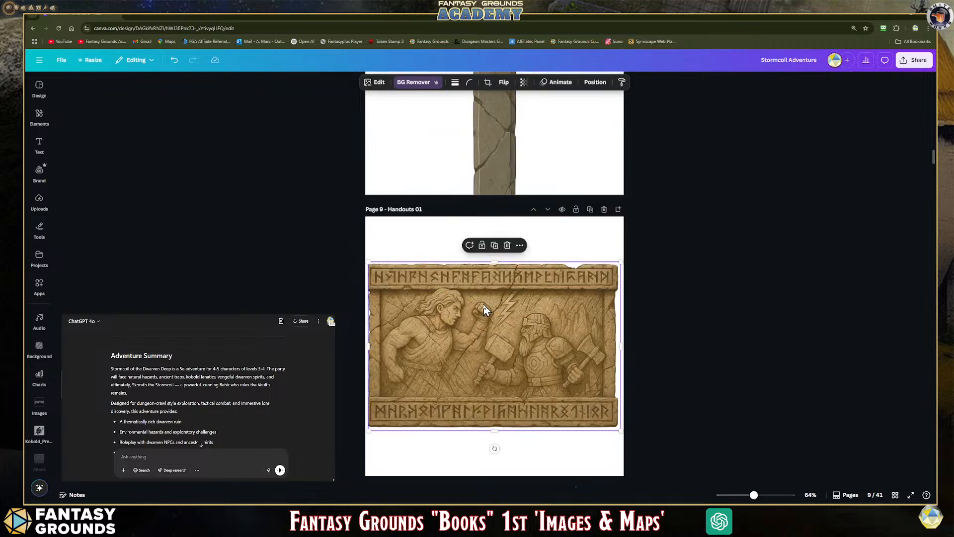
{"action": "scroll", "coordinate": [503, 316], "scroll_direction": "down", "scroll_amount": 4}
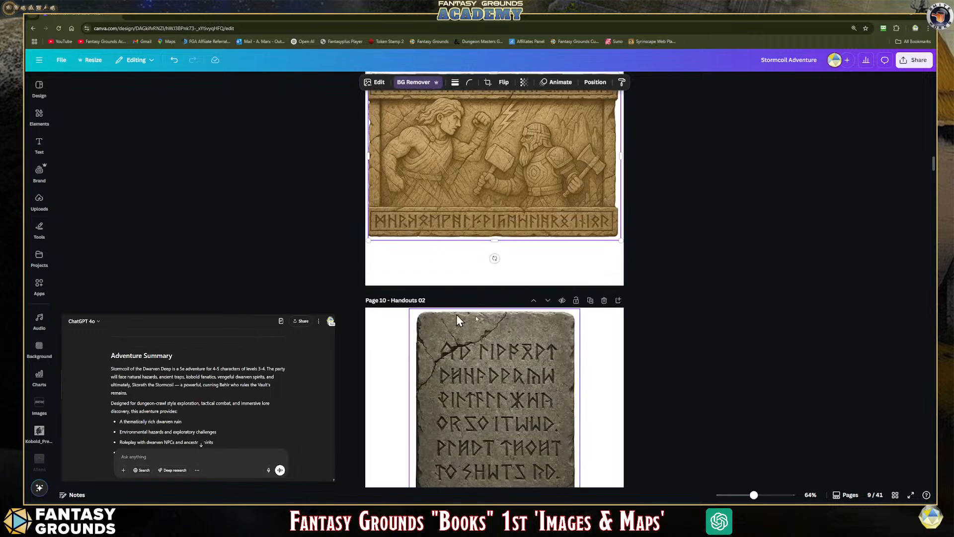
{"action": "scroll", "coordinate": [516, 343], "scroll_direction": "down", "scroll_amount": 8}
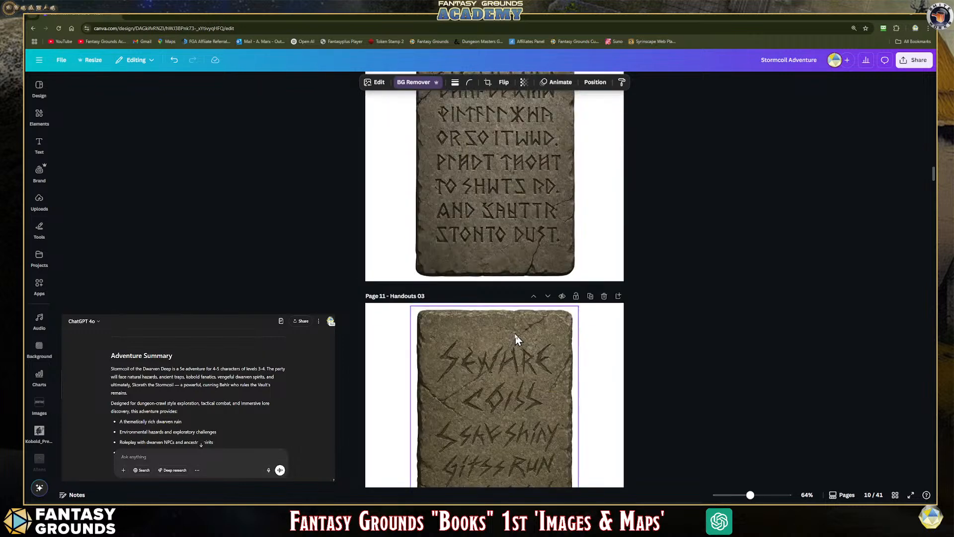
{"action": "scroll", "coordinate": [512, 331], "scroll_direction": "down", "scroll_amount": 4}
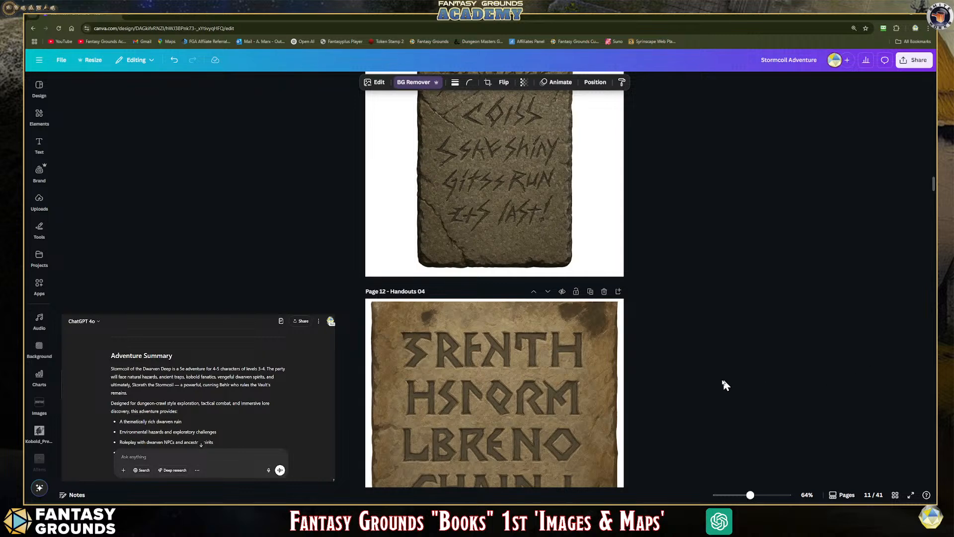
{"action": "scroll", "coordinate": [550, 353], "scroll_direction": "down", "scroll_amount": 2}
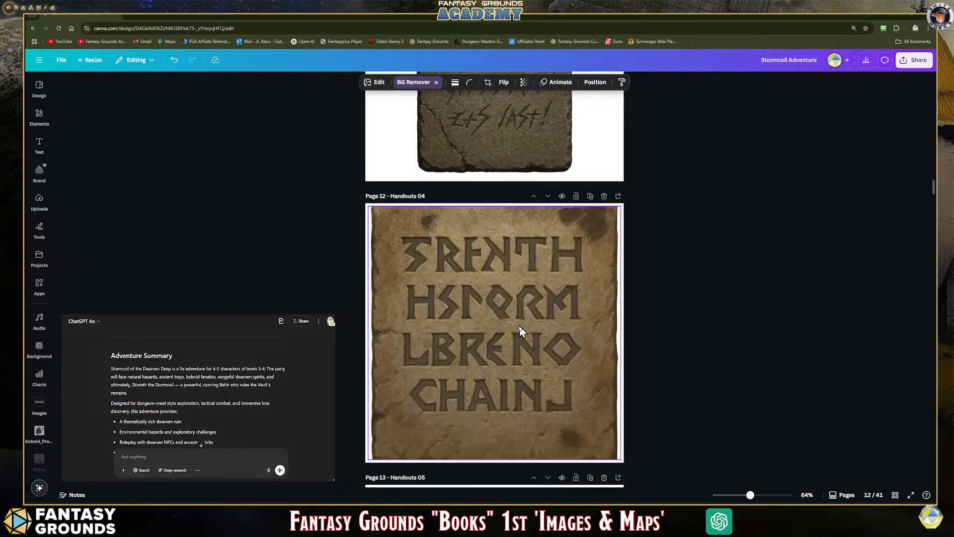
Step: Compare the carved lettering on the Handouts 04 tablet with the scratched runes on Handouts 05
{"action": "scroll", "coordinate": [536, 335], "scroll_direction": "down", "scroll_amount": 2}
{"action": "scroll", "coordinate": [536, 334], "scroll_direction": "down", "scroll_amount": 2}
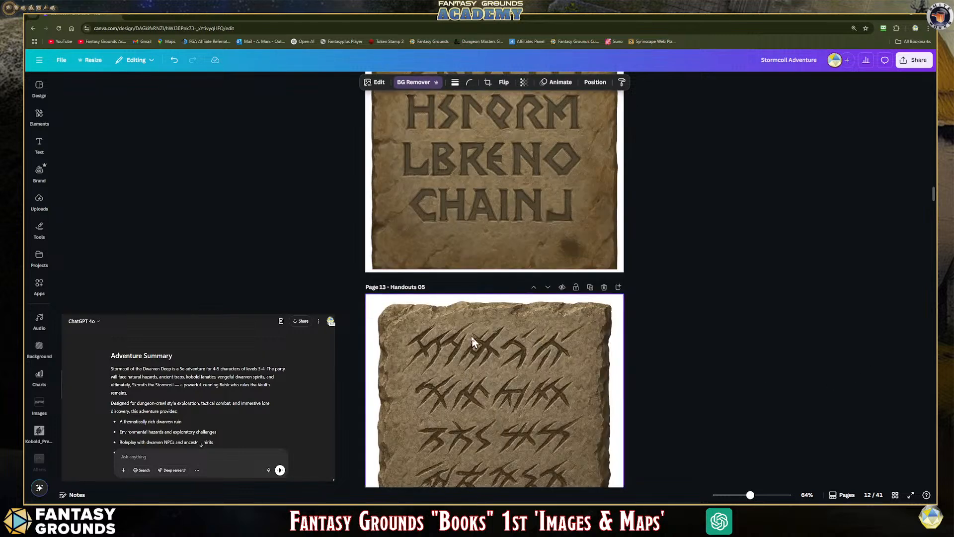
{"action": "left_click", "coordinate": [472, 336]}
{"action": "scroll", "coordinate": [507, 331], "scroll_direction": "down", "scroll_amount": 1}
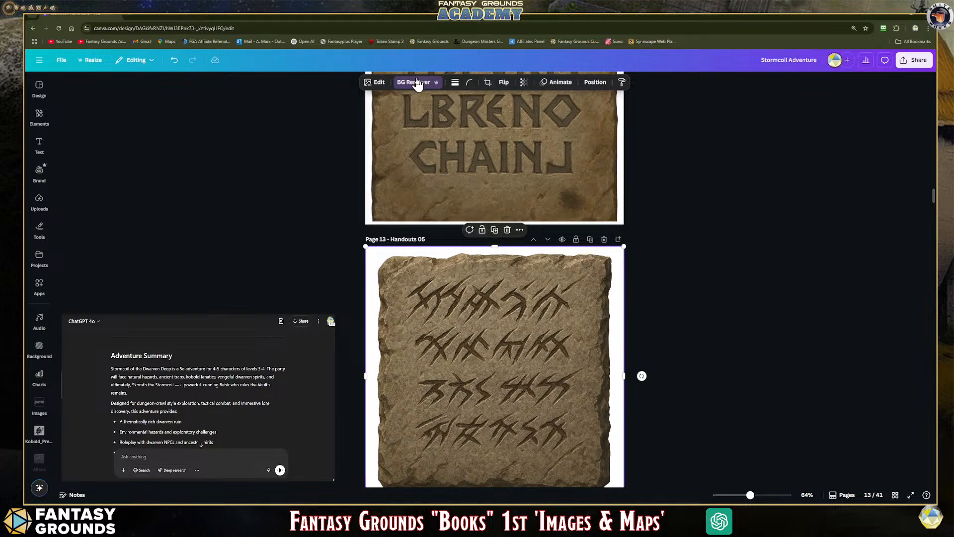
{"action": "scroll", "coordinate": [546, 244], "scroll_direction": "up", "scroll_amount": 5}
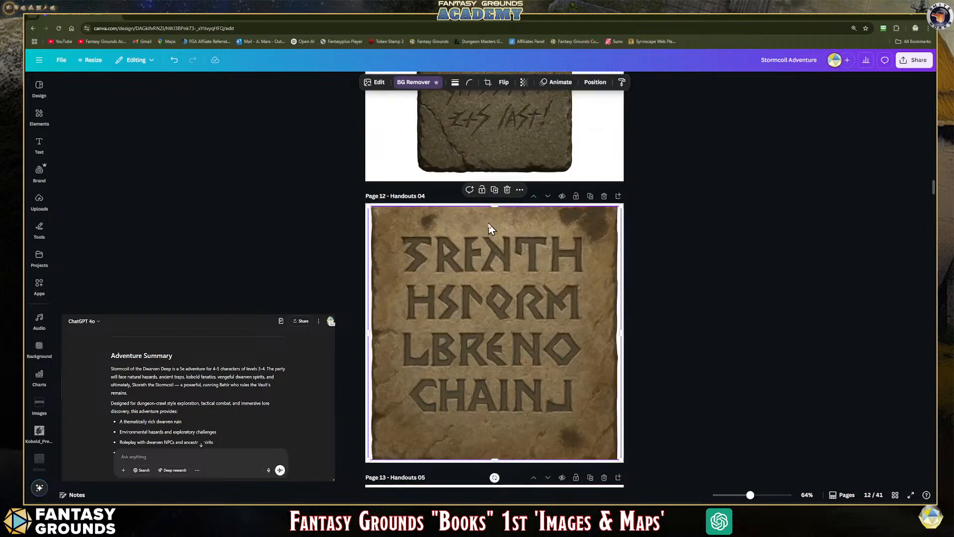
{"action": "scroll", "coordinate": [523, 239], "scroll_direction": "down", "scroll_amount": 6}
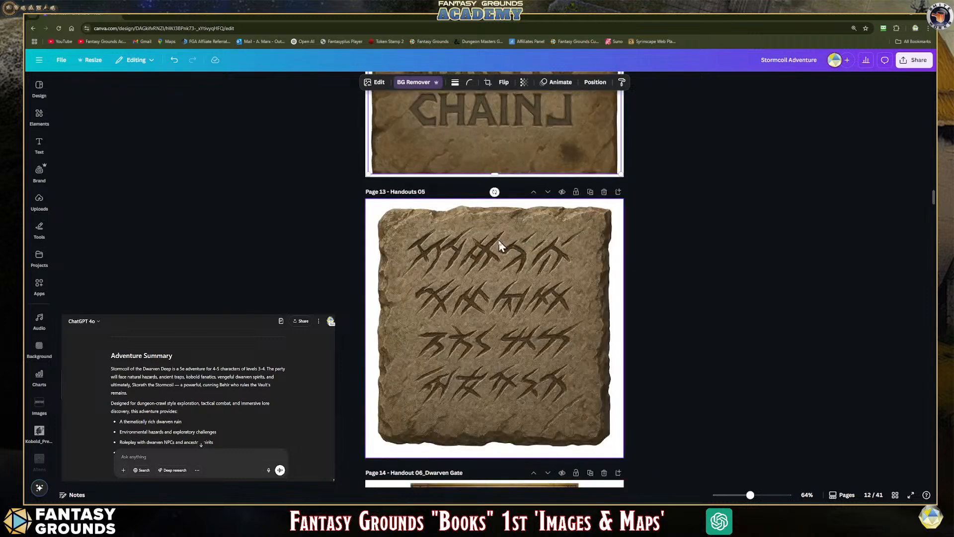
{"action": "left_click", "coordinate": [501, 245]}
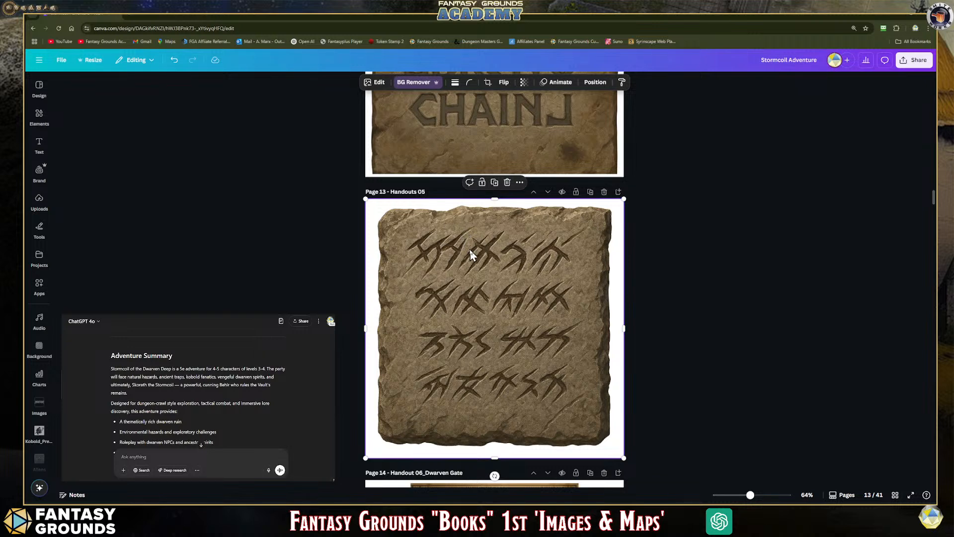
Step: Inspect the Hammerstorm Gate artwork on the Handout 06_Dwarven Gate page
{"action": "scroll", "coordinate": [470, 249], "scroll_direction": "down", "scroll_amount": 5}
{"action": "left_click", "coordinate": [430, 222]}
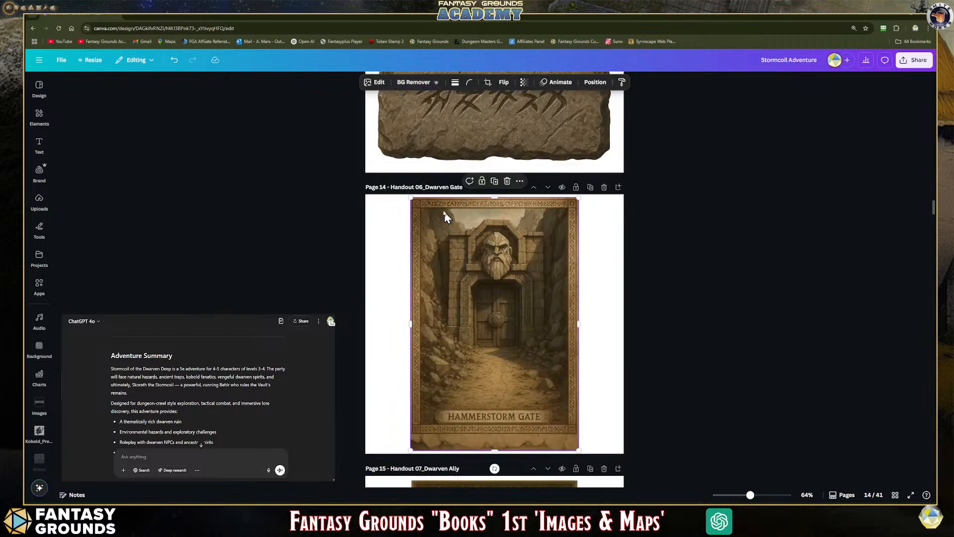
{"action": "scroll", "coordinate": [533, 280], "scroll_direction": "down", "scroll_amount": 4}
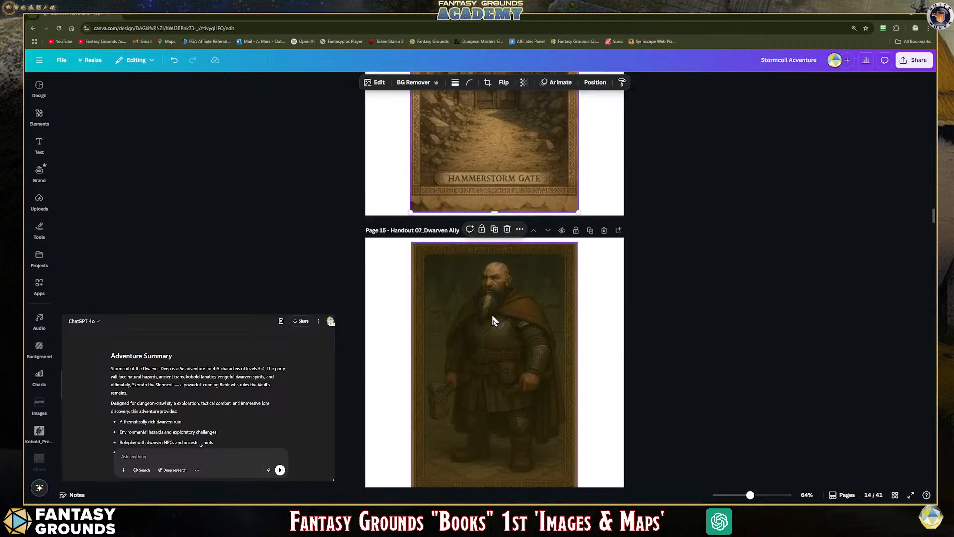
{"action": "scroll", "coordinate": [497, 208], "scroll_direction": "up", "scroll_amount": 2}
{"action": "scroll", "coordinate": [495, 202], "scroll_direction": "up", "scroll_amount": 2}
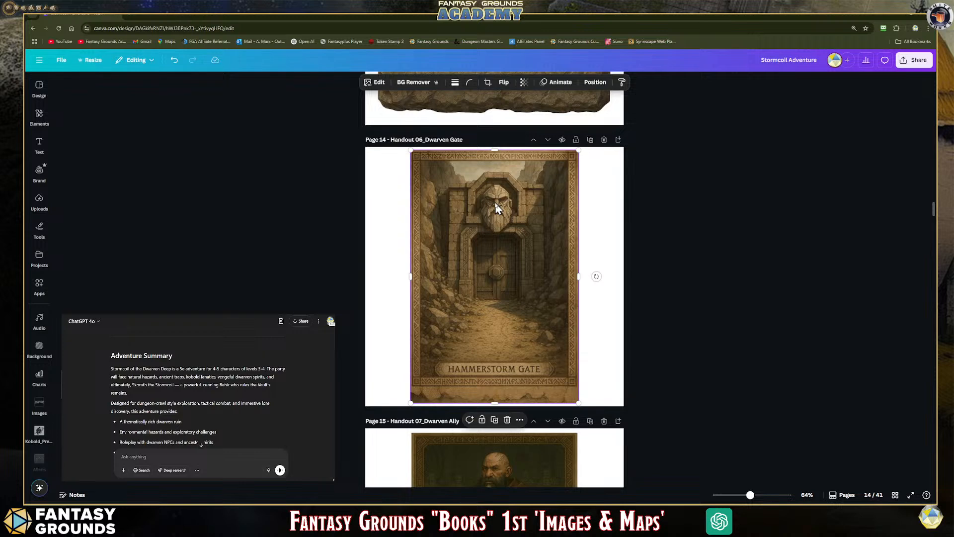
{"action": "scroll", "coordinate": [535, 226], "scroll_direction": "down", "scroll_amount": 1}
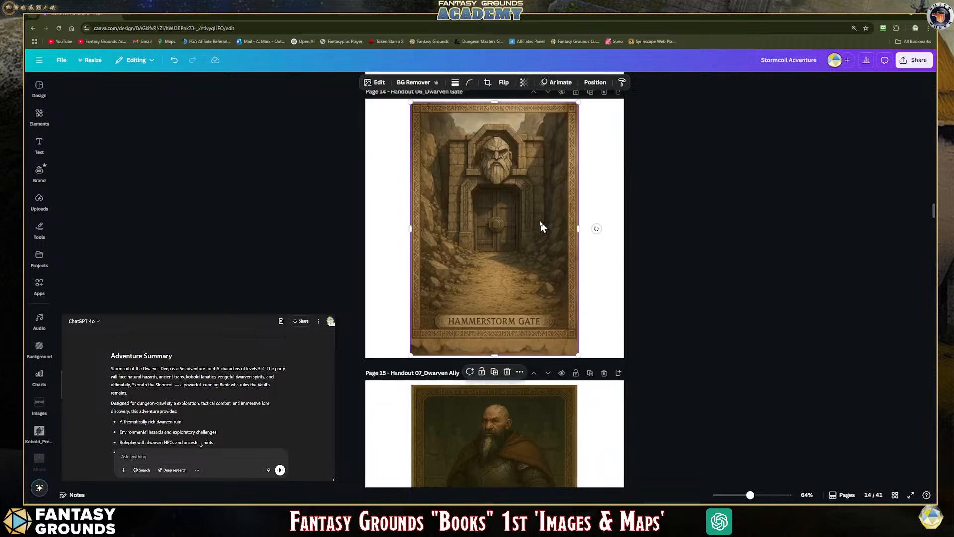
Step: Duplicate the Handout 07_Dwarven Ally page and remove the background from the dwarf image on the copy
{"action": "scroll", "coordinate": [541, 226], "scroll_direction": "down", "scroll_amount": 4}
{"action": "left_click", "coordinate": [470, 230]}
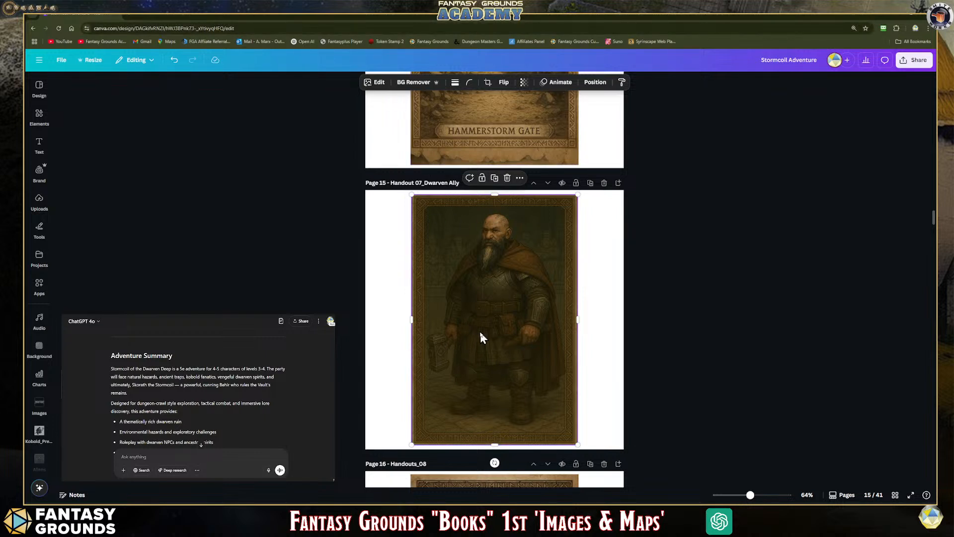
{"action": "left_click", "coordinate": [590, 183]}
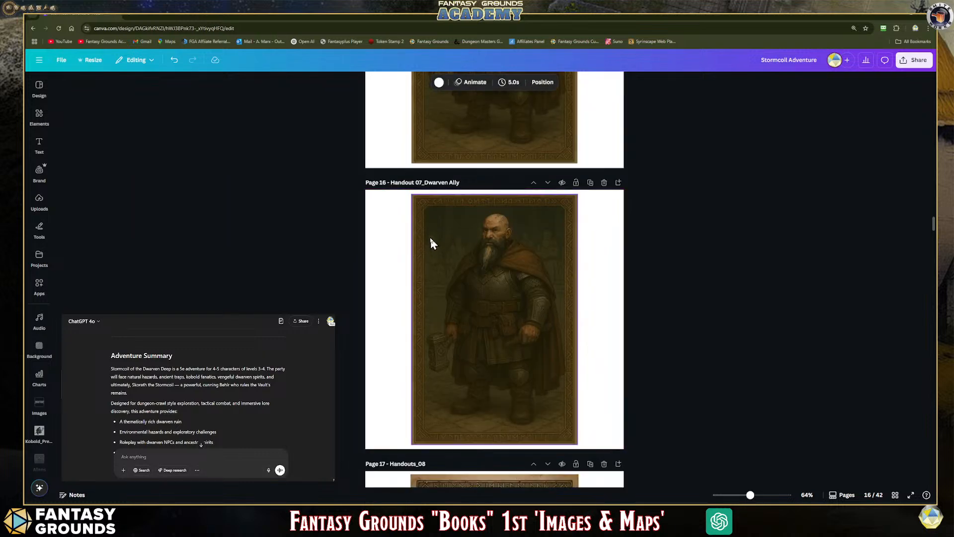
{"action": "left_click", "coordinate": [487, 229]}
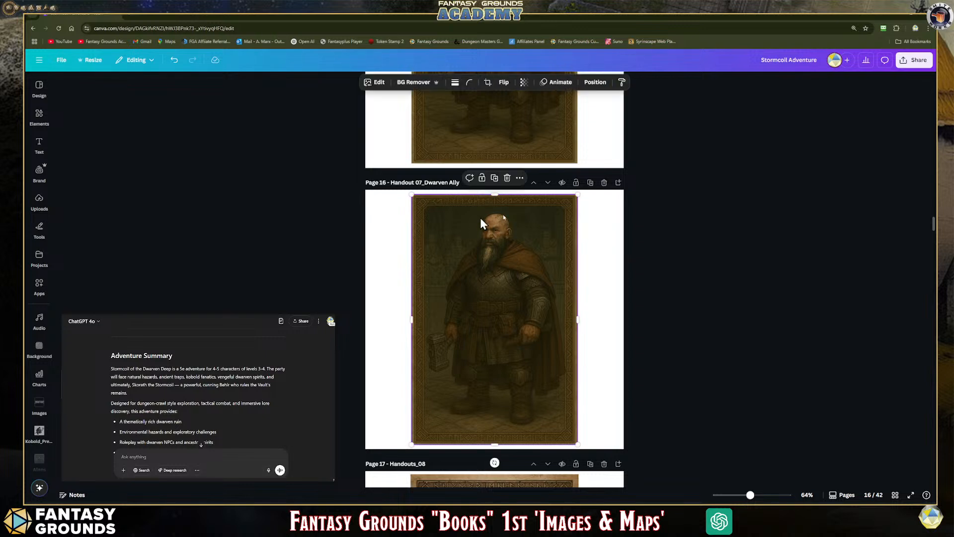
{"action": "left_click", "coordinate": [405, 88]}
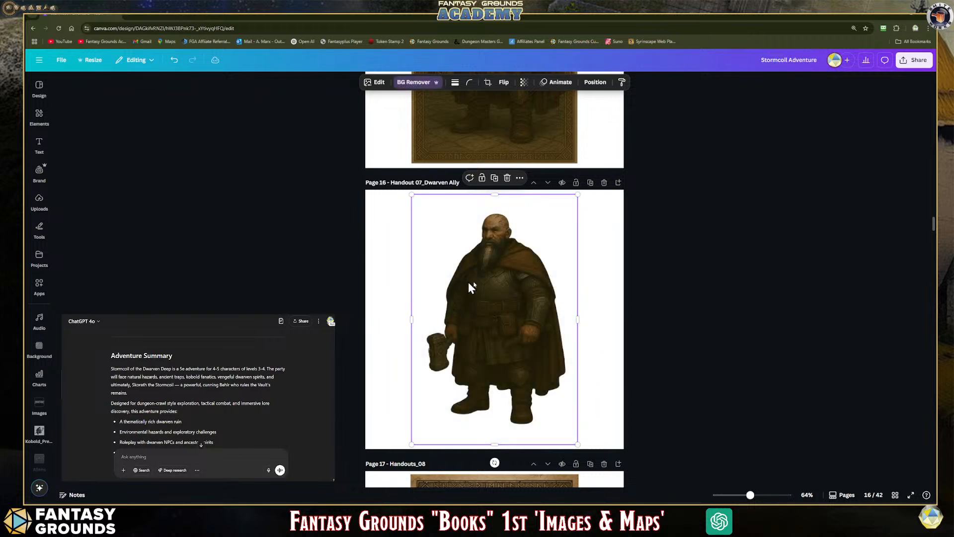
{"action": "left_click", "coordinate": [655, 284]}
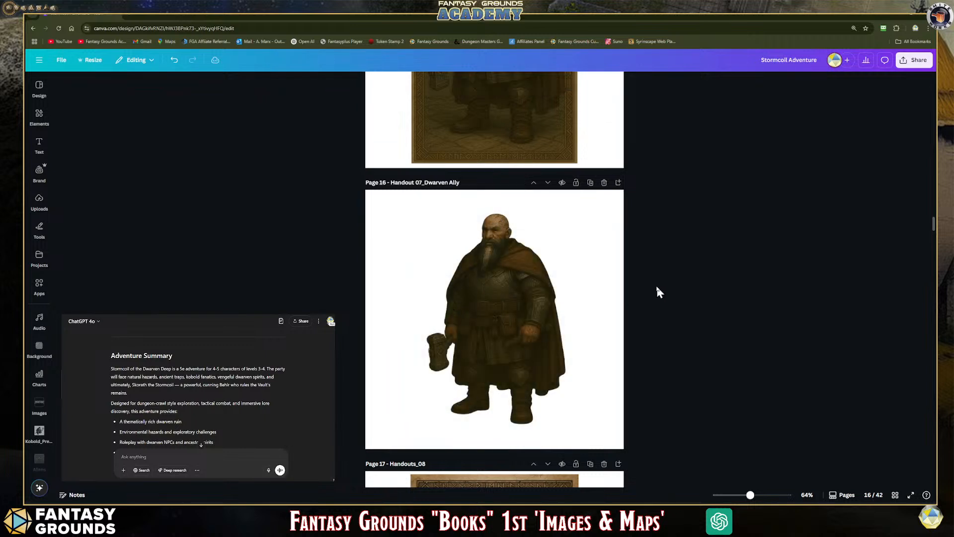
Step: Rename the duplicated page with the cut-out dwarf as Handout 07_Dwarven Ally_02
{"action": "left_click", "coordinate": [457, 182]}
{"action": "type", "text": "_02"}
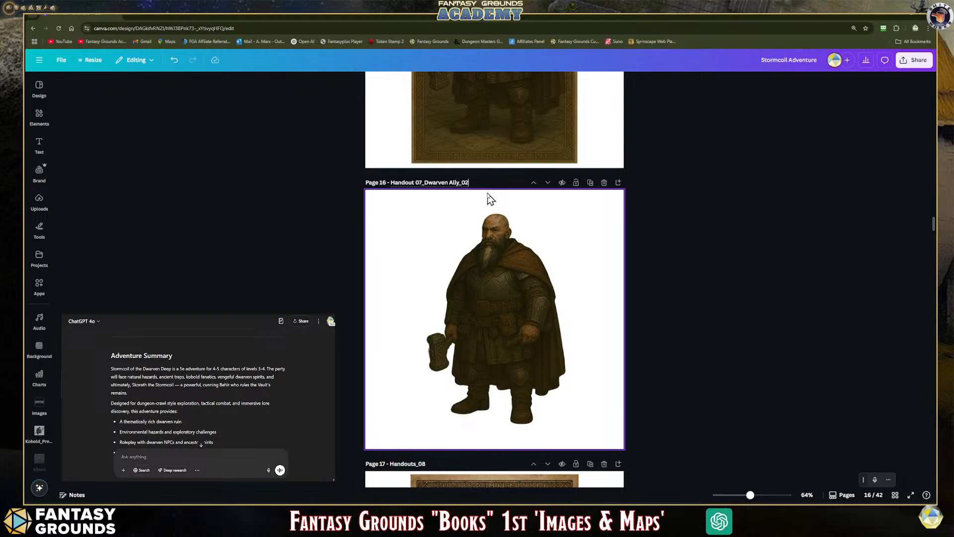
{"action": "key", "text": "Return"}
Step: Rename the original framed dwarf page as Handout 07_Dwarven Ally_01
{"action": "scroll", "coordinate": [500, 169], "scroll_direction": "up", "scroll_amount": 3}
{"action": "scroll", "coordinate": [500, 178], "scroll_direction": "up", "scroll_amount": 3}
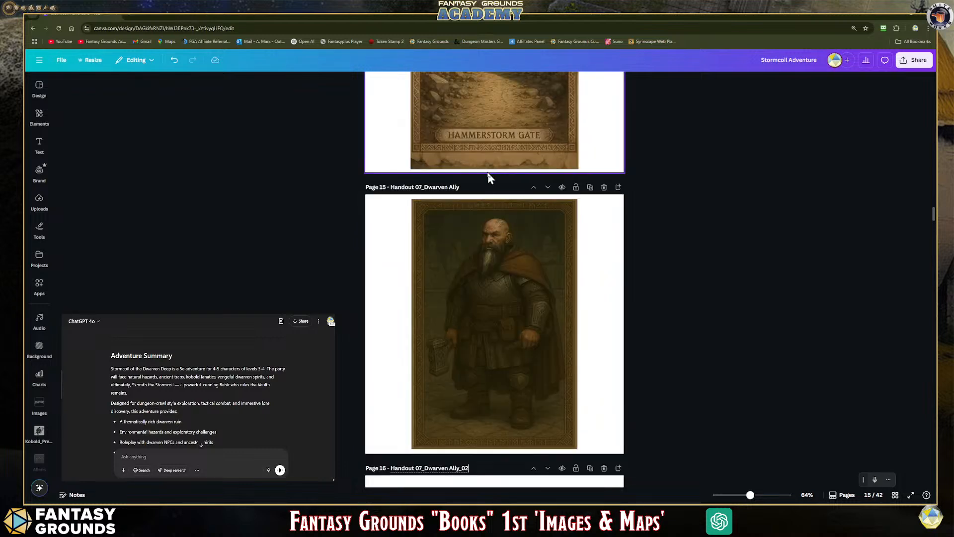
{"action": "left_click", "coordinate": [458, 187]}
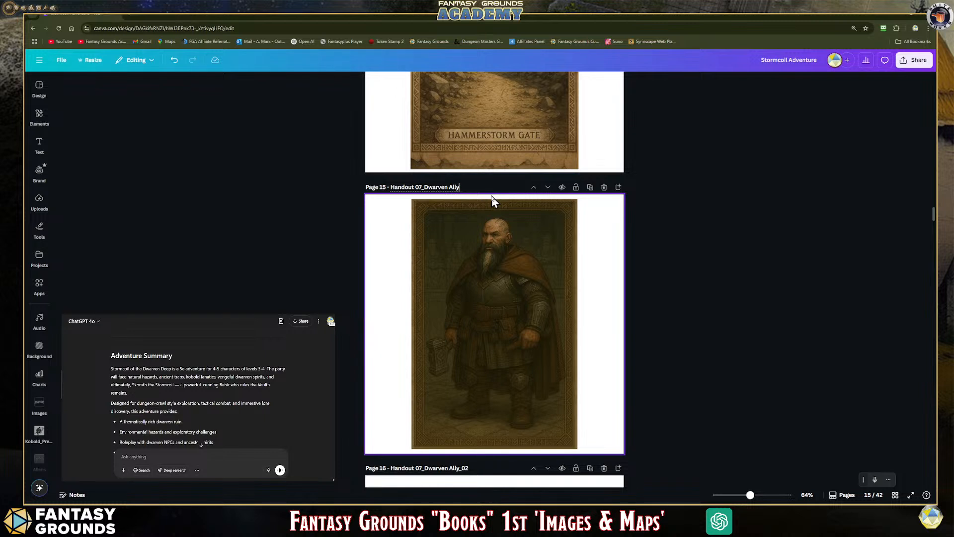
{"action": "type", "text": "_01"}
{"action": "key", "text": "Return"}
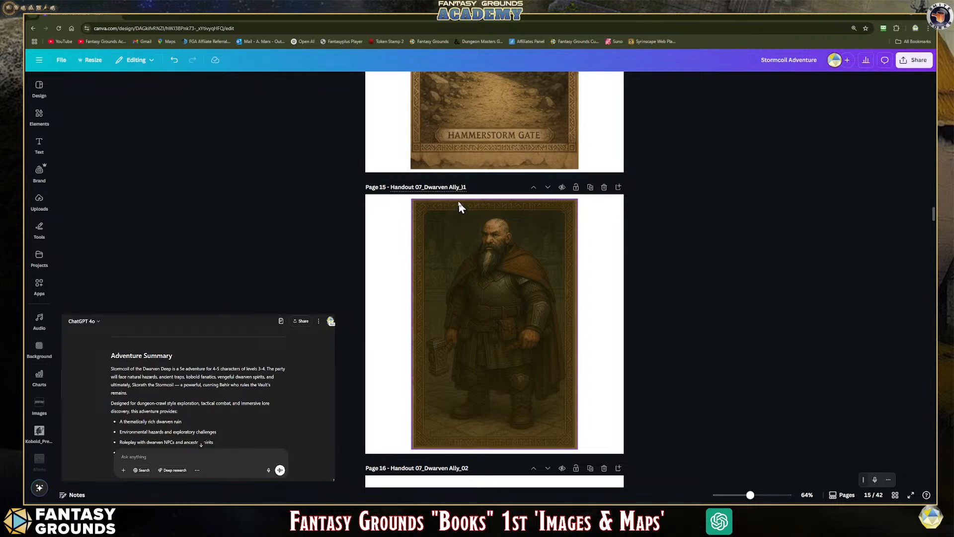
{"action": "left_click", "coordinate": [463, 187]}
{"action": "key", "text": "BackSpace"}
{"action": "type", "text": "0"}
Step: Review the cut-out dwarf and the artwork on the Handouts_08 and Handout 09_The Hall pages
{"action": "scroll", "coordinate": [551, 221], "scroll_direction": "down", "scroll_amount": 4}
{"action": "left_click", "coordinate": [546, 337]}
{"action": "scroll", "coordinate": [547, 337], "scroll_direction": "down", "scroll_amount": 2}
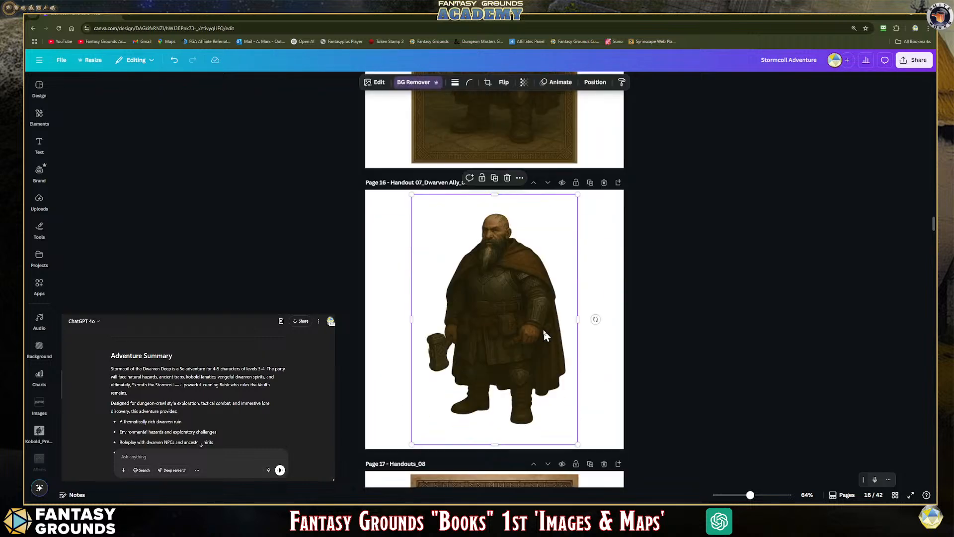
{"action": "scroll", "coordinate": [557, 299], "scroll_direction": "down", "scroll_amount": 4}
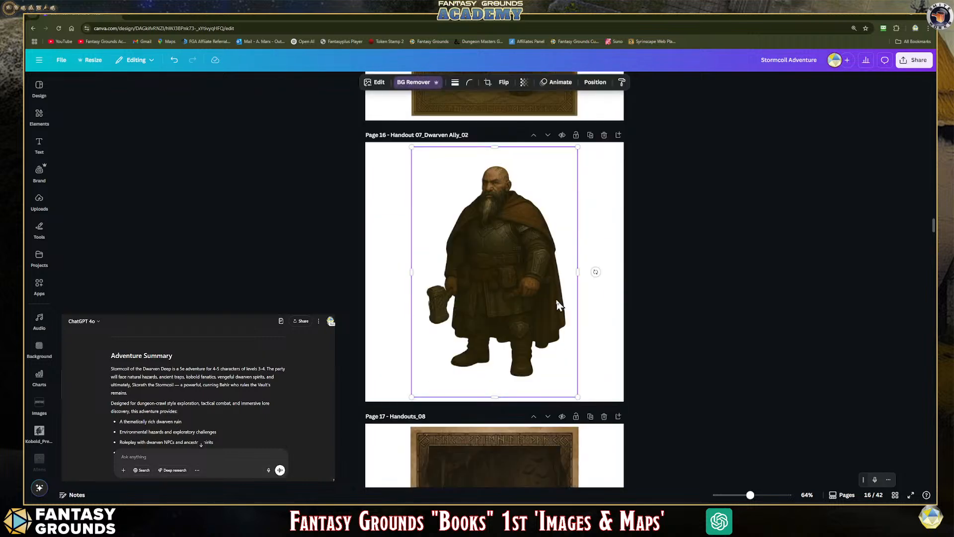
{"action": "scroll", "coordinate": [556, 297], "scroll_direction": "down", "scroll_amount": 2}
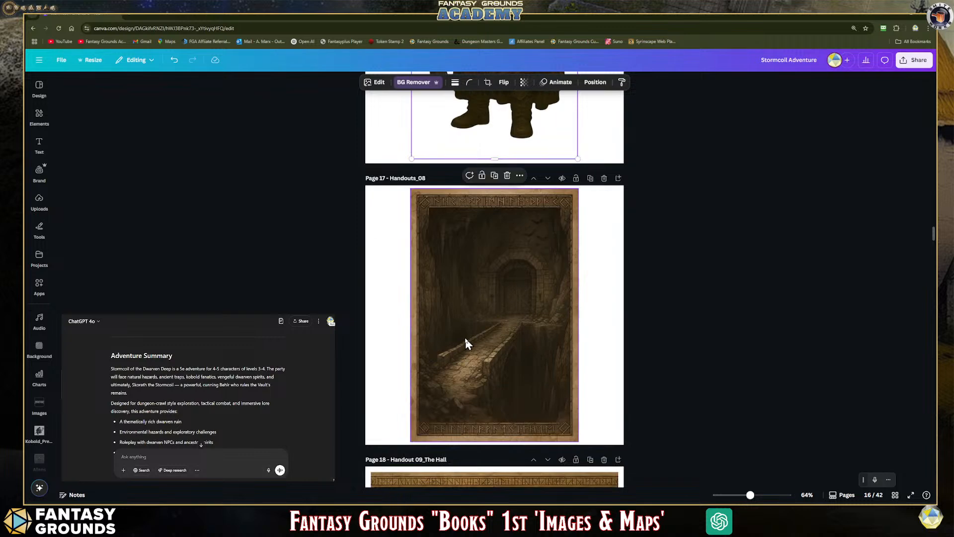
{"action": "scroll", "coordinate": [516, 324], "scroll_direction": "down", "scroll_amount": 4}
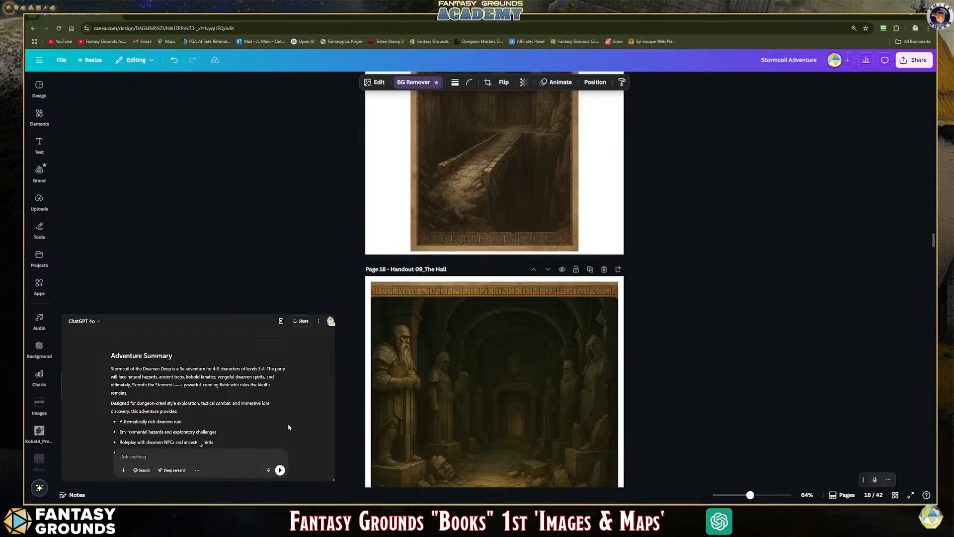
Step: Read the feature list under the Adventure Summary in the ChatGPT conversation
{"action": "scroll", "coordinate": [288, 427], "scroll_direction": "down", "scroll_amount": 2}
{"action": "scroll", "coordinate": [277, 425], "scroll_direction": "up", "scroll_amount": 3}
{"action": "scroll", "coordinate": [278, 424], "scroll_direction": "down", "scroll_amount": 1}
{"action": "scroll", "coordinate": [279, 424], "scroll_direction": "down", "scroll_amount": 1}
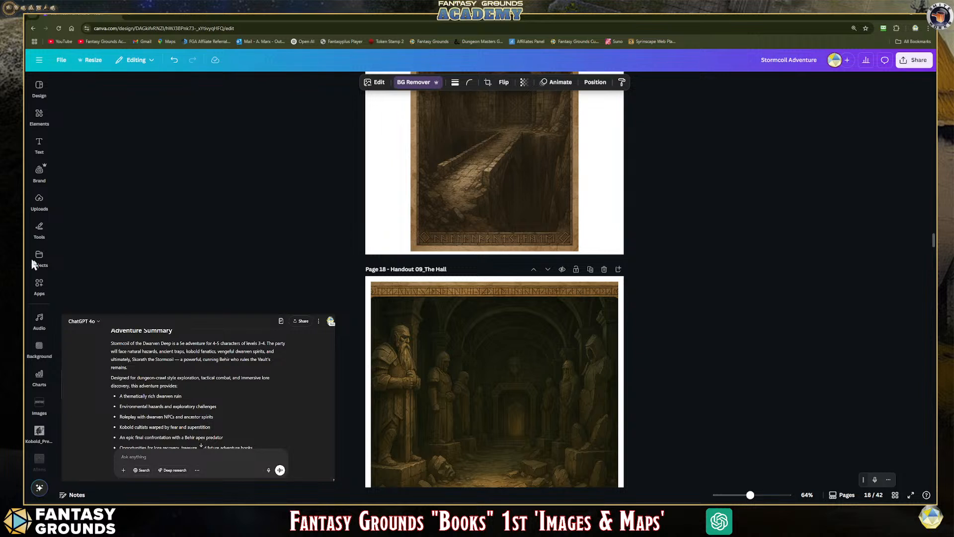
Step: Crop the hammer image's lower edge to the page boundary on the Handout 09_Magic Storm Hammer page
{"action": "scroll", "coordinate": [522, 390], "scroll_direction": "down", "scroll_amount": 1}
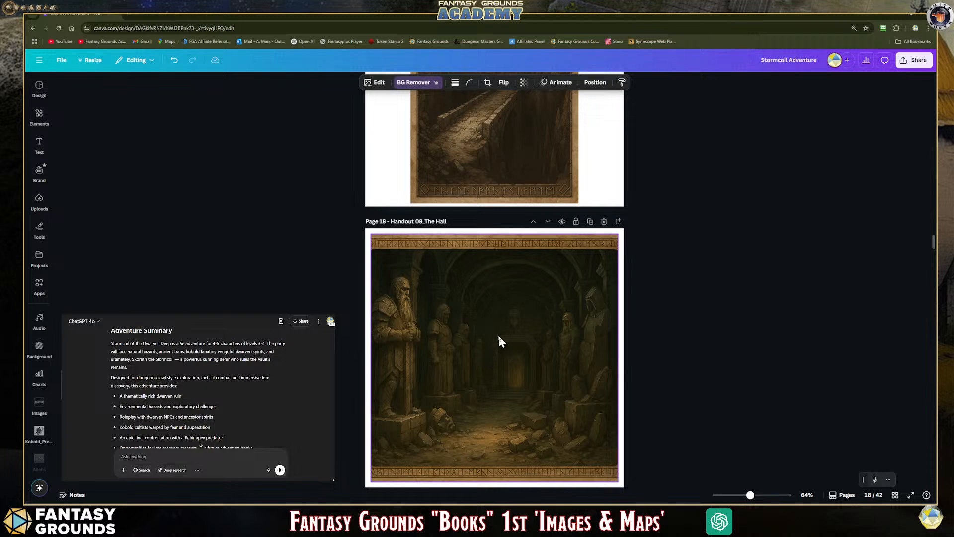
{"action": "scroll", "coordinate": [500, 341], "scroll_direction": "down", "scroll_amount": 1}
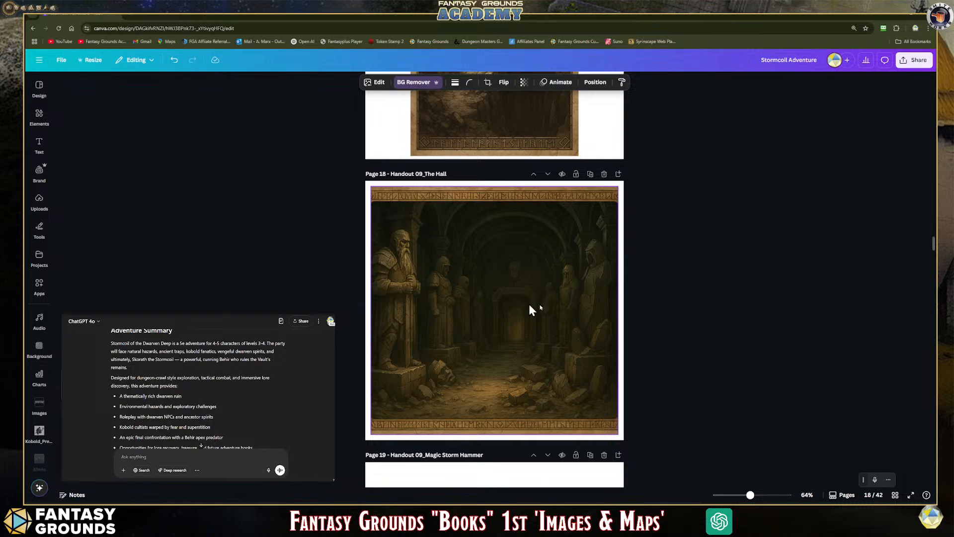
{"action": "scroll", "coordinate": [530, 309], "scroll_direction": "down", "scroll_amount": 5}
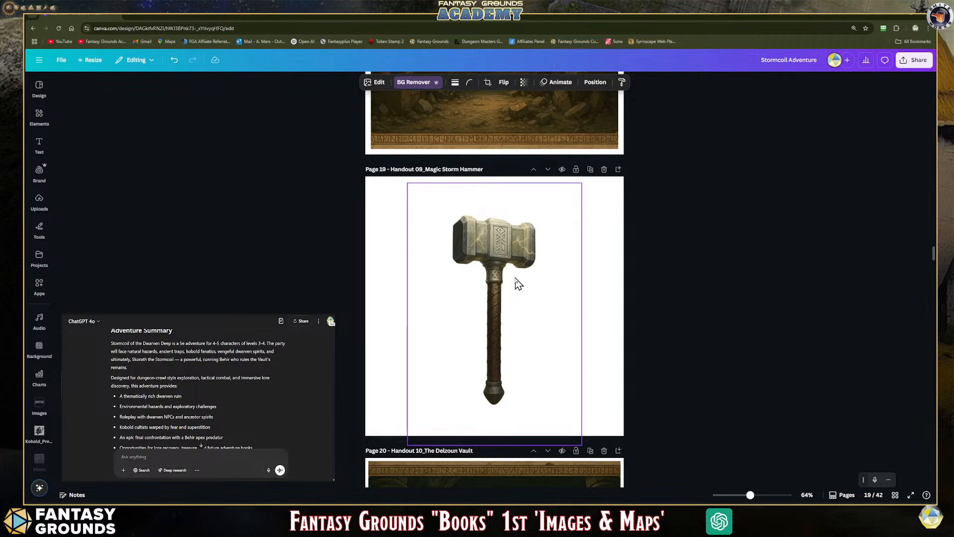
{"action": "left_click", "coordinate": [517, 283]}
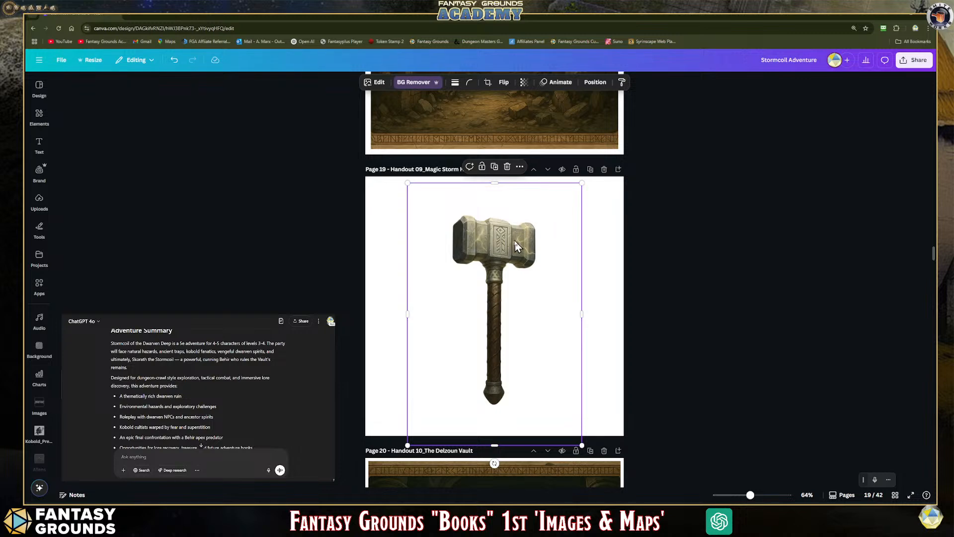
{"action": "scroll", "coordinate": [525, 296], "scroll_direction": "down", "scroll_amount": 5}
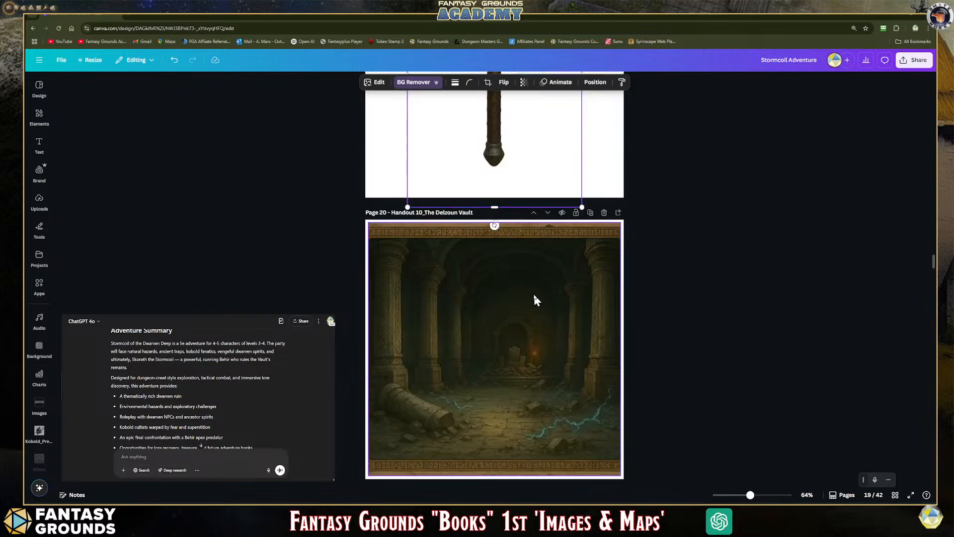
{"action": "scroll", "coordinate": [502, 184], "scroll_direction": "up", "scroll_amount": 3}
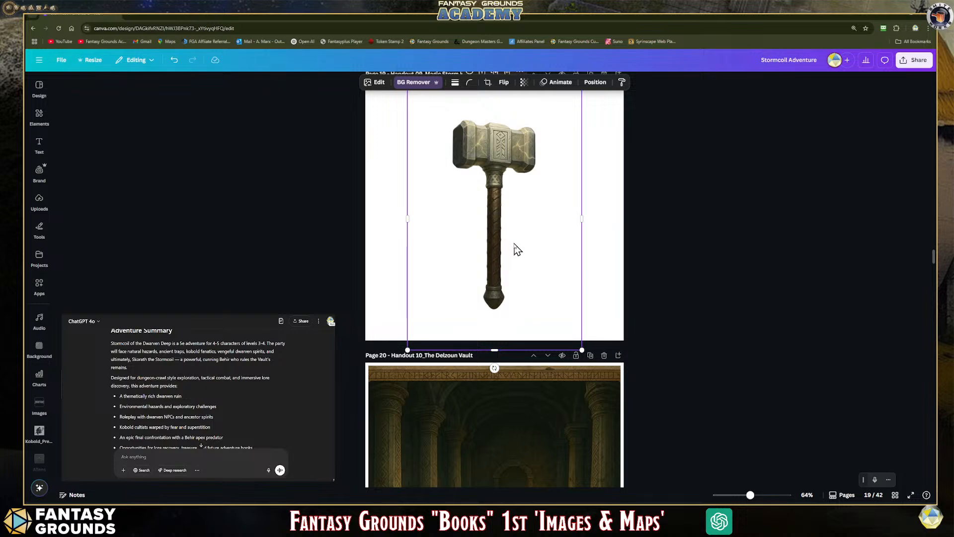
{"action": "scroll", "coordinate": [514, 251], "scroll_direction": "down", "scroll_amount": 2}
{"action": "scroll", "coordinate": [507, 252], "scroll_direction": "up", "scroll_amount": 3}
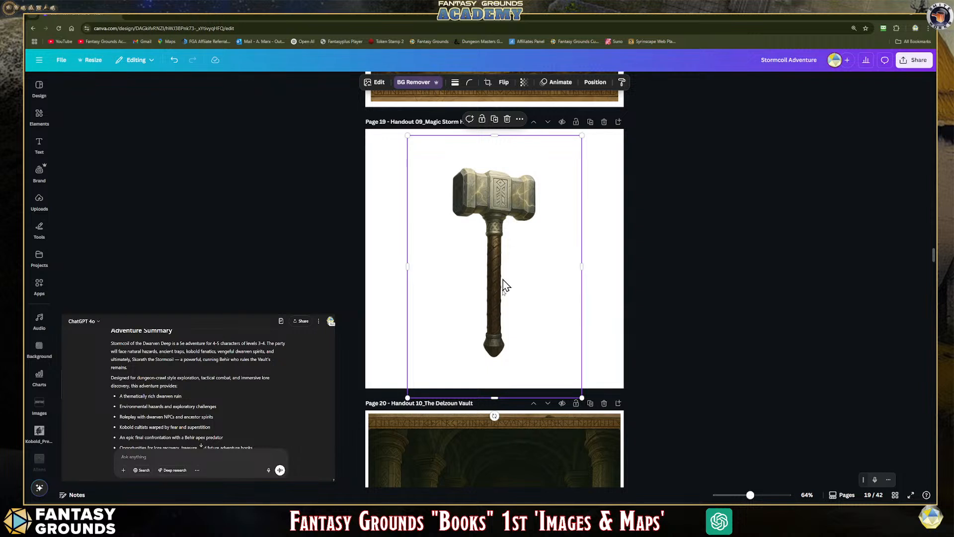
{"action": "left_click_drag", "start_coordinate": [495, 398], "coordinate": [495, 389]}
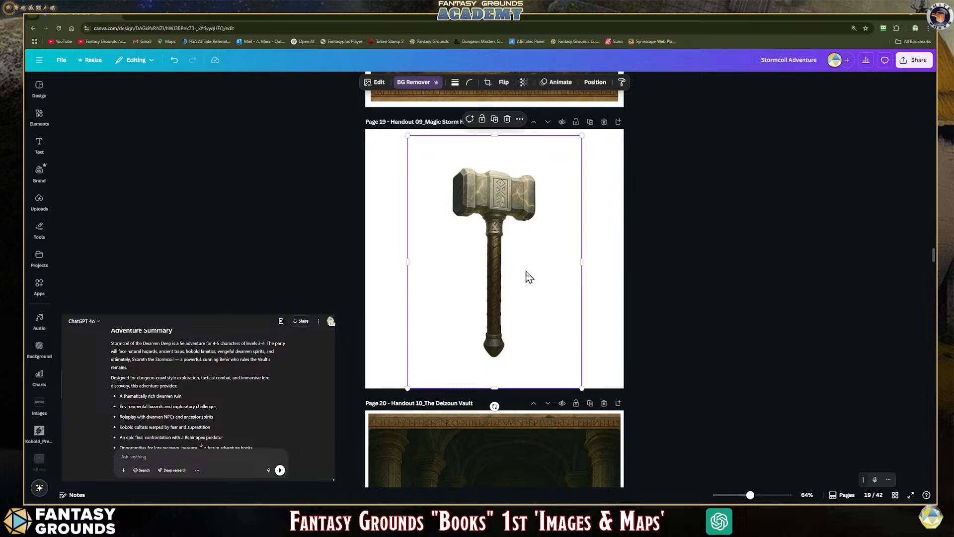
Step: Review the artwork on the Delzoun Vault, Behir, Kobold Shaman and Dramatic Attack_Back Cover handout pages
{"action": "scroll", "coordinate": [534, 274], "scroll_direction": "down", "scroll_amount": 4}
{"action": "scroll", "coordinate": [504, 269], "scroll_direction": "down", "scroll_amount": 2}
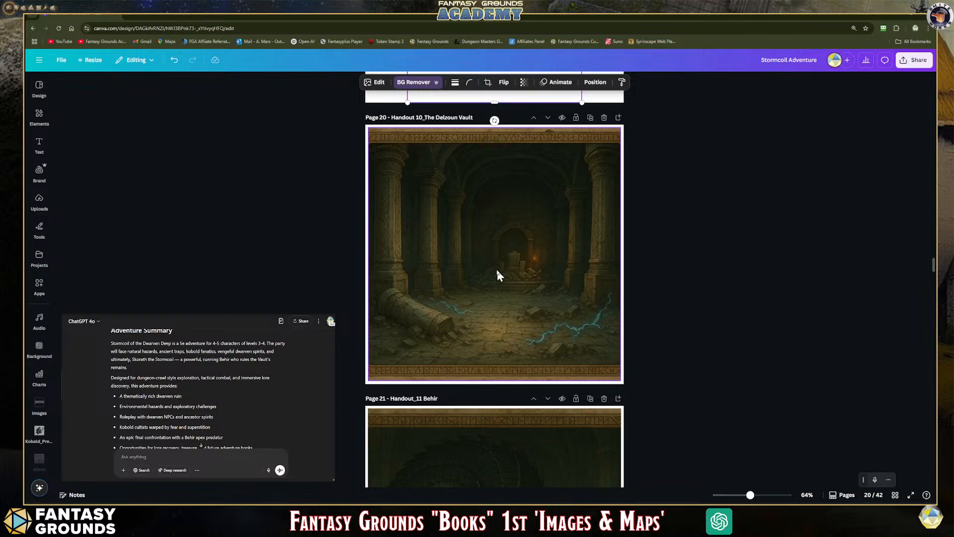
{"action": "scroll", "coordinate": [499, 275], "scroll_direction": "down", "scroll_amount": 7}
{"action": "scroll", "coordinate": [499, 267], "scroll_direction": "up", "scroll_amount": 1}
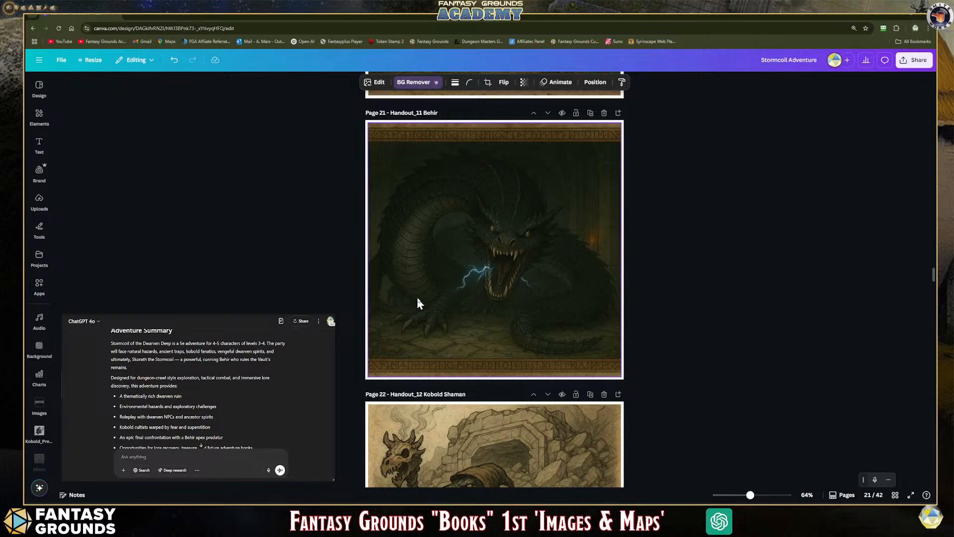
{"action": "scroll", "coordinate": [486, 271], "scroll_direction": "down", "scroll_amount": 4}
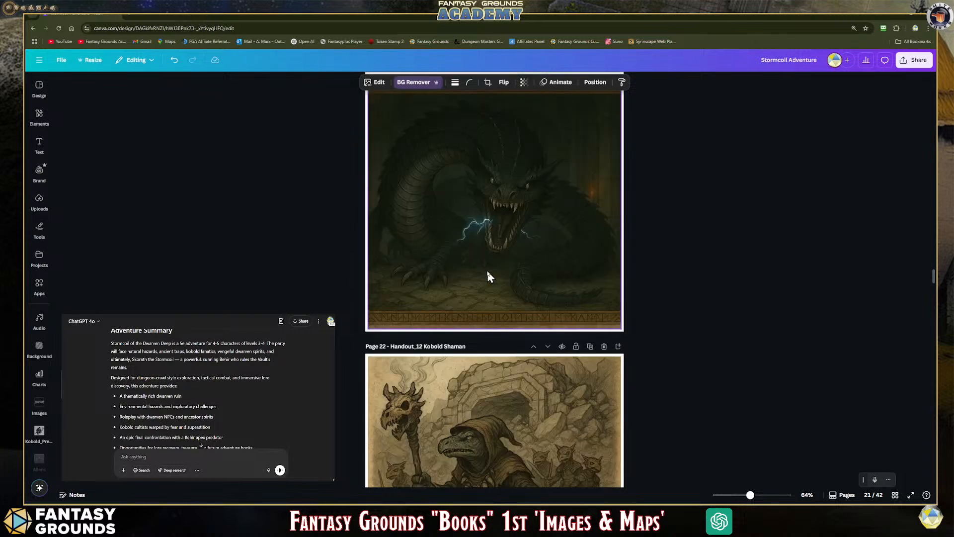
{"action": "left_click", "coordinate": [490, 289]}
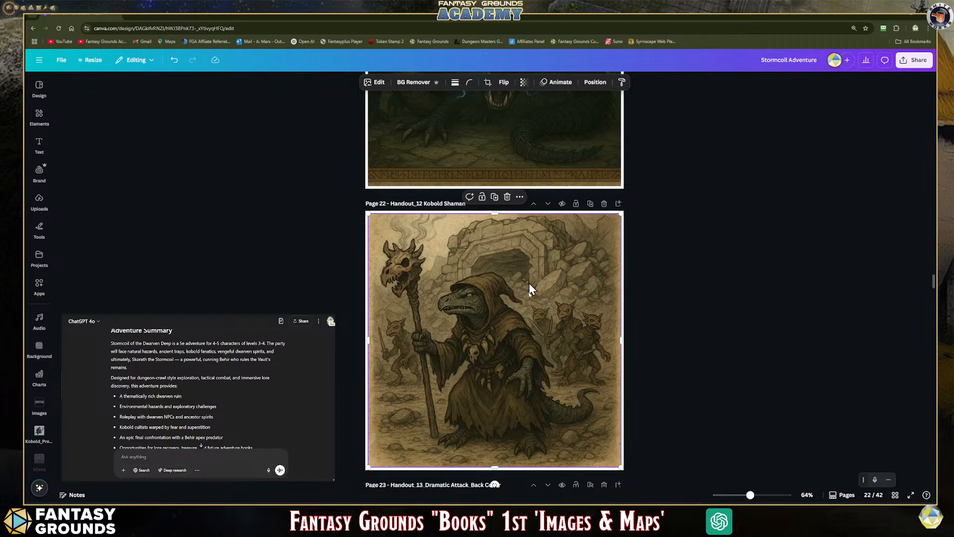
{"action": "scroll", "coordinate": [492, 324], "scroll_direction": "down", "scroll_amount": 6}
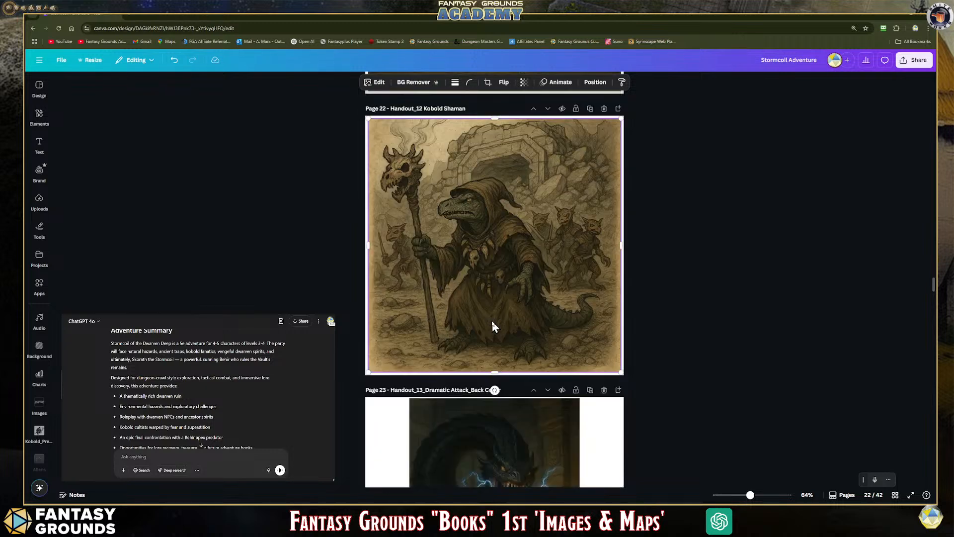
{"action": "left_click", "coordinate": [509, 339]}
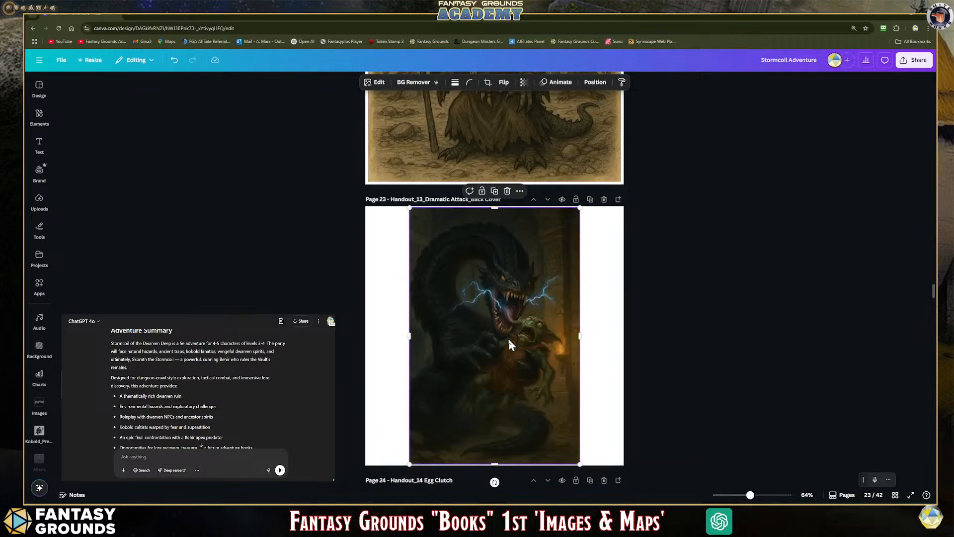
{"action": "scroll", "coordinate": [527, 334], "scroll_direction": "down", "scroll_amount": 1}
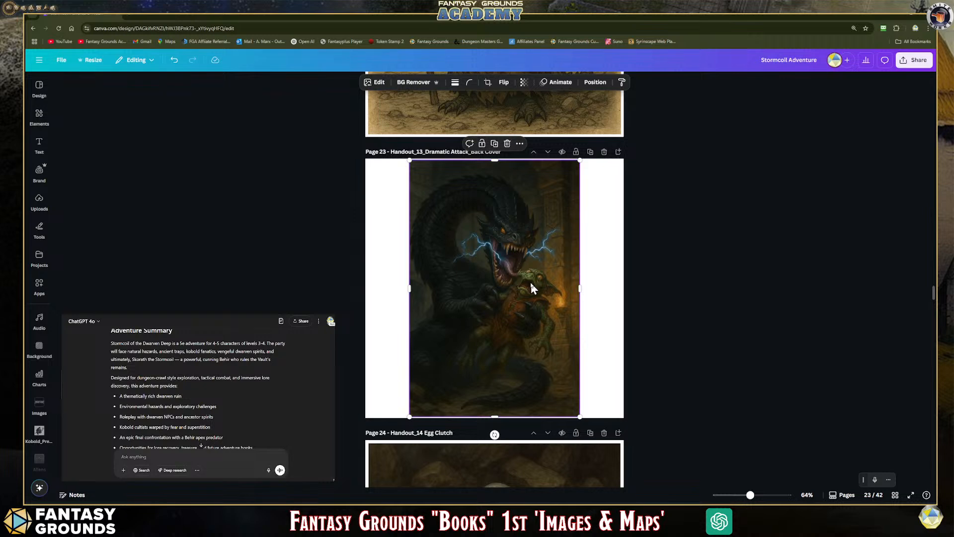
Step: Examine the Handout_14 Egg Clutch artwork and compare it with the preceding dramatic attack image
{"action": "scroll", "coordinate": [519, 299], "scroll_direction": "down", "scroll_amount": 6}
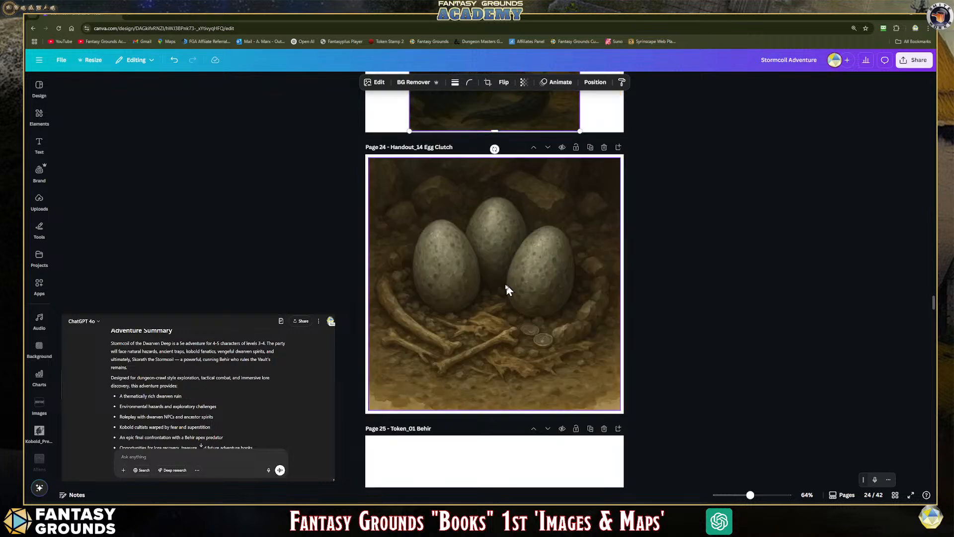
{"action": "left_click_drag", "start_coordinate": [505, 285], "coordinate": [515, 280]}
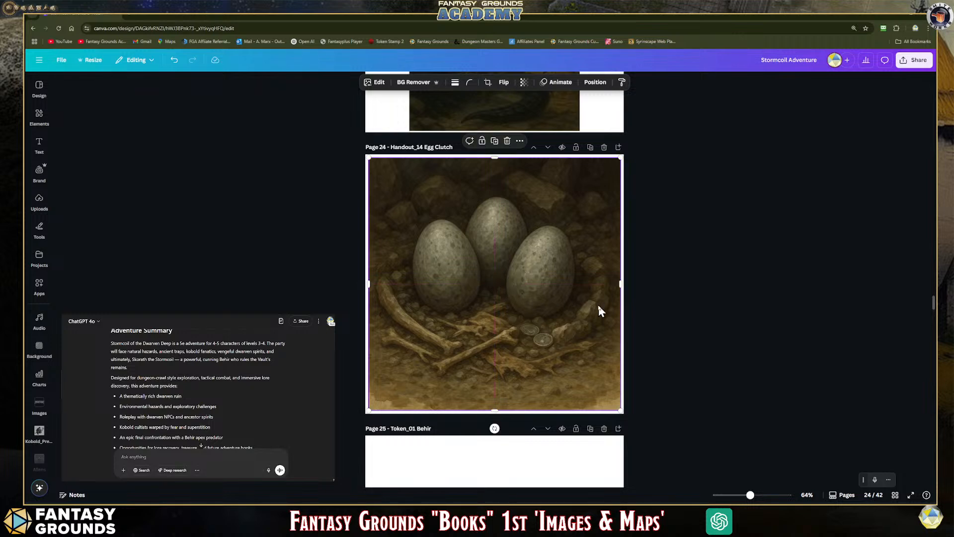
{"action": "scroll", "coordinate": [454, 132], "scroll_direction": "up", "scroll_amount": 2}
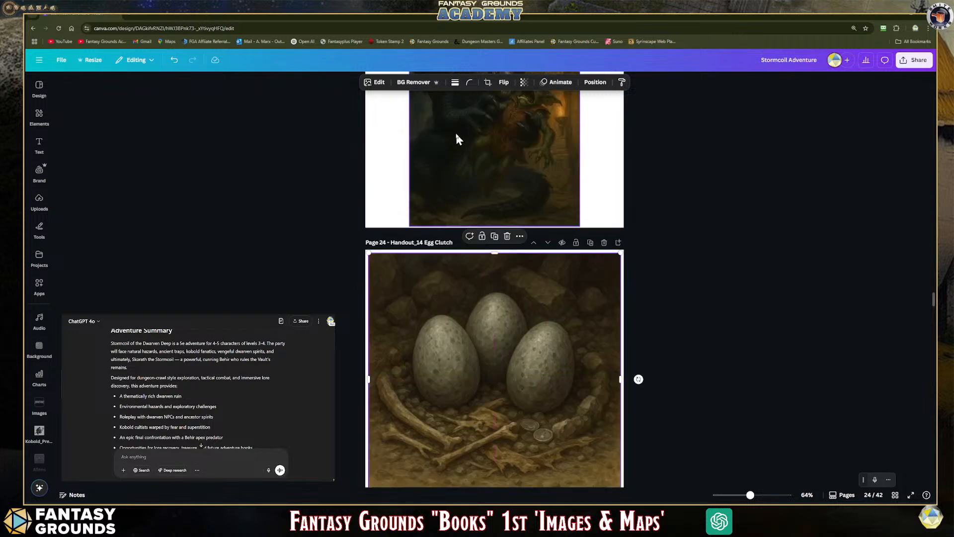
{"action": "scroll", "coordinate": [480, 220], "scroll_direction": "down", "scroll_amount": 2}
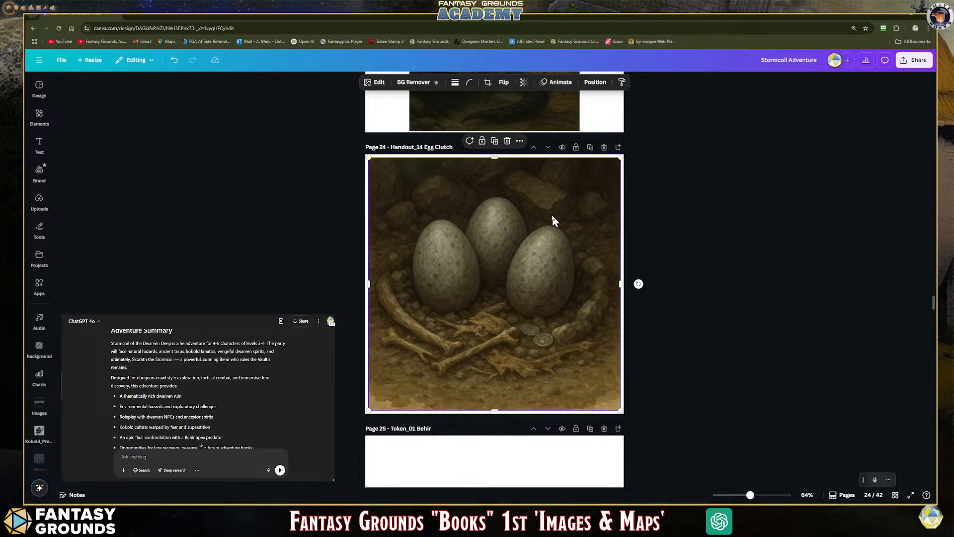
{"action": "scroll", "coordinate": [488, 204], "scroll_direction": "up", "scroll_amount": 2}
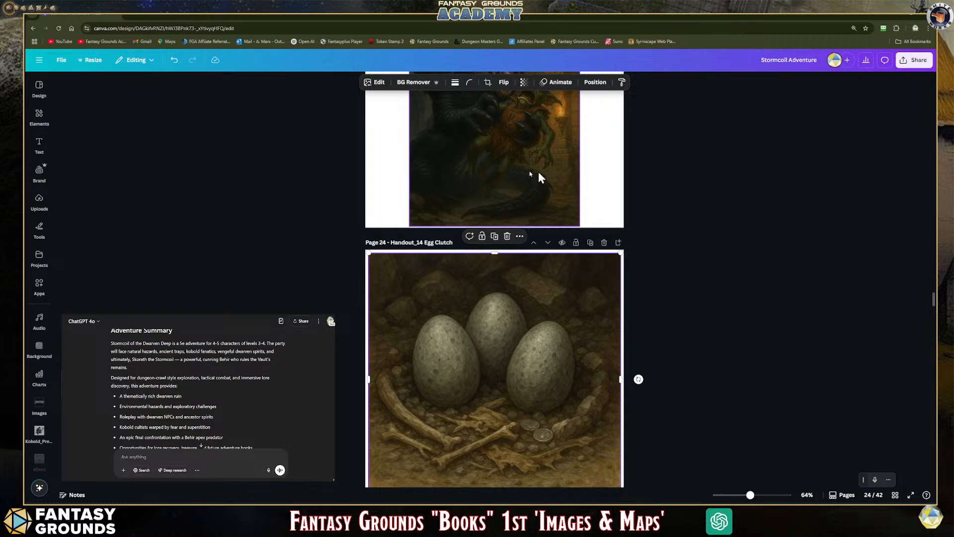
{"action": "scroll", "coordinate": [475, 218], "scroll_direction": "up", "scroll_amount": 2}
{"action": "scroll", "coordinate": [476, 218], "scroll_direction": "down", "scroll_amount": 2}
{"action": "scroll", "coordinate": [478, 223], "scroll_direction": "down", "scroll_amount": 1}
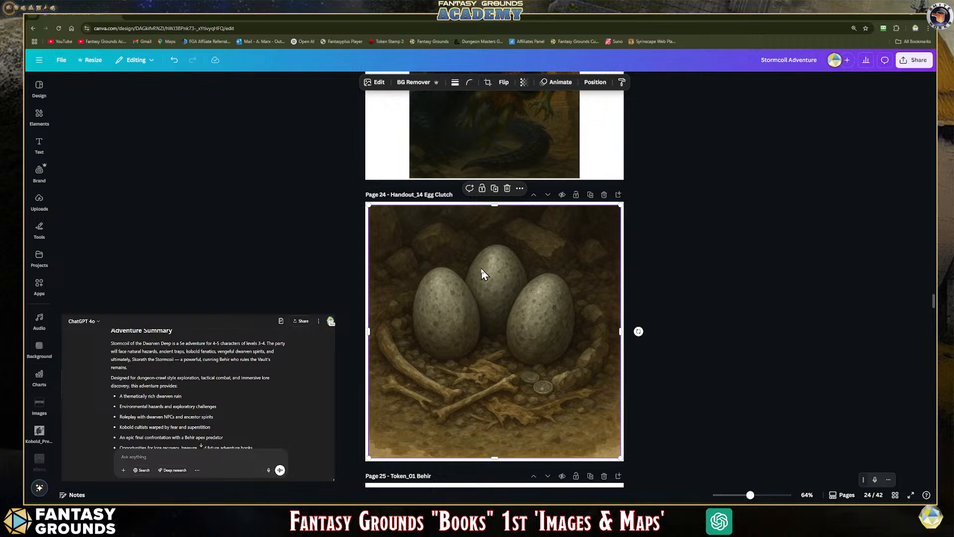
Step: Inspect the Behir, Battle Priest, Kobold Shaman, Kobold Minion and Dwarven Spirit tokens, selecting each one in turn
{"action": "scroll", "coordinate": [514, 288], "scroll_direction": "down", "scroll_amount": 7}
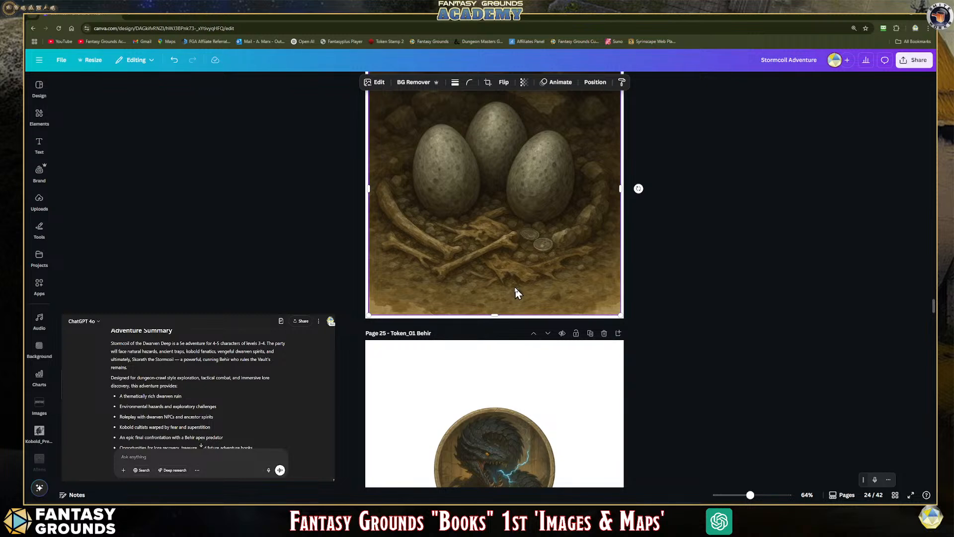
{"action": "left_click", "coordinate": [500, 269]}
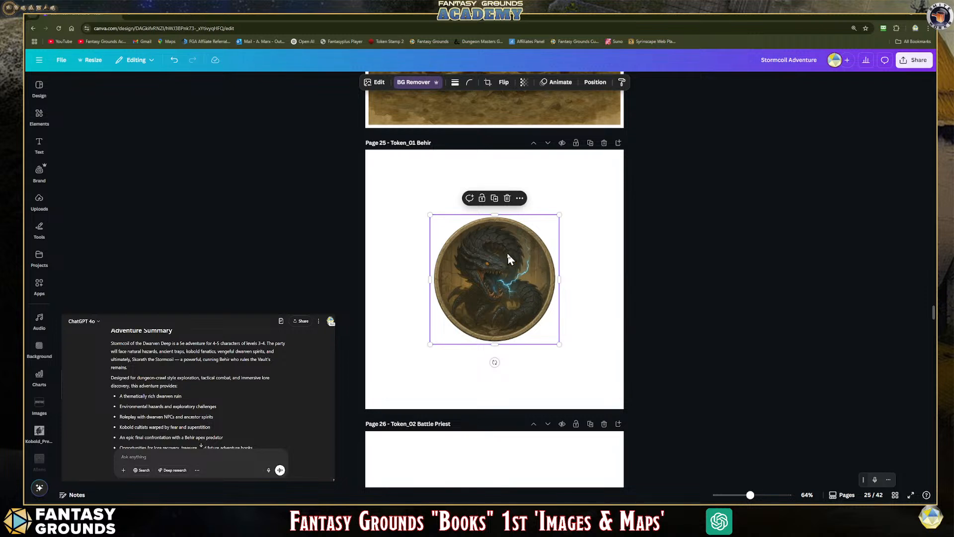
{"action": "scroll", "coordinate": [506, 251], "scroll_direction": "down", "scroll_amount": 1}
{"action": "scroll", "coordinate": [505, 249], "scroll_direction": "up", "scroll_amount": 1}
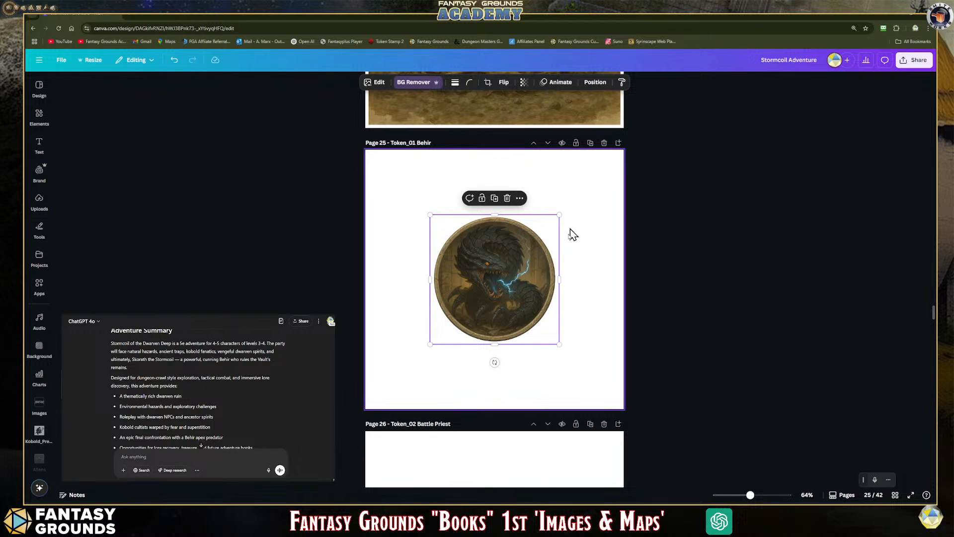
{"action": "scroll", "coordinate": [500, 263], "scroll_direction": "down", "scroll_amount": 6}
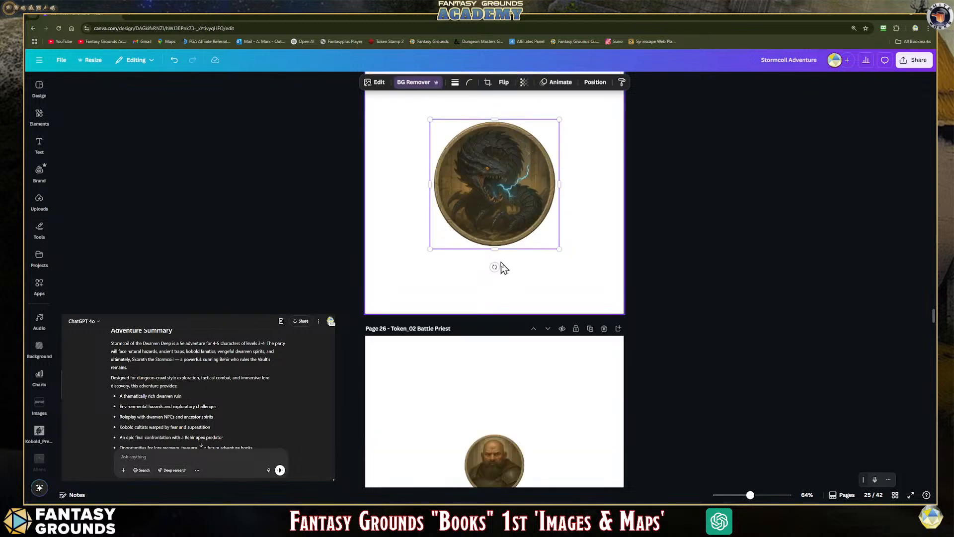
{"action": "left_click", "coordinate": [502, 281]}
{"action": "scroll", "coordinate": [502, 282], "scroll_direction": "down", "scroll_amount": 2}
{"action": "scroll", "coordinate": [511, 323], "scroll_direction": "down", "scroll_amount": 2}
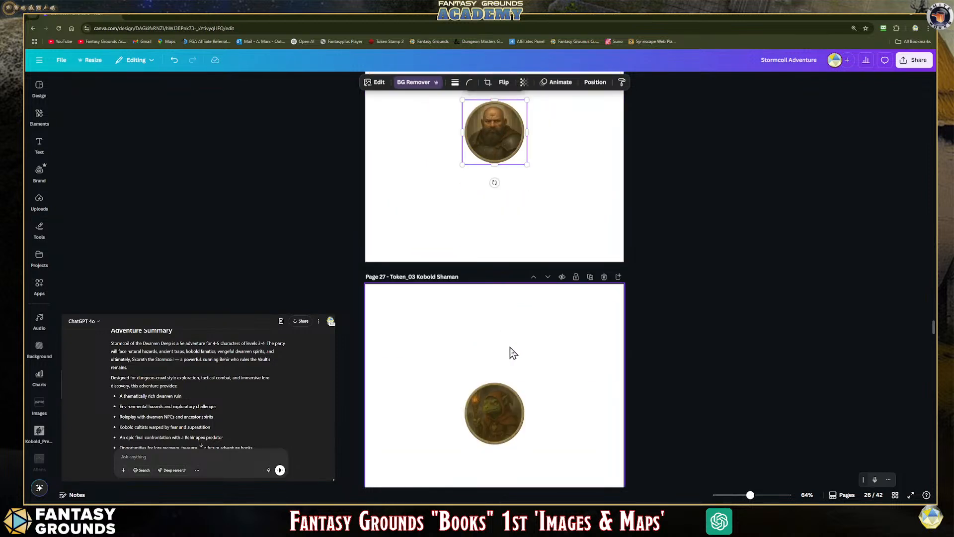
{"action": "left_click", "coordinate": [492, 405]}
{"action": "scroll", "coordinate": [530, 374], "scroll_direction": "down", "scroll_amount": 5}
{"action": "scroll", "coordinate": [531, 372], "scroll_direction": "down", "scroll_amount": 2}
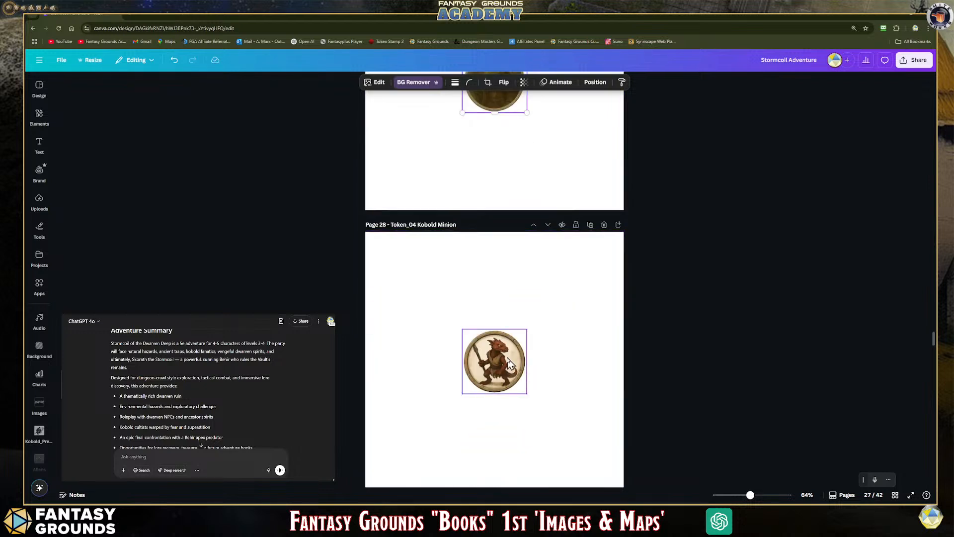
{"action": "left_click", "coordinate": [497, 368]}
{"action": "scroll", "coordinate": [507, 357], "scroll_direction": "down", "scroll_amount": 7}
{"action": "left_click", "coordinate": [504, 288]}
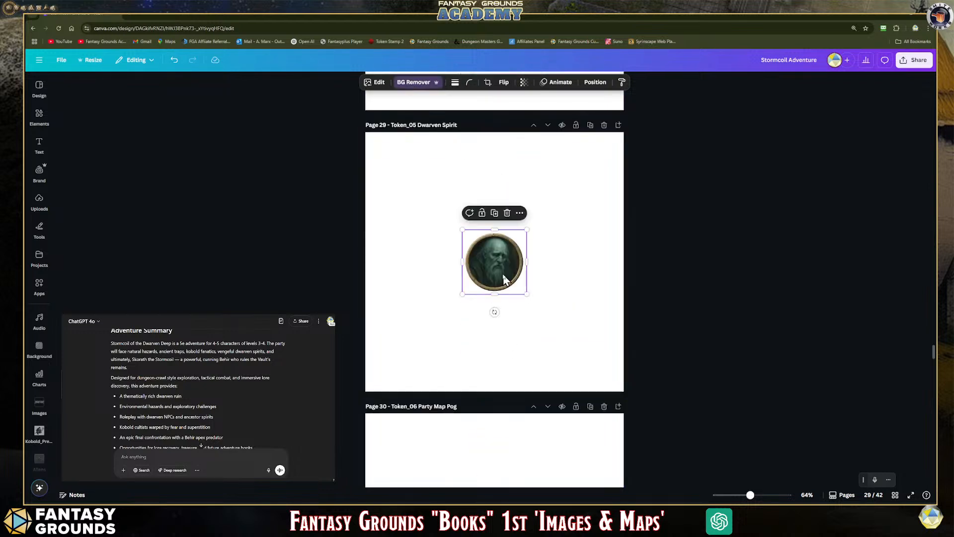
Step: Inspect the Party Map Pog, Rat Swarm and Bat Swarm tokens on the Token_06 to Token_08 pages
{"action": "scroll", "coordinate": [522, 315], "scroll_direction": "down", "scroll_amount": 1}
{"action": "scroll", "coordinate": [522, 316], "scroll_direction": "down", "scroll_amount": 4}
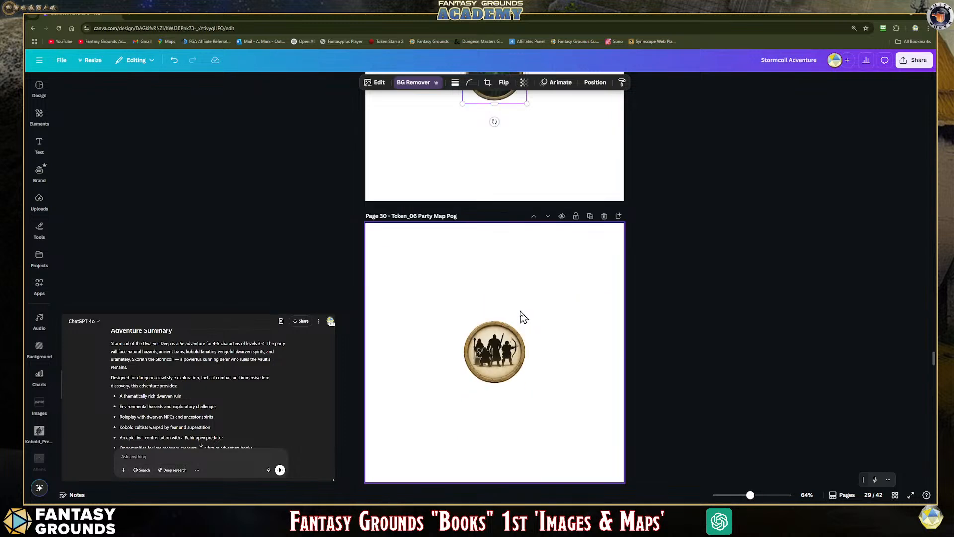
{"action": "left_click", "coordinate": [512, 293]}
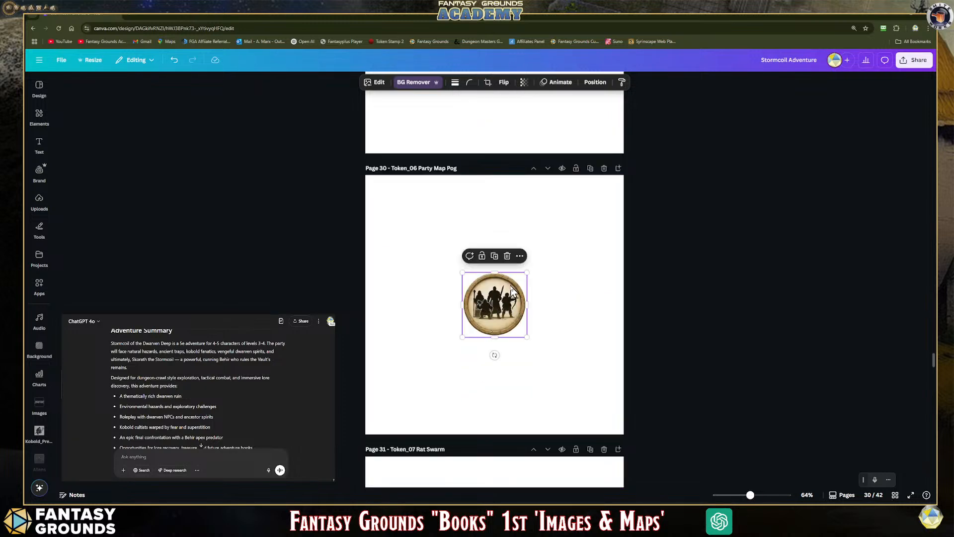
{"action": "scroll", "coordinate": [515, 292], "scroll_direction": "down", "scroll_amount": 5}
{"action": "left_click", "coordinate": [506, 305]}
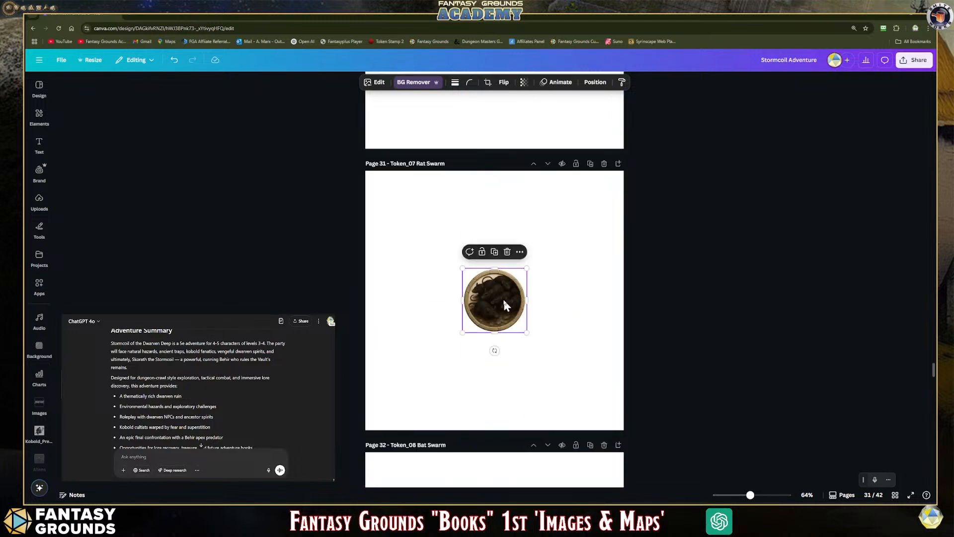
{"action": "scroll", "coordinate": [504, 301], "scroll_direction": "up", "scroll_amount": 4}
{"action": "scroll", "coordinate": [505, 299], "scroll_direction": "down", "scroll_amount": 2}
{"action": "scroll", "coordinate": [505, 298], "scroll_direction": "up", "scroll_amount": 1}
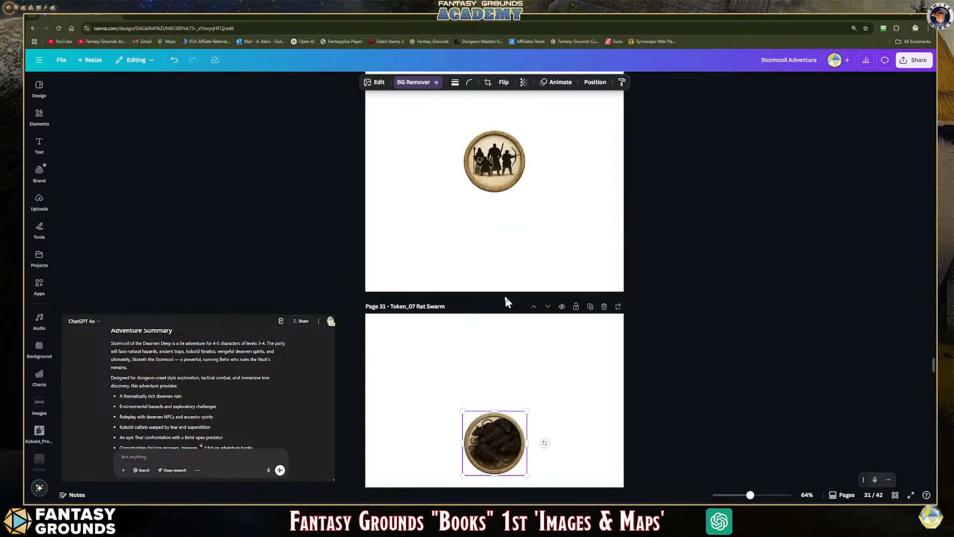
{"action": "scroll", "coordinate": [506, 301], "scroll_direction": "up", "scroll_amount": 2}
{"action": "left_click", "coordinate": [510, 254]}
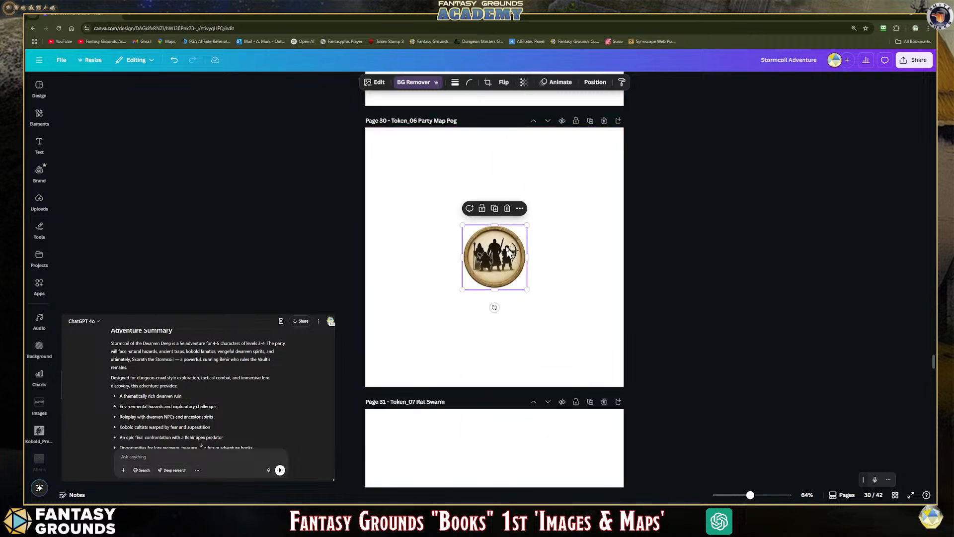
{"action": "scroll", "coordinate": [533, 310], "scroll_direction": "down", "scroll_amount": 3}
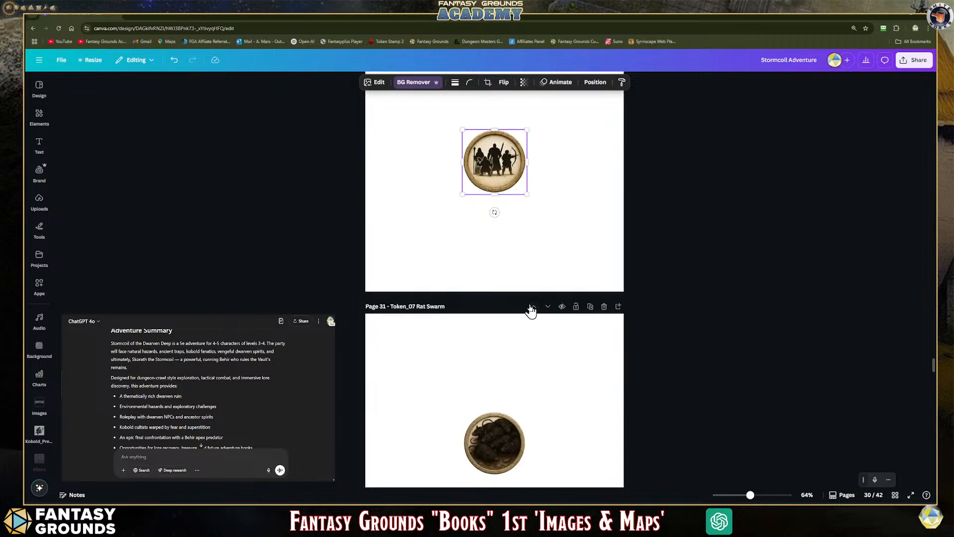
{"action": "scroll", "coordinate": [531, 308], "scroll_direction": "down", "scroll_amount": 8}
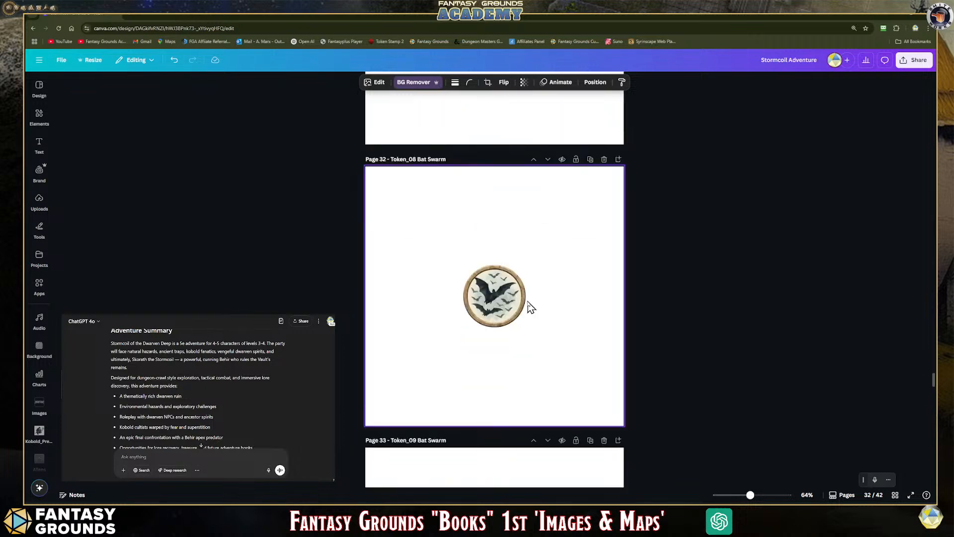
Step: Review the Dropped Torchlight token, the regional map, and the Hall and Chasm Bridge_01 battle map pages
{"action": "scroll", "coordinate": [528, 301], "scroll_direction": "down", "scroll_amount": 8}
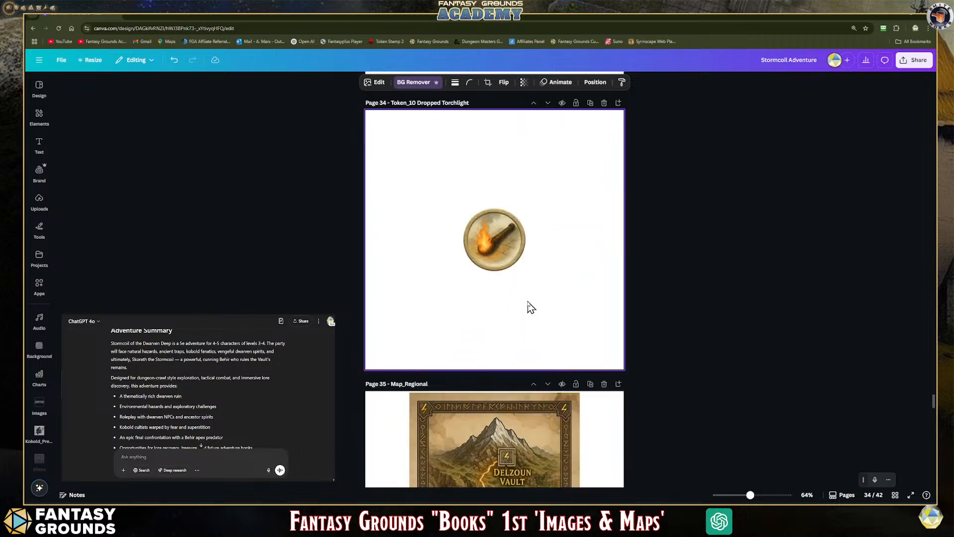
{"action": "scroll", "coordinate": [531, 307], "scroll_direction": "down", "scroll_amount": 1}
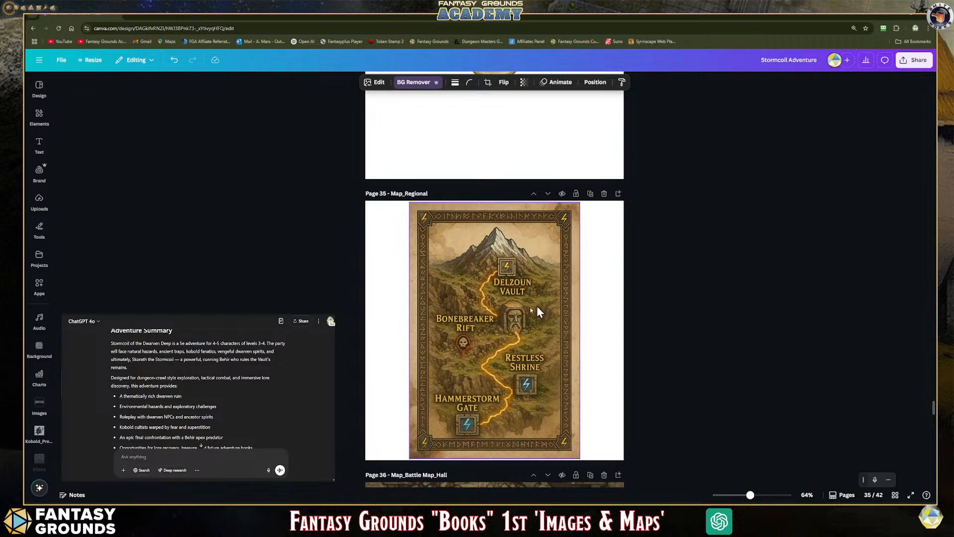
{"action": "left_click", "coordinate": [467, 427]}
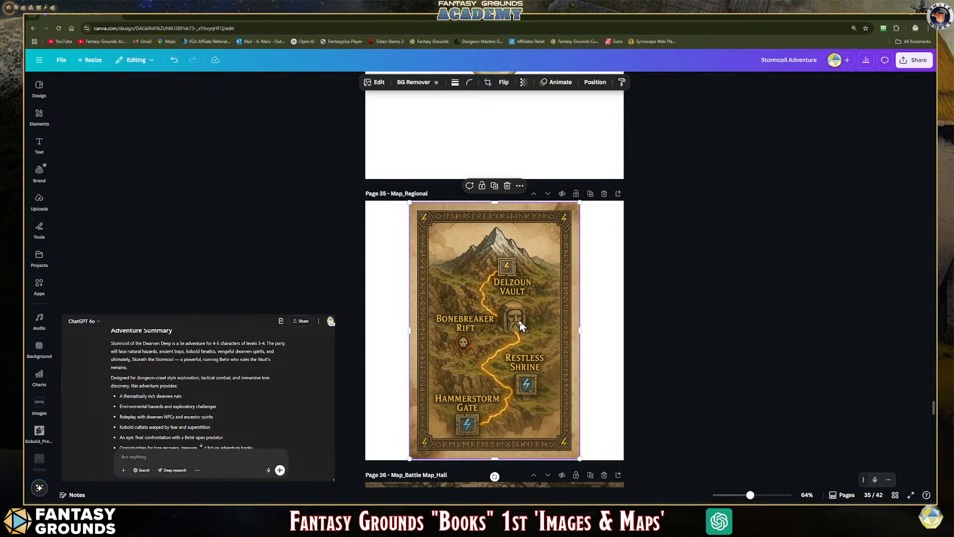
{"action": "scroll", "coordinate": [500, 330], "scroll_direction": "down", "scroll_amount": 5}
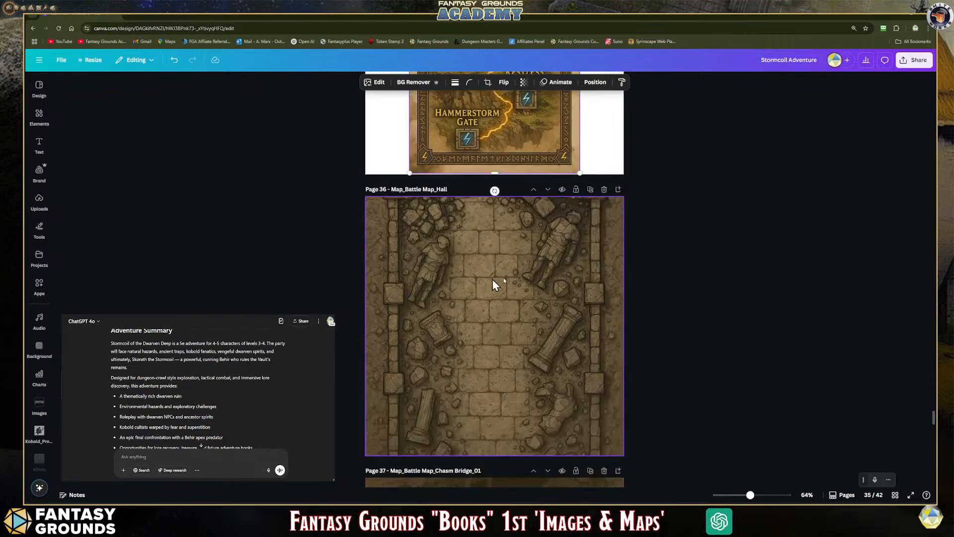
{"action": "left_click", "coordinate": [595, 276]}
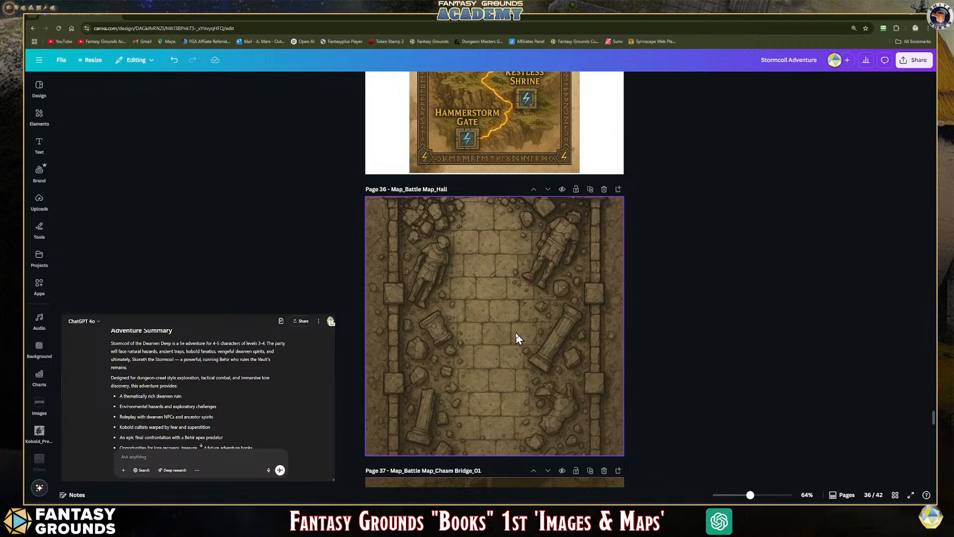
{"action": "scroll", "coordinate": [515, 332], "scroll_direction": "down", "scroll_amount": 4}
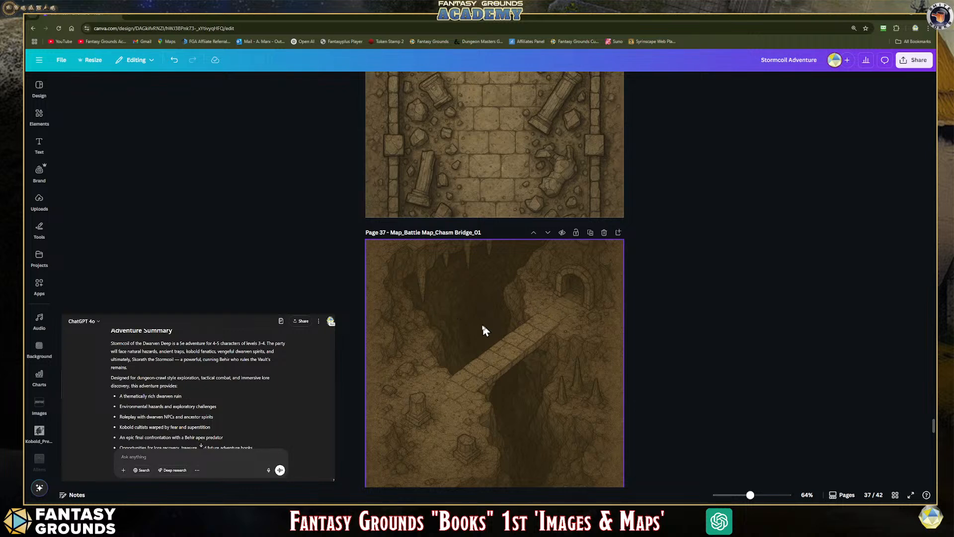
{"action": "scroll", "coordinate": [507, 341], "scroll_direction": "down", "scroll_amount": 2}
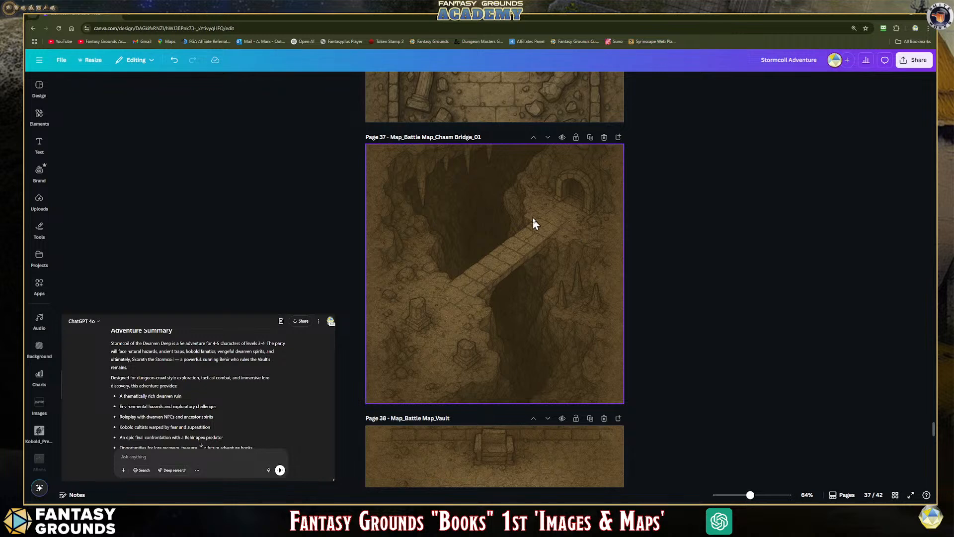
Step: Compare the two Map_Battle Map_Vault pages and delete the duplicate on page 39
{"action": "scroll", "coordinate": [490, 286], "scroll_direction": "down", "scroll_amount": 6}
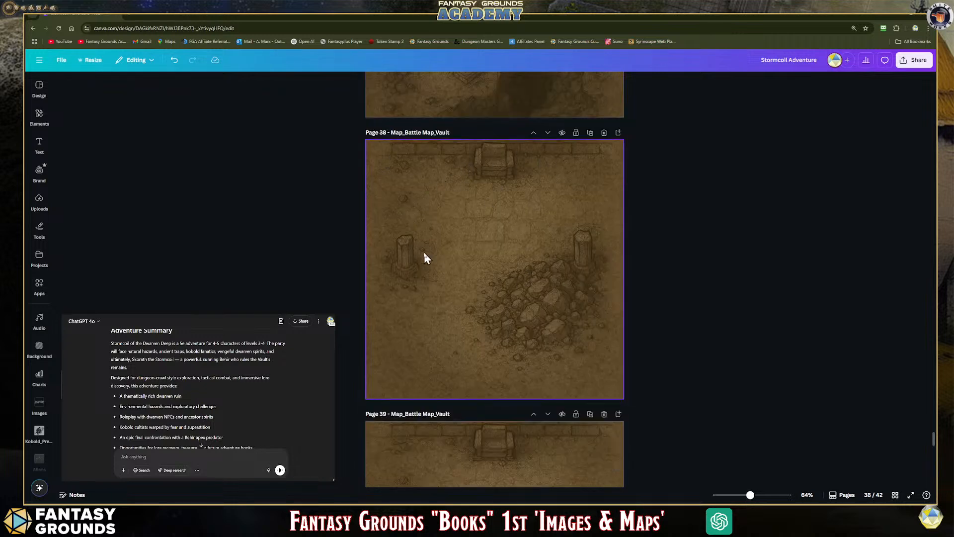
{"action": "scroll", "coordinate": [497, 313], "scroll_direction": "down", "scroll_amount": 3}
{"action": "scroll", "coordinate": [494, 304], "scroll_direction": "up", "scroll_amount": 3}
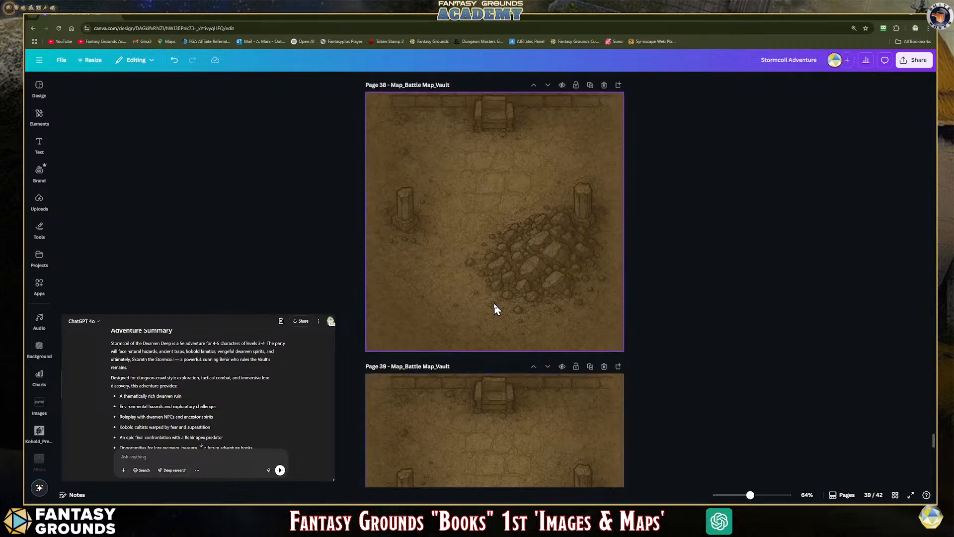
{"action": "scroll", "coordinate": [492, 318], "scroll_direction": "down", "scroll_amount": 2}
{"action": "scroll", "coordinate": [501, 326], "scroll_direction": "down", "scroll_amount": 2}
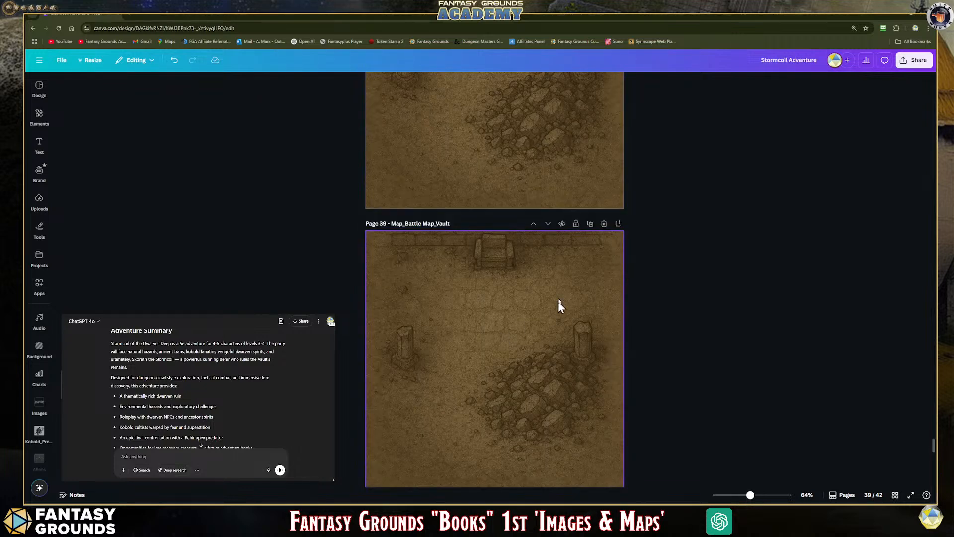
{"action": "left_click", "coordinate": [592, 246]}
{"action": "left_click", "coordinate": [604, 223]}
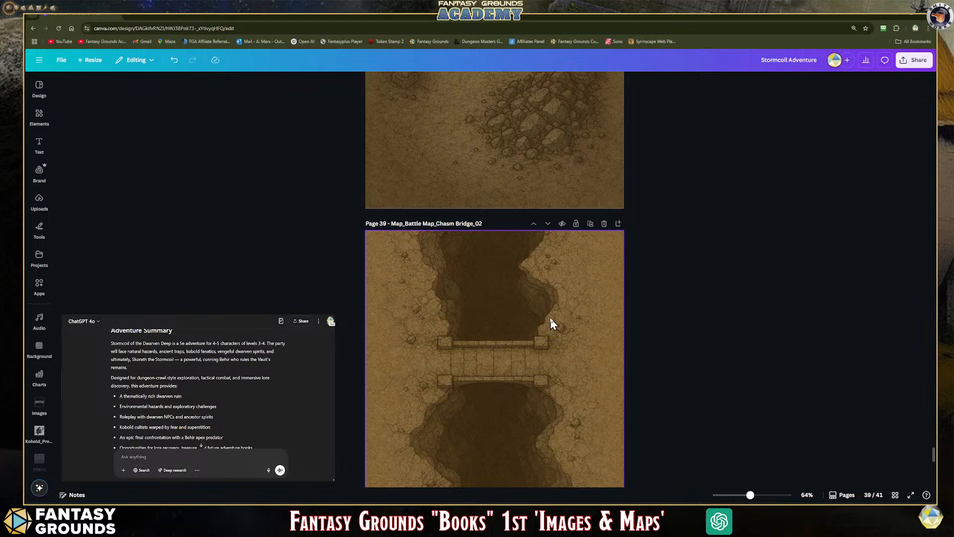
Step: Trim the upper and lower edges of the Rat Pit battle map image to the page, at 705 wide by 1,024 high
{"action": "scroll", "coordinate": [551, 319], "scroll_direction": "up", "scroll_amount": 3}
{"action": "scroll", "coordinate": [550, 318], "scroll_direction": "down", "scroll_amount": 4}
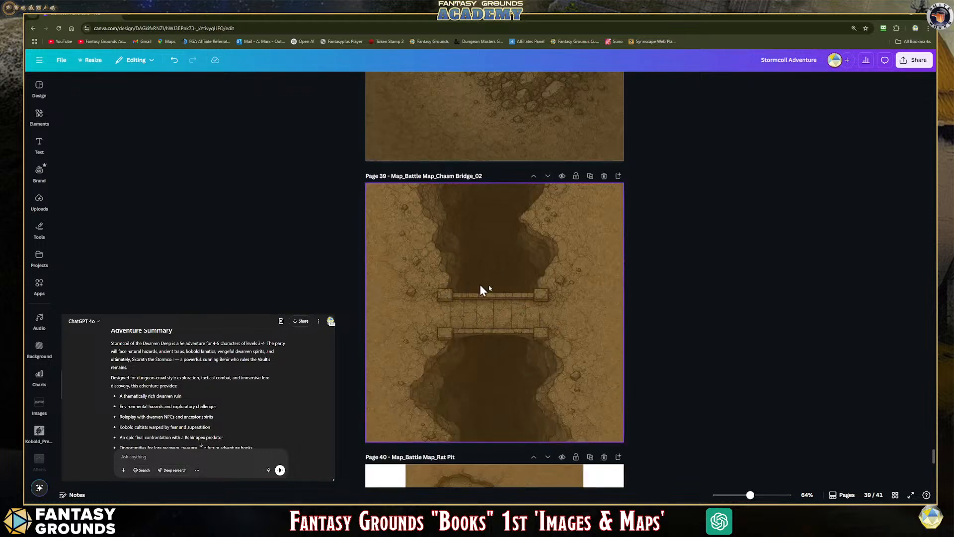
{"action": "scroll", "coordinate": [507, 286], "scroll_direction": "down", "scroll_amount": 5}
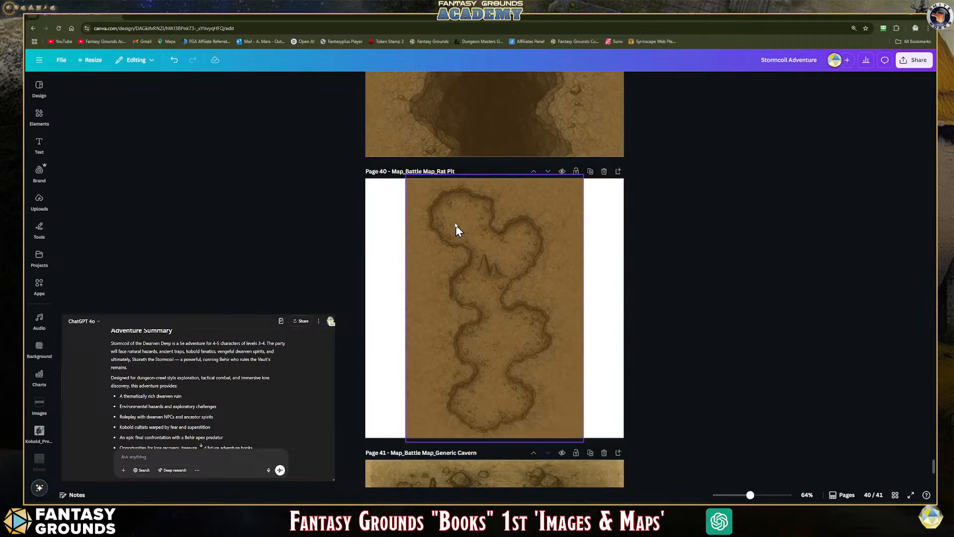
{"action": "left_click", "coordinate": [502, 246]}
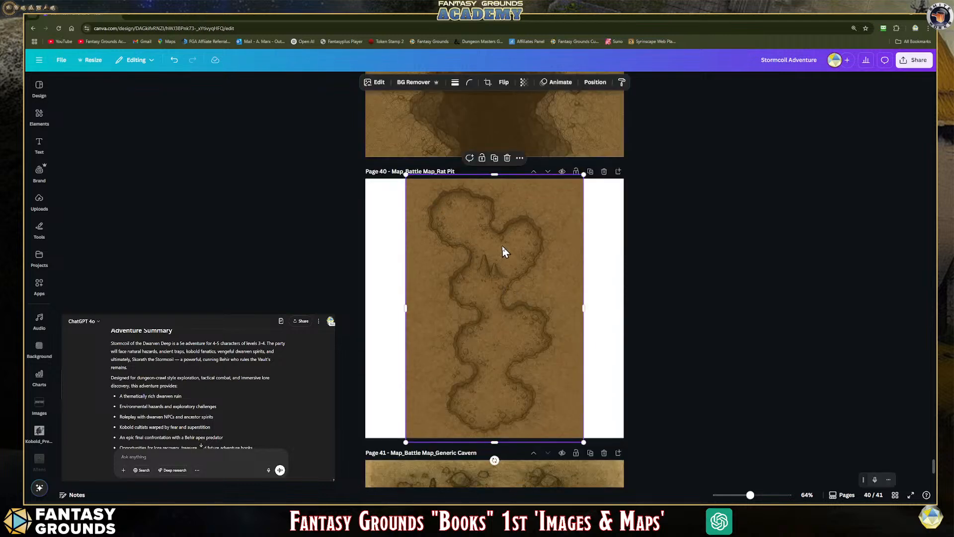
{"action": "left_click_drag", "start_coordinate": [494, 176], "coordinate": [494, 179]}
{"action": "left_click_drag", "start_coordinate": [493, 440], "coordinate": [493, 437]}
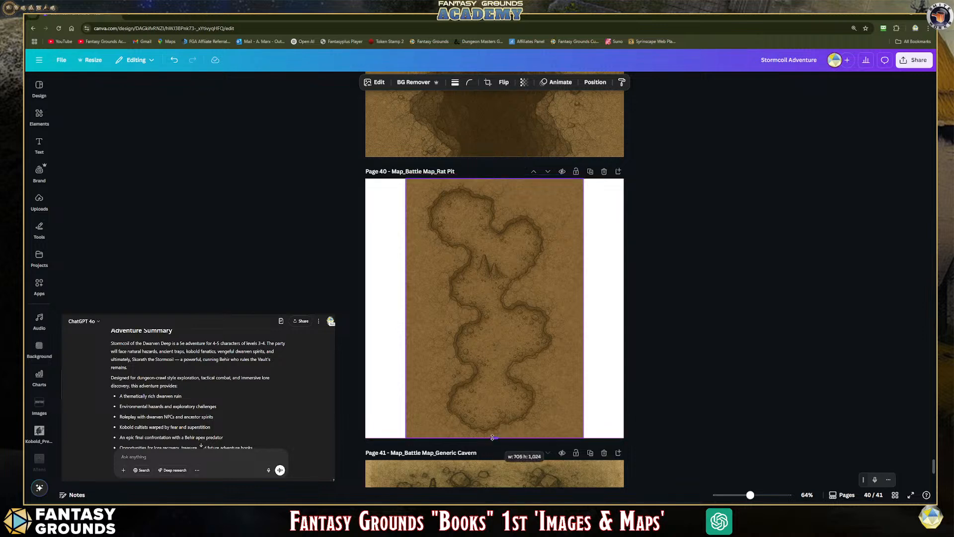
Step: Examine the Generic Cavern battle map and compare it with the Vault, Chasm Bridge_02 and Rat Pit maps
{"action": "scroll", "coordinate": [498, 337], "scroll_direction": "down", "scroll_amount": 2}
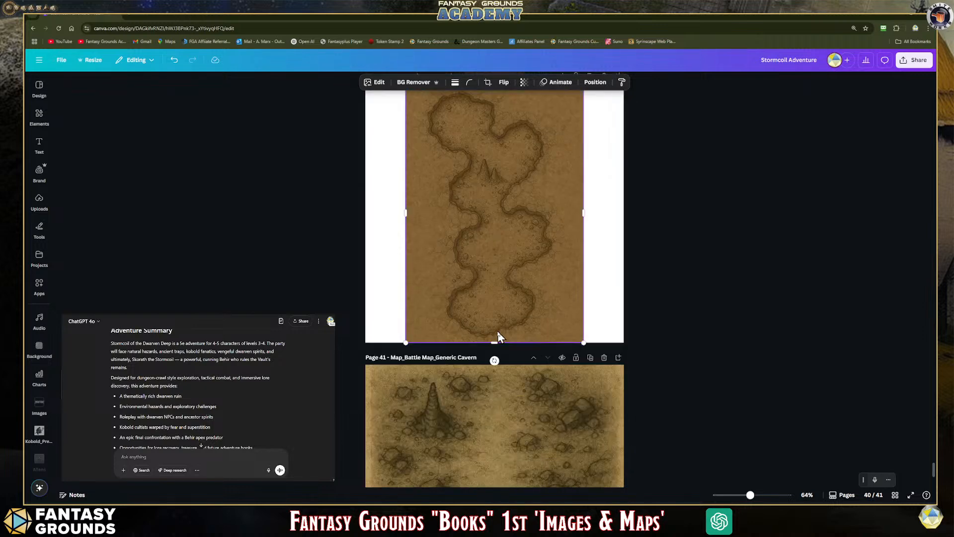
{"action": "scroll", "coordinate": [498, 337], "scroll_direction": "down", "scroll_amount": 3}
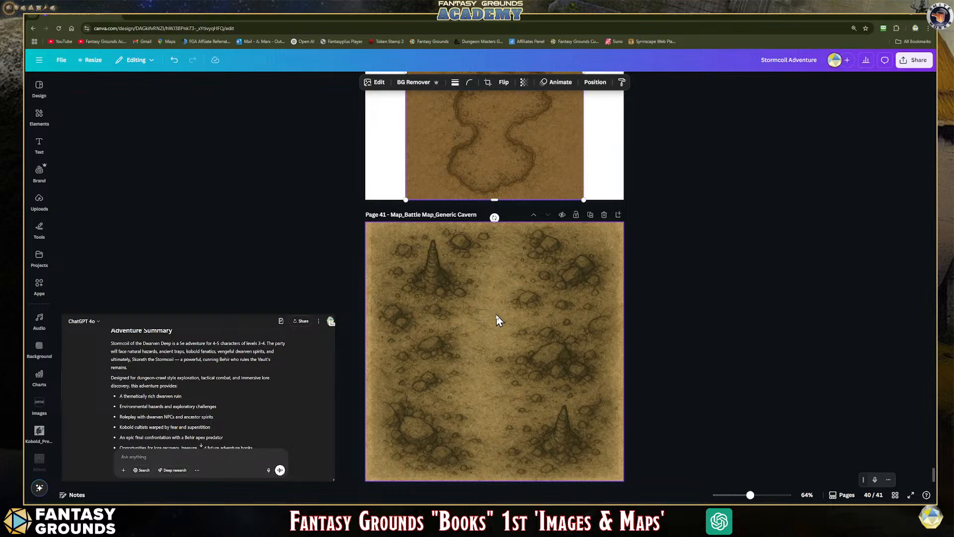
{"action": "scroll", "coordinate": [499, 313], "scroll_direction": "down", "scroll_amount": 1}
{"action": "scroll", "coordinate": [527, 297], "scroll_direction": "up", "scroll_amount": 15}
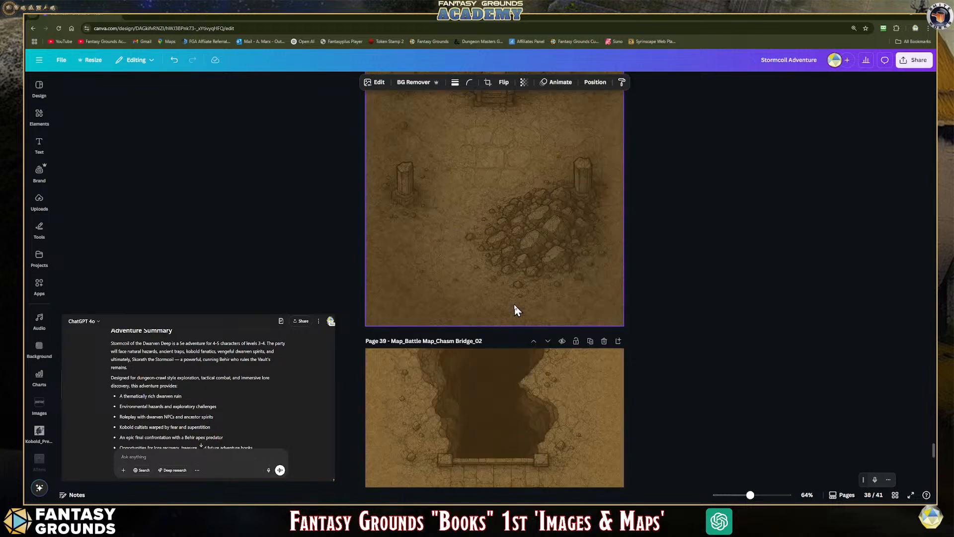
{"action": "scroll", "coordinate": [497, 294], "scroll_direction": "down", "scroll_amount": 5}
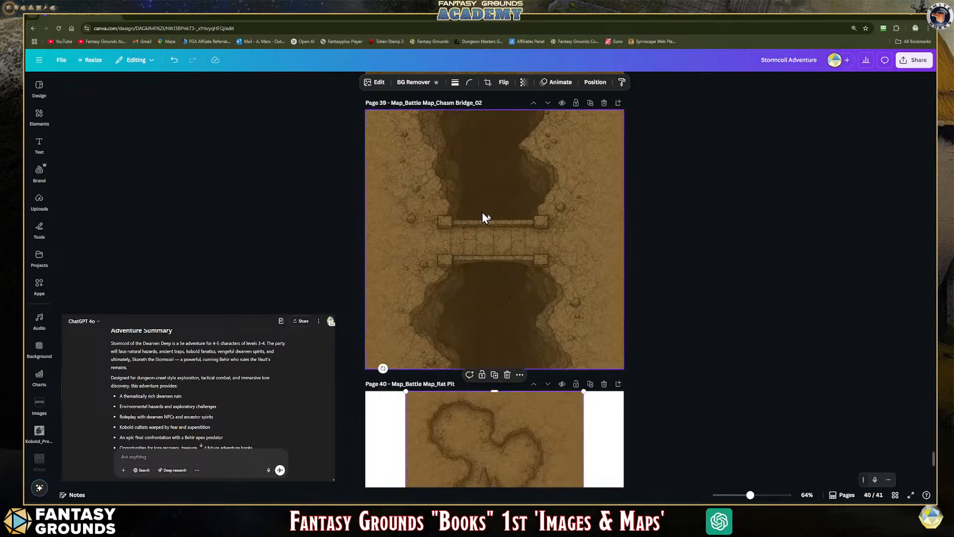
{"action": "scroll", "coordinate": [515, 303], "scroll_direction": "down", "scroll_amount": 3}
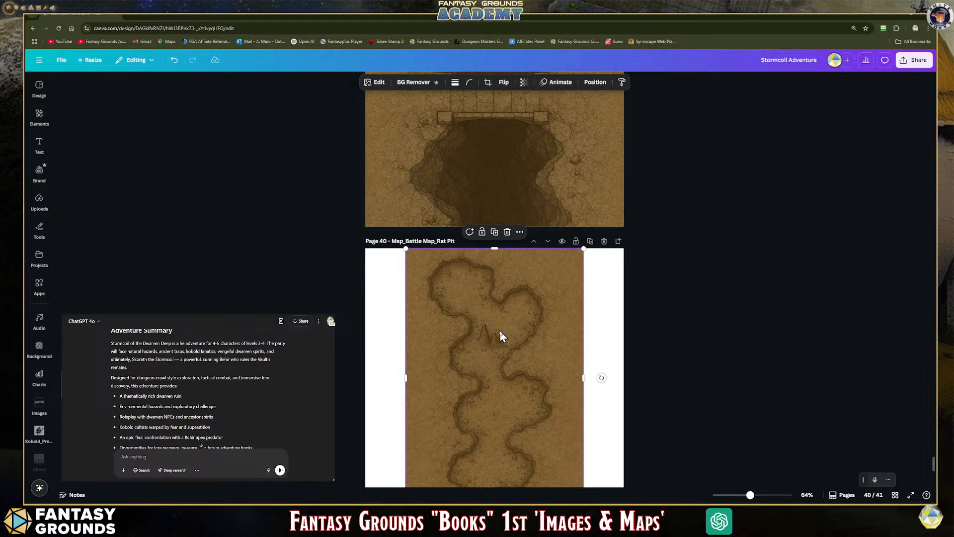
{"action": "scroll", "coordinate": [500, 330], "scroll_direction": "down", "scroll_amount": 3}
{"action": "scroll", "coordinate": [485, 358], "scroll_direction": "down", "scroll_amount": 2}
{"action": "scroll", "coordinate": [478, 373], "scroll_direction": "down", "scroll_amount": 2}
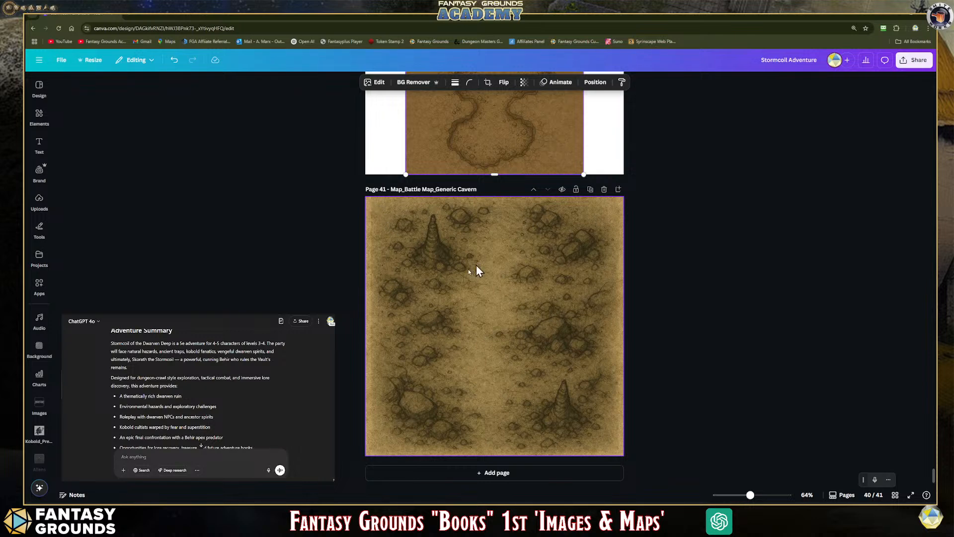
{"action": "scroll", "coordinate": [497, 362], "scroll_direction": "up", "scroll_amount": 14}
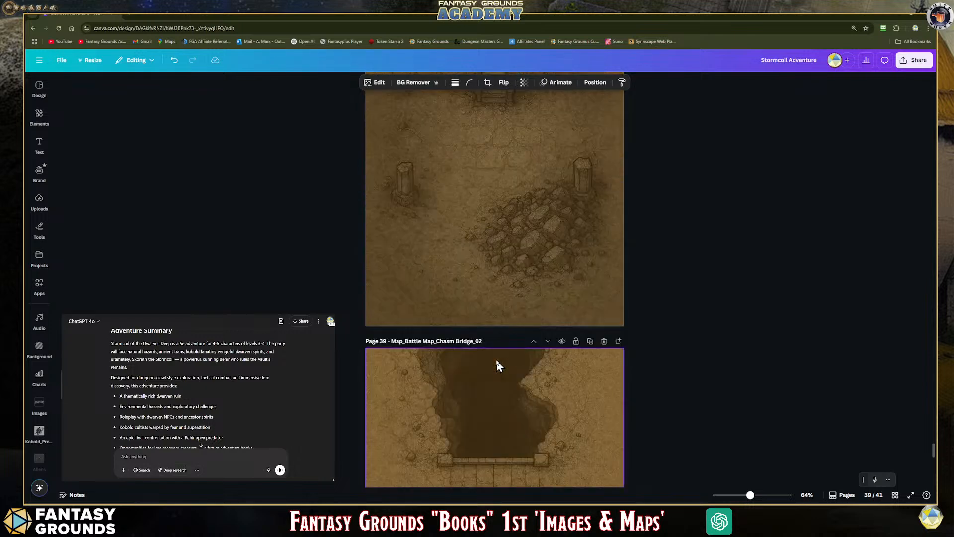
Step: Return to the Token_10 Dropped Torchlight page and inspect its torch token
{"action": "scroll", "coordinate": [497, 362], "scroll_direction": "up", "scroll_amount": 20}
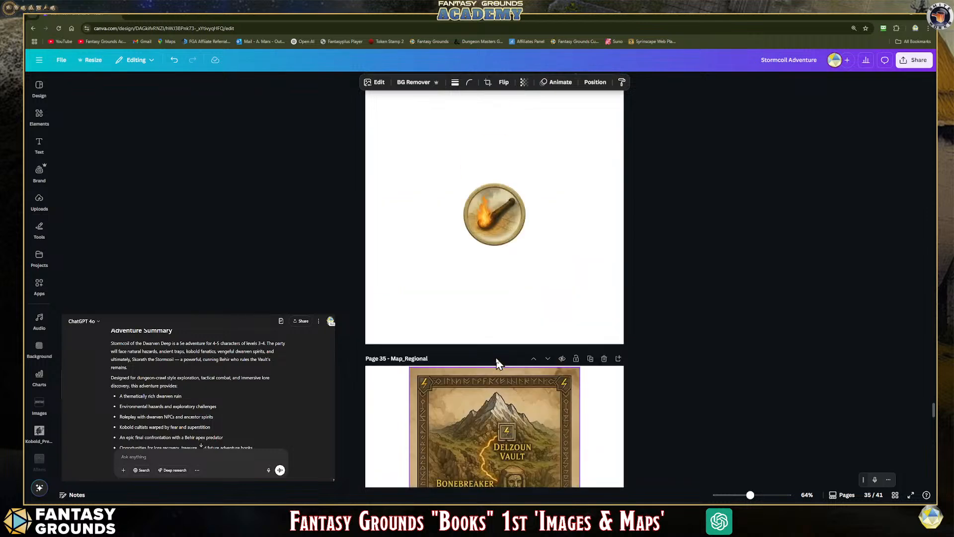
{"action": "scroll", "coordinate": [496, 358], "scroll_direction": "up", "scroll_amount": 2}
{"action": "left_click", "coordinate": [510, 325]}
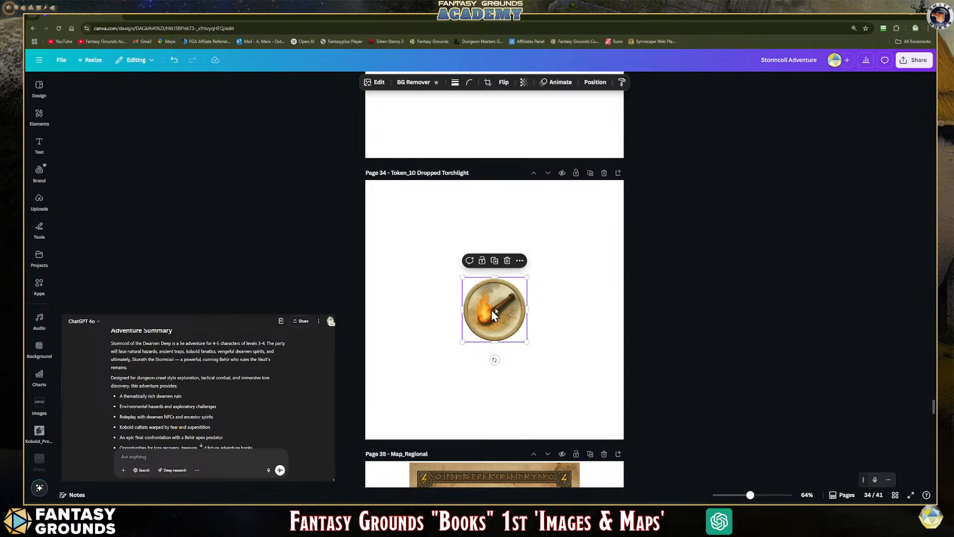
{"action": "scroll", "coordinate": [489, 332], "scroll_direction": "up", "scroll_amount": 2}
{"action": "scroll", "coordinate": [488, 332], "scroll_direction": "down", "scroll_amount": 2}
{"action": "scroll", "coordinate": [496, 304], "scroll_direction": "up", "scroll_amount": 1}
{"action": "scroll", "coordinate": [484, 298], "scroll_direction": "down", "scroll_amount": 1}
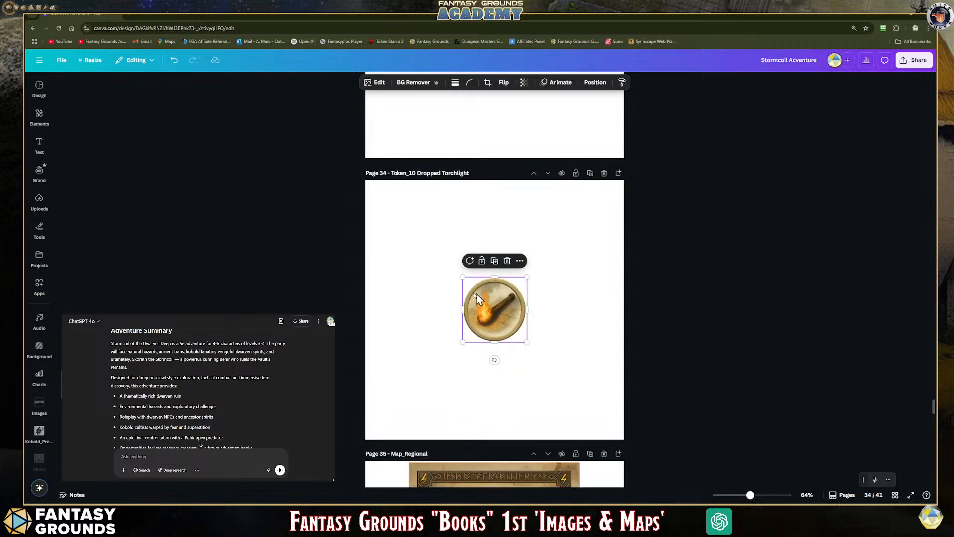
Step: Compare the Token_08 and Token_09 artwork and retitle page 33 as "Token_09 Lightning Elemental", correcting the spelling of "Lightning"
{"action": "scroll", "coordinate": [509, 307], "scroll_direction": "up", "scroll_amount": 6}
{"action": "left_click", "coordinate": [514, 311]}
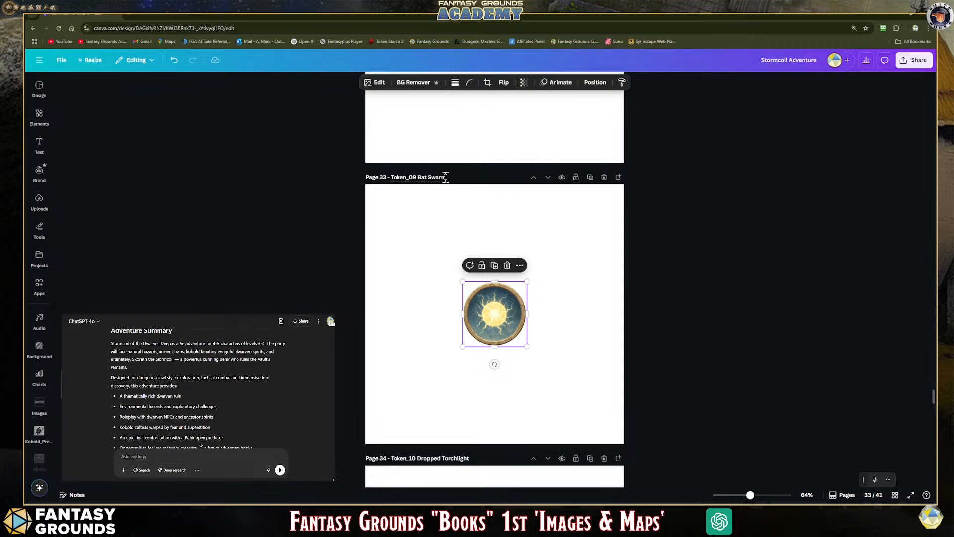
{"action": "scroll", "coordinate": [464, 204], "scroll_direction": "up", "scroll_amount": 5}
{"action": "left_click", "coordinate": [465, 207]}
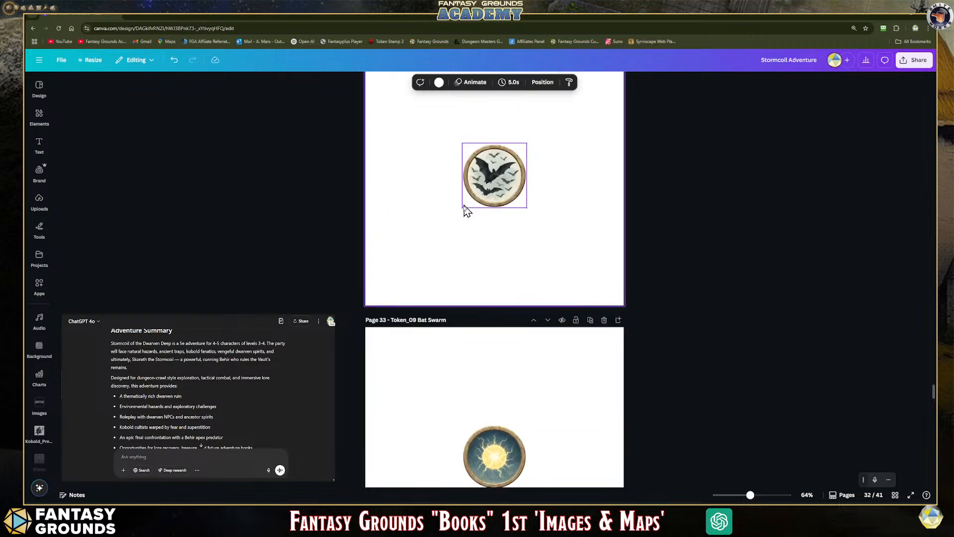
{"action": "scroll", "coordinate": [464, 213], "scroll_direction": "down", "scroll_amount": 2}
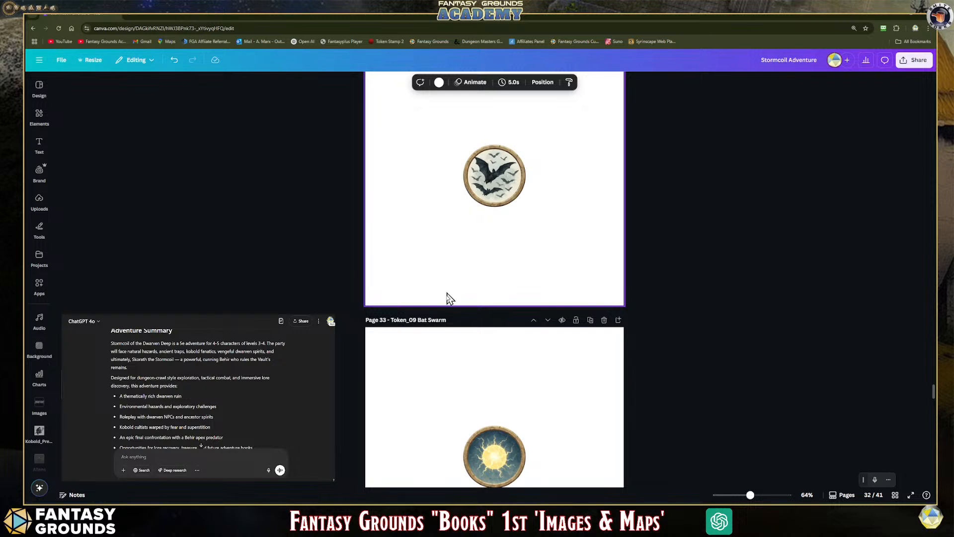
{"action": "left_click_drag", "start_coordinate": [446, 320], "coordinate": [421, 319]}
{"action": "key", "text": "BackSpace"}
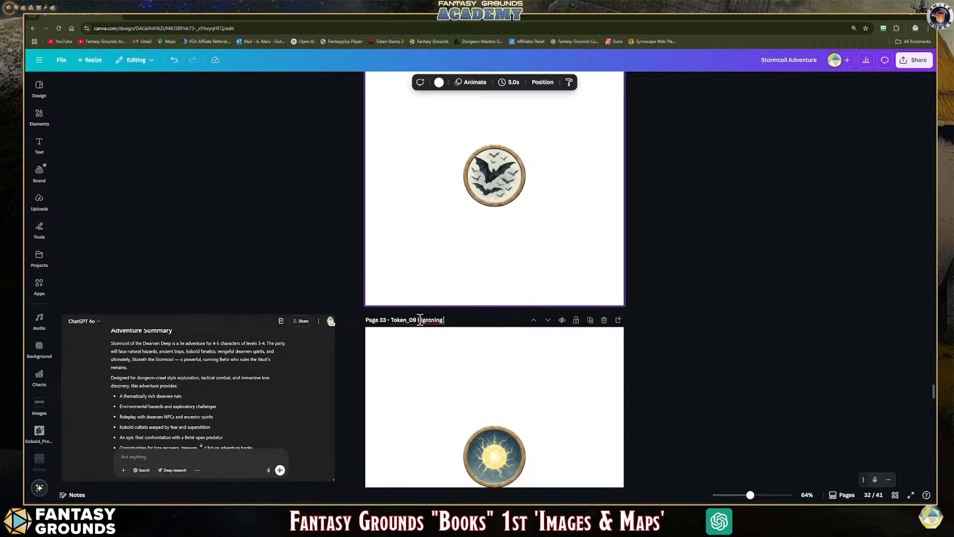
{"action": "type", "text": "Ligntning"}
{"action": "right_click", "coordinate": [433, 320]}
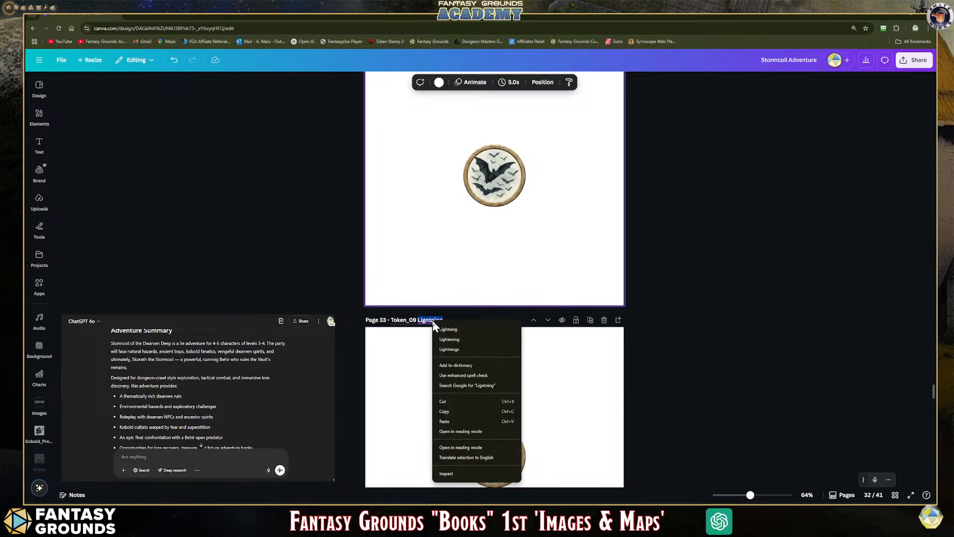
{"action": "left_click", "coordinate": [448, 329]}
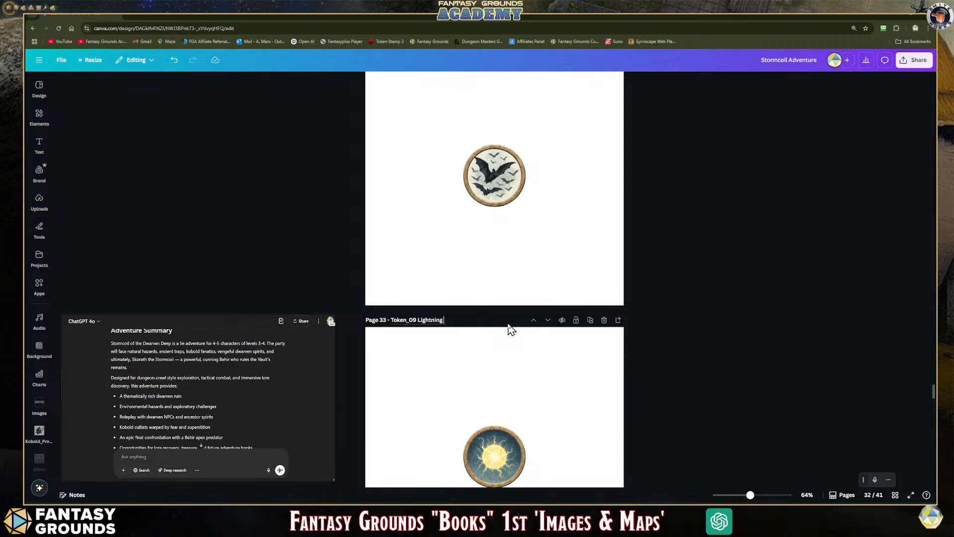
{"action": "type", "text": "Elemental"}
{"action": "left_click", "coordinate": [516, 352]}
Step: Check the Lightning Elemental token page against the neighbouring Bat Swarm and Dropped Torchlight token pages
{"action": "scroll", "coordinate": [517, 368], "scroll_direction": "down", "scroll_amount": 2}
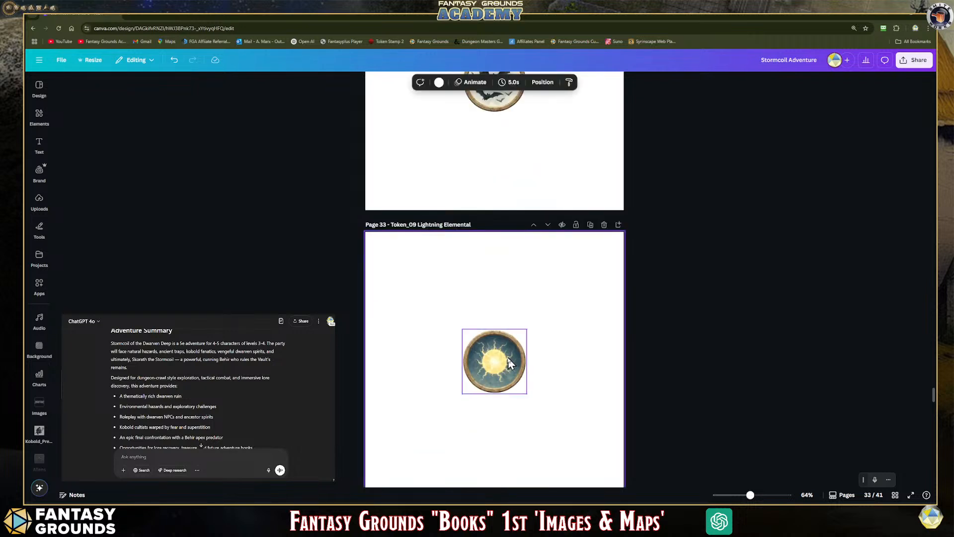
{"action": "scroll", "coordinate": [512, 355], "scroll_direction": "up", "scroll_amount": 5}
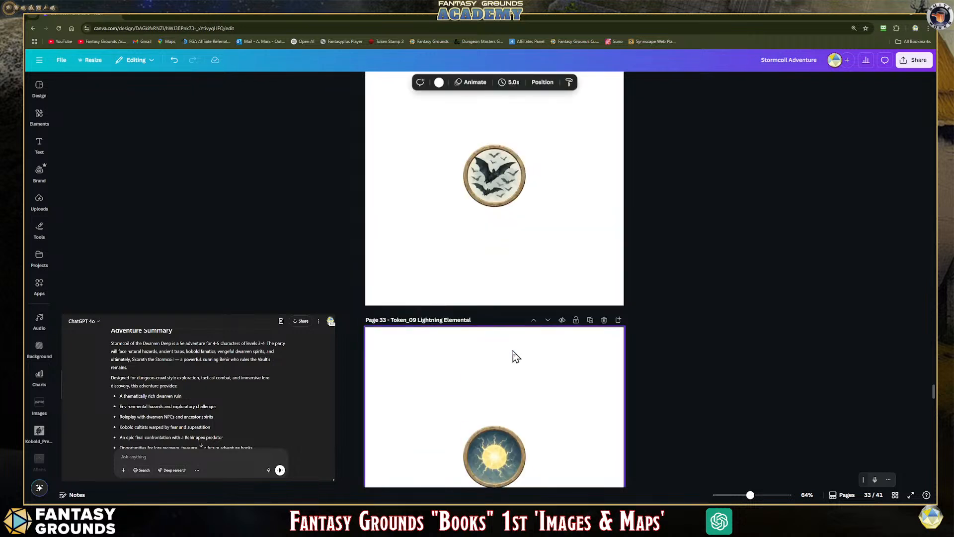
{"action": "scroll", "coordinate": [514, 355], "scroll_direction": "down", "scroll_amount": 5}
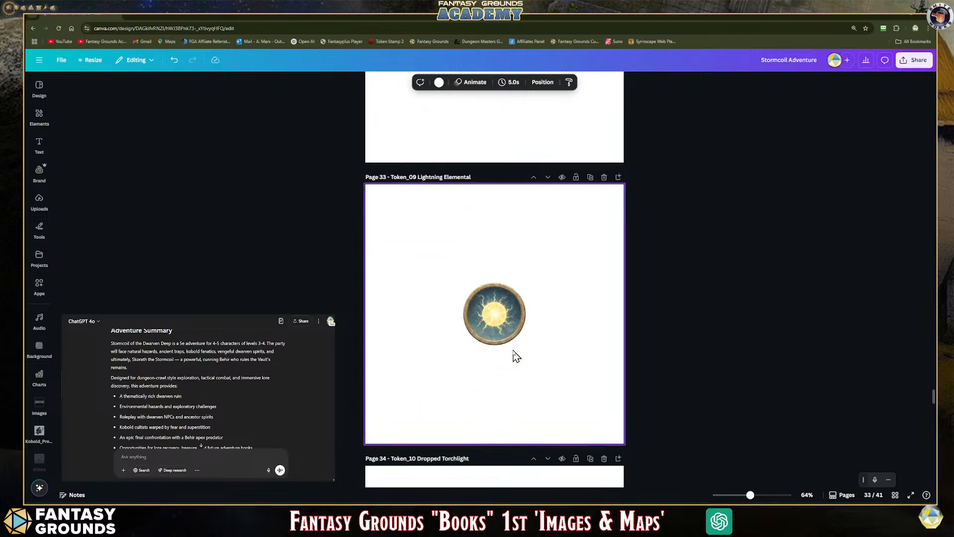
{"action": "scroll", "coordinate": [509, 338], "scroll_direction": "down", "scroll_amount": 8}
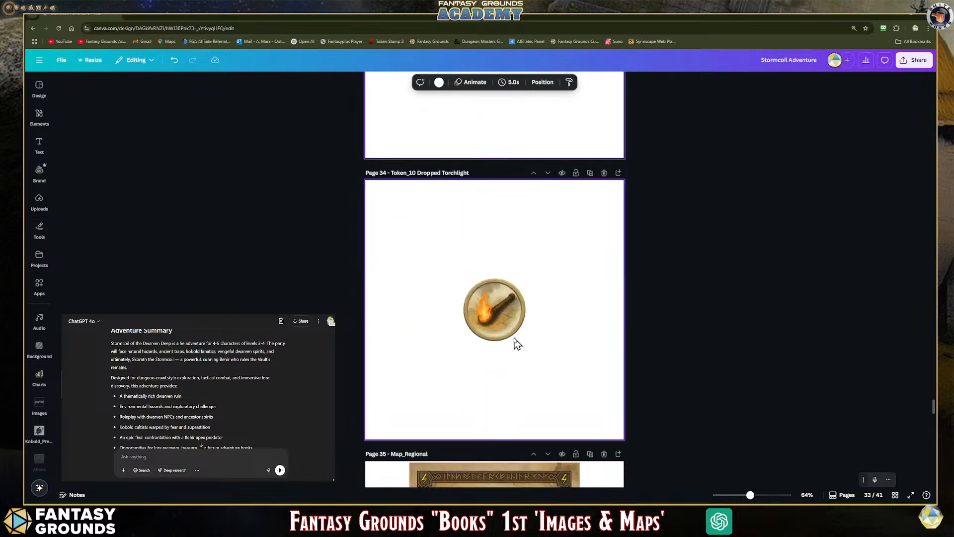
Step: Examine the Map_Regional page and the Map_Battle Map_Hall page that follow the Dropped Torchlight token
{"action": "scroll", "coordinate": [514, 342], "scroll_direction": "down", "scroll_amount": 5}
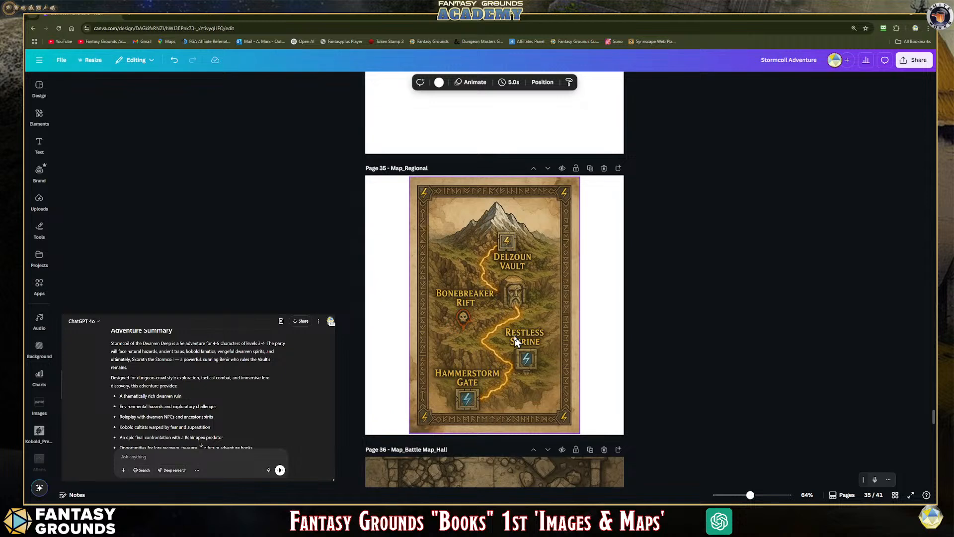
{"action": "scroll", "coordinate": [516, 342], "scroll_direction": "down", "scroll_amount": 2}
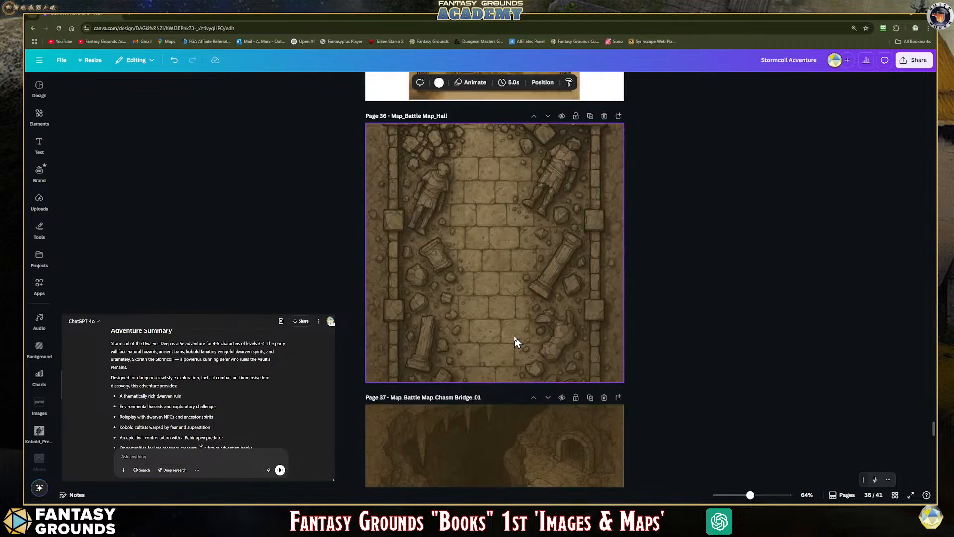
{"action": "scroll", "coordinate": [517, 341], "scroll_direction": "up", "scroll_amount": 3}
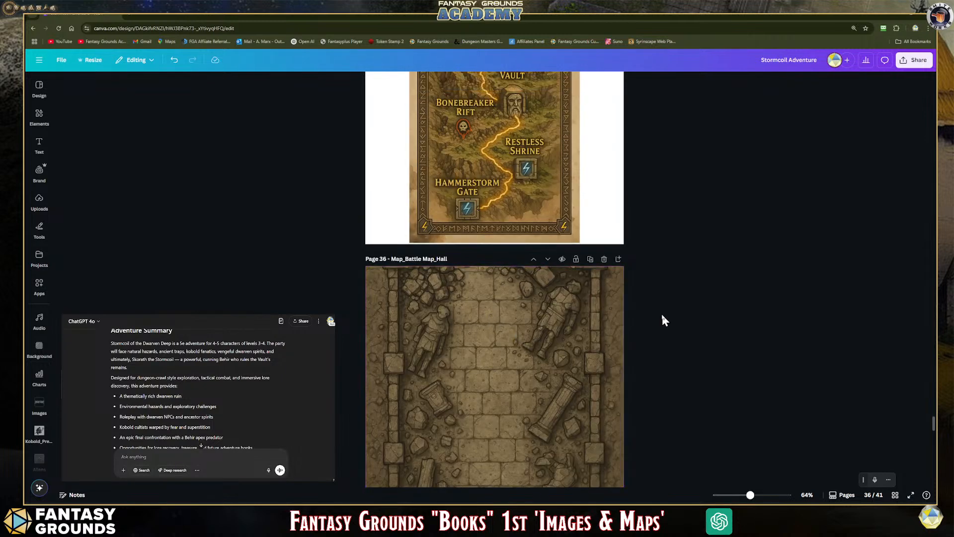
{"action": "left_click", "coordinate": [527, 321]}
{"action": "scroll", "coordinate": [524, 359], "scroll_direction": "up", "scroll_amount": 3}
{"action": "scroll", "coordinate": [526, 365], "scroll_direction": "up", "scroll_amount": 10}
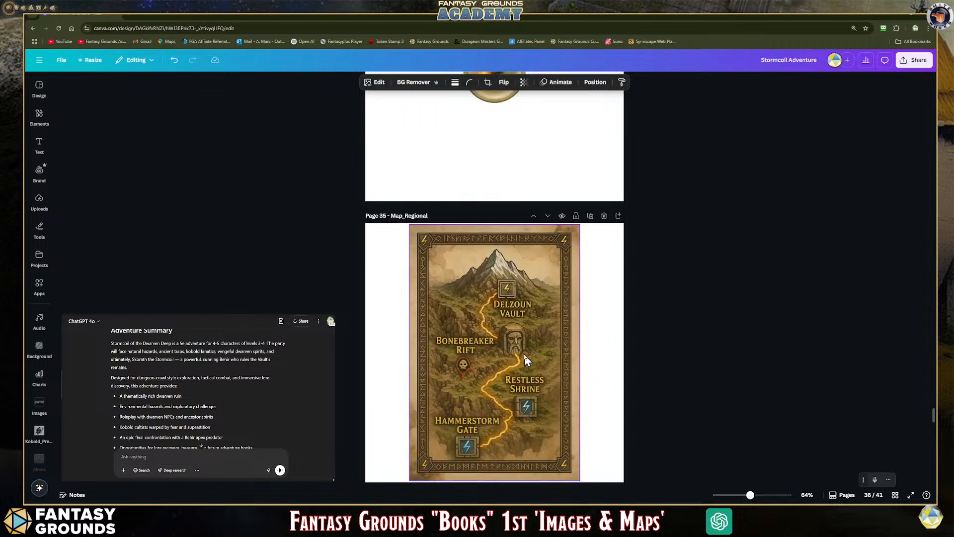
Step: Review the token and handout pages in reverse order, from Token_10 Dropped Torchlight back to Handouts 02
{"action": "scroll", "coordinate": [528, 356], "scroll_direction": "up", "scroll_amount": 15}
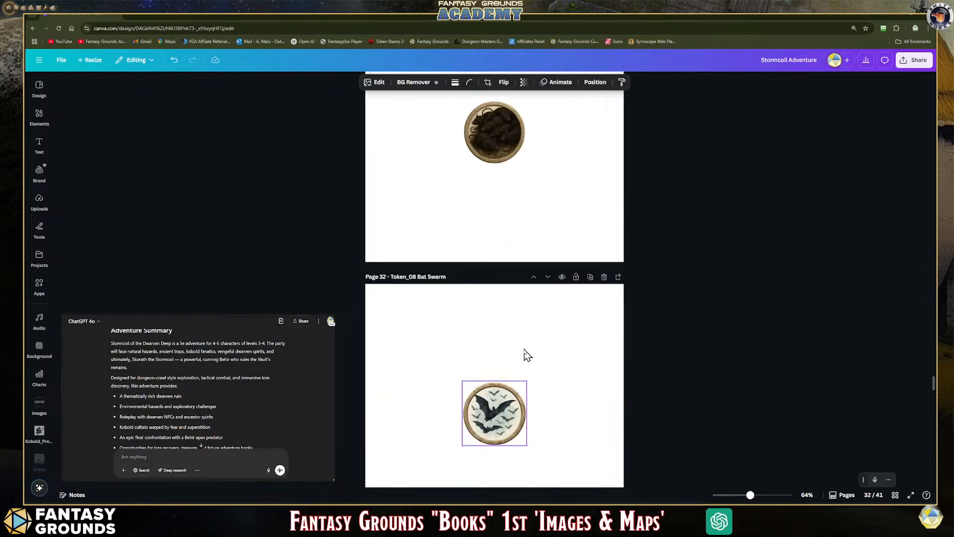
{"action": "scroll", "coordinate": [528, 352], "scroll_direction": "up", "scroll_amount": 12}
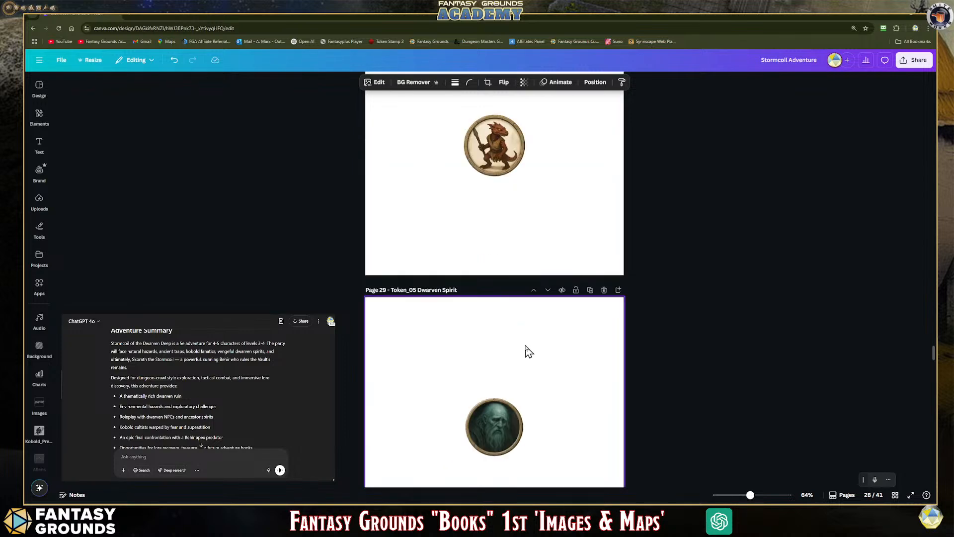
{"action": "scroll", "coordinate": [528, 351], "scroll_direction": "up", "scroll_amount": 15}
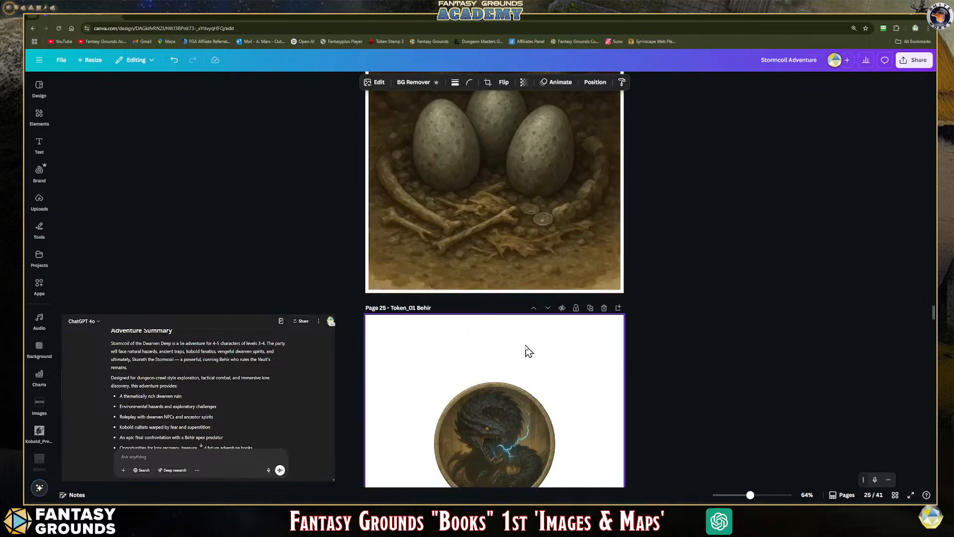
{"action": "scroll", "coordinate": [528, 351], "scroll_direction": "up", "scroll_amount": 15}
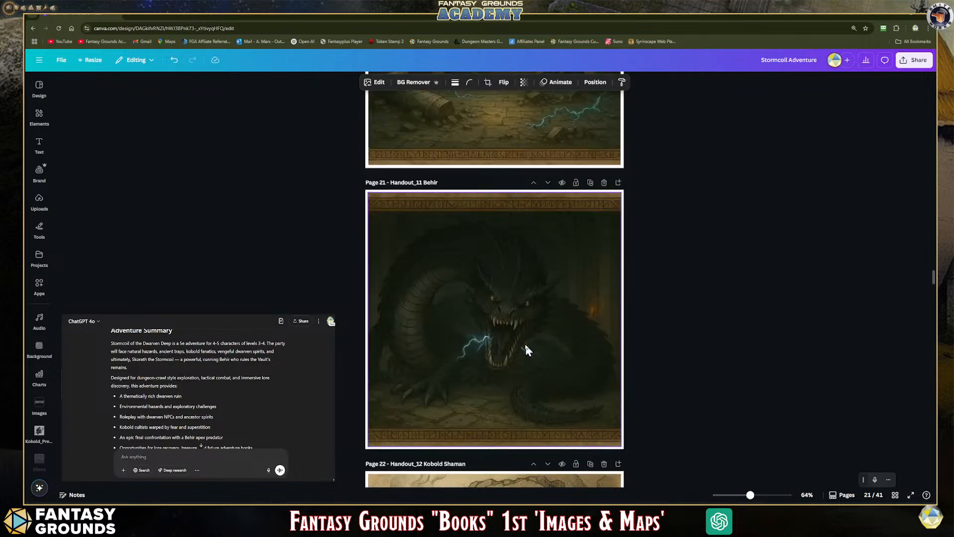
{"action": "scroll", "coordinate": [526, 344], "scroll_direction": "up", "scroll_amount": 12}
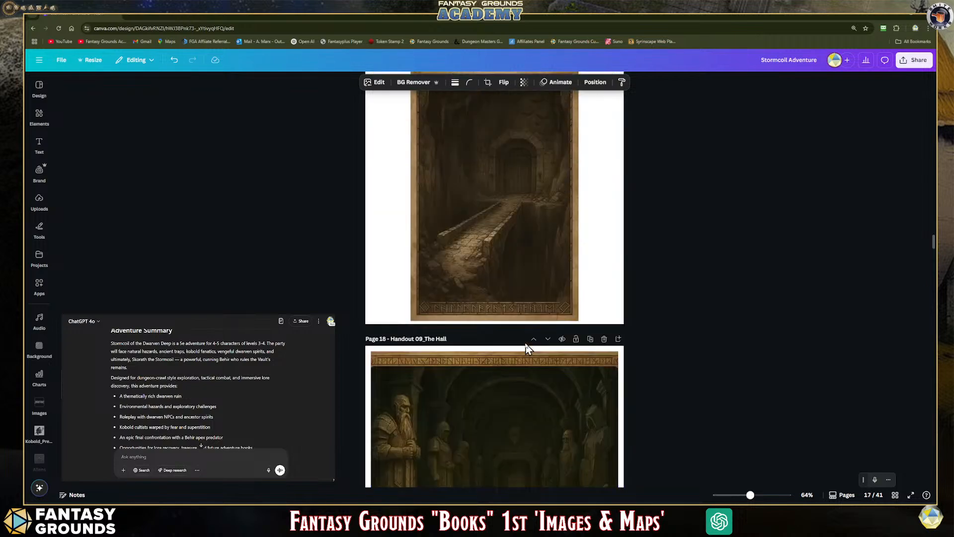
{"action": "scroll", "coordinate": [528, 349], "scroll_direction": "up", "scroll_amount": 15}
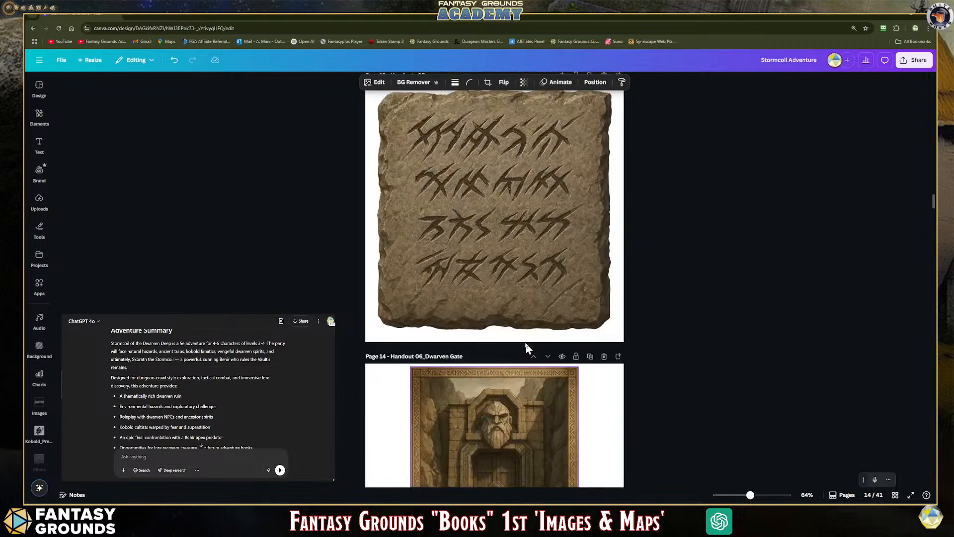
{"action": "scroll", "coordinate": [526, 342], "scroll_direction": "up", "scroll_amount": 4}
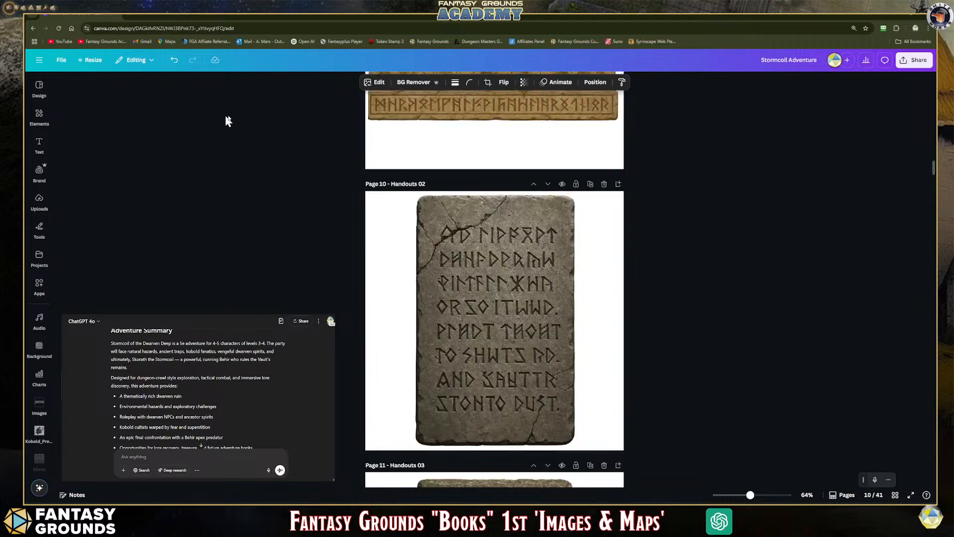
Step: Look over Handouts 01 and the Stone Border pages, going back to the Adventure Page Elements pages at the start of the design
{"action": "scroll", "coordinate": [430, 175], "scroll_direction": "up", "scroll_amount": 5}
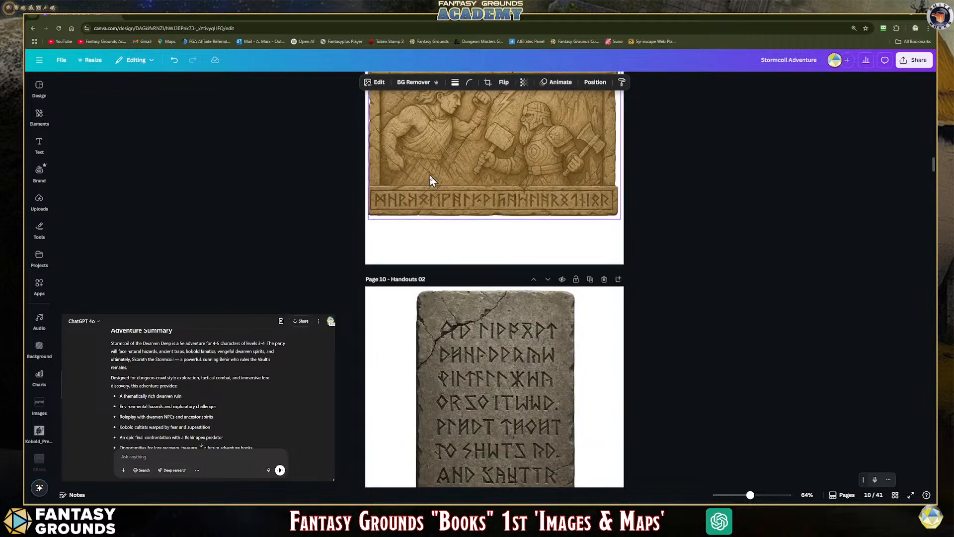
{"action": "scroll", "coordinate": [431, 179], "scroll_direction": "up", "scroll_amount": 6}
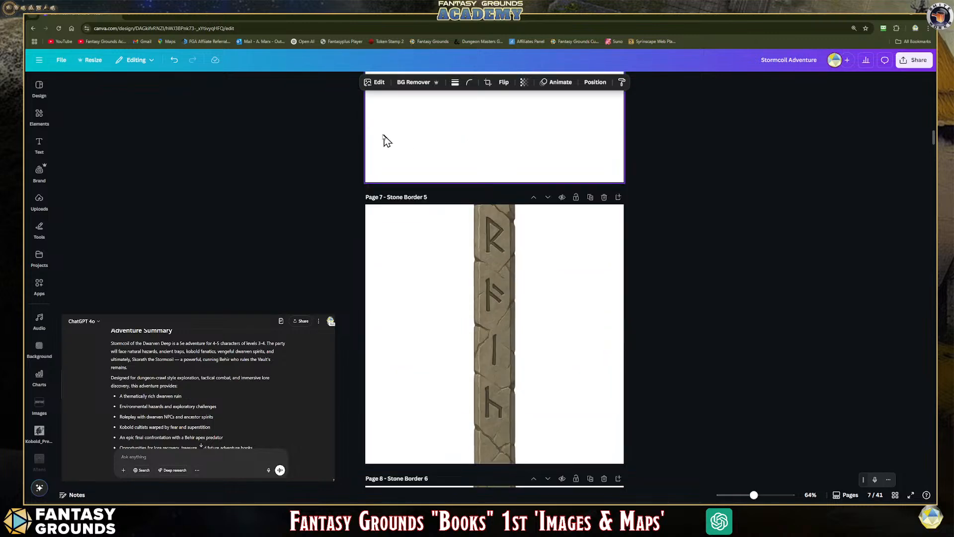
{"action": "scroll", "coordinate": [439, 181], "scroll_direction": "up", "scroll_amount": 6}
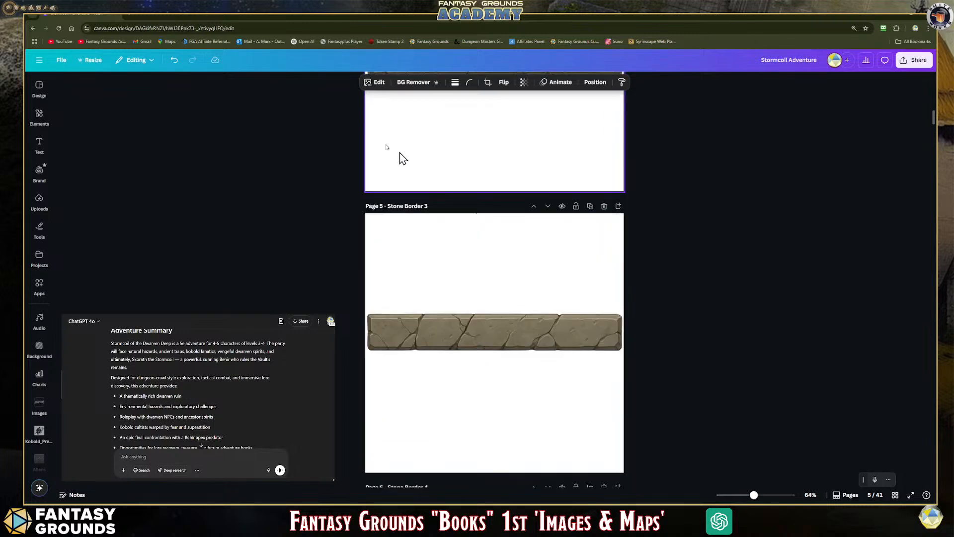
{"action": "scroll", "coordinate": [490, 177], "scroll_direction": "up", "scroll_amount": 8}
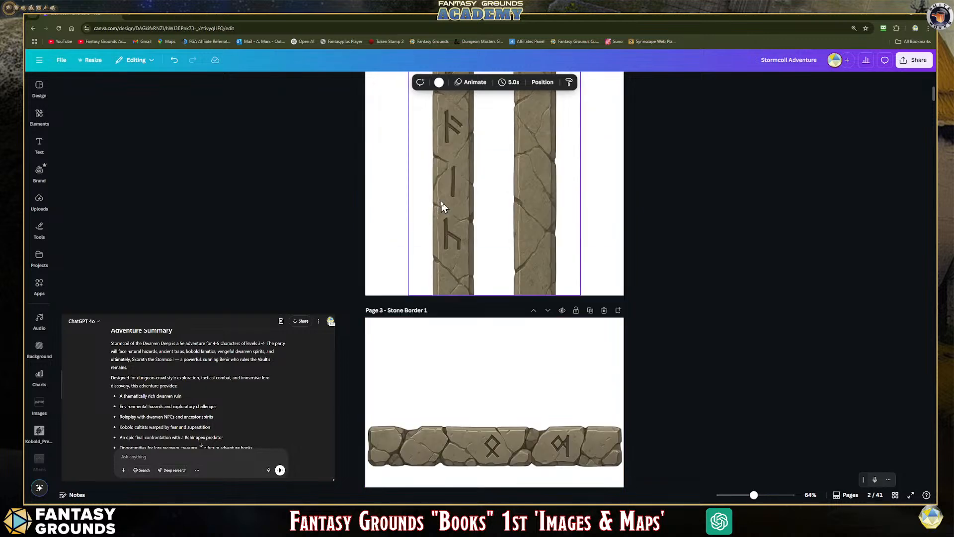
{"action": "scroll", "coordinate": [444, 206], "scroll_direction": "up", "scroll_amount": 2}
{"action": "scroll", "coordinate": [457, 266], "scroll_direction": "down", "scroll_amount": 2}
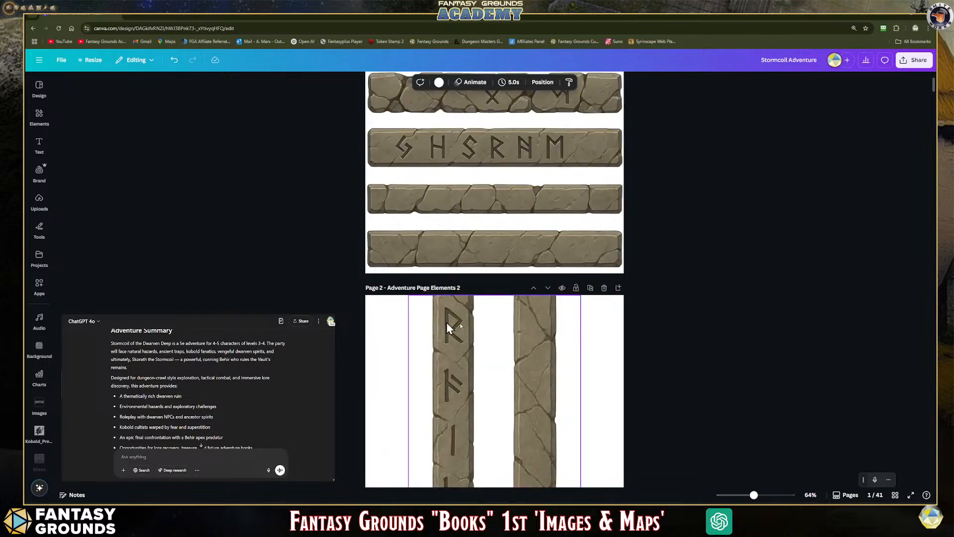
Step: Inspect the vertical stone borders image on Adventure Page Elements 2 for background removal and compare it with Adventure Page Elements 1
{"action": "left_click", "coordinate": [495, 325]}
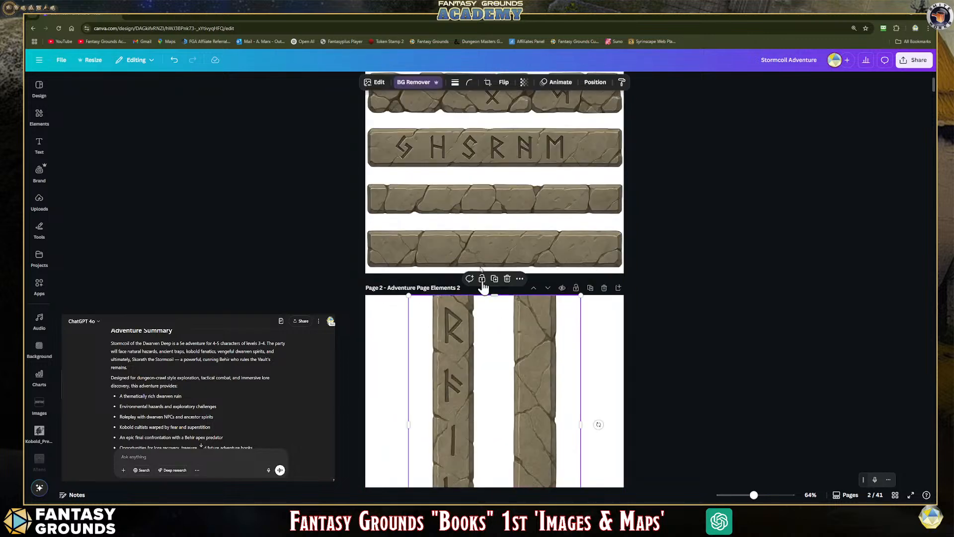
{"action": "scroll", "coordinate": [479, 233], "scroll_direction": "down", "scroll_amount": 5}
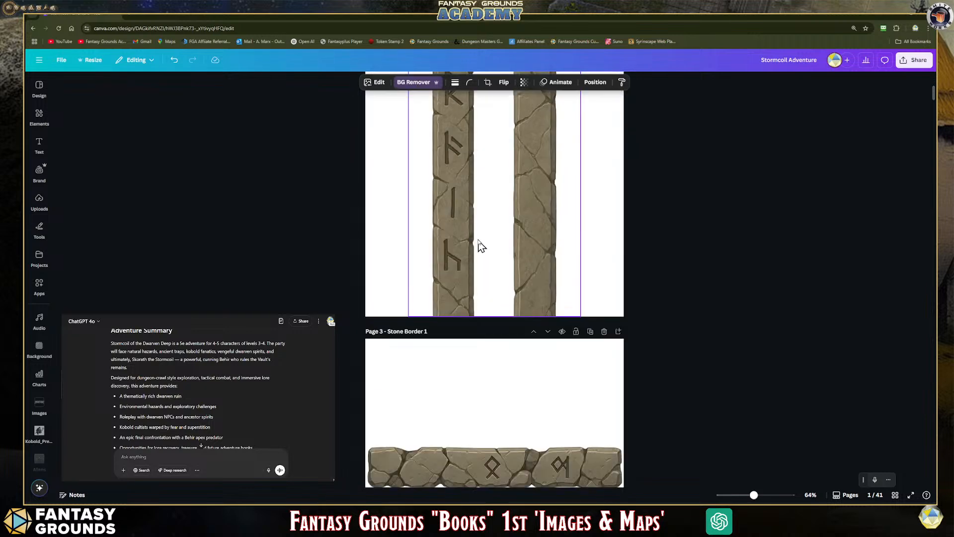
{"action": "left_click", "coordinate": [474, 278]}
{"action": "scroll", "coordinate": [447, 139], "scroll_direction": "up", "scroll_amount": 5}
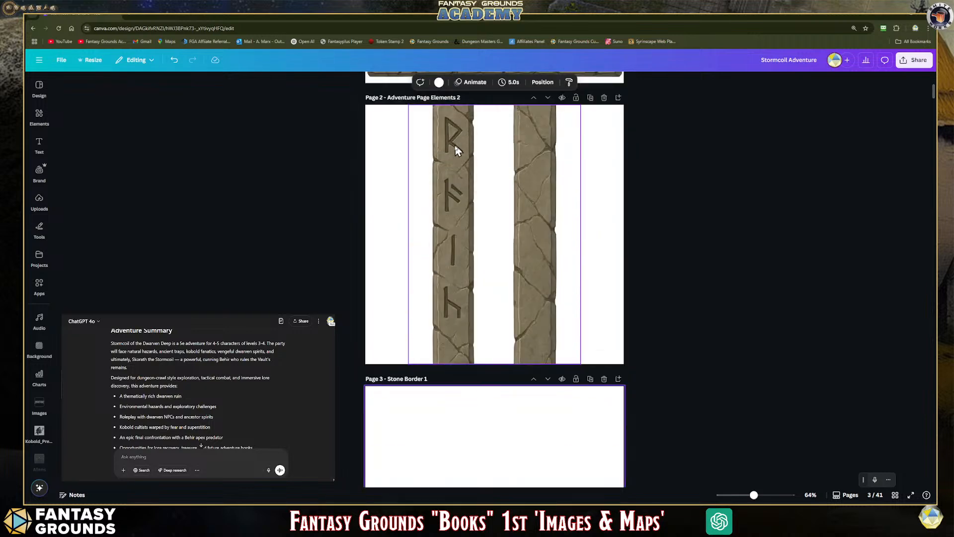
{"action": "scroll", "coordinate": [452, 153], "scroll_direction": "down", "scroll_amount": 2}
{"action": "scroll", "coordinate": [504, 169], "scroll_direction": "up", "scroll_amount": 5}
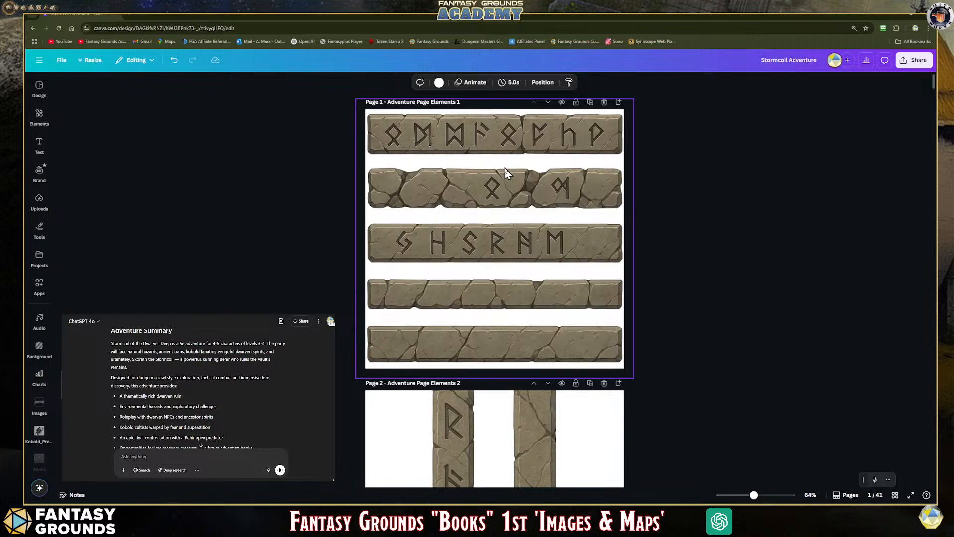
{"action": "scroll", "coordinate": [504, 168], "scroll_direction": "down", "scroll_amount": 3}
{"action": "scroll", "coordinate": [505, 173], "scroll_direction": "down", "scroll_amount": 2}
{"action": "left_click", "coordinate": [476, 225]}
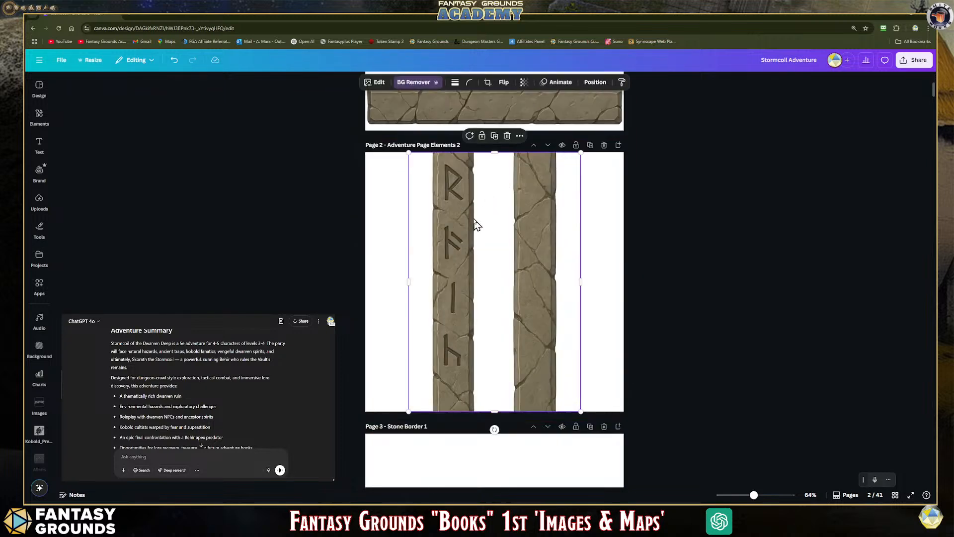
Step: Select the border image on each of the Stone Border 1, 2 and 3 pages to check its background removal
{"action": "scroll", "coordinate": [476, 225], "scroll_direction": "down", "scroll_amount": 4}
{"action": "left_click", "coordinate": [454, 368]}
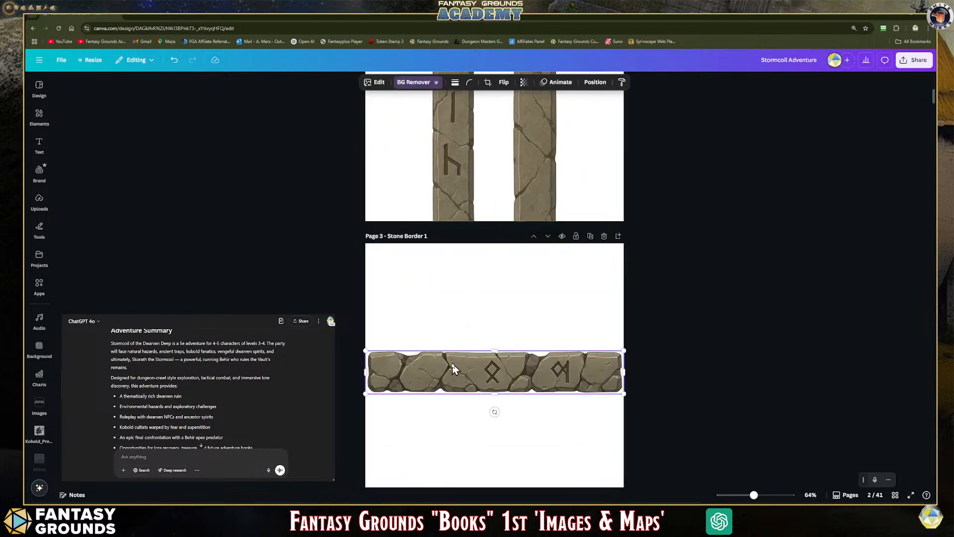
{"action": "scroll", "coordinate": [465, 269], "scroll_direction": "down", "scroll_amount": 4}
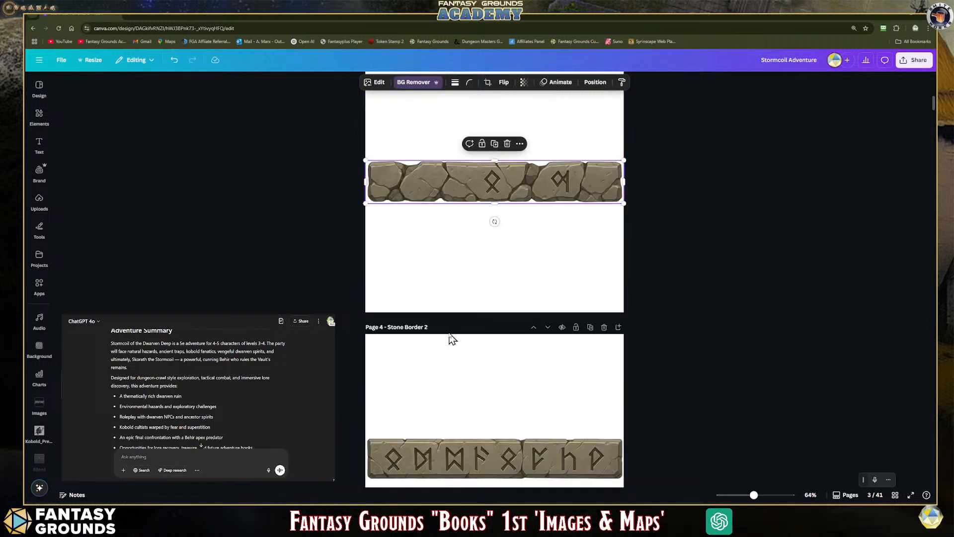
{"action": "left_click", "coordinate": [444, 399]}
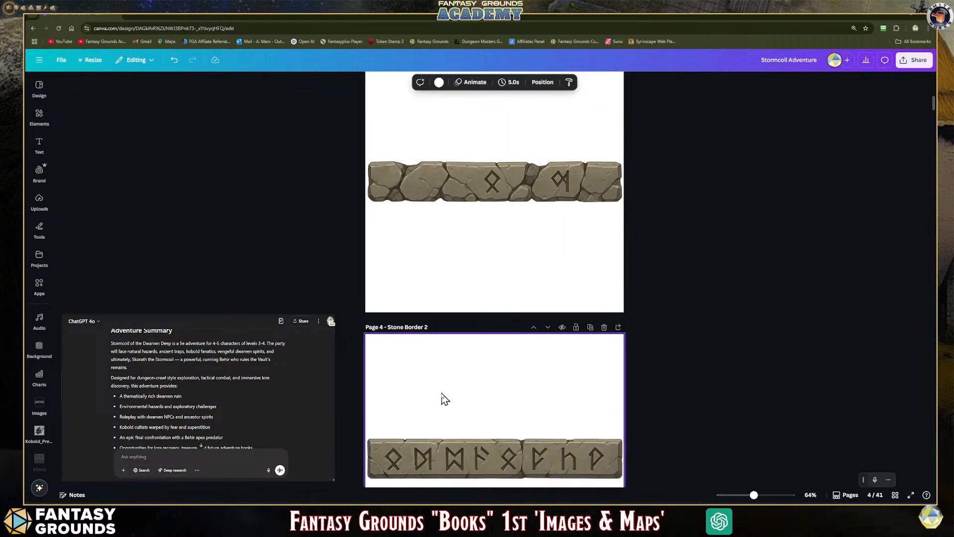
{"action": "left_click", "coordinate": [440, 444]}
{"action": "scroll", "coordinate": [436, 450], "scroll_direction": "down", "scroll_amount": 2}
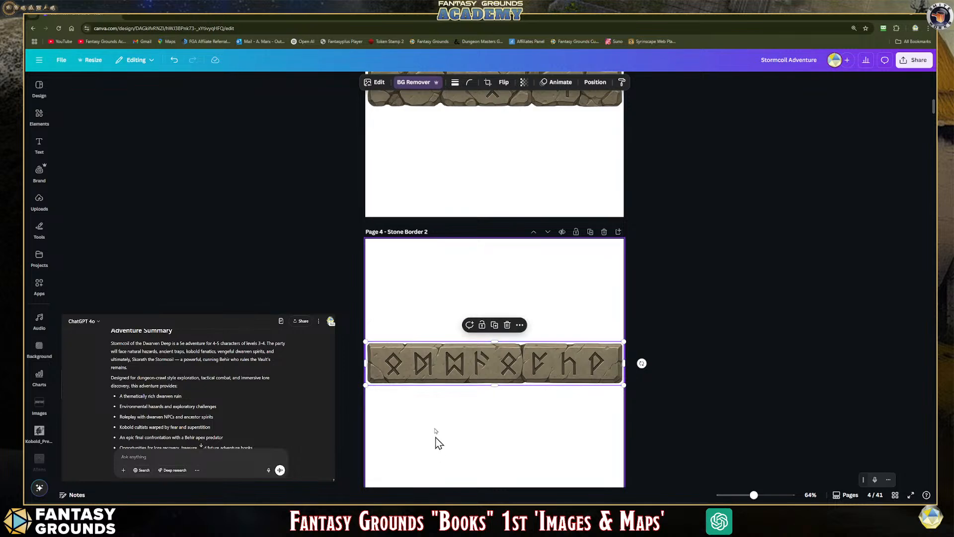
{"action": "scroll", "coordinate": [435, 365], "scroll_direction": "down", "scroll_amount": 3}
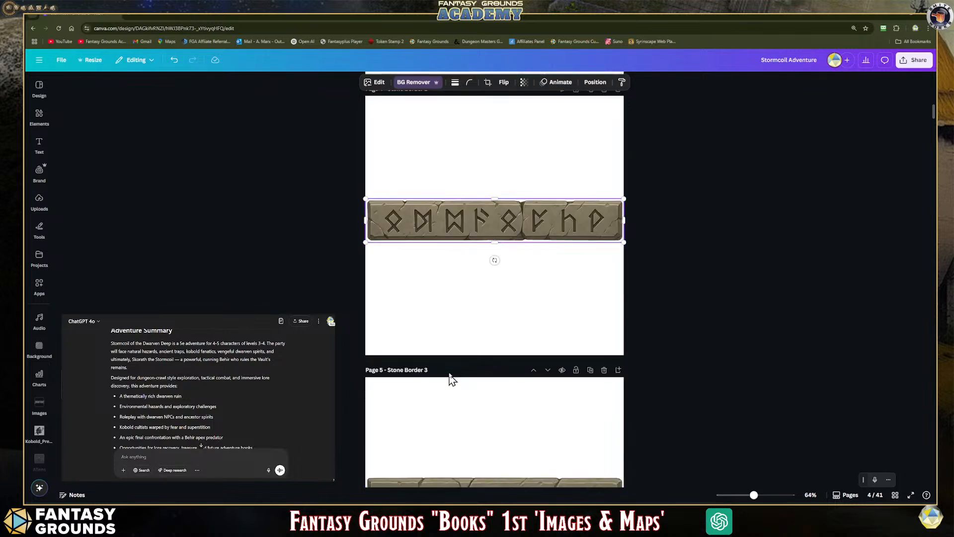
{"action": "scroll", "coordinate": [456, 420], "scroll_direction": "down", "scroll_amount": 3}
{"action": "left_click", "coordinate": [462, 363]}
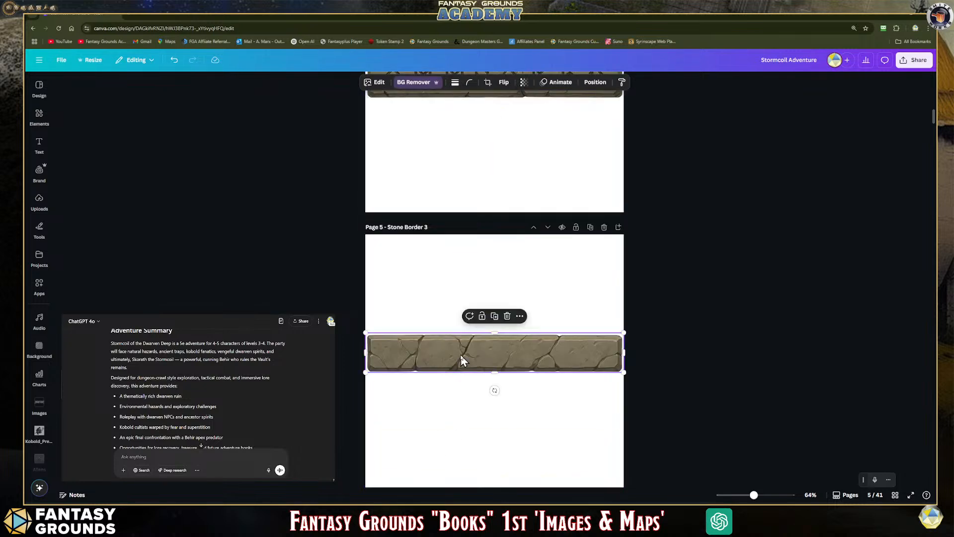
Step: Check the background removal on the border images of the Stone Border 4 and 5 pages and the plain vertical border on page 8
{"action": "scroll", "coordinate": [464, 362], "scroll_direction": "down", "scroll_amount": 2}
{"action": "scroll", "coordinate": [462, 362], "scroll_direction": "down", "scroll_amount": 3}
{"action": "left_click", "coordinate": [459, 398]}
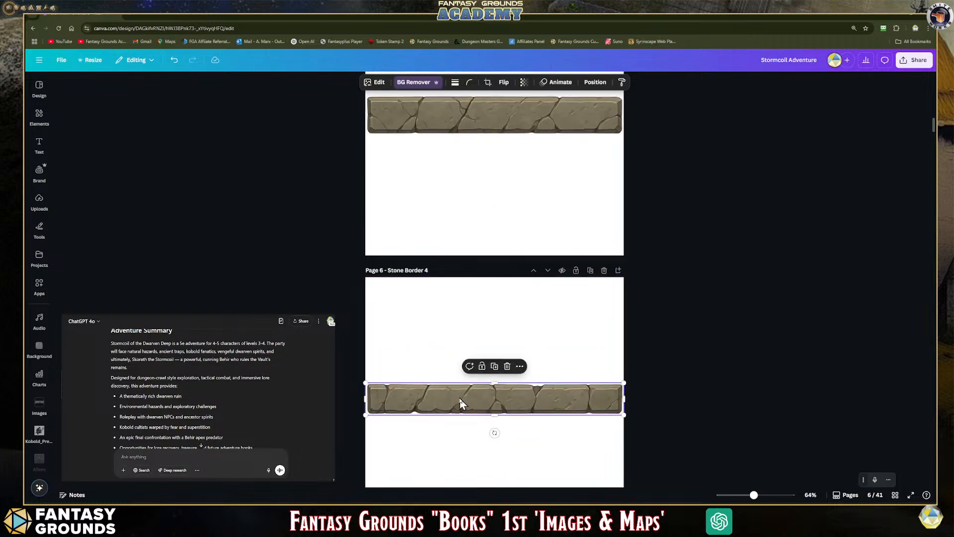
{"action": "scroll", "coordinate": [485, 373], "scroll_direction": "down", "scroll_amount": 5}
{"action": "left_click", "coordinate": [485, 374]}
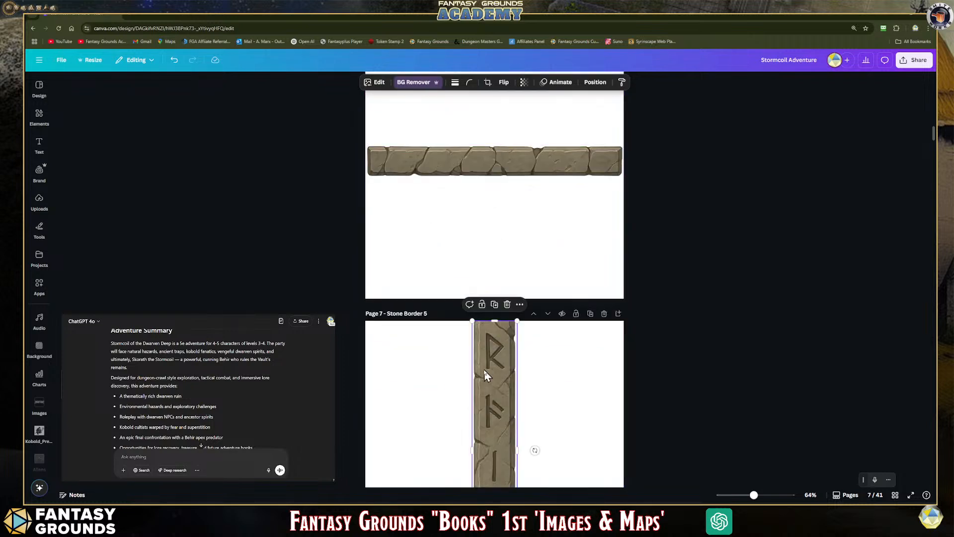
{"action": "scroll", "coordinate": [484, 368], "scroll_direction": "down", "scroll_amount": 9}
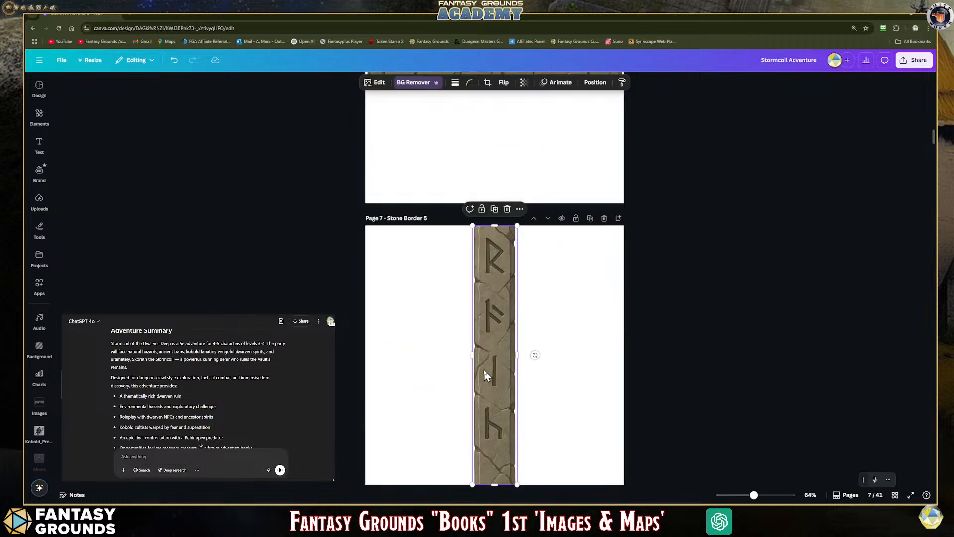
{"action": "left_click", "coordinate": [503, 331]}
{"action": "scroll", "coordinate": [499, 331], "scroll_direction": "down", "scroll_amount": 4}
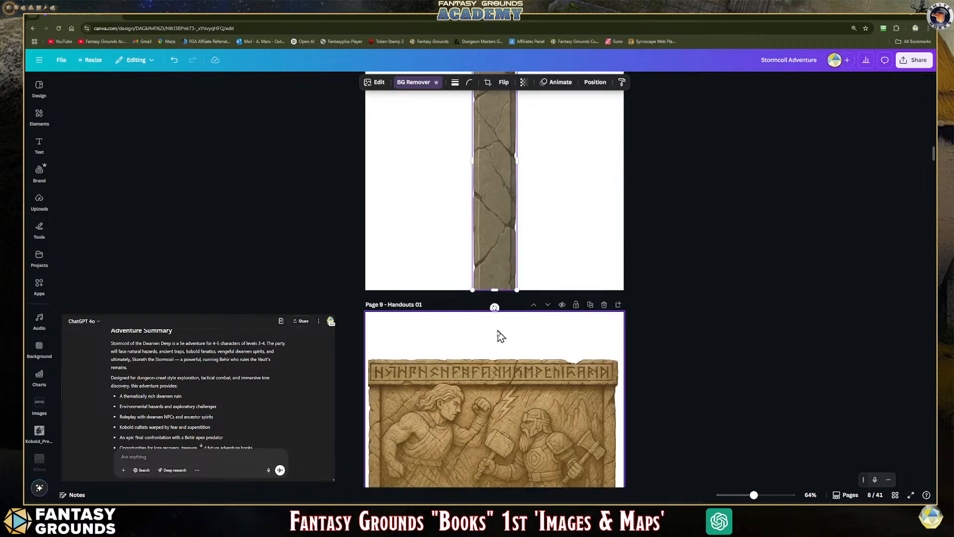
Step: Select the carved stone images on the Handouts 01 to Handouts 04 pages in turn and check their background removal
{"action": "left_click", "coordinate": [472, 398]}
{"action": "scroll", "coordinate": [472, 397], "scroll_direction": "down", "scroll_amount": 4}
{"action": "left_click", "coordinate": [471, 389]}
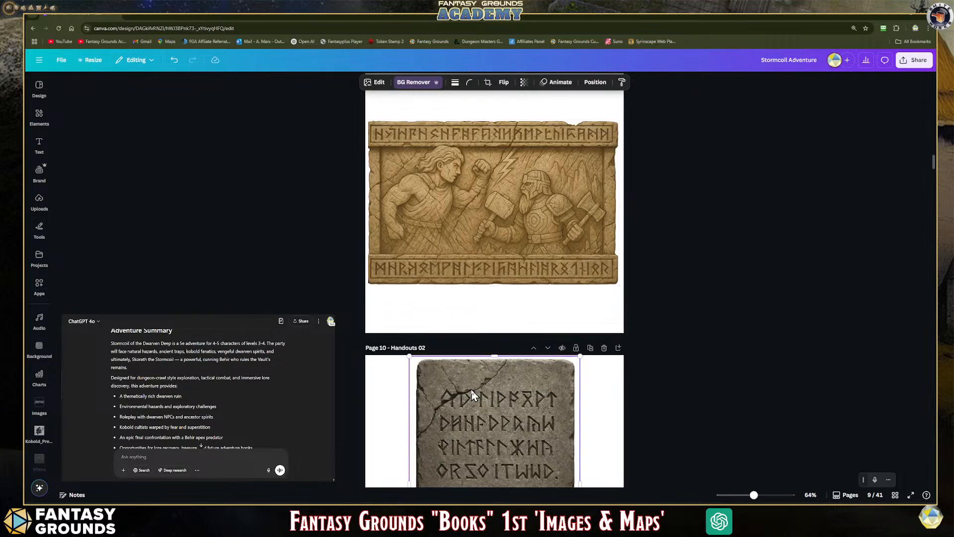
{"action": "scroll", "coordinate": [472, 389], "scroll_direction": "down", "scroll_amount": 5}
{"action": "scroll", "coordinate": [471, 389], "scroll_direction": "down", "scroll_amount": 2}
{"action": "left_click", "coordinate": [471, 390]}
{"action": "scroll", "coordinate": [471, 389], "scroll_direction": "down", "scroll_amount": 4}
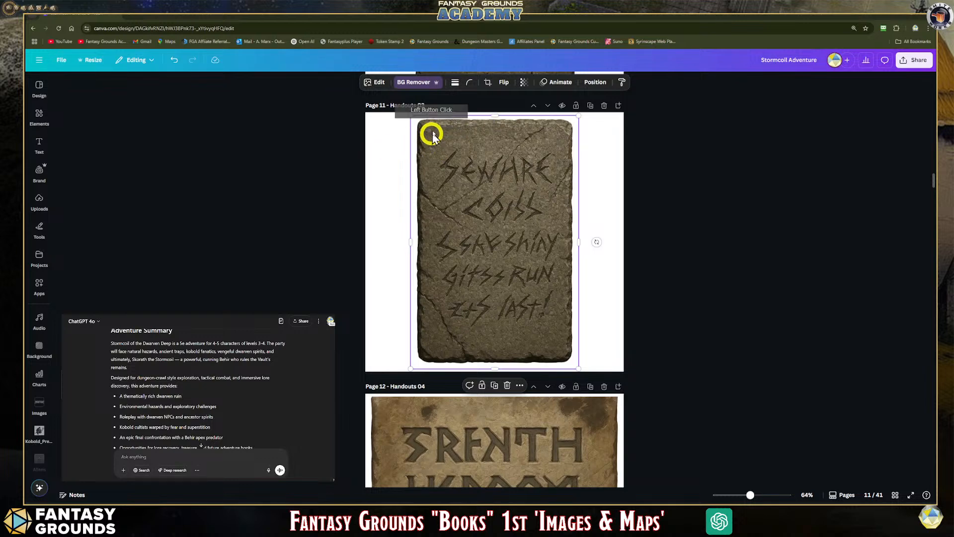
{"action": "scroll", "coordinate": [478, 140], "scroll_direction": "down", "scroll_amount": 5}
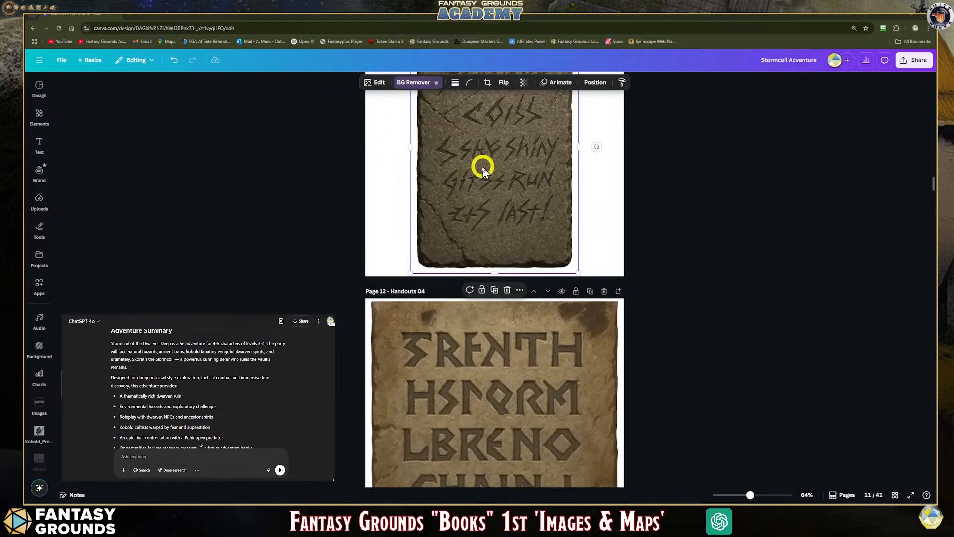
{"action": "left_click", "coordinate": [441, 201]}
{"action": "scroll", "coordinate": [463, 248], "scroll_direction": "down", "scroll_amount": 4}
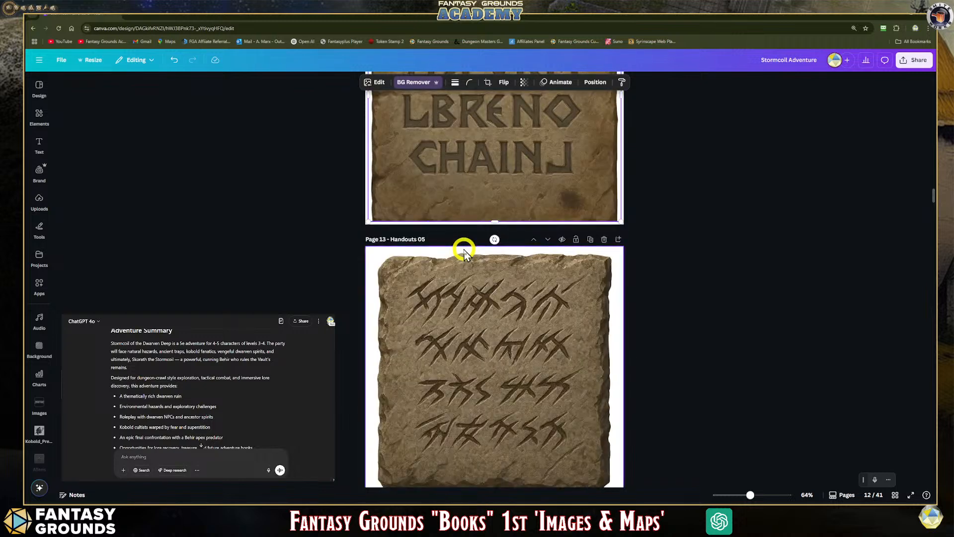
Step: Select the images on the Handouts 05 and Handout 06_Dwarven Gate pages and check their background removal
{"action": "left_click", "coordinate": [460, 283]}
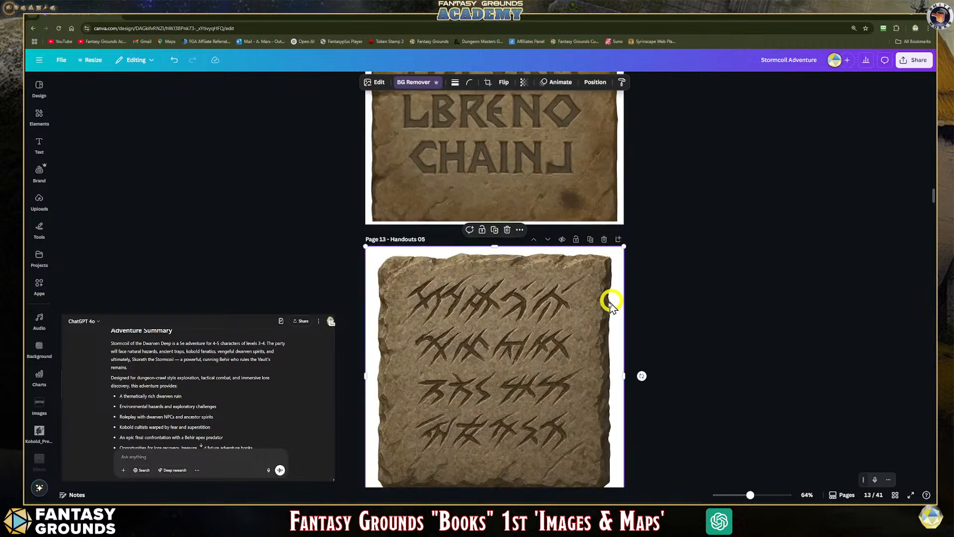
{"action": "scroll", "coordinate": [475, 322], "scroll_direction": "down", "scroll_amount": 5}
{"action": "left_click", "coordinate": [474, 319]}
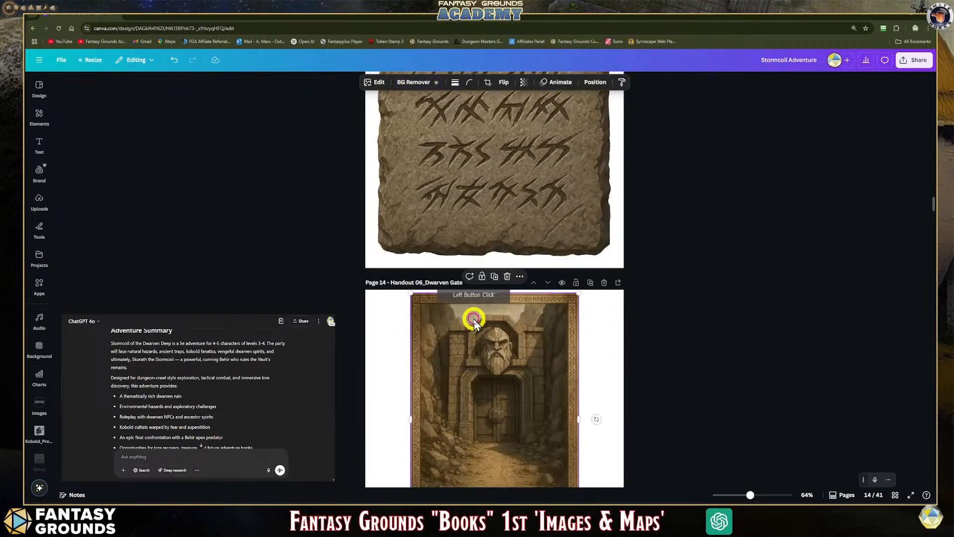
{"action": "scroll", "coordinate": [474, 322], "scroll_direction": "down", "scroll_amount": 1}
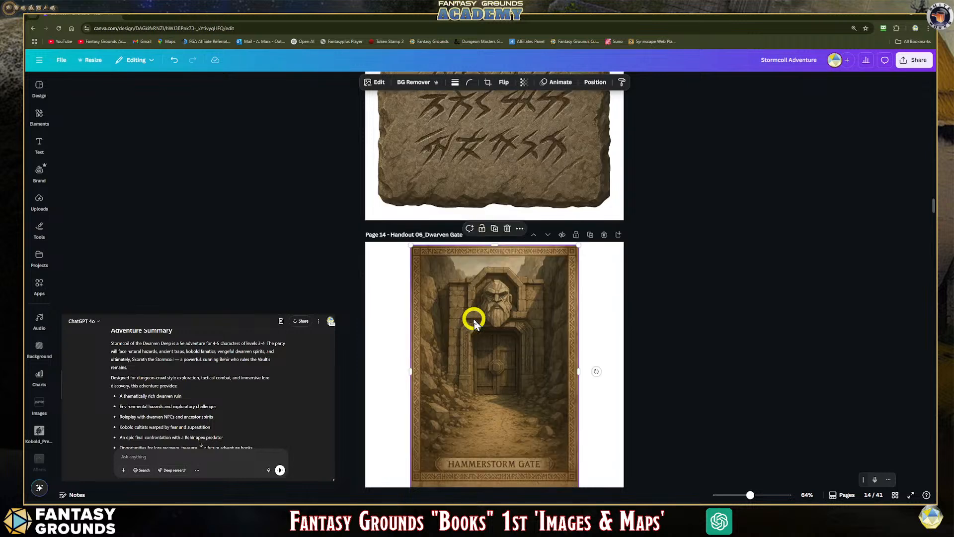
{"action": "scroll", "coordinate": [473, 322], "scroll_direction": "down", "scroll_amount": 1}
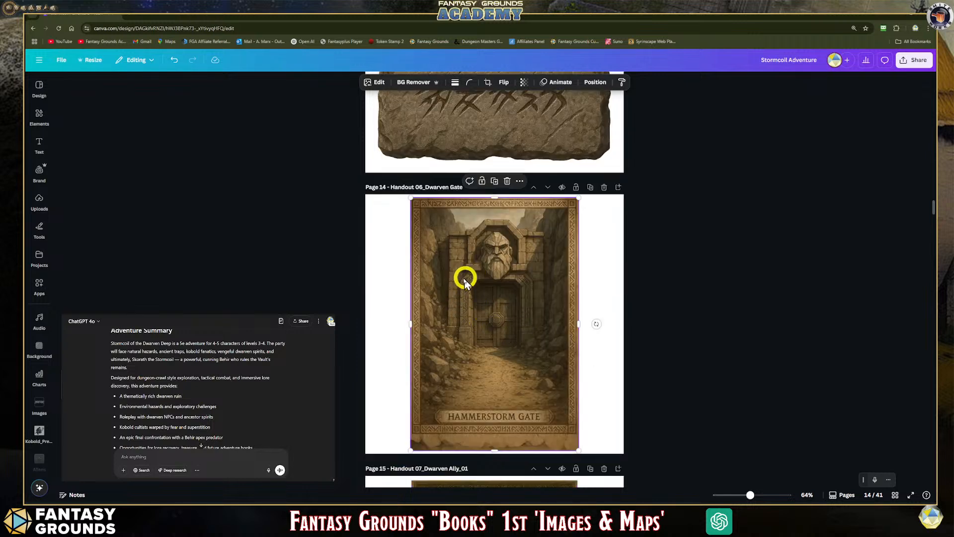
Step: Try to remove the background from the Hammerstorm Gate image on the Handout 06_Dwarven Gate page
{"action": "scroll", "coordinate": [431, 228], "scroll_direction": "up", "scroll_amount": 2}
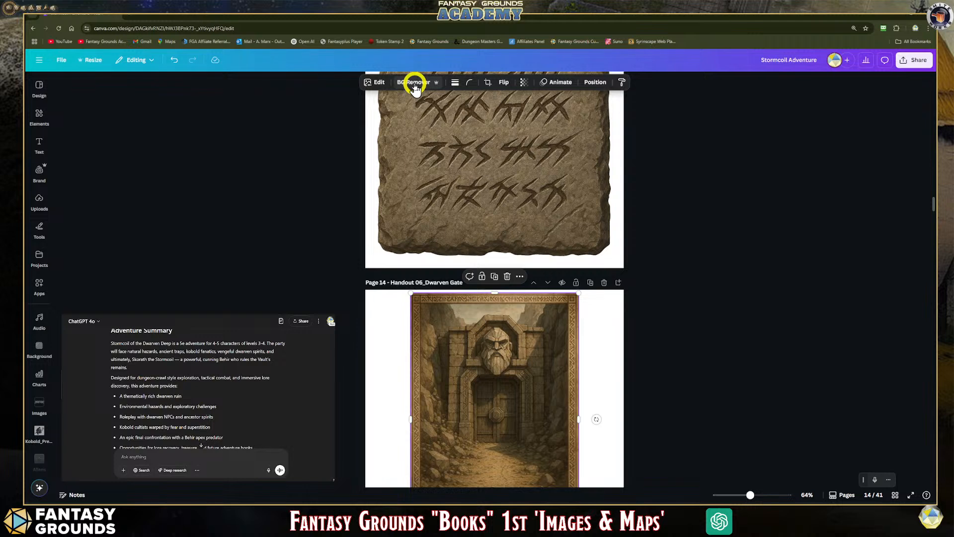
{"action": "left_click", "coordinate": [415, 83]}
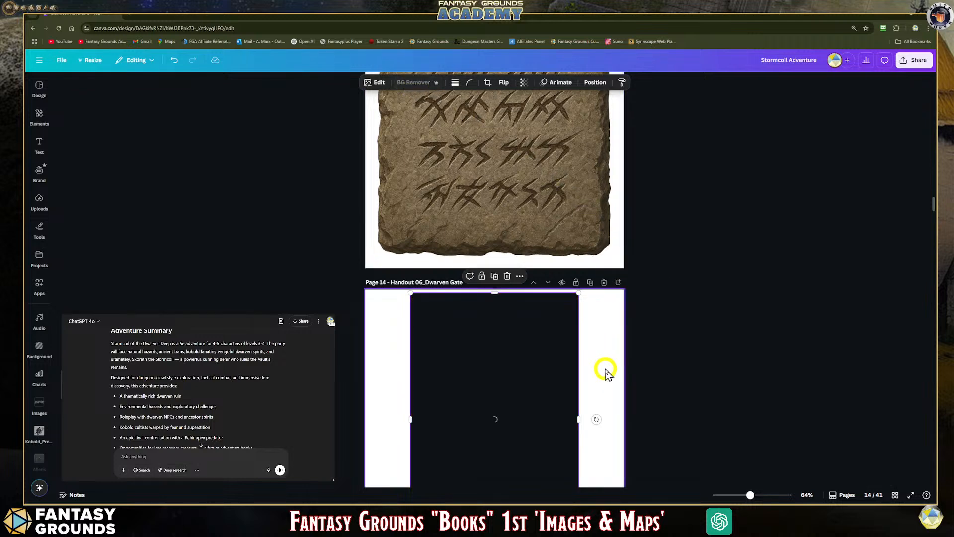
{"action": "scroll", "coordinate": [604, 370], "scroll_direction": "down", "scroll_amount": 9}
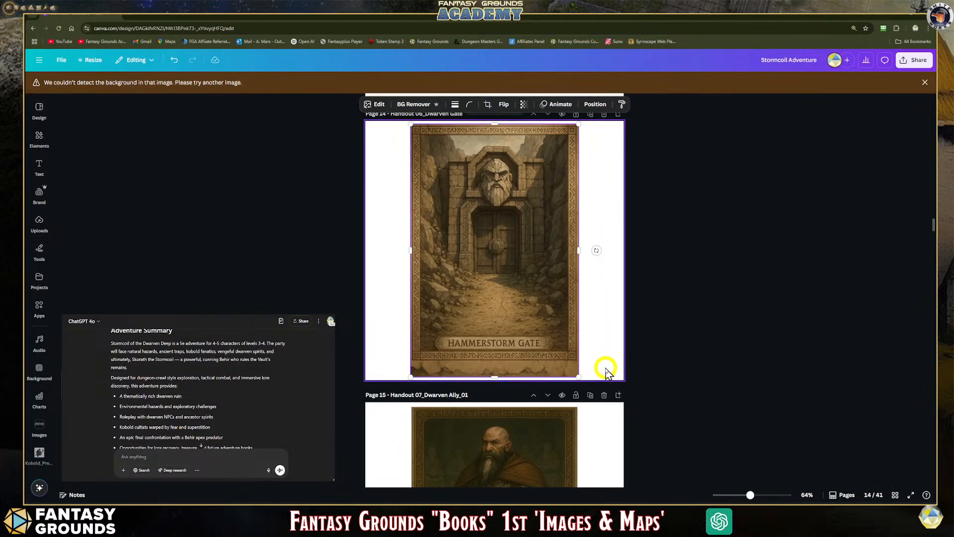
Step: Remove the background from the Handout 07_Dwarven Ally_01 image and compare it with the neighbouring Dwarven Gate and Dwarven Ally_02 images
{"action": "left_click", "coordinate": [464, 357]}
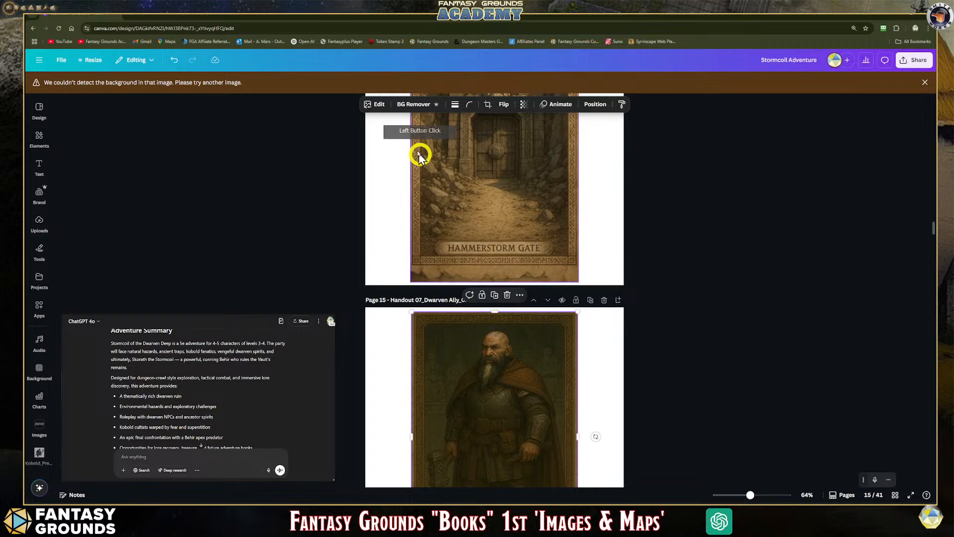
{"action": "left_click", "coordinate": [410, 106]}
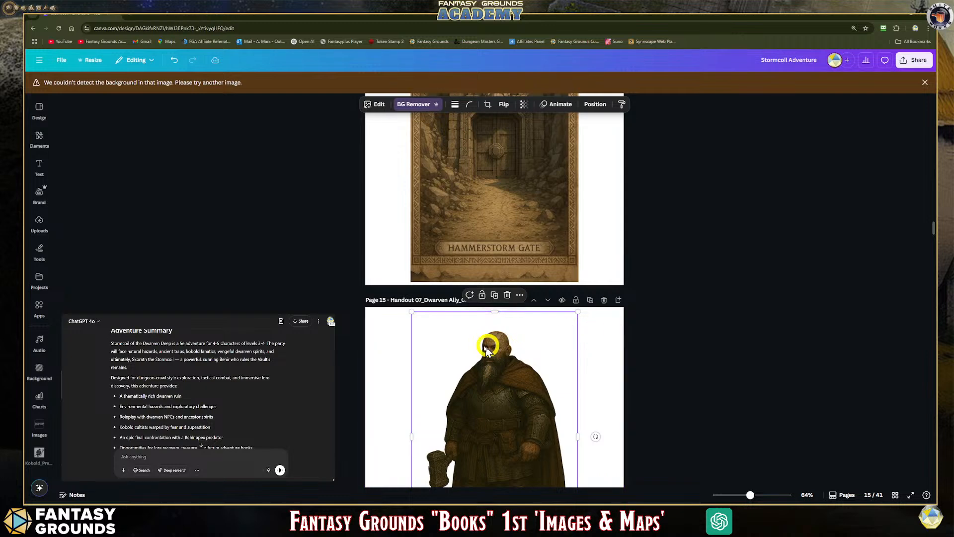
{"action": "scroll", "coordinate": [495, 350], "scroll_direction": "down", "scroll_amount": 3}
{"action": "scroll", "coordinate": [495, 350], "scroll_direction": "down", "scroll_amount": 3}
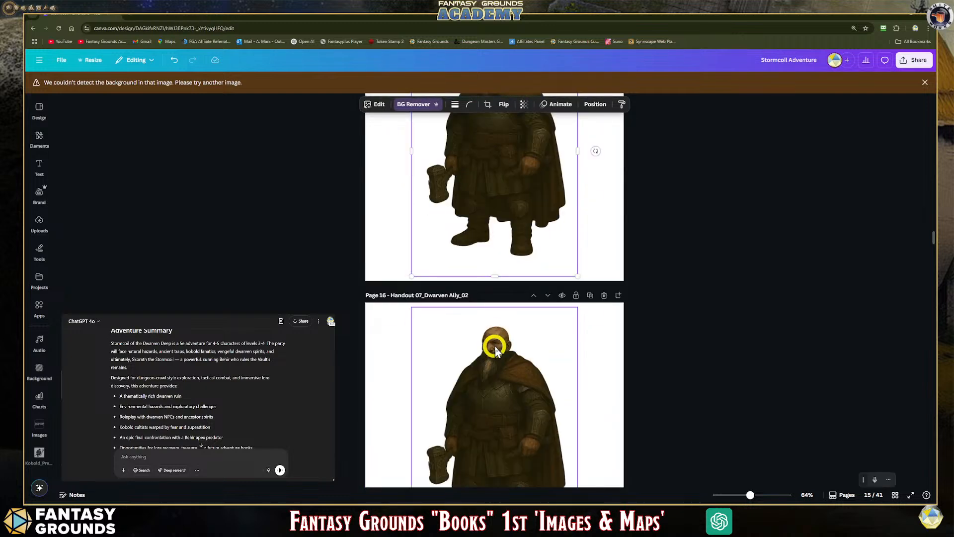
{"action": "scroll", "coordinate": [499, 348], "scroll_direction": "up", "scroll_amount": 14}
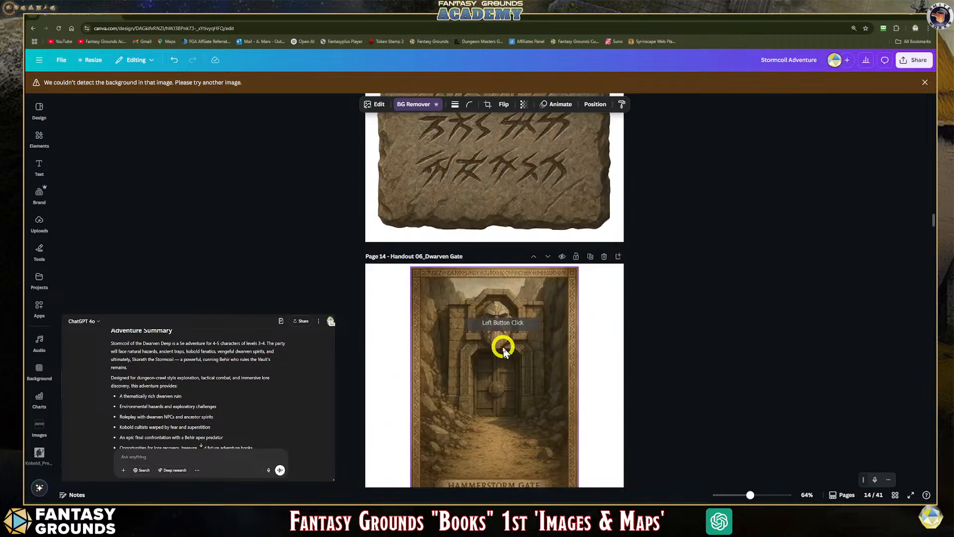
{"action": "scroll", "coordinate": [503, 350], "scroll_direction": "down", "scroll_amount": 13}
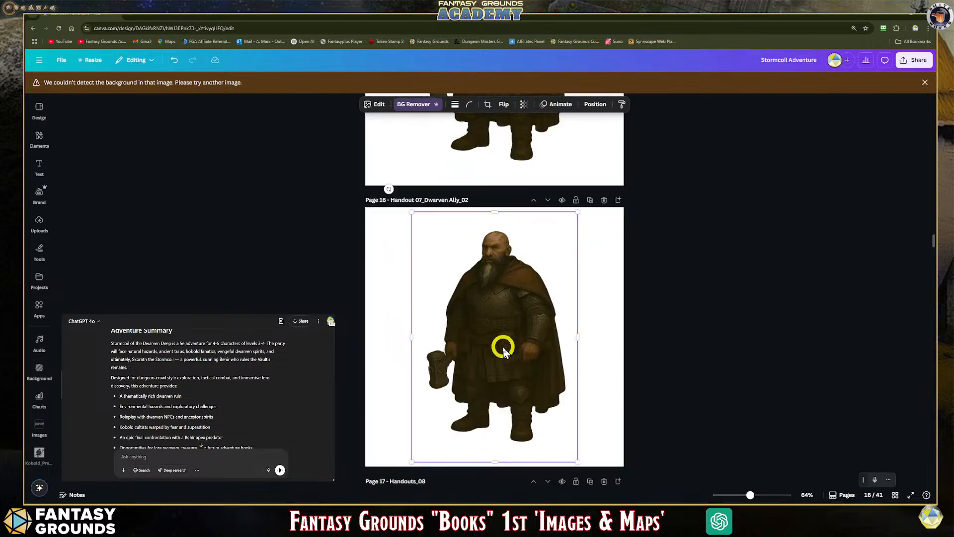
Step: Undo the background removal on the Dwarven Ally_01 image and compare it with the Dwarven Ally_02 image
{"action": "left_click", "coordinate": [175, 61]}
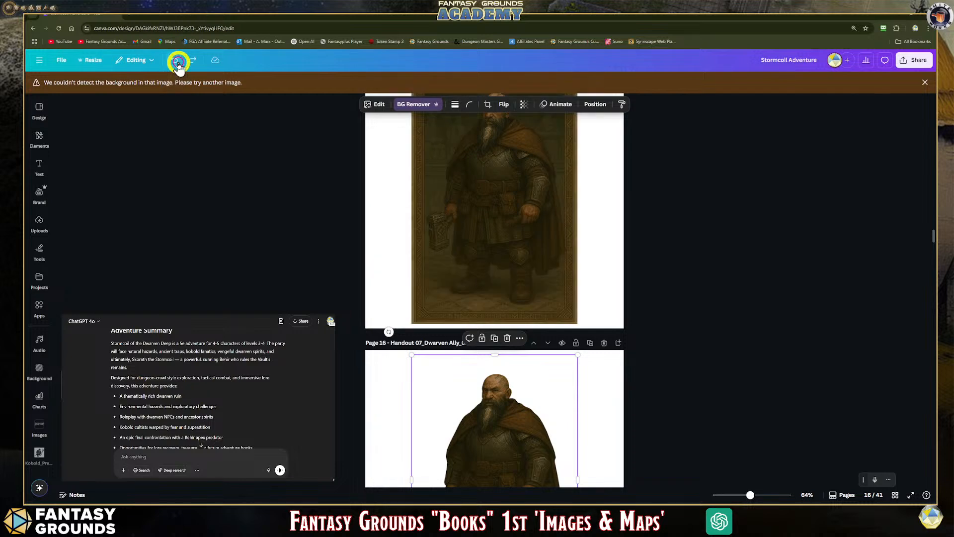
{"action": "scroll", "coordinate": [550, 270], "scroll_direction": "down", "scroll_amount": 4}
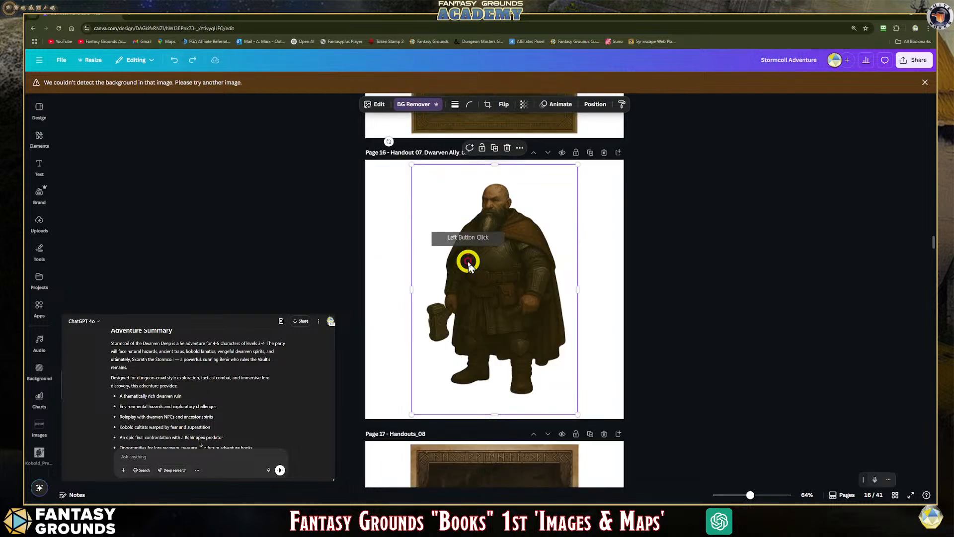
{"action": "scroll", "coordinate": [477, 237], "scroll_direction": "up", "scroll_amount": 4}
{"action": "left_click", "coordinate": [509, 209]}
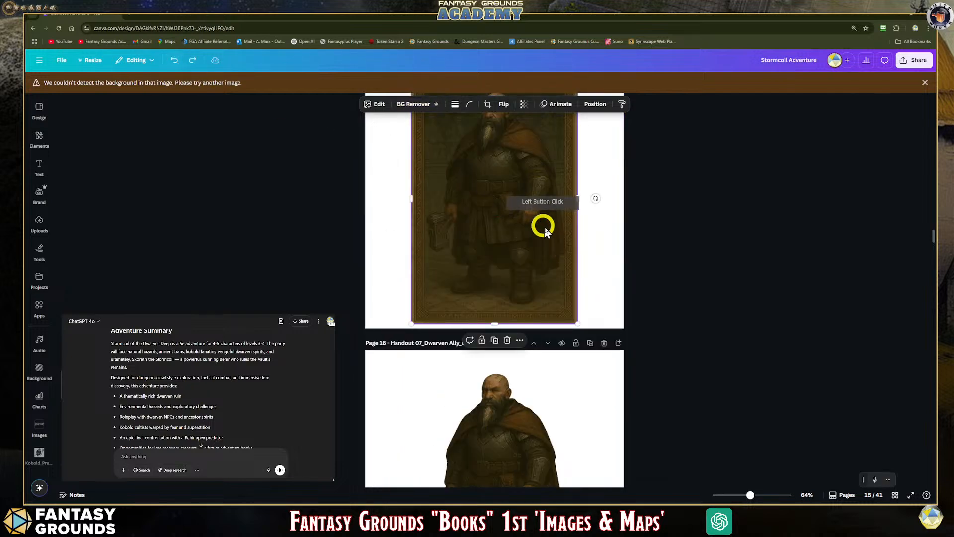
{"action": "scroll", "coordinate": [544, 227], "scroll_direction": "up", "scroll_amount": 2}
Step: Check the background removal on the framed scene images of the Handouts_08 and Handout 09_The Hall pages
{"action": "scroll", "coordinate": [542, 235], "scroll_direction": "down", "scroll_amount": 8}
{"action": "scroll", "coordinate": [542, 245], "scroll_direction": "down", "scroll_amount": 4}
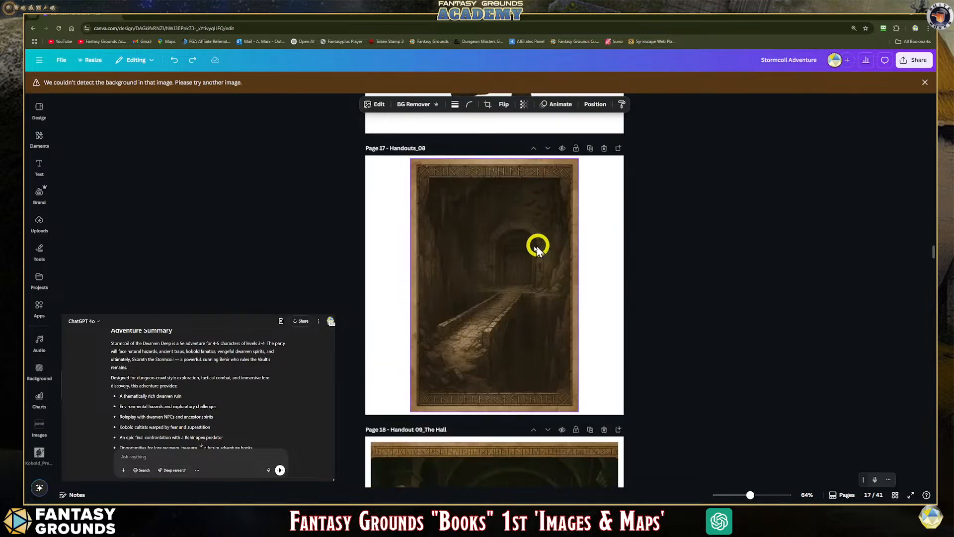
{"action": "left_click", "coordinate": [500, 270]}
{"action": "left_click", "coordinate": [426, 103]}
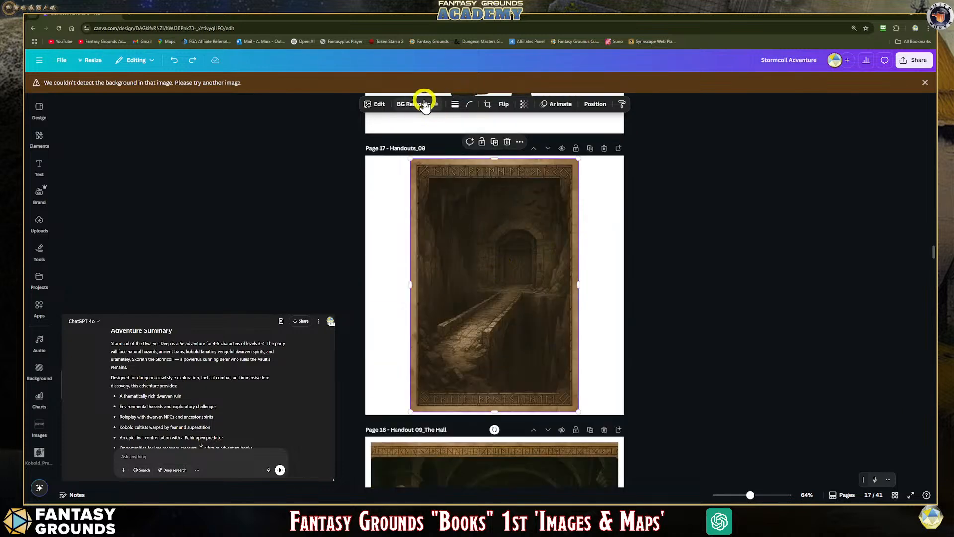
{"action": "scroll", "coordinate": [550, 224], "scroll_direction": "down", "scroll_amount": 2}
{"action": "scroll", "coordinate": [542, 236], "scroll_direction": "down", "scroll_amount": 3}
{"action": "left_click", "coordinate": [509, 261]}
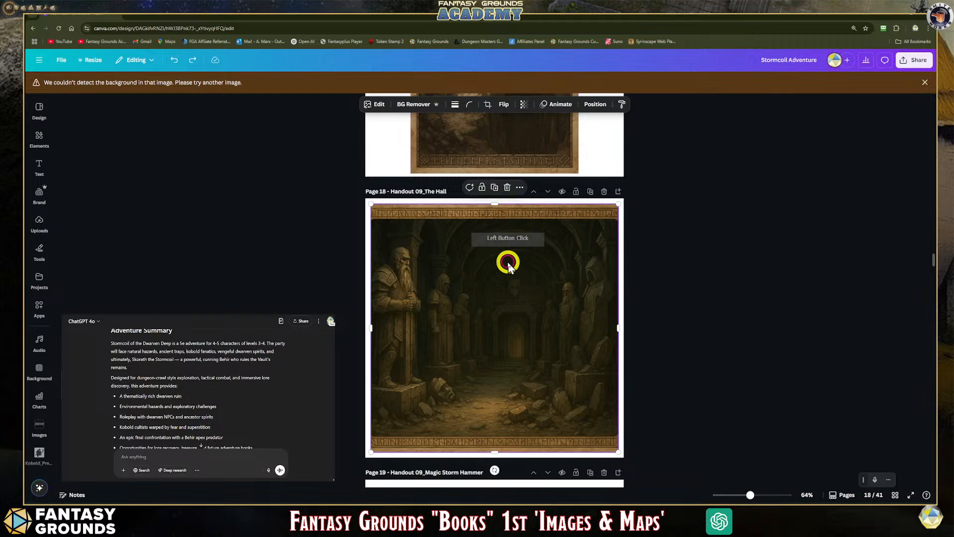
Step: Select the Magic Storm Hammer, The Delzoun Vault and Handout_11 Behir images in turn and check their background removal
{"action": "scroll", "coordinate": [507, 264], "scroll_direction": "down", "scroll_amount": 3}
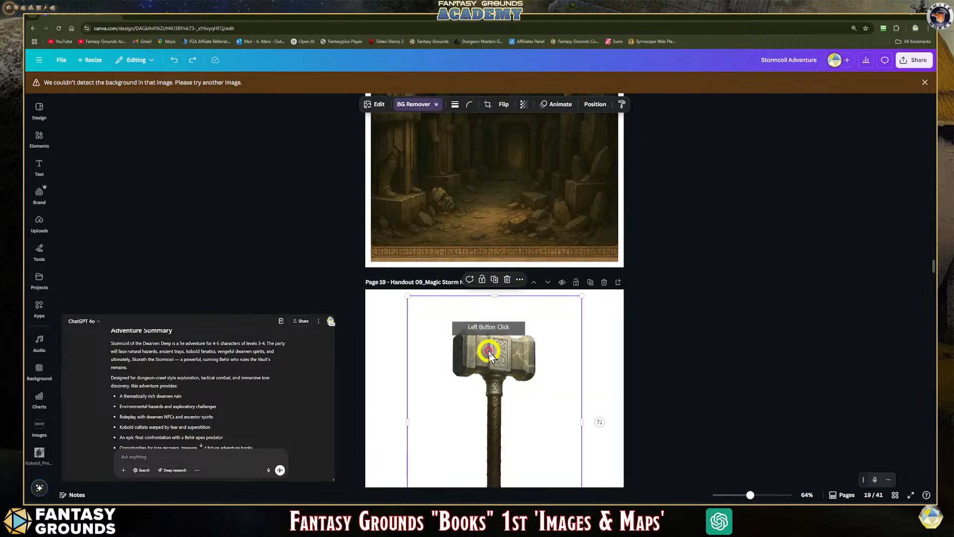
{"action": "scroll", "coordinate": [490, 338], "scroll_direction": "down", "scroll_amount": 6}
{"action": "left_click", "coordinate": [484, 294]}
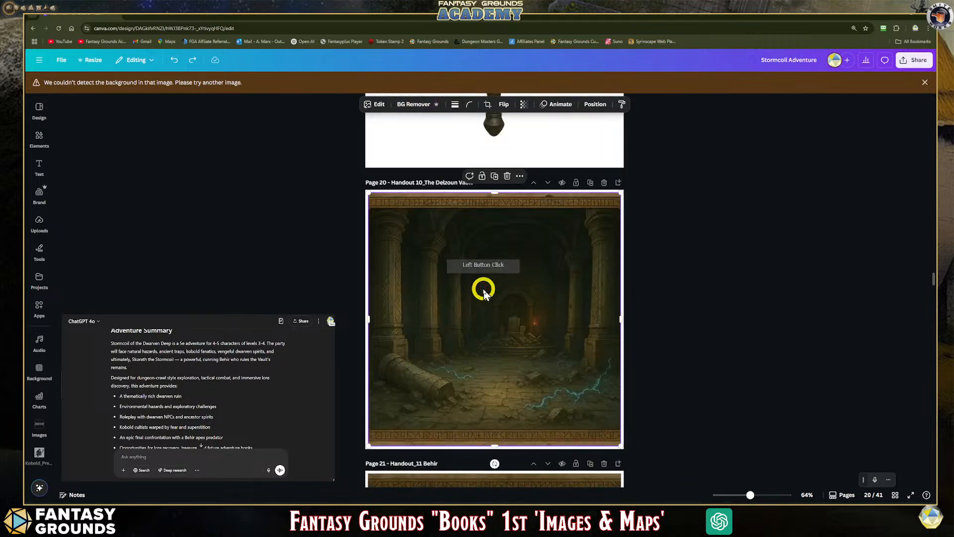
{"action": "scroll", "coordinate": [484, 293], "scroll_direction": "down", "scroll_amount": 4}
{"action": "left_click", "coordinate": [481, 313]}
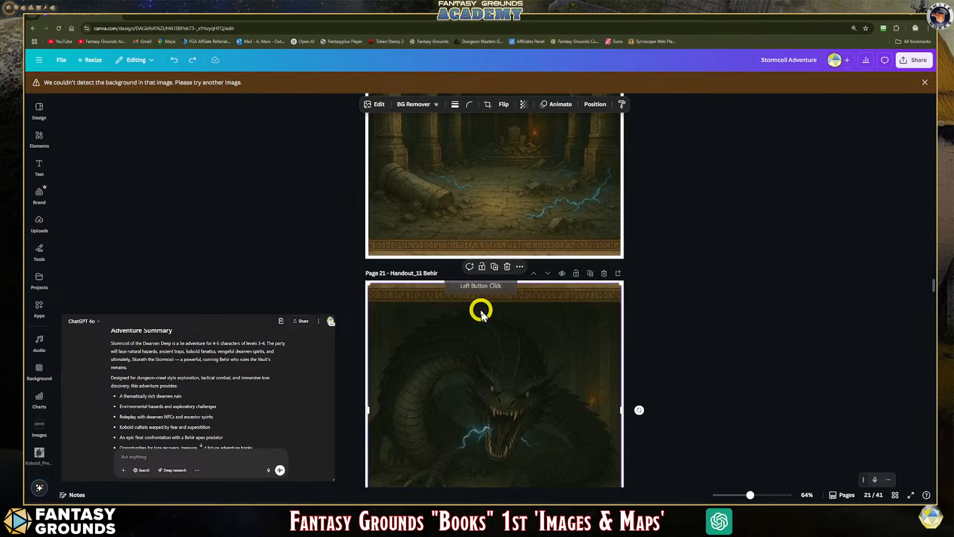
Step: Check the background removal on the Handout_12 Kobold Shaman and Handout_13_Dramatic Attack_Back Cover images
{"action": "scroll", "coordinate": [481, 314], "scroll_direction": "down", "scroll_amount": 2}
{"action": "scroll", "coordinate": [481, 313], "scroll_direction": "down", "scroll_amount": 6}
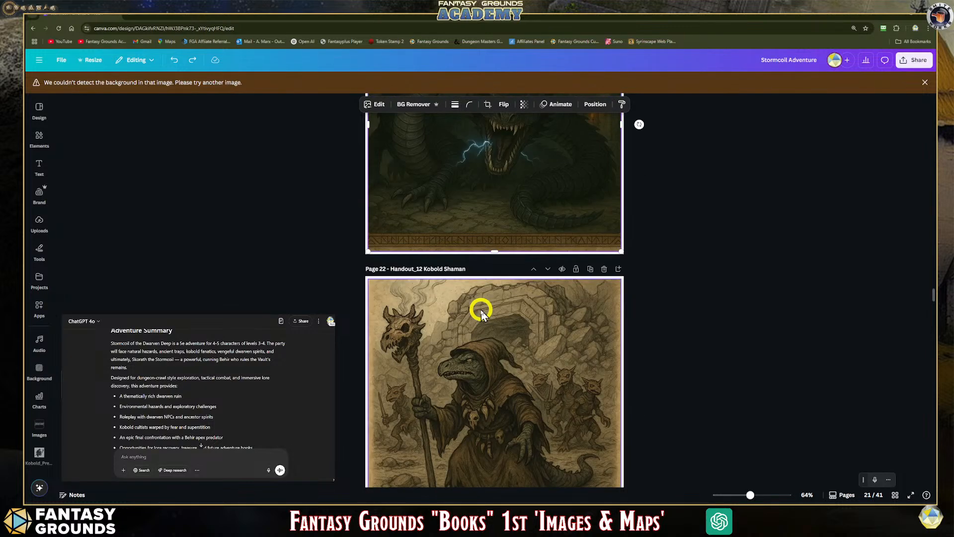
{"action": "left_click", "coordinate": [482, 314]}
{"action": "scroll", "coordinate": [481, 313], "scroll_direction": "down", "scroll_amount": 4}
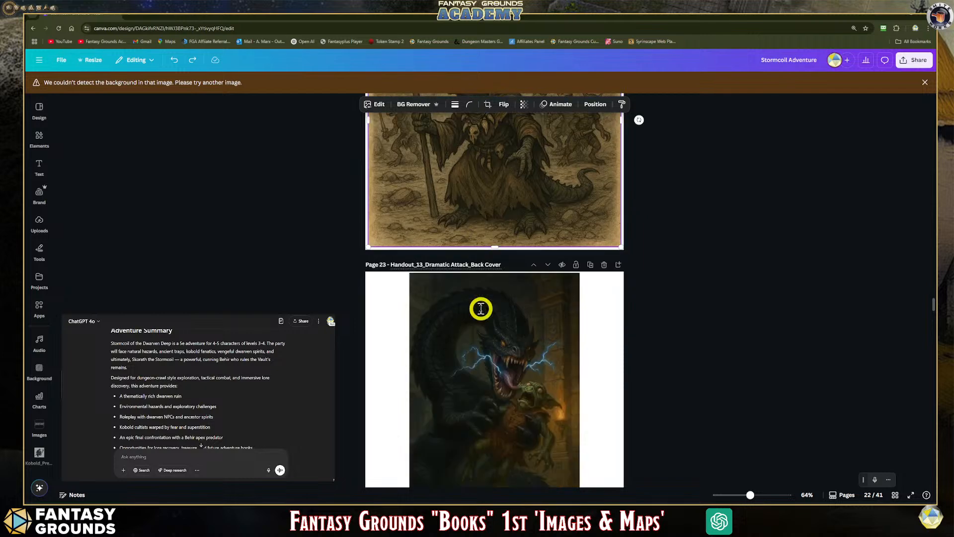
{"action": "left_click", "coordinate": [481, 313]}
{"action": "scroll", "coordinate": [482, 313], "scroll_direction": "down", "scroll_amount": 2}
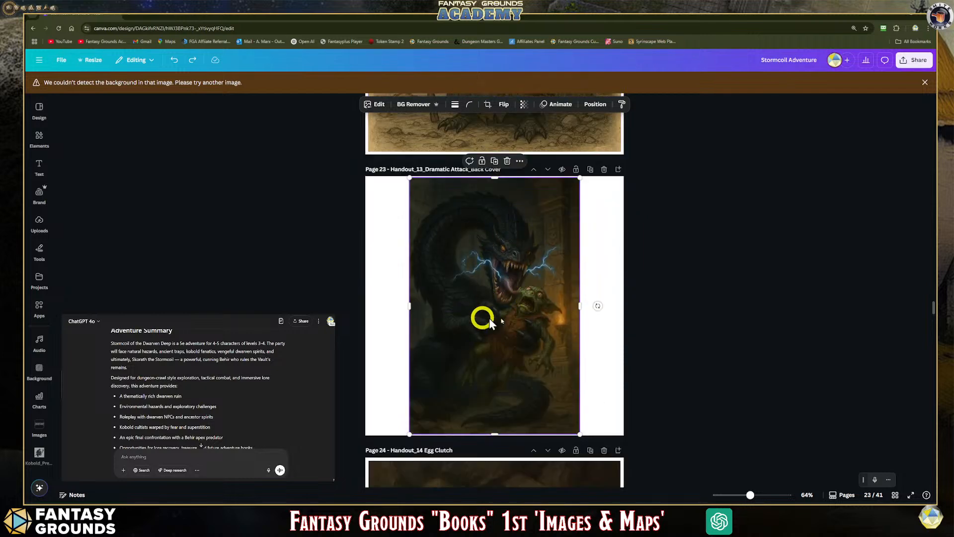
{"action": "scroll", "coordinate": [472, 322], "scroll_direction": "up", "scroll_amount": 2}
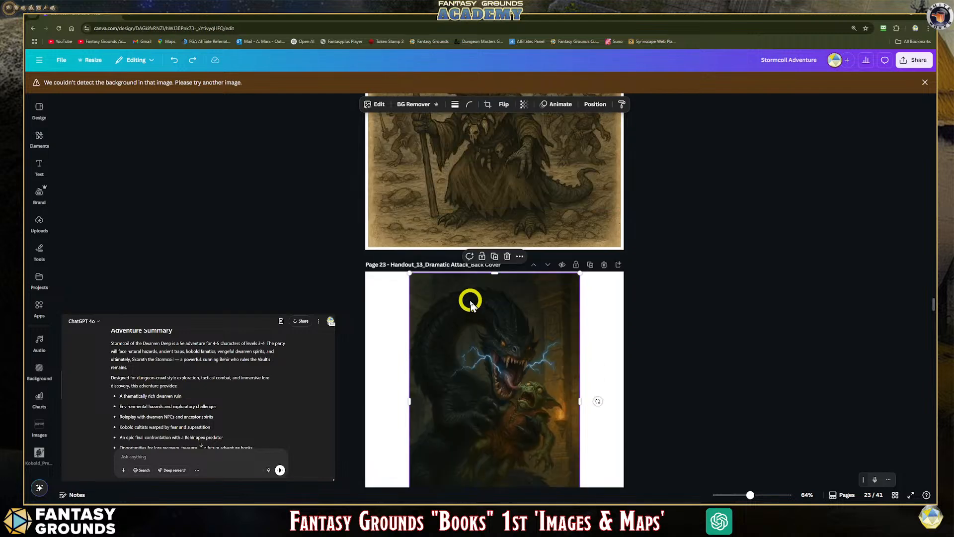
Step: Dismiss the background-detection warning and review the Handout_14 Egg Clutch image
{"action": "left_click", "coordinate": [925, 82]}
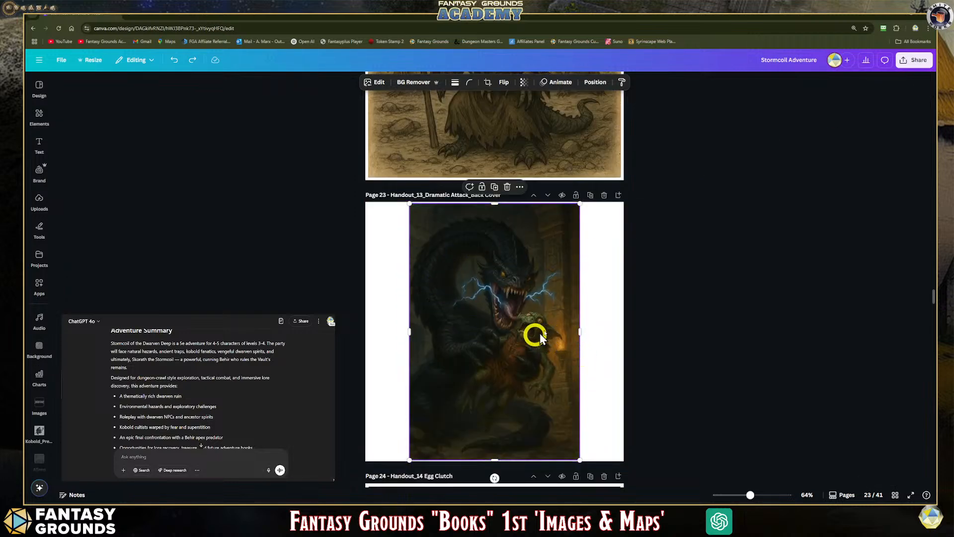
{"action": "scroll", "coordinate": [466, 283], "scroll_direction": "down", "scroll_amount": 5}
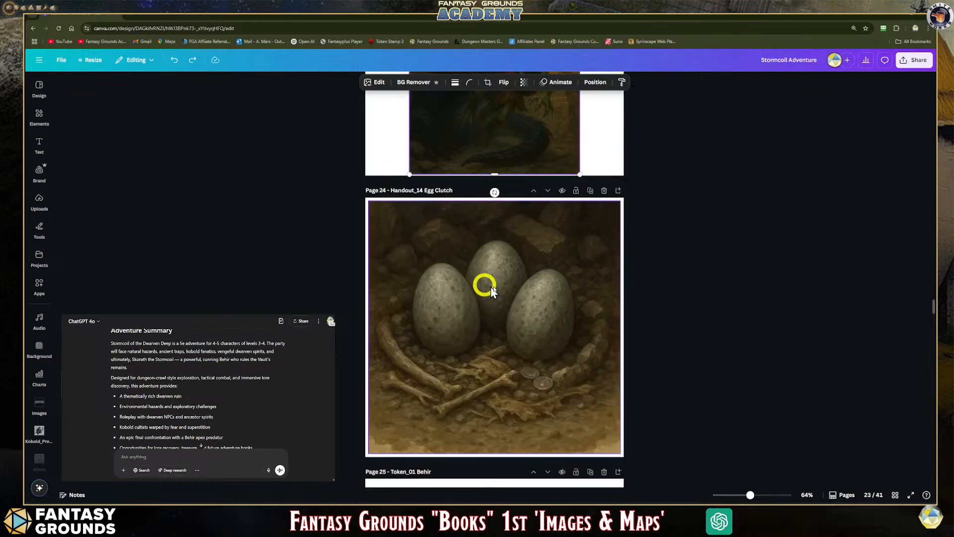
{"action": "scroll", "coordinate": [493, 264], "scroll_direction": "down", "scroll_amount": 6}
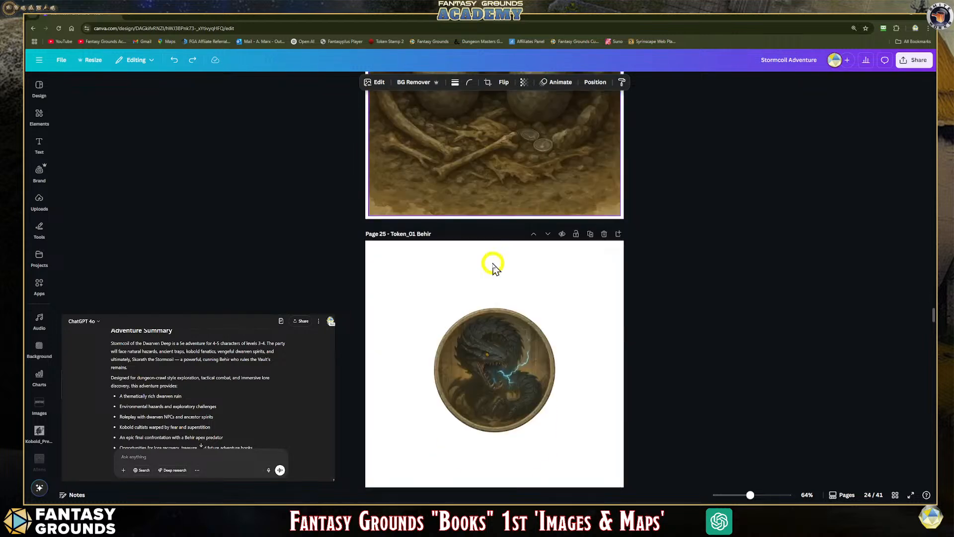
Step: Select the token images on the Token_01 Behir and Token_02 Battle Priest pages and check their background removal
{"action": "left_click", "coordinate": [487, 265]}
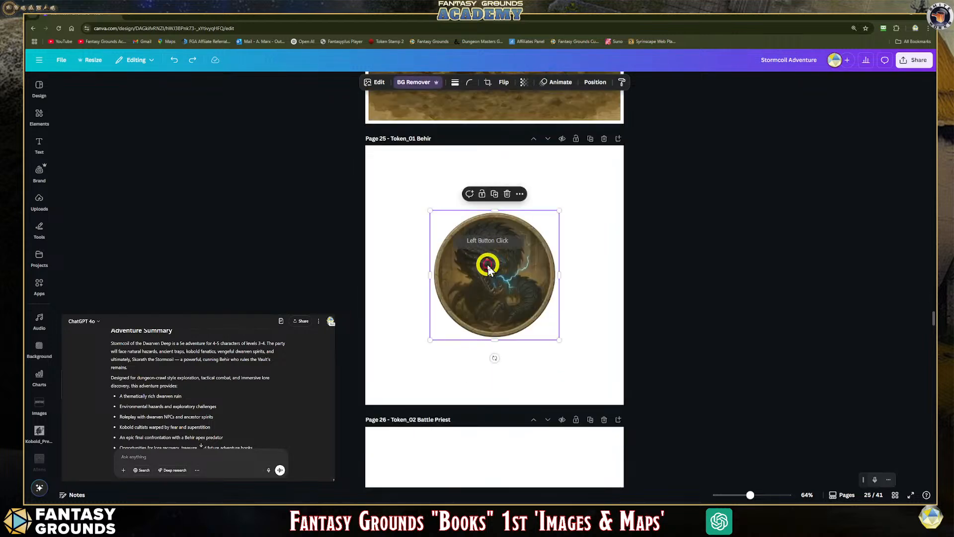
{"action": "left_click", "coordinate": [489, 465]}
{"action": "scroll", "coordinate": [498, 454], "scroll_direction": "down", "scroll_amount": 2}
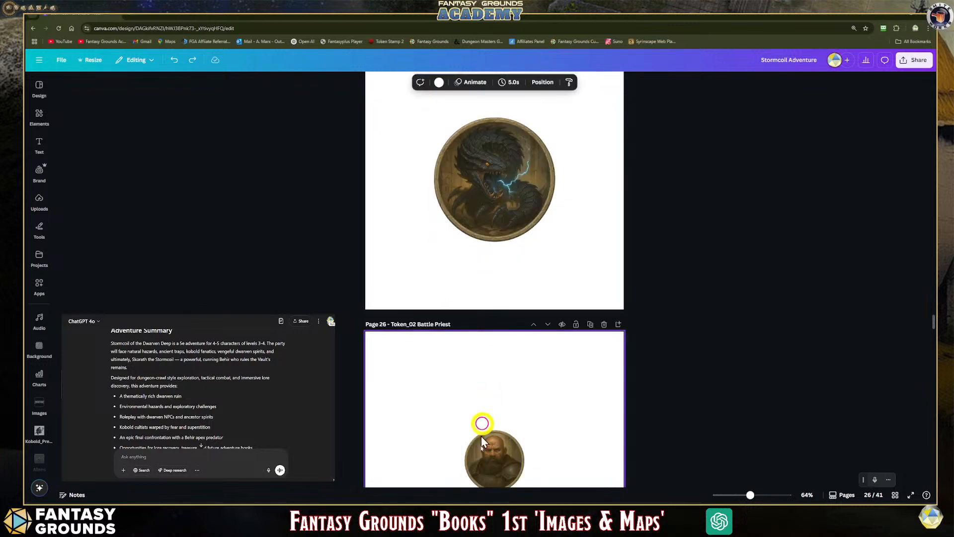
{"action": "left_click", "coordinate": [483, 443]}
{"action": "scroll", "coordinate": [494, 447], "scroll_direction": "down", "scroll_amount": 6}
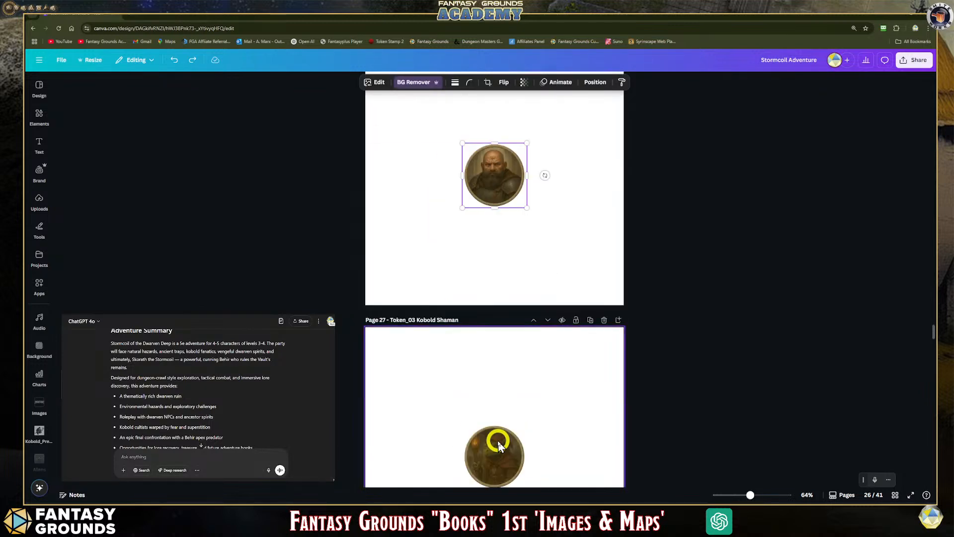
Step: Compare the background removal on the Token_03 Kobold Shaman and Token_04 Kobold Minion images
{"action": "scroll", "coordinate": [499, 444], "scroll_direction": "down", "scroll_amount": 2}
{"action": "left_click", "coordinate": [495, 397]}
{"action": "scroll", "coordinate": [494, 393], "scroll_direction": "down", "scroll_amount": 4}
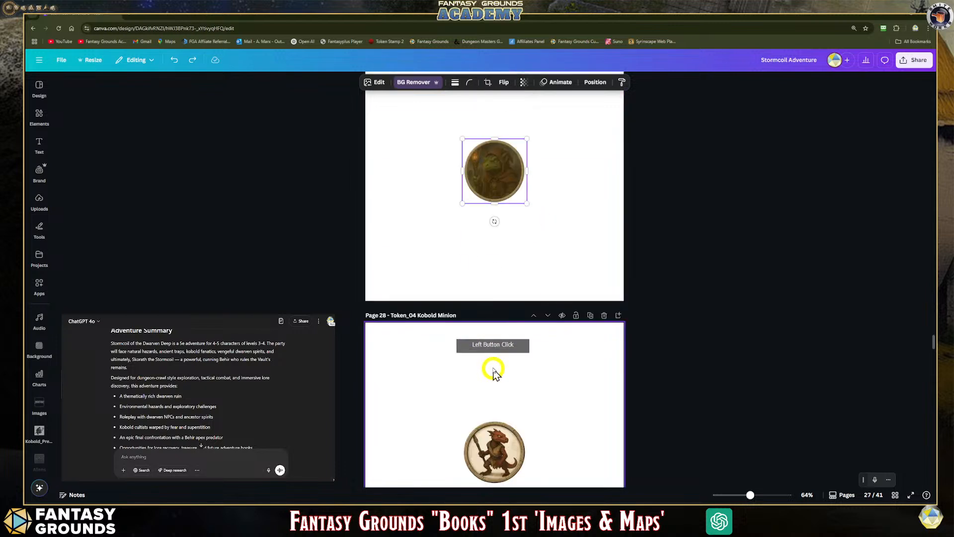
{"action": "scroll", "coordinate": [494, 372], "scroll_direction": "down", "scroll_amount": 2}
{"action": "left_click", "coordinate": [494, 370]}
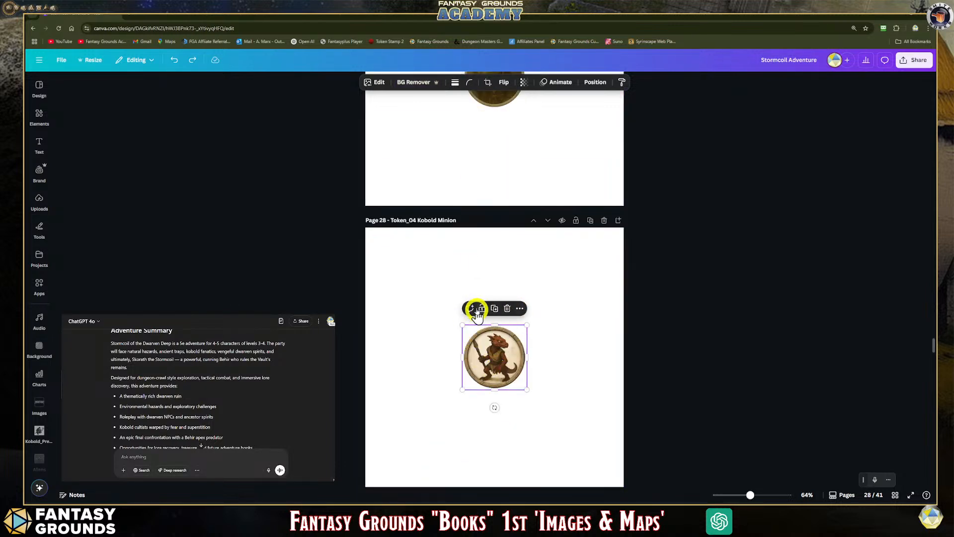
{"action": "scroll", "coordinate": [477, 293], "scroll_direction": "up", "scroll_amount": 5}
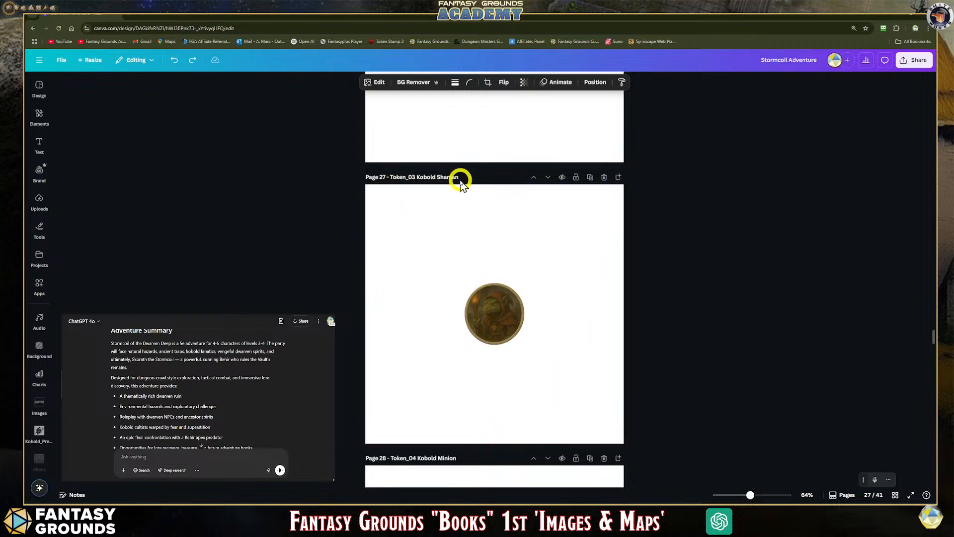
{"action": "left_click", "coordinate": [512, 316]}
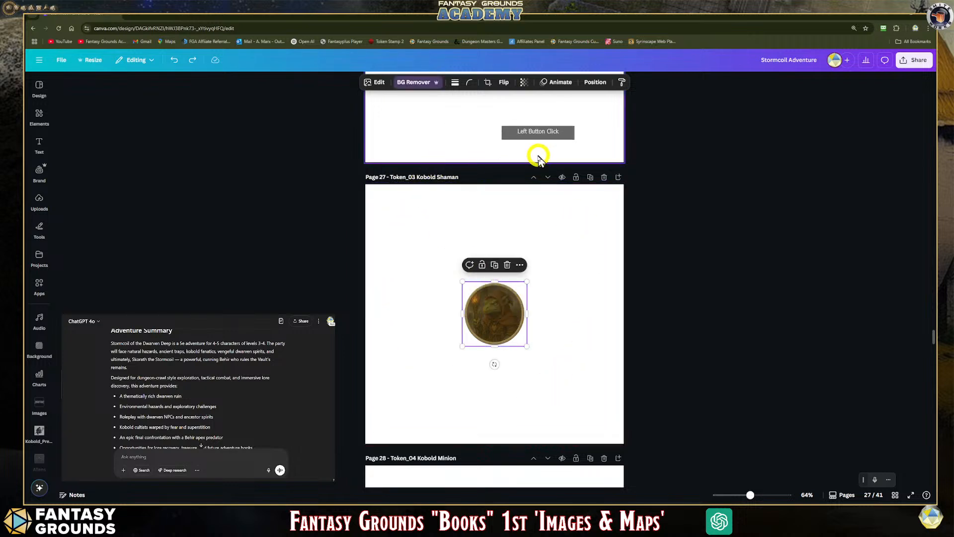
Step: Return to the Token_01 Behir page and select its round token image to check the background removal
{"action": "scroll", "coordinate": [538, 136], "scroll_direction": "up", "scroll_amount": 8}
{"action": "scroll", "coordinate": [530, 160], "scroll_direction": "up", "scroll_amount": 3}
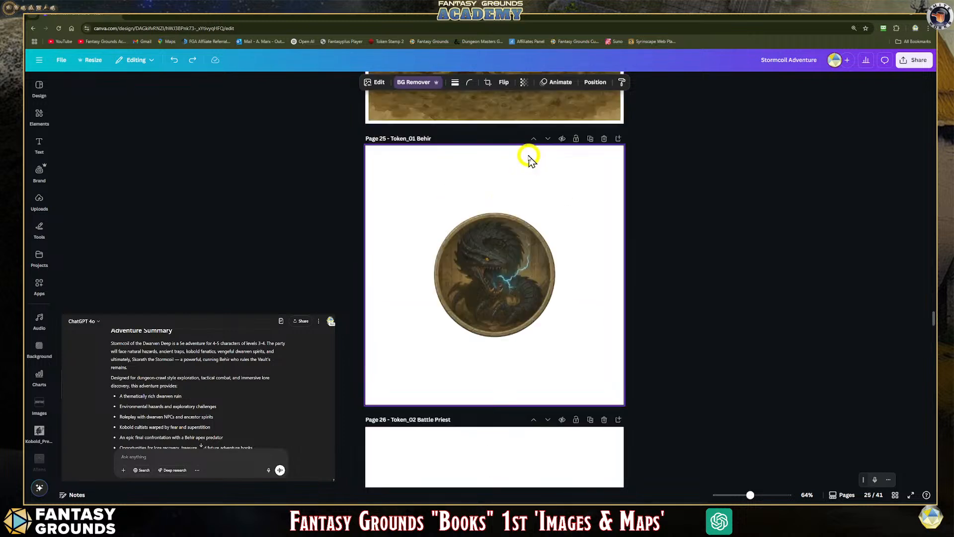
{"action": "left_click", "coordinate": [526, 260]}
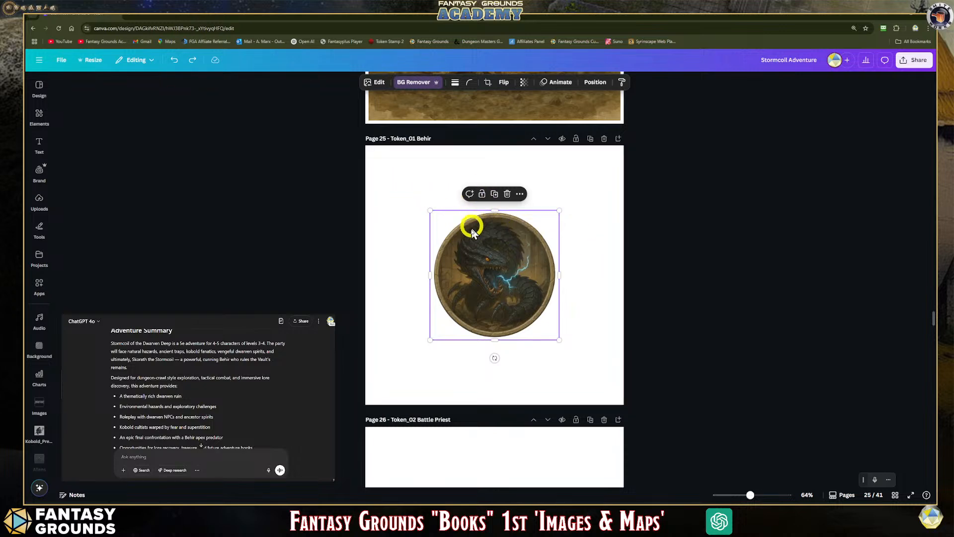
Step: Review the handout and stone border pages in reverse order, back to the Adventure Page Elements 1 page
{"action": "scroll", "coordinate": [472, 230], "scroll_direction": "up", "scroll_amount": 15}
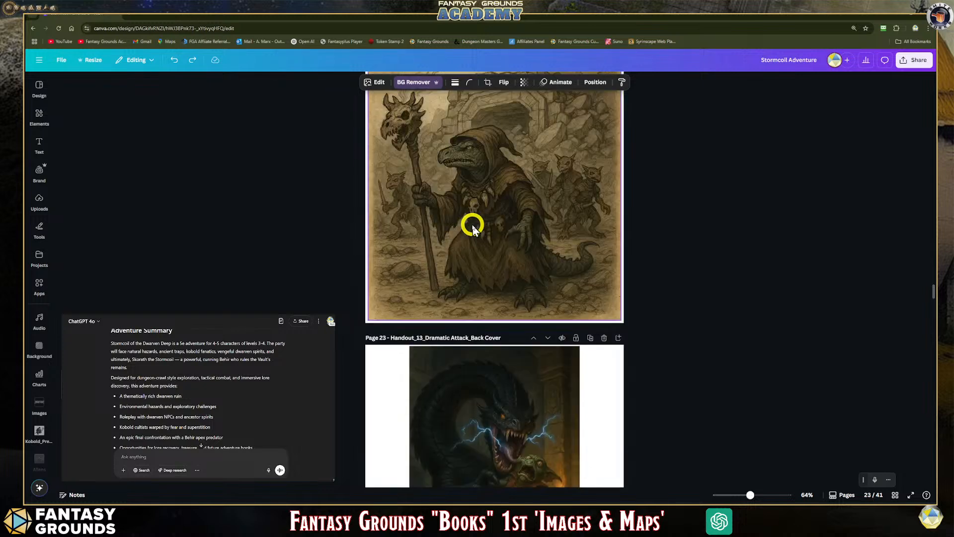
{"action": "scroll", "coordinate": [472, 229], "scroll_direction": "up", "scroll_amount": 15}
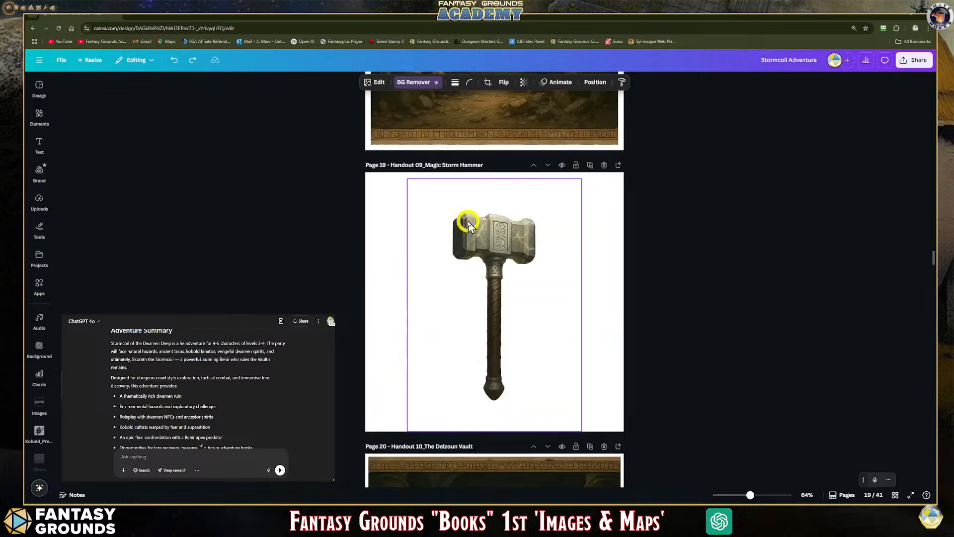
{"action": "scroll", "coordinate": [470, 225], "scroll_direction": "up", "scroll_amount": 12}
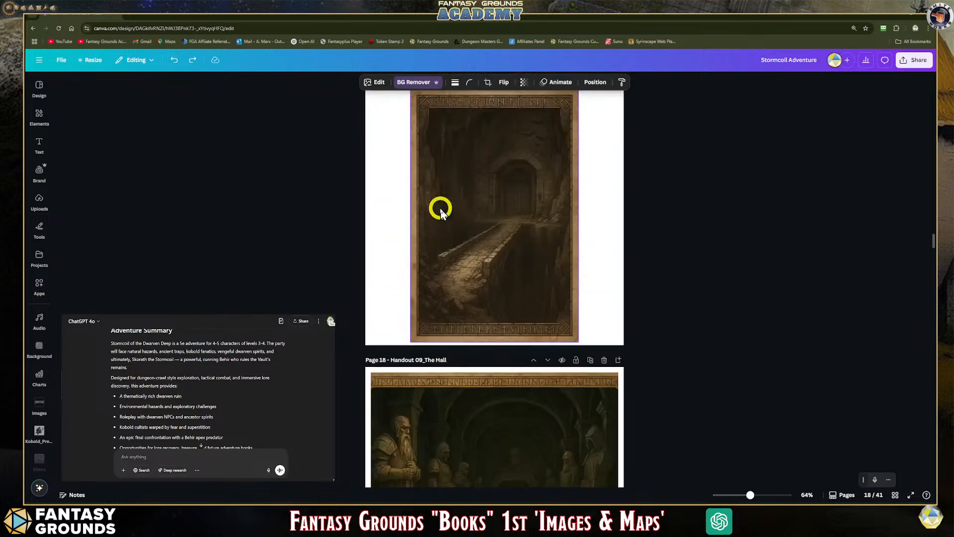
{"action": "scroll", "coordinate": [441, 211], "scroll_direction": "up", "scroll_amount": 20}
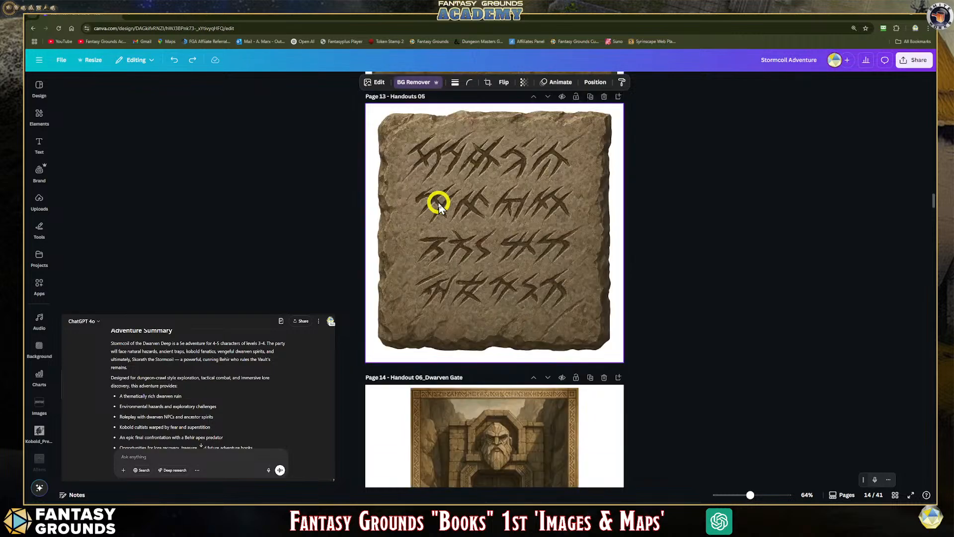
{"action": "scroll", "coordinate": [438, 204], "scroll_direction": "up", "scroll_amount": 18}
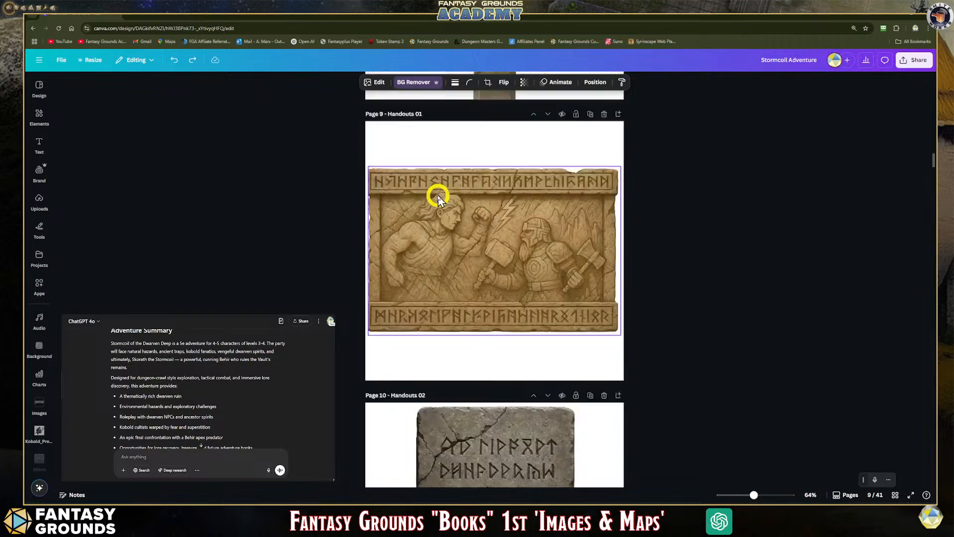
{"action": "scroll", "coordinate": [439, 199], "scroll_direction": "up", "scroll_amount": 8}
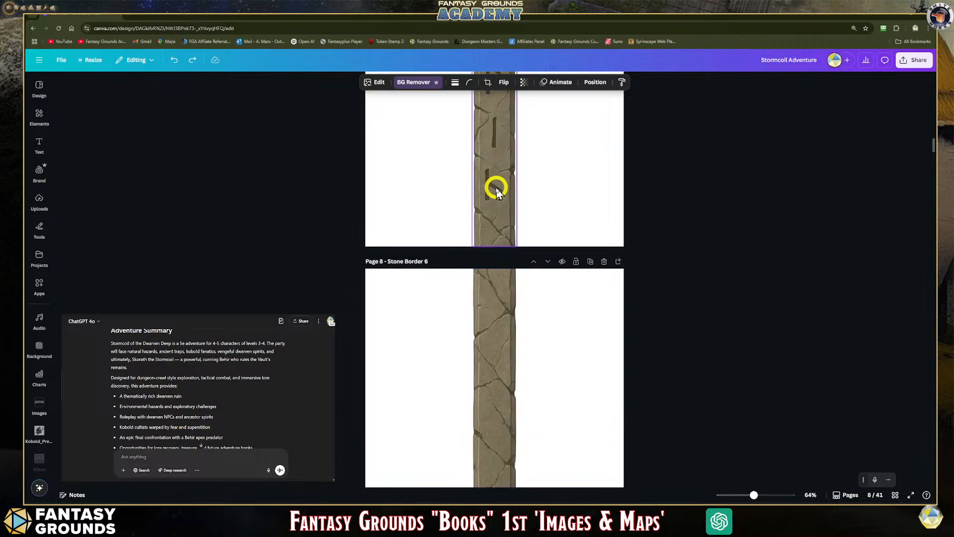
{"action": "scroll", "coordinate": [496, 188], "scroll_direction": "up", "scroll_amount": 13}
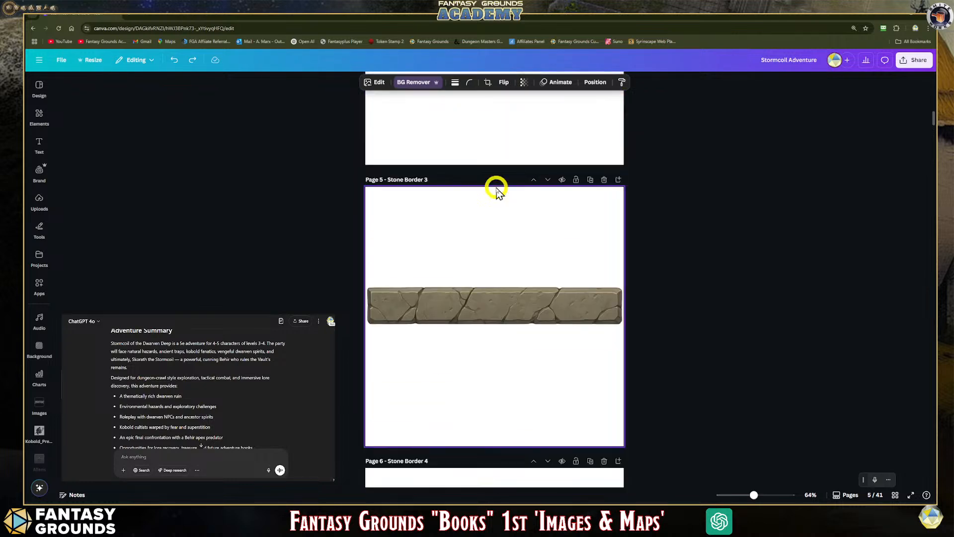
{"action": "scroll", "coordinate": [496, 189], "scroll_direction": "up", "scroll_amount": 9}
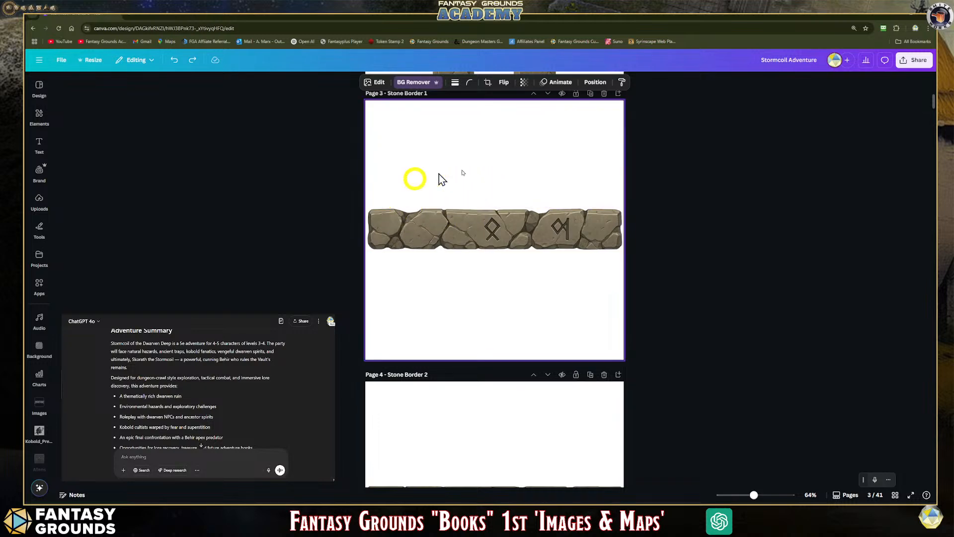
{"action": "scroll", "coordinate": [493, 177], "scroll_direction": "up", "scroll_amount": 10}
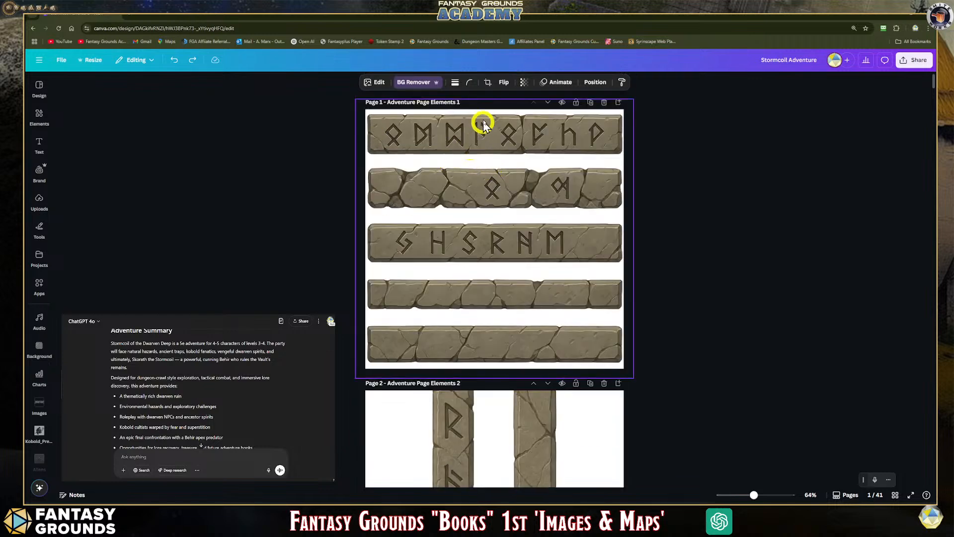
Step: Crop the stone border sheet's frame on Adventure Page Elements 1 inward on all four sides, toward the page edges
{"action": "left_click_drag", "start_coordinate": [491, 100], "coordinate": [495, 109]}
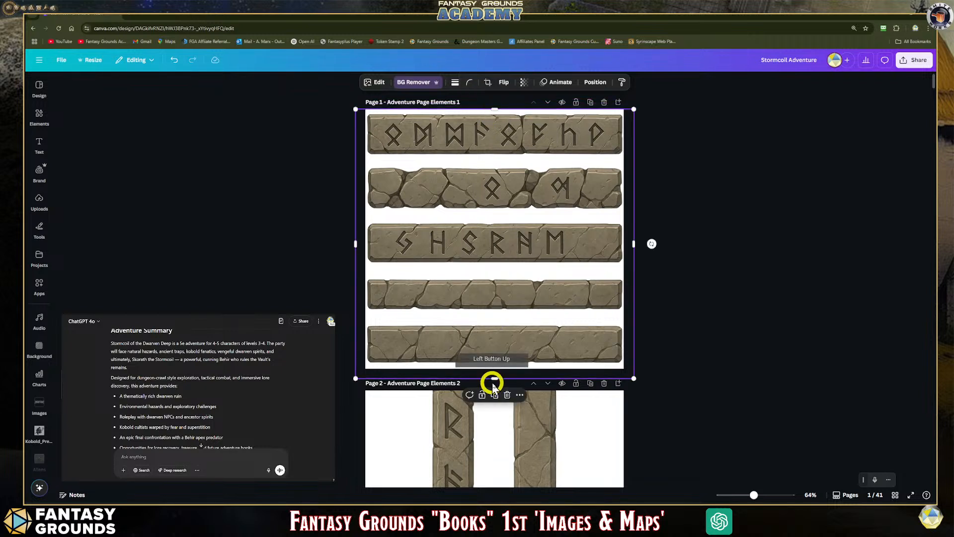
{"action": "left_click_drag", "start_coordinate": [495, 383], "coordinate": [496, 369]}
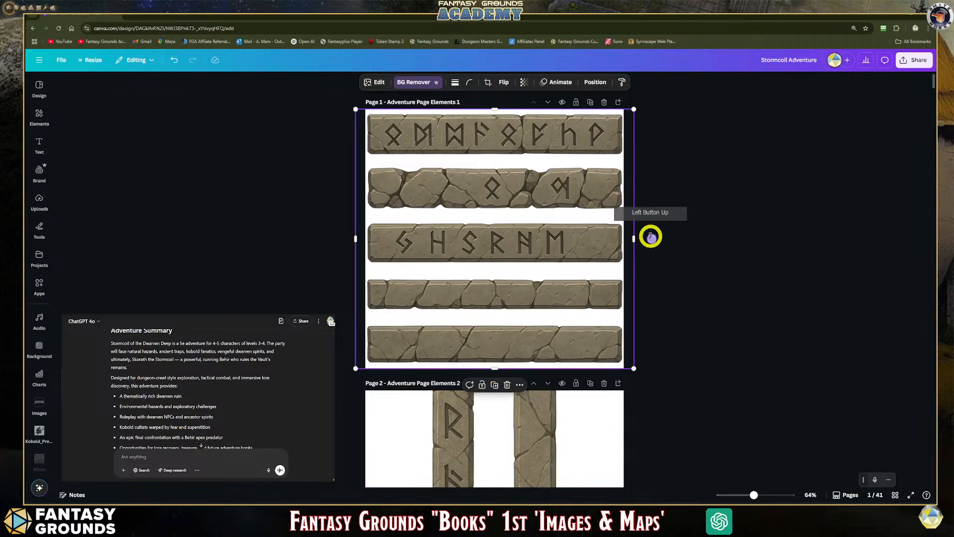
{"action": "left_click_drag", "start_coordinate": [634, 238], "coordinate": [623, 238]}
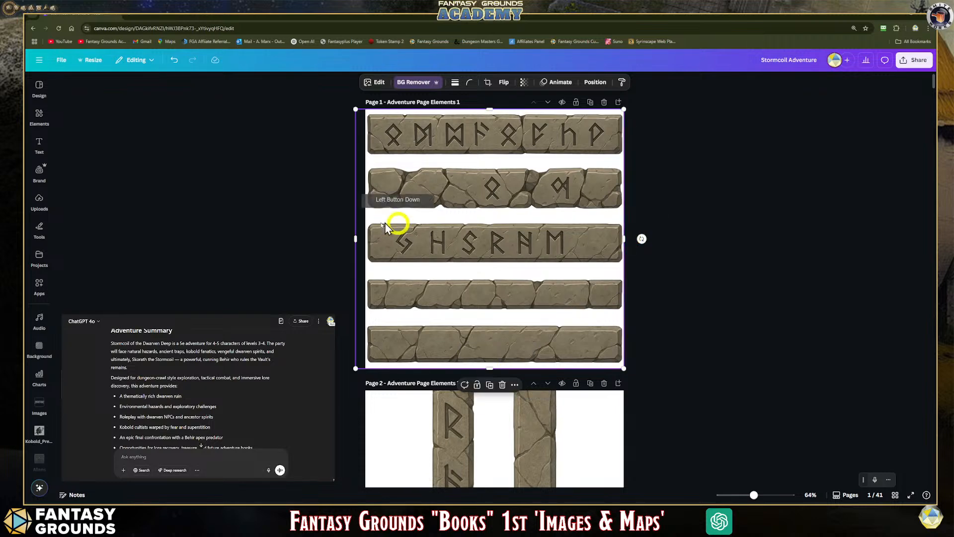
{"action": "left_click_drag", "start_coordinate": [356, 238], "coordinate": [359, 238]}
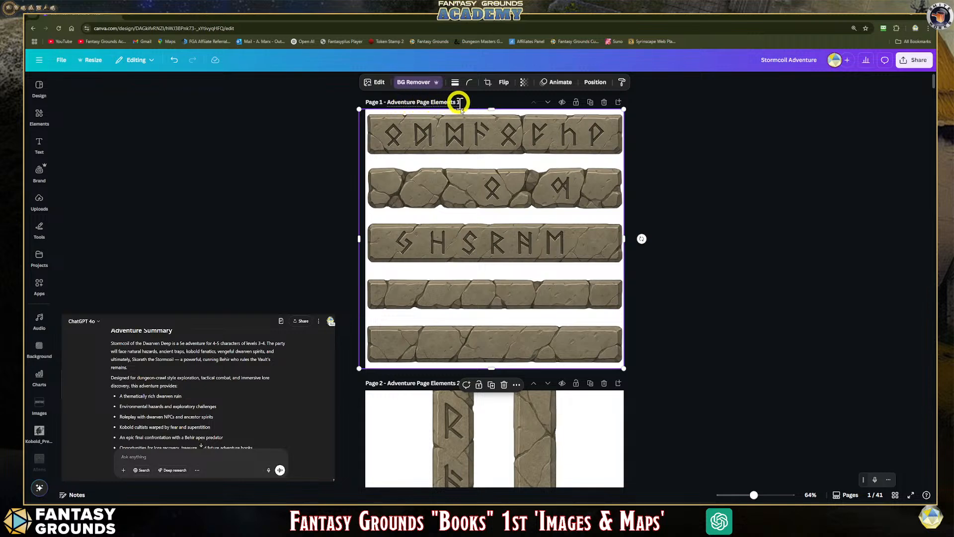
Step: Select the vertical border sheet on Adventure Page Elements 2, and check the page title and artwork of Stone Border 1
{"action": "scroll", "coordinate": [458, 239], "scroll_direction": "down", "scroll_amount": 3}
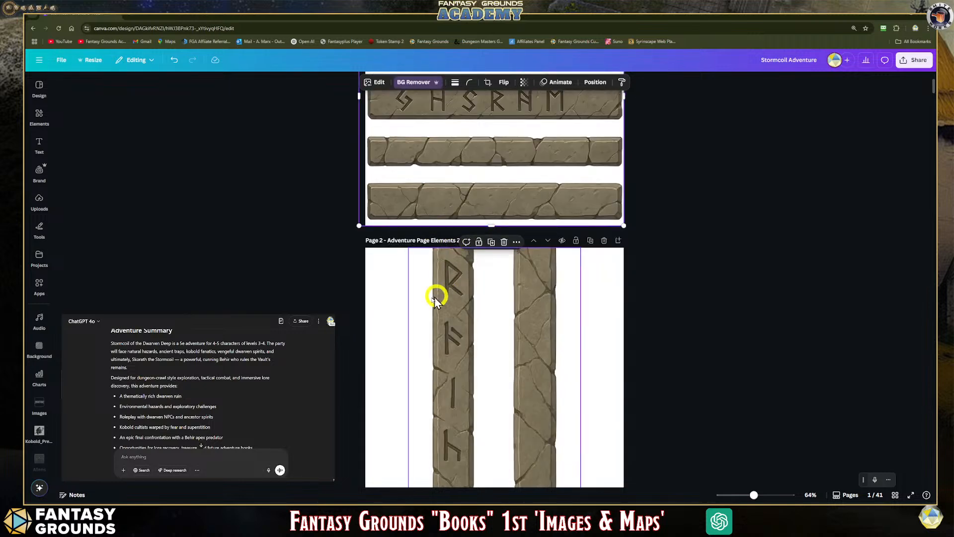
{"action": "left_click", "coordinate": [475, 301]}
{"action": "scroll", "coordinate": [467, 289], "scroll_direction": "down", "scroll_amount": 6}
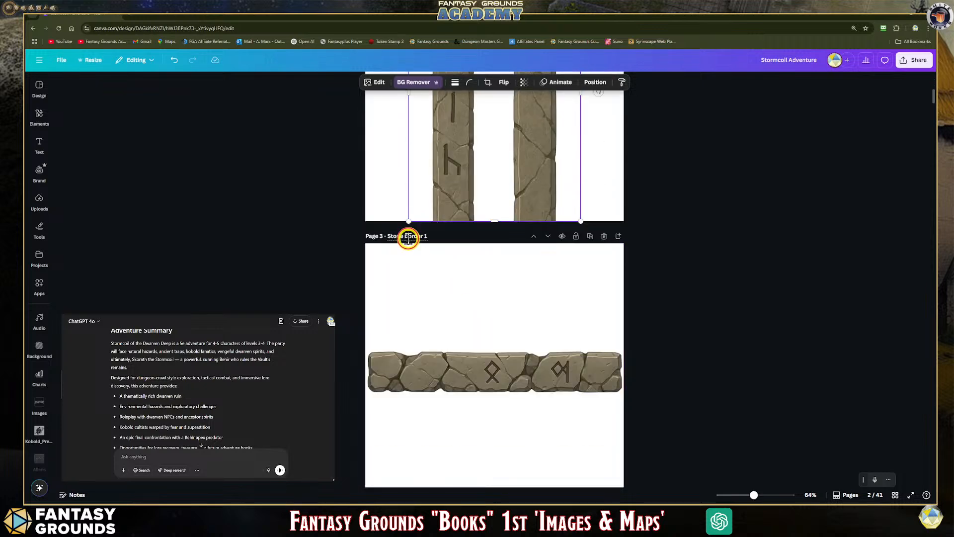
{"action": "left_click", "coordinate": [408, 239]}
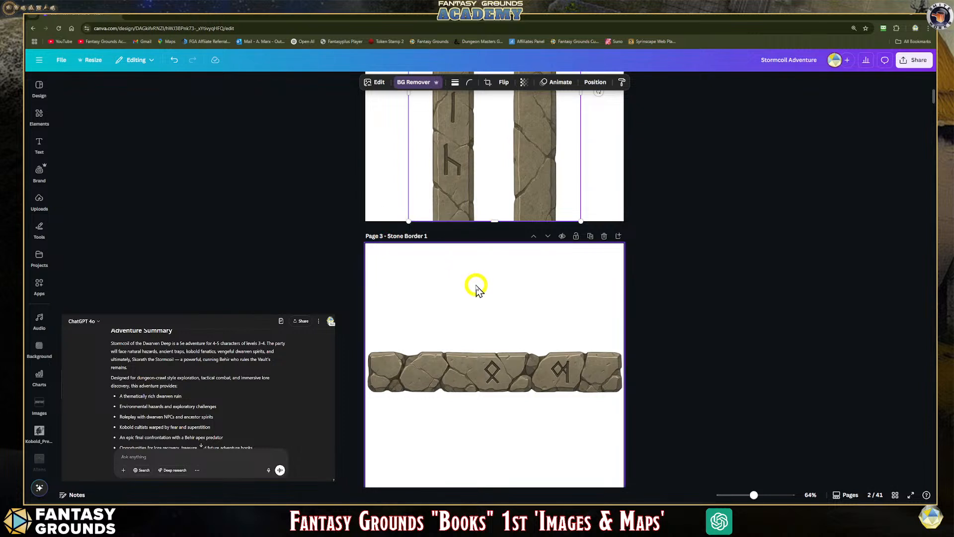
{"action": "left_click", "coordinate": [484, 322]}
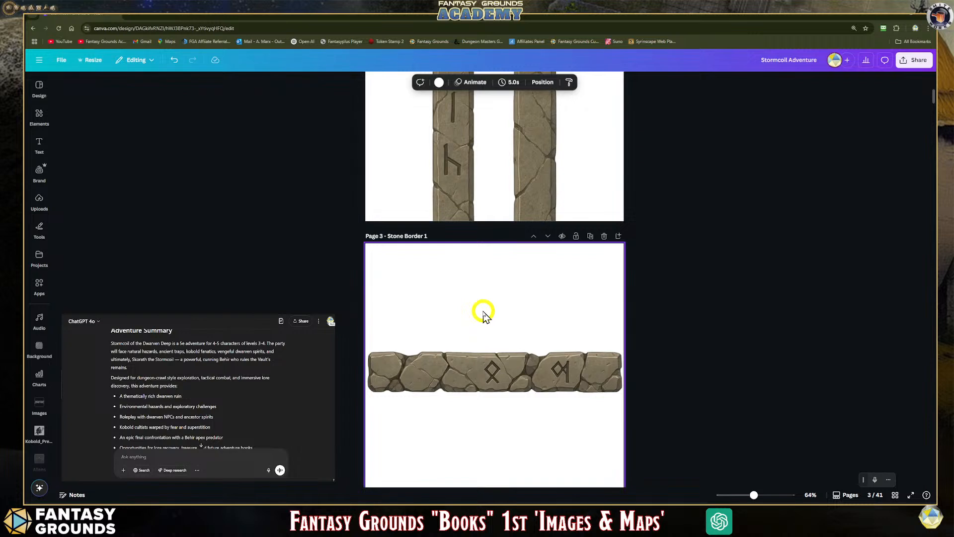
Step: Select the images on the Stone Border 2 and Stone Border 3 pages and check their separated borders
{"action": "scroll", "coordinate": [525, 327], "scroll_direction": "down", "scroll_amount": 4}
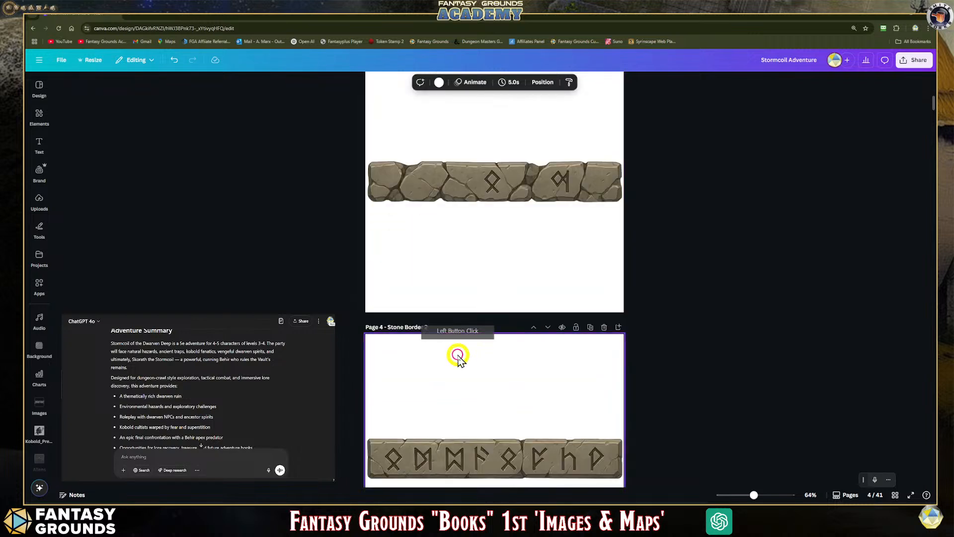
{"action": "scroll", "coordinate": [486, 366], "scroll_direction": "down", "scroll_amount": 2}
{"action": "scroll", "coordinate": [486, 363], "scroll_direction": "down", "scroll_amount": 1}
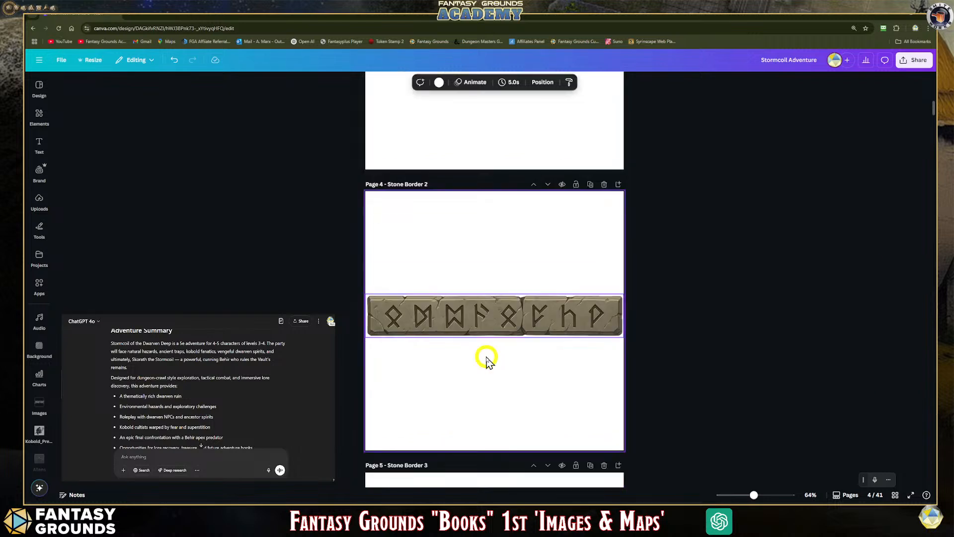
{"action": "left_click", "coordinate": [473, 313]}
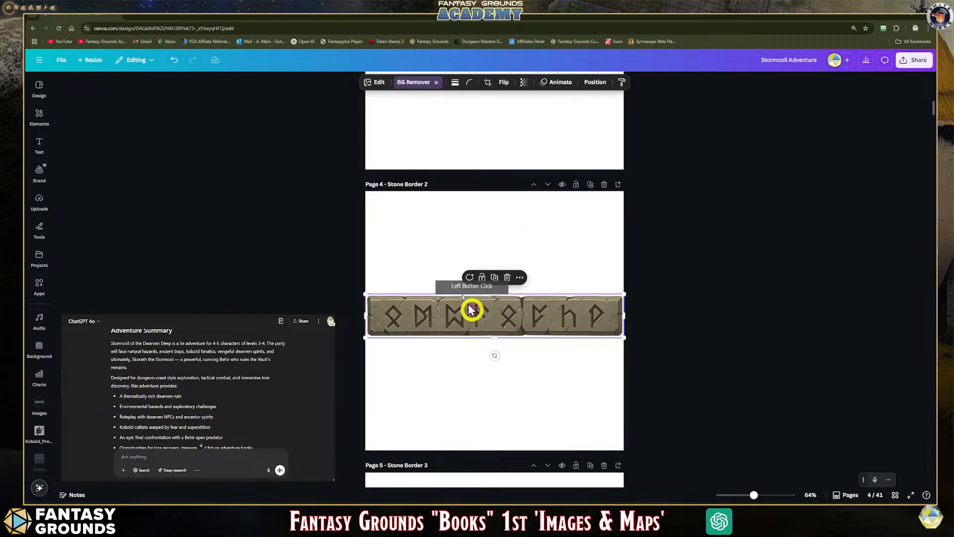
{"action": "scroll", "coordinate": [489, 293], "scroll_direction": "down", "scroll_amount": 5}
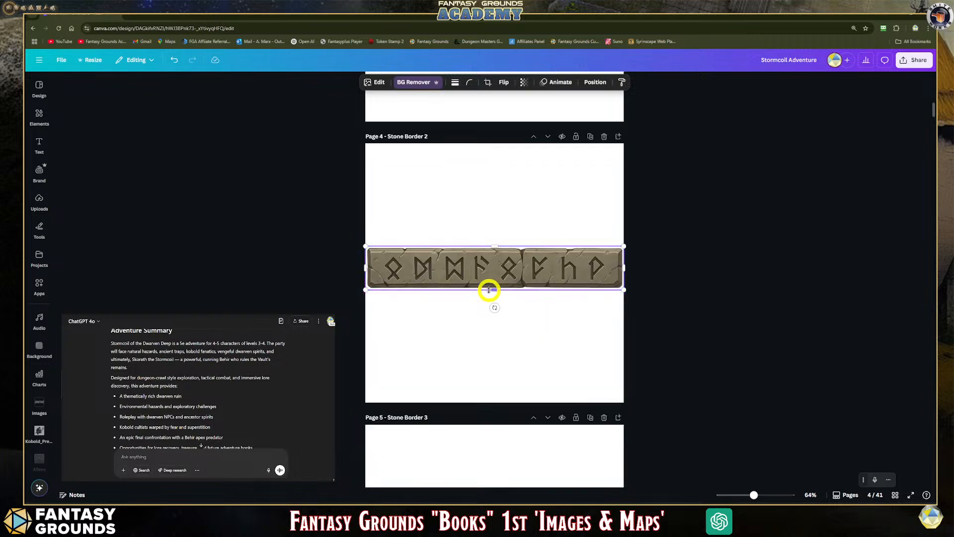
{"action": "left_click", "coordinate": [475, 305]}
{"action": "left_click", "coordinate": [468, 355]}
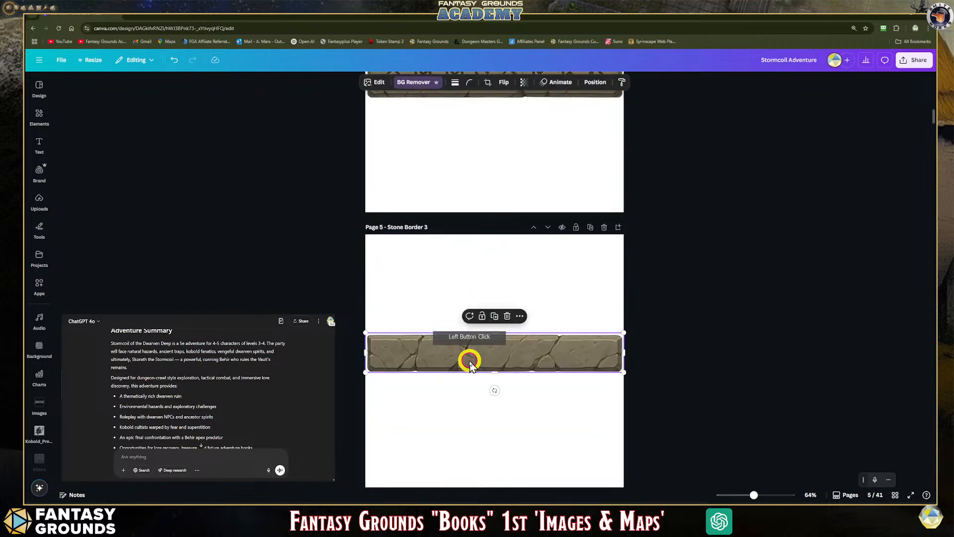
Step: Review the Stone Border 4 to 6 pages and the handouts through Handout 06_Dwarven Gate
{"action": "scroll", "coordinate": [481, 323], "scroll_direction": "down", "scroll_amount": 8}
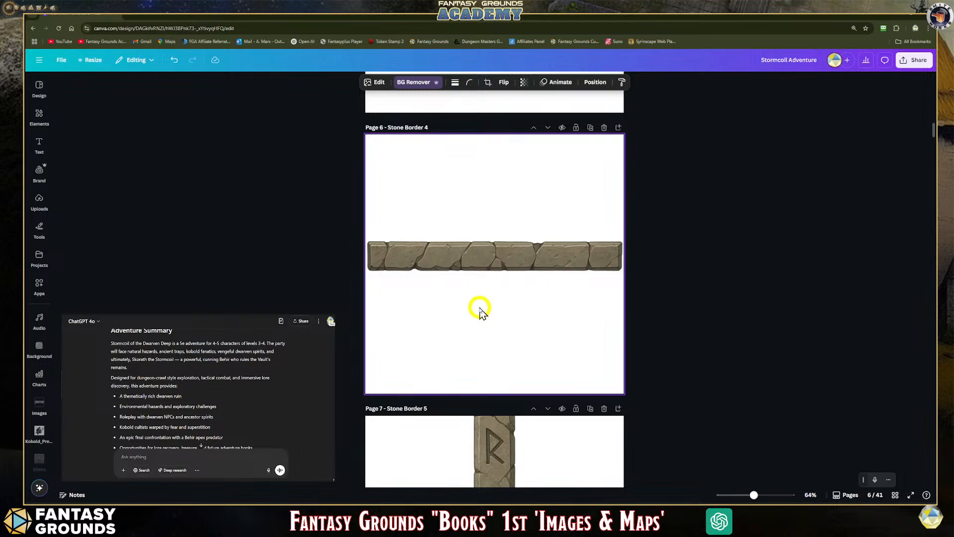
{"action": "scroll", "coordinate": [481, 311], "scroll_direction": "down", "scroll_amount": 12}
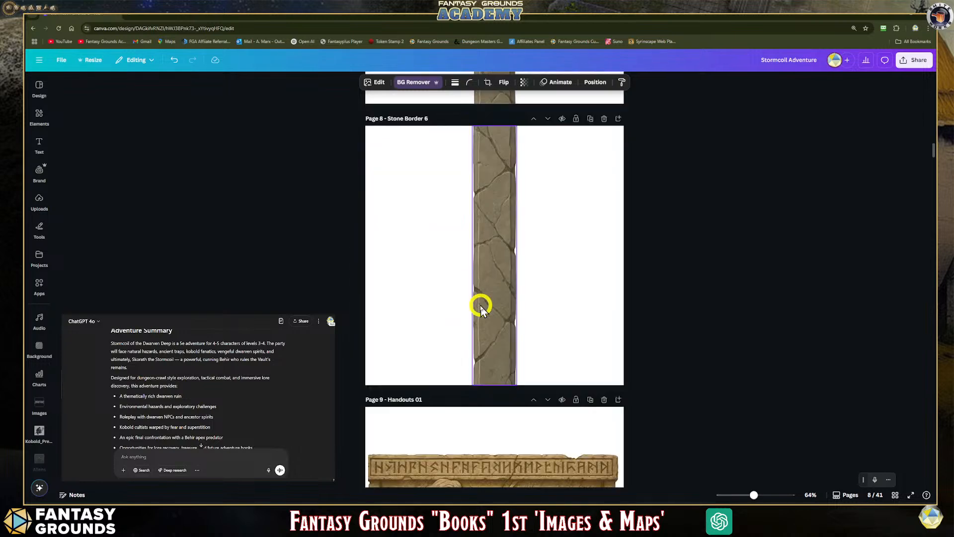
{"action": "scroll", "coordinate": [482, 309], "scroll_direction": "down", "scroll_amount": 5}
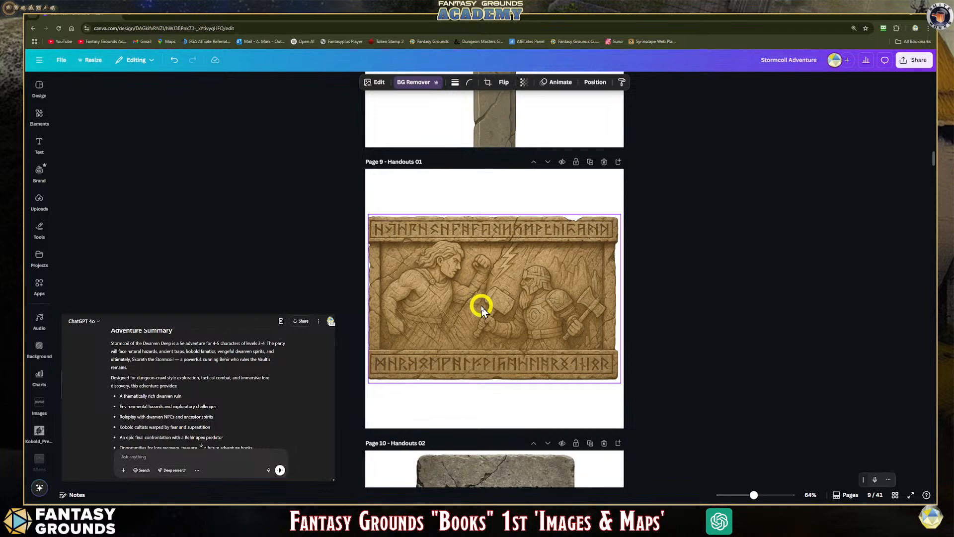
{"action": "scroll", "coordinate": [508, 322], "scroll_direction": "down", "scroll_amount": 10}
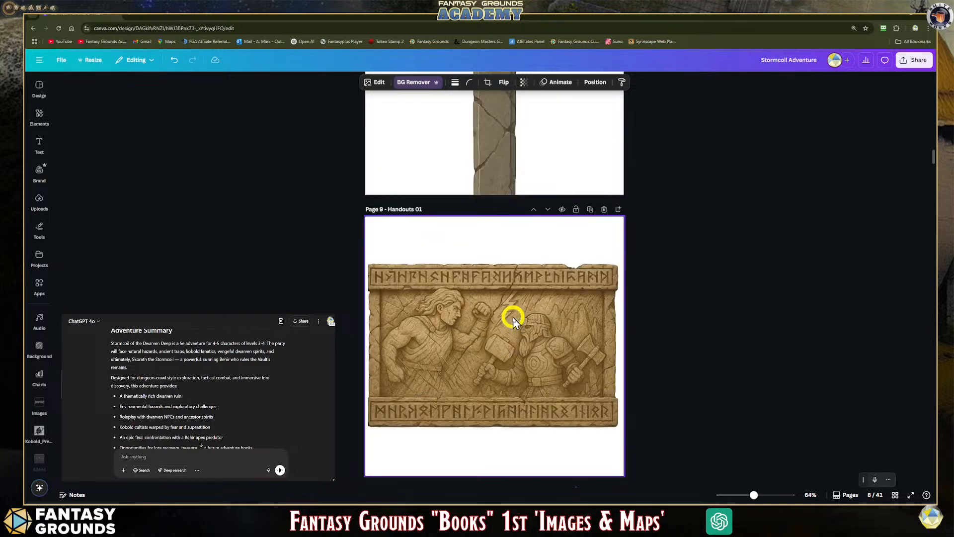
{"action": "scroll", "coordinate": [513, 321], "scroll_direction": "down", "scroll_amount": 15}
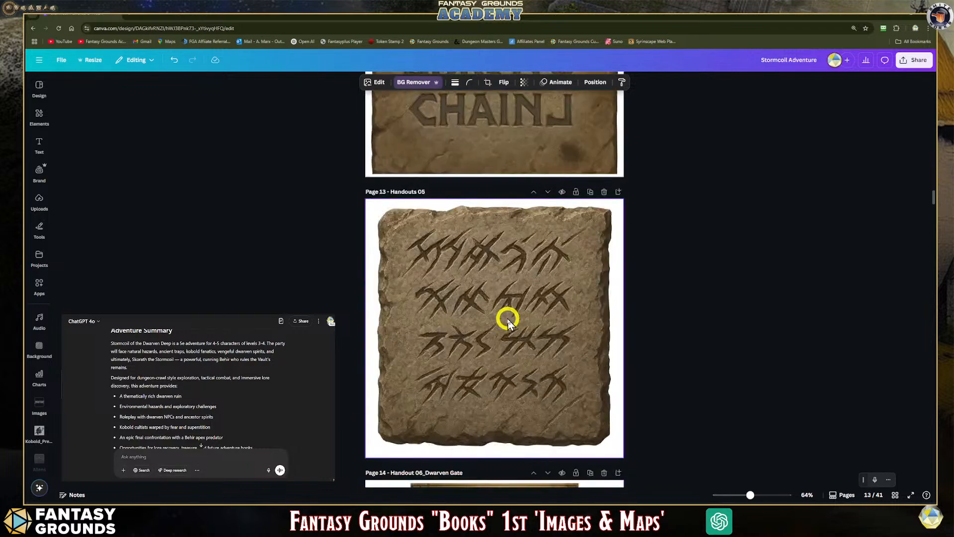
{"action": "scroll", "coordinate": [298, 408], "scroll_direction": "down", "scroll_amount": 10}
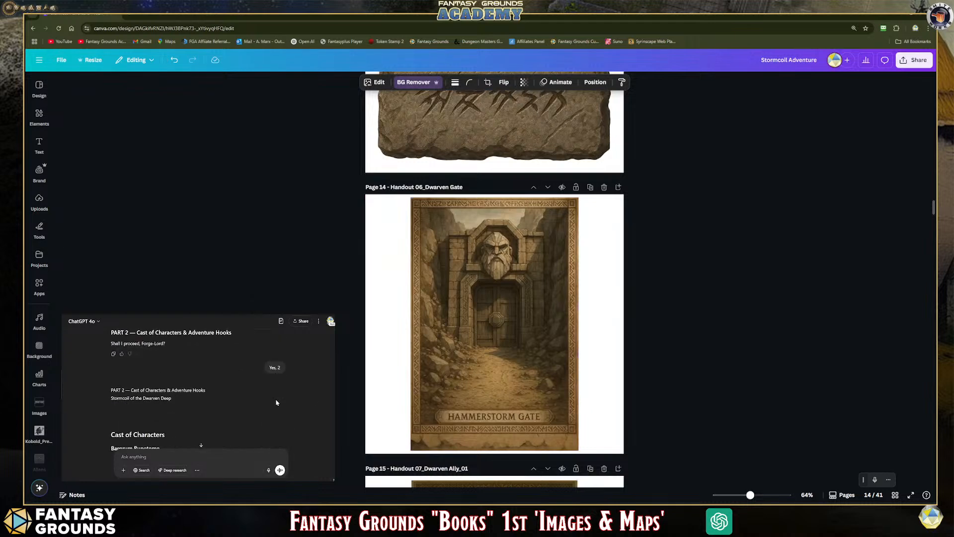
Step: Switch to the ChatGPT conversation and look through the Stormcoil adventure's parts, stat blocks, lore and created images
{"action": "key", "text": "Down"}
{"action": "key", "text": "Down"}
{"action": "key", "text": "Down"}
{"action": "key", "text": "Down"}
{"action": "key", "text": "Down"}
{"action": "key", "text": "Down"}
{"action": "key", "text": "Down"}
{"action": "key", "text": "Down"}
{"action": "key", "text": "Down"}
{"action": "key", "text": "Down"}
{"action": "key", "text": "Down"}
{"action": "key", "text": "Down"}
{"action": "key", "text": "Down"}
{"action": "key", "text": "Down"}
{"action": "key", "text": "Down"}
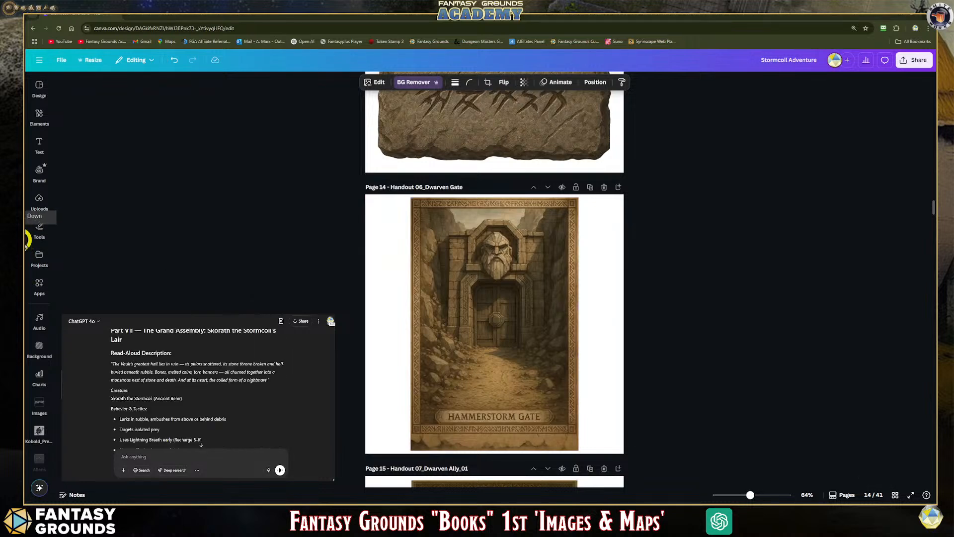
{"action": "key", "text": "Down"}
{"action": "key", "text": "Down"}
{"action": "key", "text": "Down"}
{"action": "key", "text": "Down"}
{"action": "key", "text": "Down"}
{"action": "key", "text": "Down"}
{"action": "key", "text": "Down"}
{"action": "key", "text": "Down"}
{"action": "key", "text": "Down"}
{"action": "key", "text": "Down"}
{"action": "key", "text": "Down"}
{"action": "key", "text": "Down"}
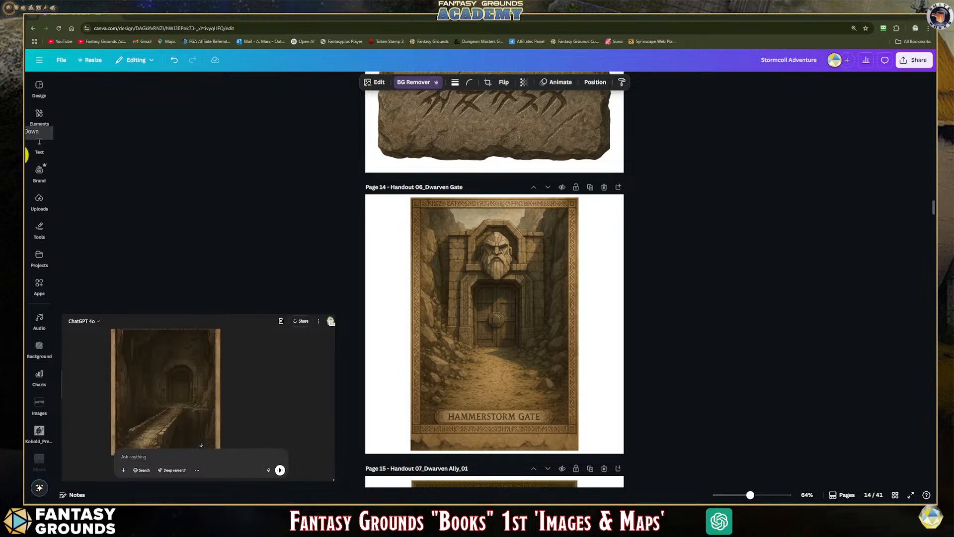
{"action": "key", "text": "Down"}
{"action": "key", "text": "Down"}
{"action": "key", "text": "Down"}
{"action": "key", "text": "Down"}
{"action": "key", "text": "Down"}
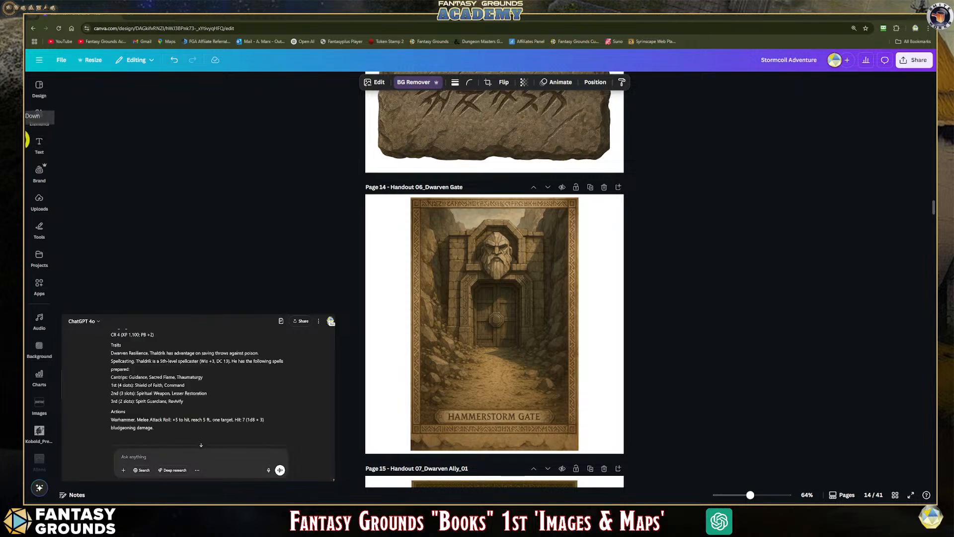
{"action": "key", "text": "Down"}
{"action": "key", "text": "Down"}
{"action": "key", "text": "Down"}
{"action": "key", "text": "Down"}
{"action": "key", "text": "Down"}
{"action": "key", "text": "Down"}
{"action": "key", "text": "Down"}
{"action": "key", "text": "Down"}
{"action": "key", "text": "Down"}
{"action": "key", "text": "Down"}
{"action": "key", "text": "Down"}
{"action": "key", "text": "Down"}
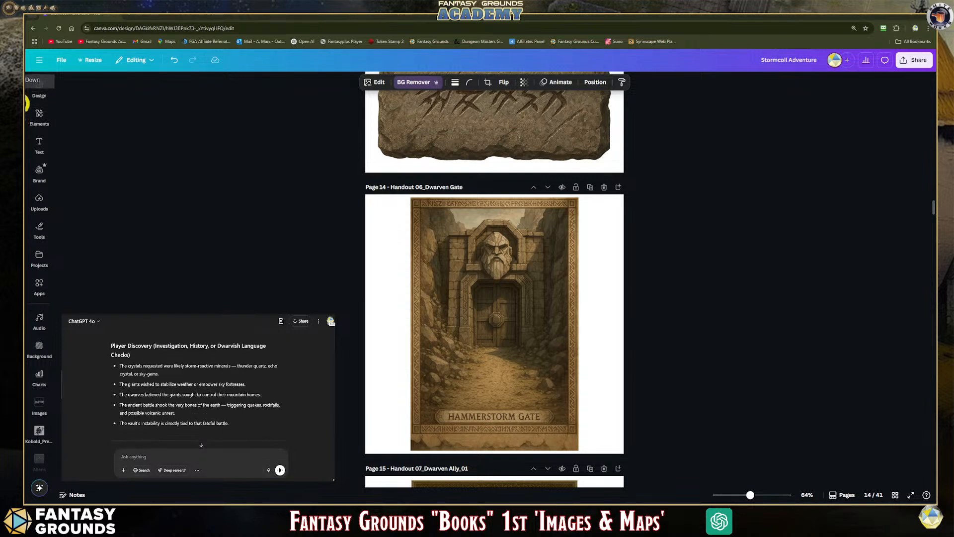
{"action": "left_click_drag", "start_coordinate": [22, 103], "coordinate": [26, 131]}
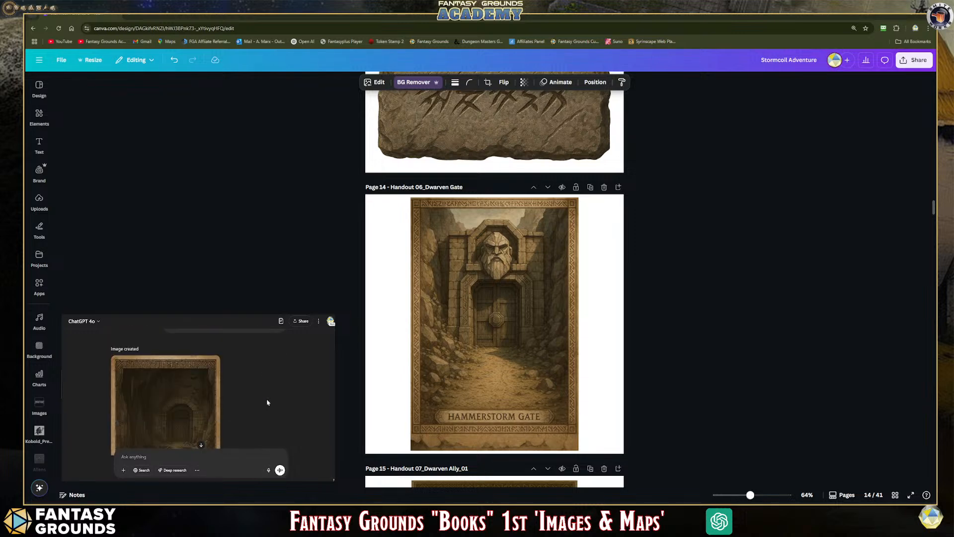
Step: Look through the ChatGPT conversation's created maps and creature images, the adventure summary, the travel and Outer Vault sections, and the token art
{"action": "scroll", "coordinate": [267, 403], "scroll_direction": "down", "scroll_amount": 5}
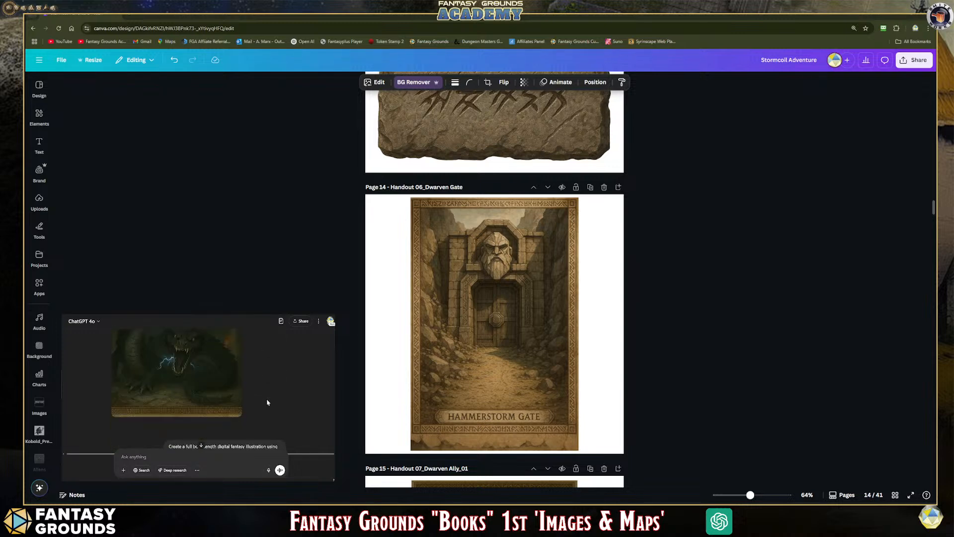
{"action": "scroll", "coordinate": [268, 403], "scroll_direction": "down", "scroll_amount": 10}
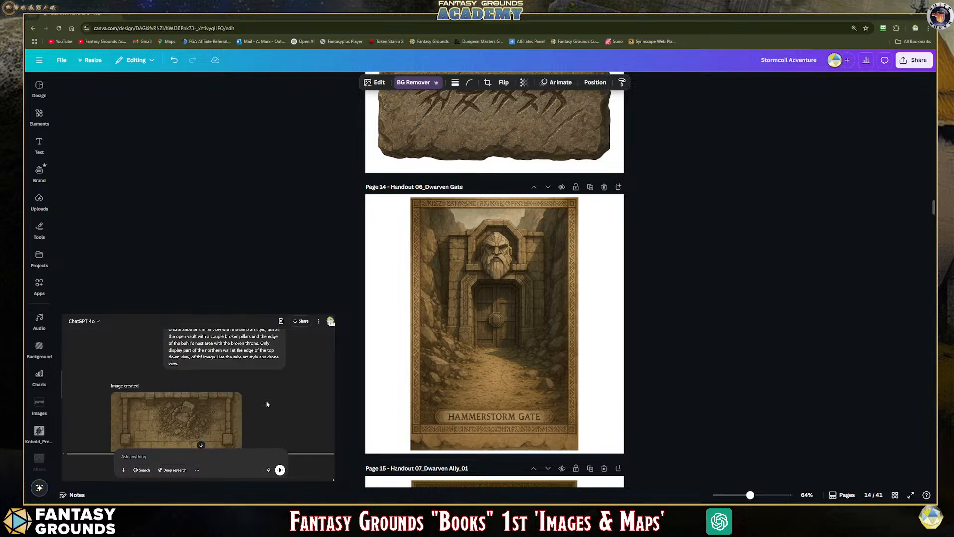
{"action": "scroll", "coordinate": [267, 404], "scroll_direction": "down", "scroll_amount": 3}
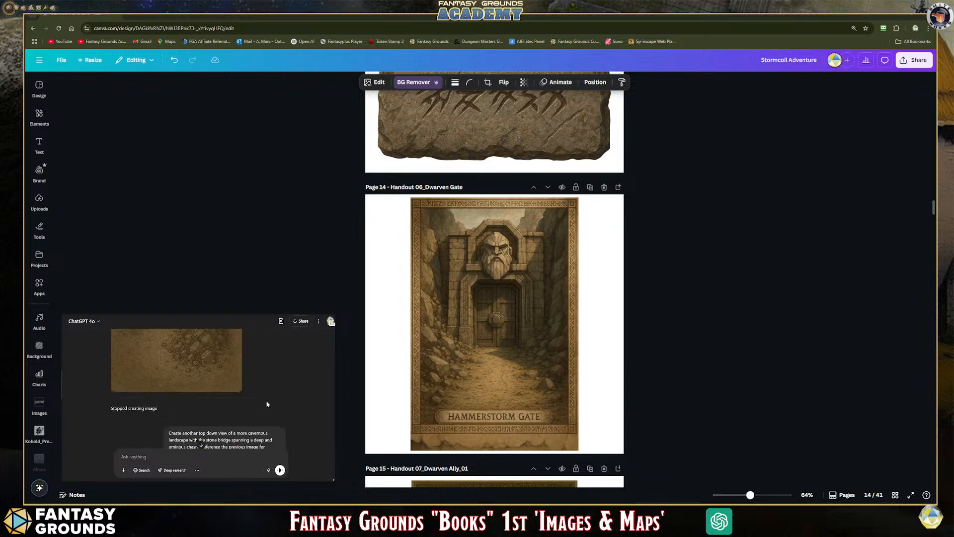
{"action": "scroll", "coordinate": [267, 405], "scroll_direction": "down", "scroll_amount": 15}
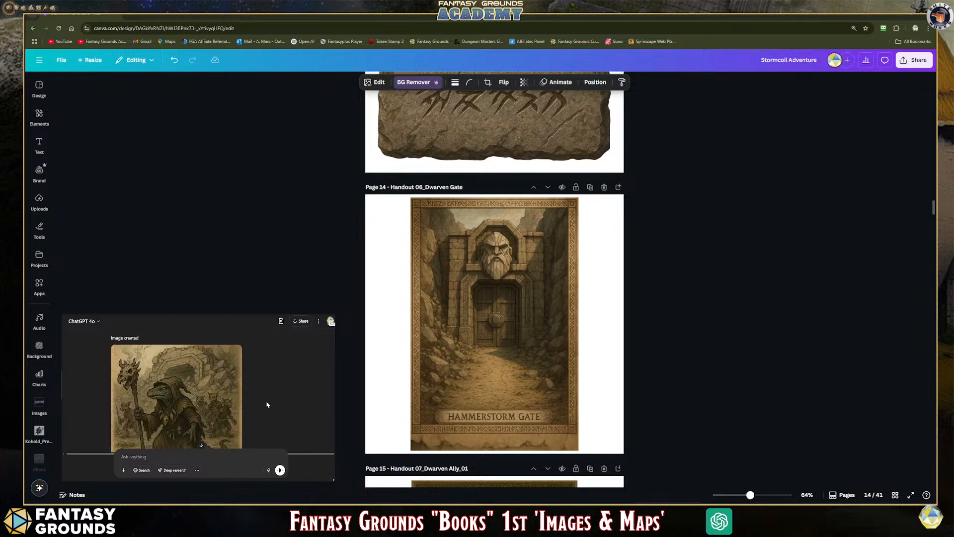
{"action": "scroll", "coordinate": [267, 404], "scroll_direction": "down", "scroll_amount": 20}
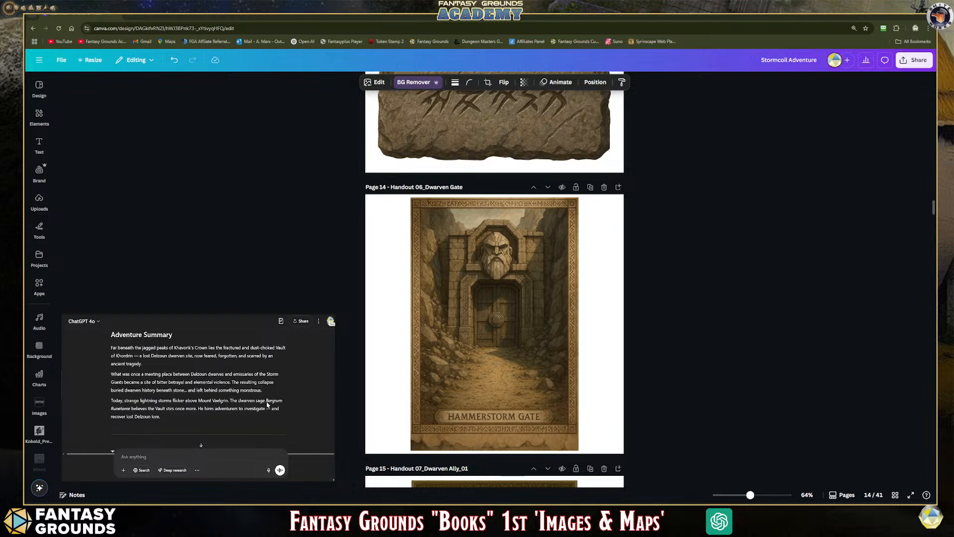
{"action": "scroll", "coordinate": [267, 404], "scroll_direction": "down", "scroll_amount": 10}
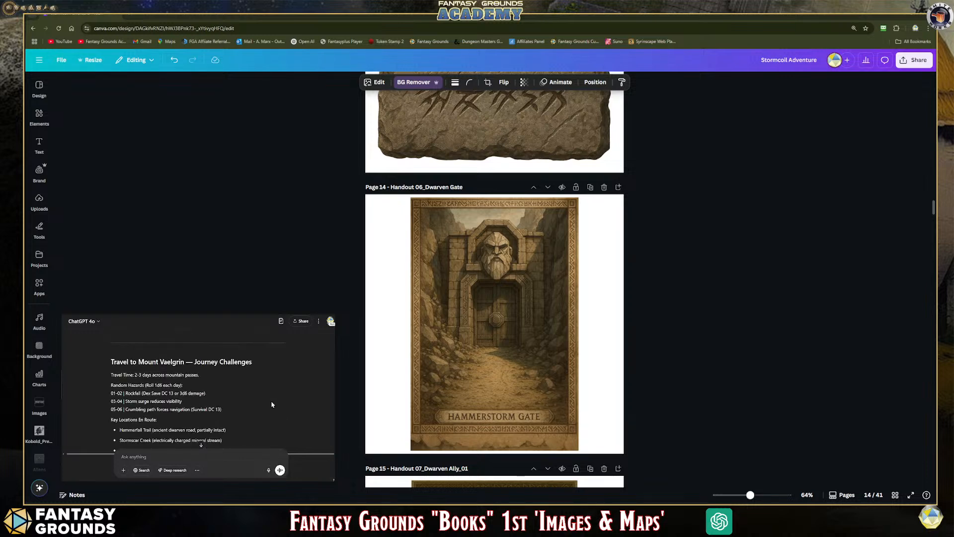
{"action": "scroll", "coordinate": [296, 405], "scroll_direction": "down", "scroll_amount": 20}
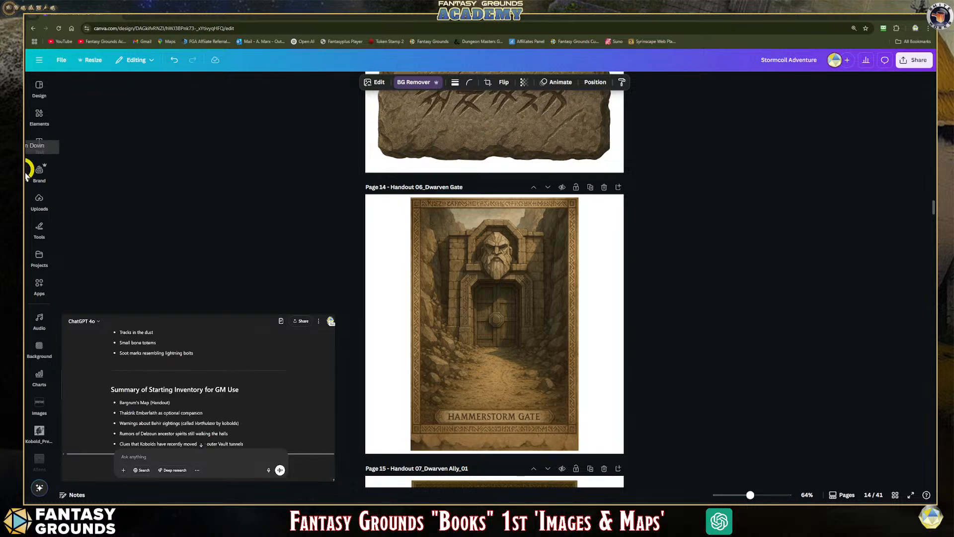
{"action": "scroll", "coordinate": [297, 405], "scroll_direction": "down", "scroll_amount": 3}
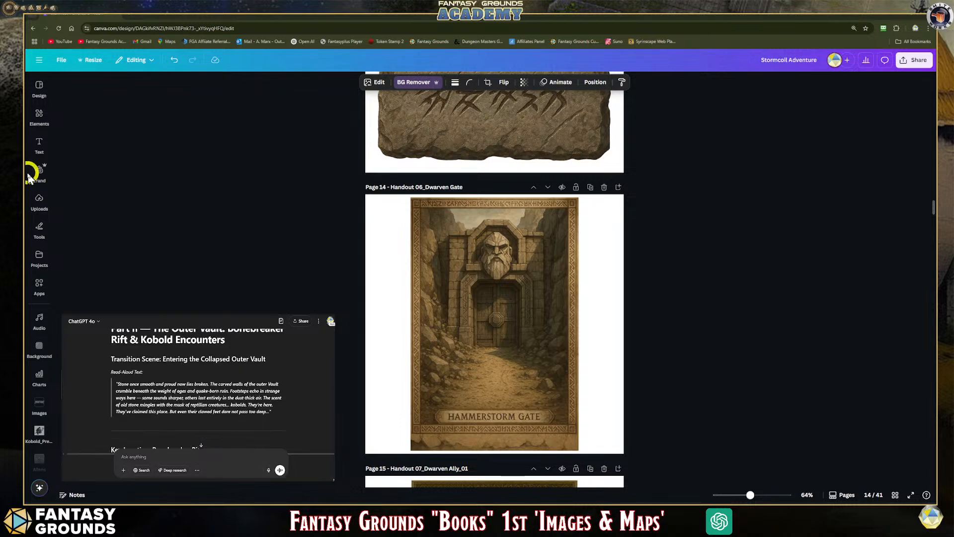
{"action": "left_click_drag", "start_coordinate": [26, 176], "coordinate": [29, 206]}
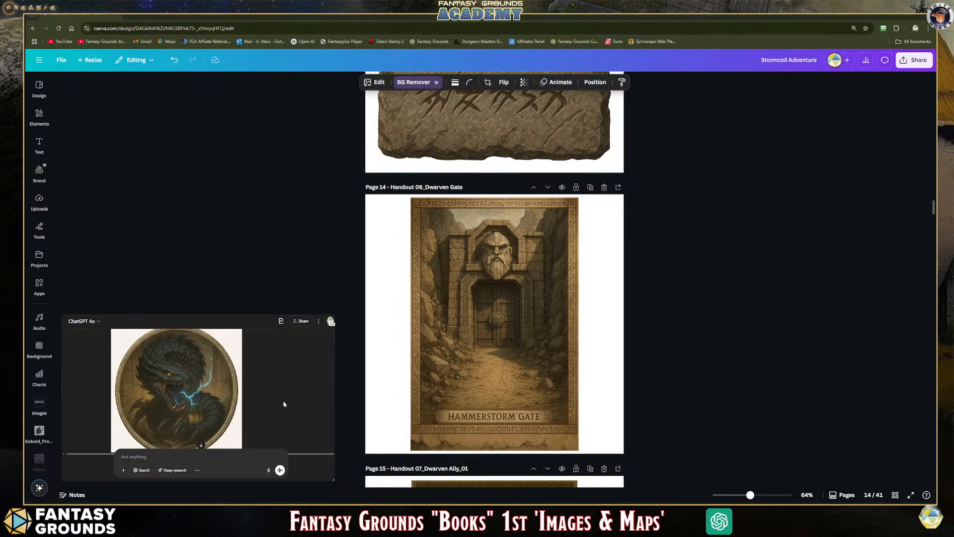
Step: Find the Stormcoil of the Dwarven Deep cover image in the ChatGPT conversation and copy it
{"action": "scroll", "coordinate": [283, 403], "scroll_direction": "up", "scroll_amount": 8}
{"action": "scroll", "coordinate": [283, 402], "scroll_direction": "up", "scroll_amount": 10}
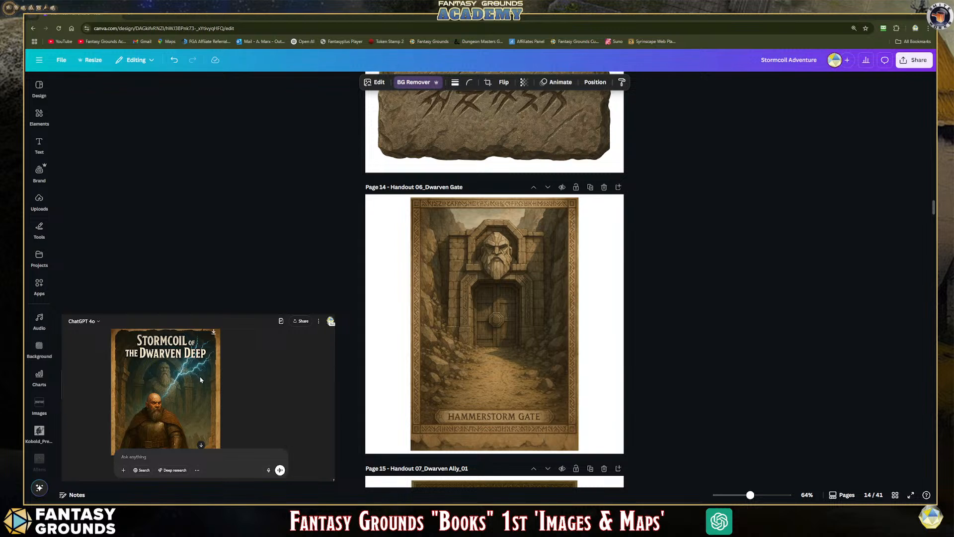
{"action": "scroll", "coordinate": [195, 392], "scroll_direction": "down", "scroll_amount": 2}
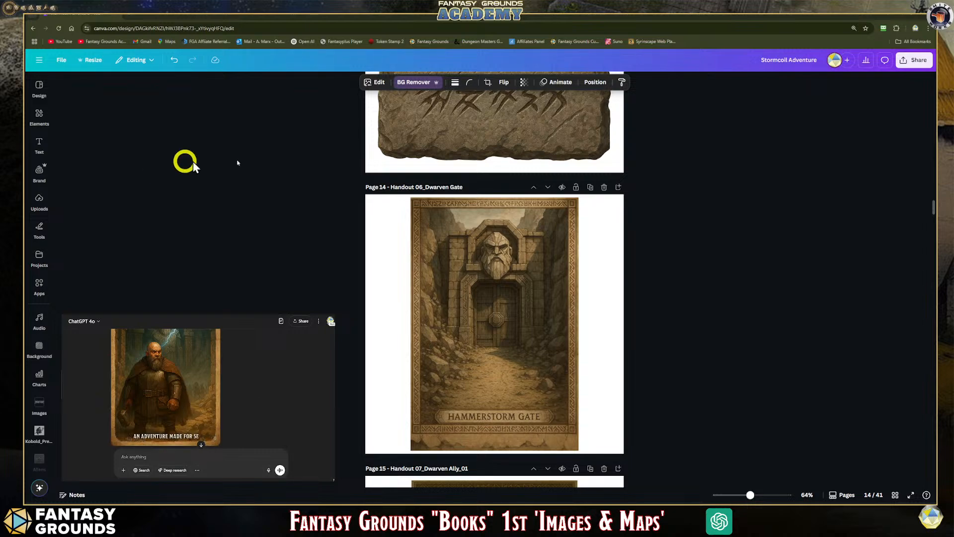
{"action": "scroll", "coordinate": [532, 309], "scroll_direction": "down", "scroll_amount": 8}
Step: In Canva, duplicate the Stone Border 6 page and delete the stone border image from the copy
{"action": "scroll", "coordinate": [535, 311], "scroll_direction": "up", "scroll_amount": 9}
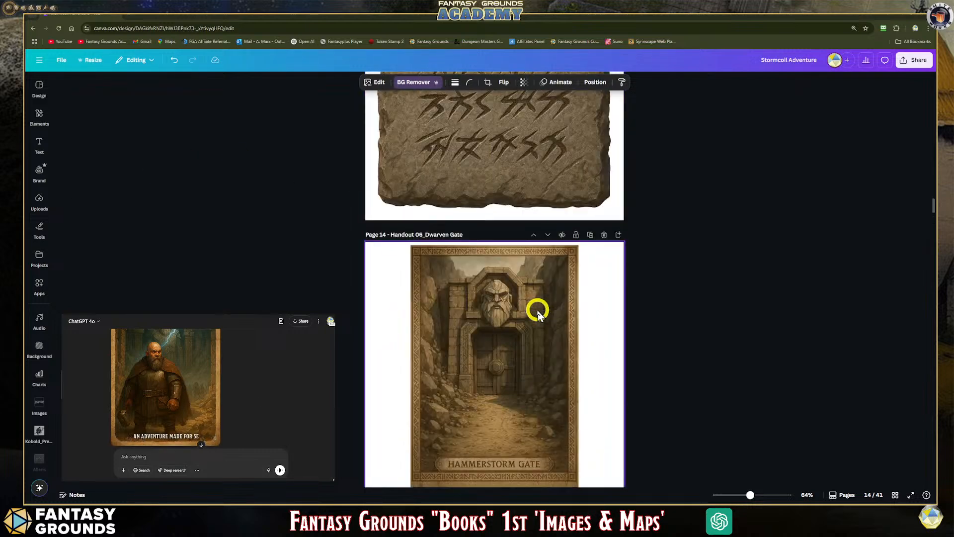
{"action": "scroll", "coordinate": [538, 312], "scroll_direction": "up", "scroll_amount": 20}
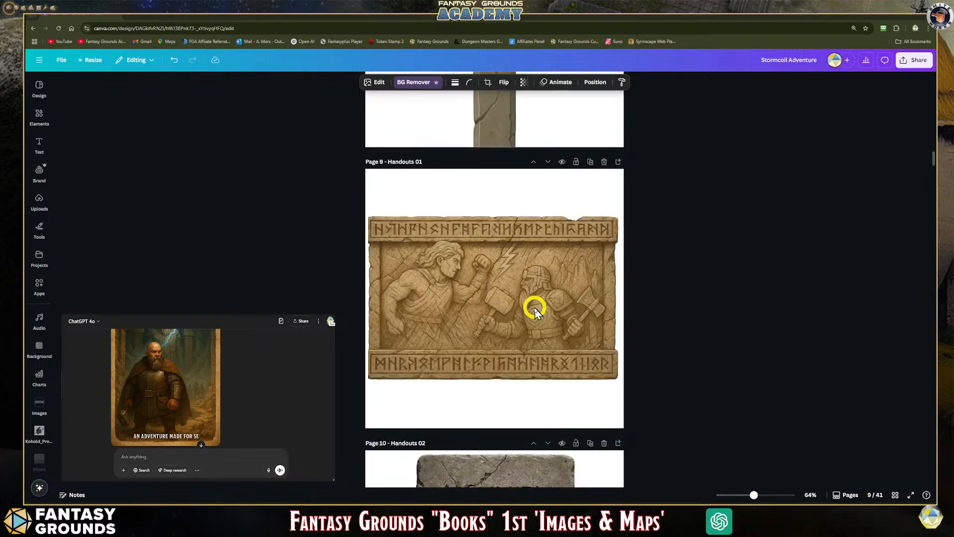
{"action": "scroll", "coordinate": [535, 306], "scroll_direction": "up", "scroll_amount": 2}
{"action": "scroll", "coordinate": [477, 300], "scroll_direction": "up", "scroll_amount": 2}
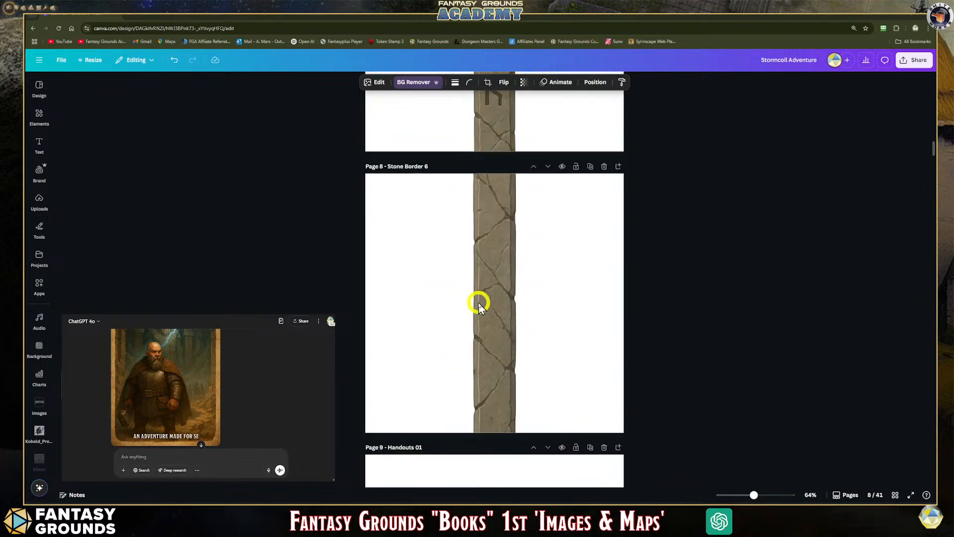
{"action": "scroll", "coordinate": [479, 303], "scroll_direction": "down", "scroll_amount": 1}
{"action": "scroll", "coordinate": [581, 328], "scroll_direction": "up", "scroll_amount": 2}
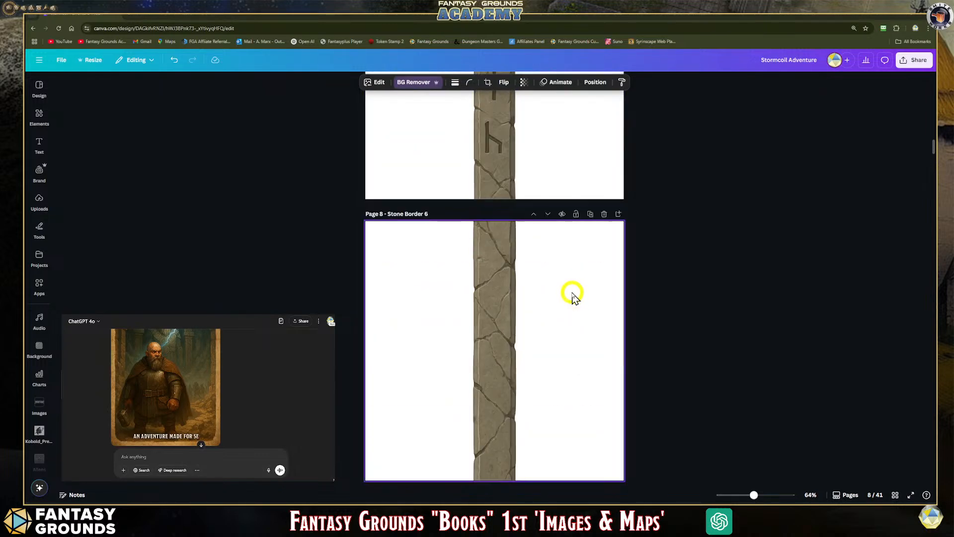
{"action": "left_click", "coordinate": [591, 214]}
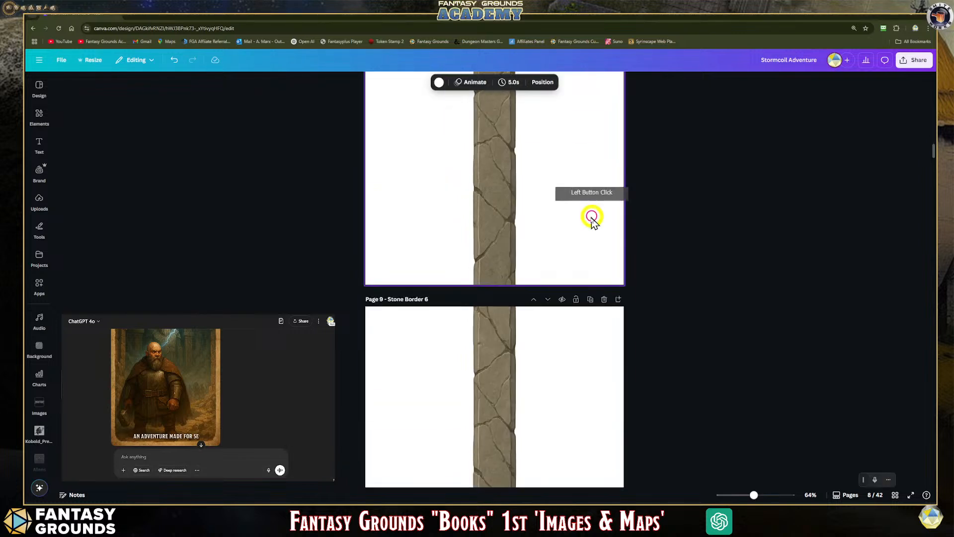
{"action": "left_click", "coordinate": [498, 272]}
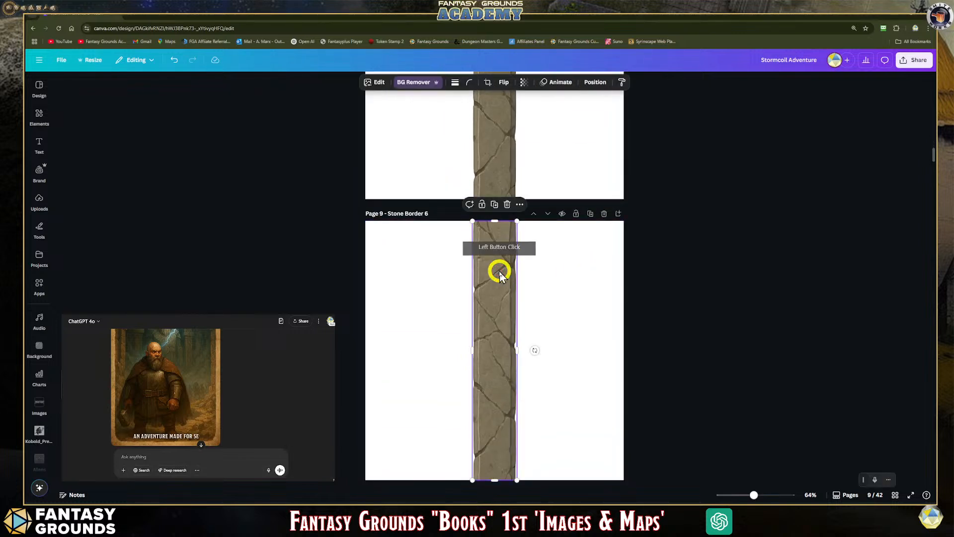
{"action": "key", "text": "Delete"}
Step: Paste the Stormcoil of the Dwarven Deep cover onto the blank page and rename the page Front_Cover
{"action": "left_click", "coordinate": [494, 285]}
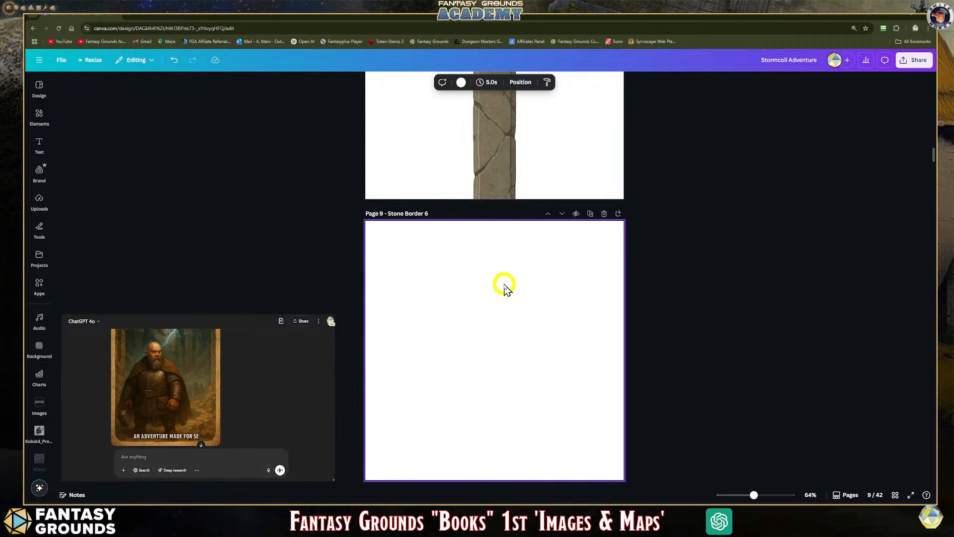
{"action": "key", "text": "ctrl+v"}
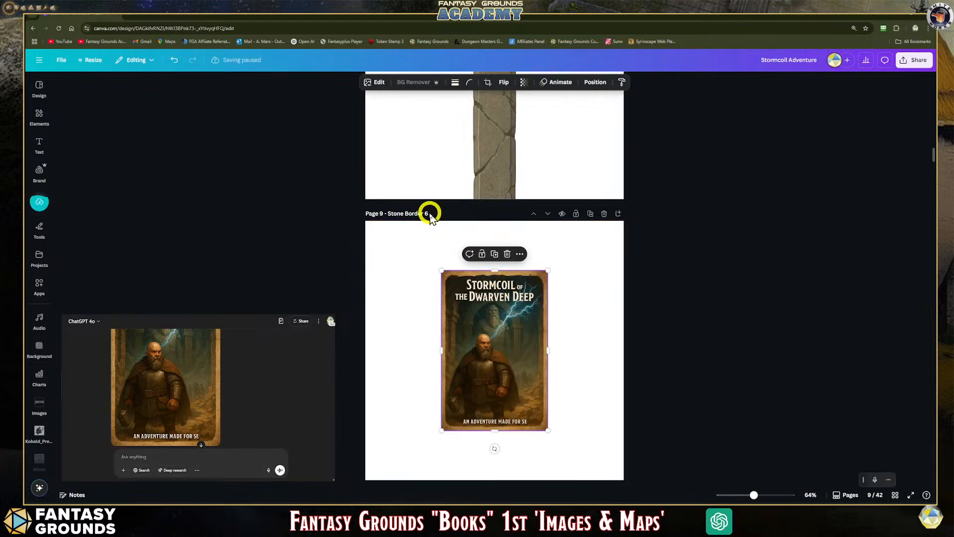
{"action": "left_click_drag", "start_coordinate": [426, 213], "coordinate": [389, 214]}
{"action": "type", "text": "Fron"}
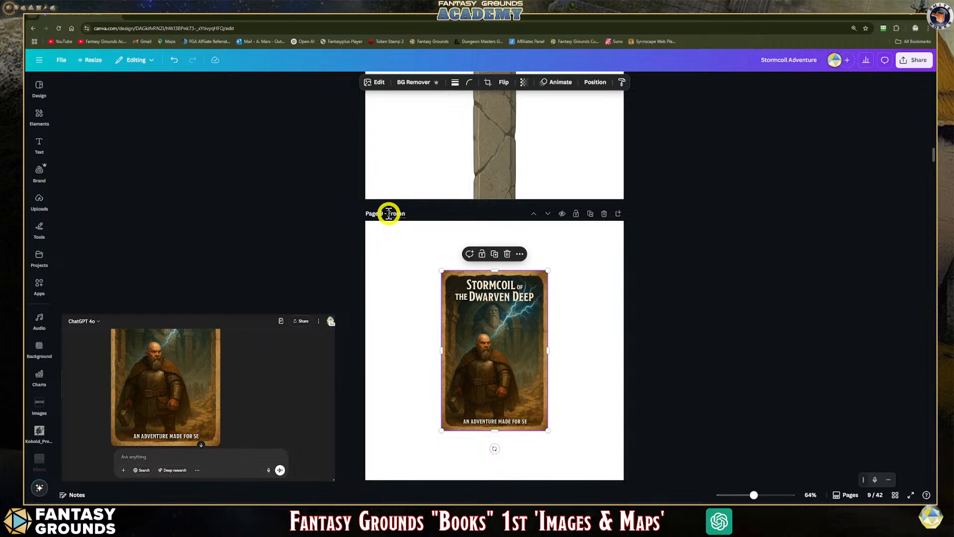
{"action": "key", "text": "BackSpace"}
{"action": "type", "text": "nt Cover"}
{"action": "left_click", "coordinate": [411, 225]}
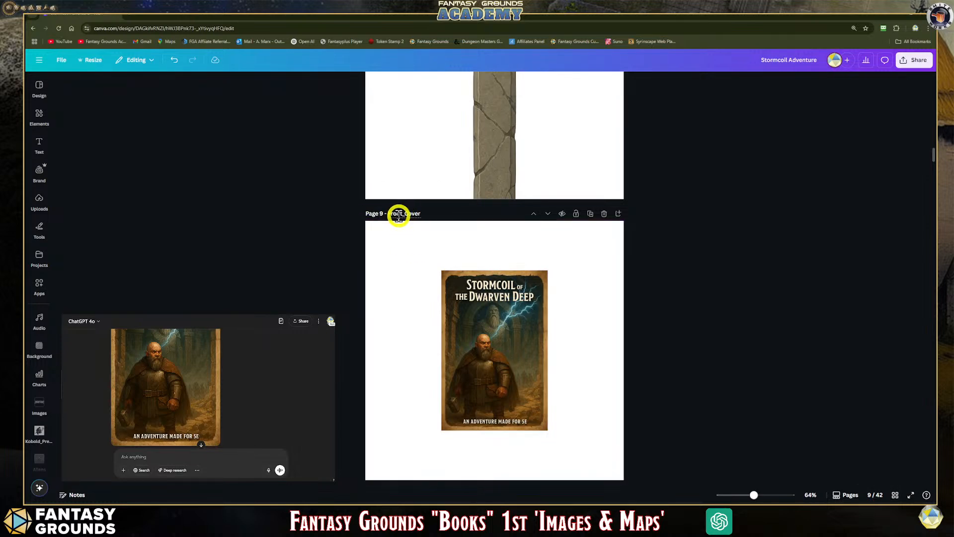
Step: Enlarge the cover image on the Front_Cover page to about 667 by 1,002, nearly full page height, and centre it
{"action": "scroll", "coordinate": [431, 273], "scroll_direction": "down", "scroll_amount": 5}
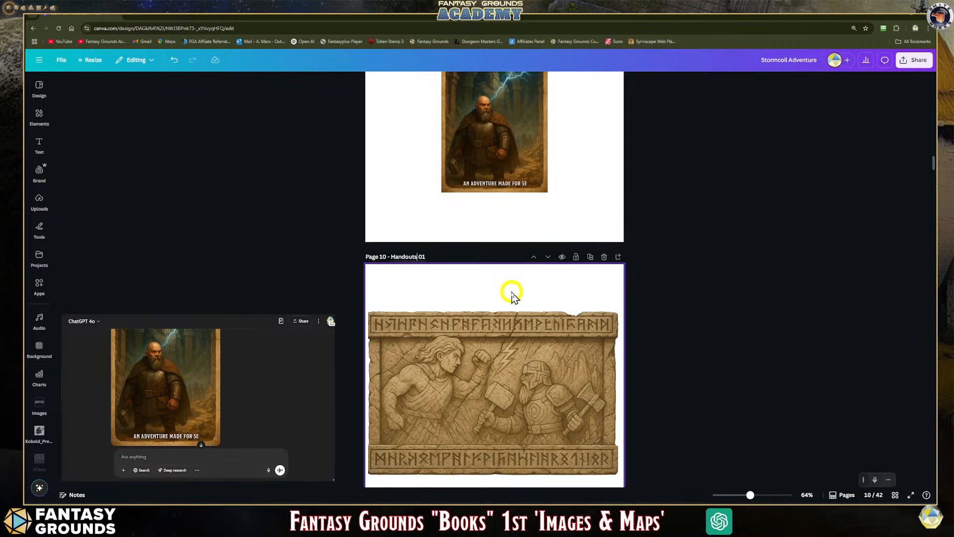
{"action": "scroll", "coordinate": [511, 291], "scroll_direction": "down", "scroll_amount": 1}
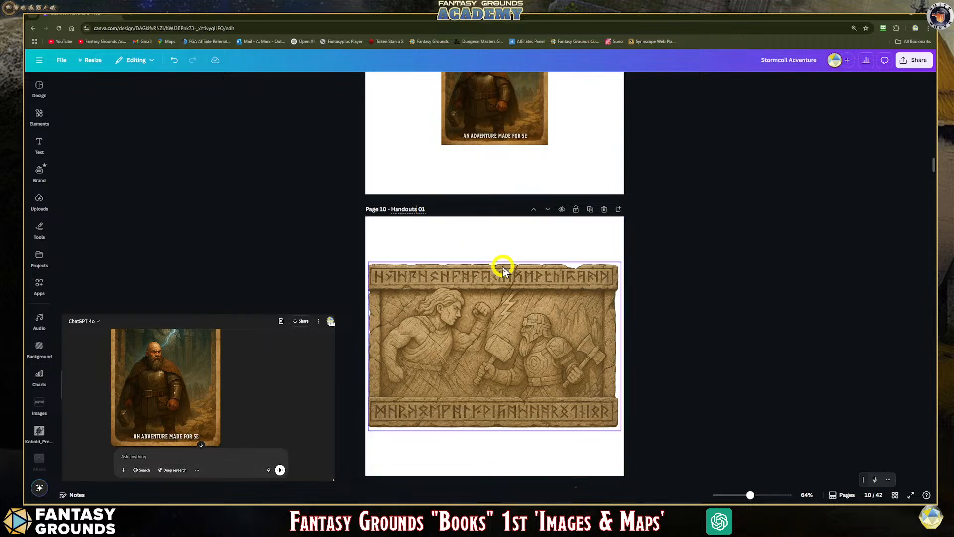
{"action": "scroll", "coordinate": [502, 266], "scroll_direction": "up", "scroll_amount": 5}
{"action": "left_click_drag", "start_coordinate": [496, 263], "coordinate": [449, 218]}
{"action": "left_click_drag", "start_coordinate": [507, 340], "coordinate": [570, 416]}
{"action": "left_click_drag", "start_coordinate": [522, 371], "coordinate": [533, 374]}
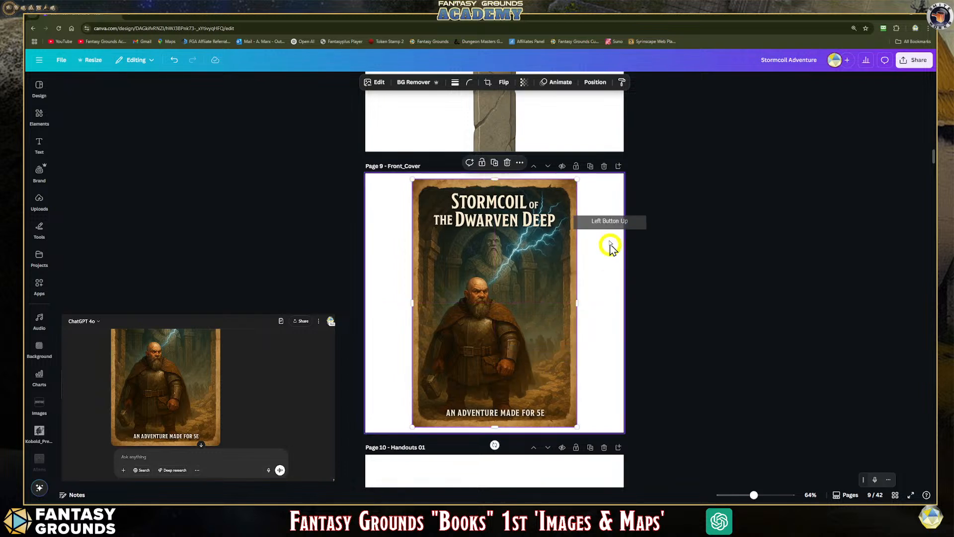
{"action": "left_click_drag", "start_coordinate": [578, 181], "coordinate": [581, 175]}
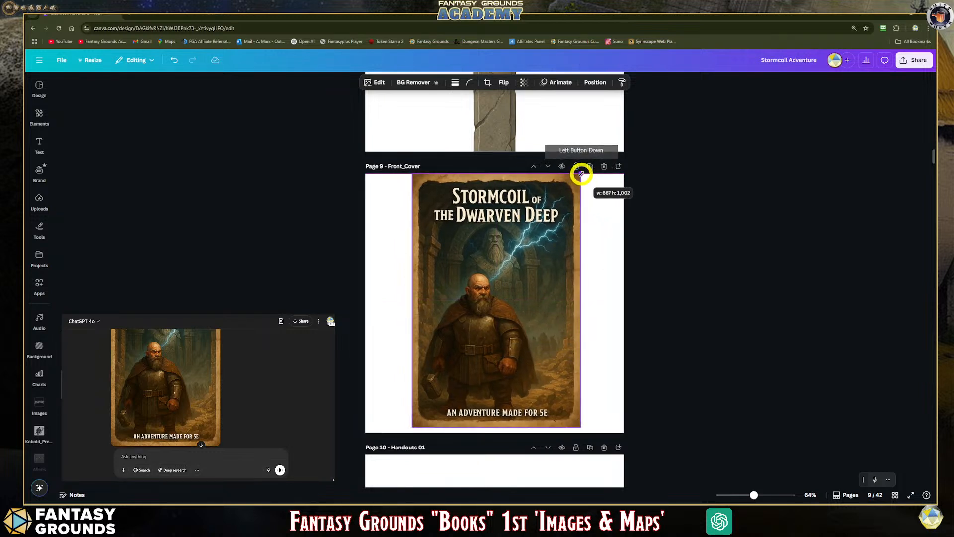
{"action": "left_click_drag", "start_coordinate": [540, 250], "coordinate": [539, 249]}
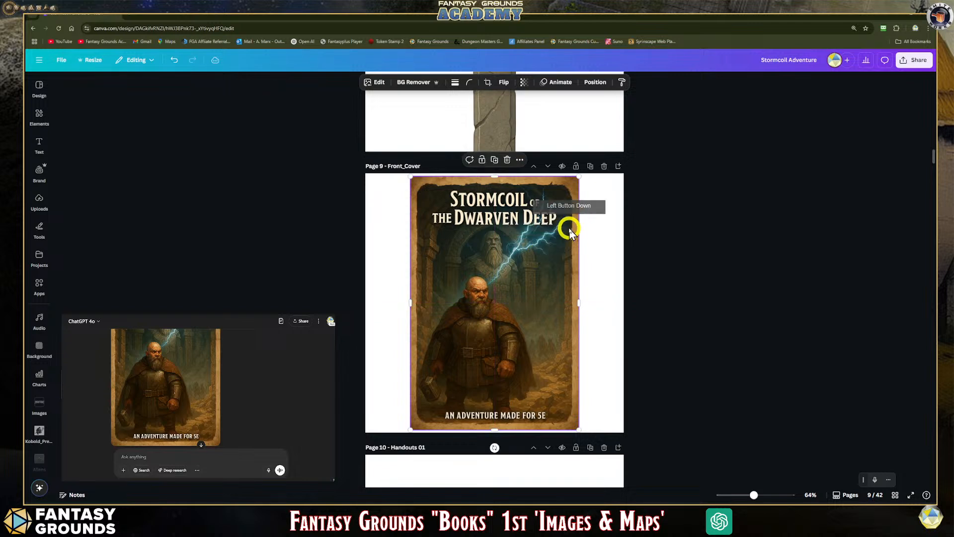
{"action": "left_click_drag", "start_coordinate": [580, 179], "coordinate": [579, 179]}
{"action": "left_click_drag", "start_coordinate": [516, 268], "coordinate": [518, 270]}
{"action": "left_click", "coordinate": [669, 354]}
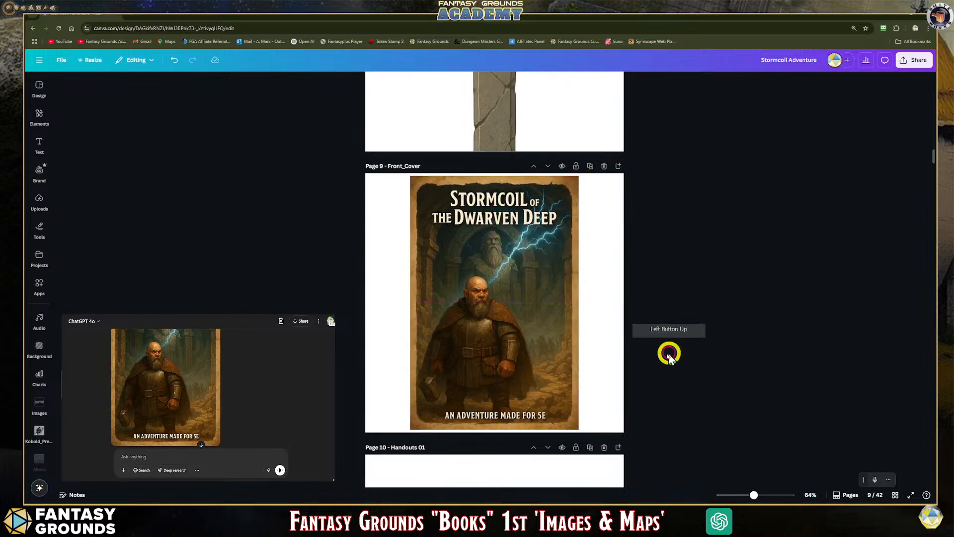
Step: Check the finished Front_Cover page and look for the Delzoun Deep cover image in the ChatGPT conversation
{"action": "scroll", "coordinate": [670, 354], "scroll_direction": "down", "scroll_amount": 1}
{"action": "scroll", "coordinate": [669, 353], "scroll_direction": "up", "scroll_amount": 2}
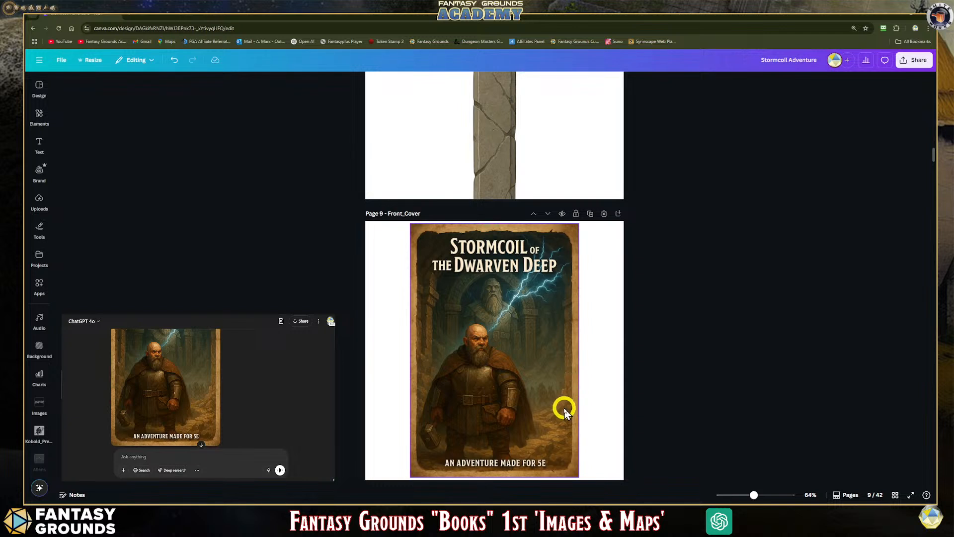
{"action": "scroll", "coordinate": [550, 415], "scroll_direction": "down", "scroll_amount": 1}
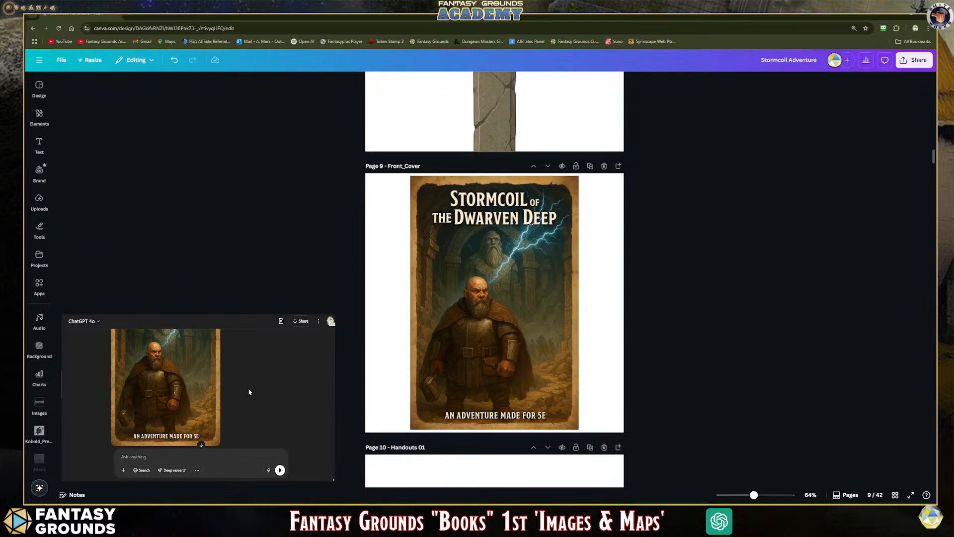
{"action": "scroll", "coordinate": [250, 392], "scroll_direction": "down", "scroll_amount": 4}
{"action": "scroll", "coordinate": [256, 390], "scroll_direction": "up", "scroll_amount": 3}
{"action": "scroll", "coordinate": [256, 391], "scroll_direction": "down", "scroll_amount": 10}
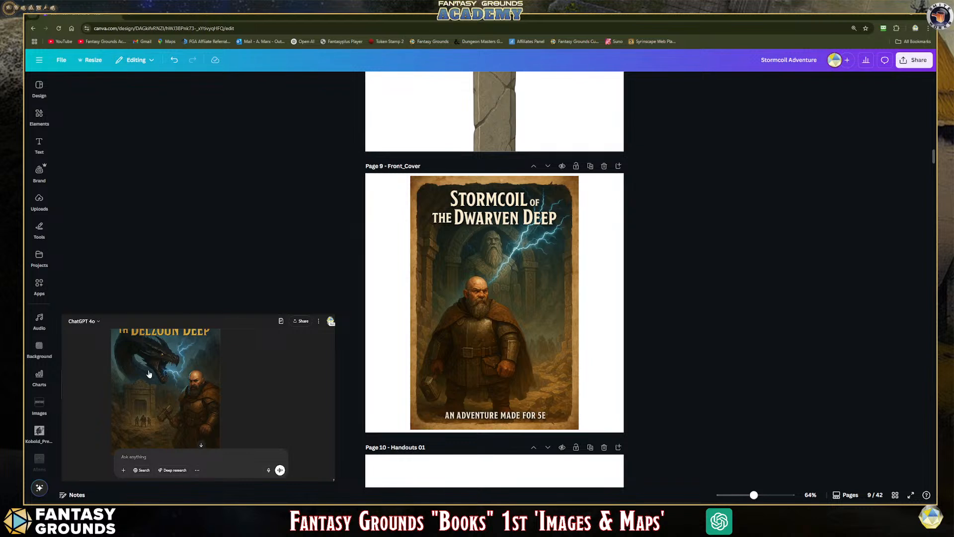
Step: Compare the two generated Stormcoil cover images in the ChatGPT conversation, checking the titles, artwork and the "An Adventure Made for 5E" line
{"action": "scroll", "coordinate": [171, 387], "scroll_direction": "up", "scroll_amount": 2}
{"action": "scroll", "coordinate": [171, 387], "scroll_direction": "down", "scroll_amount": 1}
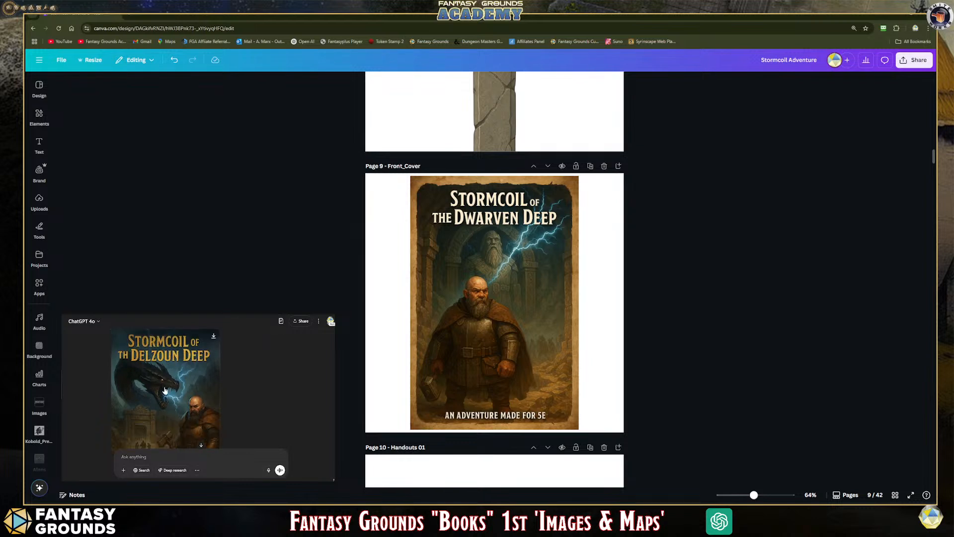
{"action": "scroll", "coordinate": [184, 408], "scroll_direction": "down", "scroll_amount": 1}
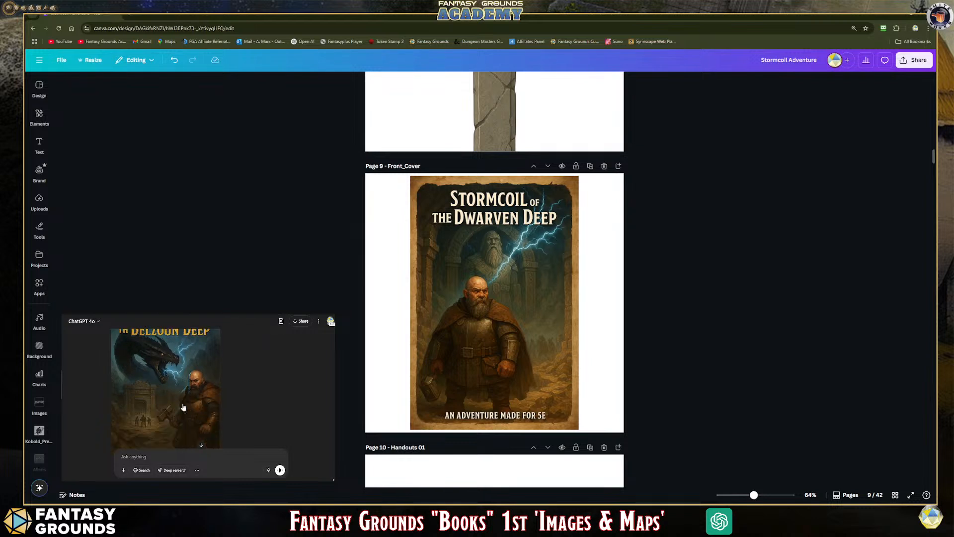
{"action": "scroll", "coordinate": [183, 408], "scroll_direction": "up", "scroll_amount": 2}
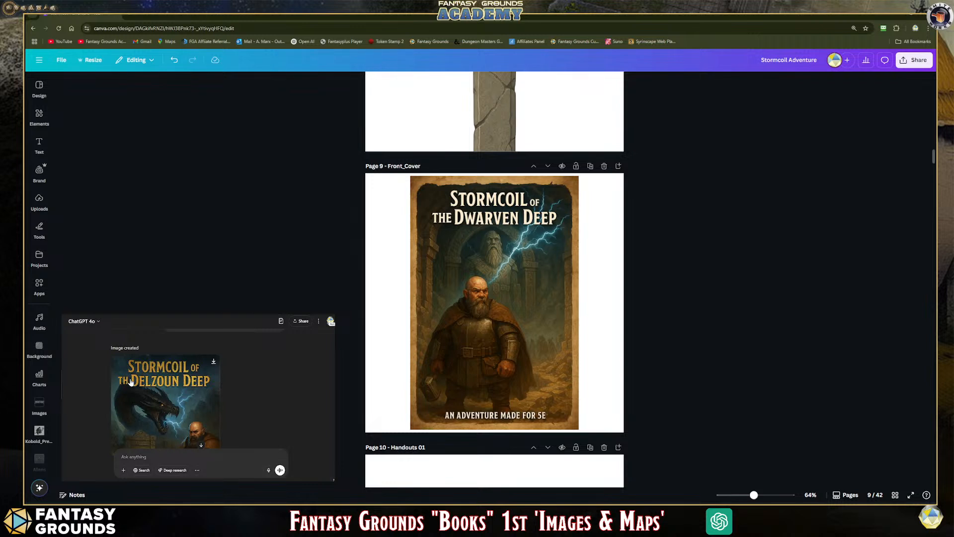
{"action": "scroll", "coordinate": [201, 393], "scroll_direction": "down", "scroll_amount": 4}
{"action": "scroll", "coordinate": [199, 392], "scroll_direction": "down", "scroll_amount": 8}
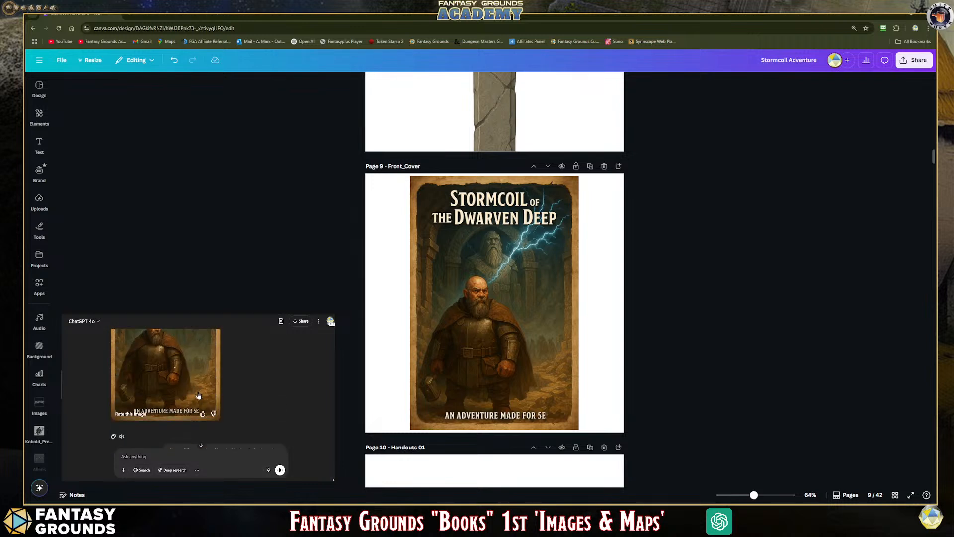
{"action": "scroll", "coordinate": [191, 395], "scroll_direction": "up", "scroll_amount": 4}
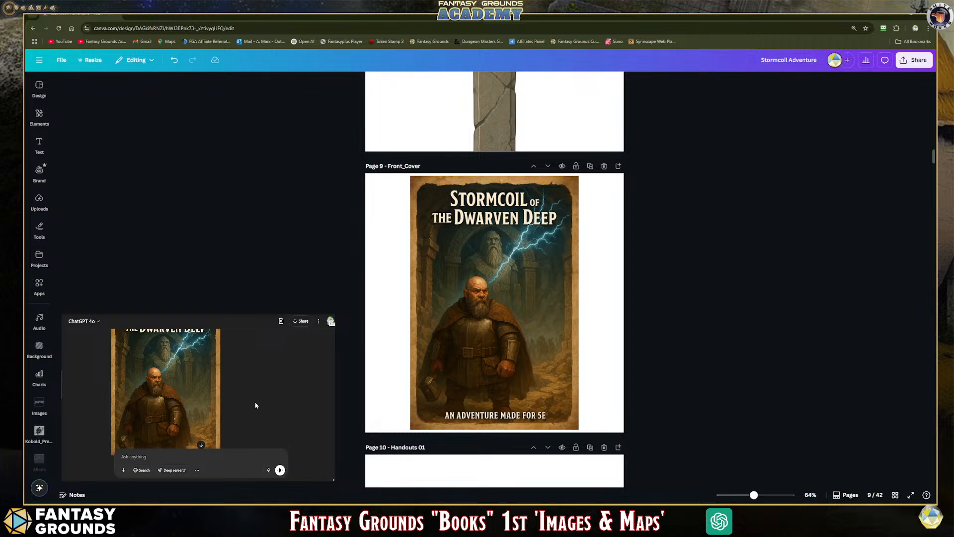
{"action": "scroll", "coordinate": [256, 406], "scroll_direction": "down", "scroll_amount": 2}
{"action": "scroll", "coordinate": [238, 420], "scroll_direction": "down", "scroll_amount": 1}
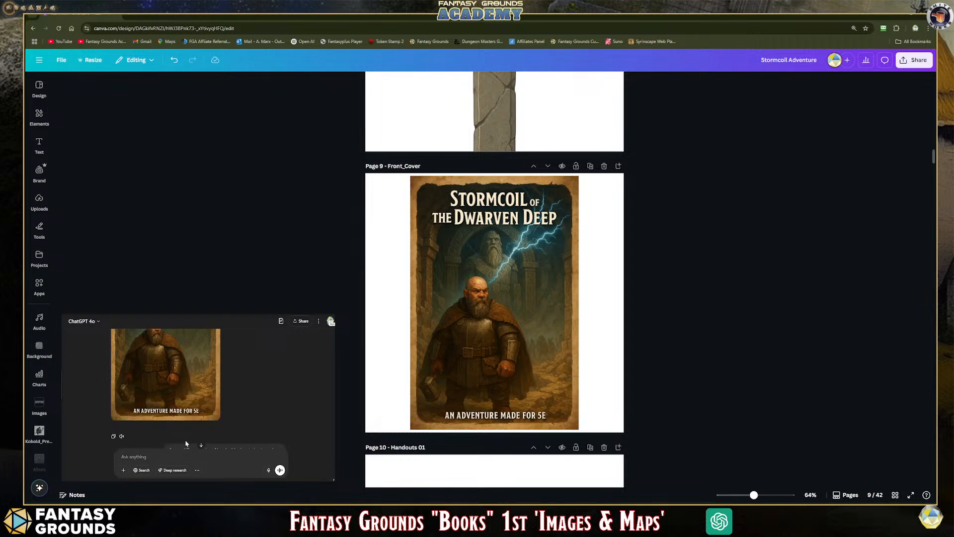
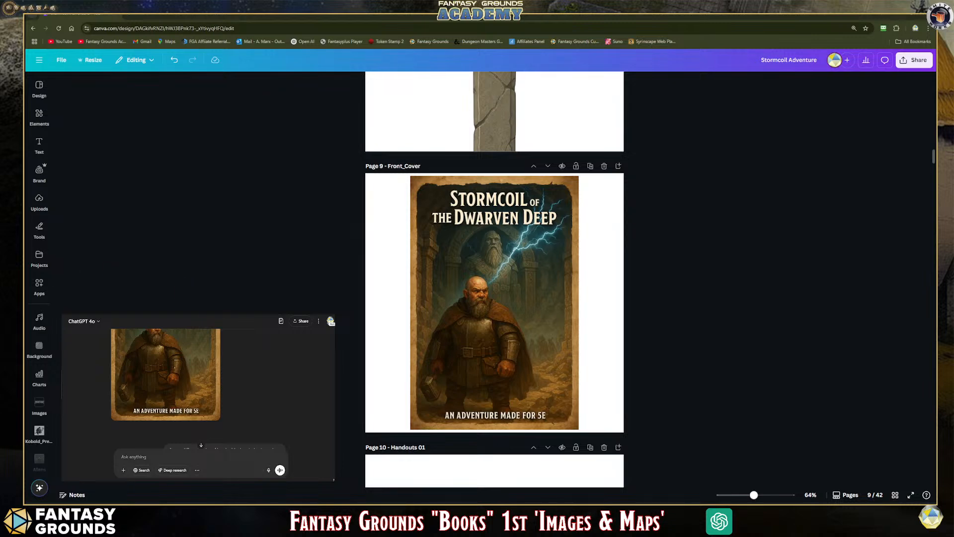
Step: Look through the carved stone tablet artwork on the Handouts 01 to Handouts 05 pages of the Stormcoil Adventure design
{"action": "scroll", "coordinate": [398, 336], "scroll_direction": "up", "scroll_amount": 5}
{"action": "scroll", "coordinate": [410, 357], "scroll_direction": "down", "scroll_amount": 2}
{"action": "scroll", "coordinate": [411, 361], "scroll_direction": "down", "scroll_amount": 8}
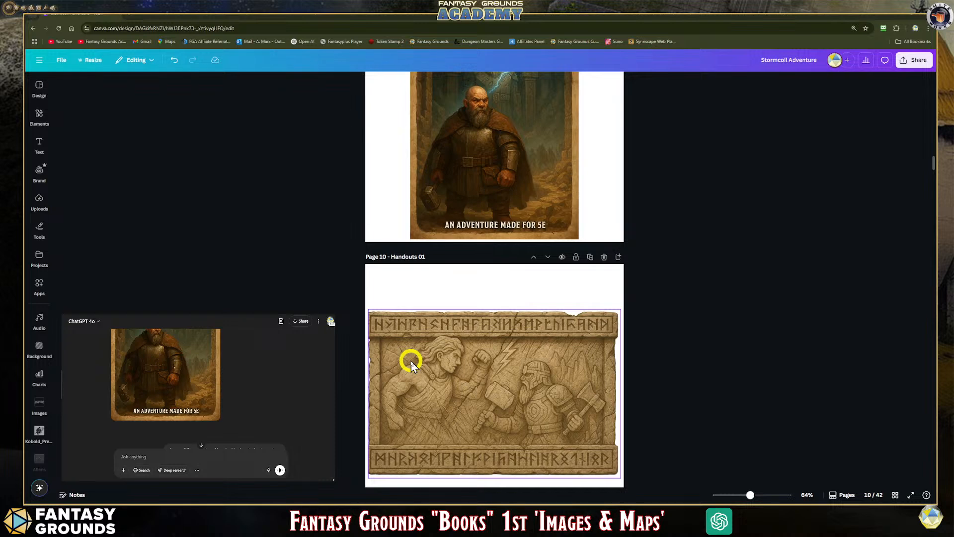
{"action": "scroll", "coordinate": [411, 363], "scroll_direction": "down", "scroll_amount": 2}
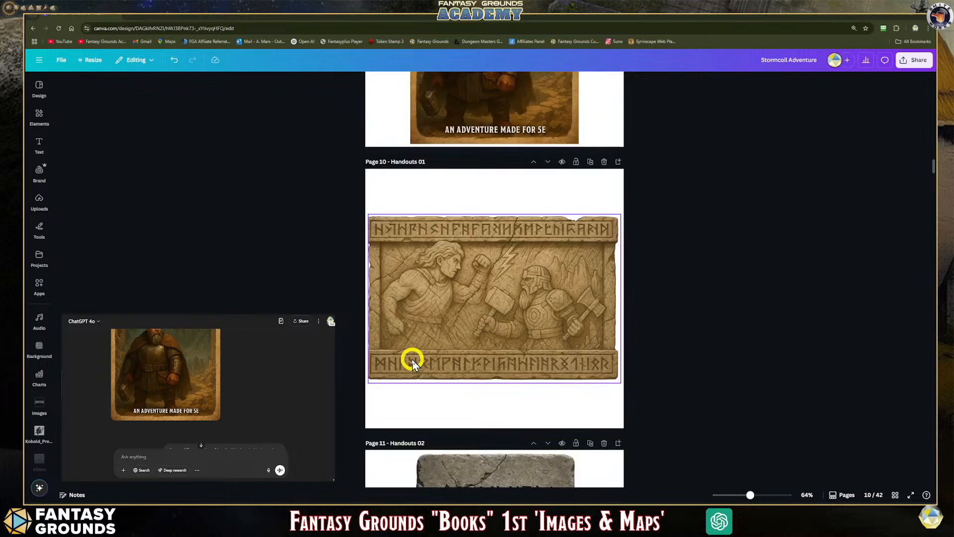
{"action": "scroll", "coordinate": [414, 361], "scroll_direction": "up", "scroll_amount": 2}
{"action": "scroll", "coordinate": [419, 365], "scroll_direction": "down", "scroll_amount": 4}
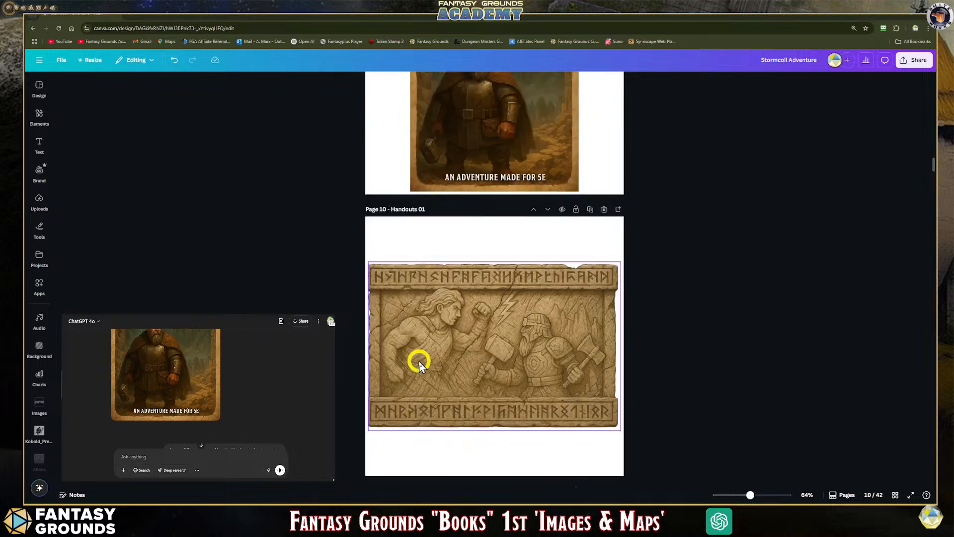
{"action": "scroll", "coordinate": [419, 367], "scroll_direction": "down", "scroll_amount": 6}
{"action": "scroll", "coordinate": [419, 366], "scroll_direction": "up", "scroll_amount": 4}
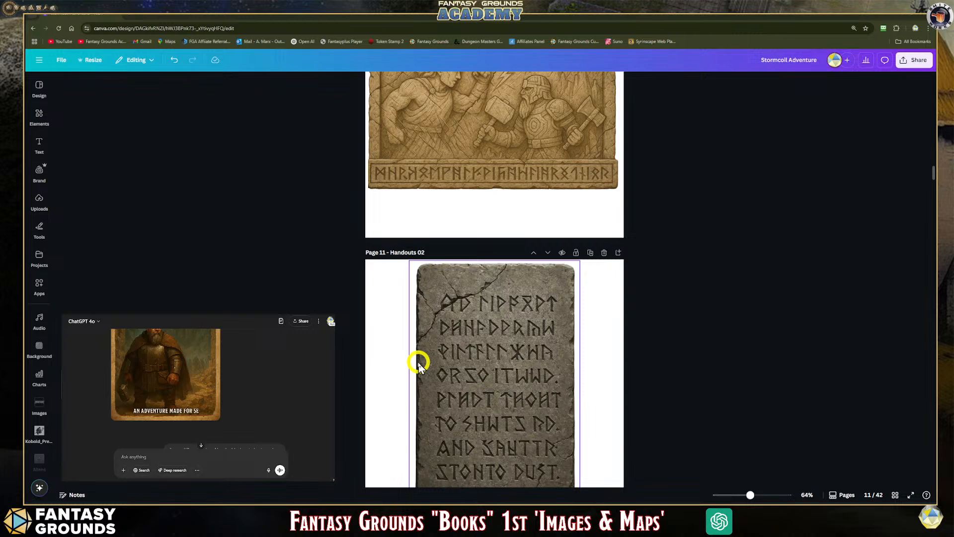
{"action": "scroll", "coordinate": [420, 364], "scroll_direction": "down", "scroll_amount": 14}
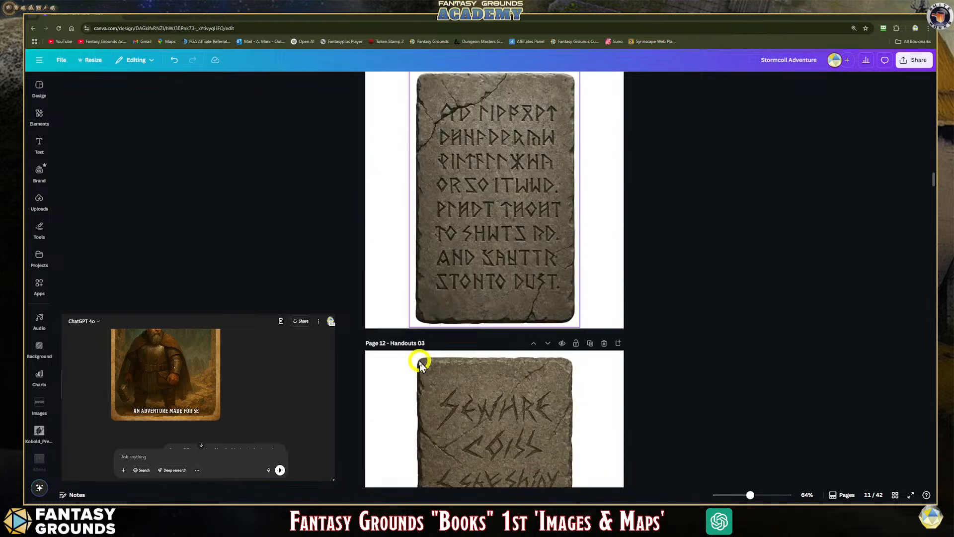
{"action": "scroll", "coordinate": [420, 363], "scroll_direction": "down", "scroll_amount": 3}
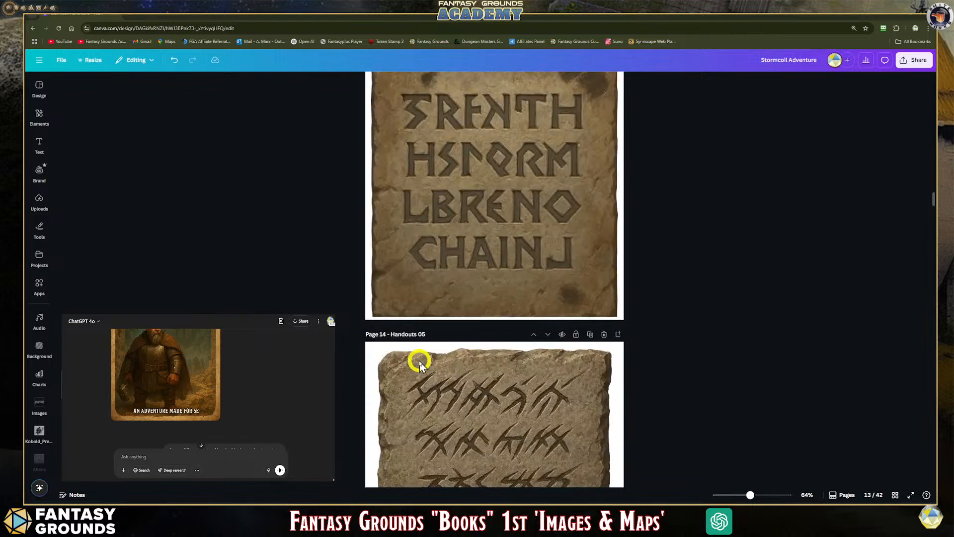
{"action": "scroll", "coordinate": [420, 364], "scroll_direction": "up", "scroll_amount": 10}
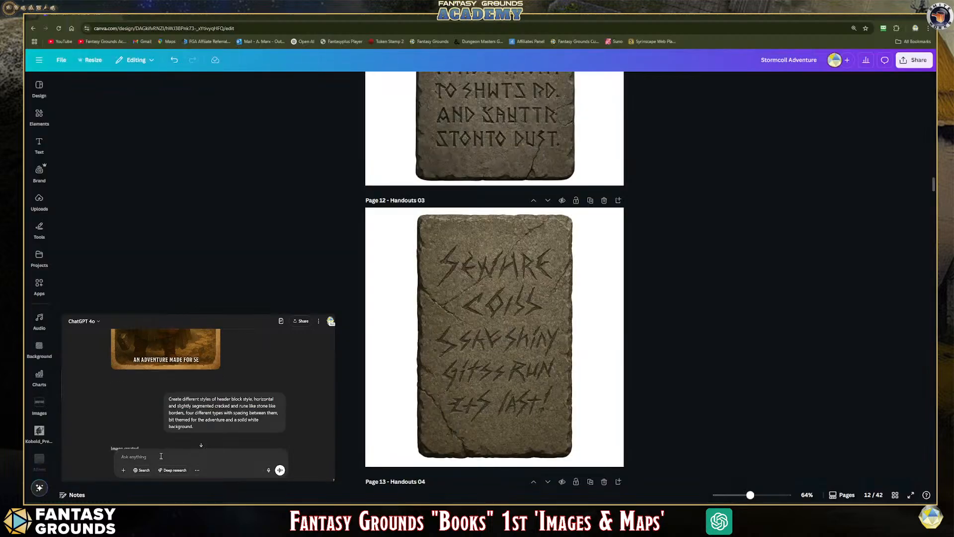
Step: Draft a ChatGPT prompt asking for the estimated total play time based on previous context, including exploration, combat, and role playing allowances
{"action": "type", "text": "Based on the previous context from our conversations above, what would you estimate the"}
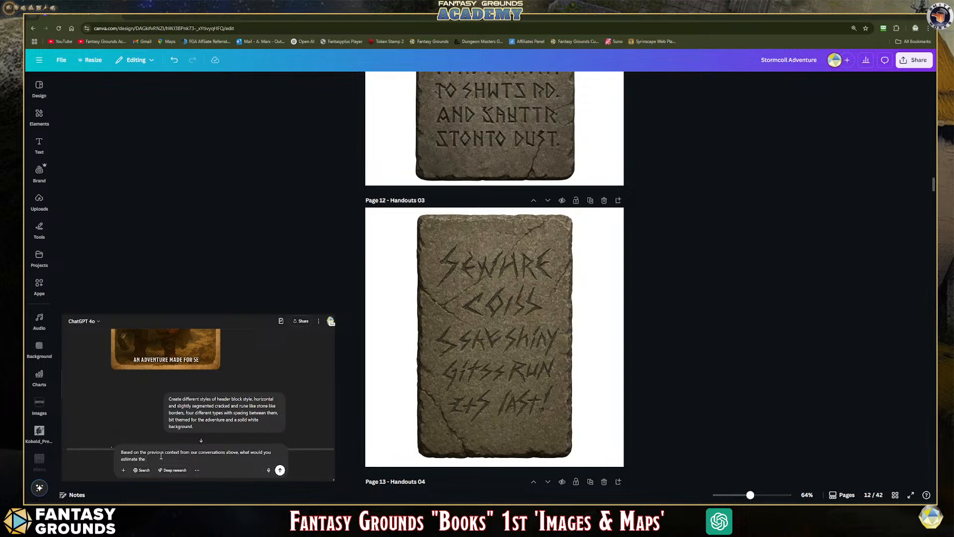
{"action": "type", "text": " total play time to be, inclusing, exploration, combat, and role playing allown"}
{"action": "key", "text": "BackSpace"}
{"action": "type", "text": "ances."}
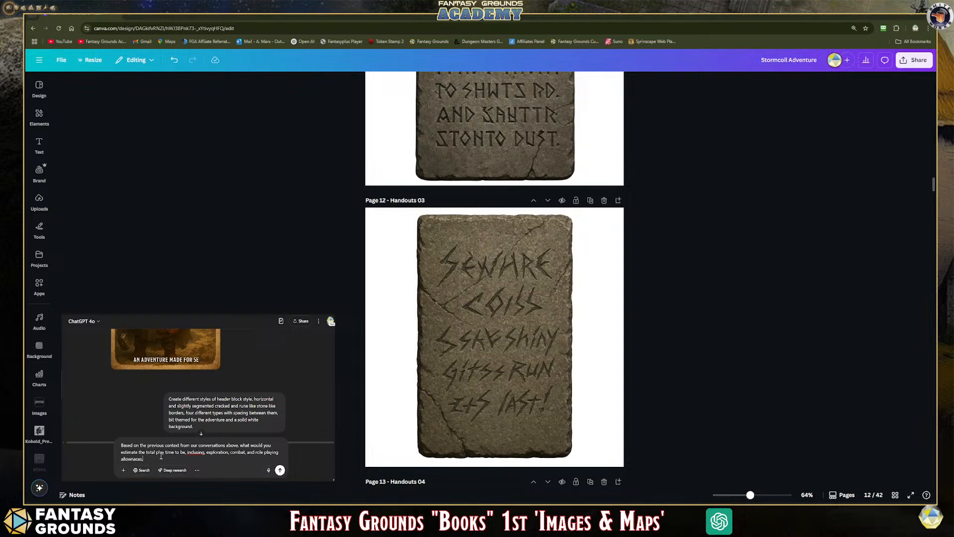
{"action": "left_click", "coordinate": [197, 452]}
{"action": "key", "text": "BackSpace"}
{"action": "type", "text": "d"}
{"action": "double_click", "coordinate": [134, 459]}
{"action": "type", "text": "allowances."}
Step: Examine the generated stone header blocks and the artwork that follows them in the ChatGPT conversation
{"action": "scroll", "coordinate": [226, 431], "scroll_direction": "down", "scroll_amount": 3}
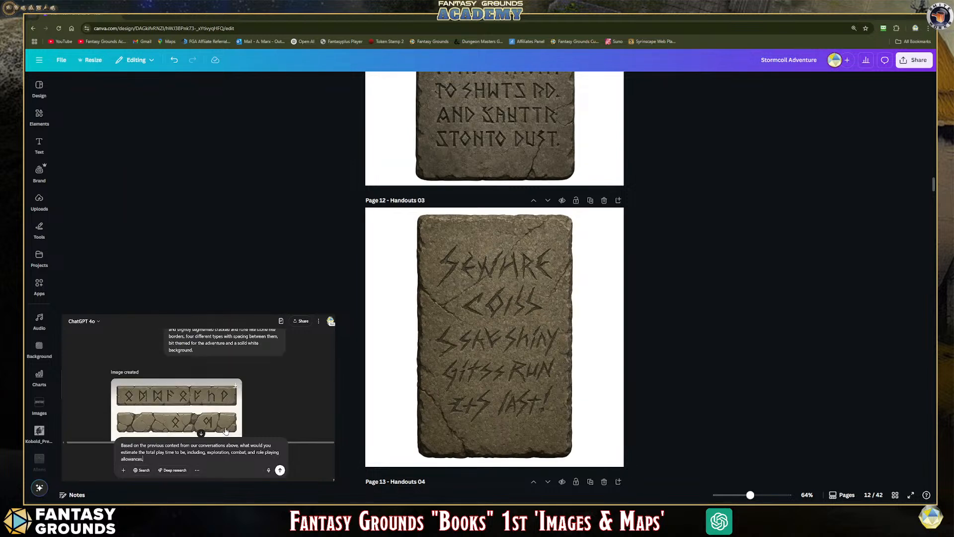
{"action": "scroll", "coordinate": [226, 430], "scroll_direction": "up", "scroll_amount": 2}
{"action": "scroll", "coordinate": [228, 428], "scroll_direction": "down", "scroll_amount": 4}
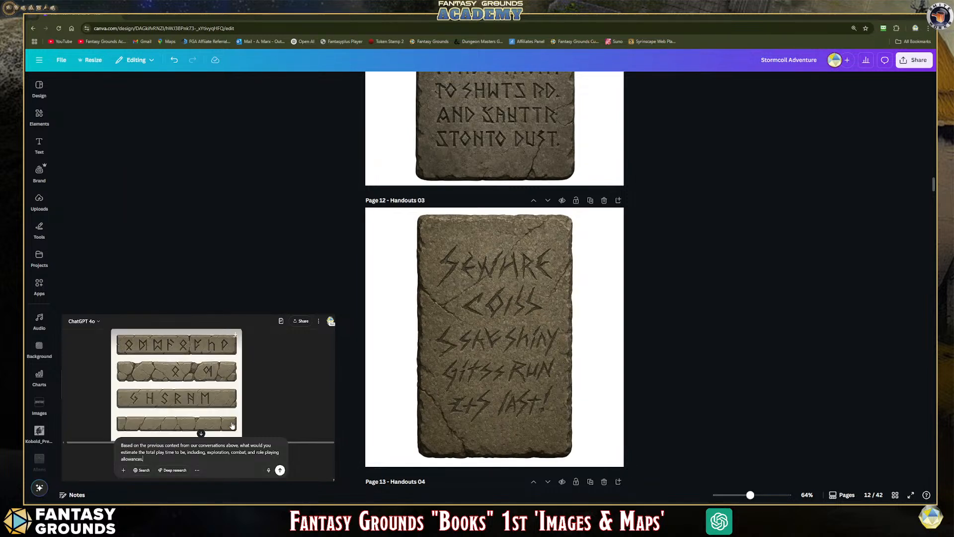
{"action": "scroll", "coordinate": [232, 425], "scroll_direction": "down", "scroll_amount": 2}
{"action": "scroll", "coordinate": [232, 425], "scroll_direction": "up", "scroll_amount": 3}
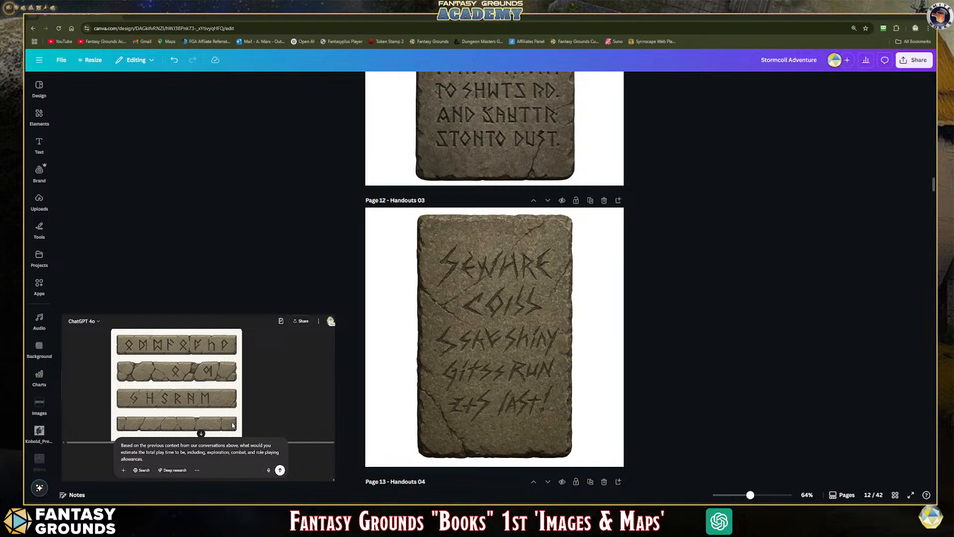
{"action": "scroll", "coordinate": [232, 426], "scroll_direction": "down", "scroll_amount": 2}
{"action": "scroll", "coordinate": [232, 425], "scroll_direction": "down", "scroll_amount": 2}
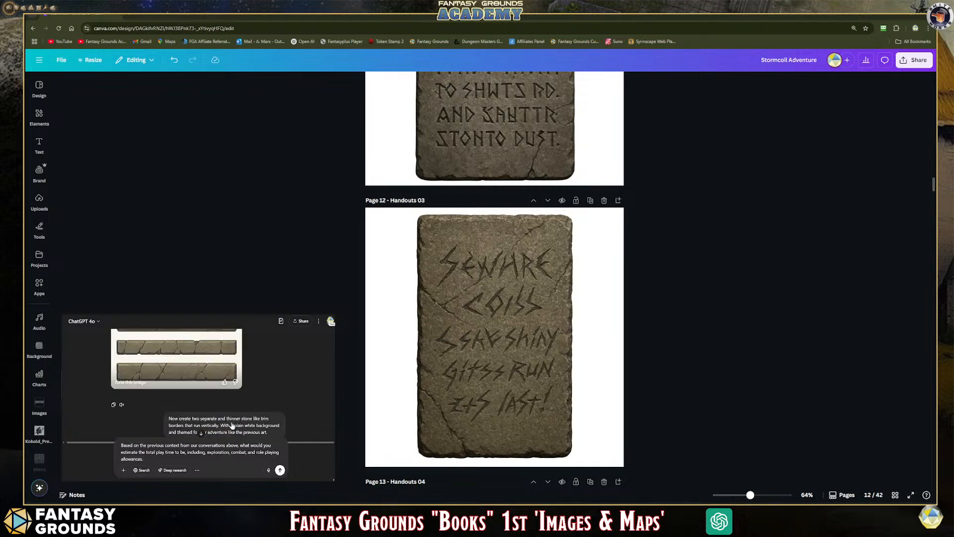
{"action": "scroll", "coordinate": [232, 425], "scroll_direction": "up", "scroll_amount": 2}
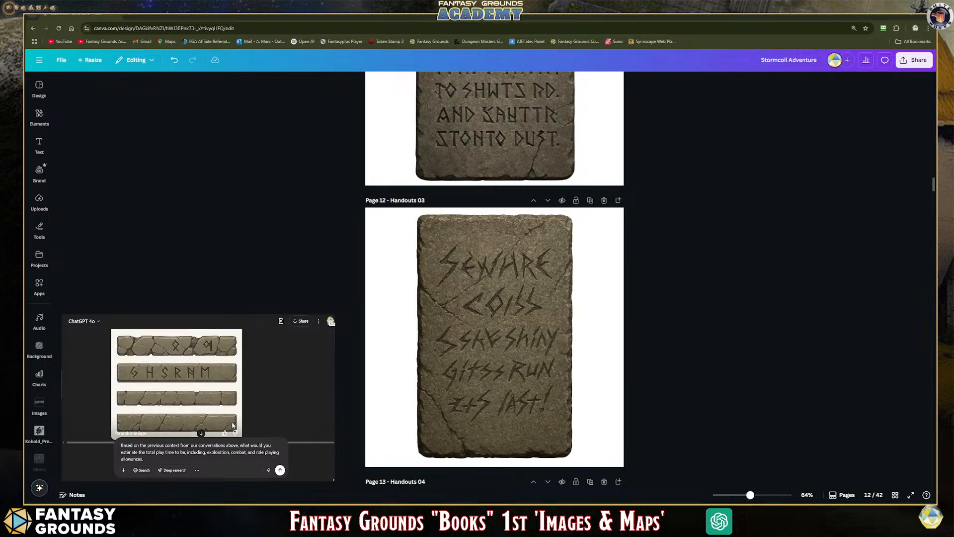
{"action": "scroll", "coordinate": [232, 425], "scroll_direction": "down", "scroll_amount": 2}
{"action": "scroll", "coordinate": [233, 425], "scroll_direction": "up", "scroll_amount": 3}
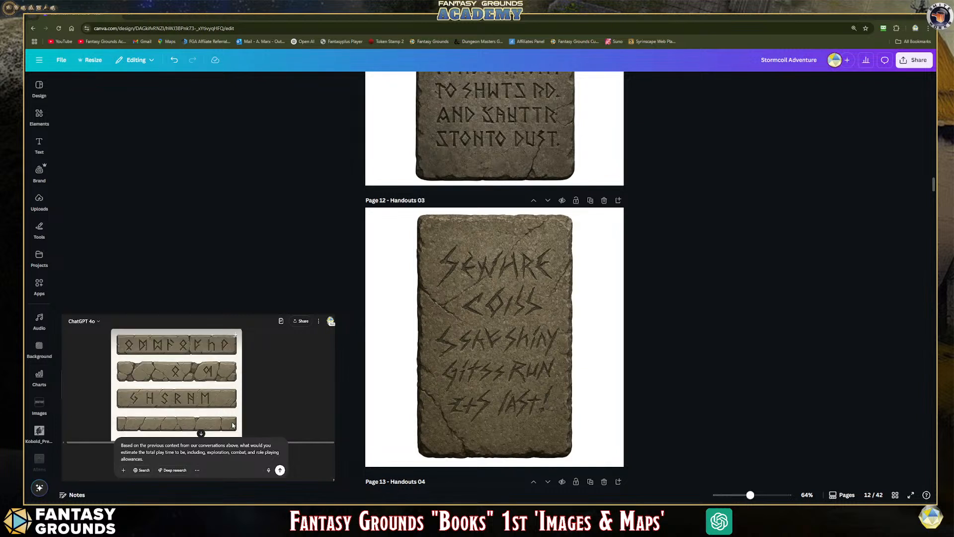
{"action": "scroll", "coordinate": [232, 425], "scroll_direction": "down", "scroll_amount": 2}
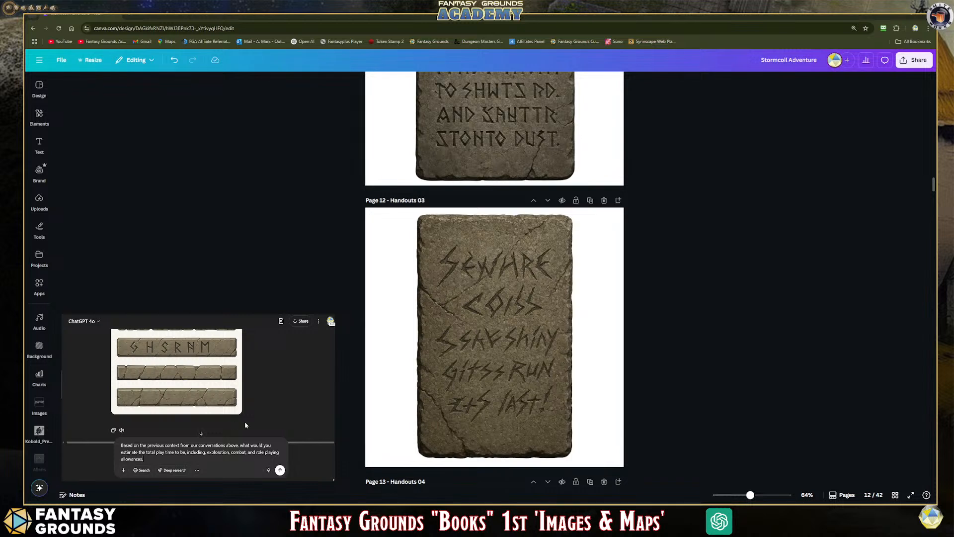
{"action": "scroll", "coordinate": [233, 421], "scroll_direction": "down", "scroll_amount": 5}
{"action": "scroll", "coordinate": [246, 425], "scroll_direction": "down", "scroll_amount": 5}
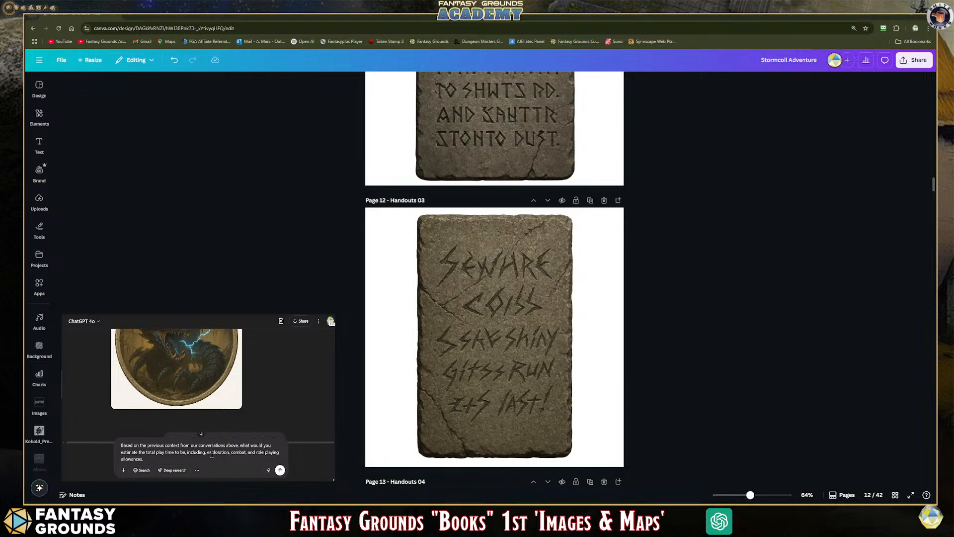
Step: Submit the play time prompt and read the estimate for the Journey to Khavorik's Crown section
{"action": "left_click", "coordinate": [280, 470]}
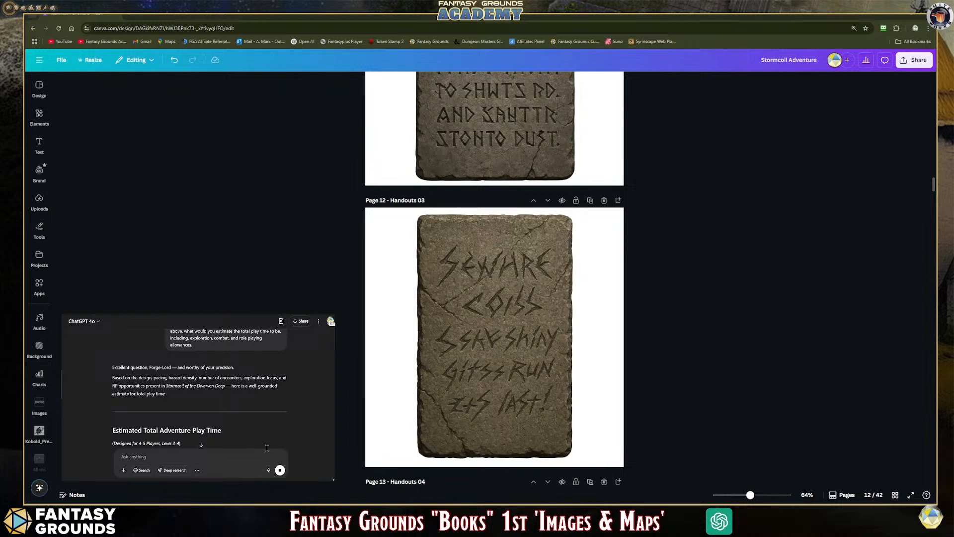
{"action": "scroll", "coordinate": [261, 446], "scroll_direction": "down", "scroll_amount": 1}
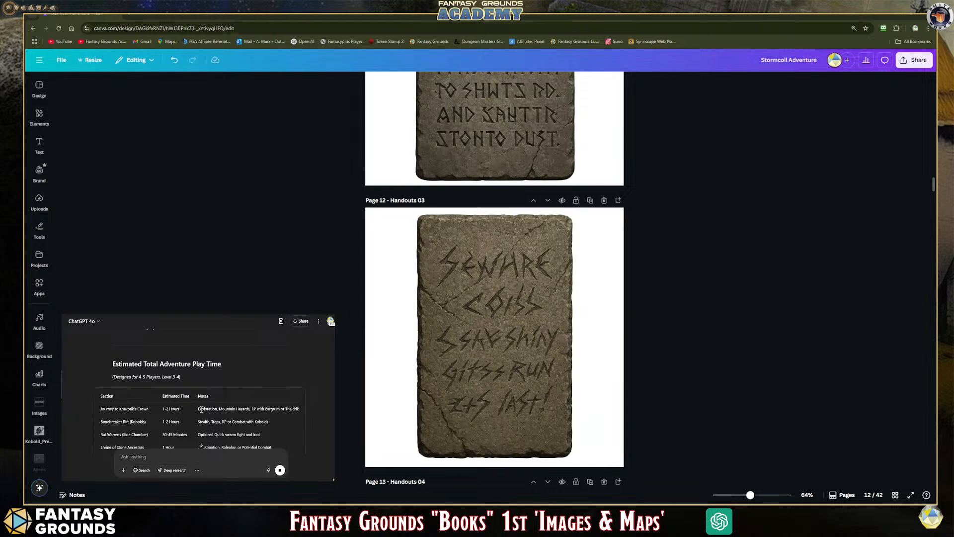
{"action": "left_click_drag", "start_coordinate": [162, 409], "coordinate": [300, 414]}
{"action": "left_click", "coordinate": [291, 423]}
{"action": "scroll", "coordinate": [287, 425], "scroll_direction": "down", "scroll_amount": 2}
{"action": "scroll", "coordinate": [287, 425], "scroll_direction": "up", "scroll_amount": 1}
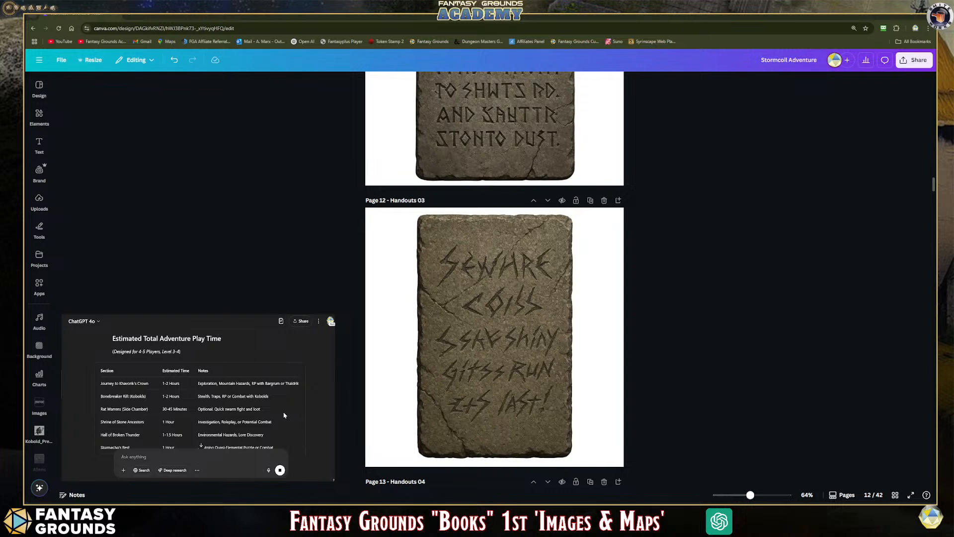
Step: Read the estimated times and notes in the adventure play time table, from Bonebreaker Rift through Aftermath & Return
{"action": "left_click_drag", "start_coordinate": [276, 399], "coordinate": [104, 396]}
{"action": "left_click", "coordinate": [186, 387]}
{"action": "left_click_drag", "start_coordinate": [121, 384], "coordinate": [278, 406]}
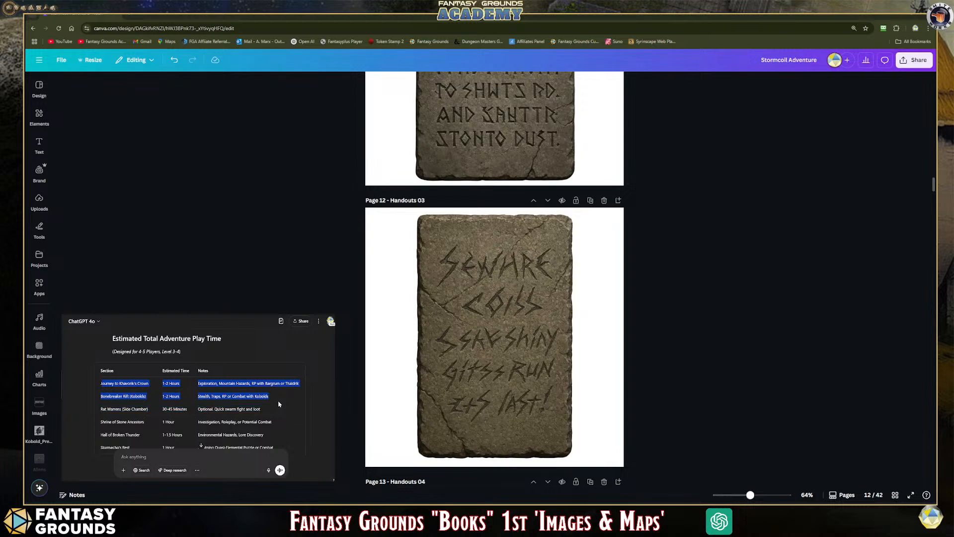
{"action": "left_click", "coordinate": [152, 417]}
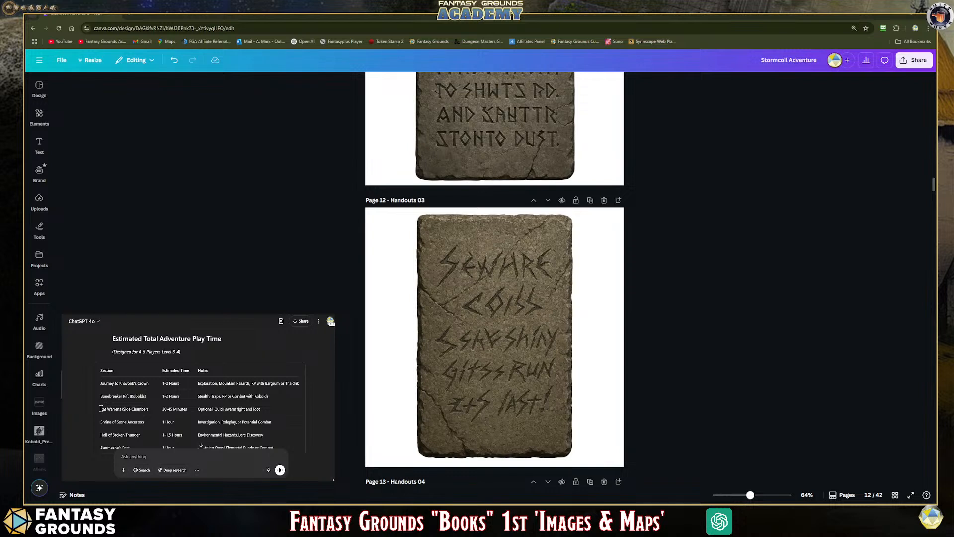
{"action": "left_click_drag", "start_coordinate": [107, 408], "coordinate": [271, 417]}
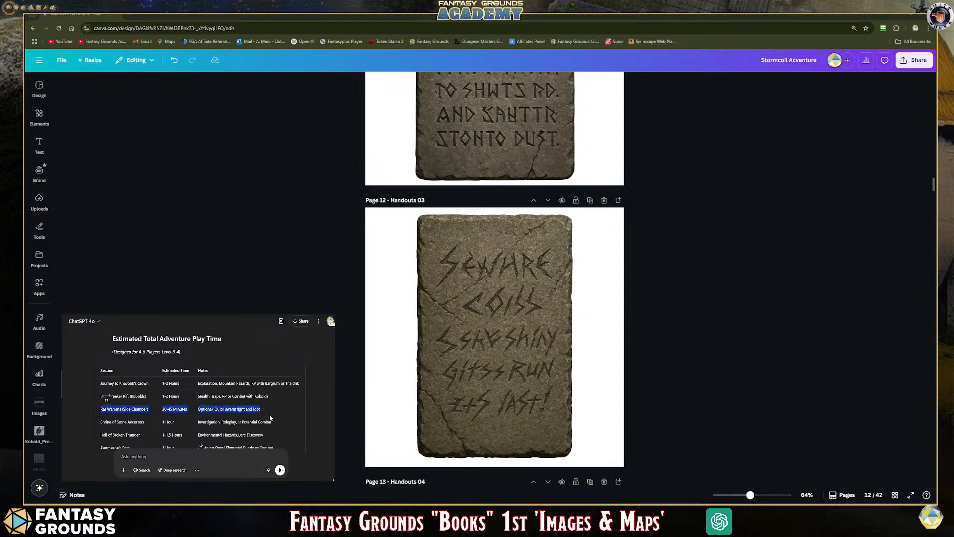
{"action": "left_click", "coordinate": [192, 416]}
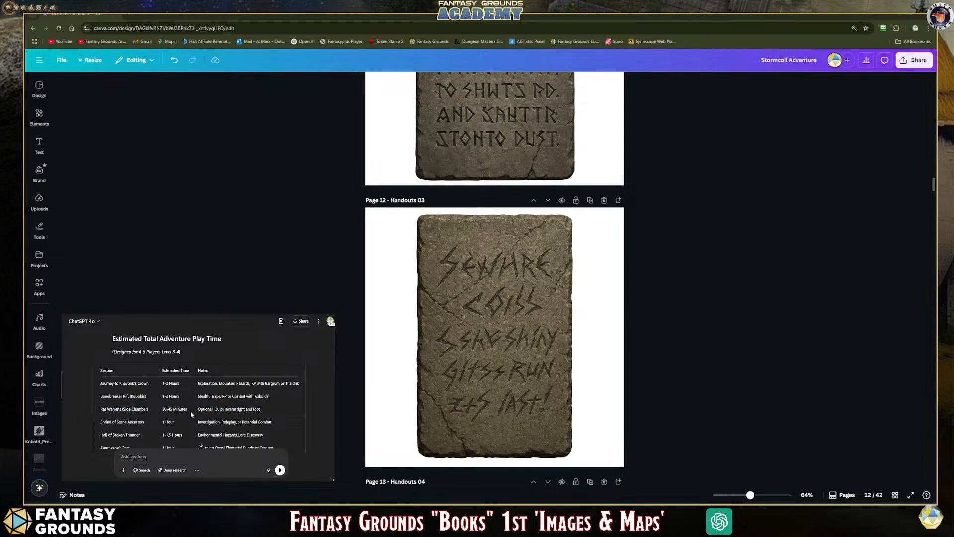
{"action": "scroll", "coordinate": [191, 414], "scroll_direction": "down", "scroll_amount": 1}
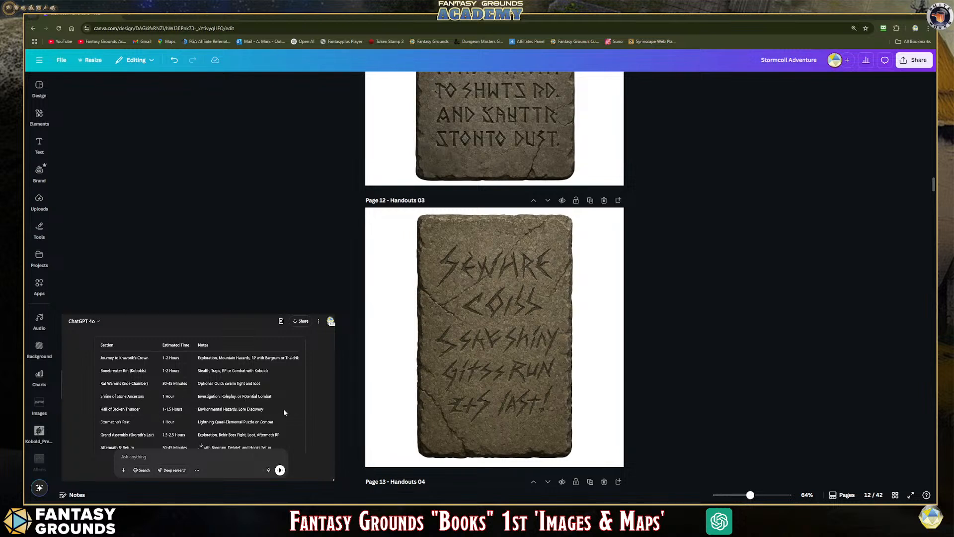
{"action": "left_click_drag", "start_coordinate": [262, 410], "coordinate": [130, 409]}
{"action": "left_click", "coordinate": [138, 400]}
{"action": "left_click_drag", "start_coordinate": [275, 423], "coordinate": [100, 389]}
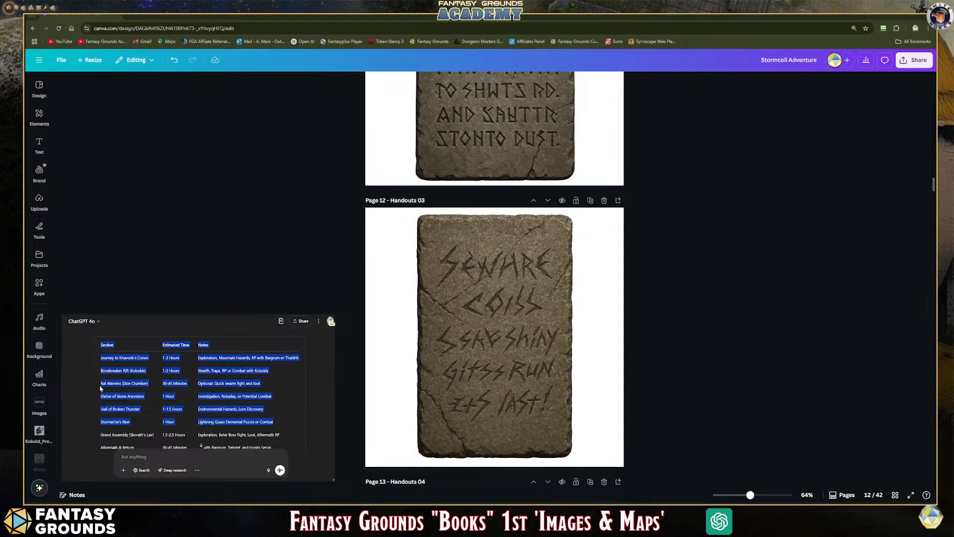
{"action": "scroll", "coordinate": [184, 402], "scroll_direction": "down", "scroll_amount": 1}
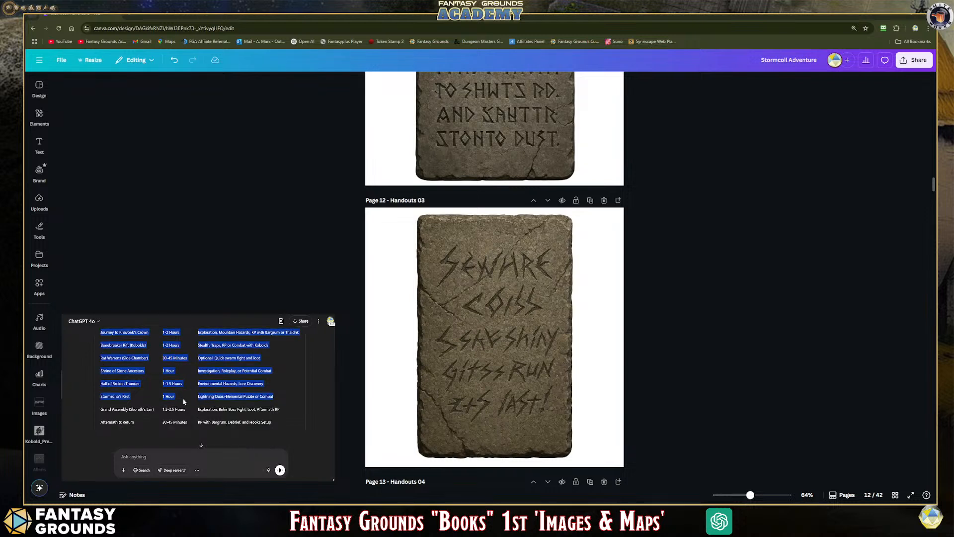
{"action": "left_click", "coordinate": [193, 423]}
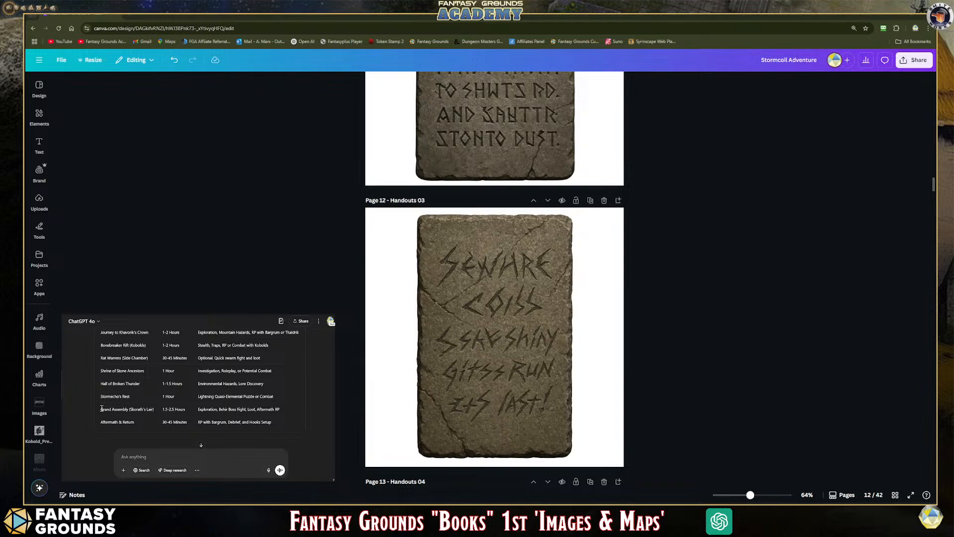
Step: Read the total estimated run time, suggested session breakdown, and factors that could add or reduce time in the ChatGPT reply
{"action": "left_click_drag", "start_coordinate": [101, 409], "coordinate": [277, 426]}
{"action": "scroll", "coordinate": [279, 431], "scroll_direction": "down", "scroll_amount": 2}
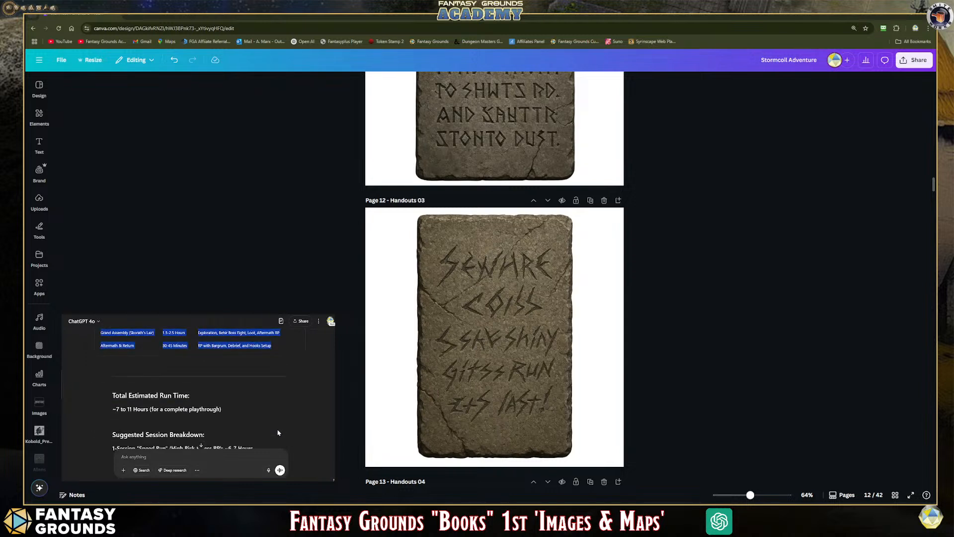
{"action": "scroll", "coordinate": [275, 432], "scroll_direction": "down", "scroll_amount": 1}
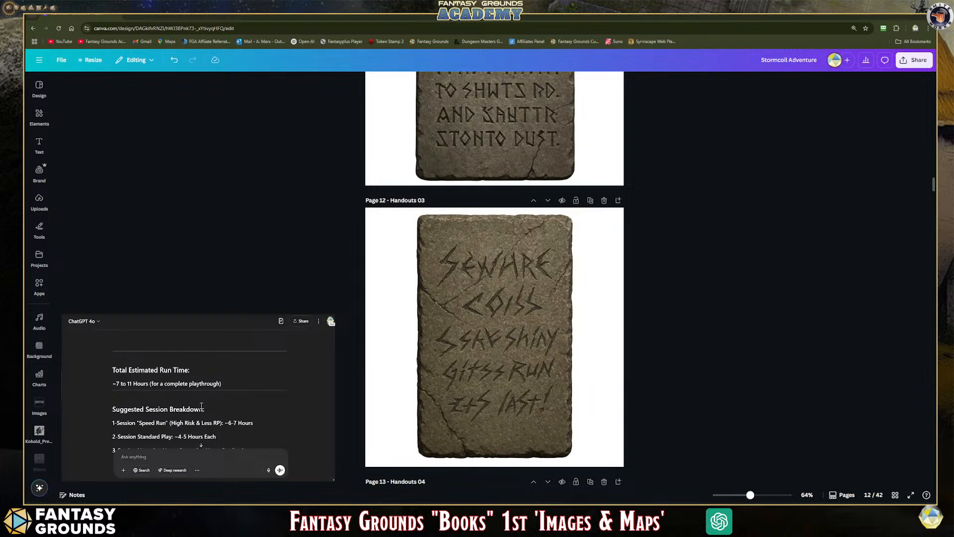
{"action": "scroll", "coordinate": [219, 410], "scroll_direction": "down", "scroll_amount": 1}
{"action": "scroll", "coordinate": [220, 411], "scroll_direction": "down", "scroll_amount": 3}
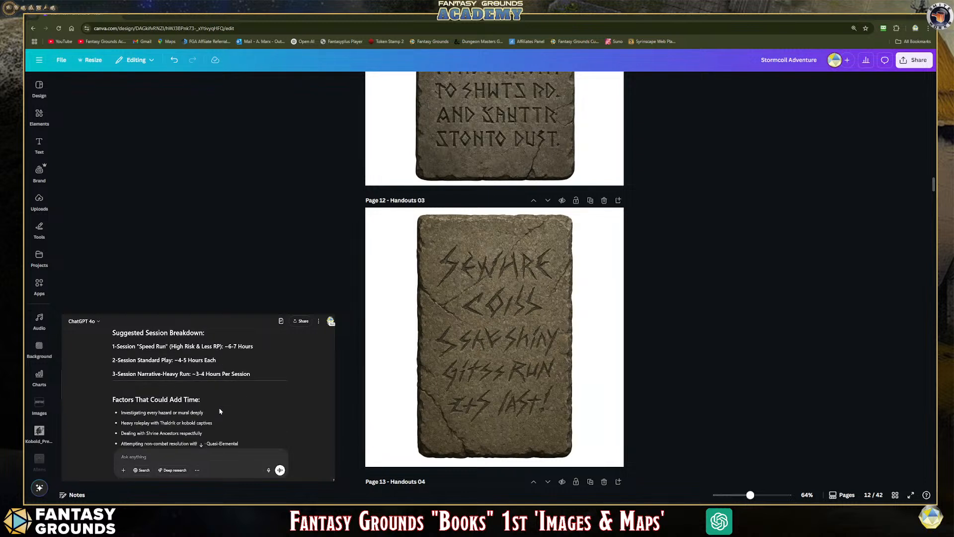
{"action": "scroll", "coordinate": [222, 414], "scroll_direction": "down", "scroll_amount": 5}
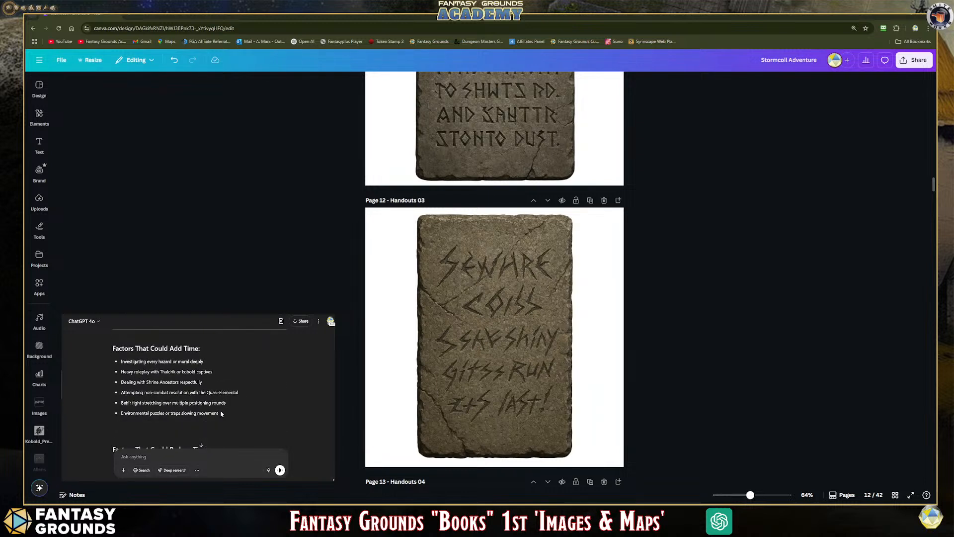
{"action": "scroll", "coordinate": [222, 414], "scroll_direction": "down", "scroll_amount": 2}
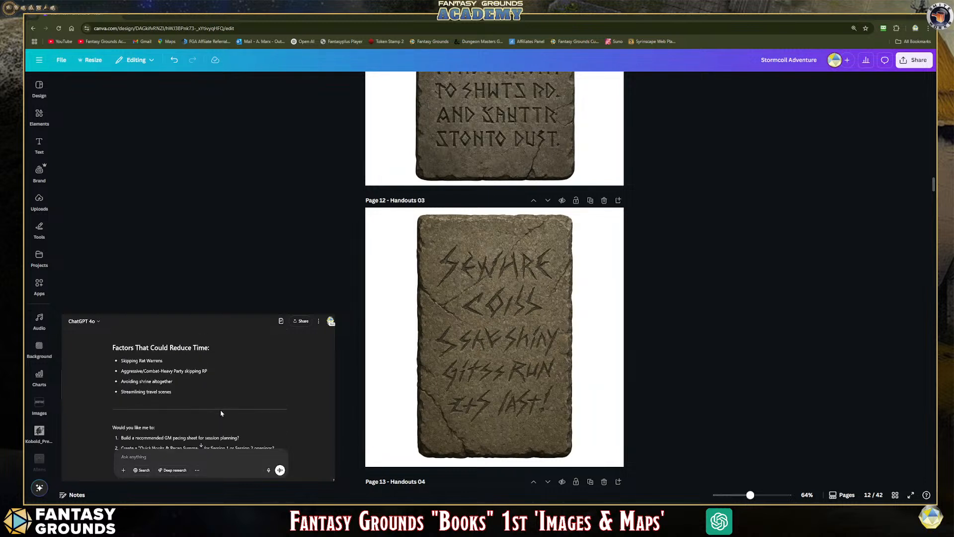
{"action": "scroll", "coordinate": [222, 410], "scroll_direction": "up", "scroll_amount": 12}
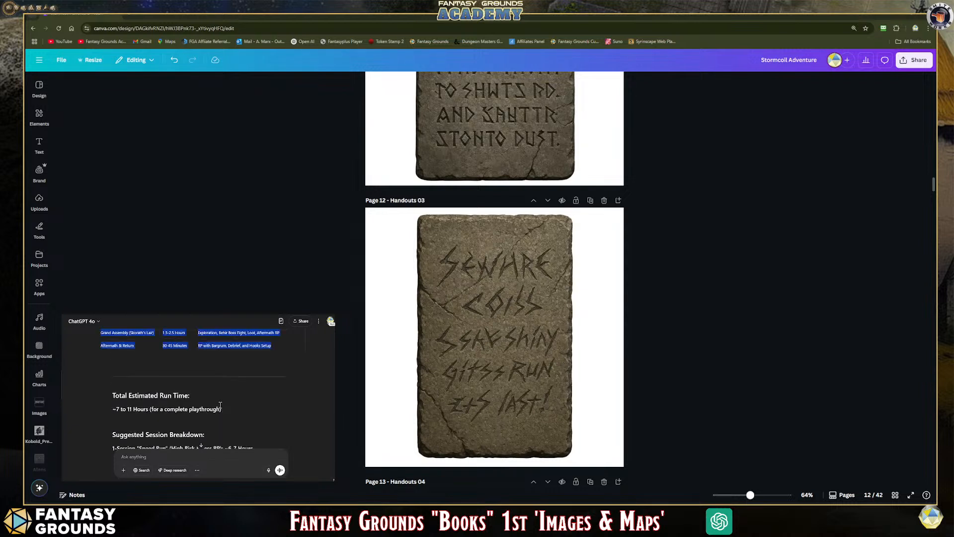
Step: Read ChatGPT's closing offers for a GM pacing sheet, a Quick Hooks & Recap Summary, and fast-play suggestions
{"action": "scroll", "coordinate": [221, 408], "scroll_direction": "down", "scroll_amount": 3}
{"action": "scroll", "coordinate": [221, 409], "scroll_direction": "down", "scroll_amount": 7}
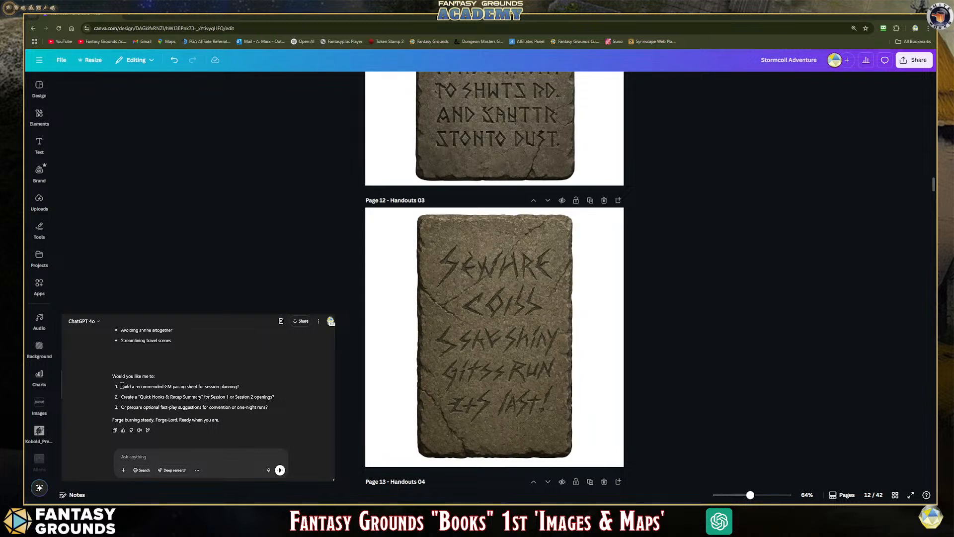
{"action": "left_click_drag", "start_coordinate": [122, 386], "coordinate": [262, 421]}
{"action": "left_click", "coordinate": [254, 430]}
{"action": "scroll", "coordinate": [243, 421], "scroll_direction": "up", "scroll_amount": 1}
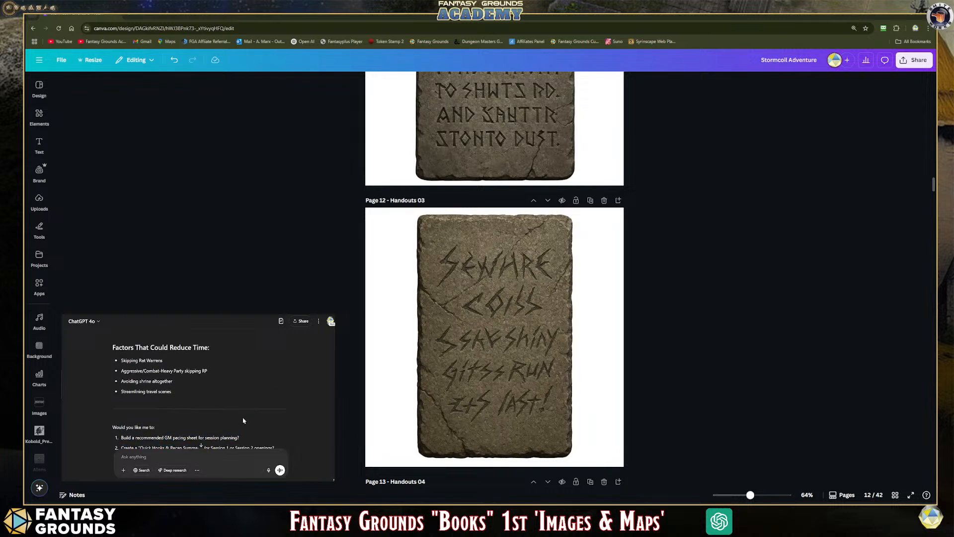
{"action": "scroll", "coordinate": [244, 421], "scroll_direction": "down", "scroll_amount": 1}
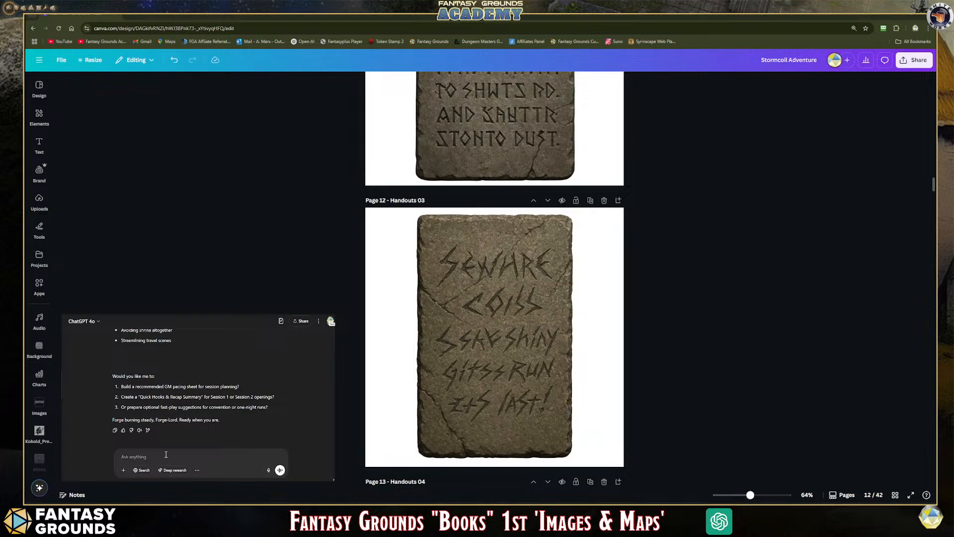
{"action": "scroll", "coordinate": [190, 441], "scroll_direction": "up", "scroll_amount": 5}
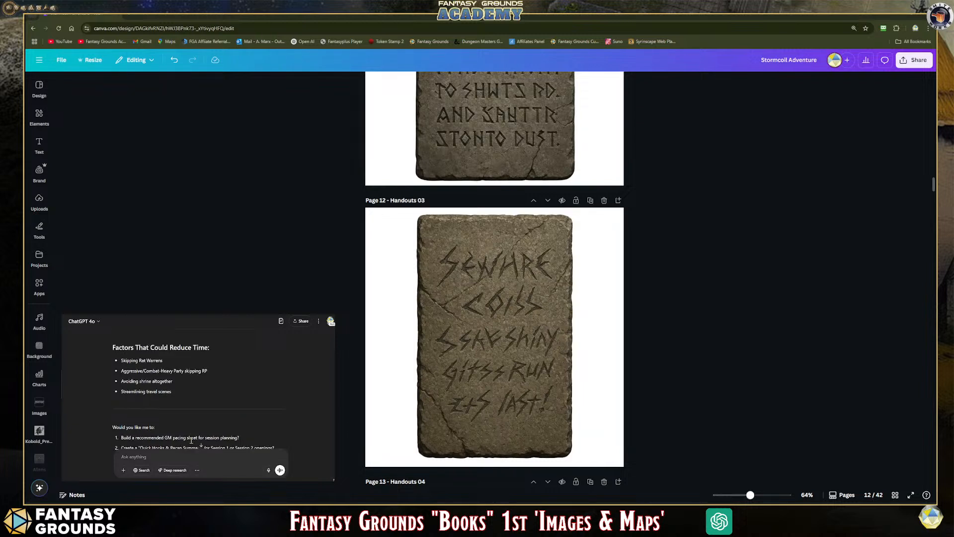
{"action": "scroll", "coordinate": [191, 441], "scroll_direction": "down", "scroll_amount": 5}
Step: Look through the Canva design pages from Stone Border 6 and the front cover through the handouts to the Battle Priest token
{"action": "left_click", "coordinate": [492, 255]}
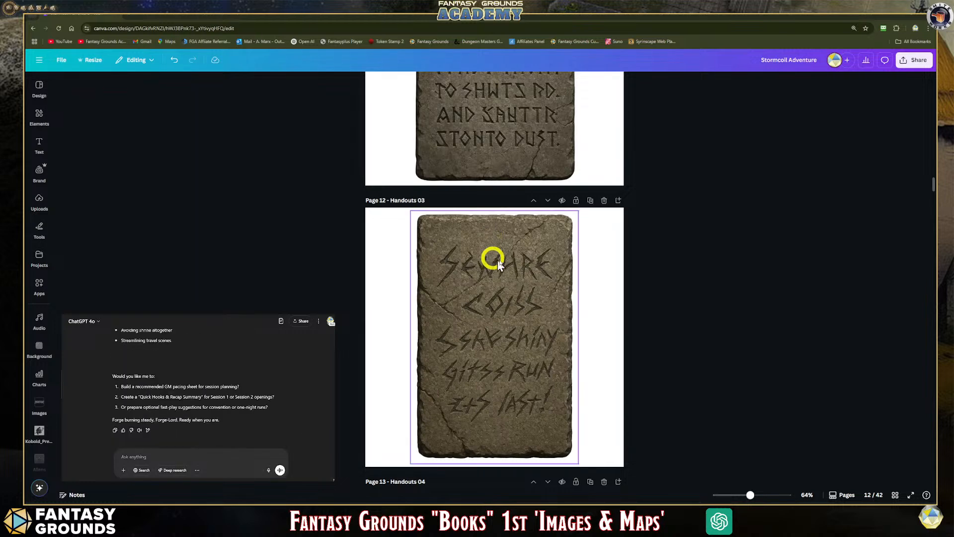
{"action": "scroll", "coordinate": [470, 258], "scroll_direction": "up", "scroll_amount": 5}
{"action": "scroll", "coordinate": [469, 259], "scroll_direction": "up", "scroll_amount": 20}
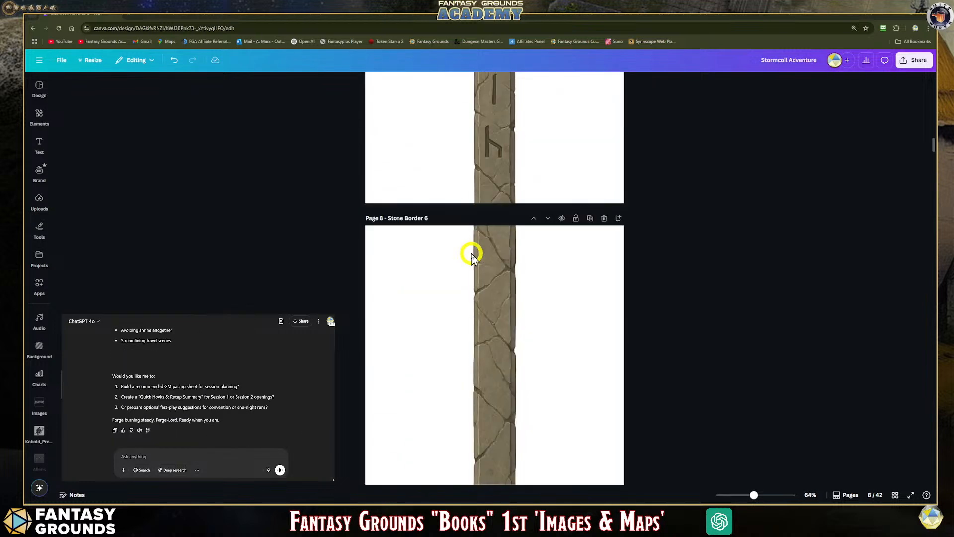
{"action": "scroll", "coordinate": [472, 256], "scroll_direction": "down", "scroll_amount": 15}
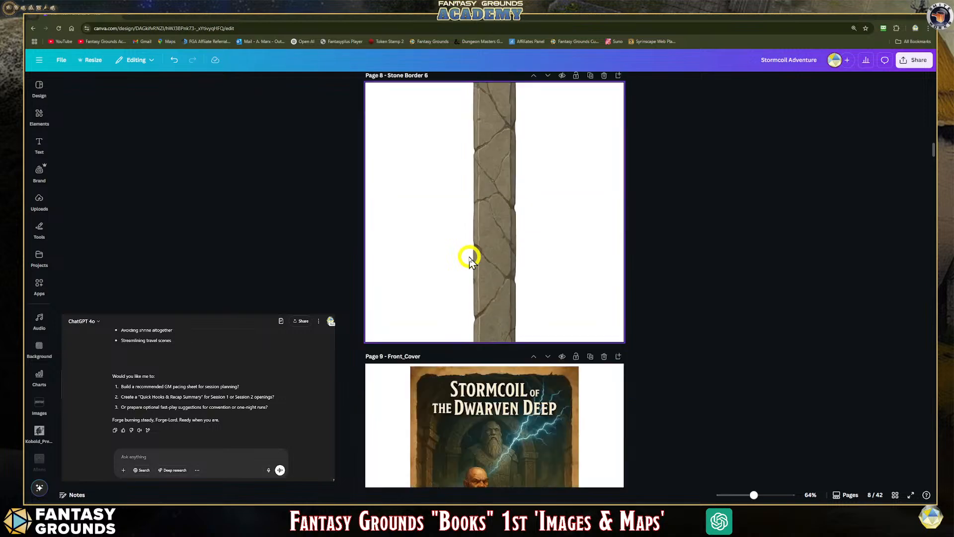
{"action": "scroll", "coordinate": [470, 259], "scroll_direction": "down", "scroll_amount": 20}
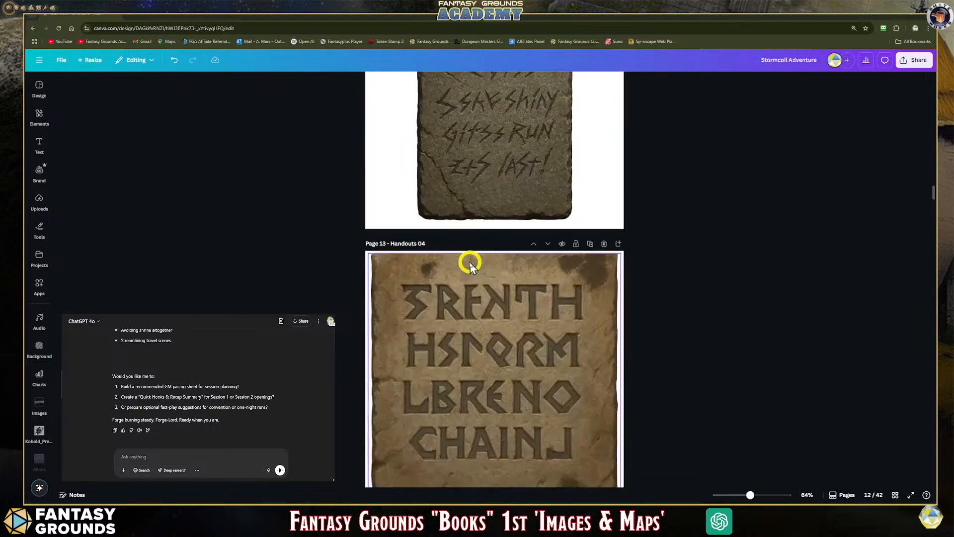
{"action": "scroll", "coordinate": [469, 262], "scroll_direction": "down", "scroll_amount": 20}
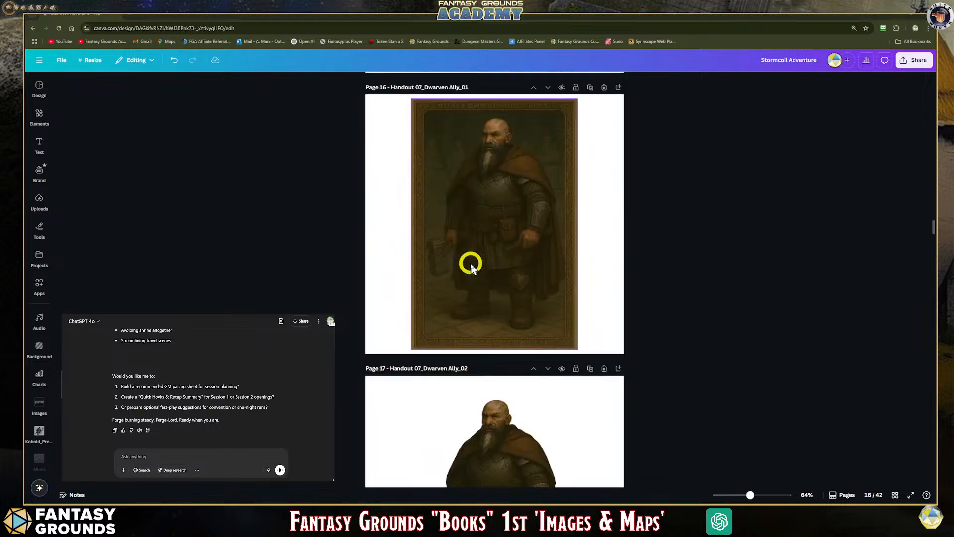
{"action": "scroll", "coordinate": [473, 269], "scroll_direction": "down", "scroll_amount": 20}
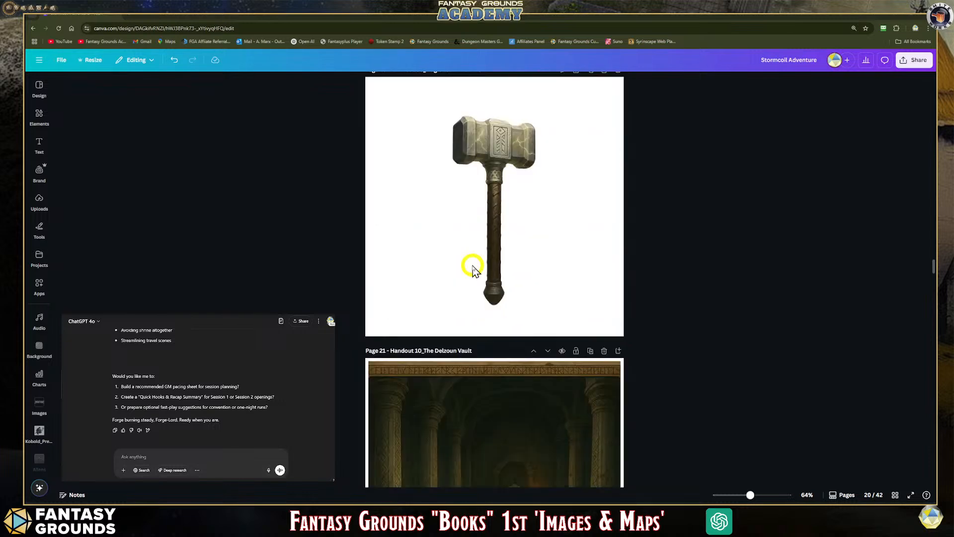
{"action": "scroll", "coordinate": [472, 271], "scroll_direction": "down", "scroll_amount": 15}
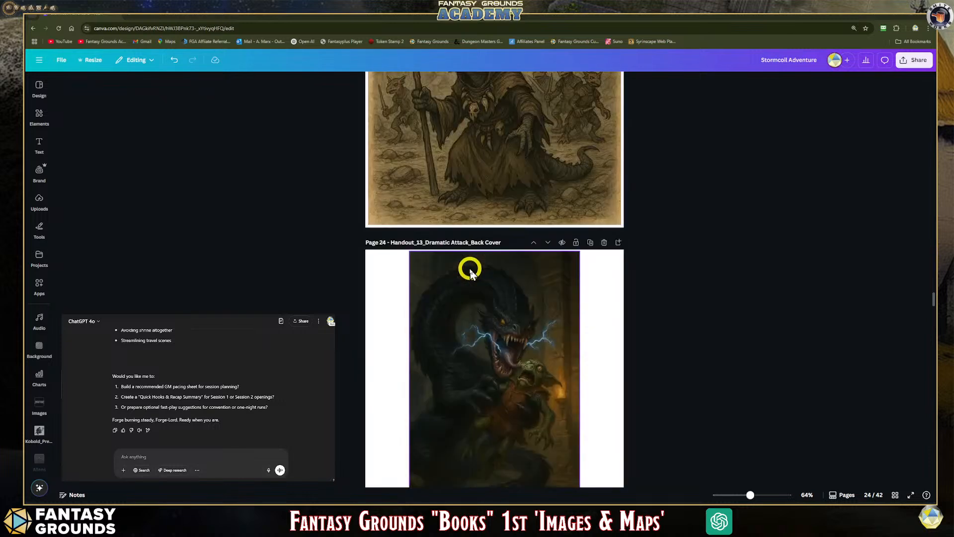
{"action": "scroll", "coordinate": [470, 273], "scroll_direction": "down", "scroll_amount": 12}
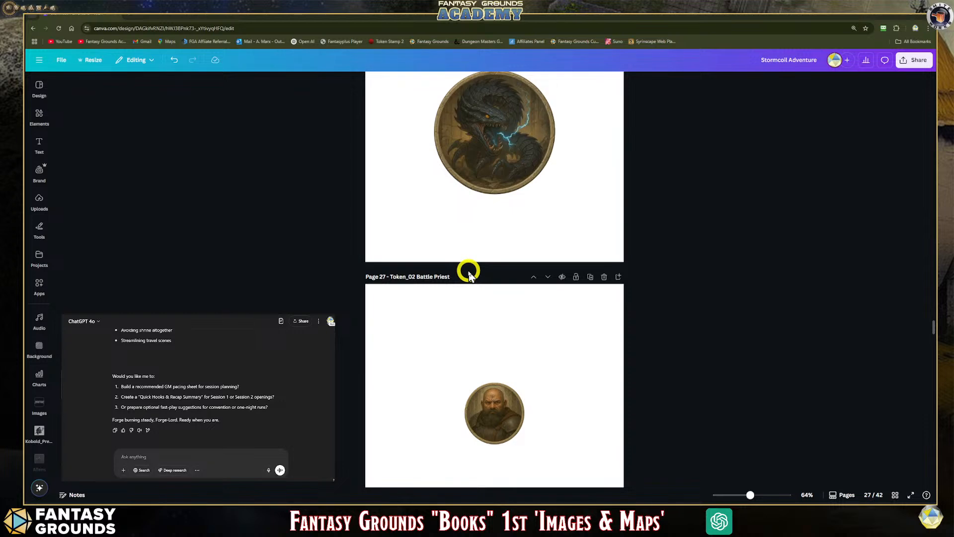
Step: Review the Egg Clutch handout and the token pages from Behir through Party Map Pog
{"action": "scroll", "coordinate": [467, 271], "scroll_direction": "up", "scroll_amount": 8}
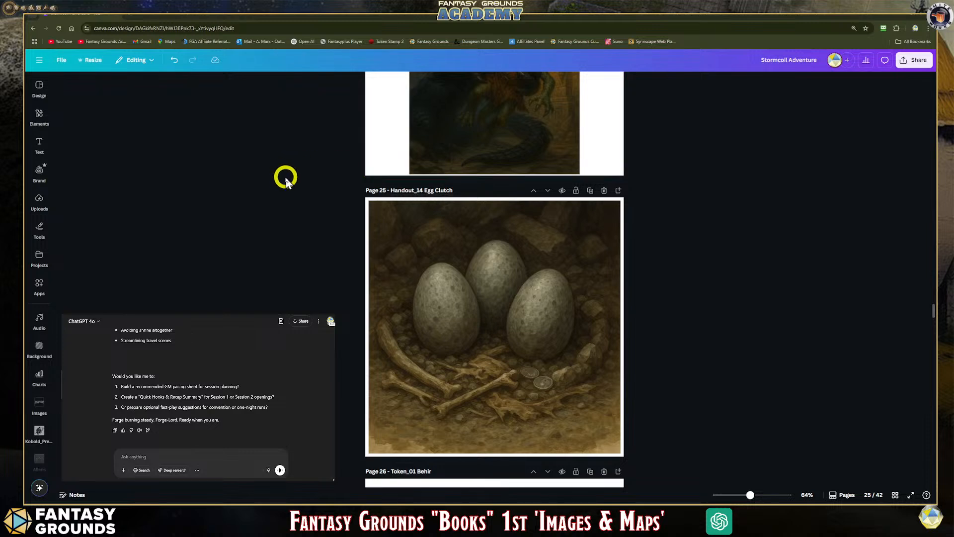
{"action": "scroll", "coordinate": [172, 264], "scroll_direction": "down", "scroll_amount": 2}
{"action": "scroll", "coordinate": [171, 264], "scroll_direction": "up", "scroll_amount": 5}
{"action": "scroll", "coordinate": [170, 263], "scroll_direction": "down", "scroll_amount": 10}
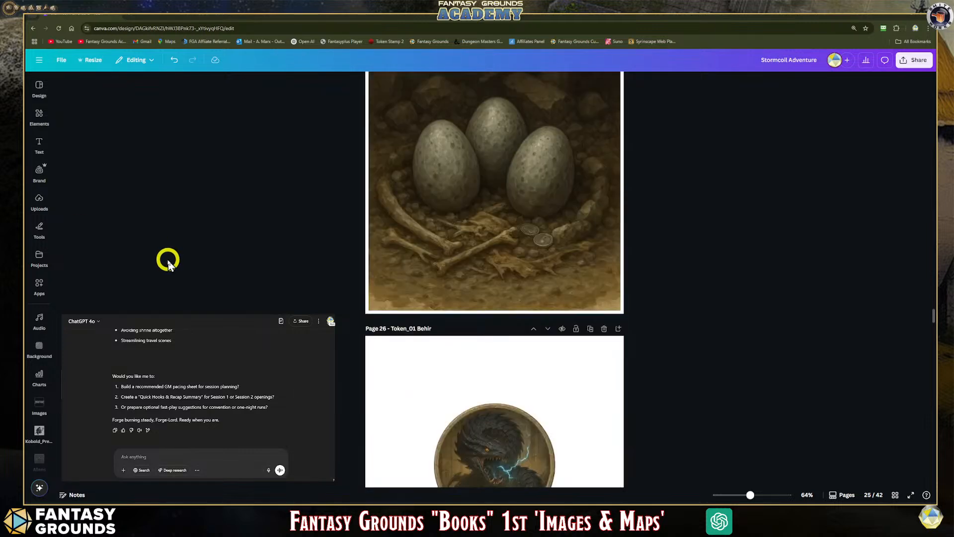
{"action": "scroll", "coordinate": [168, 265], "scroll_direction": "down", "scroll_amount": 10}
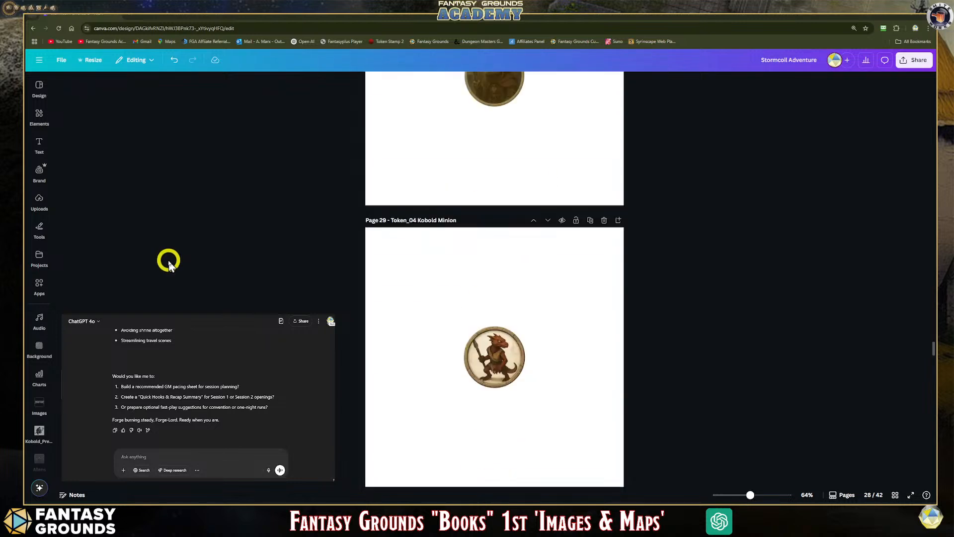
{"action": "scroll", "coordinate": [168, 264], "scroll_direction": "down", "scroll_amount": 3}
{"action": "scroll", "coordinate": [168, 264], "scroll_direction": "up", "scroll_amount": 10}
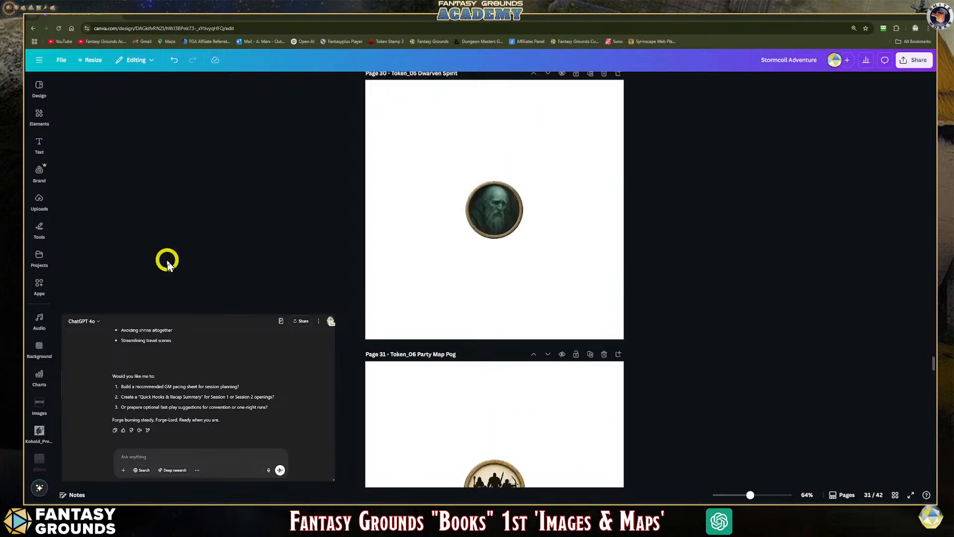
{"action": "scroll", "coordinate": [167, 263], "scroll_direction": "up", "scroll_amount": 12}
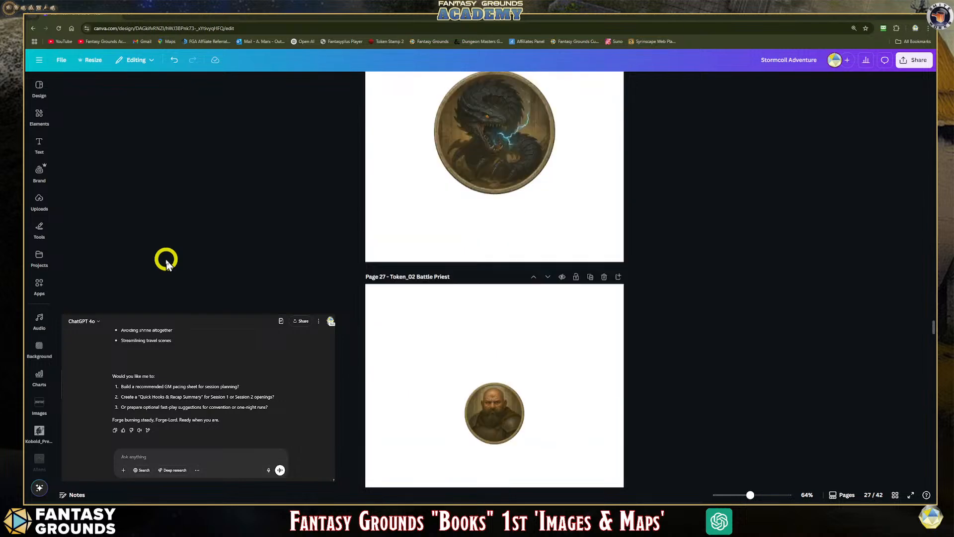
Step: Revisit the Kobold Shaman handout and the artwork around it, continuing through the tokens to Dwarven Spirit
{"action": "scroll", "coordinate": [165, 261], "scroll_direction": "up", "scroll_amount": 10}
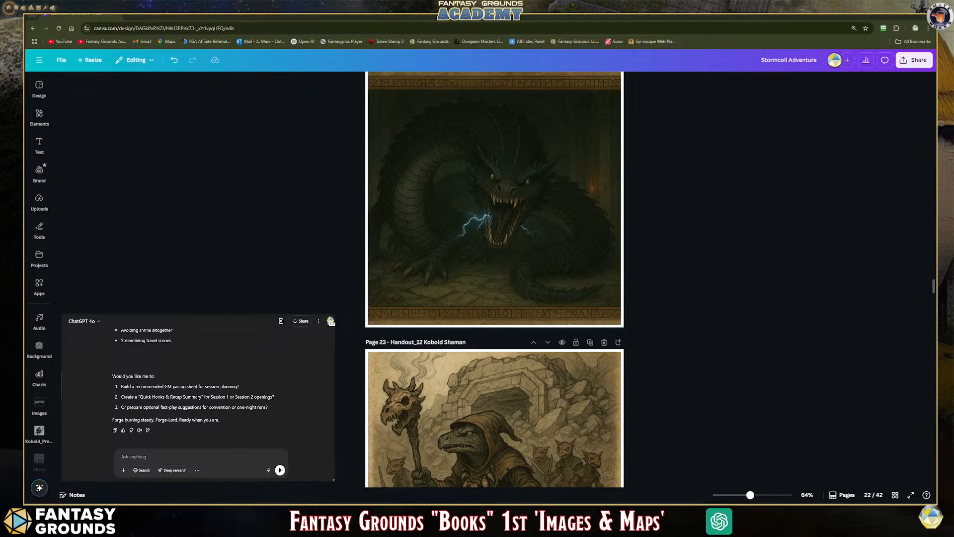
{"action": "scroll", "coordinate": [426, 391], "scroll_direction": "down", "scroll_amount": 12}
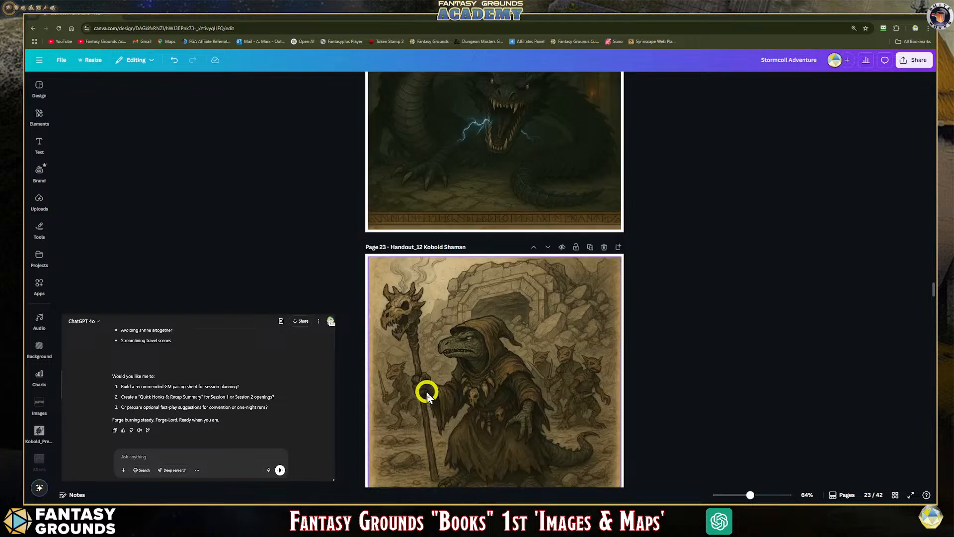
{"action": "scroll", "coordinate": [426, 391], "scroll_direction": "down", "scroll_amount": 15}
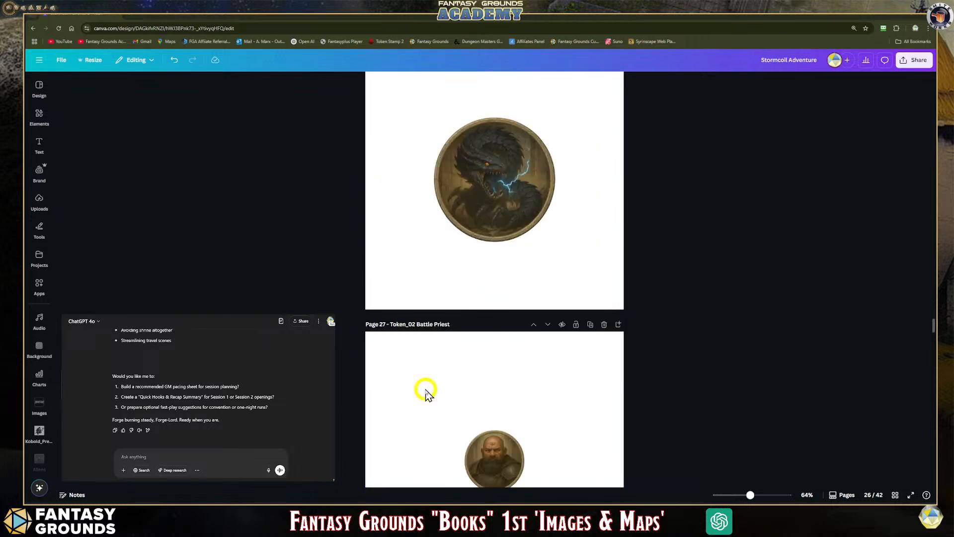
{"action": "scroll", "coordinate": [423, 392], "scroll_direction": "down", "scroll_amount": 15}
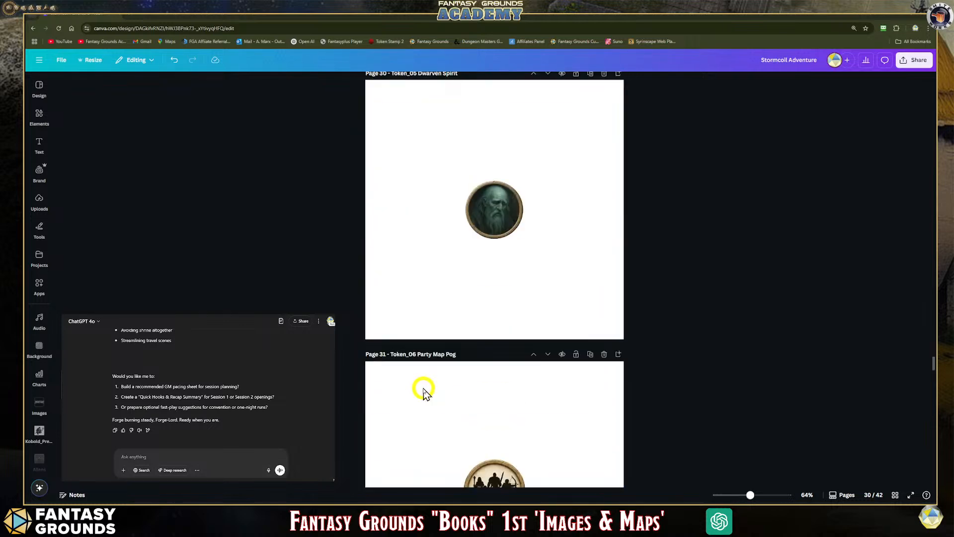
Step: Examine the regional map on page 36, including the route from Hammerstorm Gate to Delzoun Vault
{"action": "scroll", "coordinate": [423, 393], "scroll_direction": "down", "scroll_amount": 15}
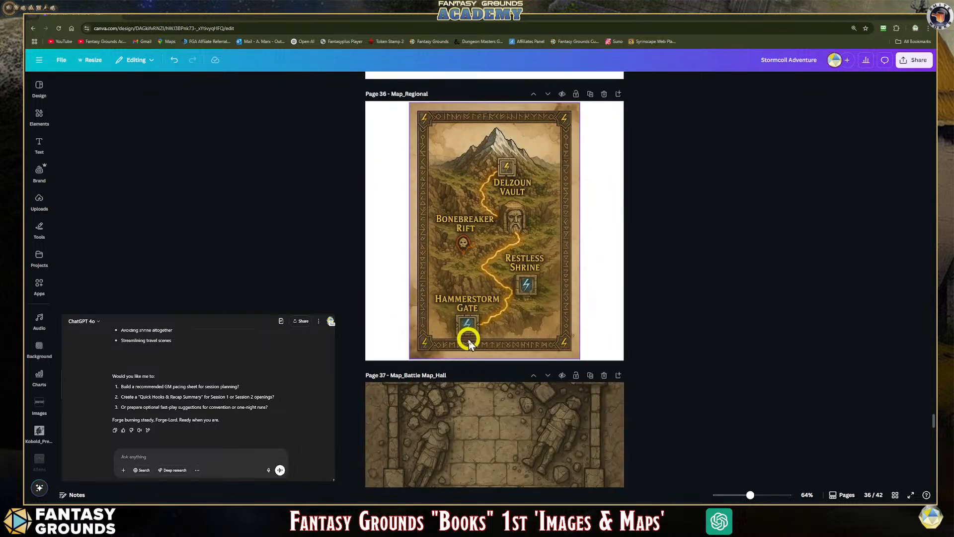
{"action": "scroll", "coordinate": [468, 336], "scroll_direction": "up", "scroll_amount": 1}
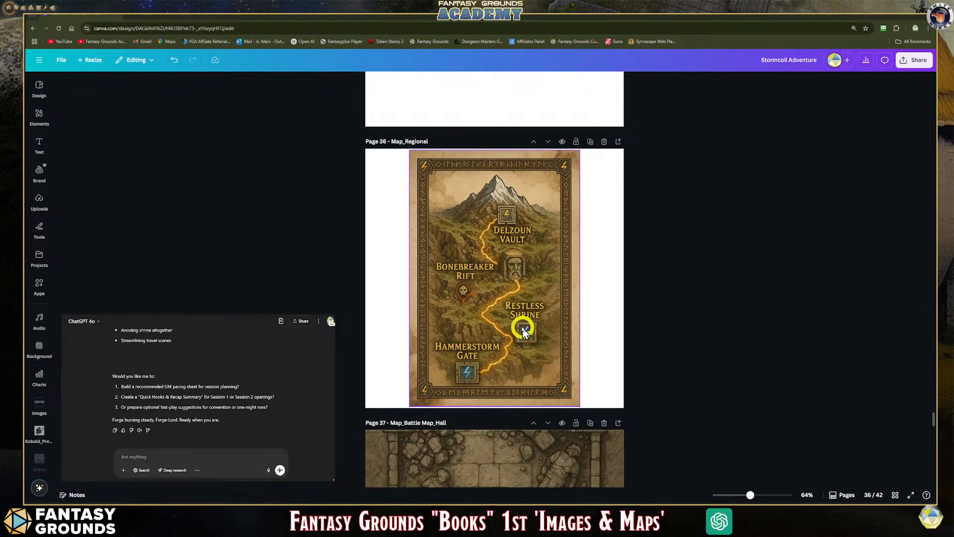
{"action": "scroll", "coordinate": [497, 324], "scroll_direction": "down", "scroll_amount": 2}
{"action": "scroll", "coordinate": [476, 281], "scroll_direction": "up", "scroll_amount": 2}
{"action": "scroll", "coordinate": [500, 313], "scroll_direction": "down", "scroll_amount": 1}
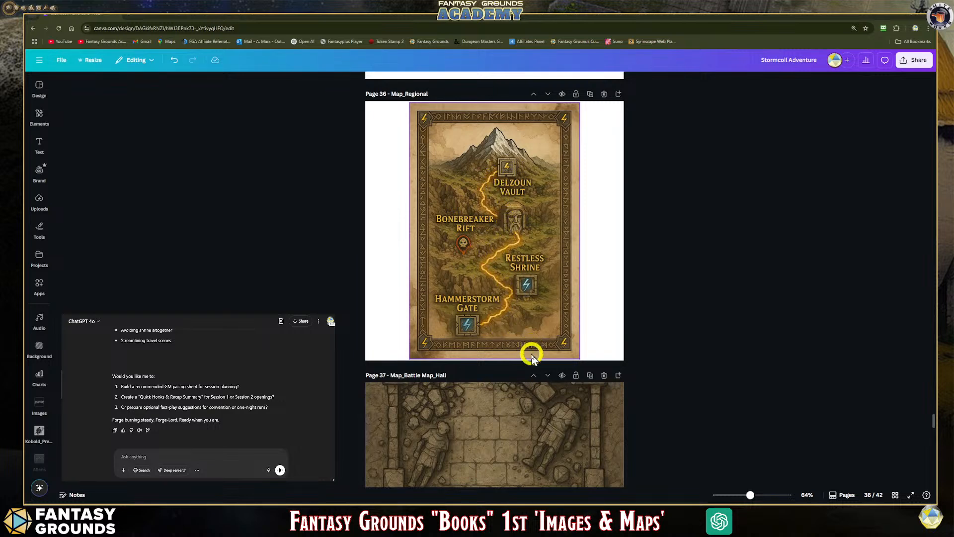
Step: Examine the battle maps on pages 37 to 41: Hall, Chasm Bridge_01, Vault, Chasm Bridge_02, and Rat Pit
{"action": "scroll", "coordinate": [533, 349], "scroll_direction": "down", "scroll_amount": 4}
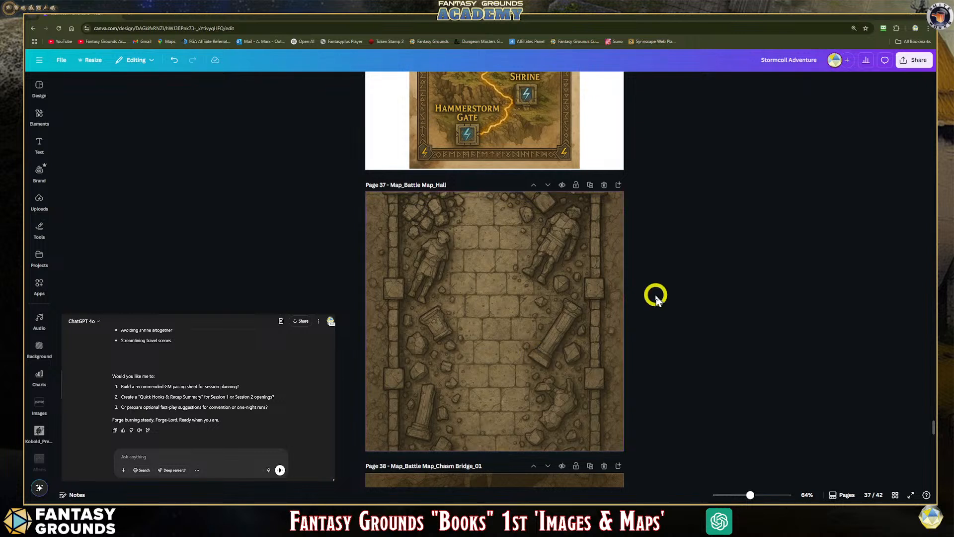
{"action": "scroll", "coordinate": [517, 338], "scroll_direction": "down", "scroll_amount": 4}
{"action": "scroll", "coordinate": [514, 331], "scroll_direction": "down", "scroll_amount": 2}
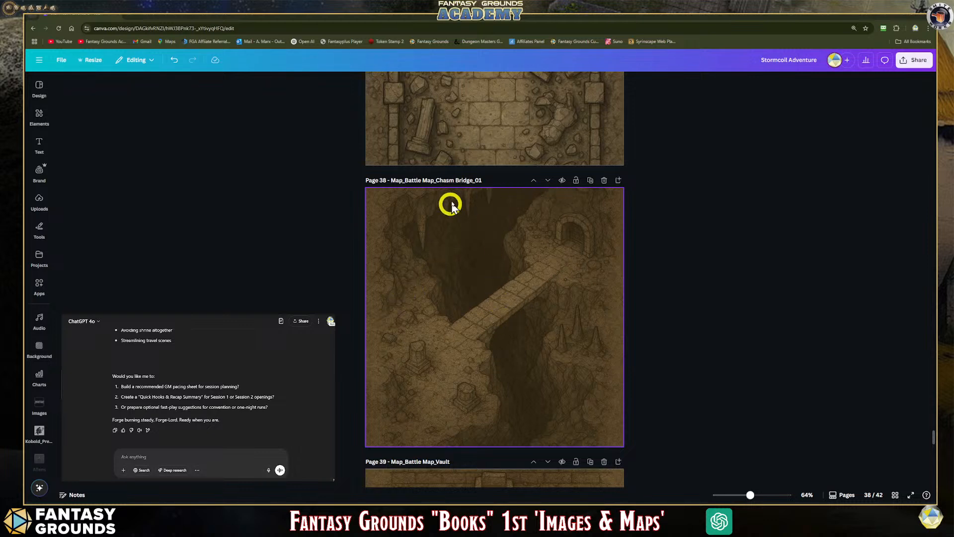
{"action": "scroll", "coordinate": [530, 292], "scroll_direction": "down", "scroll_amount": 1}
{"action": "scroll", "coordinate": [530, 292], "scroll_direction": "down", "scroll_amount": 5}
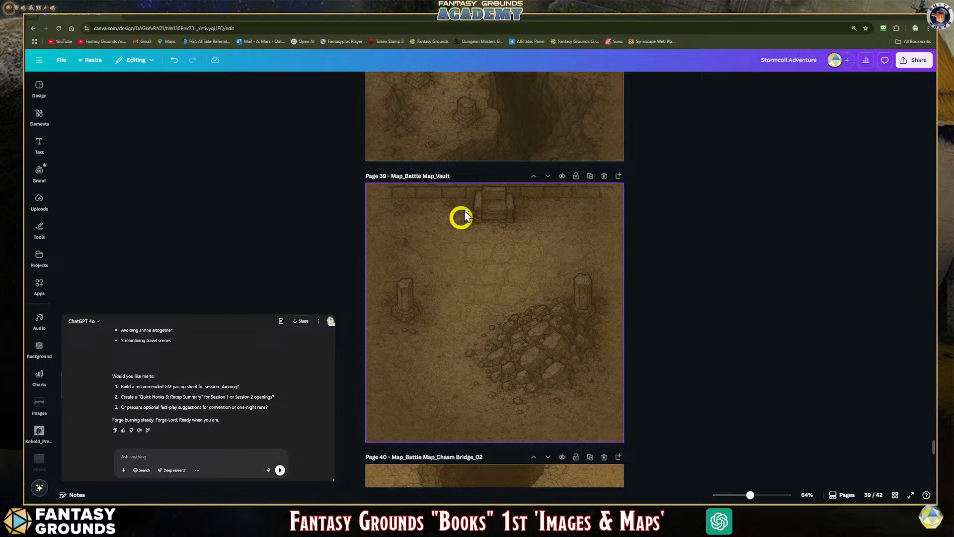
{"action": "scroll", "coordinate": [507, 271], "scroll_direction": "down", "scroll_amount": 2}
{"action": "scroll", "coordinate": [515, 274], "scroll_direction": "down", "scroll_amount": 4}
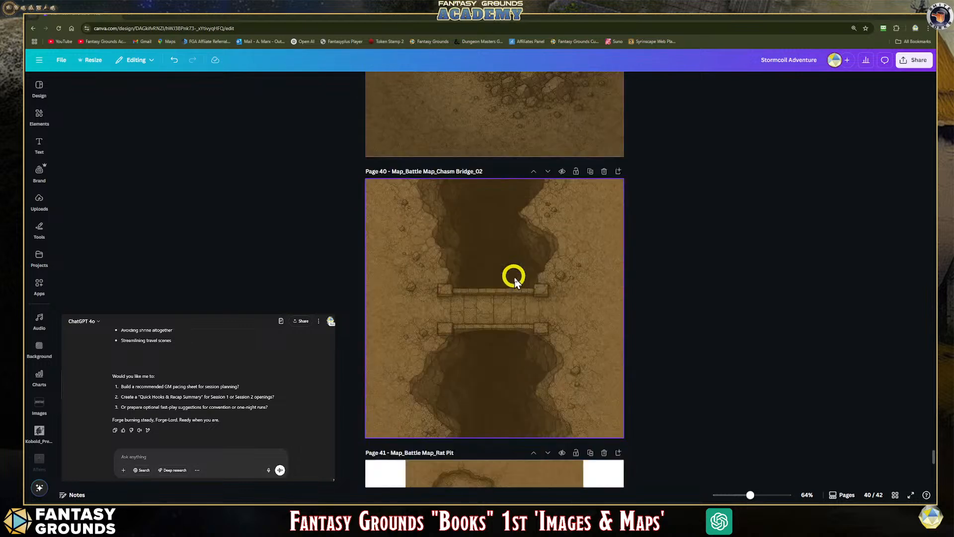
{"action": "scroll", "coordinate": [502, 272], "scroll_direction": "down", "scroll_amount": 1}
{"action": "scroll", "coordinate": [506, 272], "scroll_direction": "down", "scroll_amount": 4}
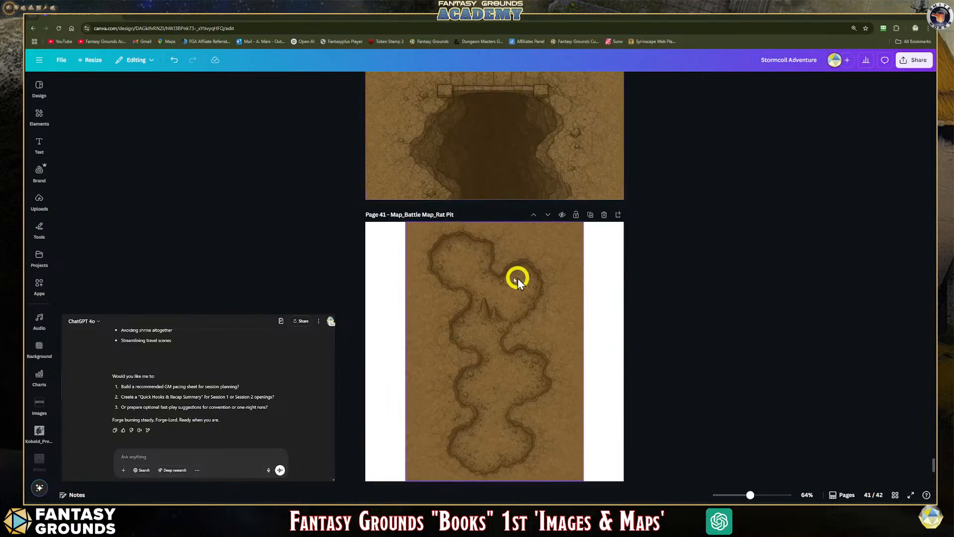
Step: Examine the Generic Cavern battle map on page 42 and revisit the Vault and Chasm Bridge_01 maps
{"action": "scroll", "coordinate": [502, 288], "scroll_direction": "down", "scroll_amount": 6}
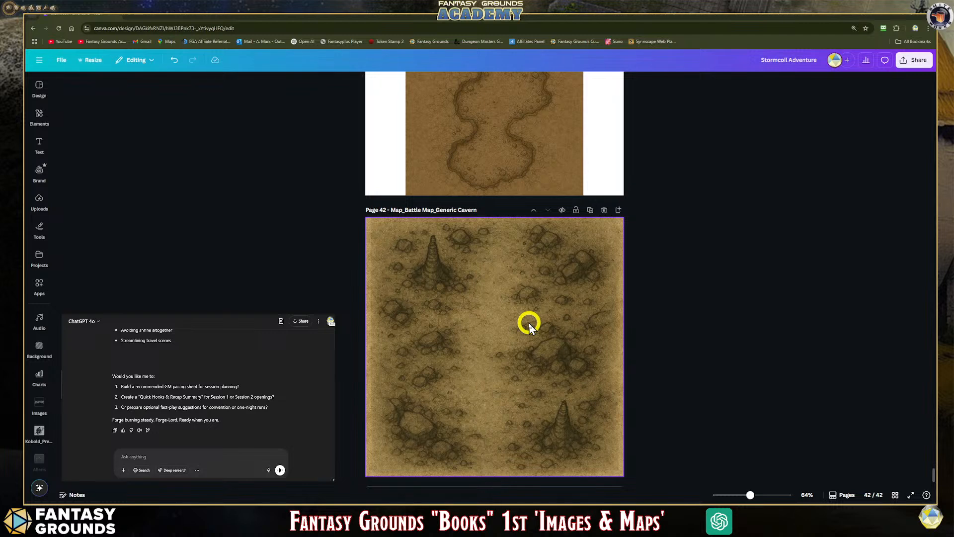
{"action": "scroll", "coordinate": [529, 323], "scroll_direction": "up", "scroll_amount": 18}
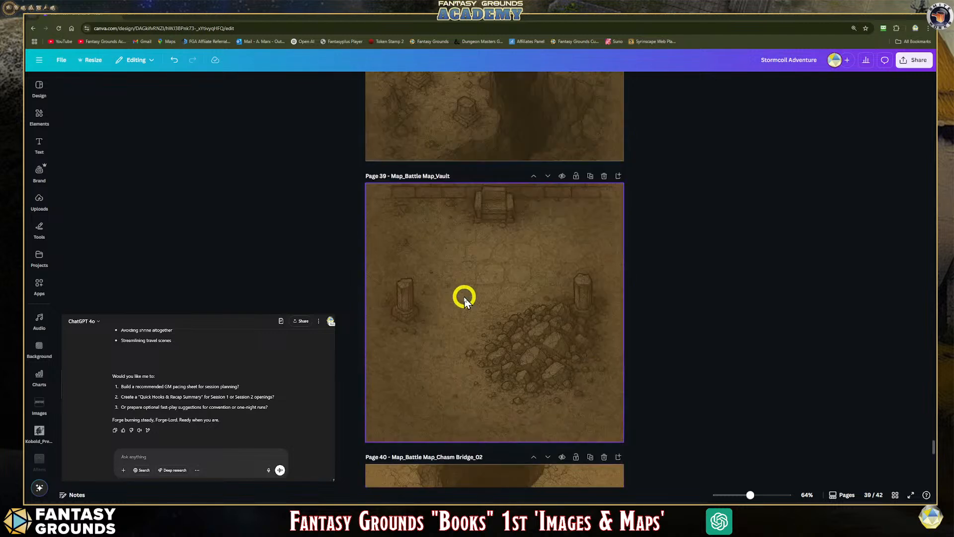
{"action": "scroll", "coordinate": [465, 301], "scroll_direction": "up", "scroll_amount": 6}
{"action": "scroll", "coordinate": [428, 258], "scroll_direction": "down", "scroll_amount": 1}
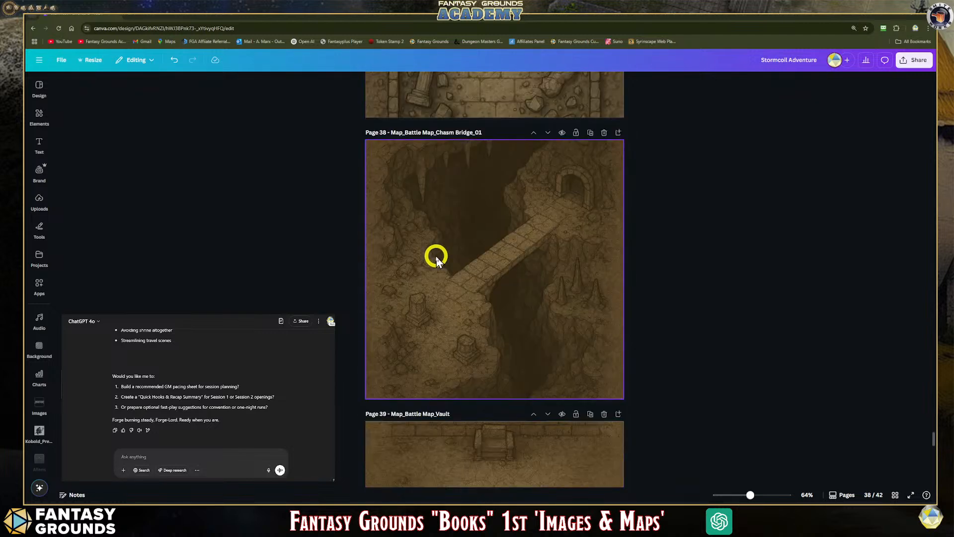
Step: Examine the Hall battle map on page 37, including its stone walkway, fallen statues, and broken pillars
{"action": "scroll", "coordinate": [433, 257], "scroll_direction": "up", "scroll_amount": 5}
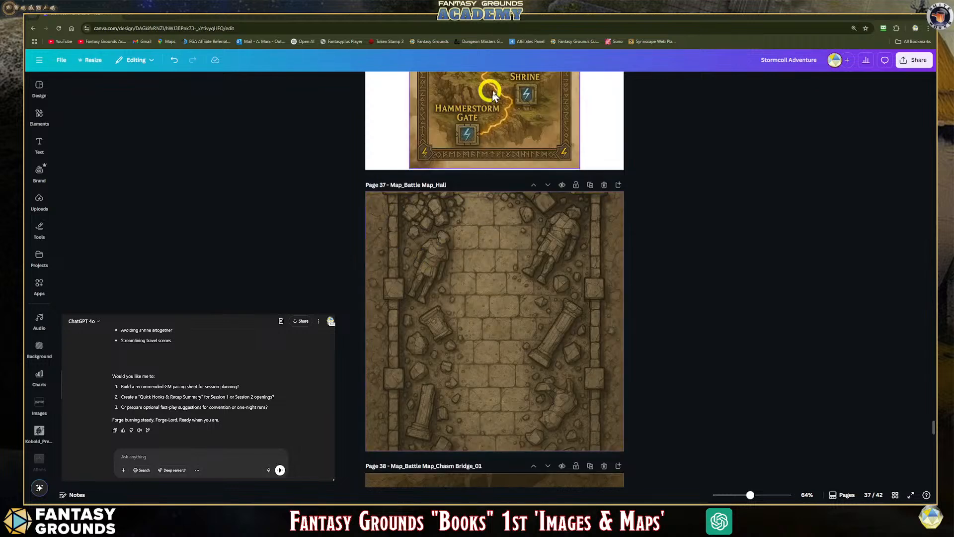
{"action": "scroll", "coordinate": [475, 307], "scroll_direction": "down", "scroll_amount": 2}
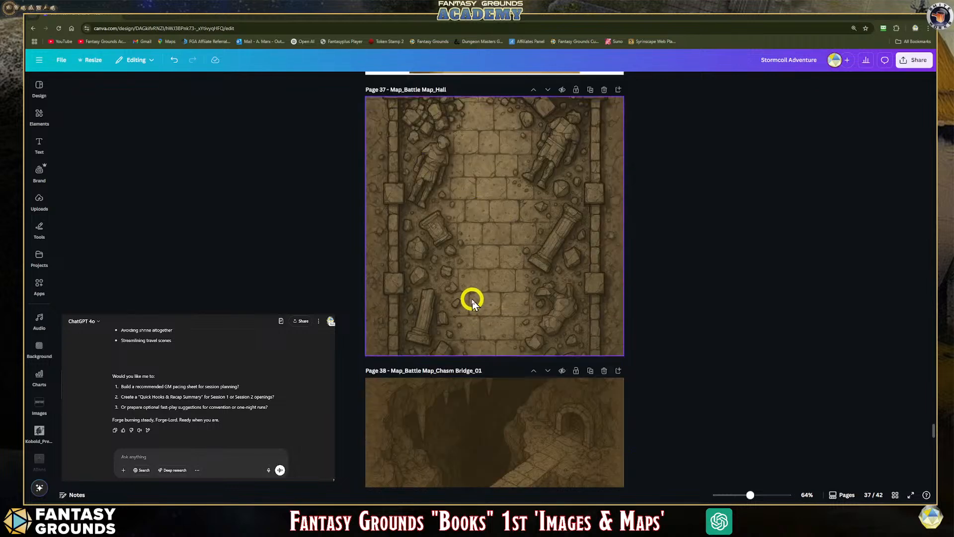
{"action": "scroll", "coordinate": [472, 302], "scroll_direction": "up", "scroll_amount": 2}
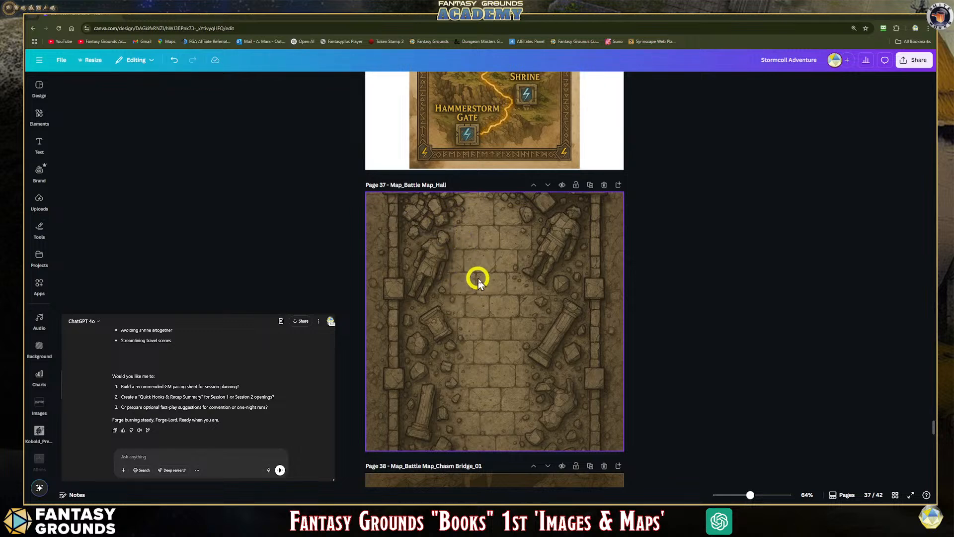
{"action": "scroll", "coordinate": [499, 278], "scroll_direction": "down", "scroll_amount": 1}
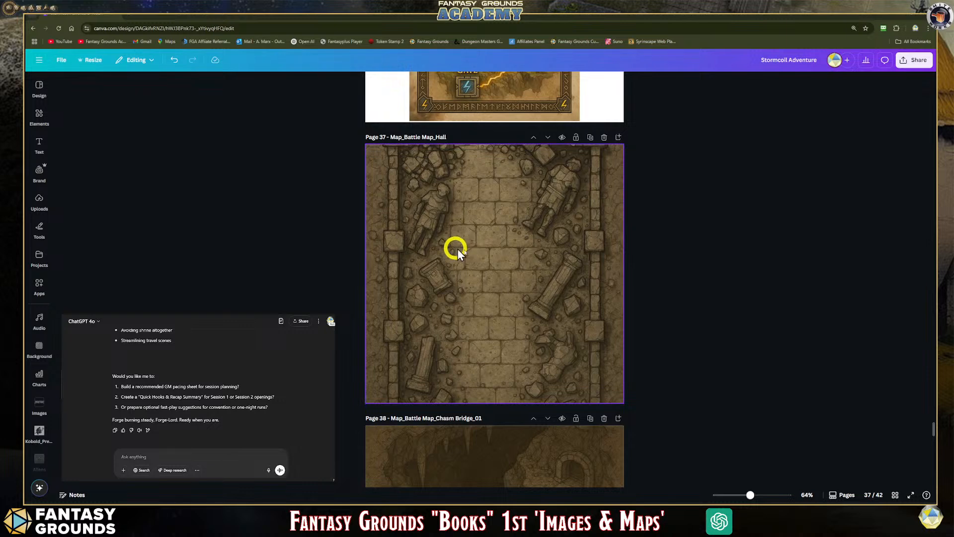
{"action": "scroll", "coordinate": [455, 249], "scroll_direction": "down", "scroll_amount": 1}
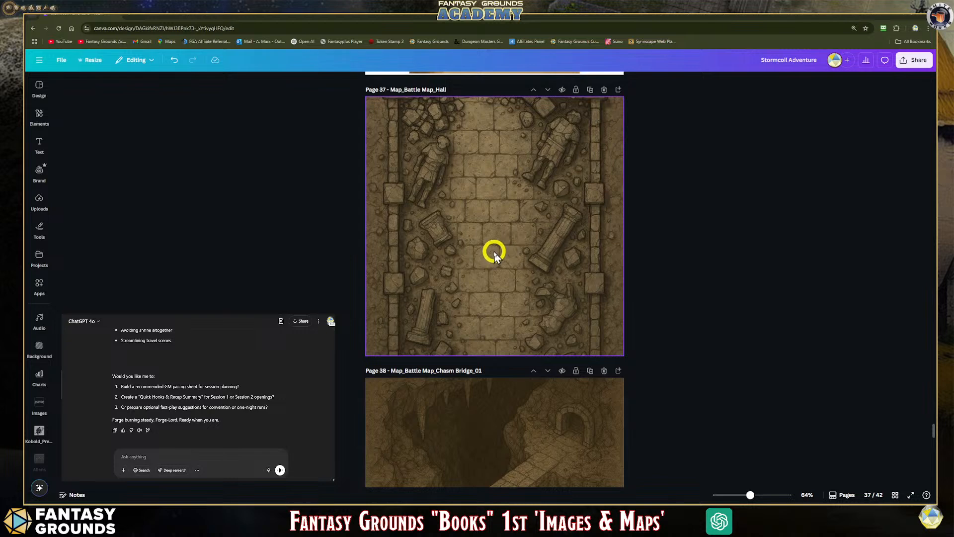
{"action": "scroll", "coordinate": [495, 251], "scroll_direction": "down", "scroll_amount": 1}
{"action": "scroll", "coordinate": [447, 247], "scroll_direction": "up", "scroll_amount": 2}
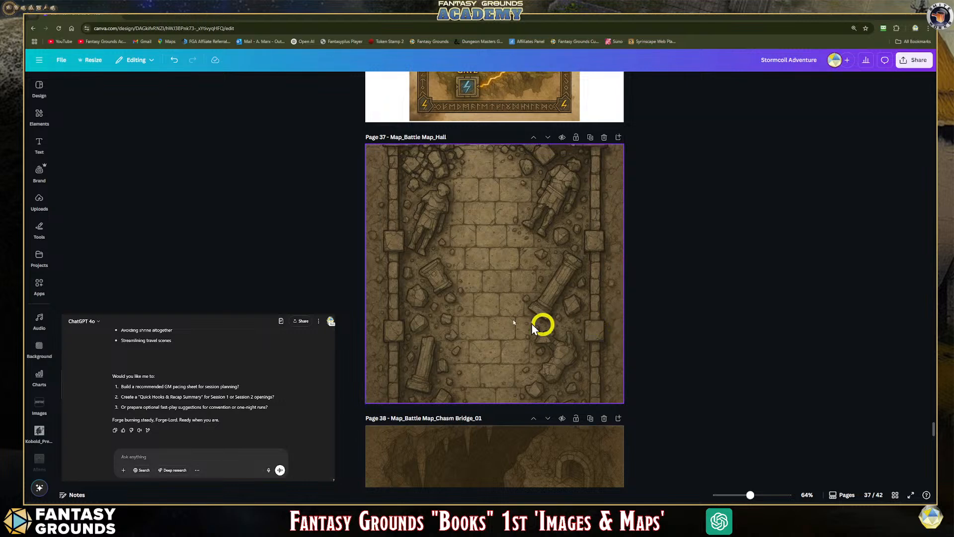
{"action": "scroll", "coordinate": [516, 274], "scroll_direction": "down", "scroll_amount": 1}
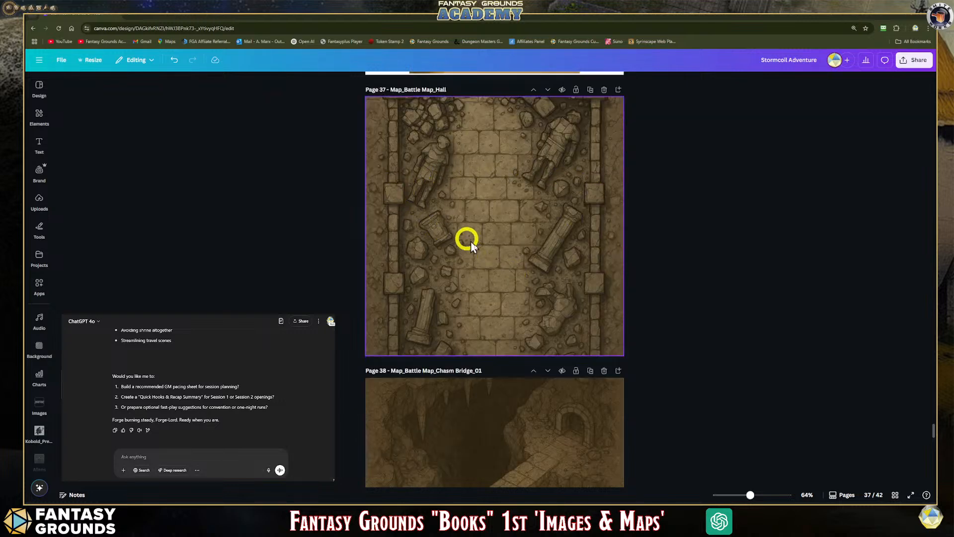
{"action": "scroll", "coordinate": [462, 256], "scroll_direction": "down", "scroll_amount": 2}
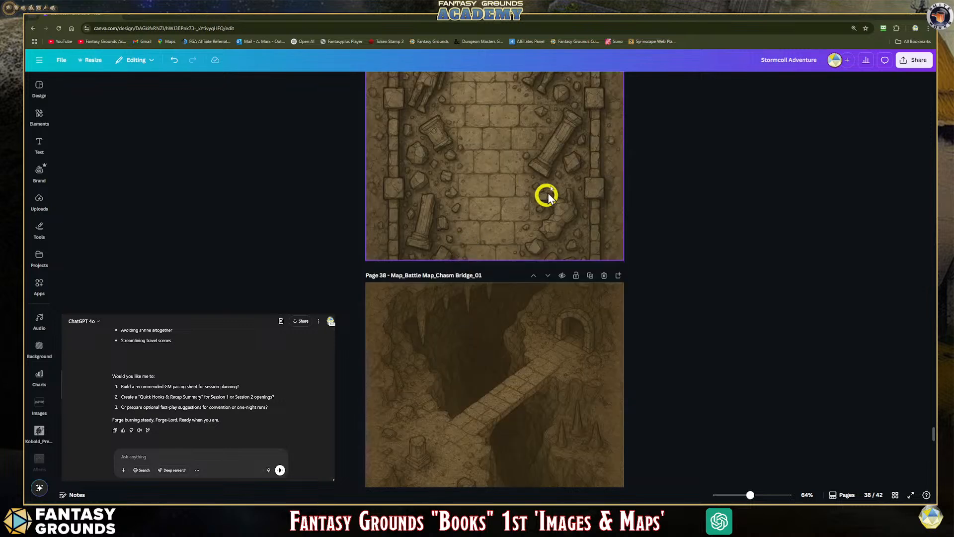
Step: Skim the battle maps from Vault to Generic Cavern once more, and return to the regional map on page 36
{"action": "scroll", "coordinate": [466, 255], "scroll_direction": "down", "scroll_amount": 10}
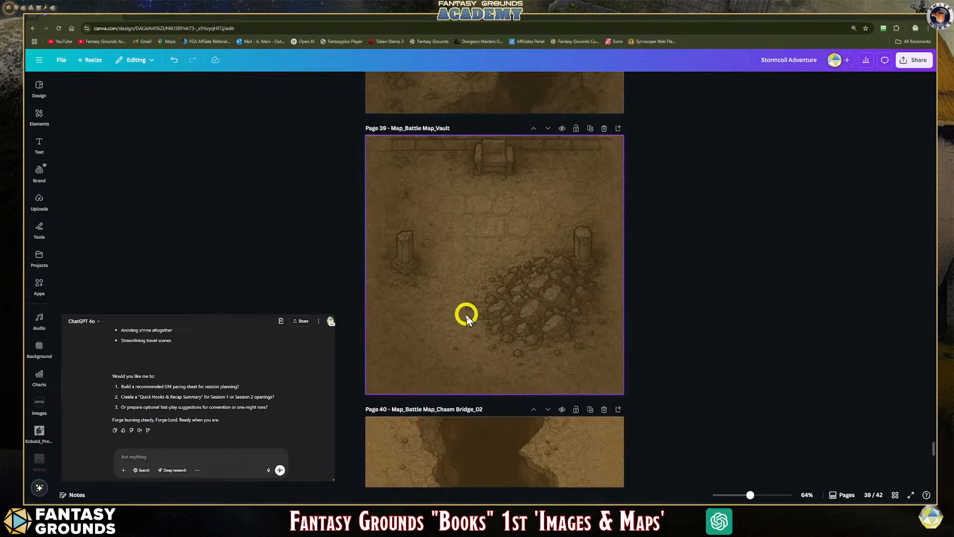
{"action": "scroll", "coordinate": [466, 319], "scroll_direction": "down", "scroll_amount": 12}
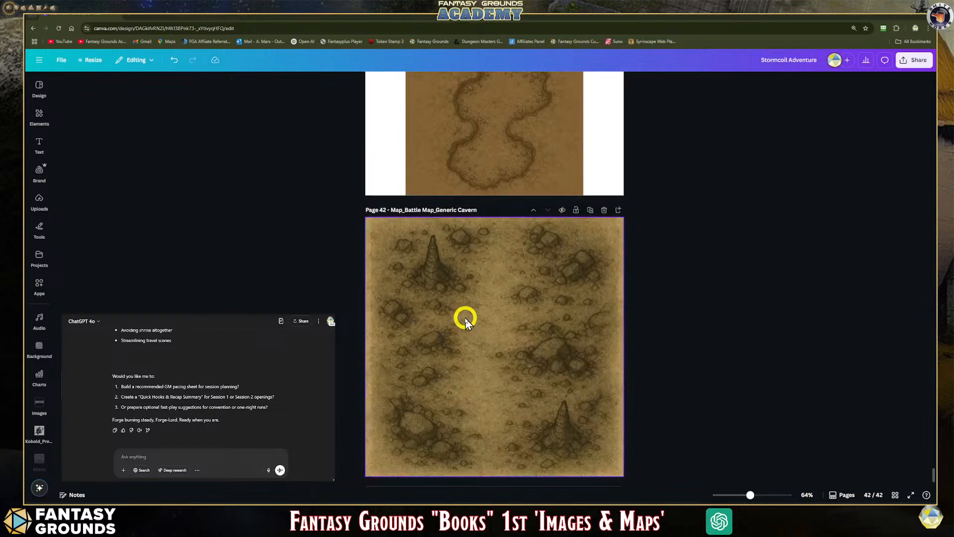
{"action": "scroll", "coordinate": [465, 321], "scroll_direction": "up", "scroll_amount": 2}
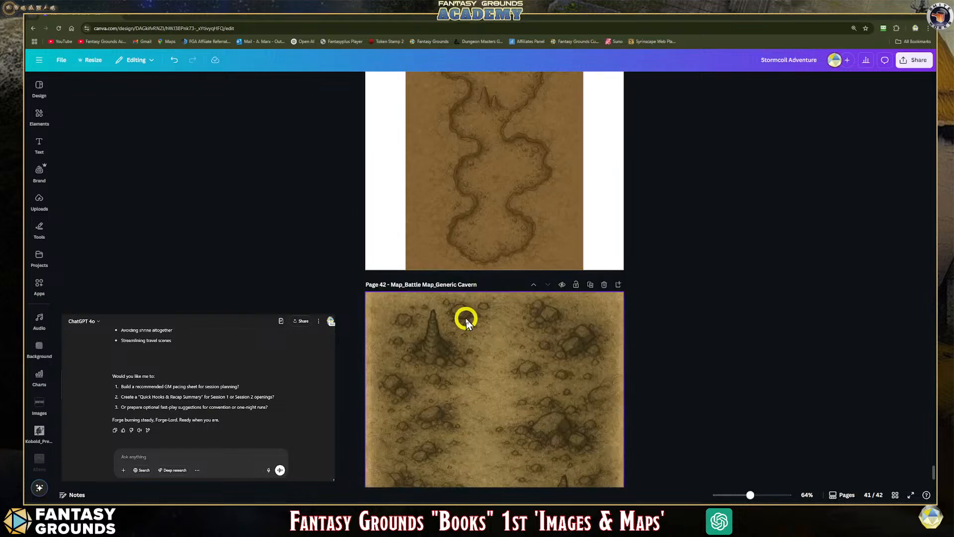
{"action": "scroll", "coordinate": [467, 319], "scroll_direction": "up", "scroll_amount": 10}
{"action": "scroll", "coordinate": [466, 306], "scroll_direction": "up", "scroll_amount": 20}
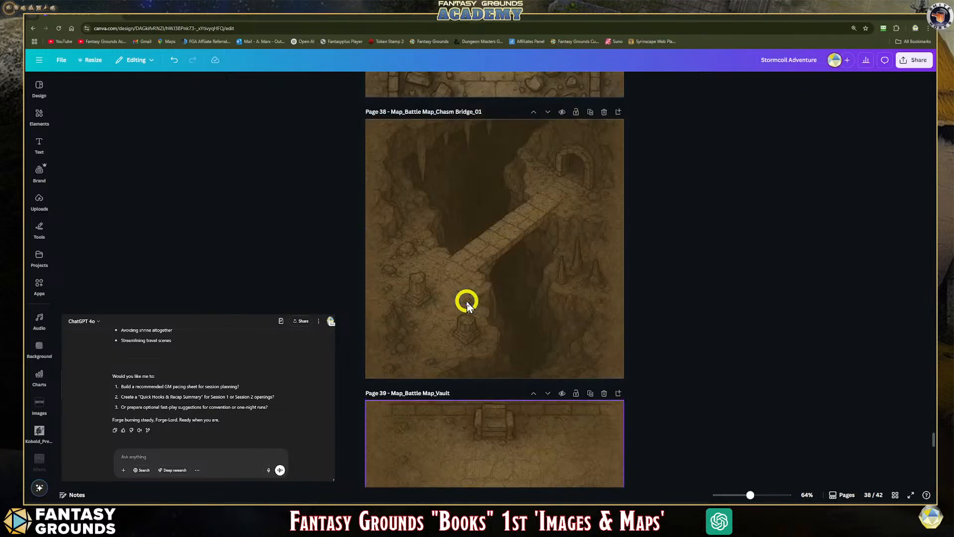
{"action": "scroll", "coordinate": [466, 305], "scroll_direction": "up", "scroll_amount": 4}
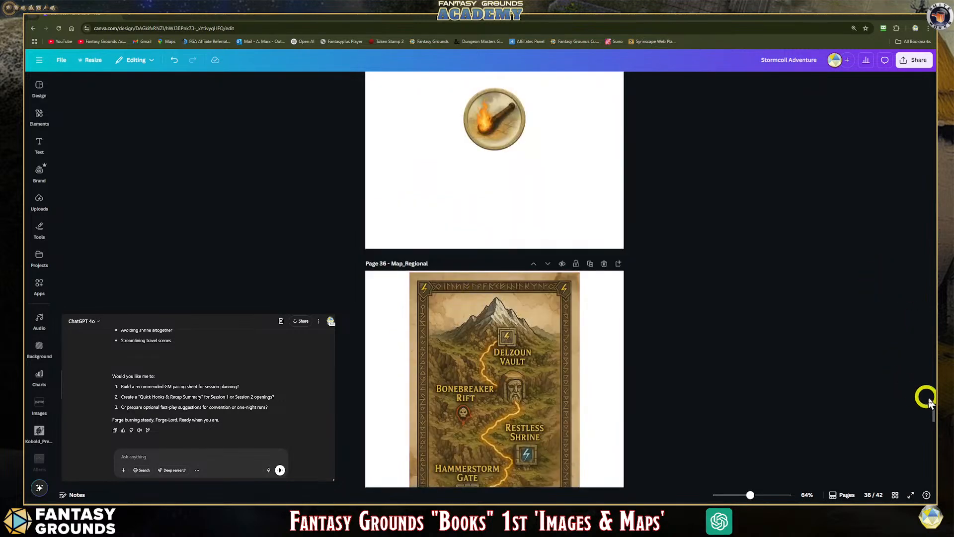
Step: Go back to the start of the design and examine the Adventure Page Elements and the Stone Border pages through page 7
{"action": "left_click_drag", "start_coordinate": [931, 411], "coordinate": [933, 77]}
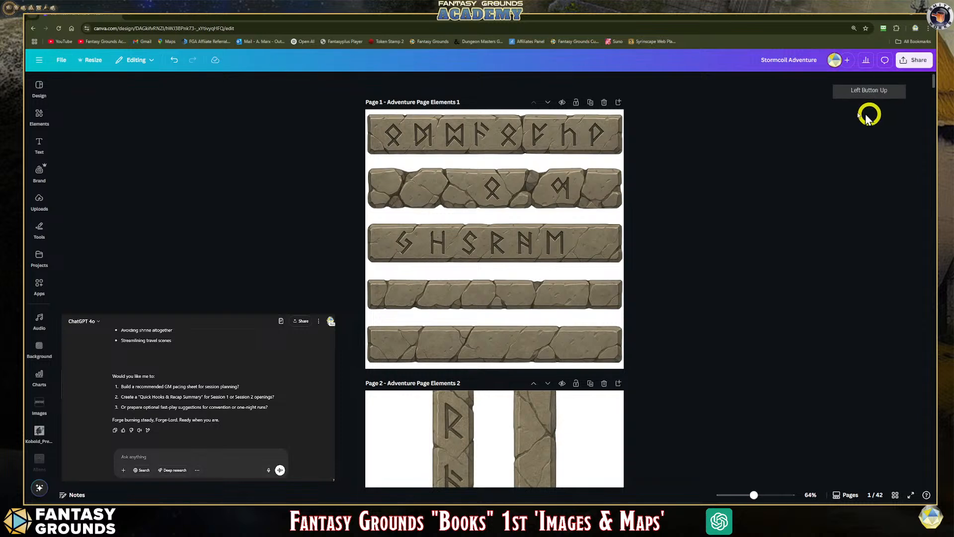
{"action": "scroll", "coordinate": [524, 188], "scroll_direction": "down", "scroll_amount": 10}
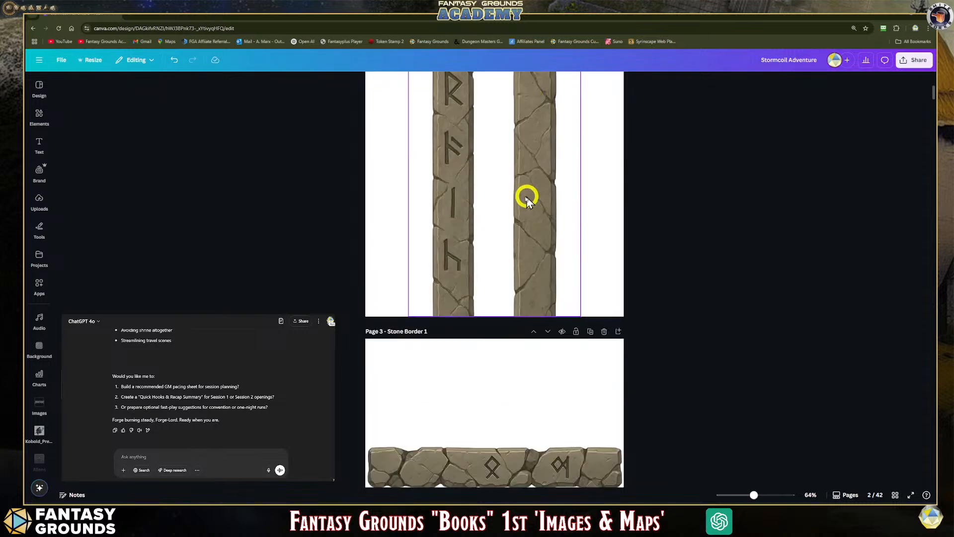
{"action": "scroll", "coordinate": [445, 188], "scroll_direction": "down", "scroll_amount": 12}
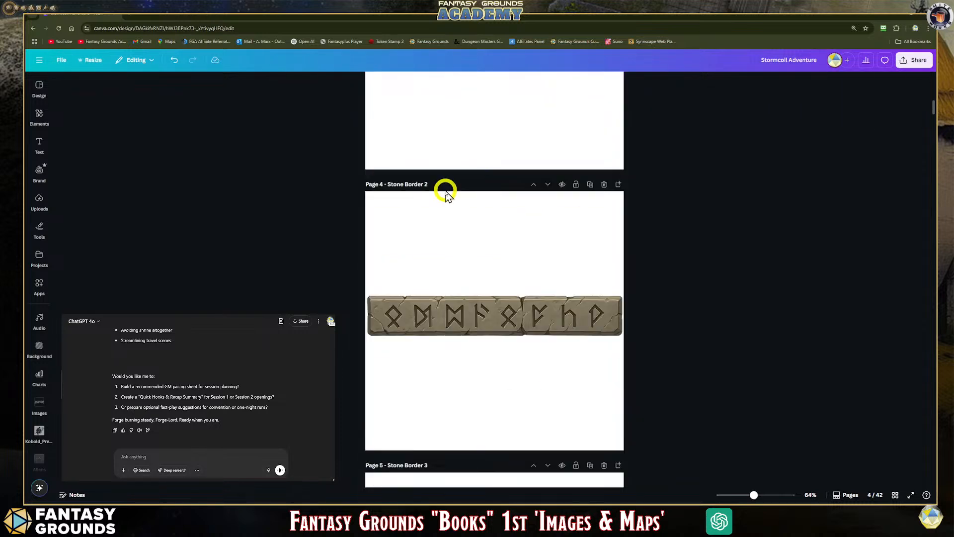
{"action": "scroll", "coordinate": [447, 209], "scroll_direction": "down", "scroll_amount": 7}
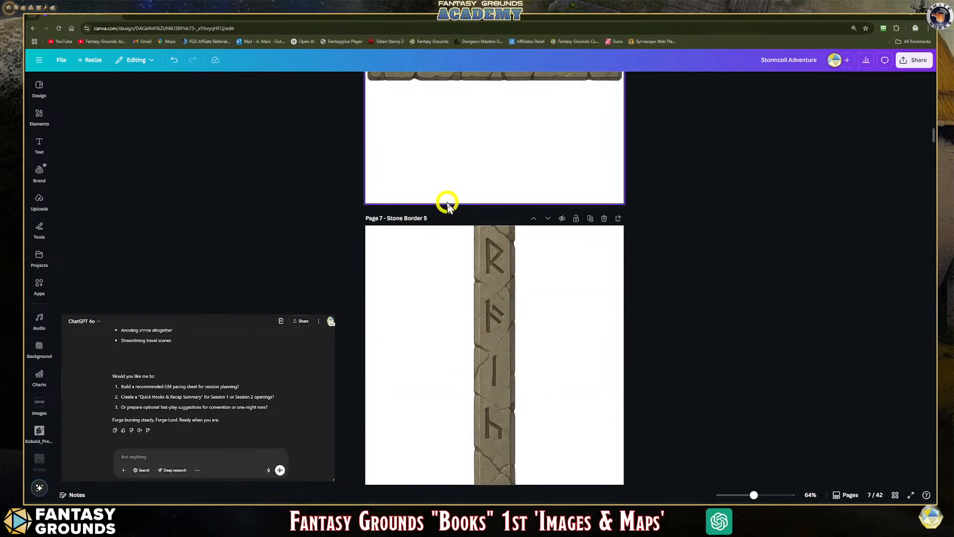
{"action": "scroll", "coordinate": [448, 205], "scroll_direction": "up", "scroll_amount": 8}
{"action": "scroll", "coordinate": [449, 201], "scroll_direction": "up", "scroll_amount": 10}
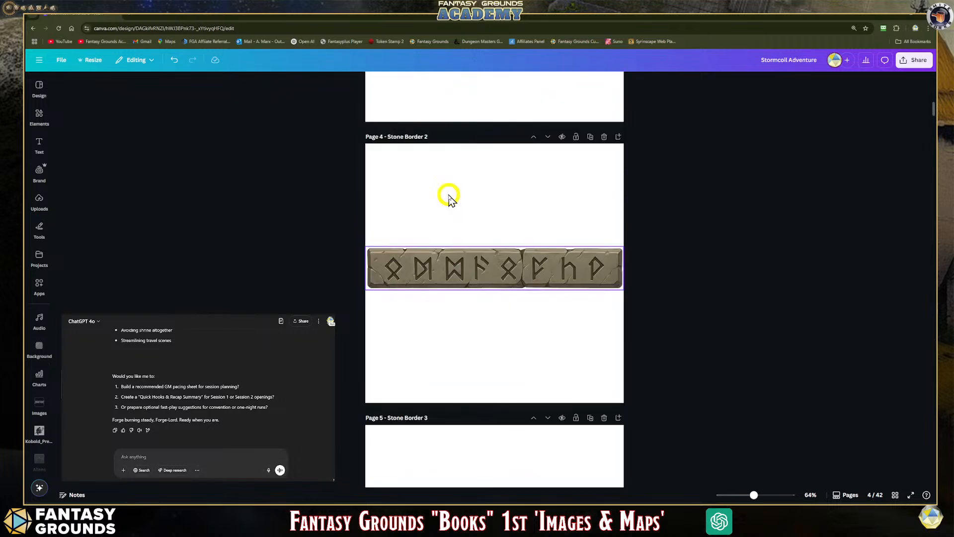
{"action": "scroll", "coordinate": [473, 194], "scroll_direction": "up", "scroll_amount": 2}
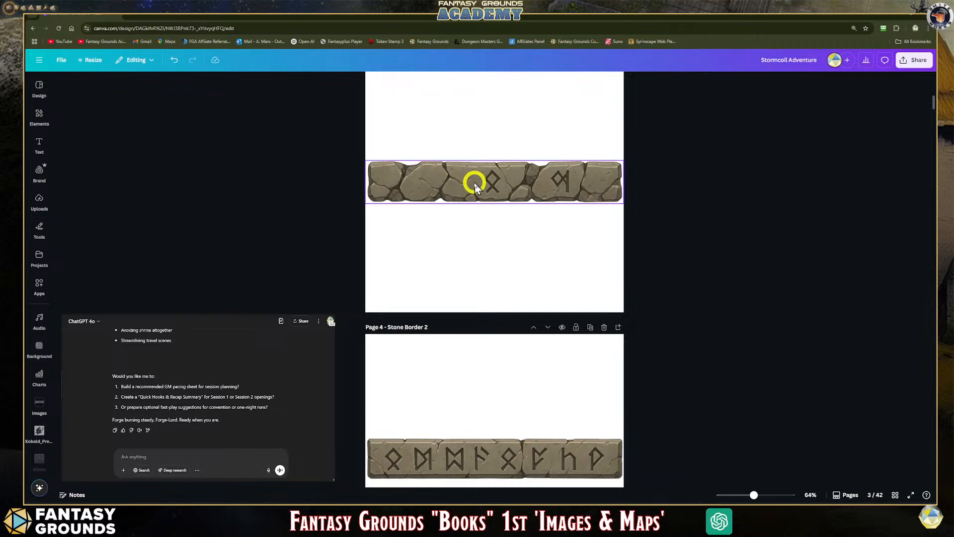
{"action": "scroll", "coordinate": [449, 184], "scroll_direction": "up", "scroll_amount": 9}
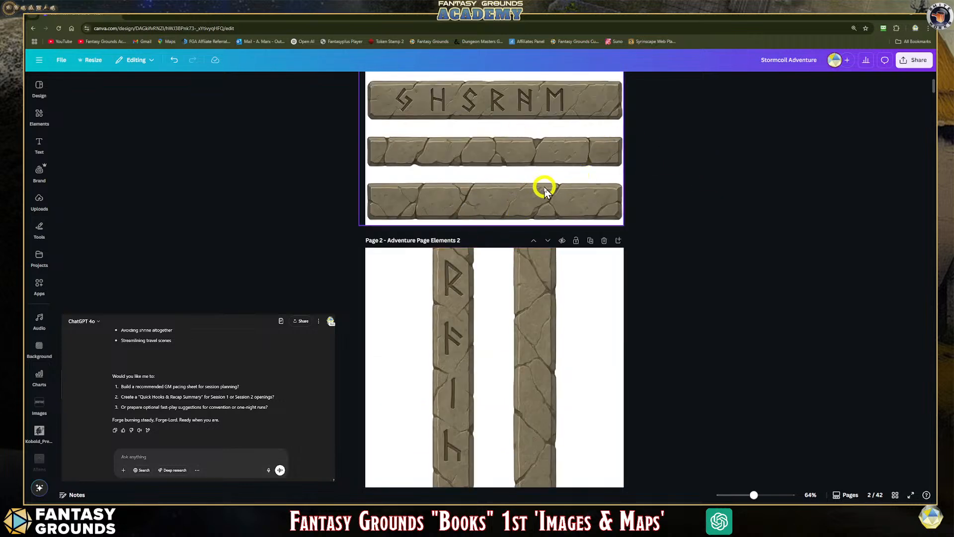
Step: Compare the combined stone elements on pages 1 and 2 with the individual Stone Border 1 to 6 pages
{"action": "scroll", "coordinate": [543, 187], "scroll_direction": "up", "scroll_amount": 3}
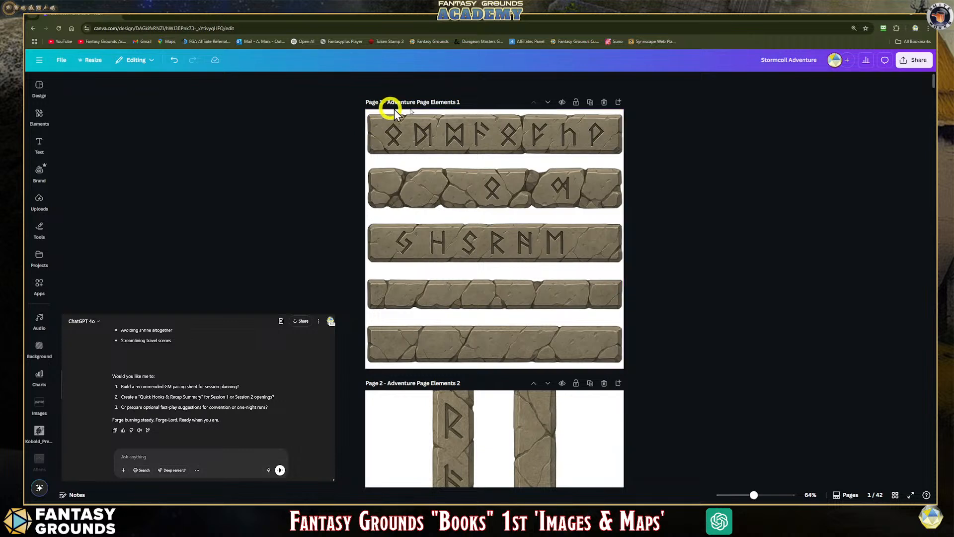
{"action": "scroll", "coordinate": [534, 310], "scroll_direction": "down", "scroll_amount": 8}
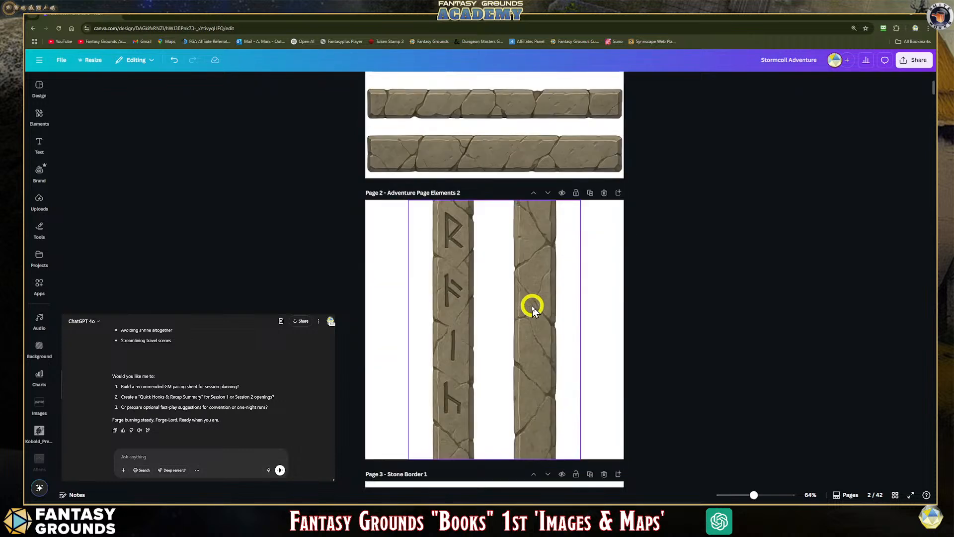
{"action": "scroll", "coordinate": [436, 294], "scroll_direction": "down", "scroll_amount": 10}
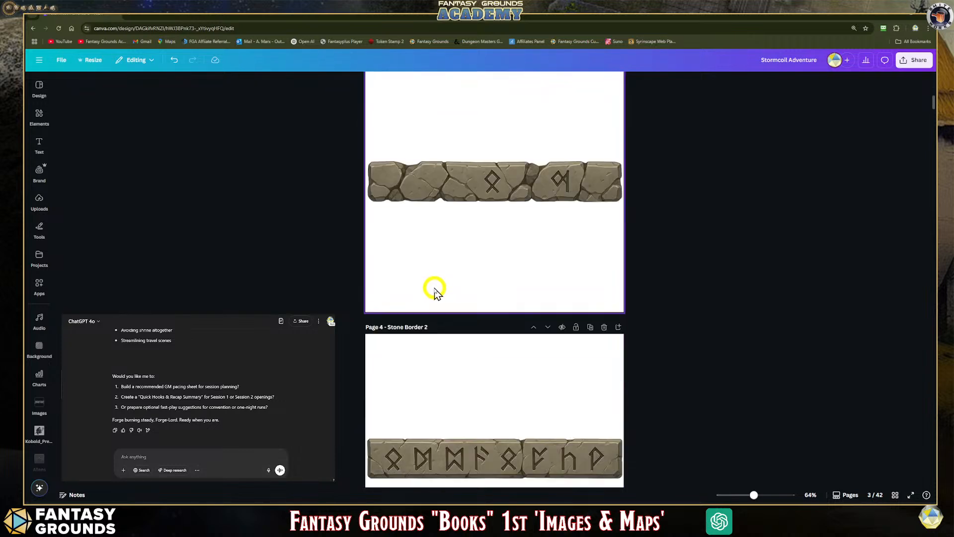
{"action": "scroll", "coordinate": [432, 293], "scroll_direction": "down", "scroll_amount": 3}
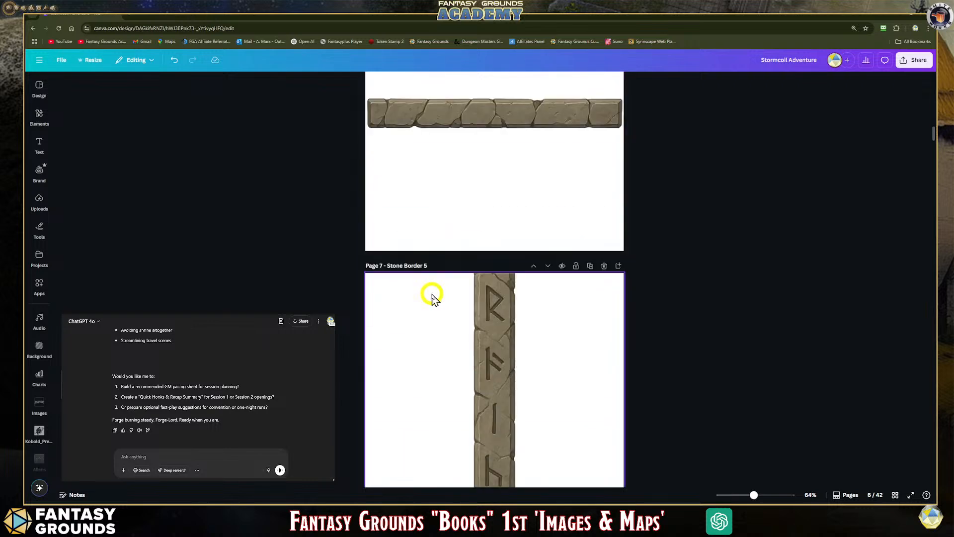
{"action": "scroll", "coordinate": [433, 293], "scroll_direction": "up", "scroll_amount": 1}
{"action": "scroll", "coordinate": [433, 296], "scroll_direction": "down", "scroll_amount": 6}
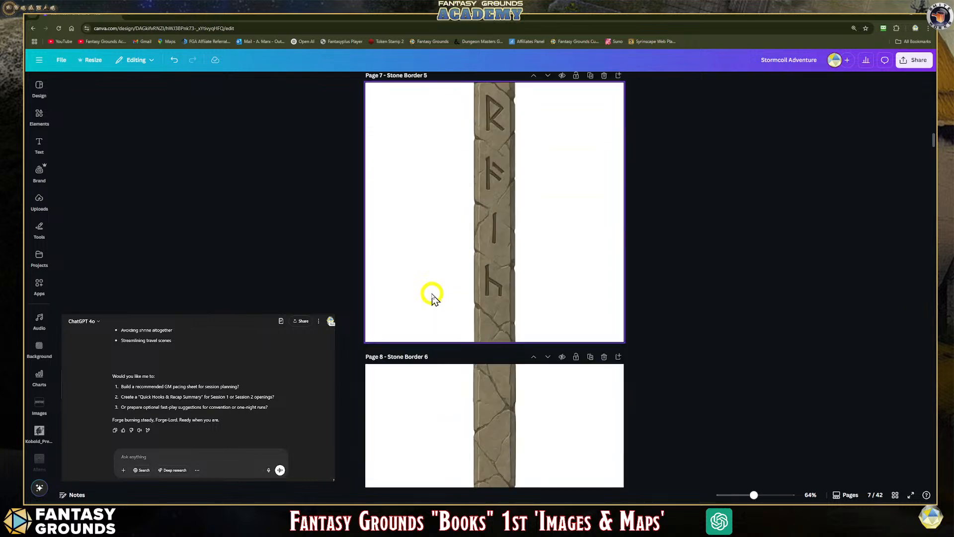
{"action": "scroll", "coordinate": [432, 294], "scroll_direction": "down", "scroll_amount": 2}
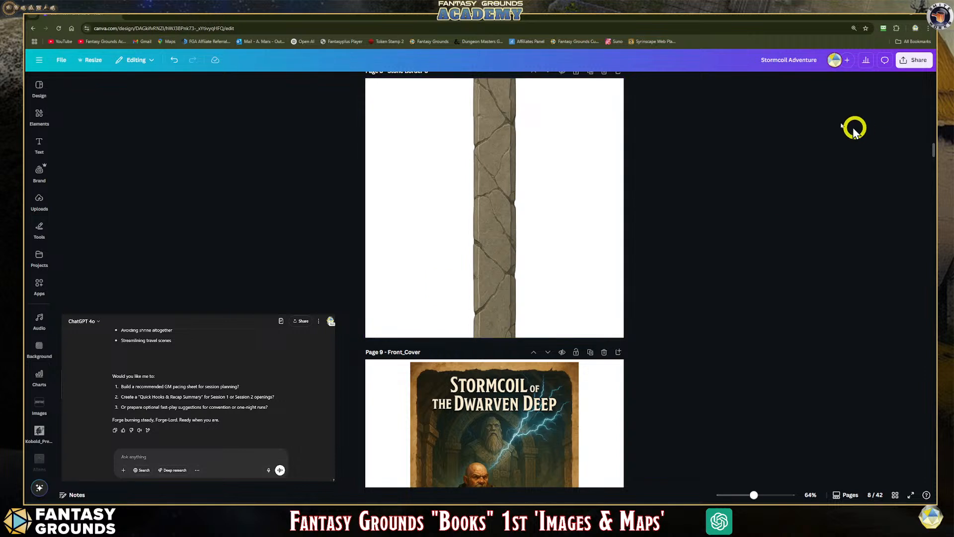
{"action": "scroll", "coordinate": [890, 149], "scroll_direction": "up", "scroll_amount": 5}
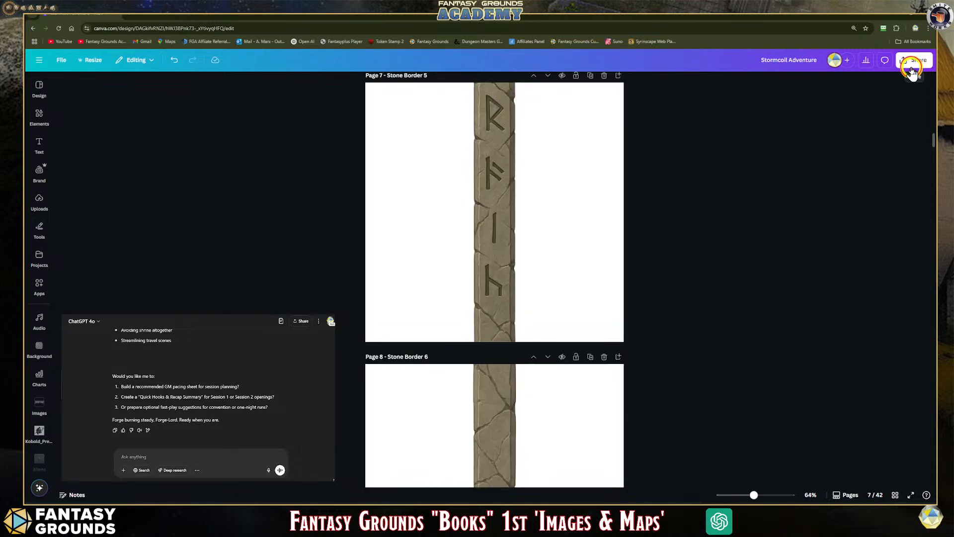
Step: Open the design's download settings with PNG as the file type and clear the selection of all pages
{"action": "left_click", "coordinate": [912, 71]}
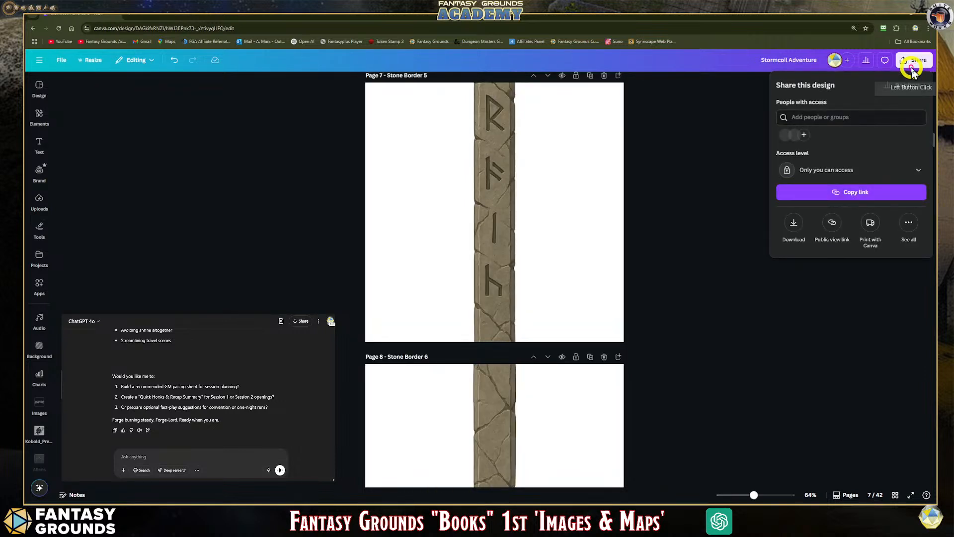
{"action": "left_click", "coordinate": [794, 224]}
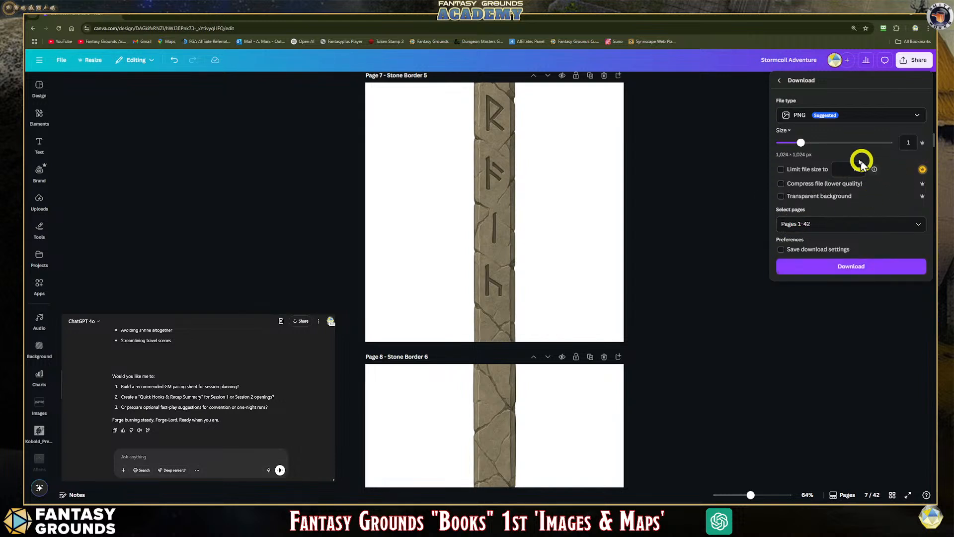
{"action": "left_click", "coordinate": [910, 225]}
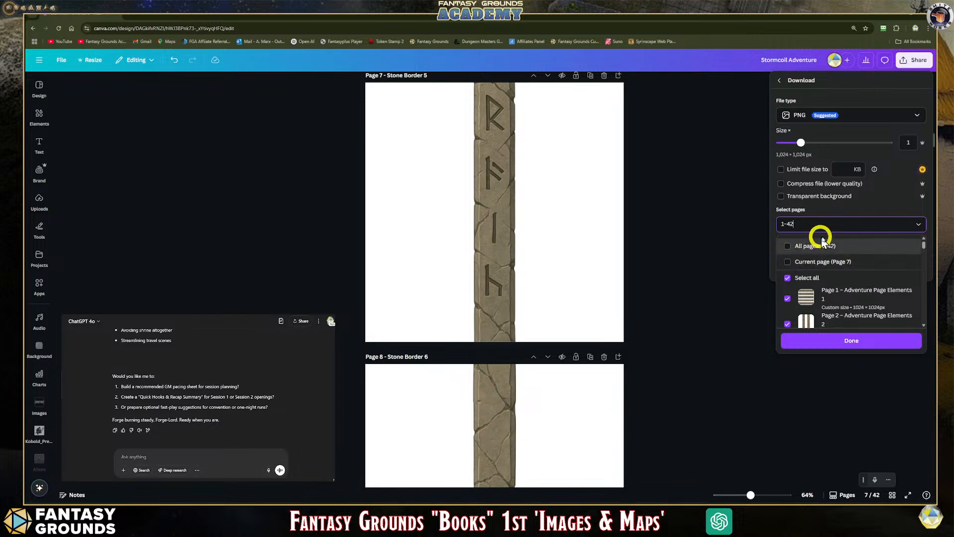
{"action": "left_click", "coordinate": [787, 277]}
{"action": "left_click", "coordinate": [787, 278]}
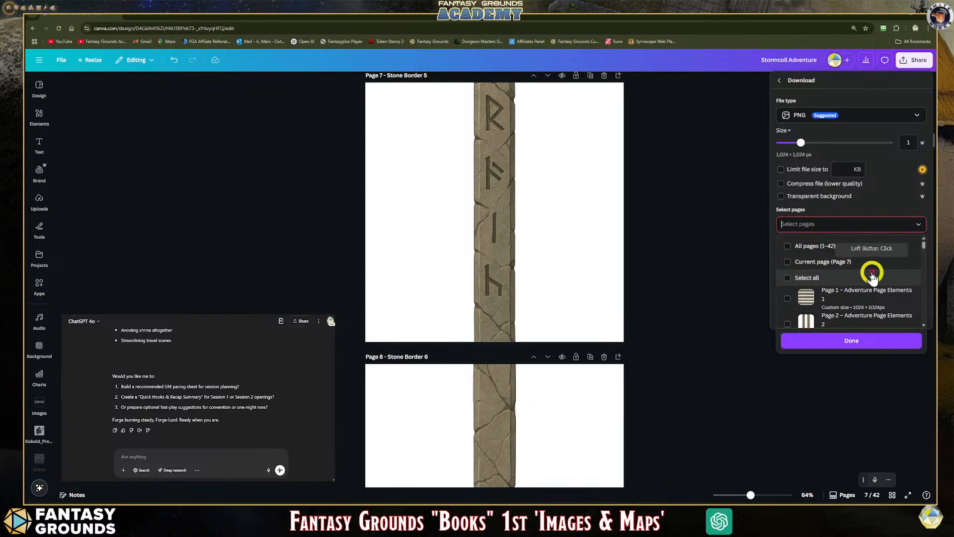
Step: Select only pages 3 to 8, Stone Border 1 to 6, for the download, and close the settings without downloading
{"action": "scroll", "coordinate": [845, 278], "scroll_direction": "down", "scroll_amount": 3}
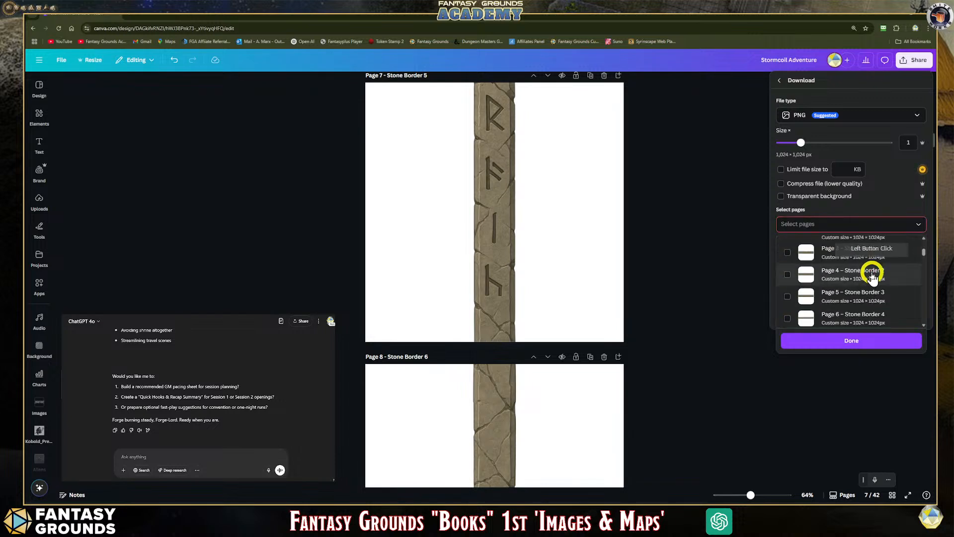
{"action": "left_click", "coordinate": [788, 254]}
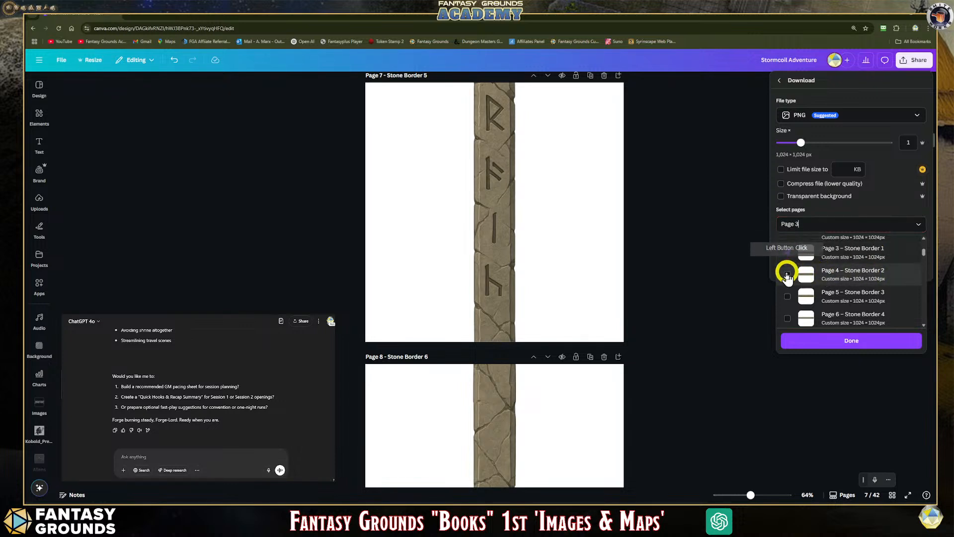
{"action": "left_click", "coordinate": [787, 275]}
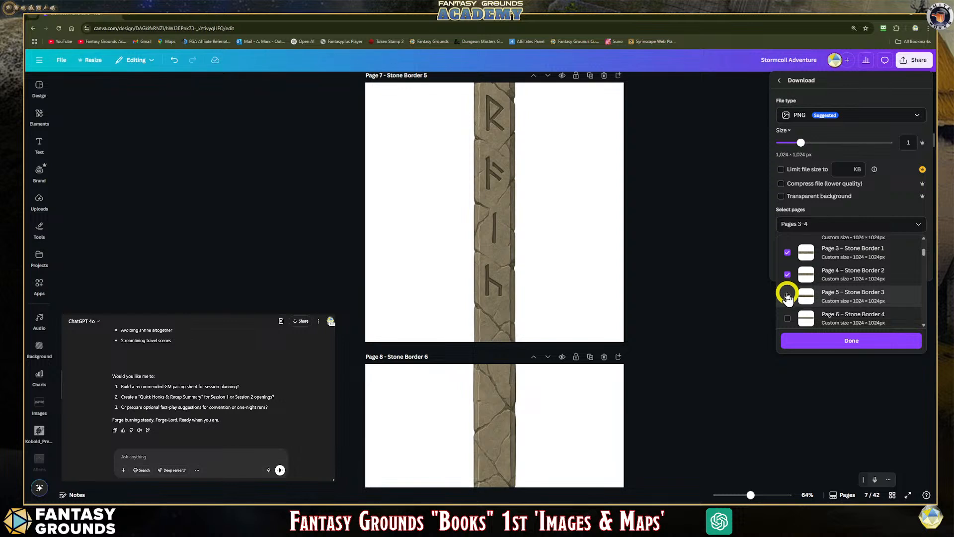
{"action": "left_click", "coordinate": [787, 296]}
{"action": "scroll", "coordinate": [880, 298], "scroll_direction": "down", "scroll_amount": 1}
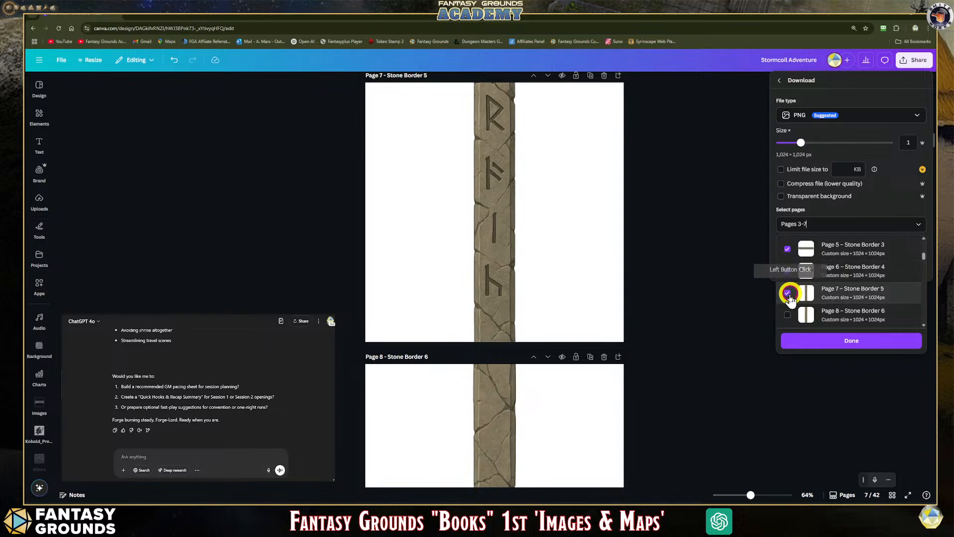
{"action": "left_click", "coordinate": [788, 316]}
{"action": "scroll", "coordinate": [890, 294], "scroll_direction": "down", "scroll_amount": 1}
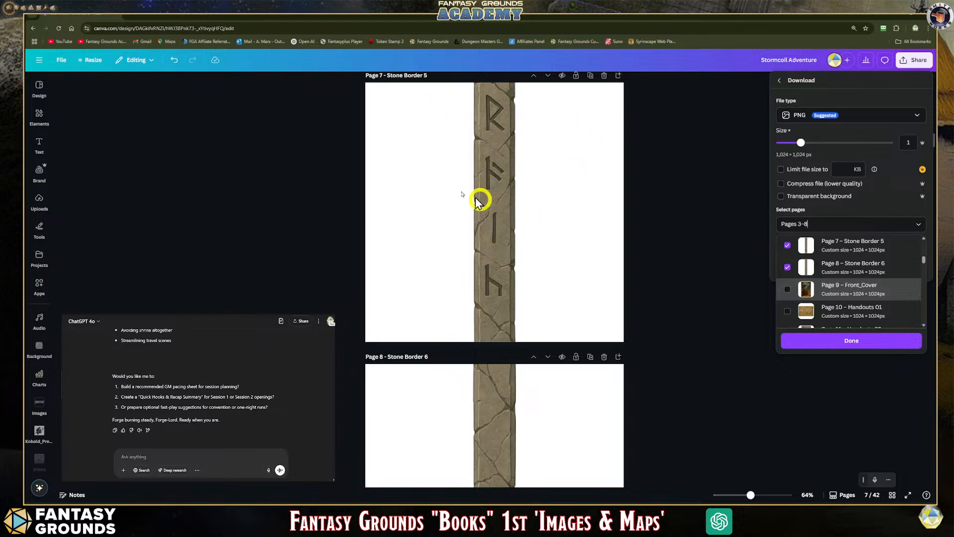
{"action": "left_click", "coordinate": [596, 172]}
Step: Examine the Stone Border pages back up to Adventure Page Elements 2, and return to Stone Border 1 on page 3
{"action": "scroll", "coordinate": [577, 214], "scroll_direction": "up", "scroll_amount": 6}
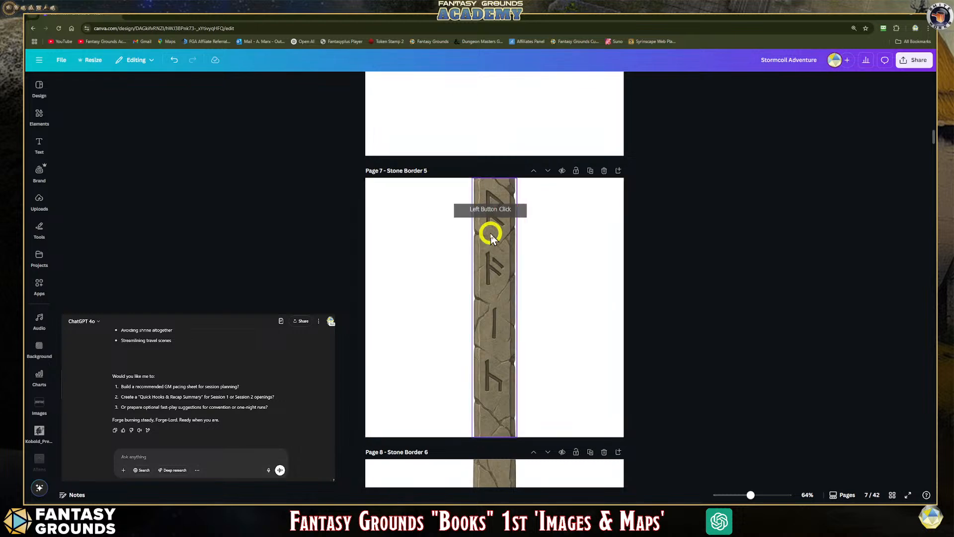
{"action": "scroll", "coordinate": [492, 222], "scroll_direction": "up", "scroll_amount": 12}
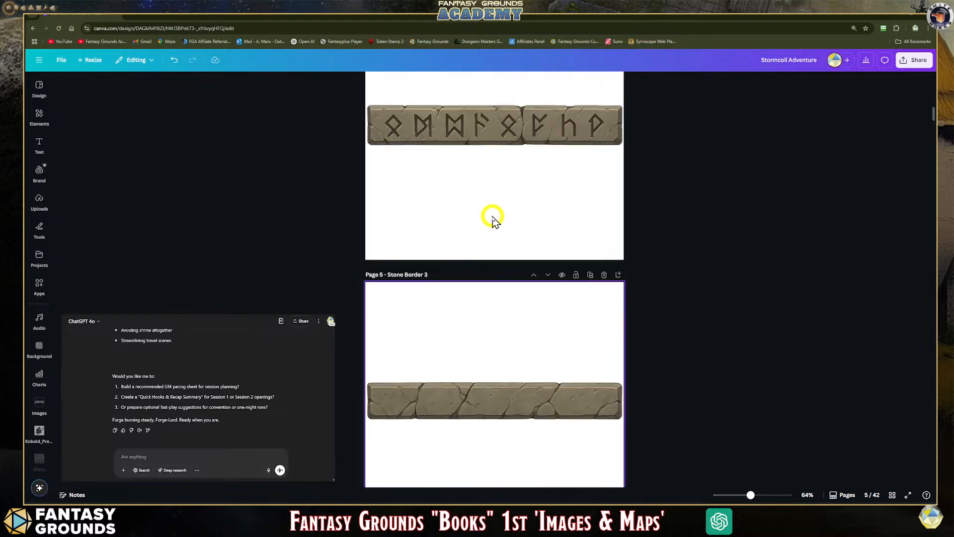
{"action": "scroll", "coordinate": [649, 256], "scroll_direction": "up", "scroll_amount": 6}
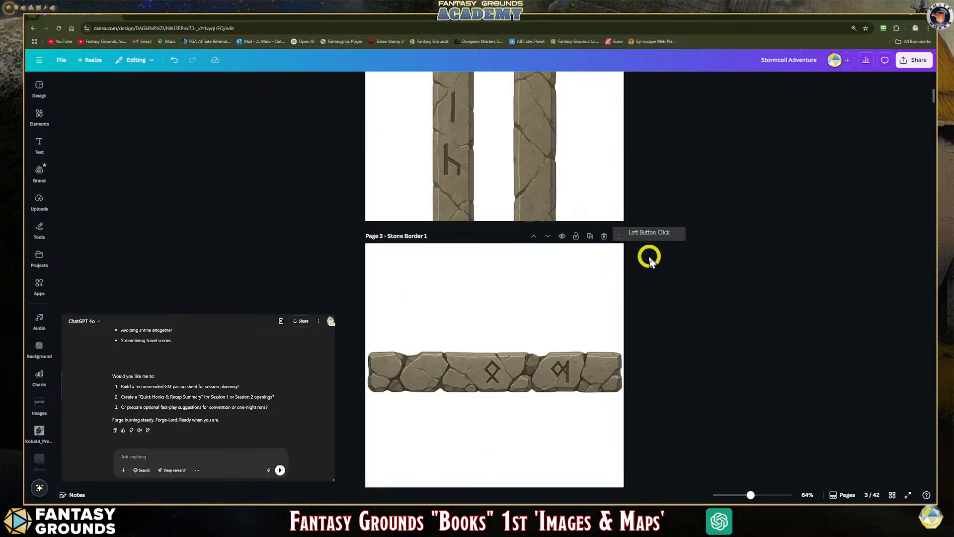
{"action": "scroll", "coordinate": [497, 269], "scroll_direction": "up", "scroll_amount": 5}
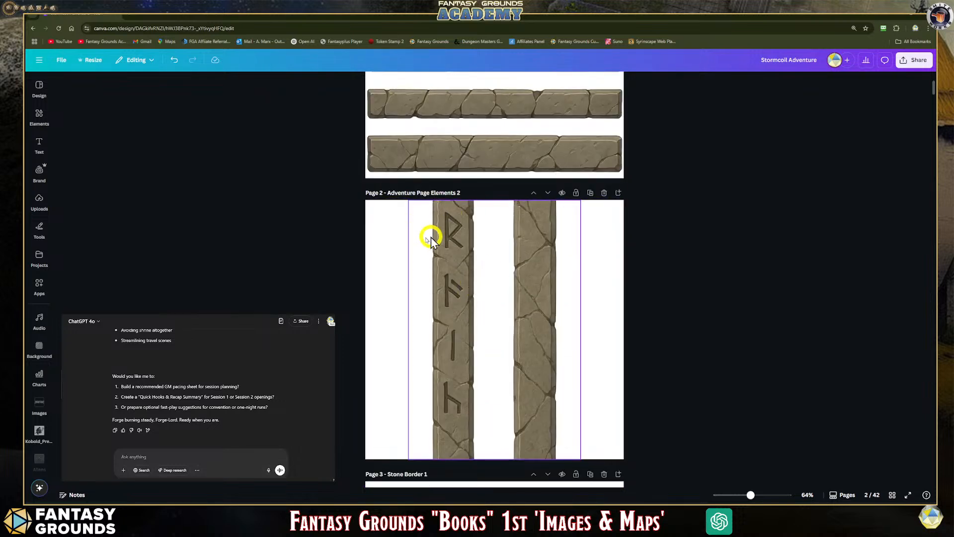
{"action": "scroll", "coordinate": [447, 249], "scroll_direction": "down", "scroll_amount": 6}
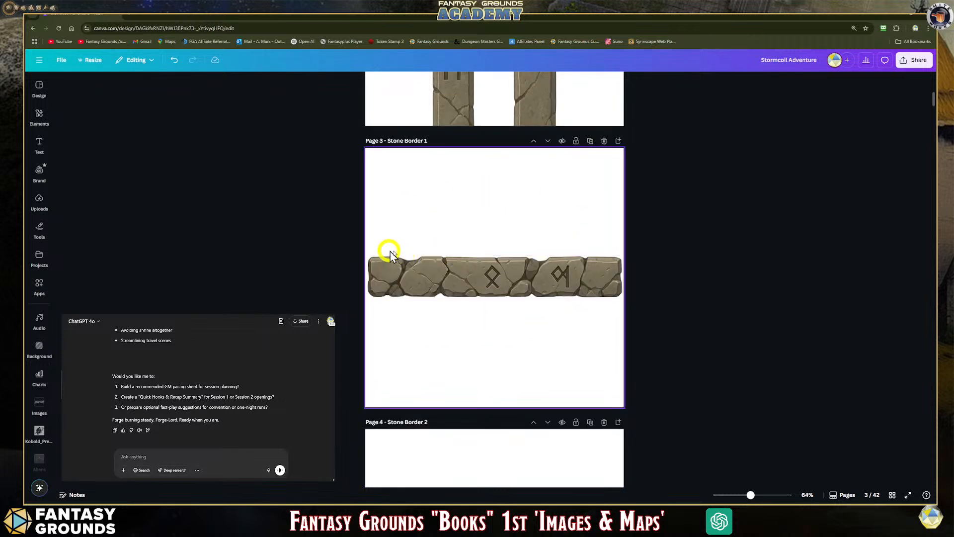
Step: Select the white page and the stone image on page 3 in turn to compare the border with its background
{"action": "left_click", "coordinate": [442, 209]}
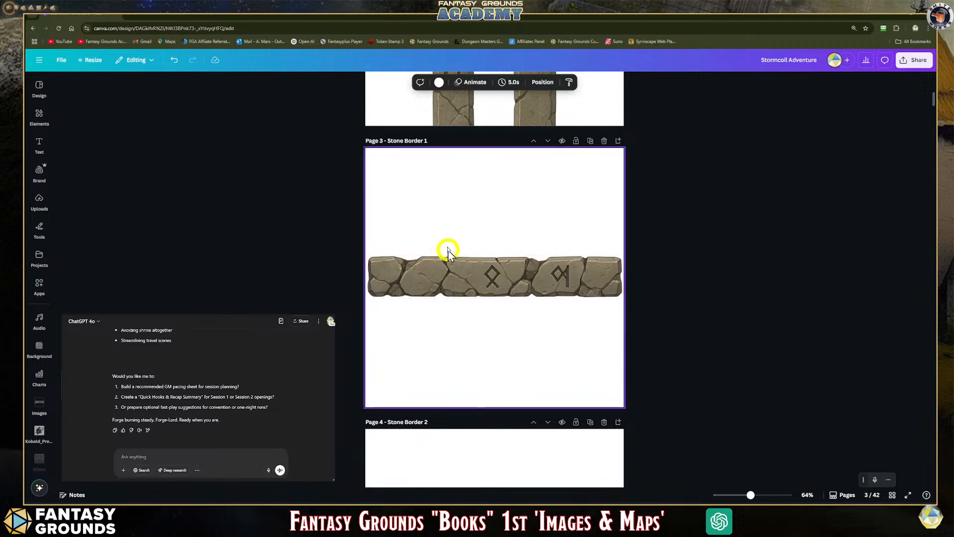
{"action": "left_click", "coordinate": [454, 267]}
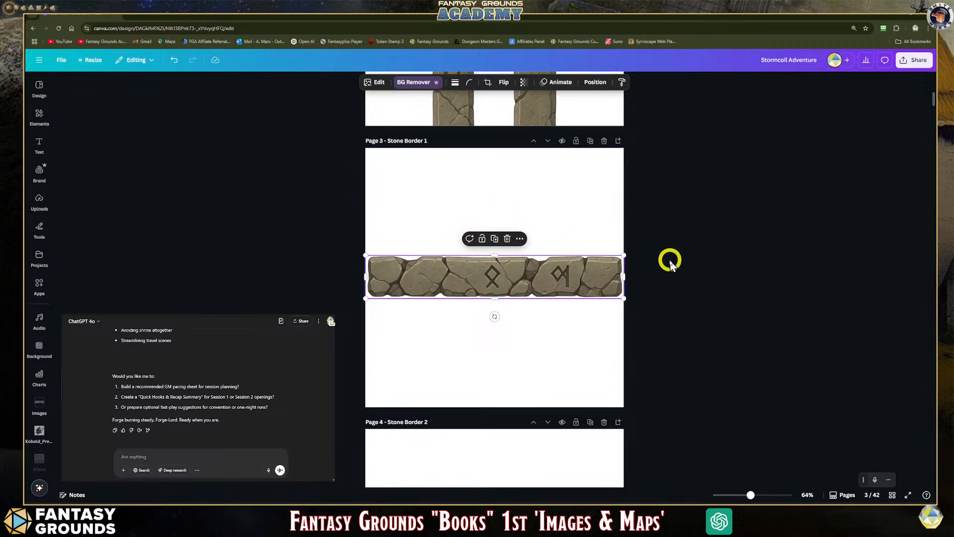
{"action": "left_click", "coordinate": [505, 275]}
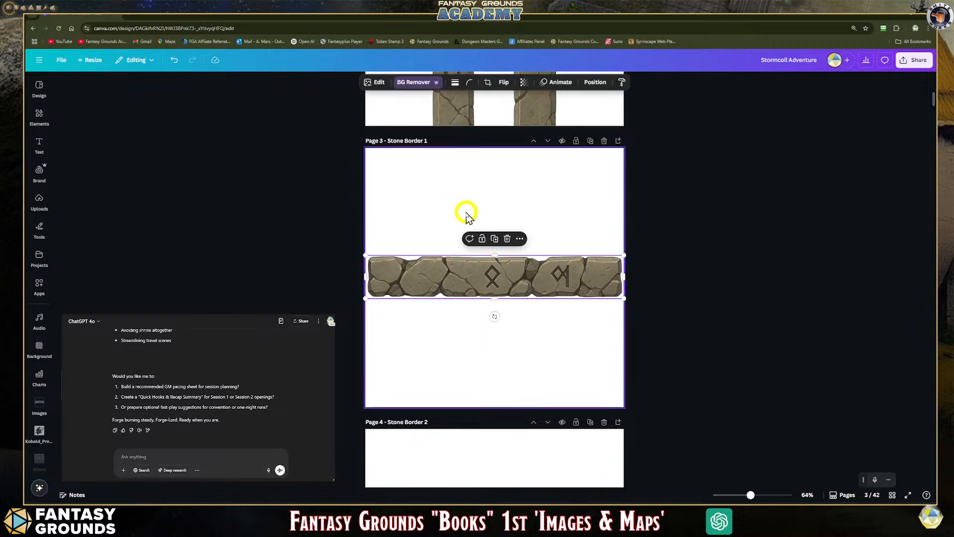
{"action": "scroll", "coordinate": [465, 214], "scroll_direction": "up", "scroll_amount": 10}
{"action": "scroll", "coordinate": [425, 173], "scroll_direction": "down", "scroll_amount": 10}
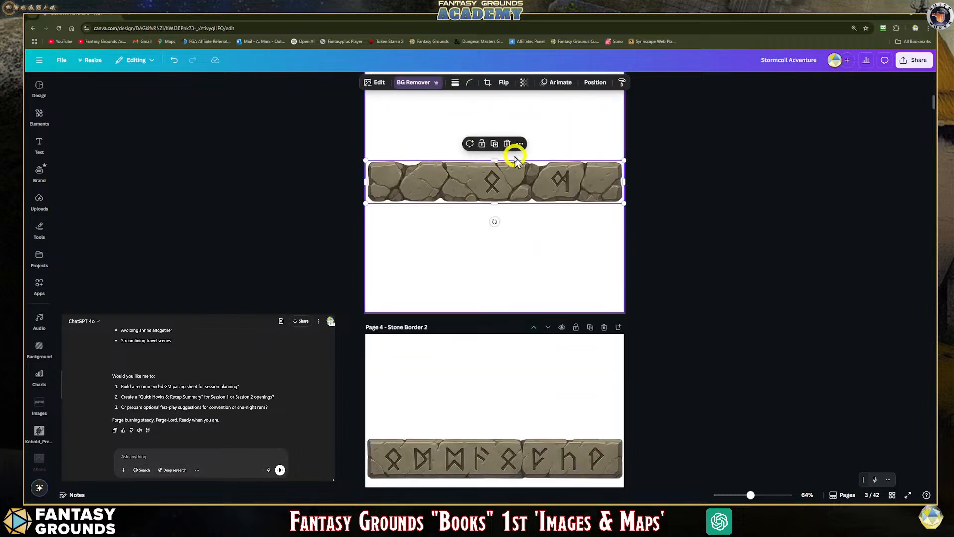
Step: Go to the Front_Cover page and slightly enlarge the cover image, keeping it centred on the page
{"action": "scroll", "coordinate": [507, 233], "scroll_direction": "down", "scroll_amount": 10}
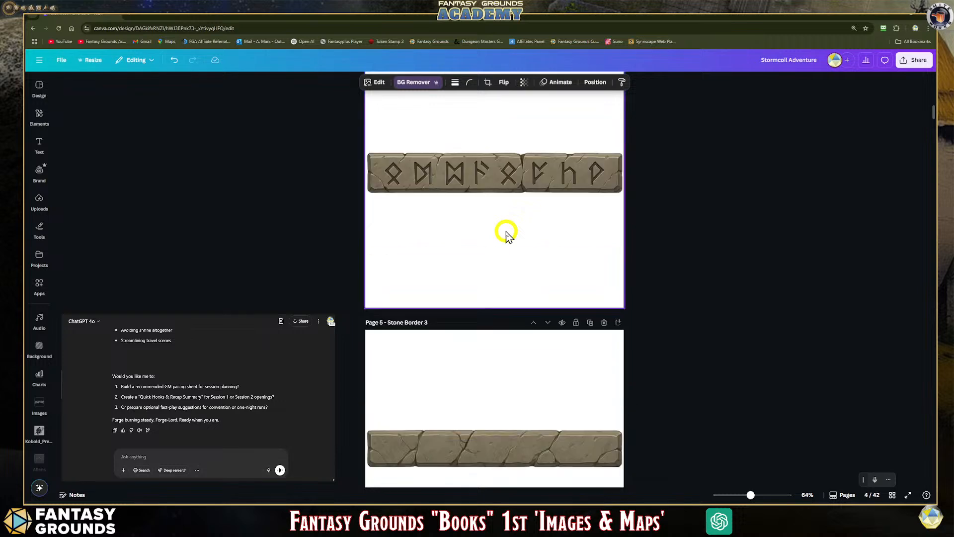
{"action": "scroll", "coordinate": [507, 234], "scroll_direction": "down", "scroll_amount": 10}
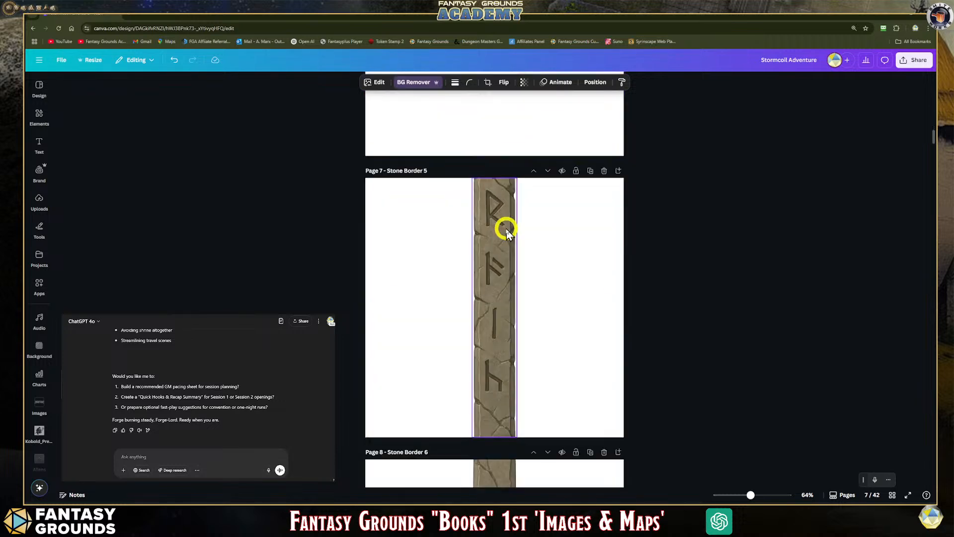
{"action": "scroll", "coordinate": [507, 232], "scroll_direction": "down", "scroll_amount": 3}
{"action": "left_click", "coordinate": [522, 239]}
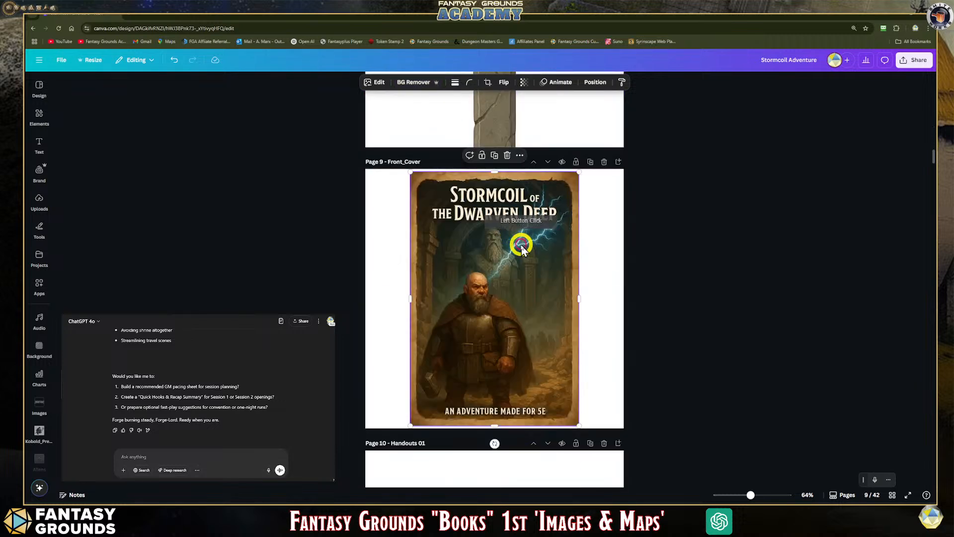
{"action": "left_click_drag", "start_coordinate": [579, 174], "coordinate": [581, 172]}
{"action": "left_click_drag", "start_coordinate": [481, 246], "coordinate": [478, 247]}
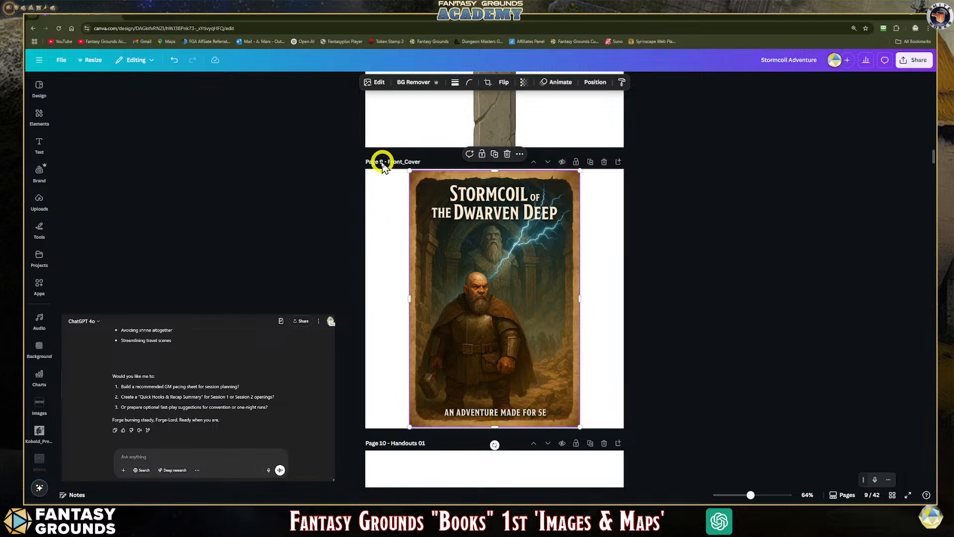
Step: Check the PNG size and page range in the download settings from the front cover page, and close them
{"action": "left_click", "coordinate": [917, 64]}
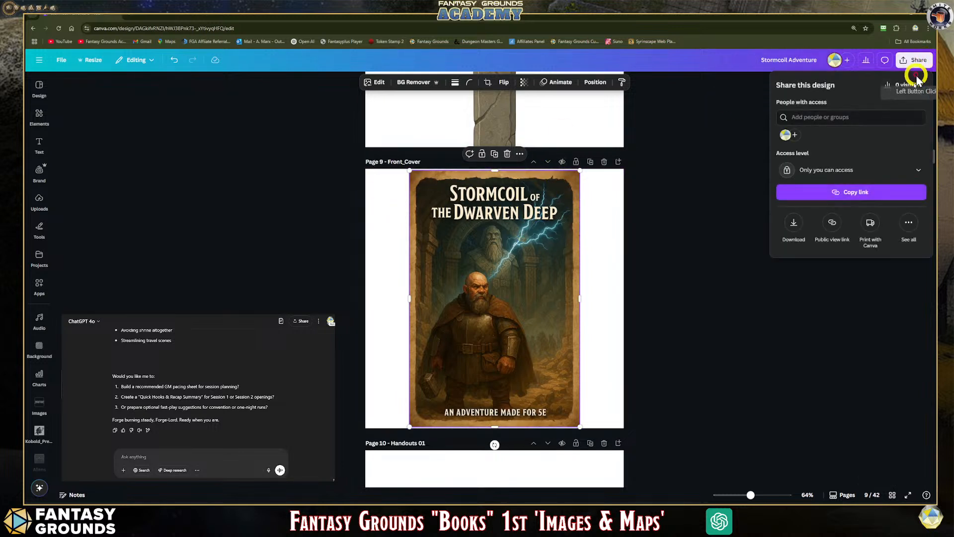
{"action": "left_click", "coordinate": [793, 222]}
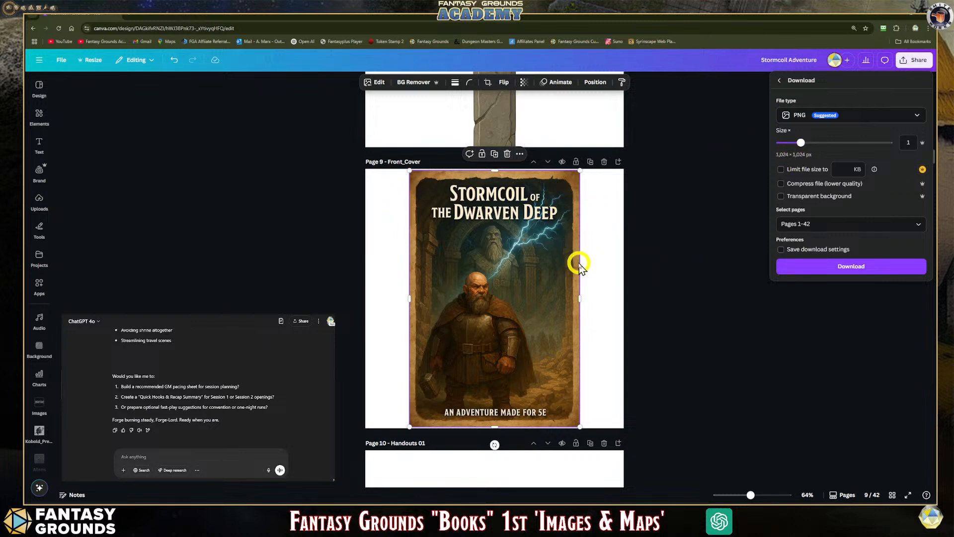
{"action": "left_click", "coordinate": [393, 222]}
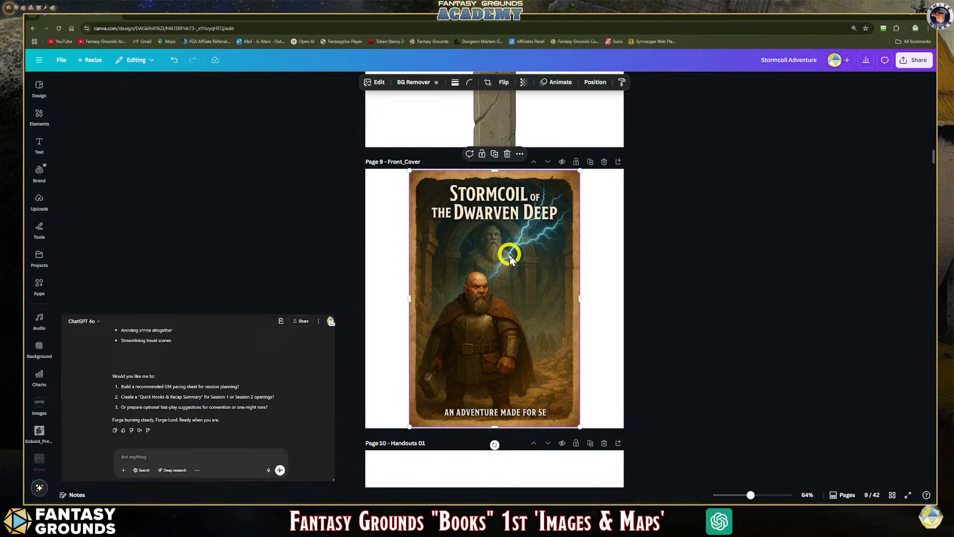
Step: Slightly shrink the front cover image on page 9 from its lower corner and copy the image
{"action": "left_click", "coordinate": [568, 394]}
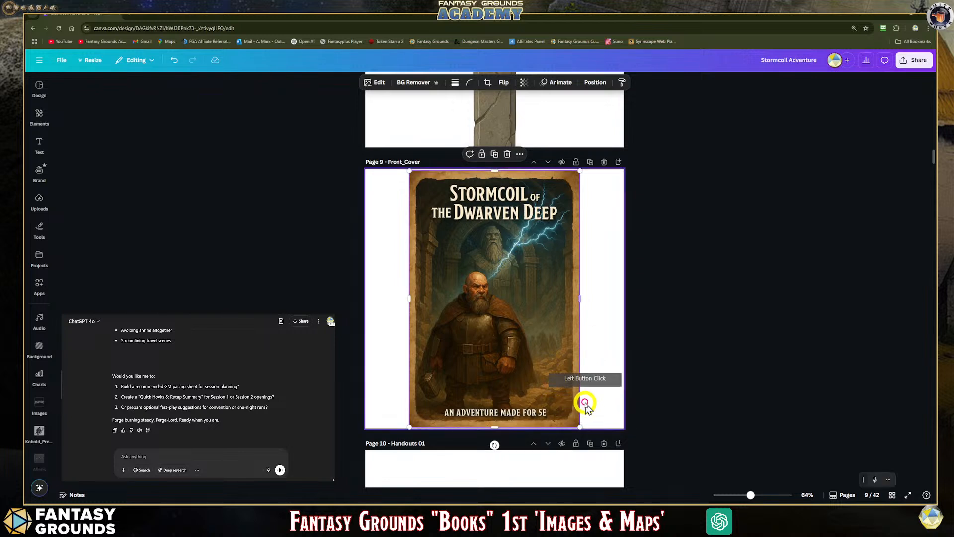
{"action": "left_click_drag", "start_coordinate": [582, 427], "coordinate": [580, 427]}
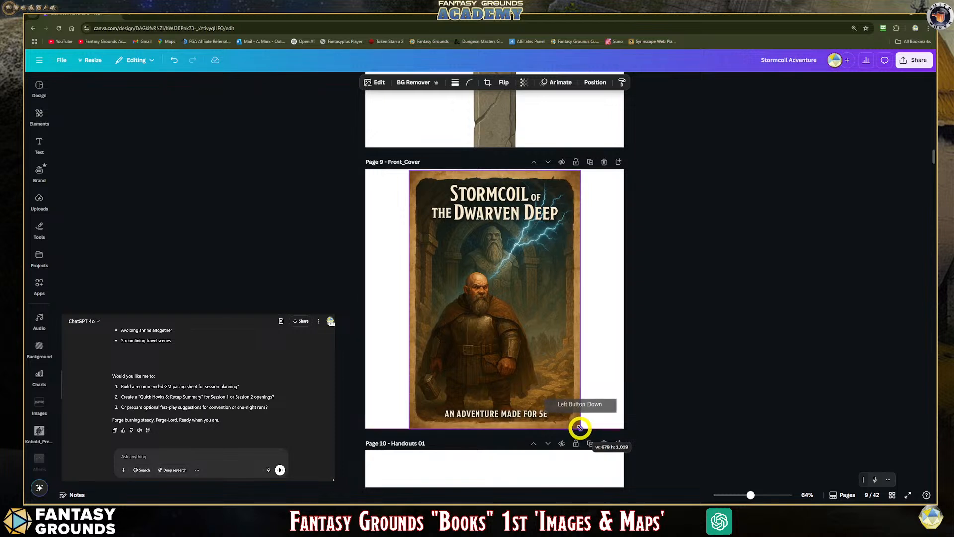
{"action": "left_click_drag", "start_coordinate": [580, 427], "coordinate": [576, 426]}
{"action": "right_click", "coordinate": [485, 259]}
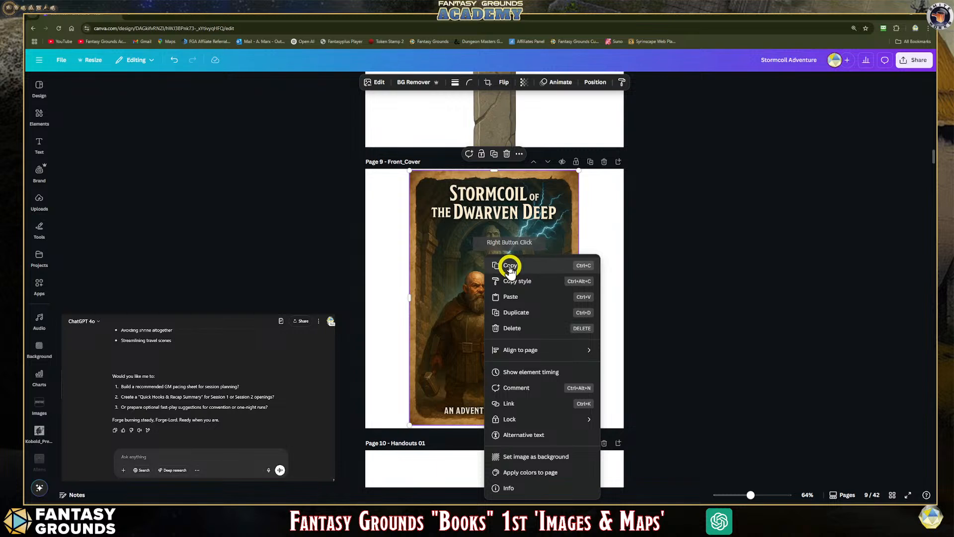
{"action": "left_click", "coordinate": [510, 266]}
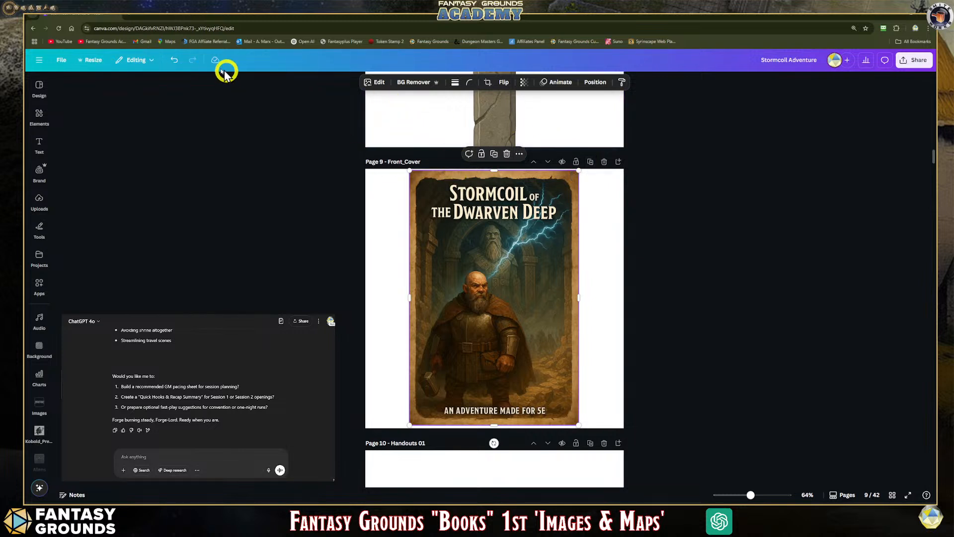
Step: Create resized copies of the design at 1024 × 1024 px and at a custom size of 680 × 1024 px
{"action": "left_click", "coordinate": [87, 61]}
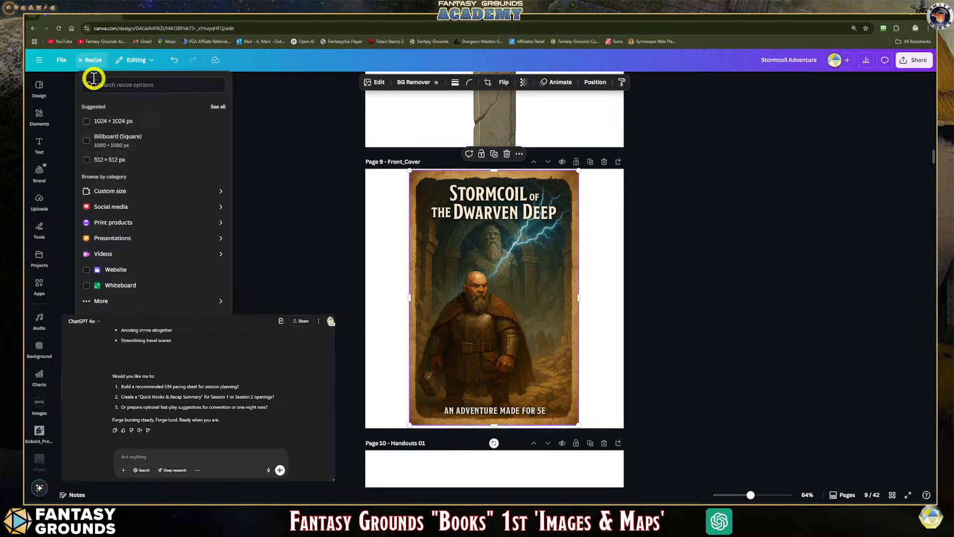
{"action": "left_click", "coordinate": [118, 192]}
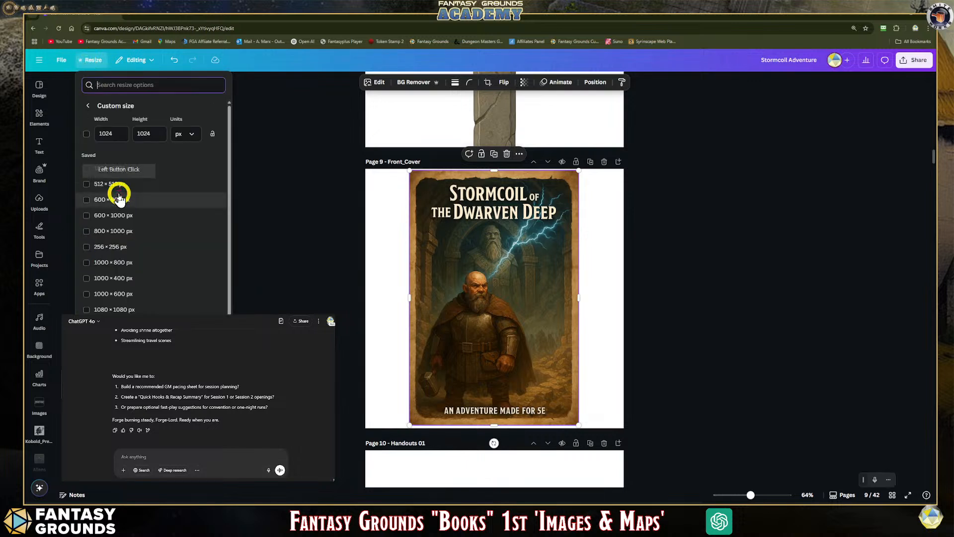
{"action": "left_click", "coordinate": [122, 133]}
{"action": "left_click", "coordinate": [155, 132]}
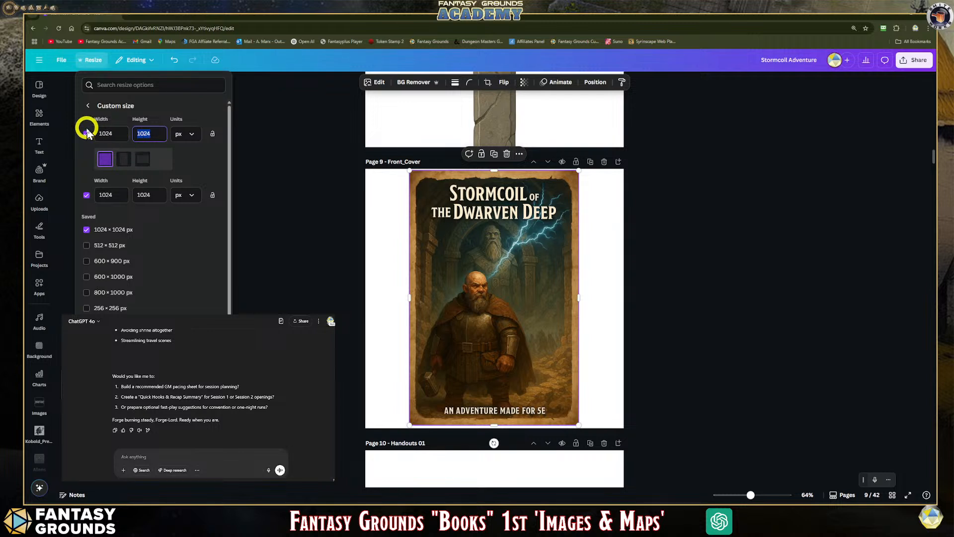
{"action": "left_click_drag", "start_coordinate": [94, 132], "coordinate": [179, 168]}
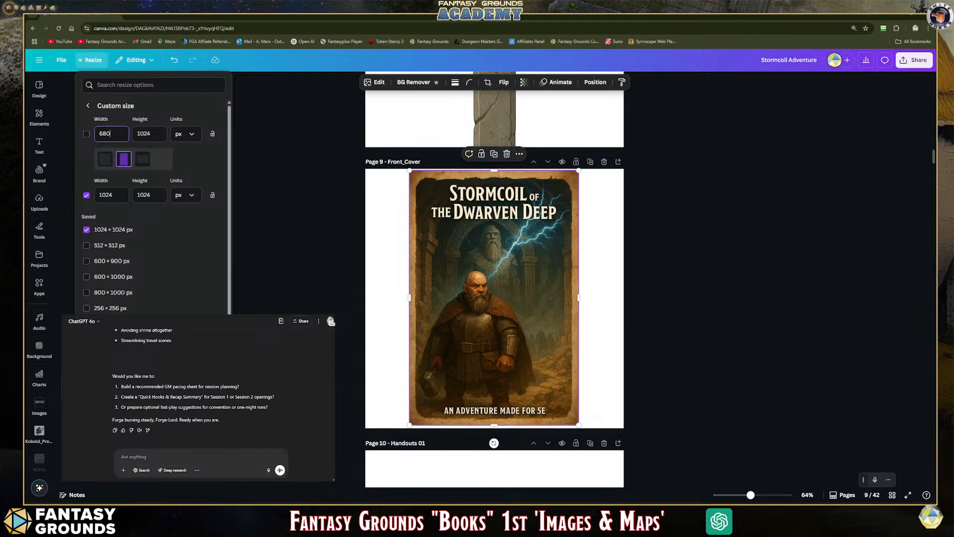
{"action": "key", "text": "Return"}
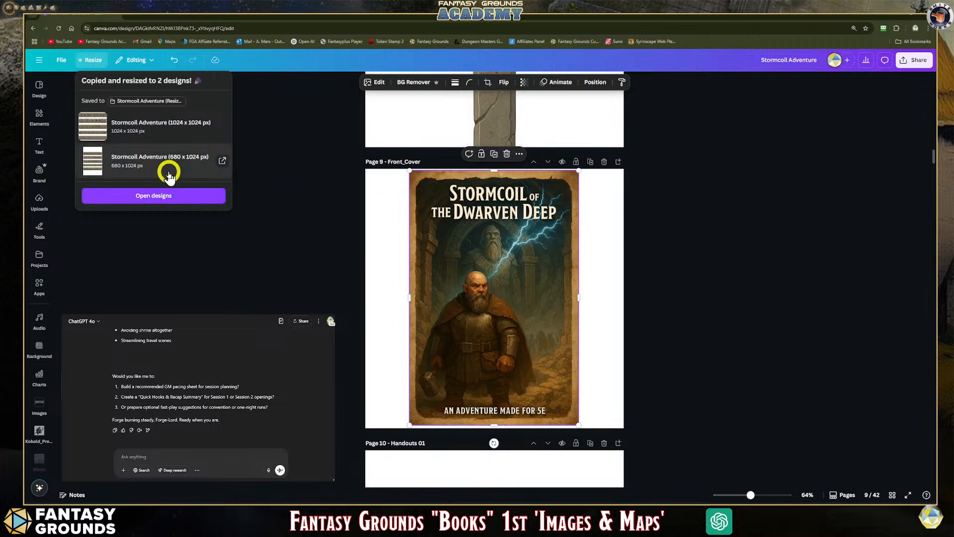
{"action": "left_click", "coordinate": [390, 250]}
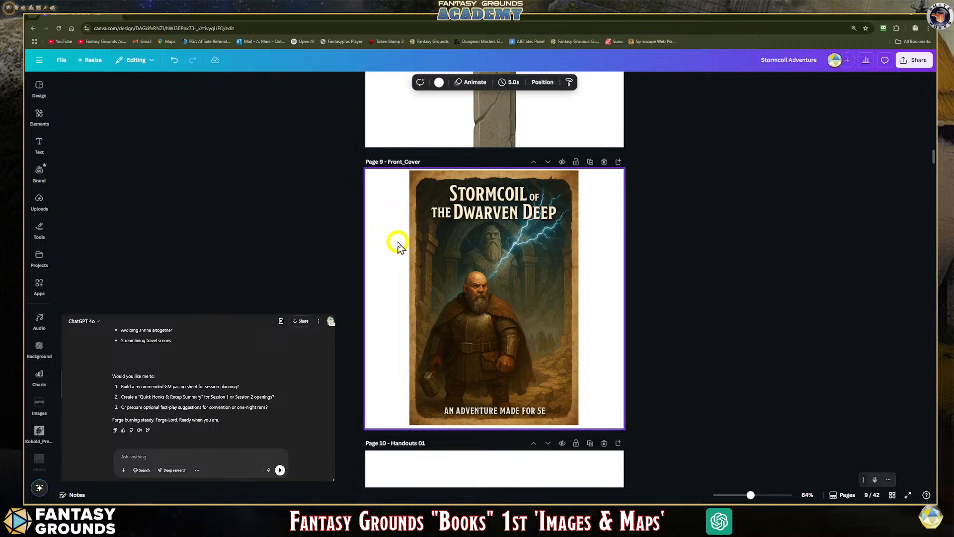
Step: Copy the front cover image on page 9
{"action": "left_click", "coordinate": [475, 211]}
{"action": "right_click", "coordinate": [478, 215]}
{"action": "left_click", "coordinate": [499, 226]}
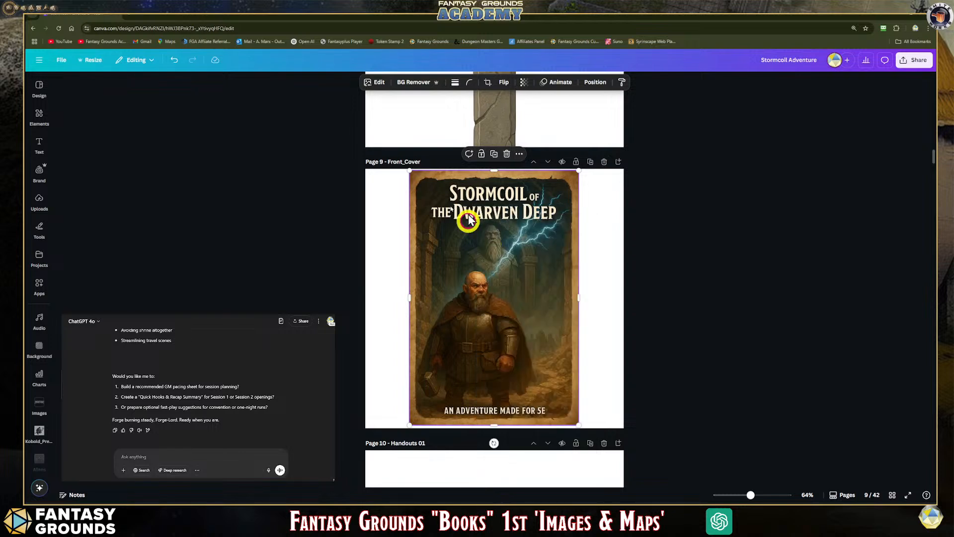
Step: Create a new blank design with a custom size of 680 × 1024 px
{"action": "left_click", "coordinate": [65, 63]}
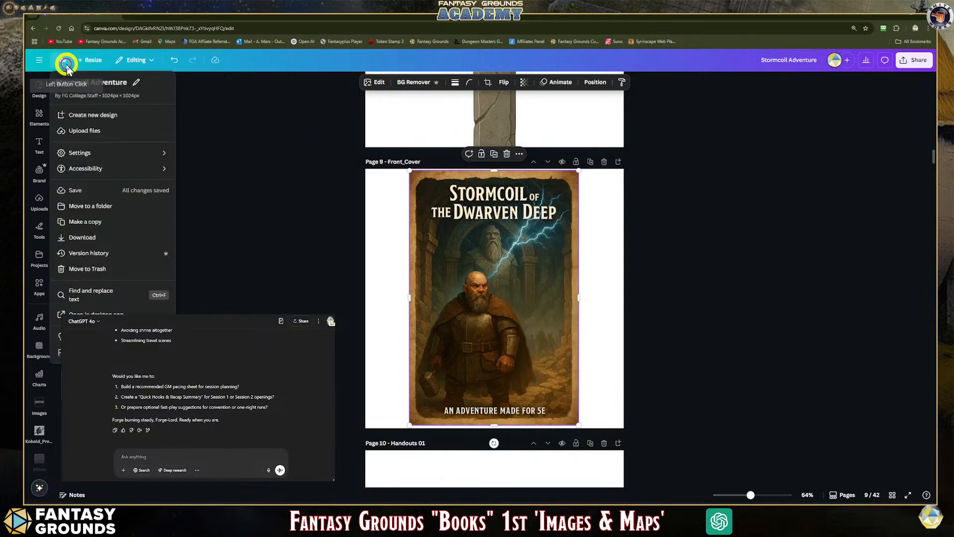
{"action": "left_click", "coordinate": [132, 115]}
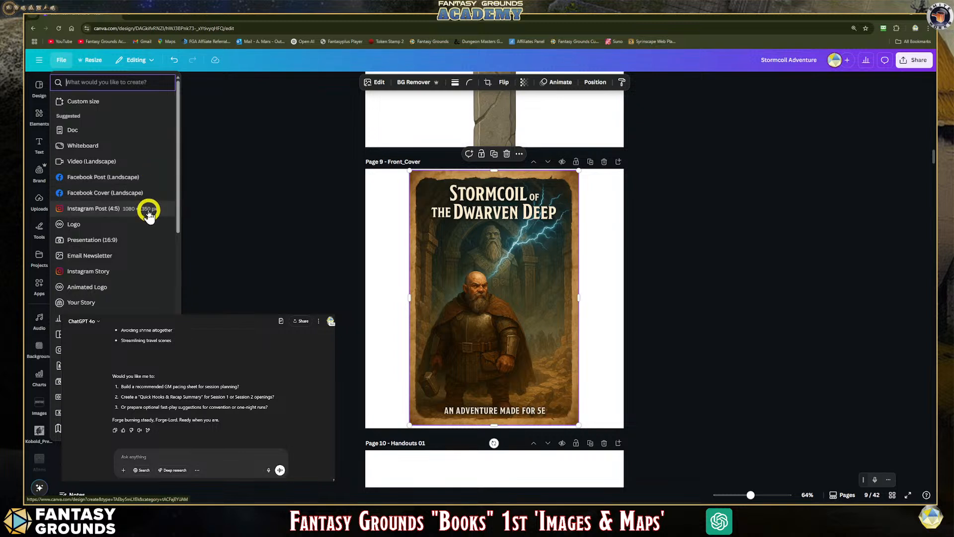
{"action": "left_click", "coordinate": [82, 100]}
{"action": "left_click", "coordinate": [97, 116]}
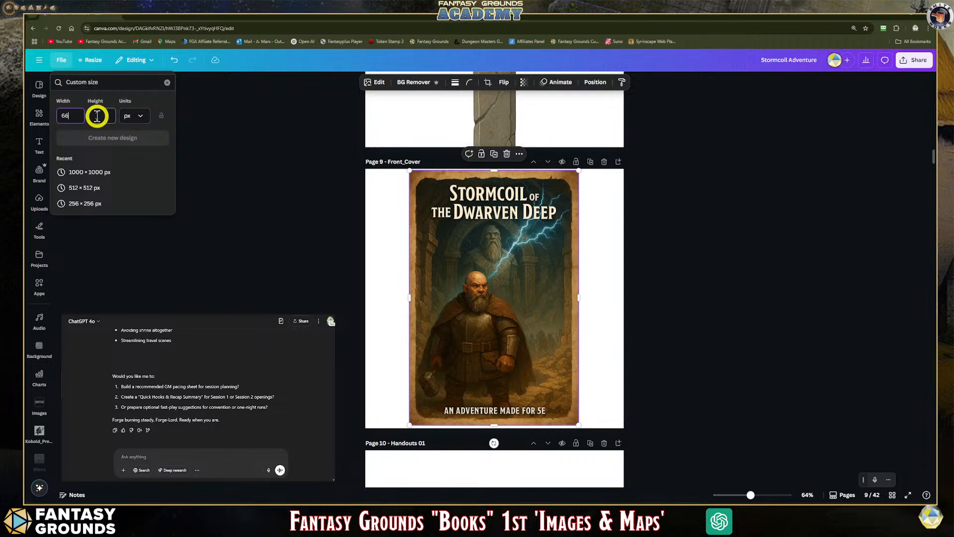
{"action": "left_click_drag", "start_coordinate": [77, 116], "coordinate": [44, 117]}
{"action": "type", "text": "1"}
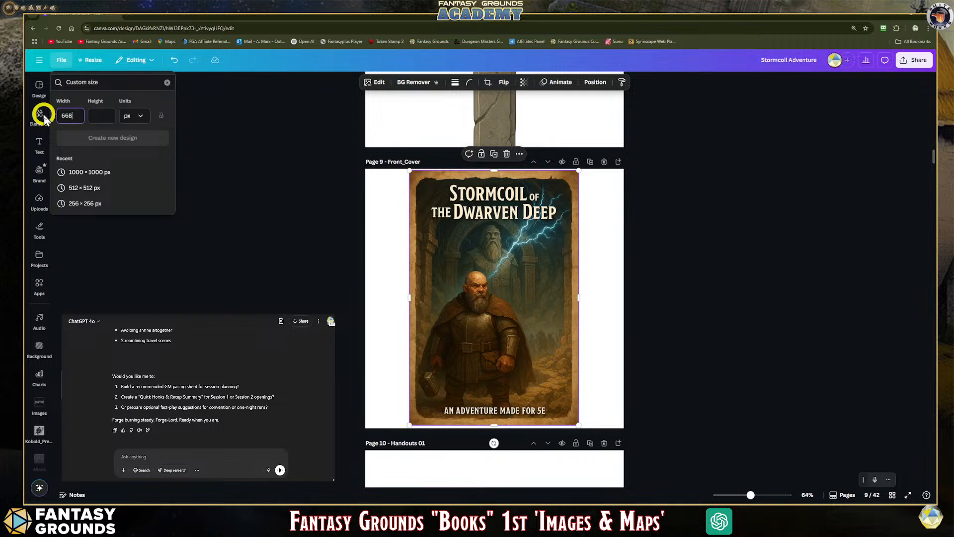
{"action": "left_click", "coordinate": [80, 115]}
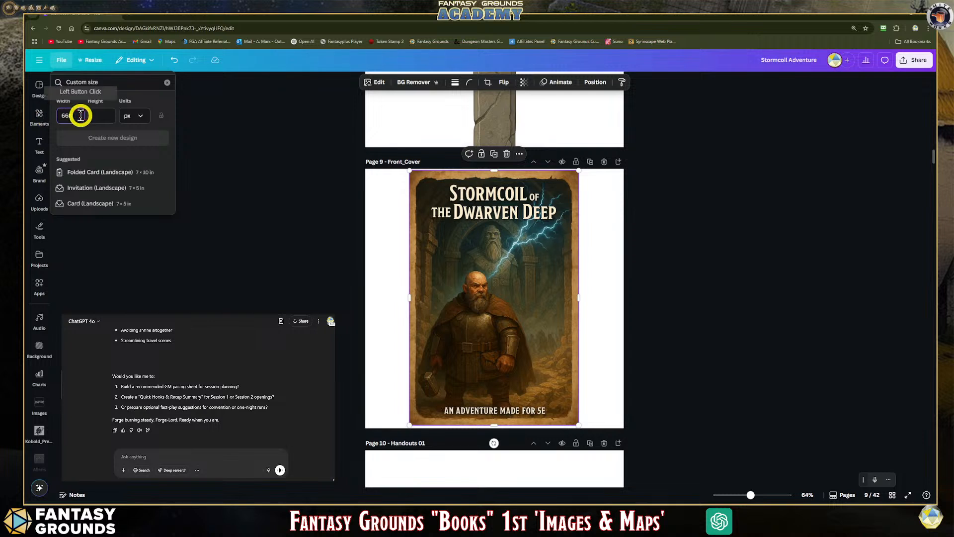
{"action": "key", "text": "BackSpace"}
{"action": "key", "text": "BackSpace"}
{"action": "type", "text": "80"}
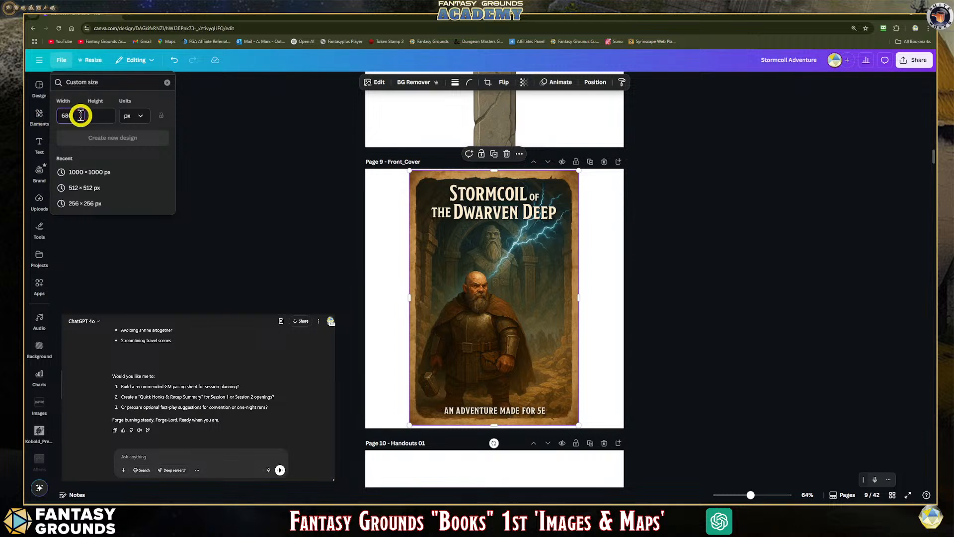
{"action": "left_click", "coordinate": [106, 115]}
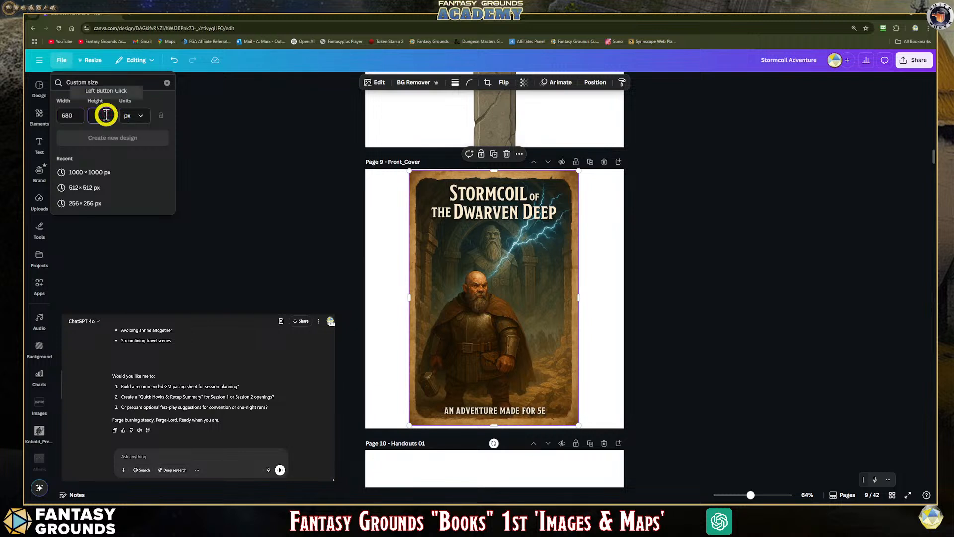
{"action": "type", "text": "102"}
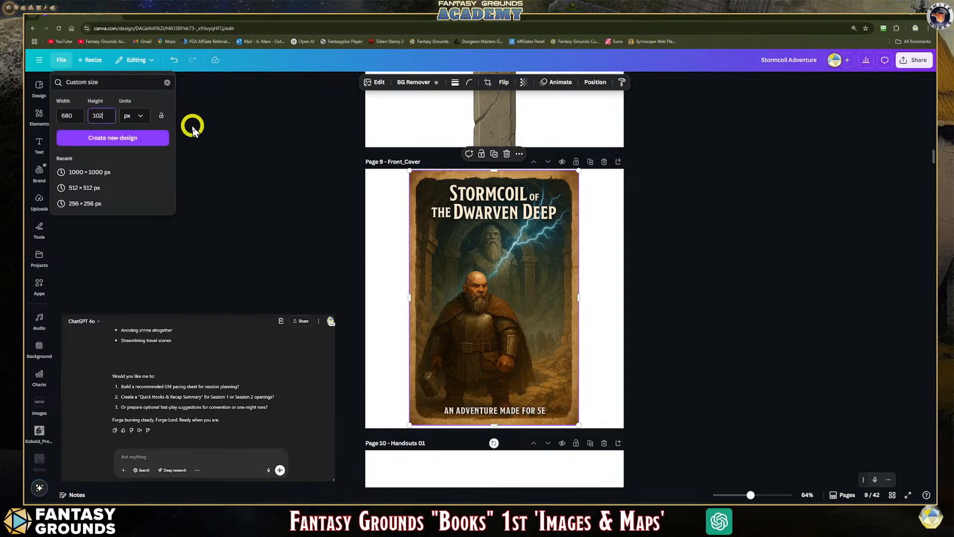
{"action": "type", "text": "4"}
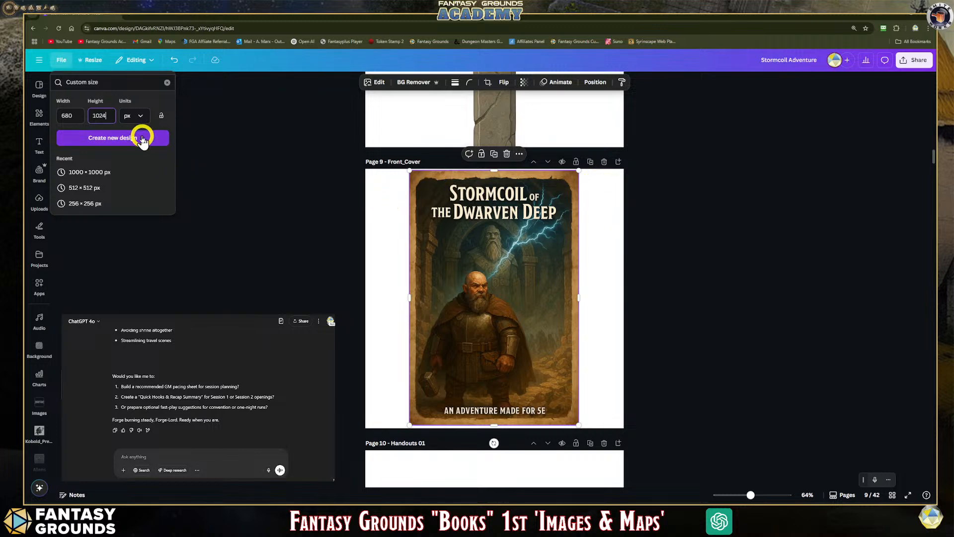
{"action": "left_click", "coordinate": [111, 138]}
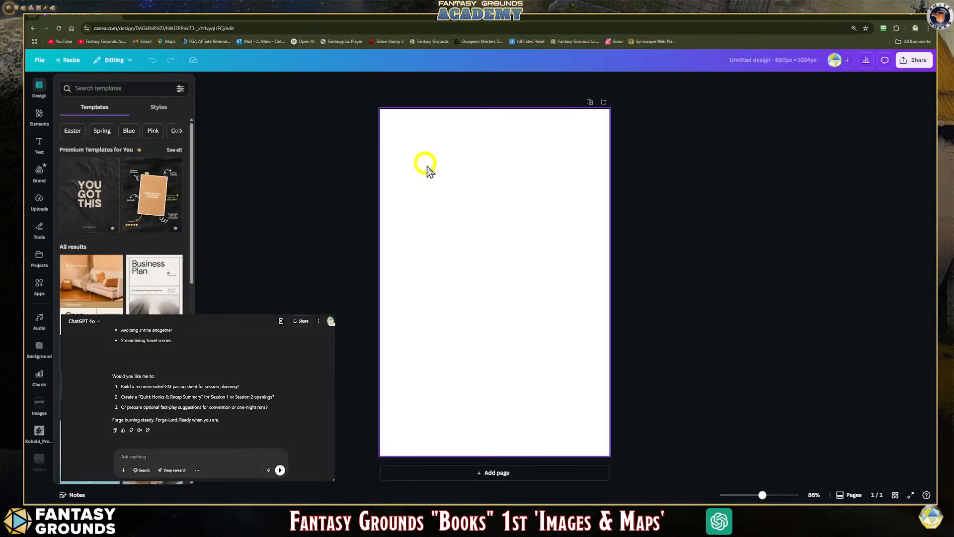
Step: Paste the cover image onto the blank page and shift it slightly so it sits centred on the page
{"action": "left_click", "coordinate": [437, 190]}
{"action": "left_click", "coordinate": [438, 191]}
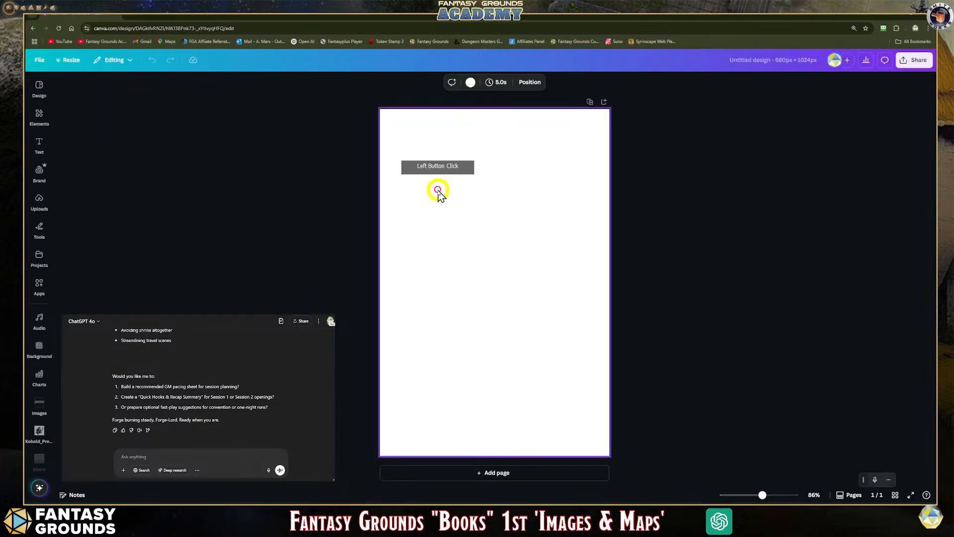
{"action": "key", "text": "ctrl+v"}
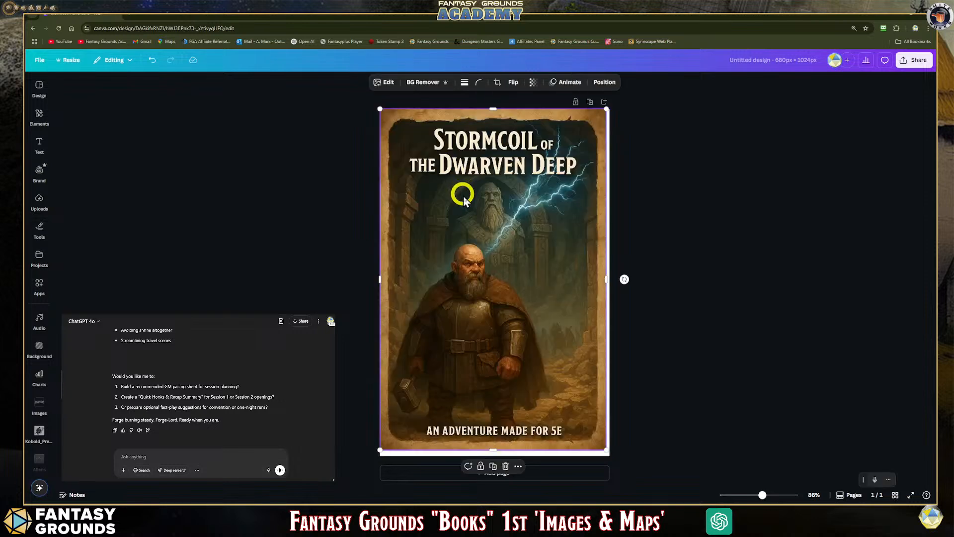
{"action": "mouse_move", "coordinate": [543, 249]}
{"action": "left_mouse_down"}
{"action": "mouse_move", "coordinate": [530, 253]}
{"action": "mouse_move", "coordinate": [530, 246]}
{"action": "mouse_move", "coordinate": [542, 253]}
{"action": "left_mouse_up"}
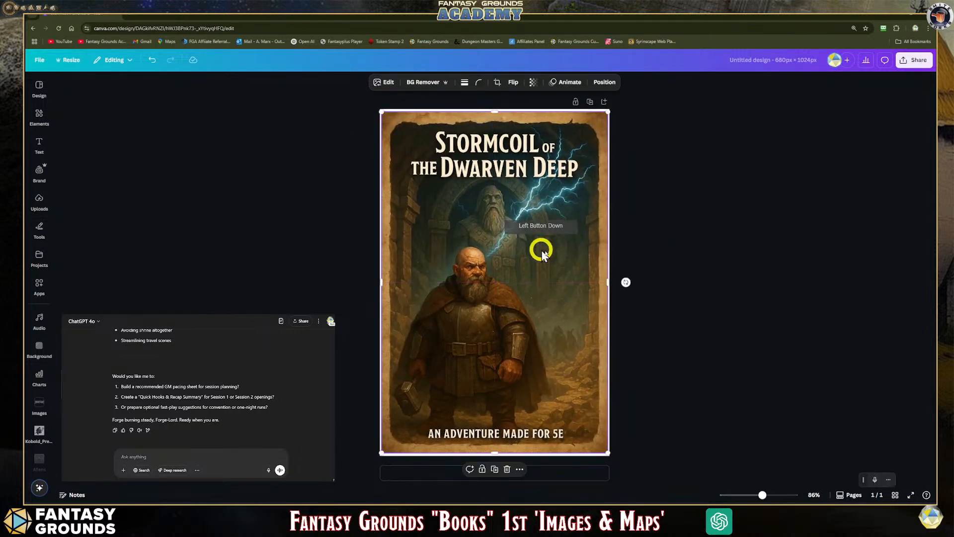
{"action": "left_click", "coordinate": [695, 386]}
{"action": "left_click", "coordinate": [524, 367]}
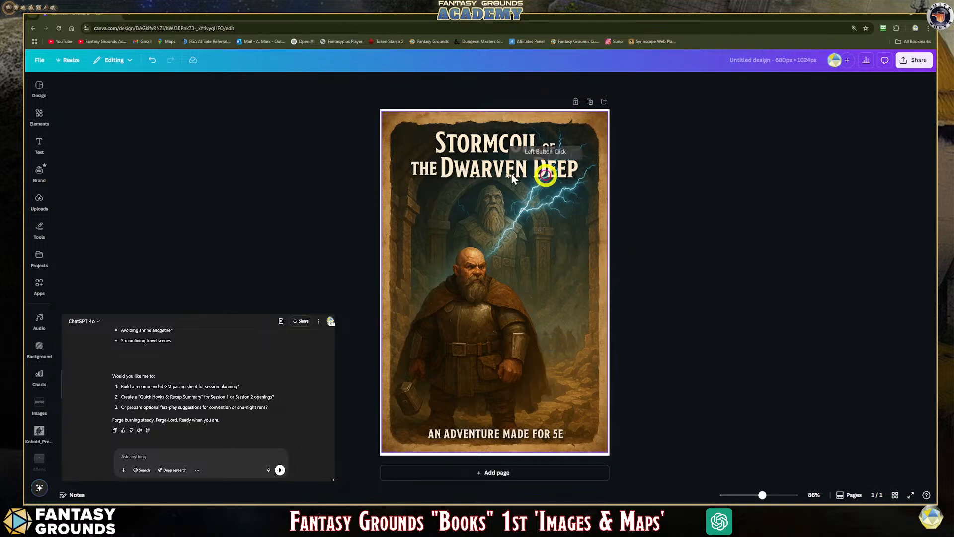
{"action": "left_click", "coordinate": [417, 144]}
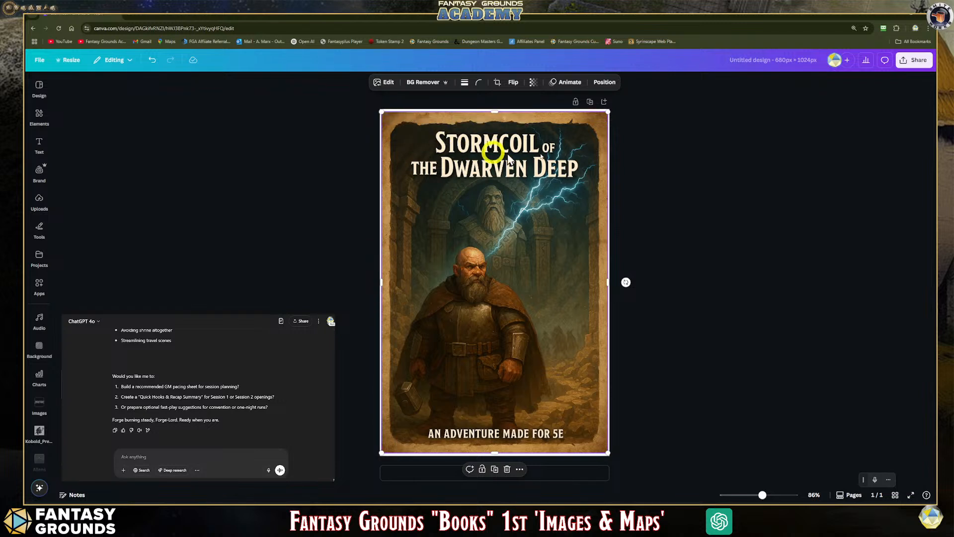
{"action": "left_click", "coordinate": [641, 179]}
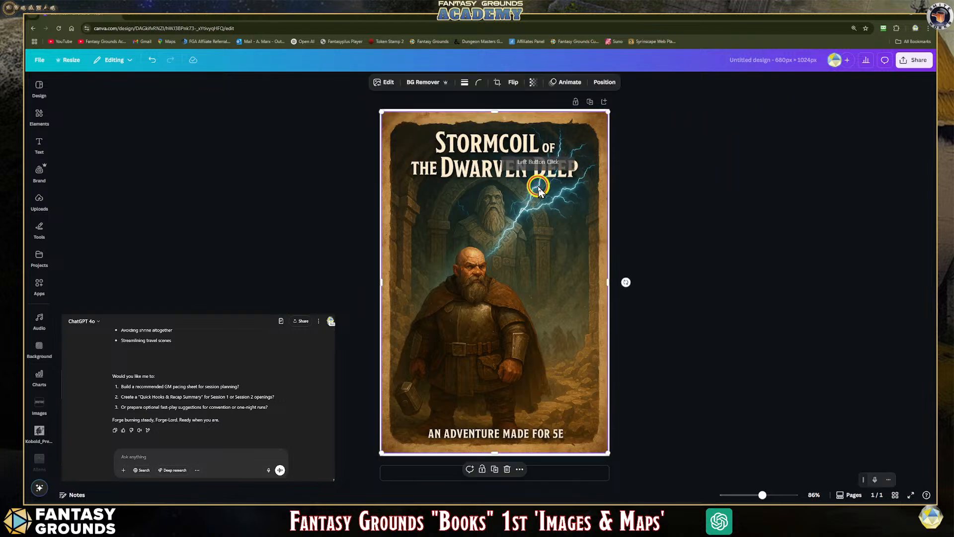
{"action": "left_click", "coordinate": [709, 162]}
Step: Download the untitled cover design as a PNG with a transparent background
{"action": "left_click", "coordinate": [916, 74]}
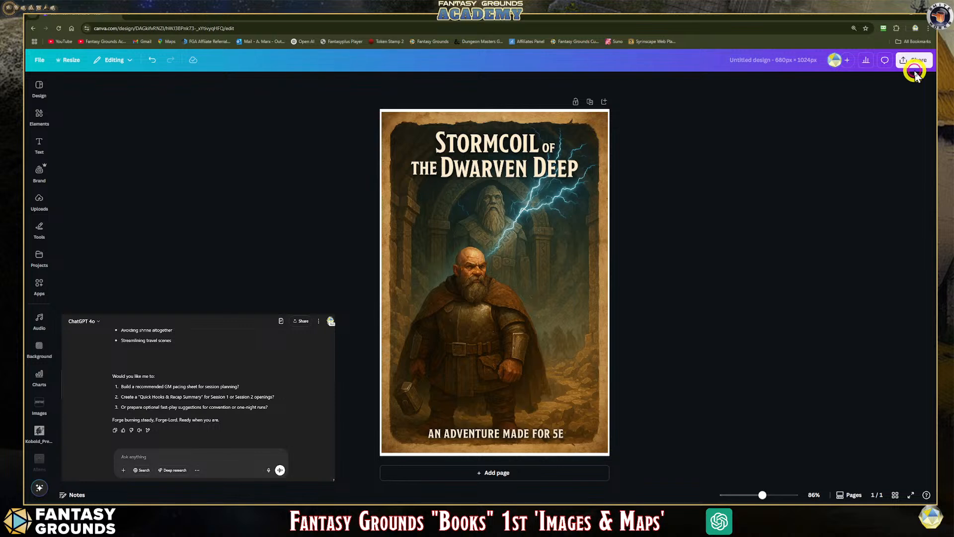
{"action": "left_click", "coordinate": [916, 63]}
{"action": "left_click", "coordinate": [879, 194]}
{"action": "left_click", "coordinate": [794, 226]}
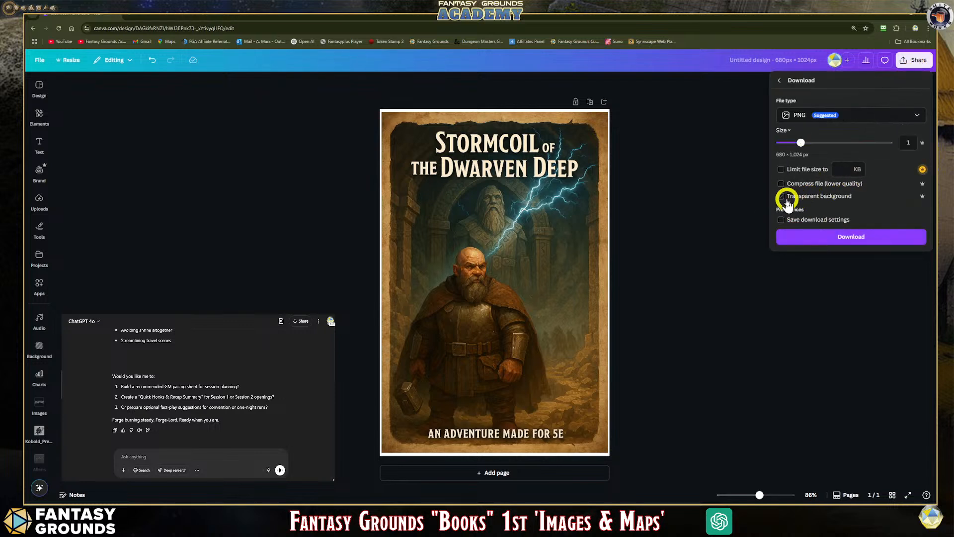
{"action": "left_click", "coordinate": [782, 197]}
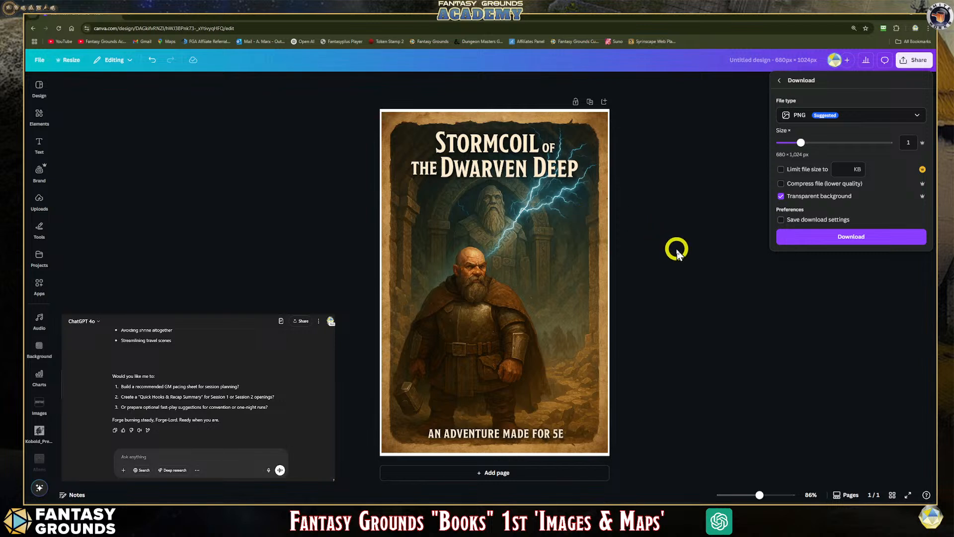
{"action": "left_click", "coordinate": [817, 238]}
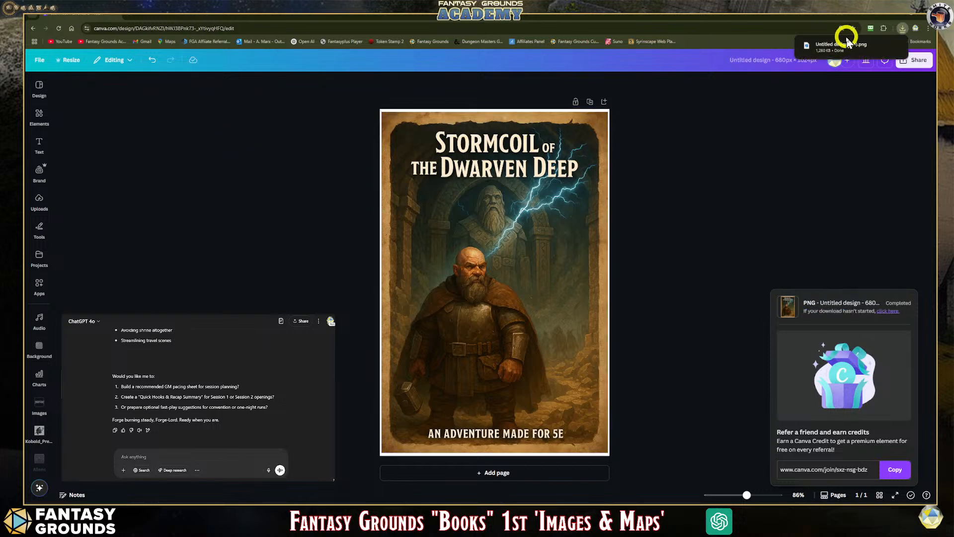
Step: Rename the design as Cover Image_Stormcoil
{"action": "left_click", "coordinate": [760, 61]}
{"action": "left_click_drag", "start_coordinate": [813, 60], "coordinate": [735, 61]}
{"action": "type", "text": "Cover Image_Stormcoil"}
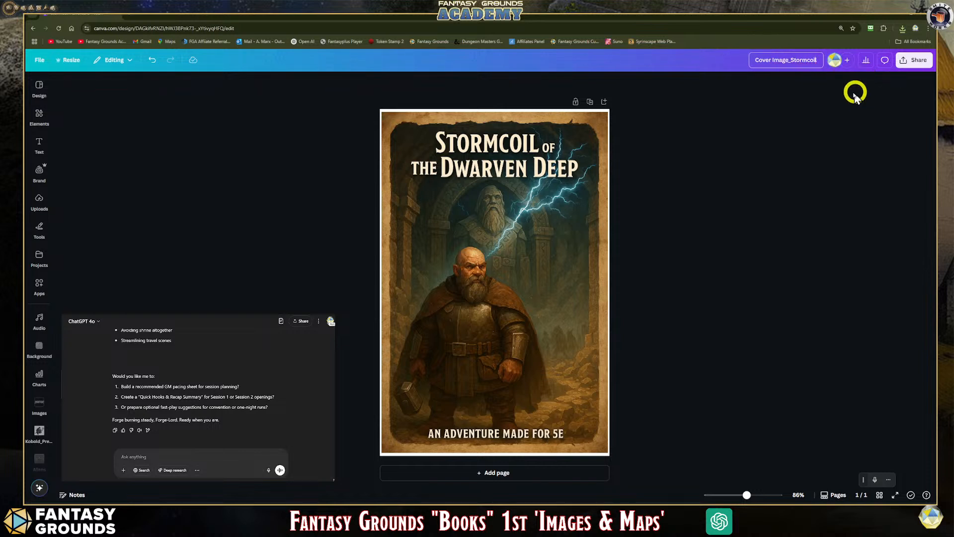
Step: Download the Cover Image_Stormcoil design as a PNG with a transparent background
{"action": "left_click", "coordinate": [915, 60]}
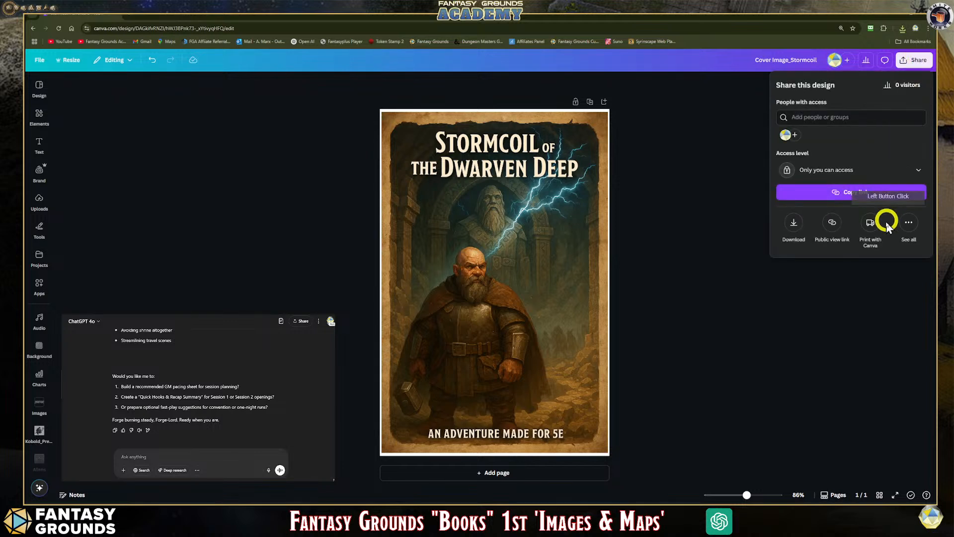
{"action": "left_click", "coordinate": [794, 224]}
{"action": "left_click", "coordinate": [797, 226]}
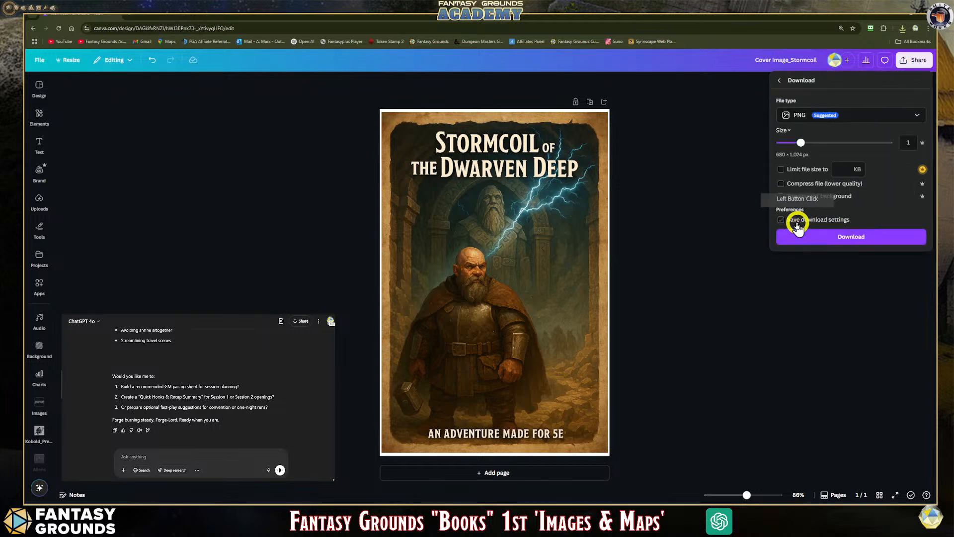
{"action": "left_click", "coordinate": [797, 224]}
{"action": "left_click", "coordinate": [781, 196]}
{"action": "left_click", "coordinate": [851, 237]}
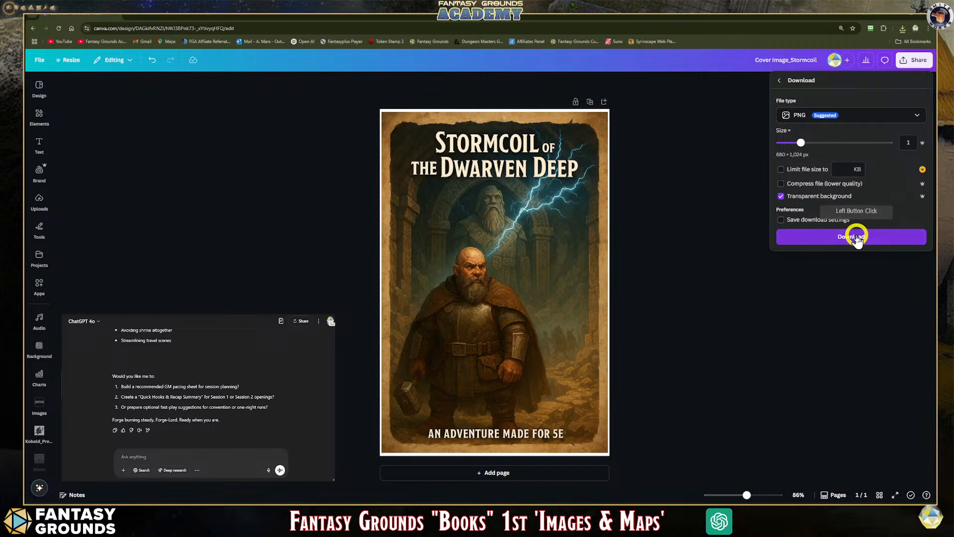
{"action": "left_click", "coordinate": [791, 226]}
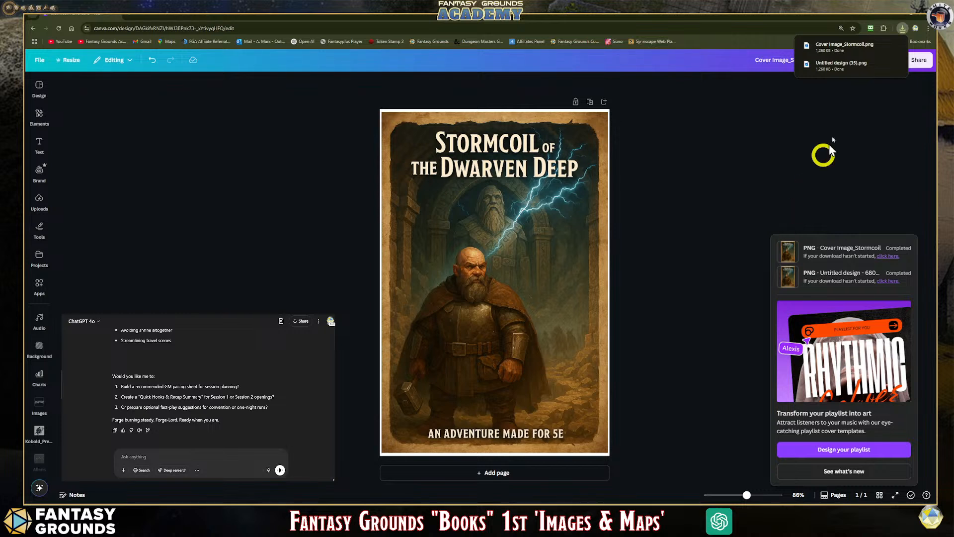
Step: Cut the Cover Image_Stormcoil file from the Downloads folder and close the folder window
{"action": "left_click", "coordinate": [885, 63]}
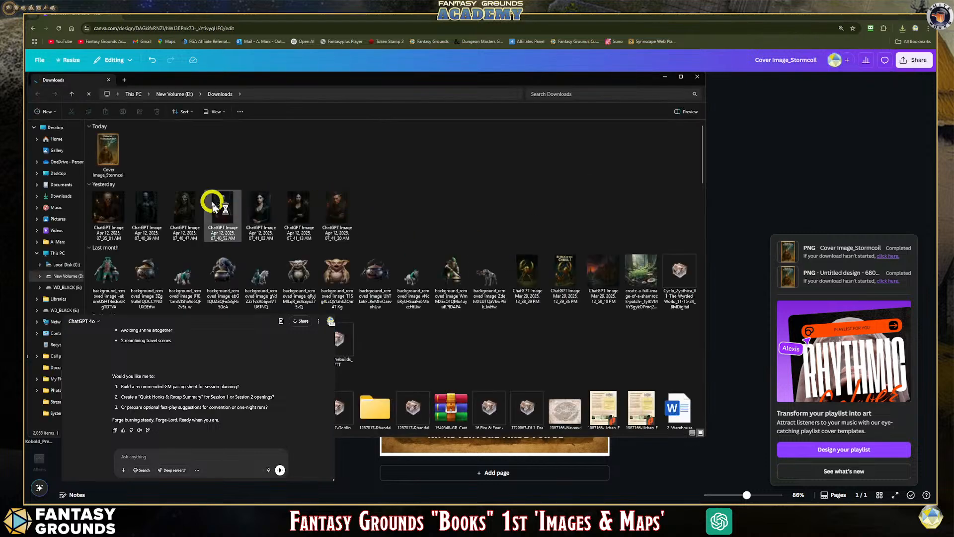
{"action": "right_click", "coordinate": [110, 148]}
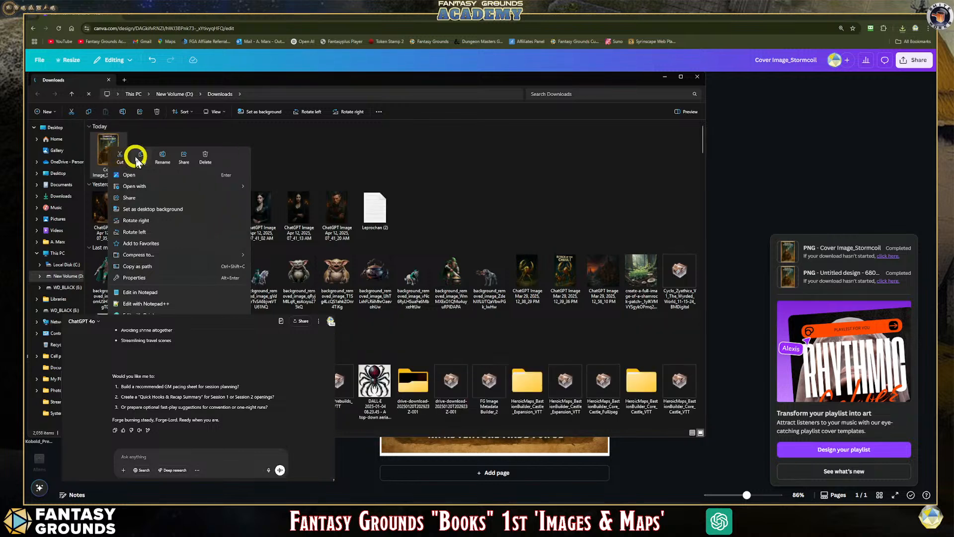
{"action": "left_click", "coordinate": [120, 158]}
{"action": "left_click", "coordinate": [701, 78]}
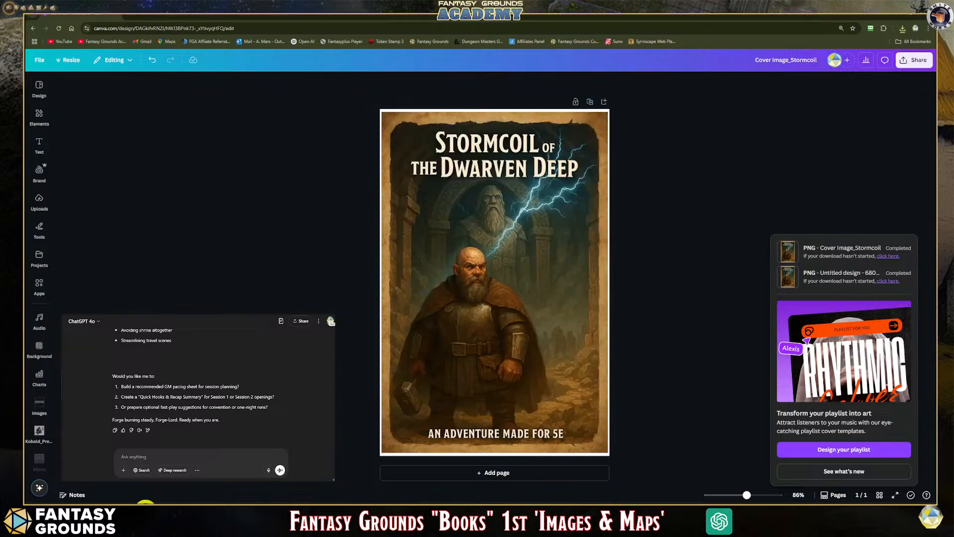
Step: Switch to Fantasy Grounds, limit the assets to images, and open the campaign's images folder on disk
{"action": "left_click", "coordinate": [145, 502]}
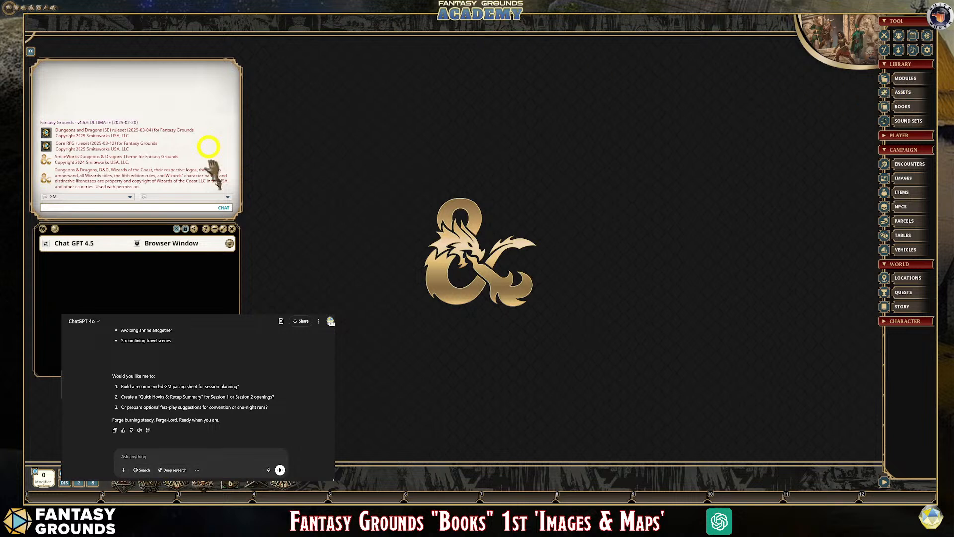
{"action": "left_click", "coordinate": [901, 94]}
{"action": "left_click_drag", "start_coordinate": [494, 176], "coordinate": [365, 94]}
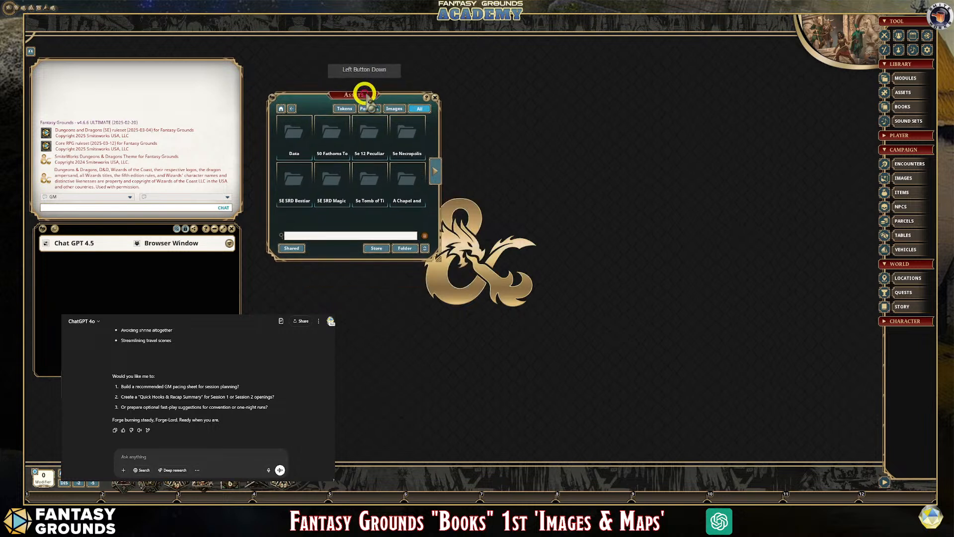
{"action": "left_click", "coordinate": [394, 108]}
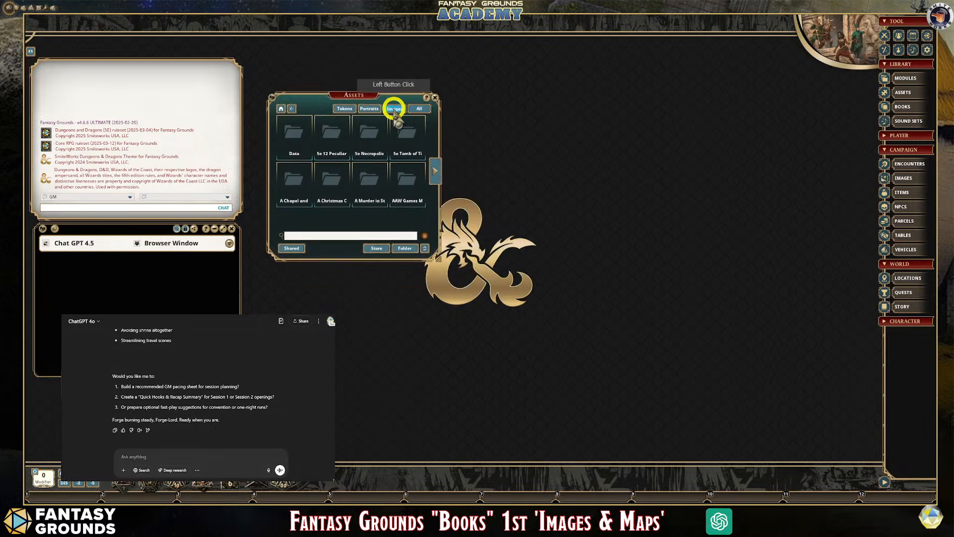
{"action": "left_click", "coordinate": [401, 250]}
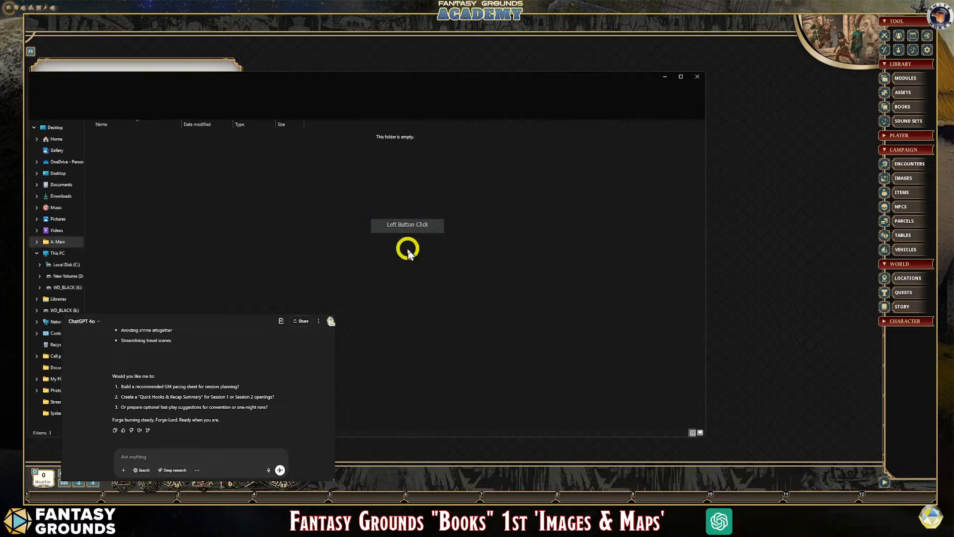
{"action": "left_click_drag", "start_coordinate": [242, 78], "coordinate": [379, 80]}
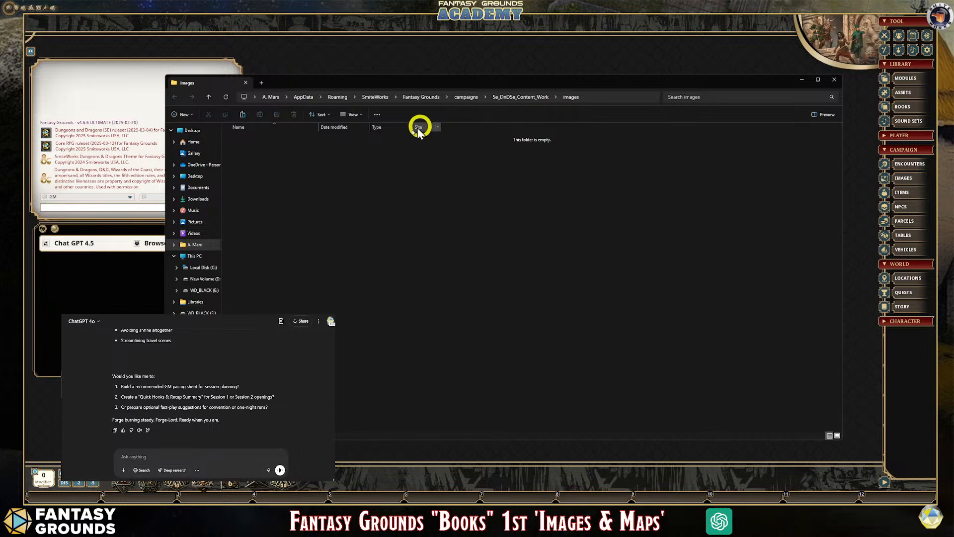
{"action": "left_click", "coordinate": [303, 158]}
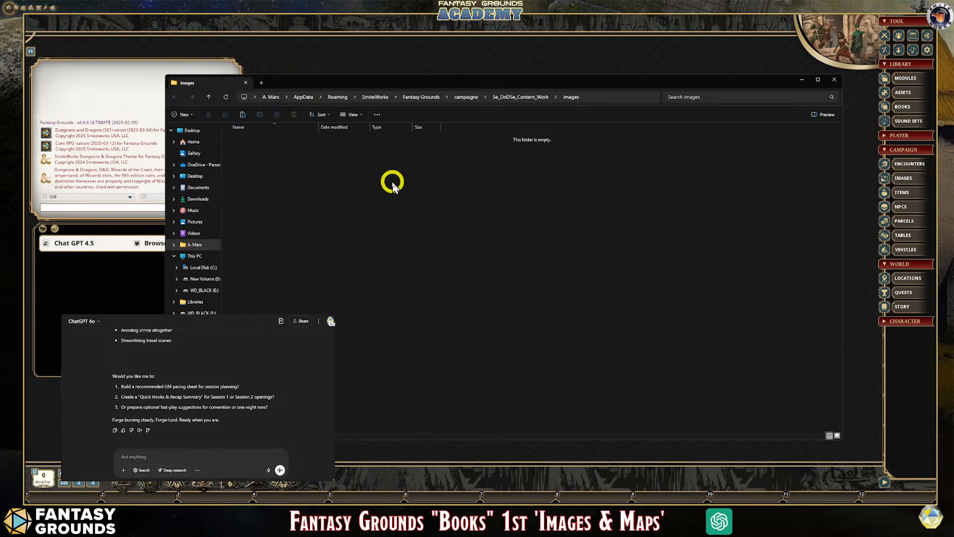
Step: Paste the cover file into the campaign's images folder and rename it as Cover_Image_Stormcoil
{"action": "key", "text": "ctrl+v"}
{"action": "left_click", "coordinate": [299, 166]}
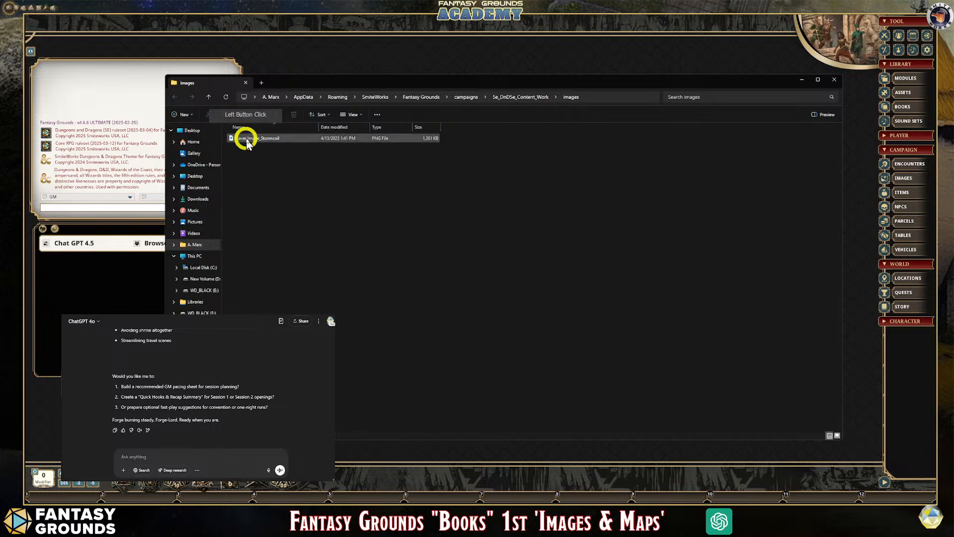
{"action": "left_click", "coordinate": [248, 139]}
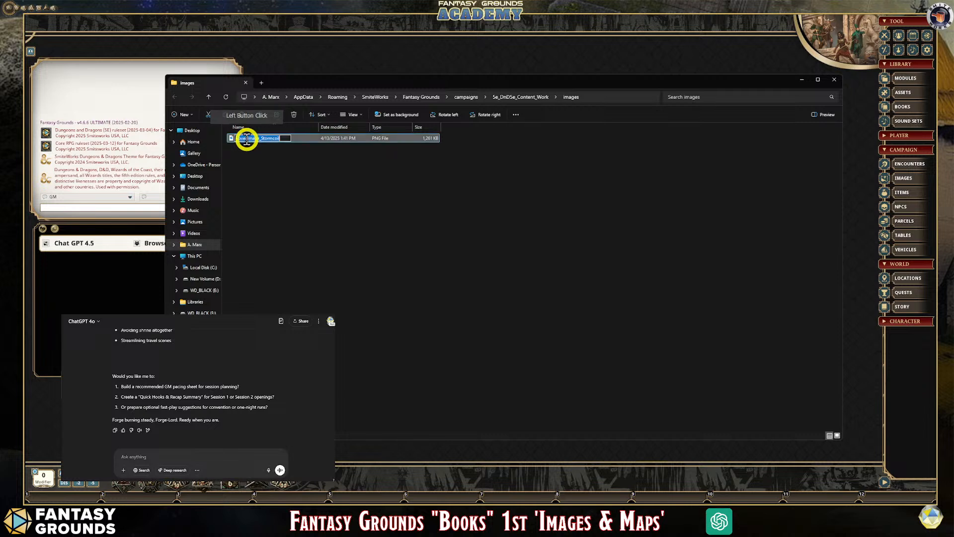
{"action": "left_click", "coordinate": [262, 139]}
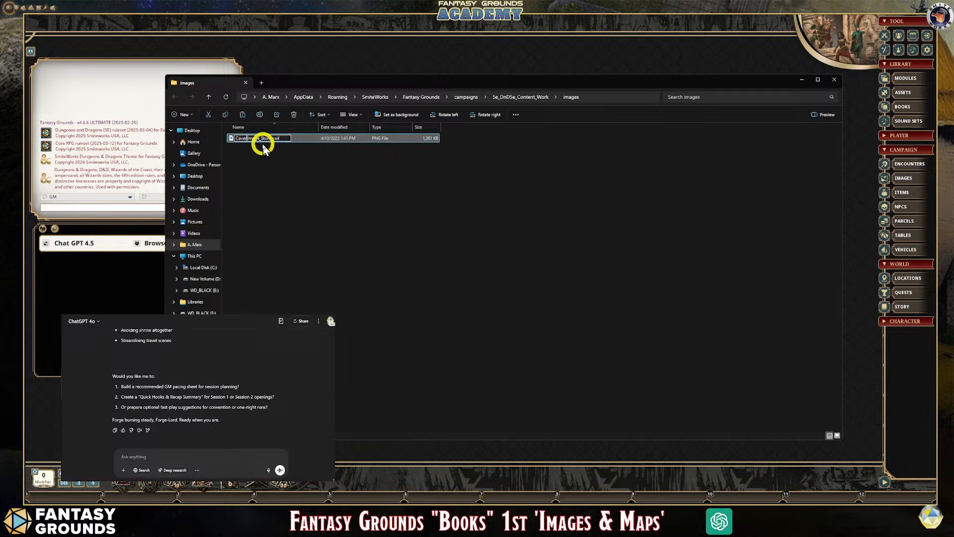
{"action": "left_click", "coordinate": [308, 163]}
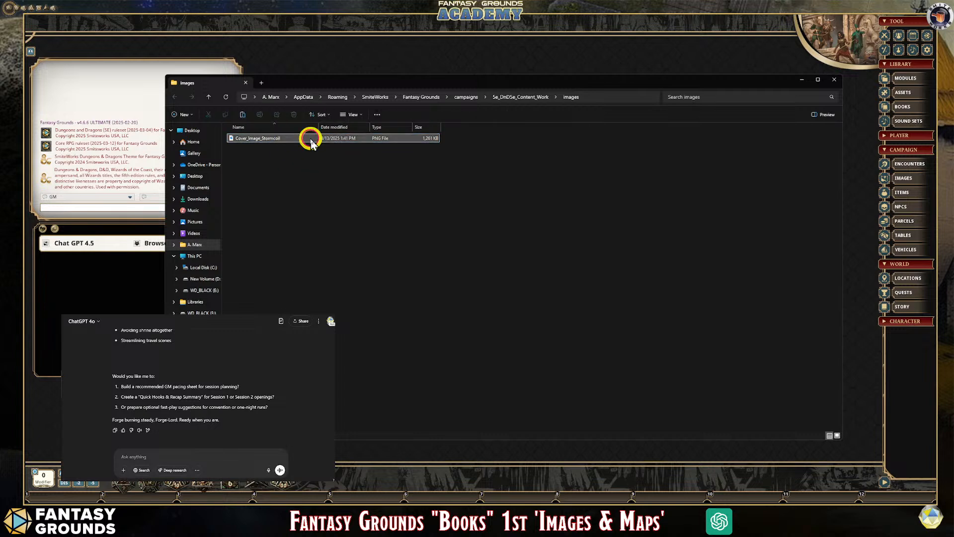
Step: Open the Cover_Image_Stormcoil PNG in GIMP, minimize the folder window and dismiss the About GIMP dialog
{"action": "left_click", "coordinate": [273, 138]}
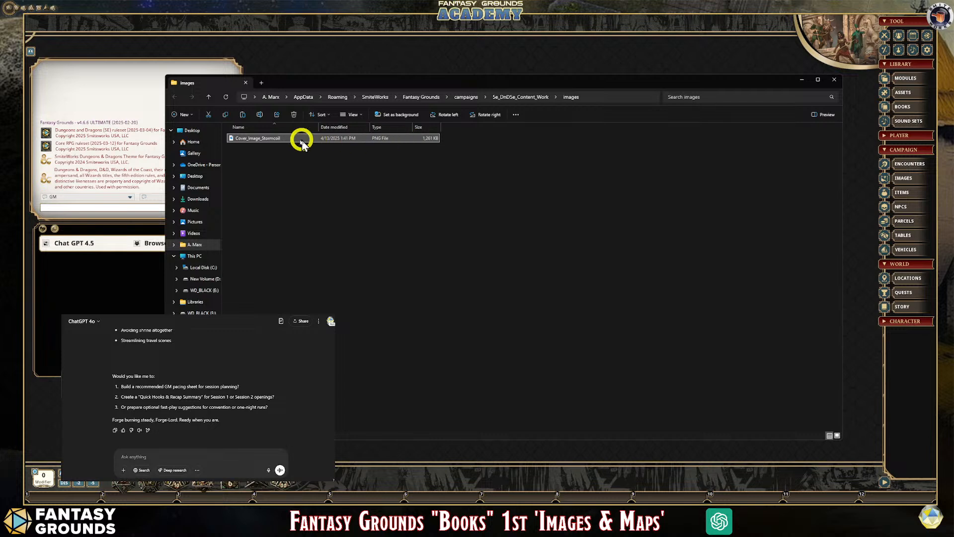
{"action": "right_click", "coordinate": [279, 139]}
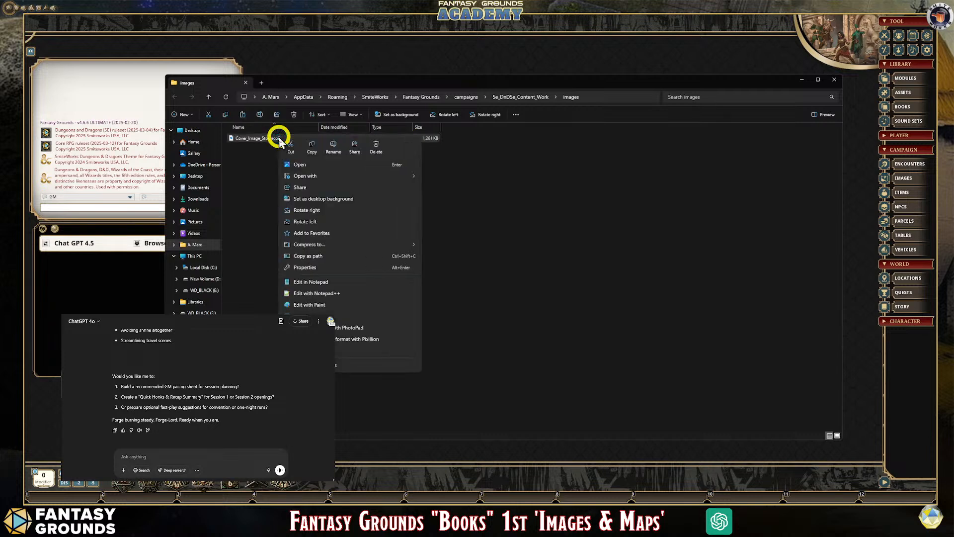
{"action": "mouse_move", "coordinate": [311, 178]}
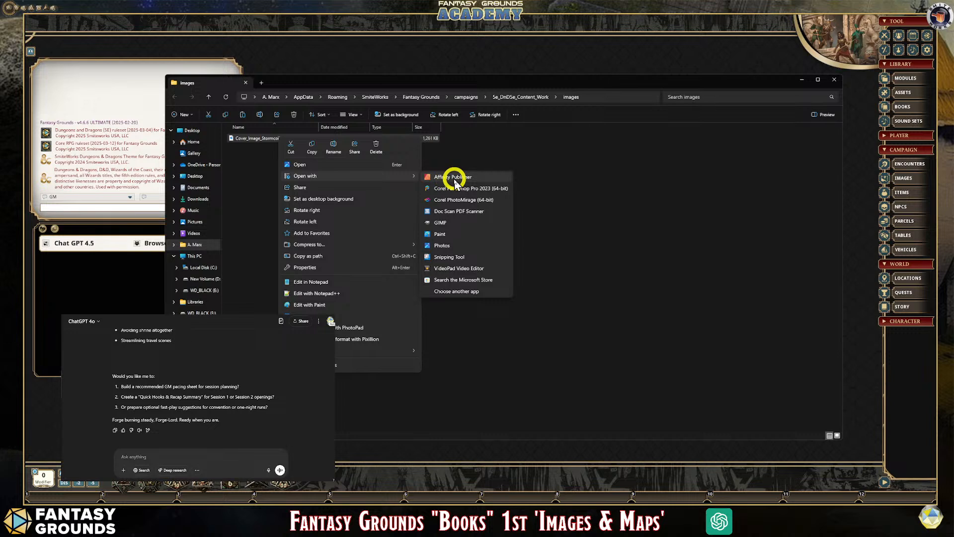
{"action": "left_click", "coordinate": [453, 225]}
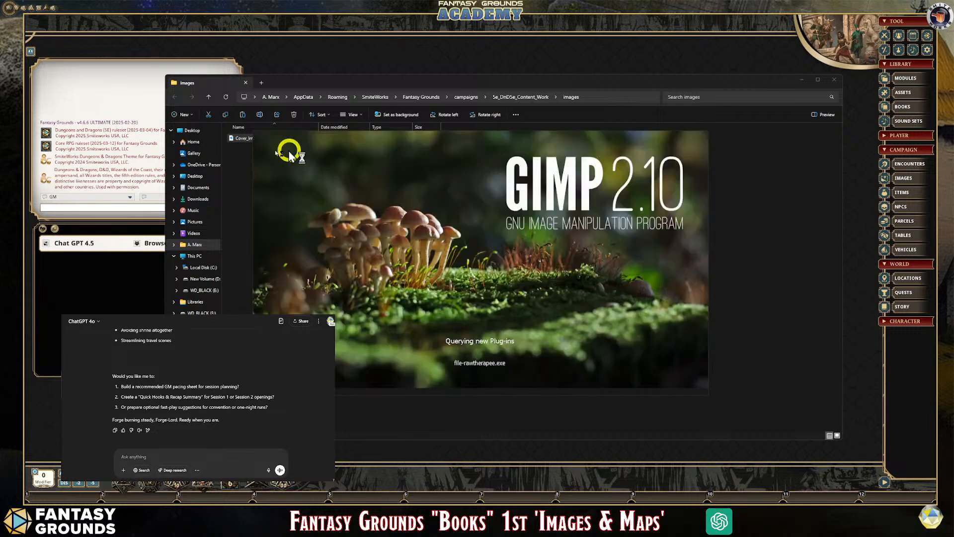
{"action": "left_click", "coordinate": [376, 156]}
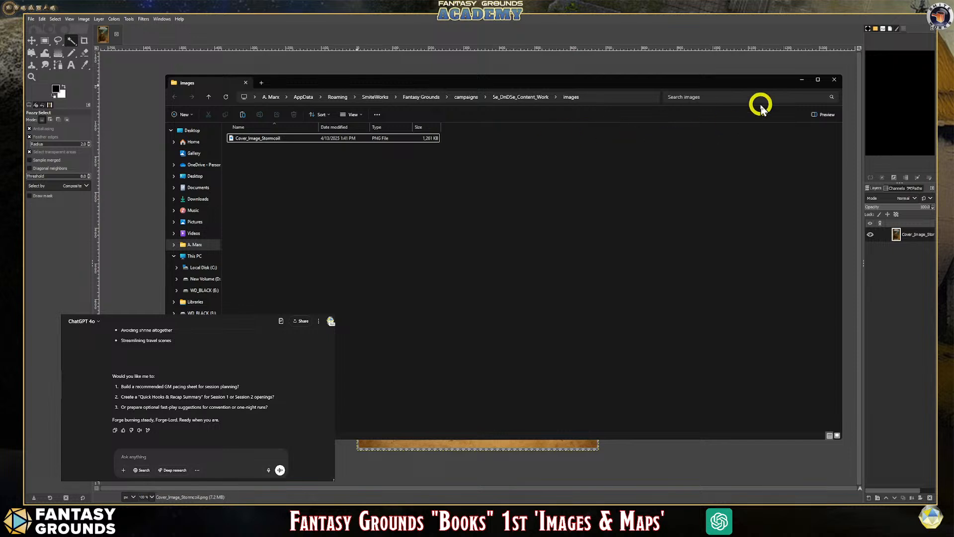
{"action": "left_click", "coordinate": [802, 80]}
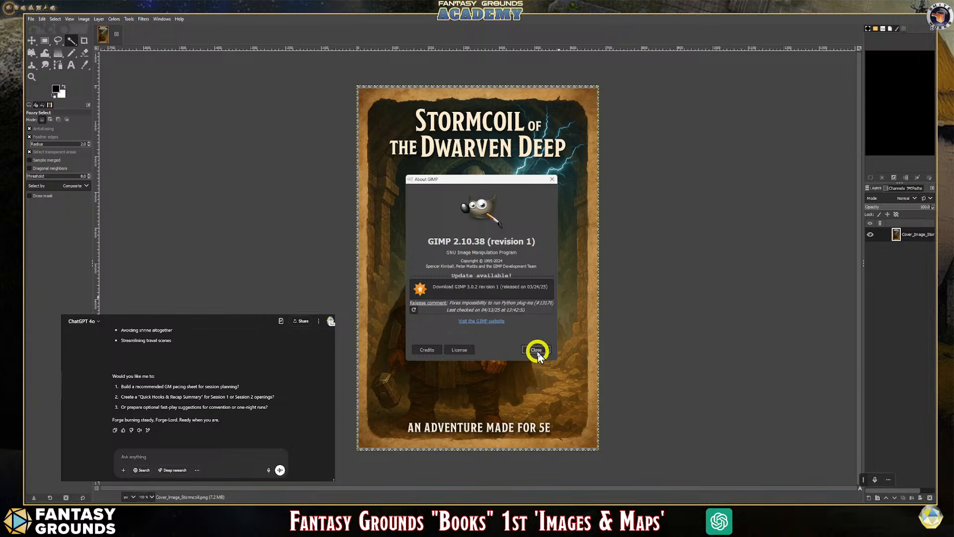
{"action": "left_click", "coordinate": [536, 350]}
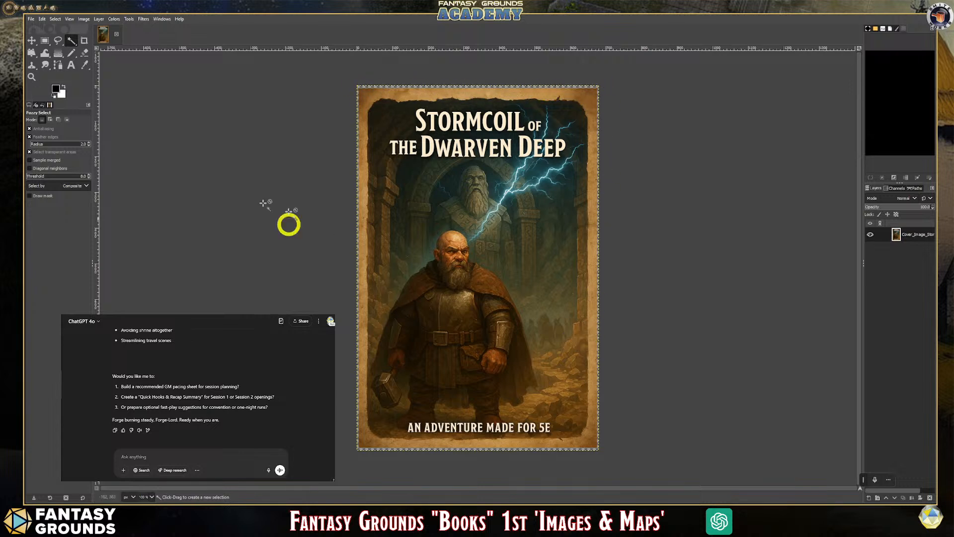
Step: Start exporting the cover to the campaign's images folder in WebP format as Cover_Image_Stormcoil.webp
{"action": "left_click", "coordinate": [31, 21]}
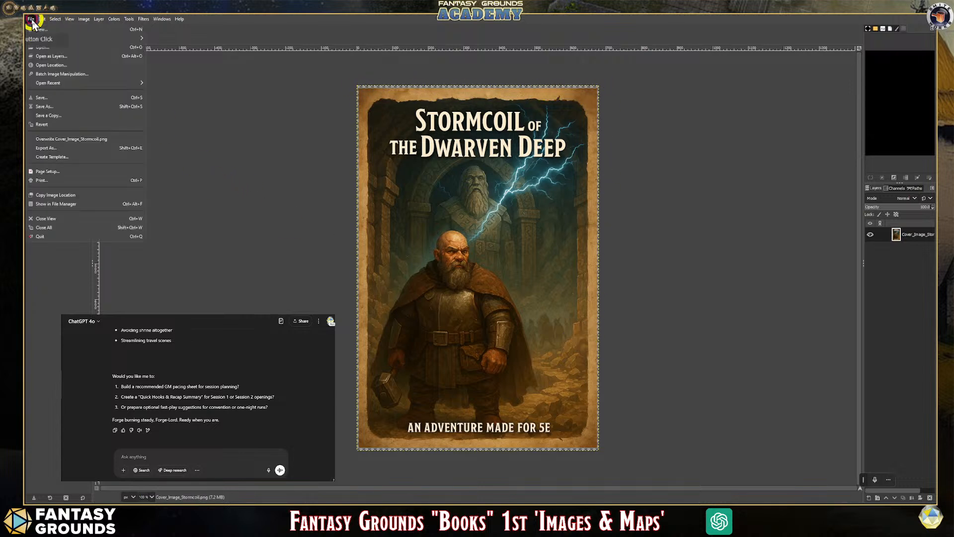
{"action": "left_click", "coordinate": [56, 148]}
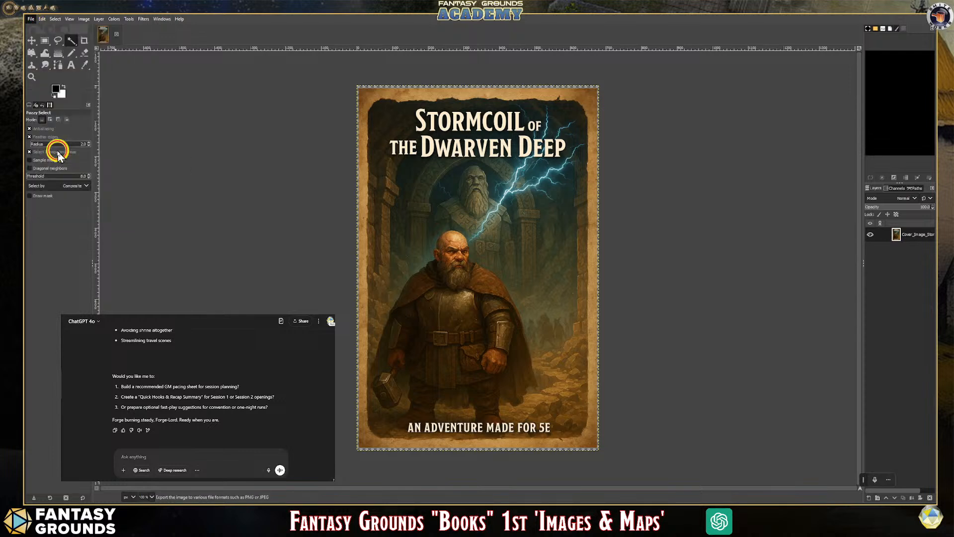
{"action": "left_click", "coordinate": [225, 118]}
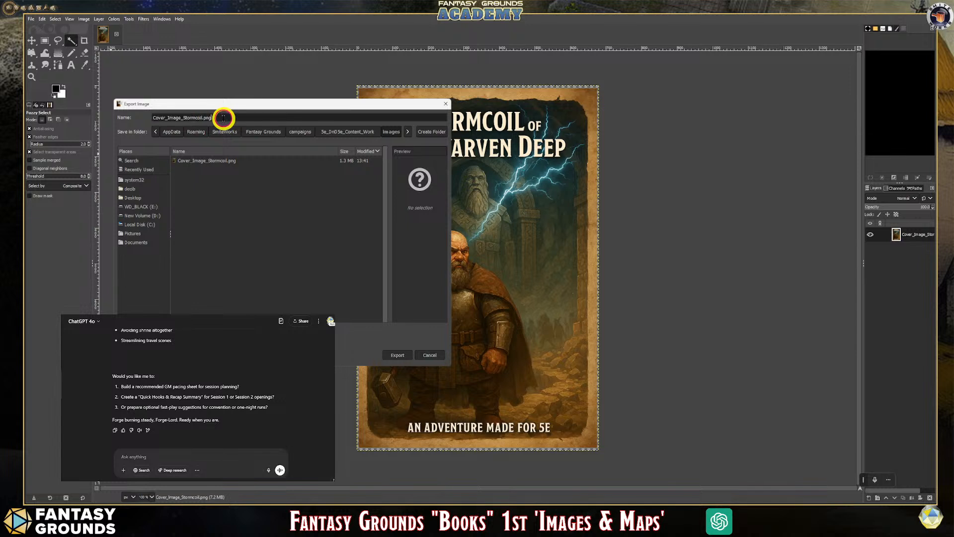
{"action": "key", "text": "BackSpace"}
{"action": "key", "text": "BackSpace"}
{"action": "key", "text": "BackSpace"}
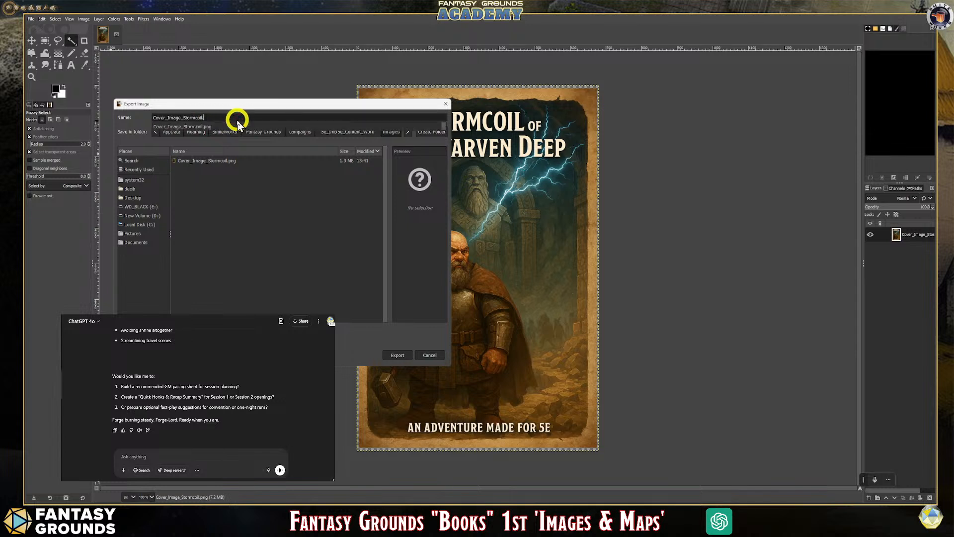
{"action": "type", "text": "webp"}
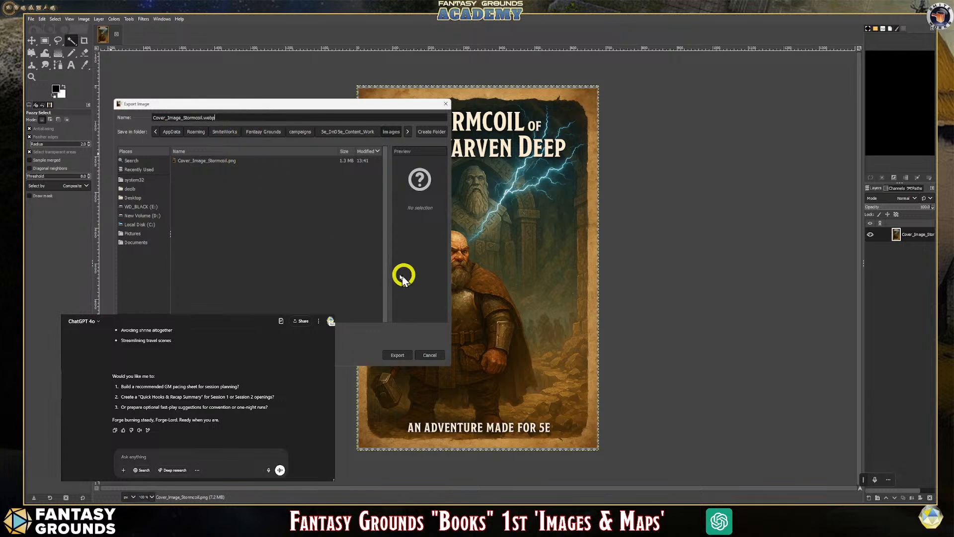
{"action": "left_click", "coordinate": [398, 354]}
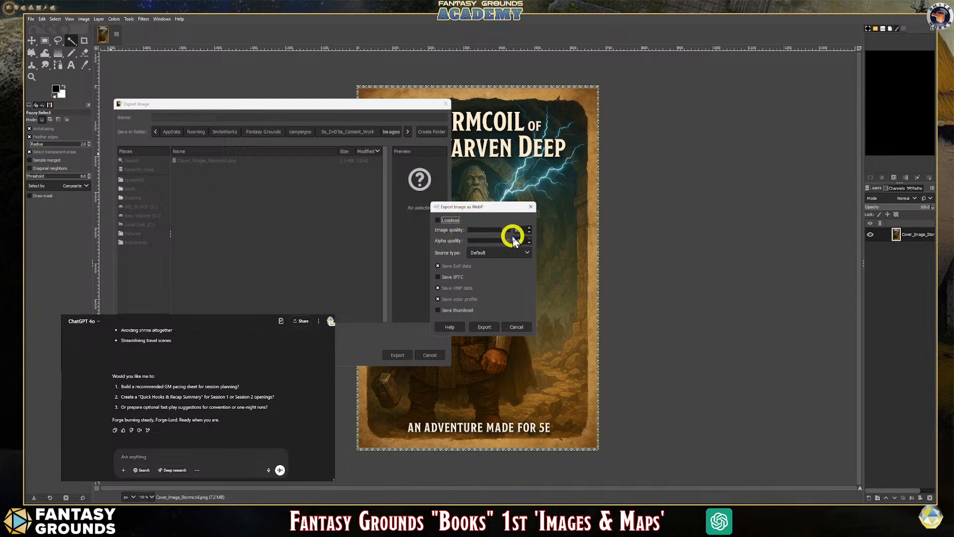
Step: Set the WebP image quality to 75 and complete the export
{"action": "left_click", "coordinate": [503, 230]}
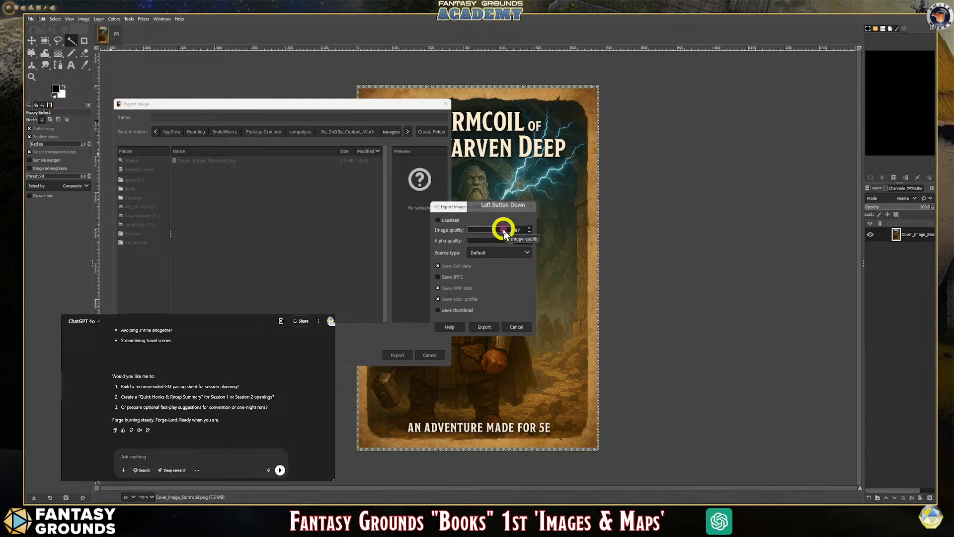
{"action": "left_click_drag", "start_coordinate": [502, 229], "coordinate": [499, 231]}
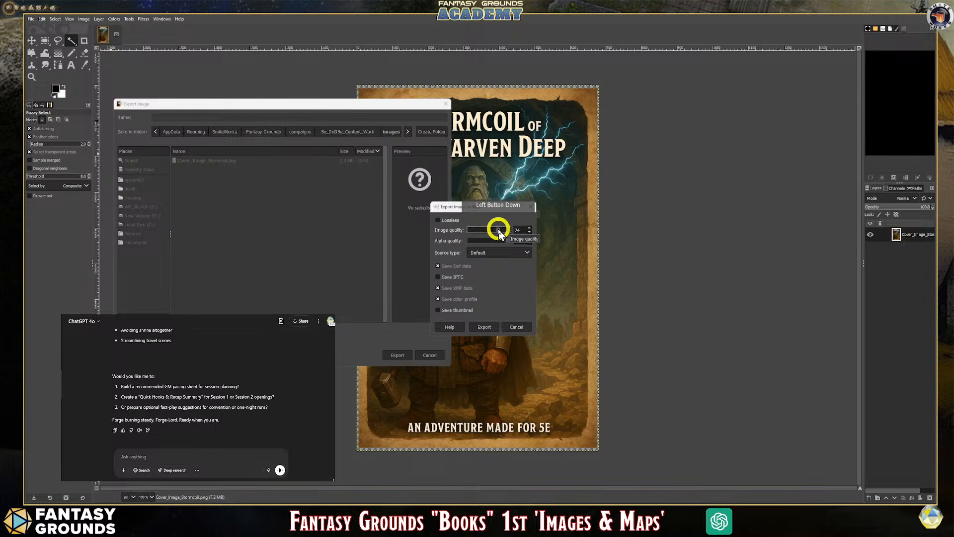
{"action": "left_click", "coordinate": [530, 228]}
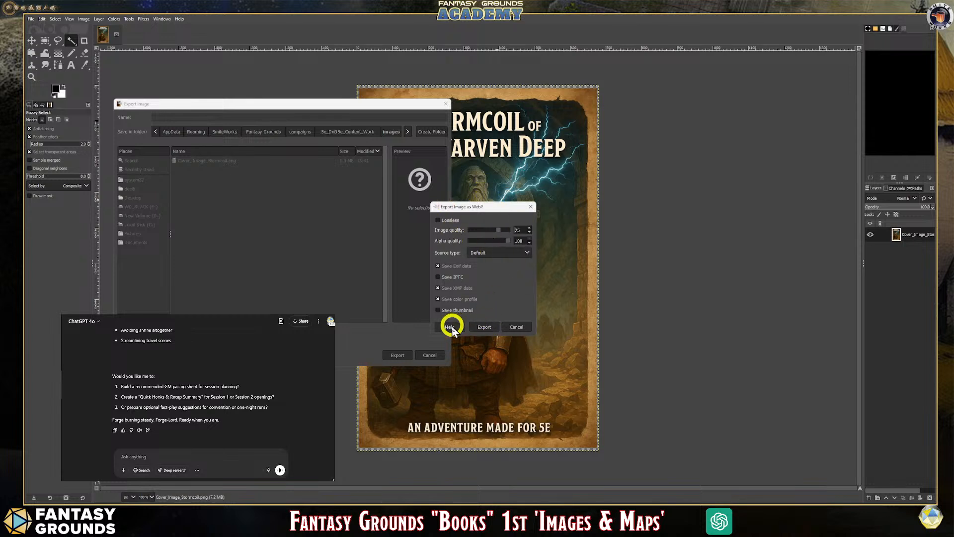
{"action": "left_click", "coordinate": [486, 329]}
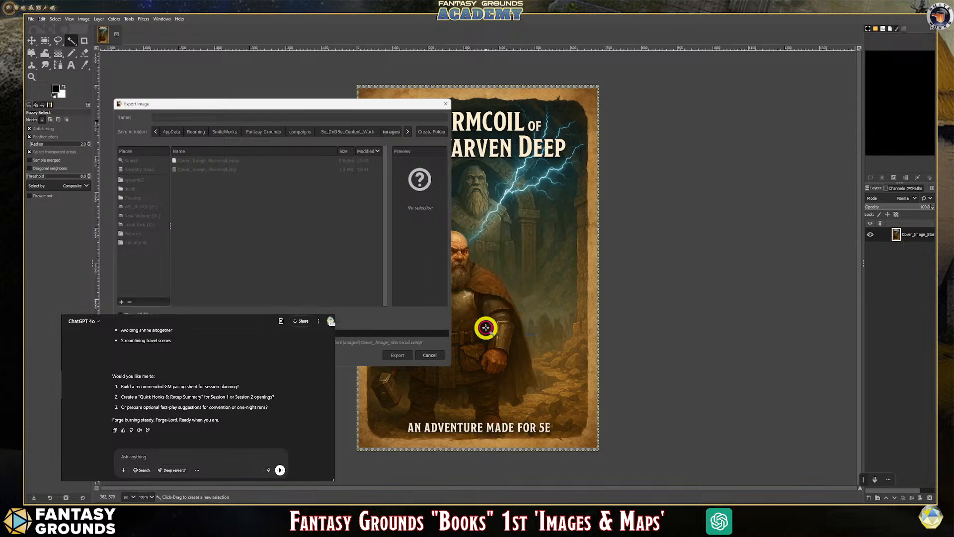
Step: Return from GIMP to the images folder window and compare the file sizes of the cover's PNG and WebP versions
{"action": "left_click", "coordinate": [890, 16]}
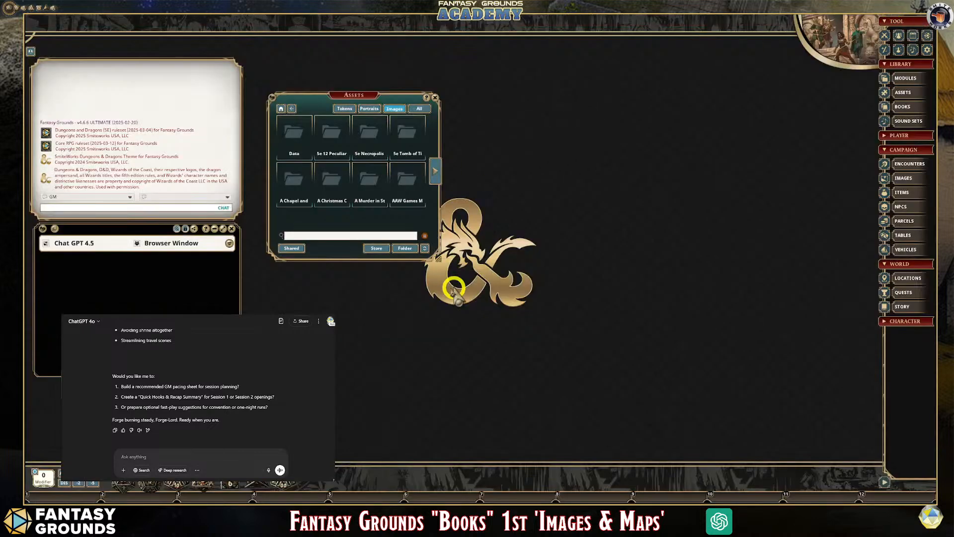
{"action": "left_click", "coordinate": [164, 500]}
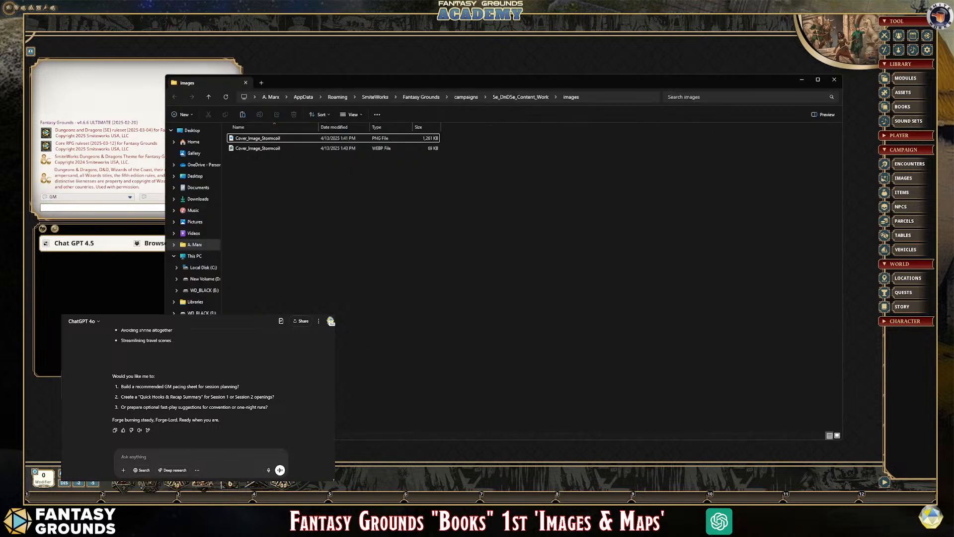
{"action": "left_click", "coordinate": [264, 149]}
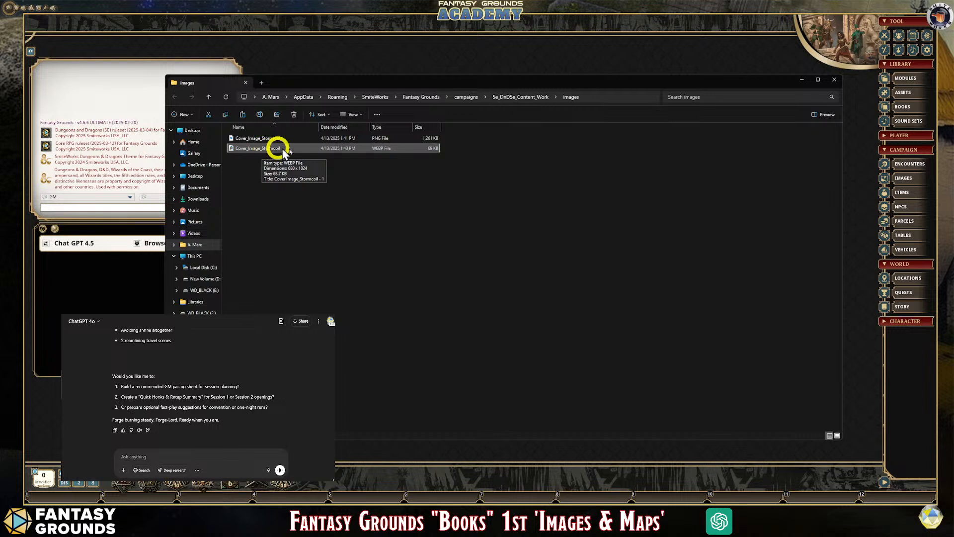
{"action": "left_click", "coordinate": [432, 139]}
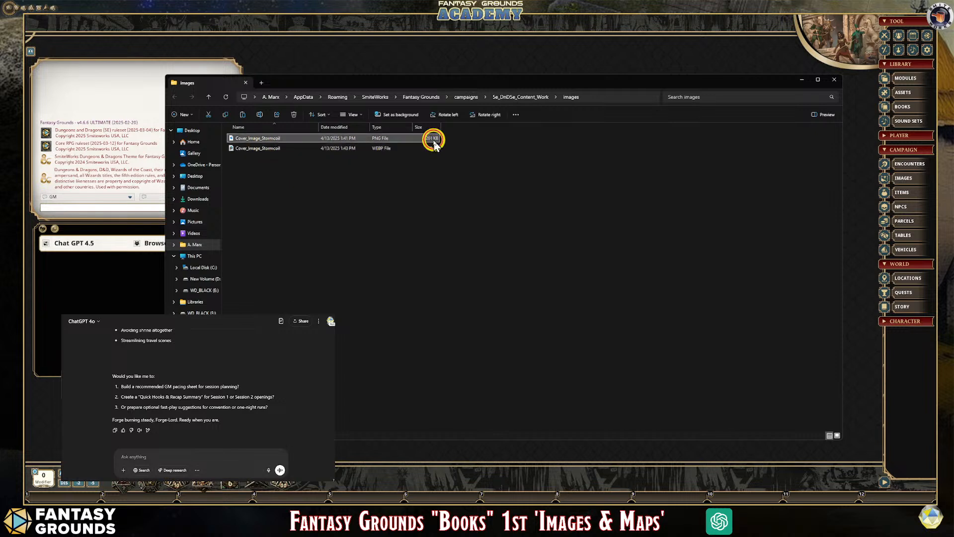
{"action": "left_click", "coordinate": [489, 218]}
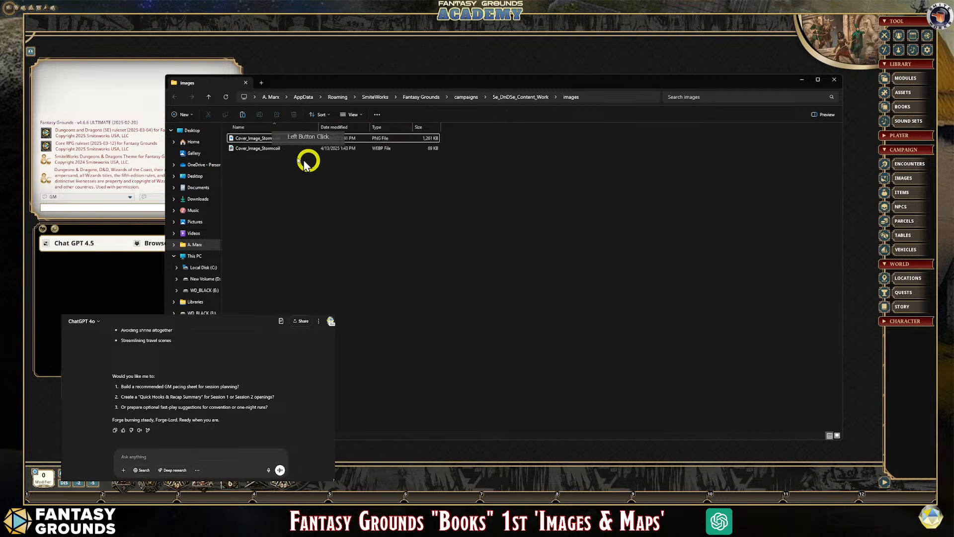
{"action": "left_click", "coordinate": [274, 148]}
{"action": "right_click", "coordinate": [275, 149]}
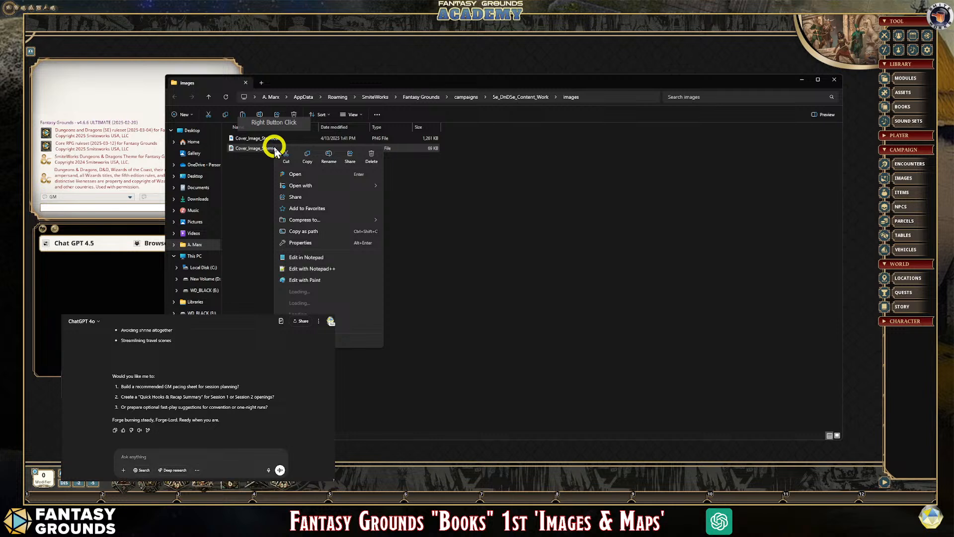
{"action": "left_click", "coordinate": [509, 209]}
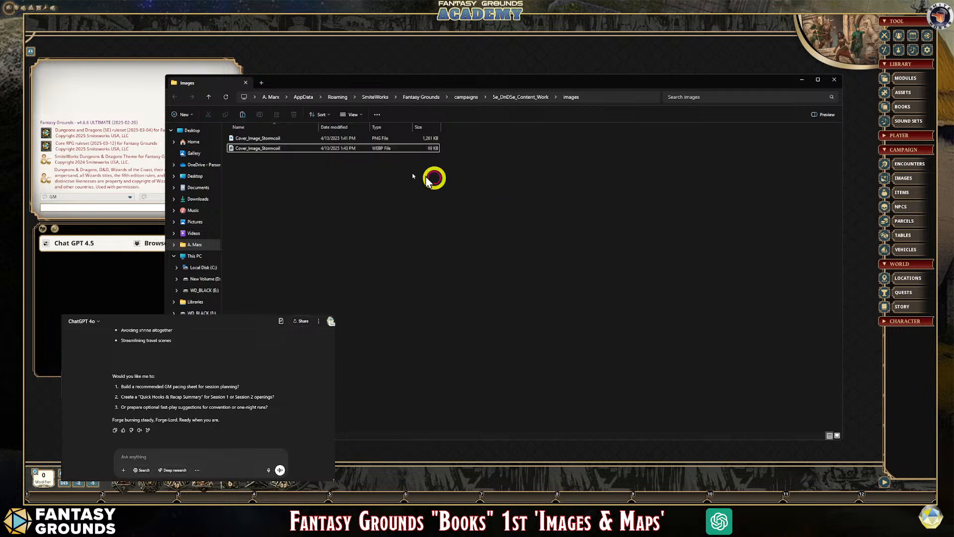
{"action": "left_click", "coordinate": [290, 151]}
{"action": "left_click", "coordinate": [265, 141]}
{"action": "left_click", "coordinate": [438, 140]}
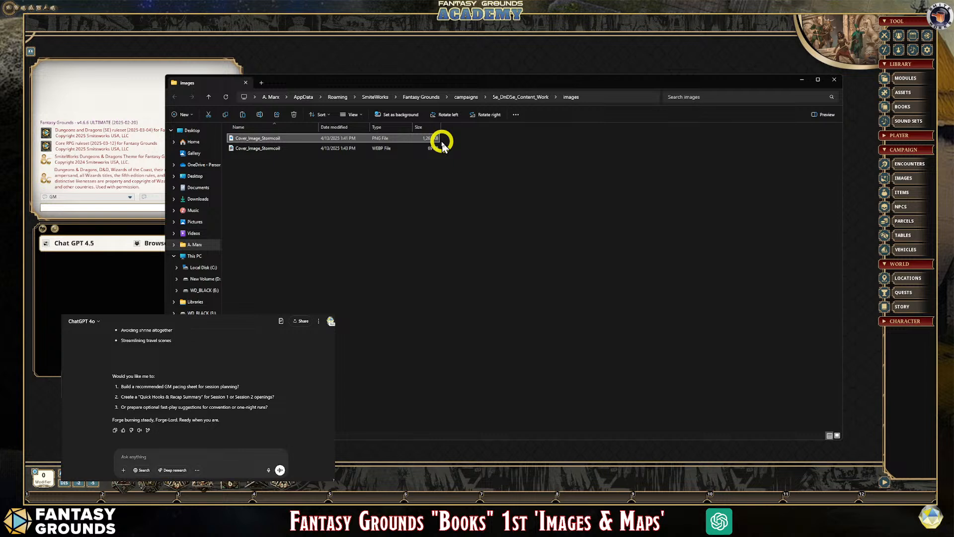
{"action": "left_click", "coordinate": [382, 152]}
{"action": "left_click", "coordinate": [380, 138]}
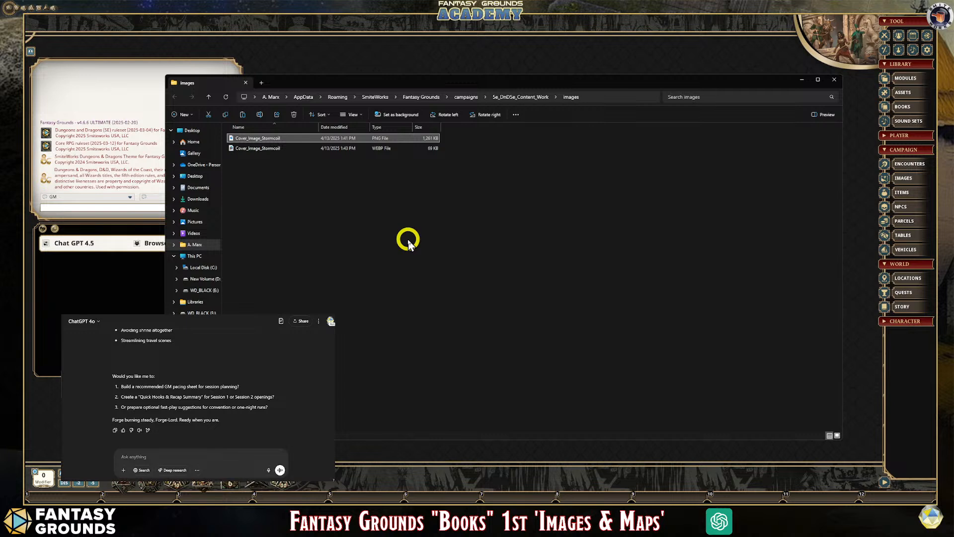
{"action": "left_click", "coordinate": [422, 149]}
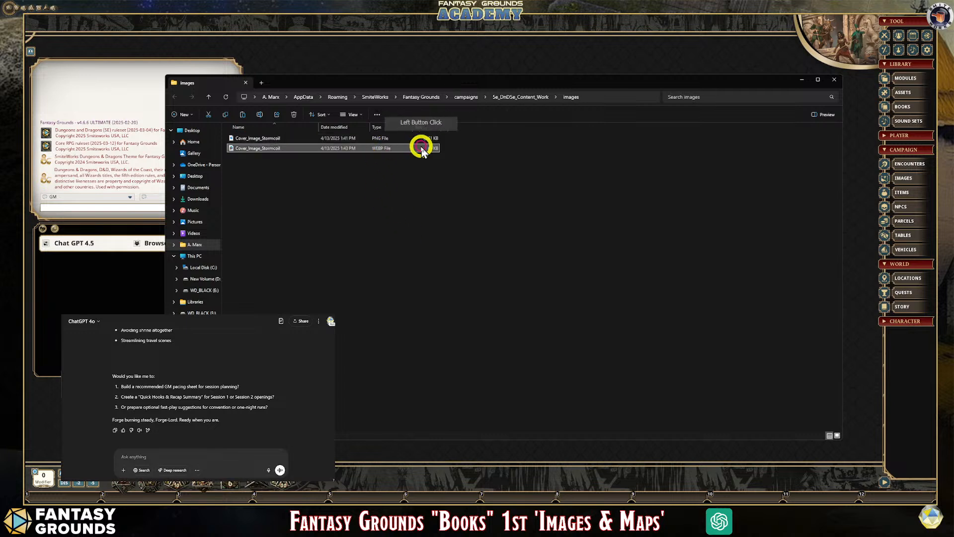
Step: Delete the PNG version of Cover_Image_Stormcoil from the images folder and select the WebP file
{"action": "left_click", "coordinate": [324, 138]}
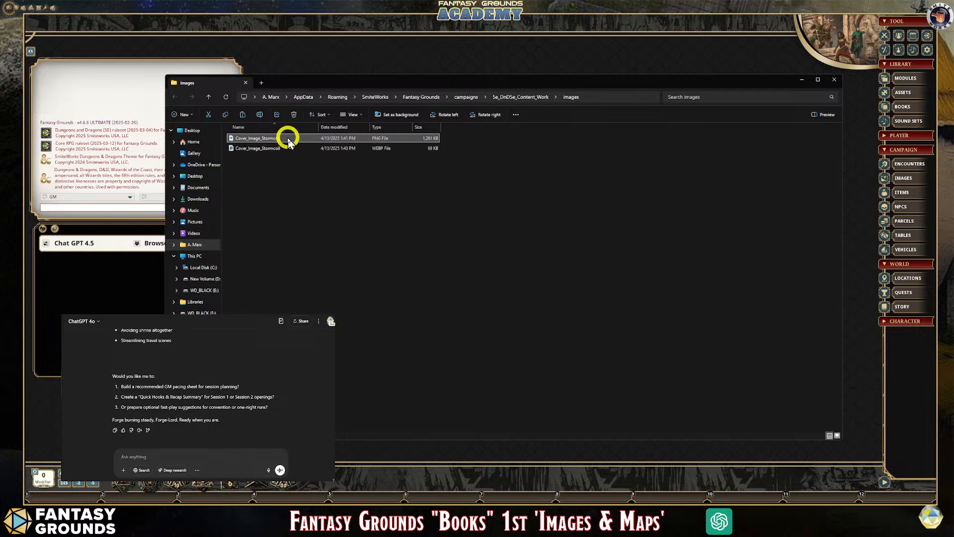
{"action": "key", "text": "Delete"}
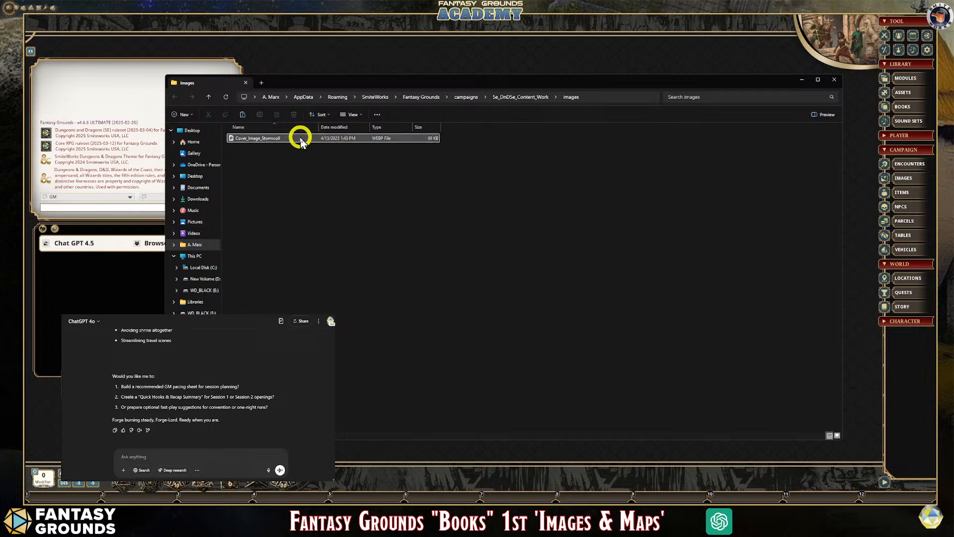
{"action": "left_click", "coordinate": [300, 139]}
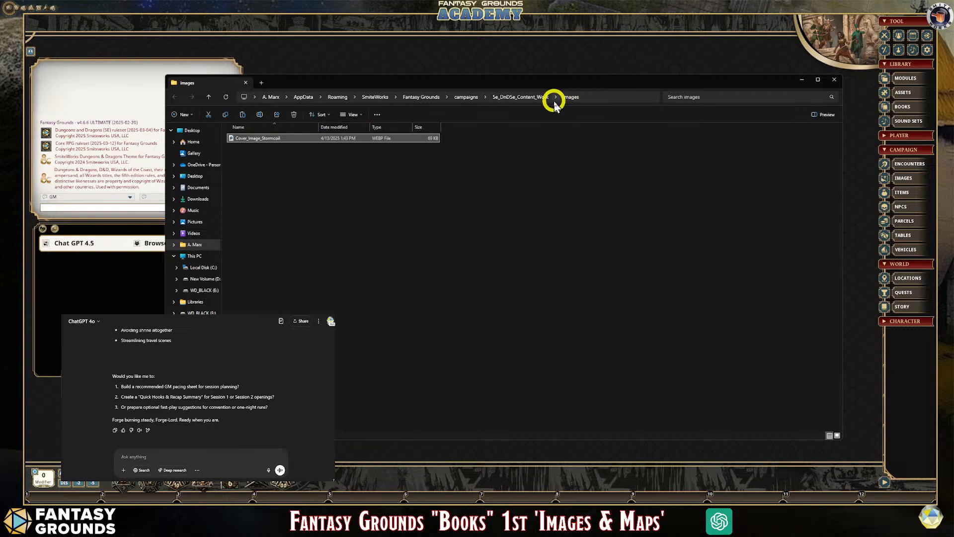
Step: Create an Adventure Images subfolder in the campaign's images folder and move the Cover_Image_Stormcoil WebP file into it
{"action": "right_click", "coordinate": [332, 166]}
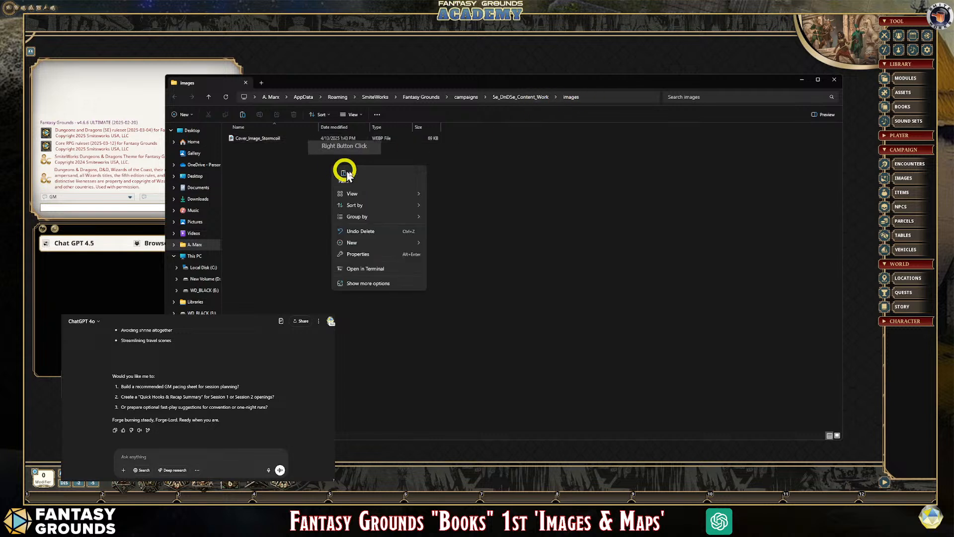
{"action": "mouse_move", "coordinate": [367, 243]}
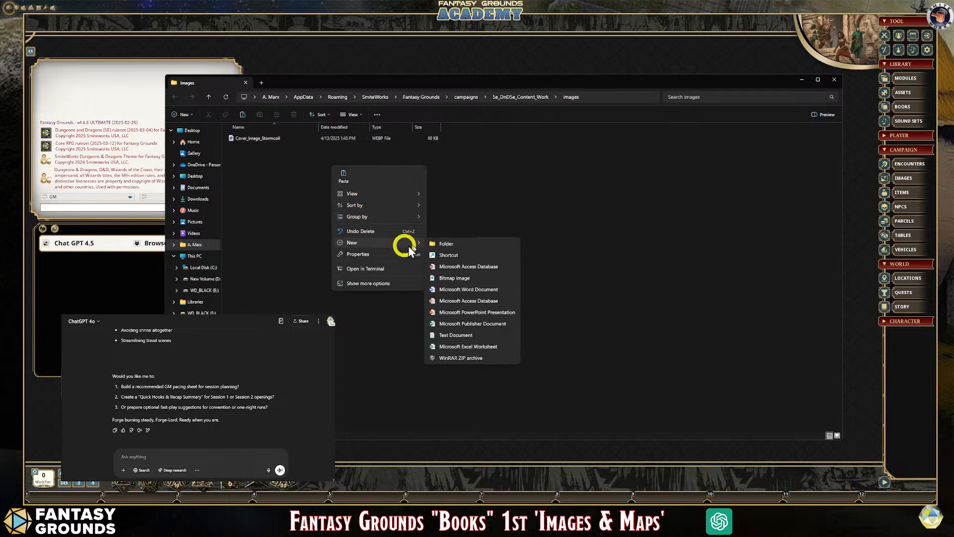
{"action": "left_click", "coordinate": [439, 247]}
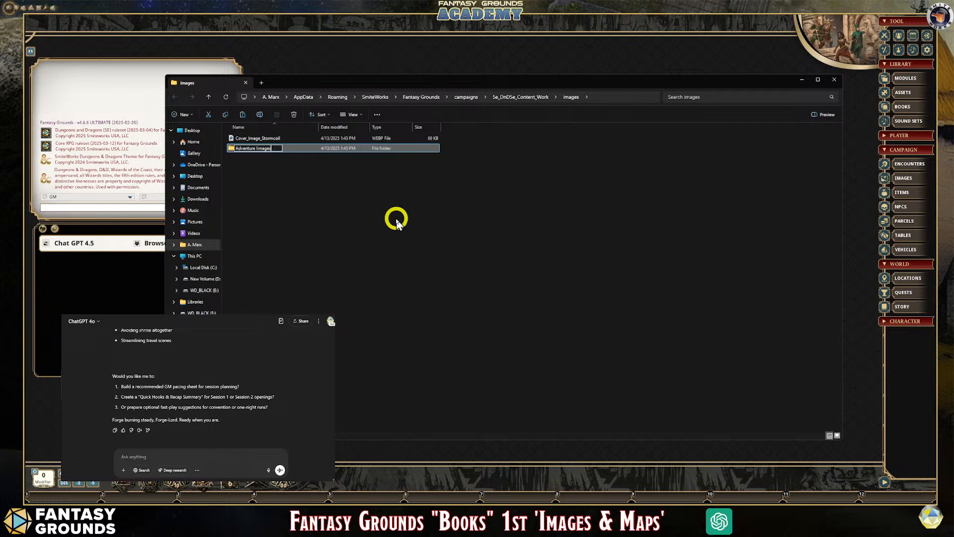
{"action": "type", "text": "Adventure Iimages"}
{"action": "left_click", "coordinate": [386, 220]}
{"action": "left_click", "coordinate": [287, 151]}
{"action": "left_click", "coordinate": [259, 151]}
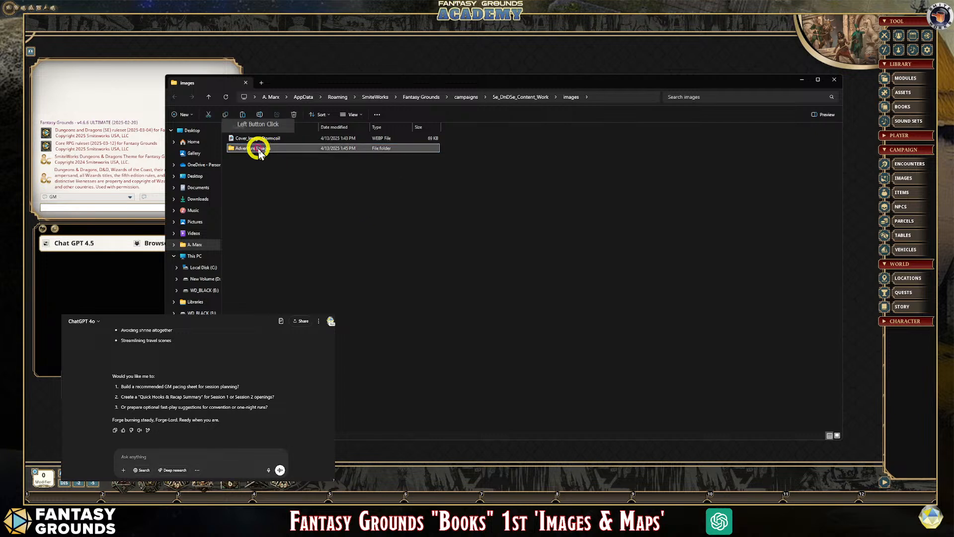
{"action": "left_click", "coordinate": [258, 150]}
{"action": "left_click", "coordinate": [258, 150]}
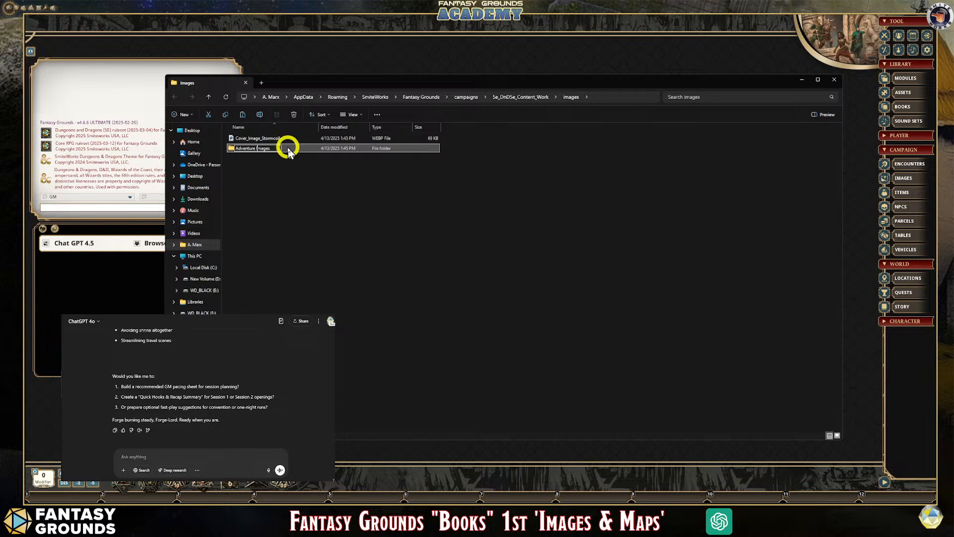
{"action": "left_click", "coordinate": [301, 169]}
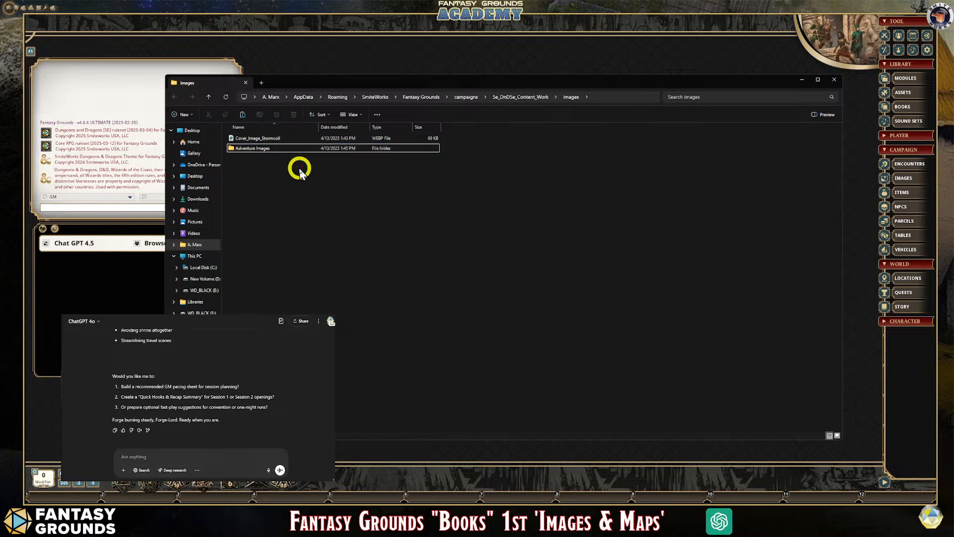
{"action": "left_click_drag", "start_coordinate": [268, 139], "coordinate": [276, 151]}
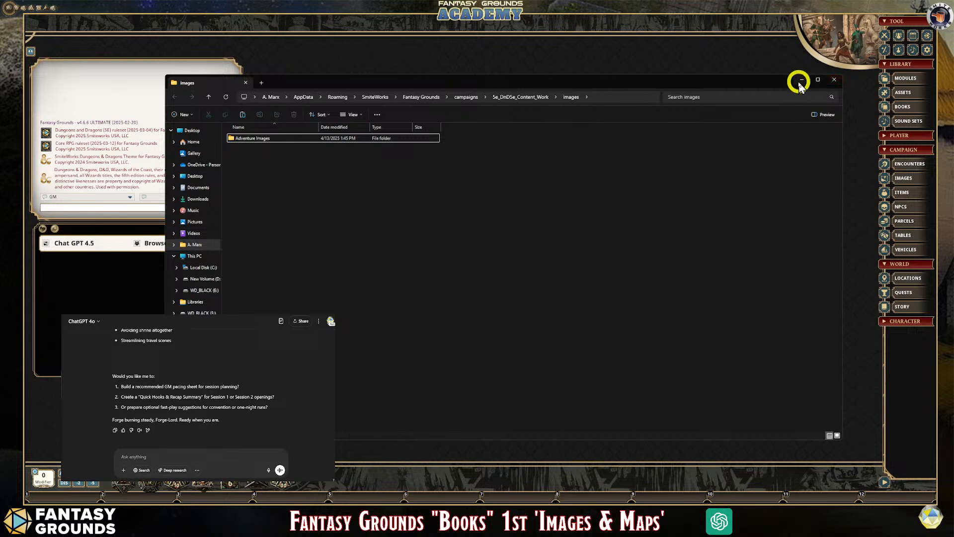
{"action": "left_click", "coordinate": [834, 81]}
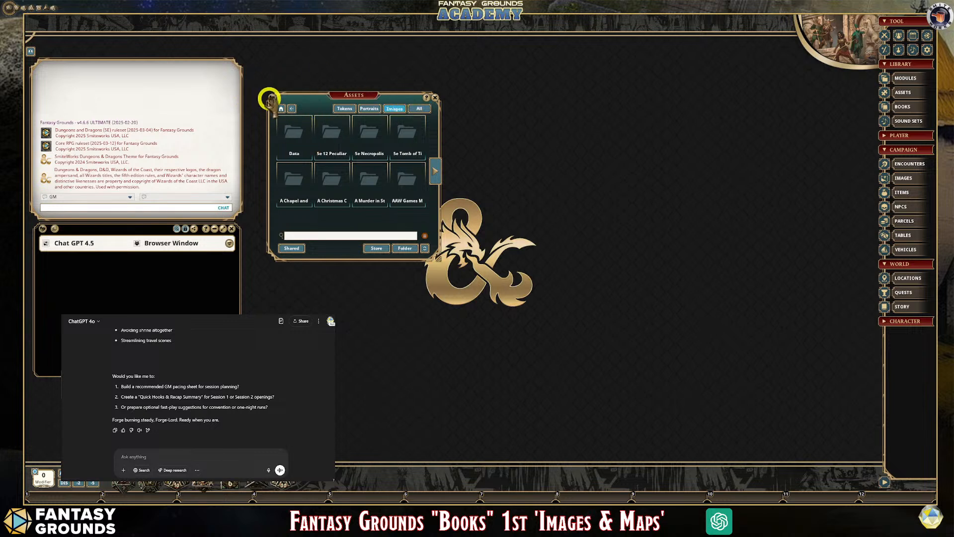
Step: Refresh the campaign assets and open an enlarged preview of the cover from the campaign's Adventure Images folder
{"action": "left_click", "coordinate": [427, 248]}
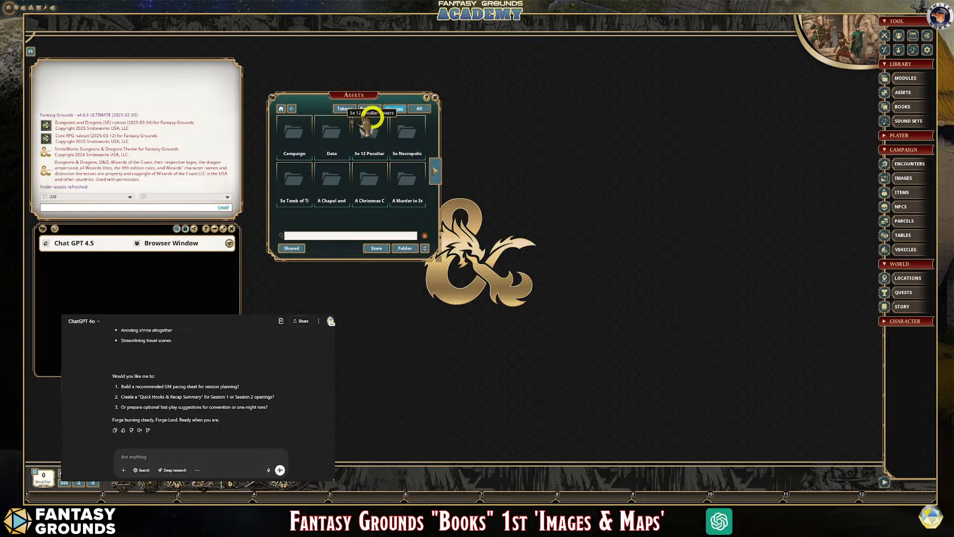
{"action": "left_click", "coordinate": [308, 137]}
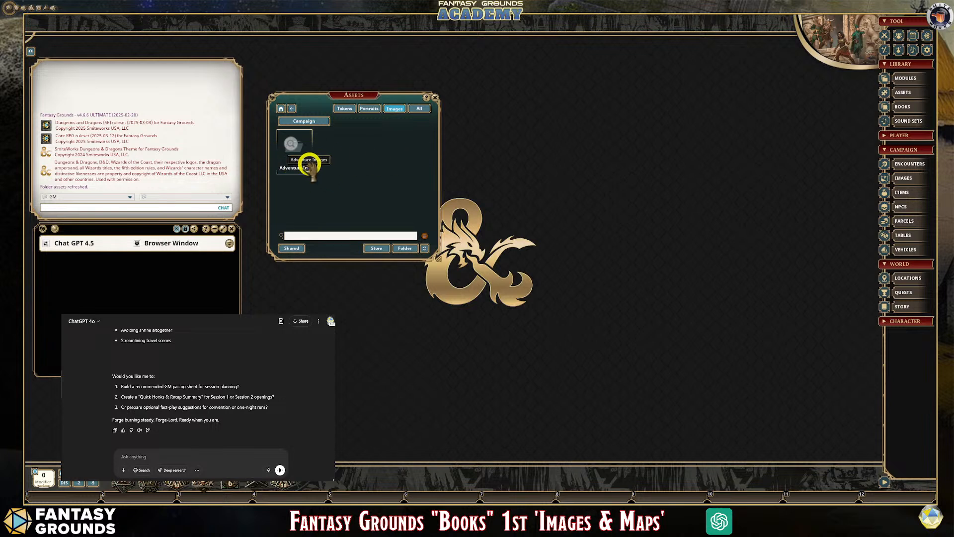
{"action": "left_click", "coordinate": [294, 149]}
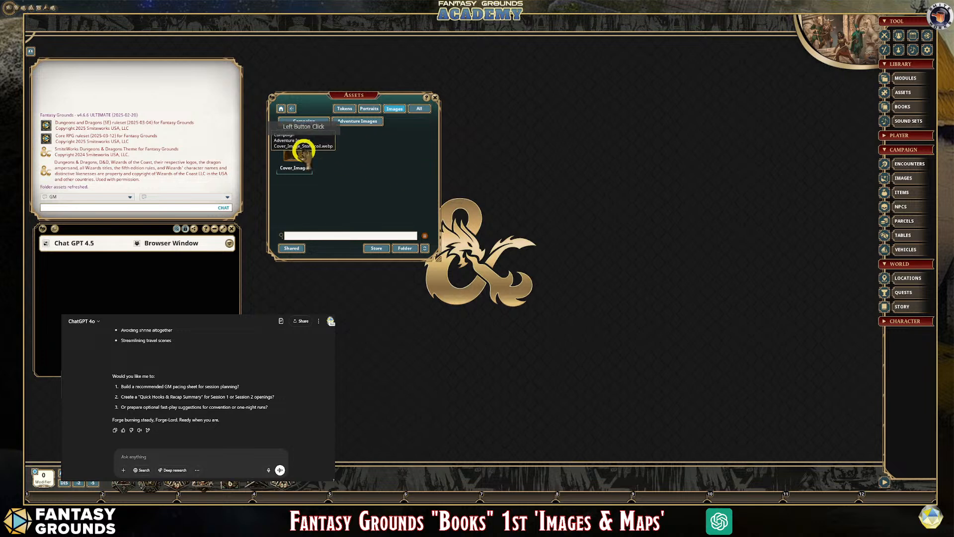
{"action": "left_click_drag", "start_coordinate": [474, 162], "coordinate": [536, 87]}
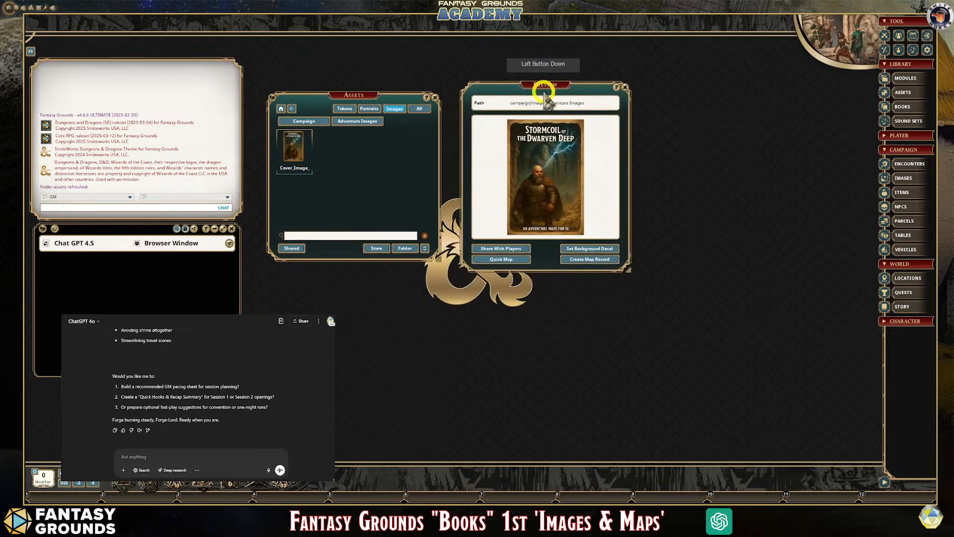
{"action": "left_click_drag", "start_coordinate": [632, 271], "coordinate": [716, 409]}
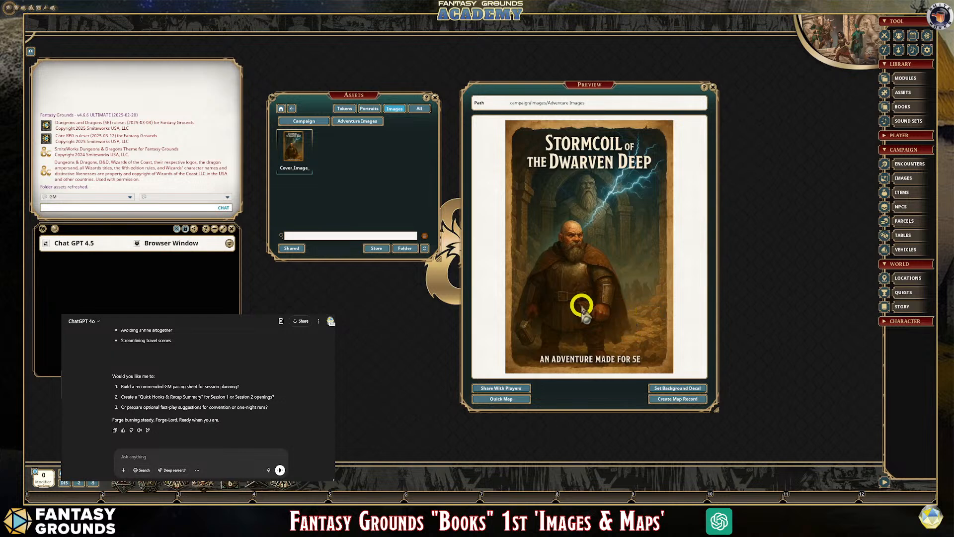
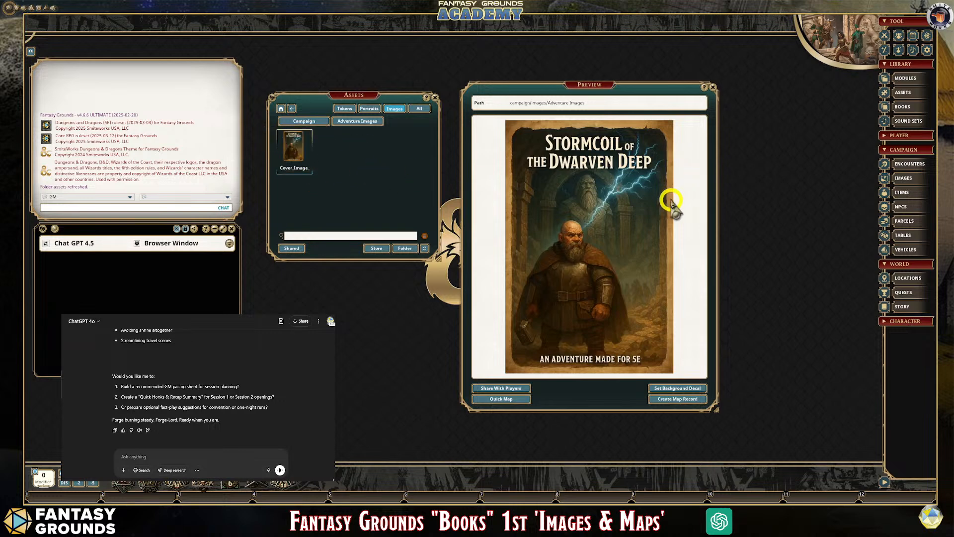
Step: Open the campaign's Images list and add a new group to it
{"action": "left_click", "coordinate": [912, 179]}
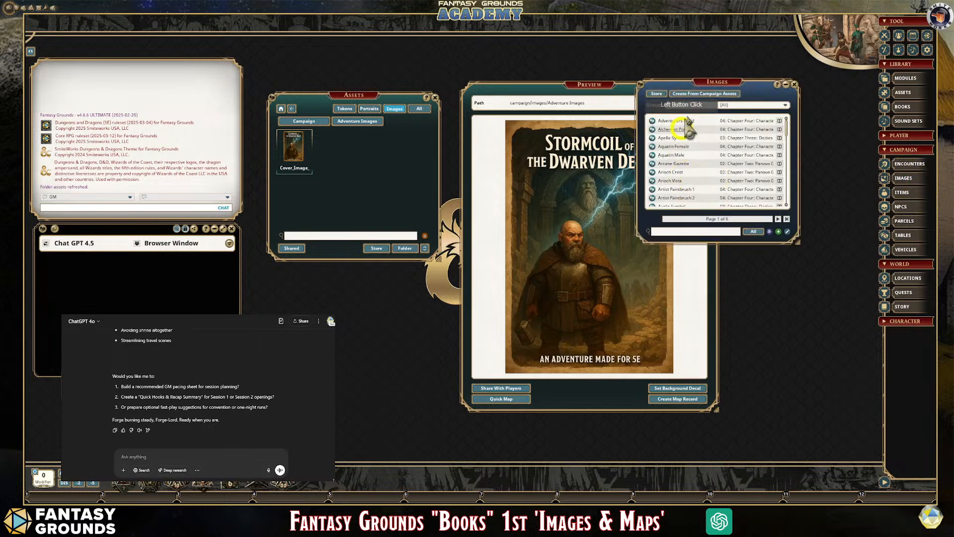
{"action": "left_click_drag", "start_coordinate": [709, 84], "coordinate": [341, 230]}
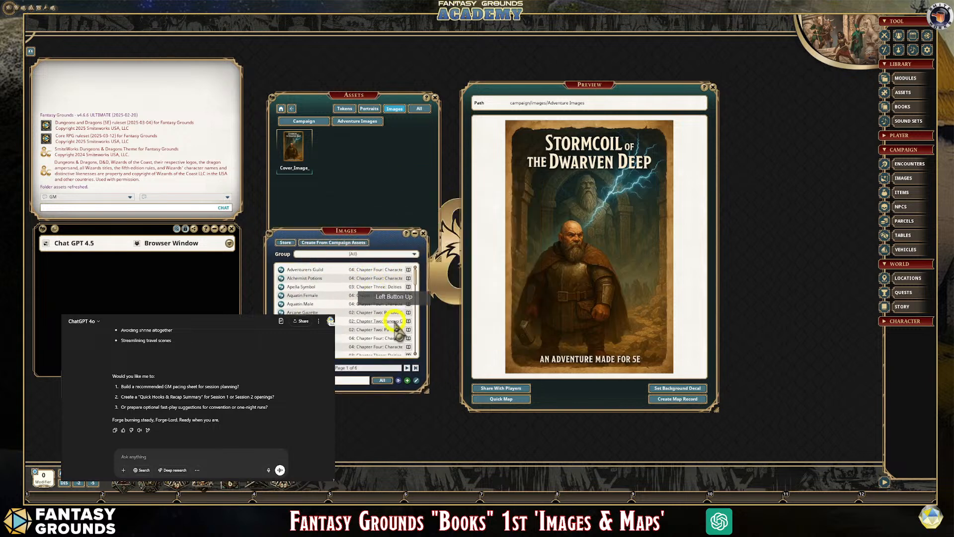
{"action": "left_click", "coordinate": [415, 254]}
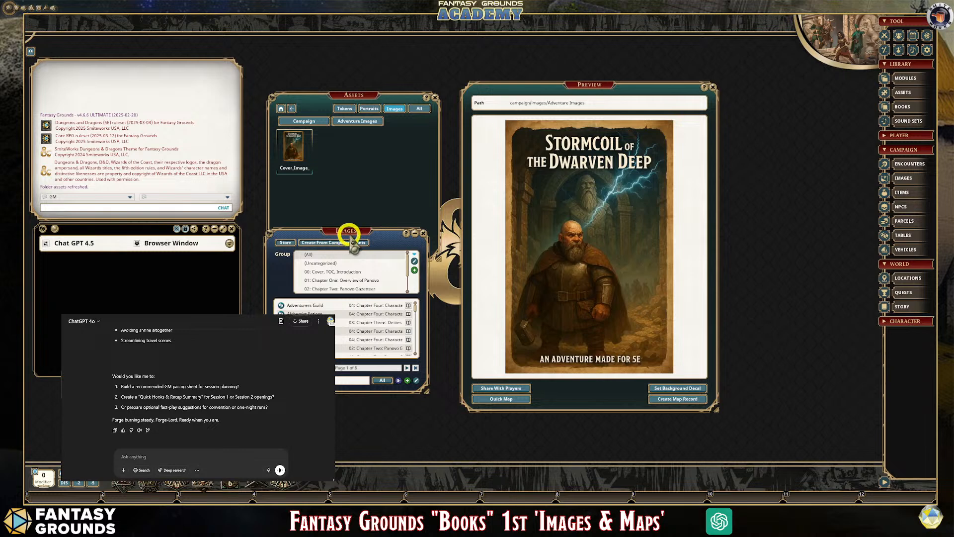
{"action": "left_click", "coordinate": [415, 270]}
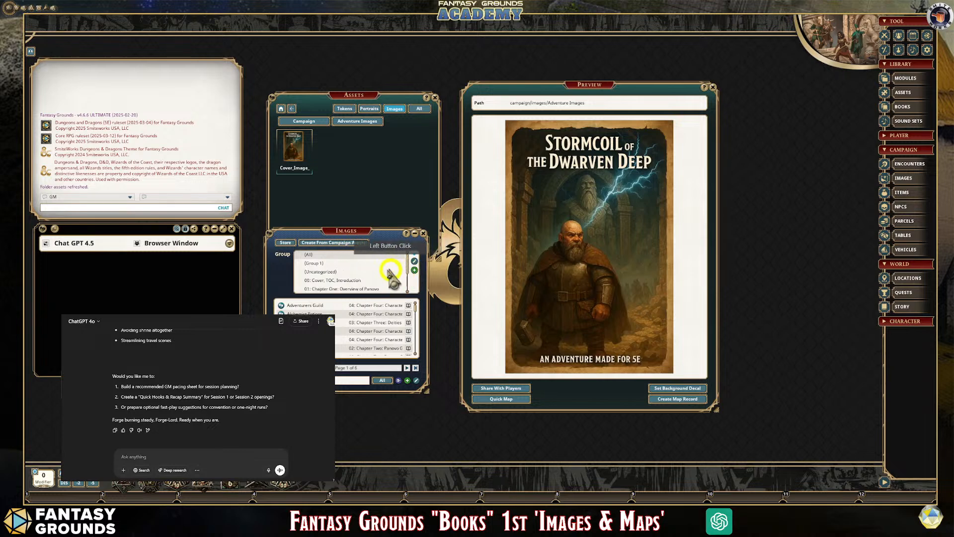
{"action": "left_click", "coordinate": [311, 261]}
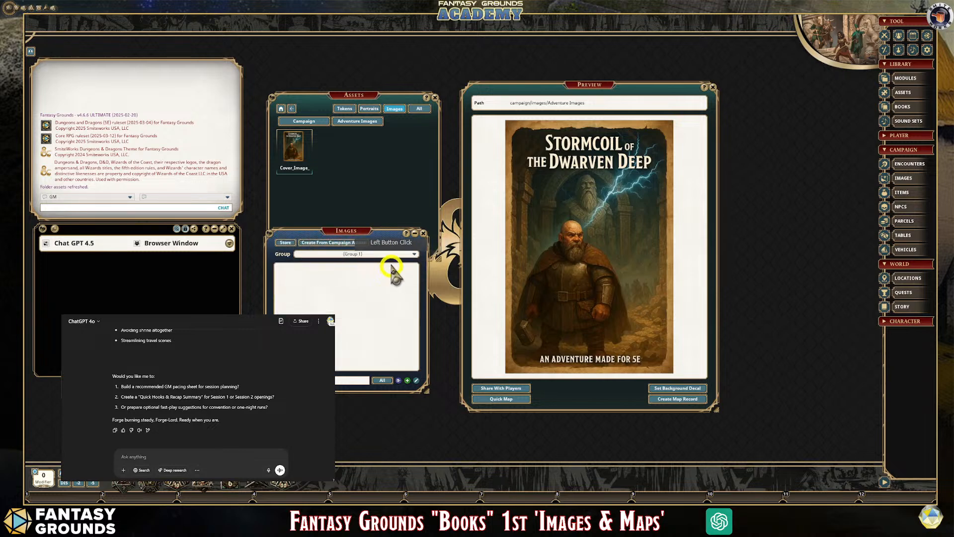
Step: Rename the new image group as Stormcoil of the Dwarven Deep Adventure
{"action": "left_click", "coordinate": [414, 254]}
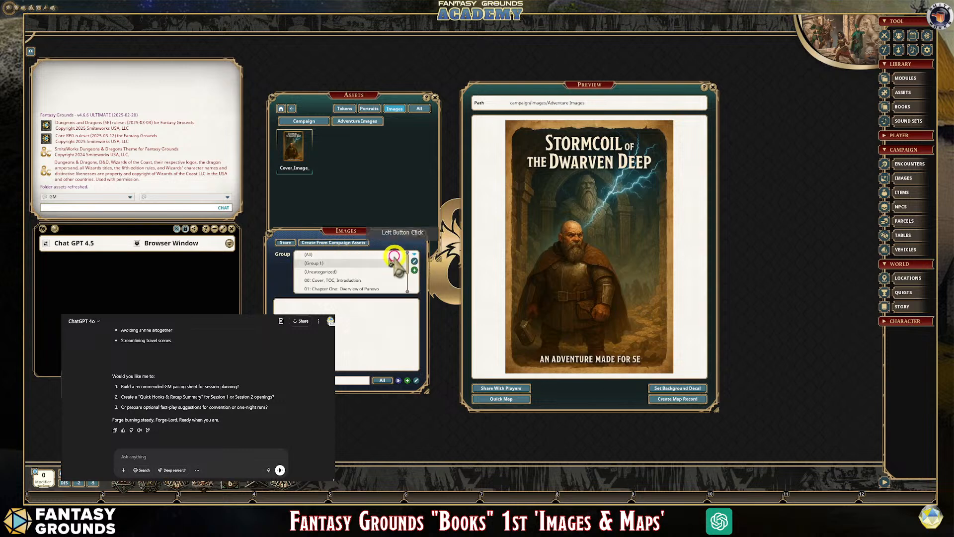
{"action": "left_click", "coordinate": [415, 262]}
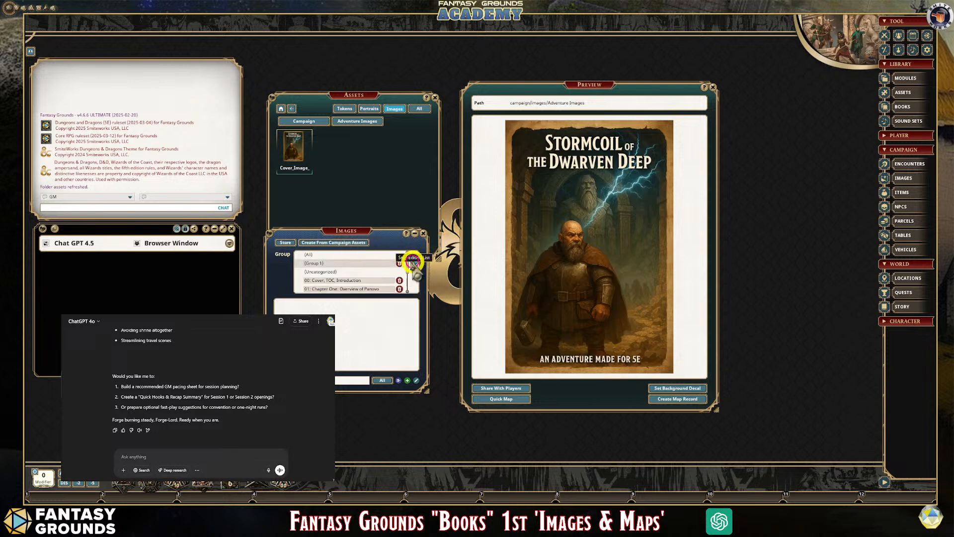
{"action": "left_click", "coordinate": [323, 263]}
{"action": "type", "text": "StormCoil of the Dwarven Deep"}
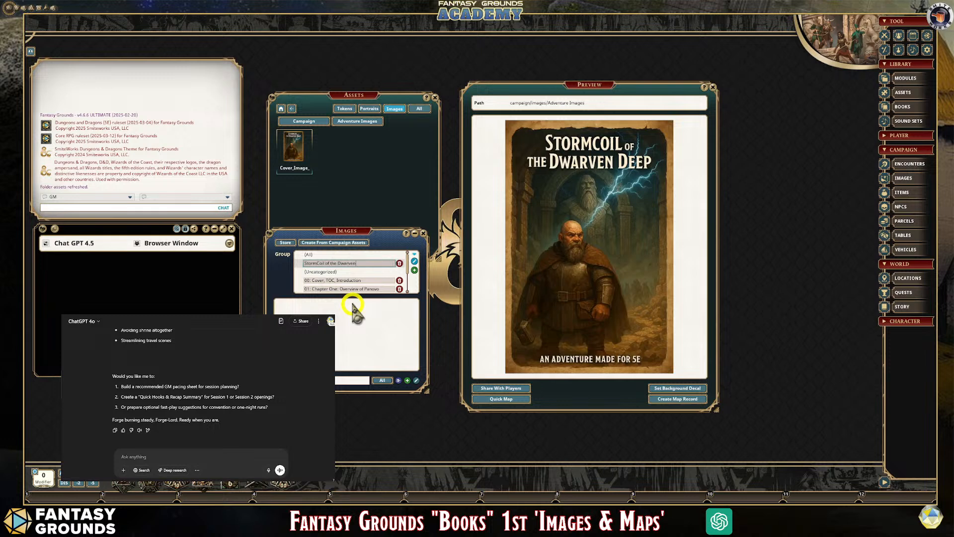
{"action": "left_click", "coordinate": [387, 264]}
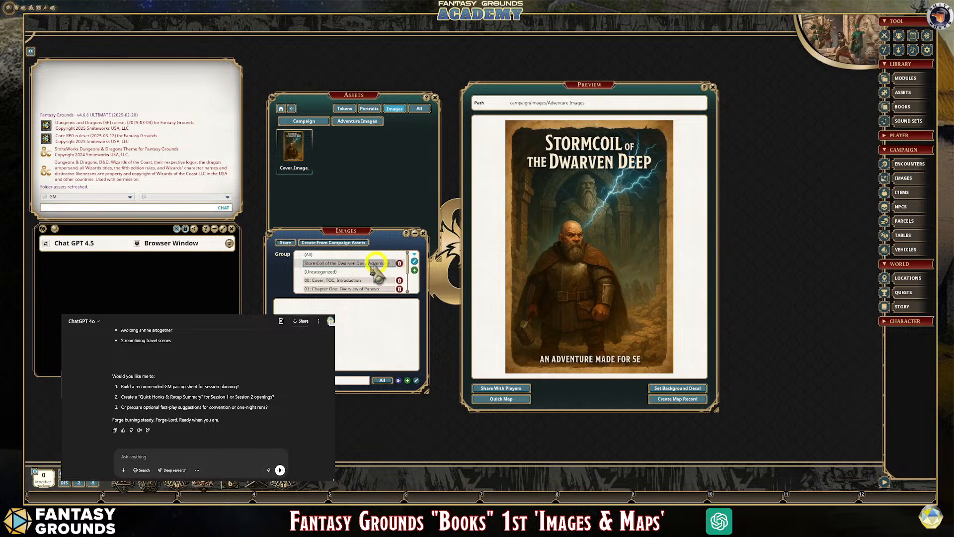
{"action": "left_click", "coordinate": [325, 268]}
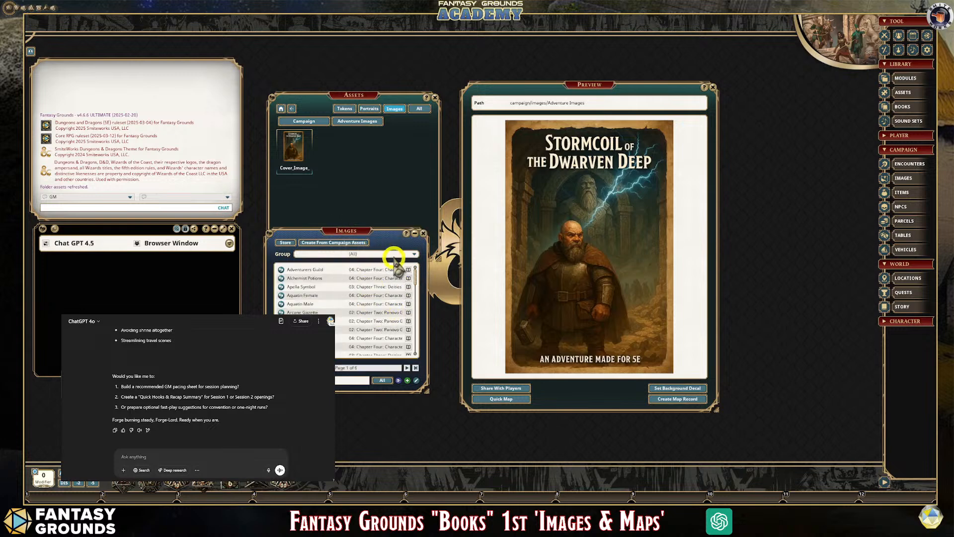
Step: Limit the Images list to the Stormcoil of the Dwarven Deep Adventure group
{"action": "left_click", "coordinate": [395, 258]}
{"action": "scroll", "coordinate": [372, 271], "scroll_direction": "down", "scroll_amount": 3}
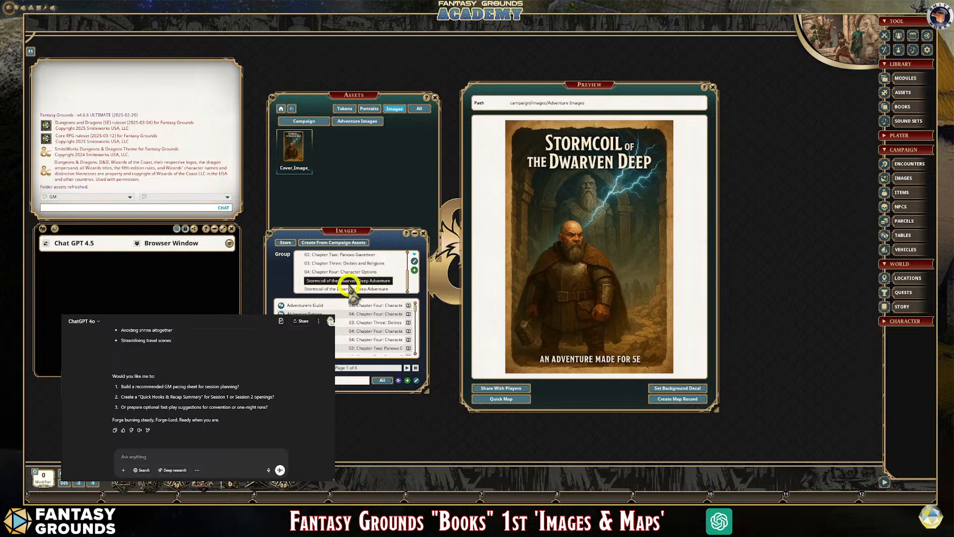
{"action": "left_click", "coordinate": [363, 289]}
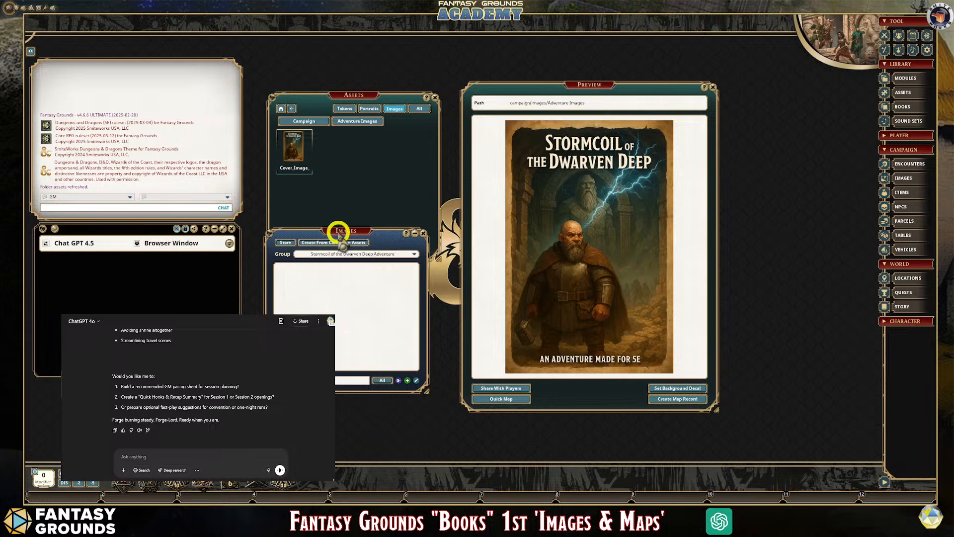
Step: Try to add the cover asset directly from the Assets window to the Stormcoil group's image list
{"action": "left_click_drag", "start_coordinate": [337, 234], "coordinate": [544, 175]}
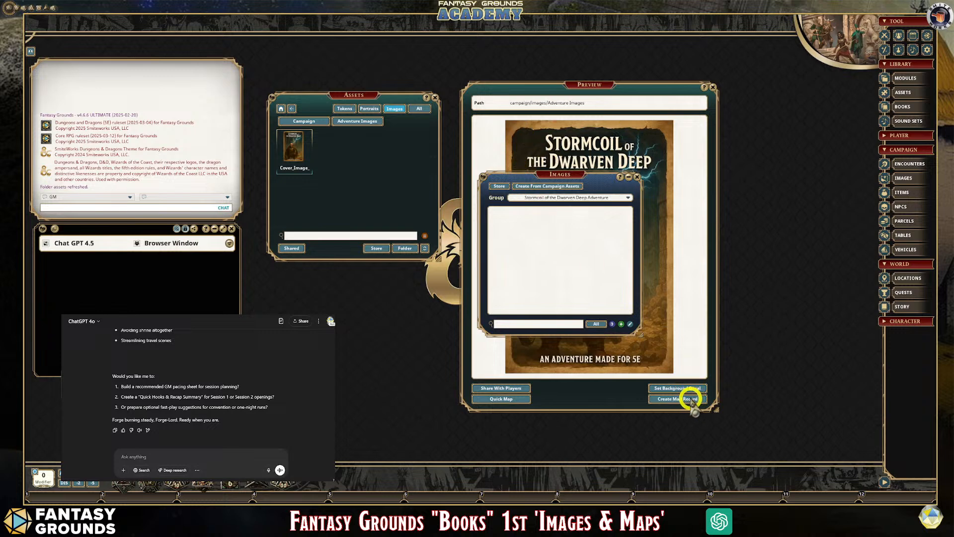
{"action": "left_click_drag", "start_coordinate": [292, 143], "coordinate": [531, 225]}
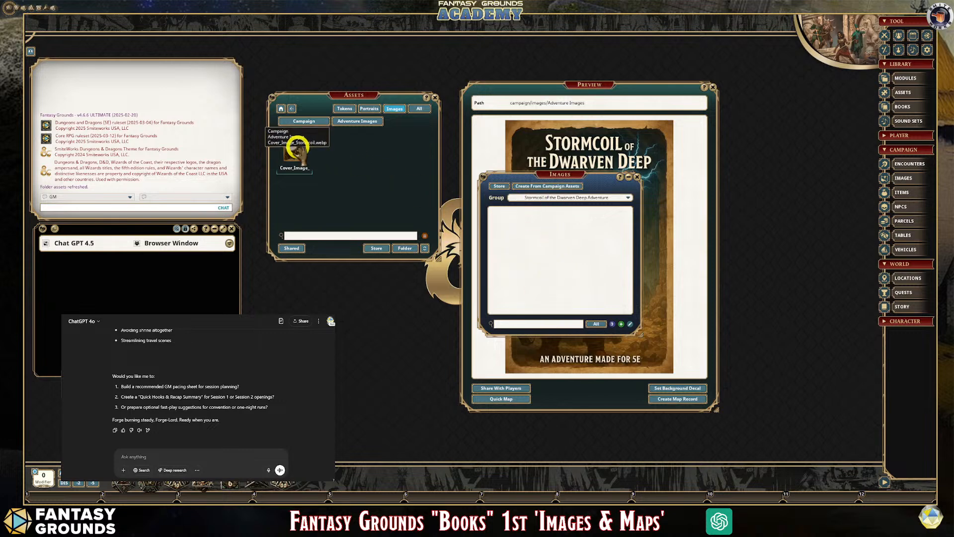
{"action": "left_click_drag", "start_coordinate": [289, 141], "coordinate": [542, 234]}
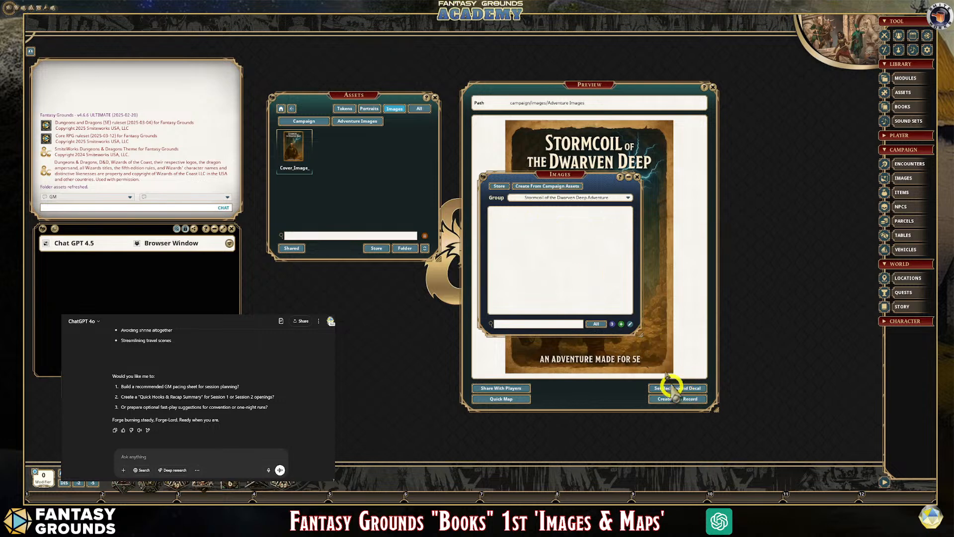
Step: Create a map record from the cover preview in the Stormcoil of the Dwarven Deep Adventure group
{"action": "left_click_drag", "start_coordinate": [560, 175], "coordinate": [377, 259]}
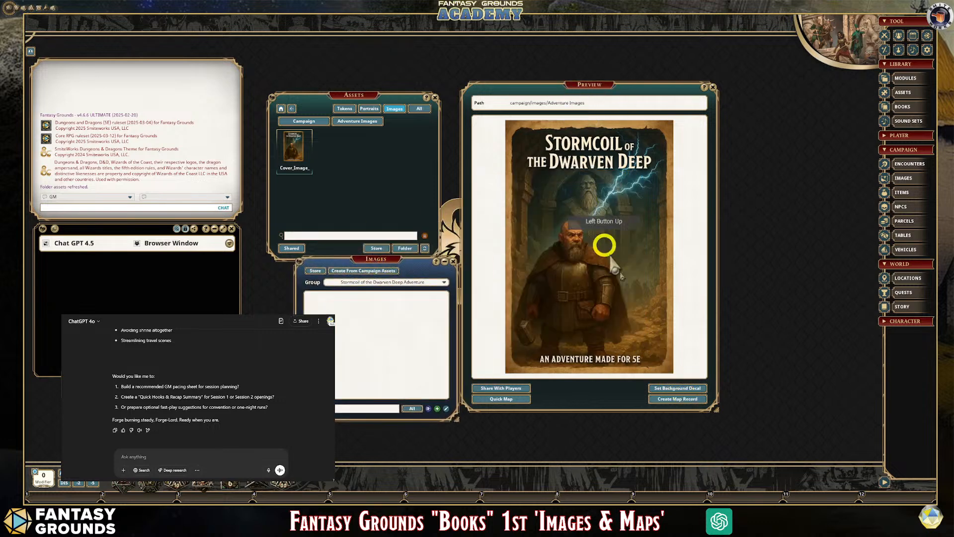
{"action": "left_click", "coordinate": [689, 397]}
{"action": "left_click_drag", "start_coordinate": [471, 129], "coordinate": [580, 69]}
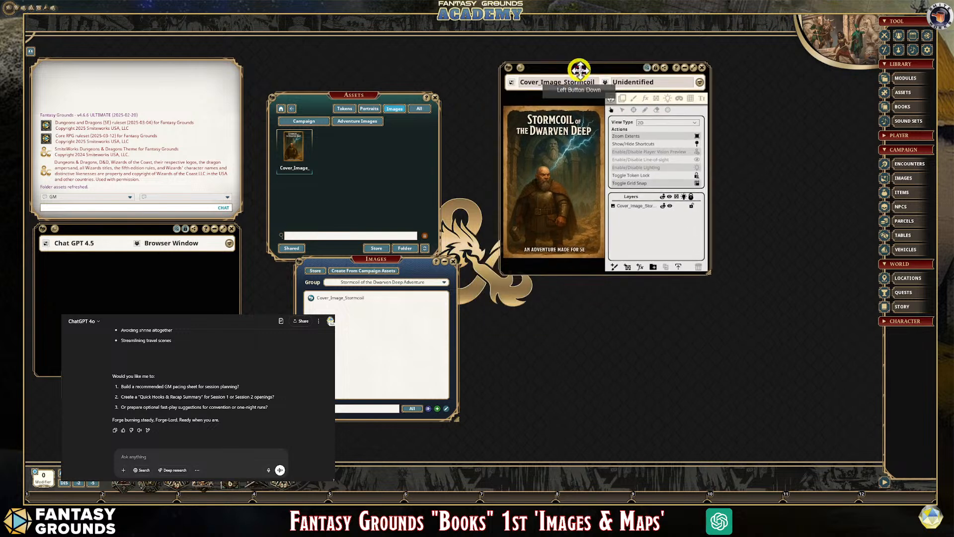
Step: Arrange the cover's image record and the Images list side by side, clear of the Assets window
{"action": "left_click_drag", "start_coordinate": [384, 263], "coordinate": [360, 112]}
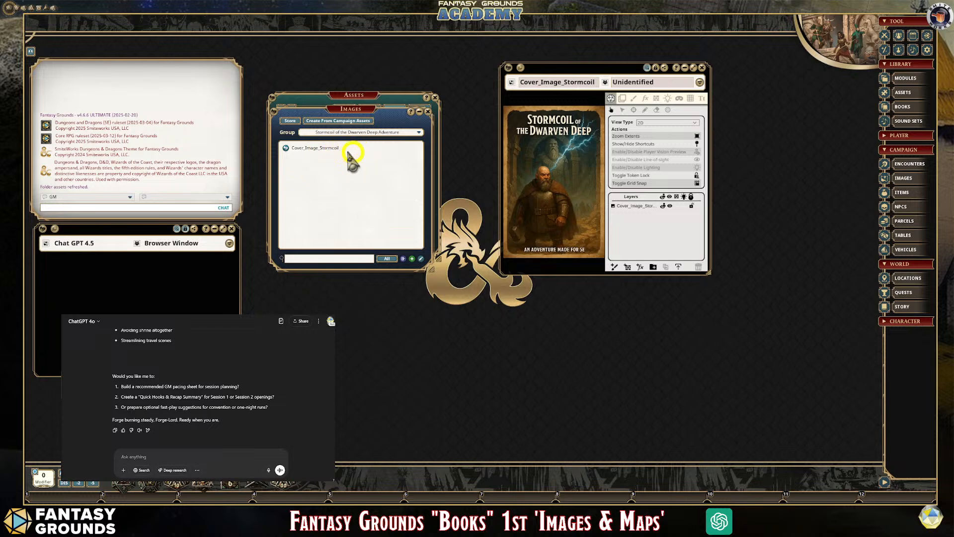
{"action": "left_click_drag", "start_coordinate": [328, 108], "coordinate": [791, 81]}
{"action": "left_click_drag", "start_coordinate": [579, 68], "coordinate": [539, 64]}
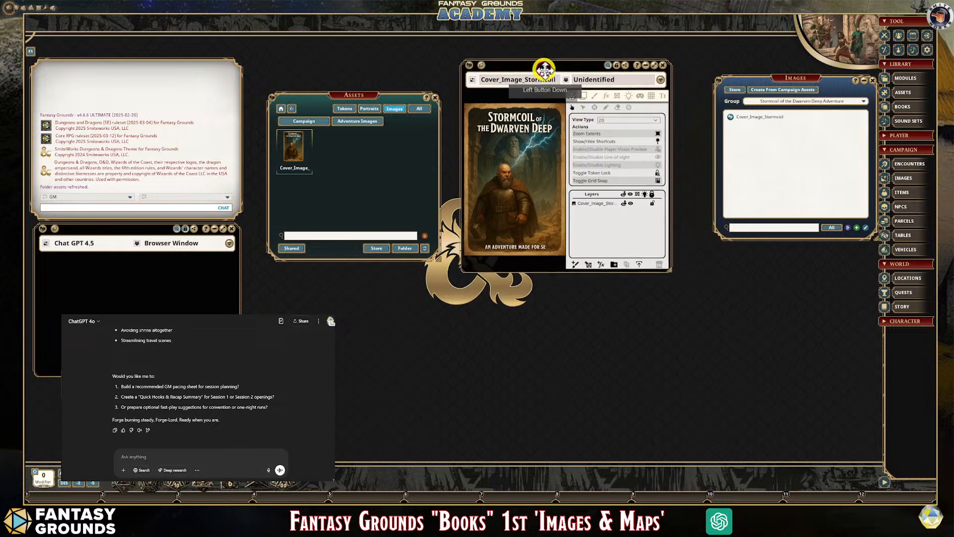
{"action": "left_click_drag", "start_coordinate": [783, 81], "coordinate": [739, 63]}
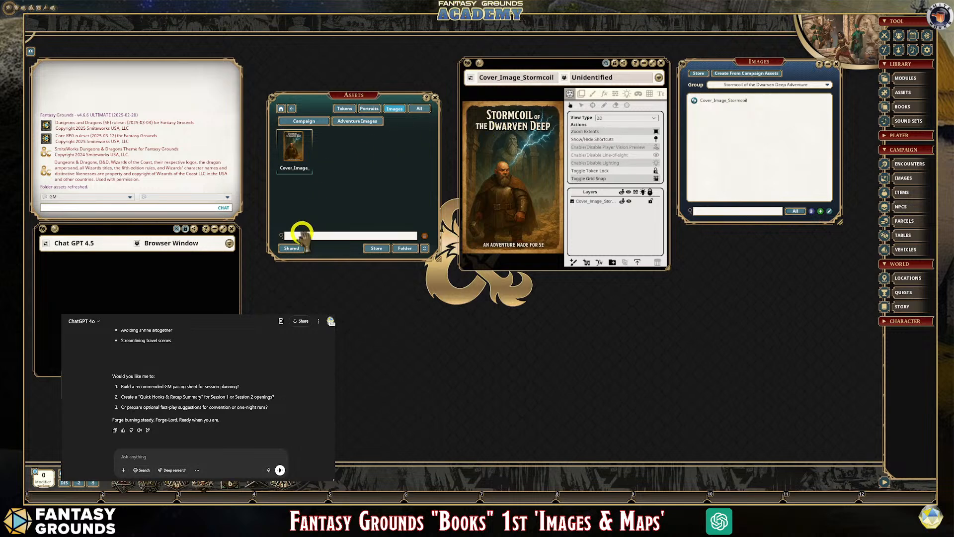
Step: Switch to Canva, look over the Stormcoil Adventure design's page elements, and return to Fantasy Grounds
{"action": "left_click", "coordinate": [194, 502]}
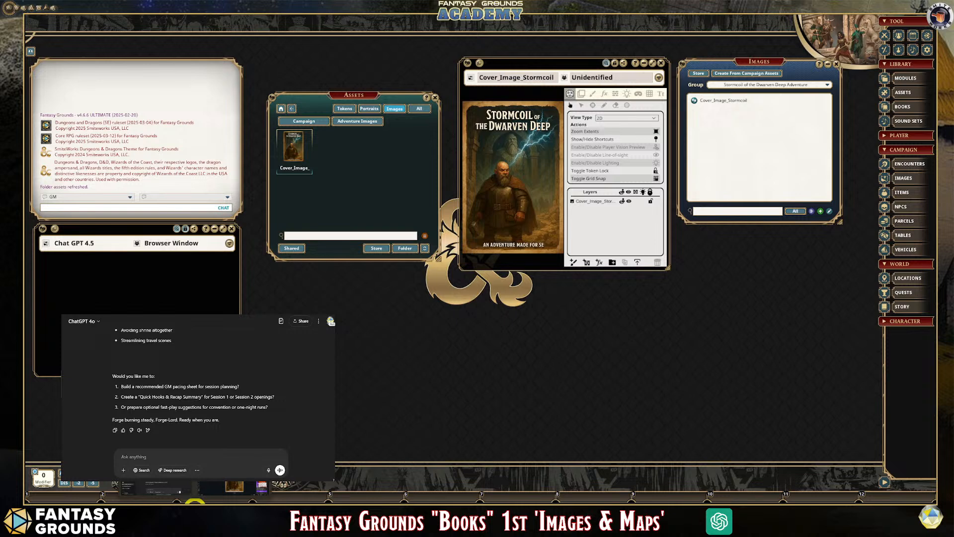
{"action": "left_click", "coordinate": [234, 487]}
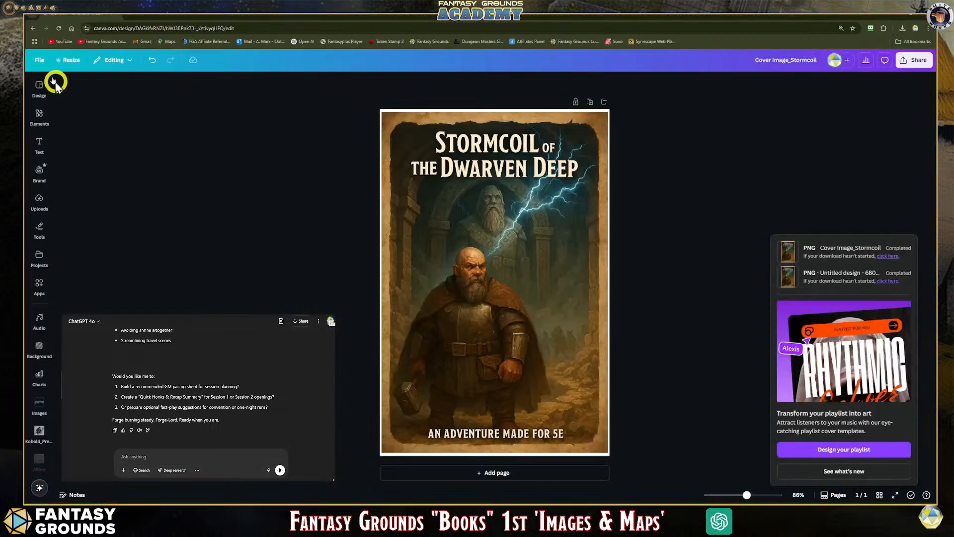
{"action": "left_click", "coordinate": [33, 29]}
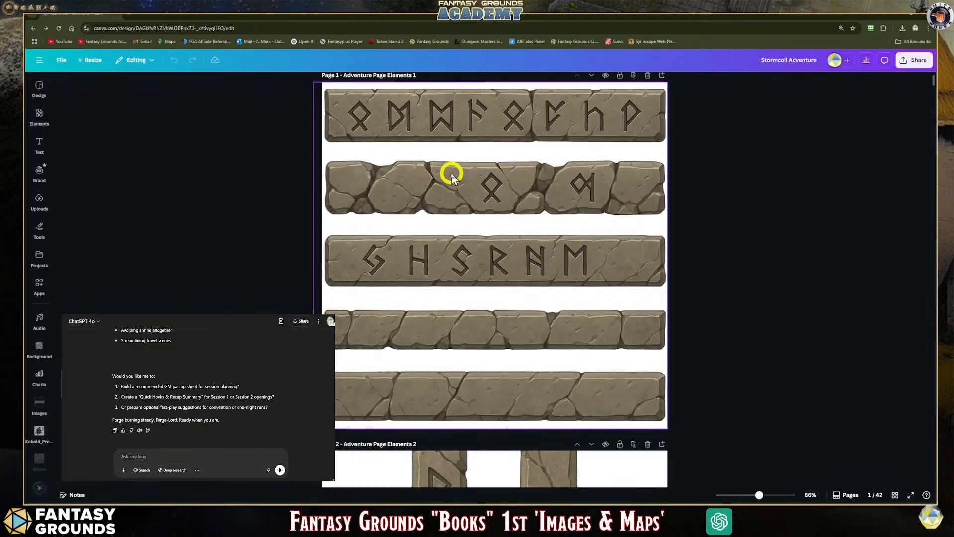
{"action": "left_click", "coordinate": [898, 19]}
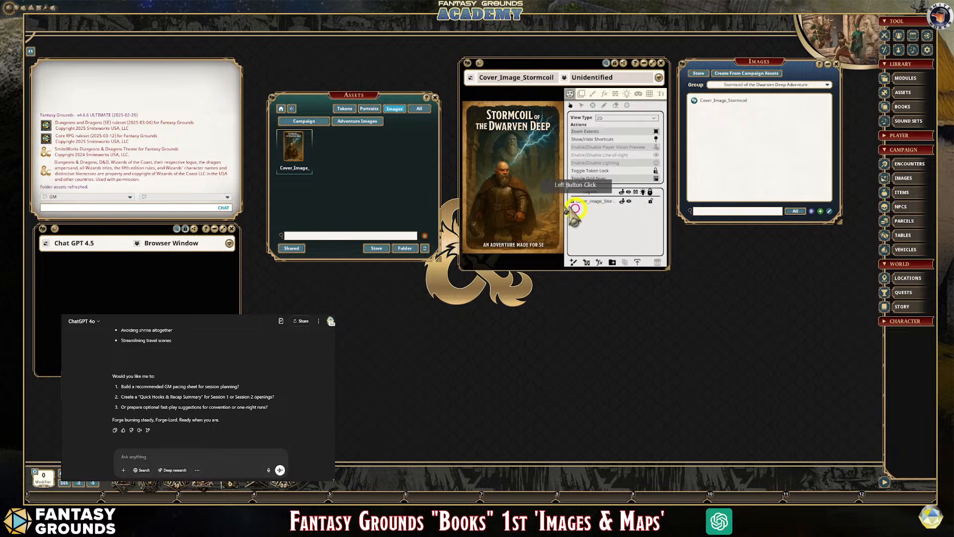
Step: Enlarge the cover's image record and set its unidentified name to "Stormcoil Book Cover Front"
{"action": "left_click", "coordinate": [597, 199]}
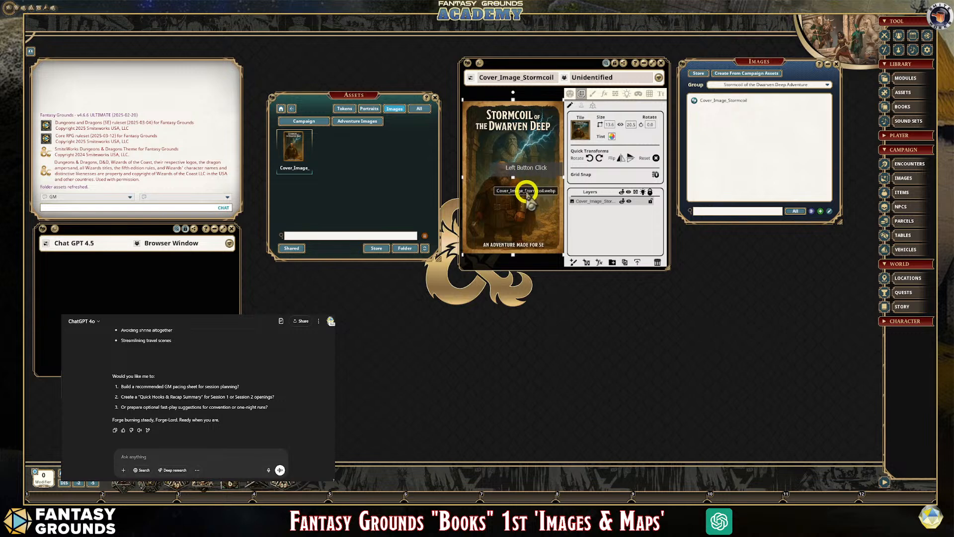
{"action": "left_click_drag", "start_coordinate": [667, 268], "coordinate": [782, 387]}
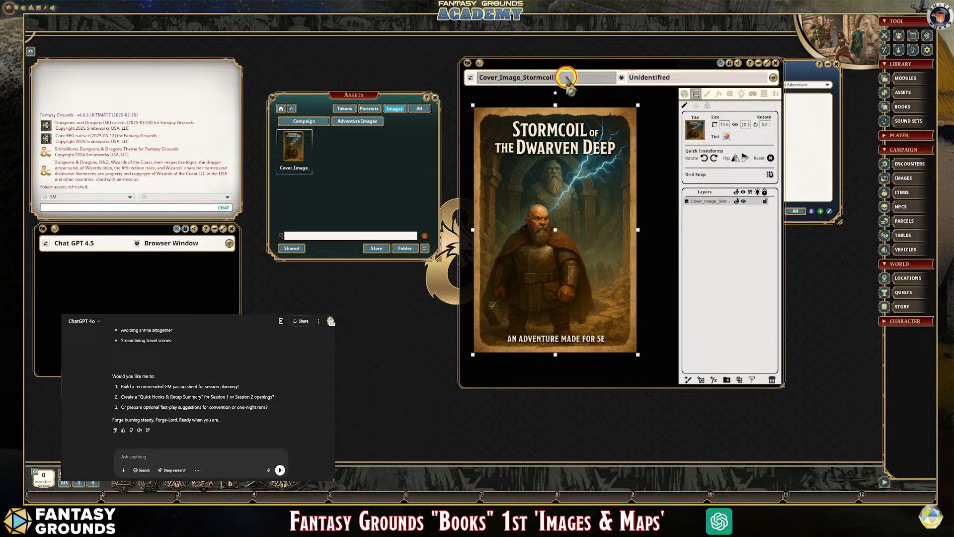
{"action": "left_click", "coordinate": [655, 76]}
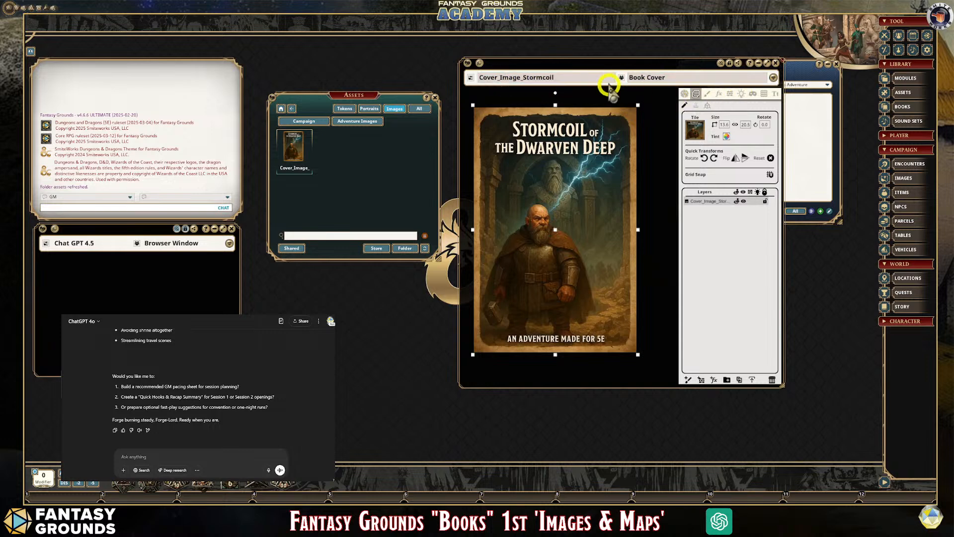
{"action": "left_click", "coordinate": [671, 79]}
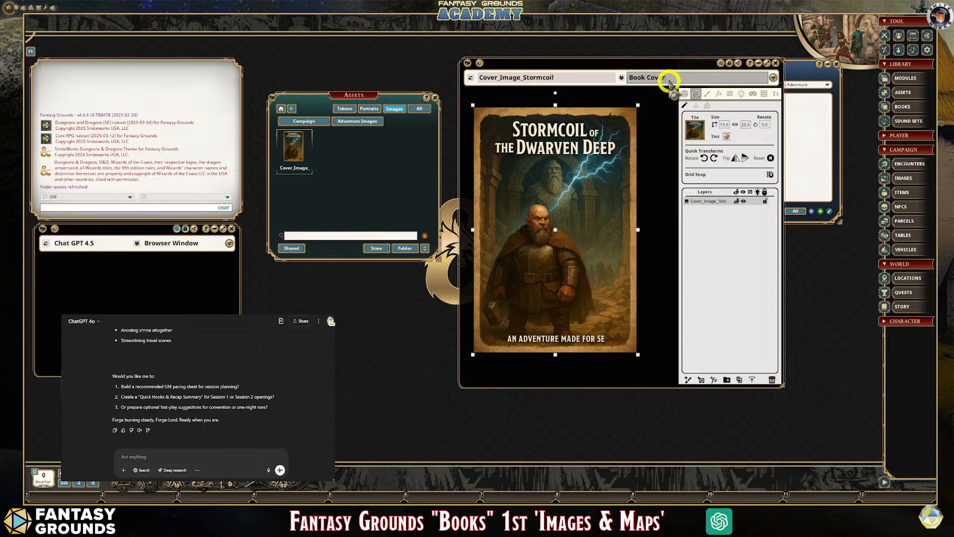
{"action": "left_click", "coordinate": [654, 246]}
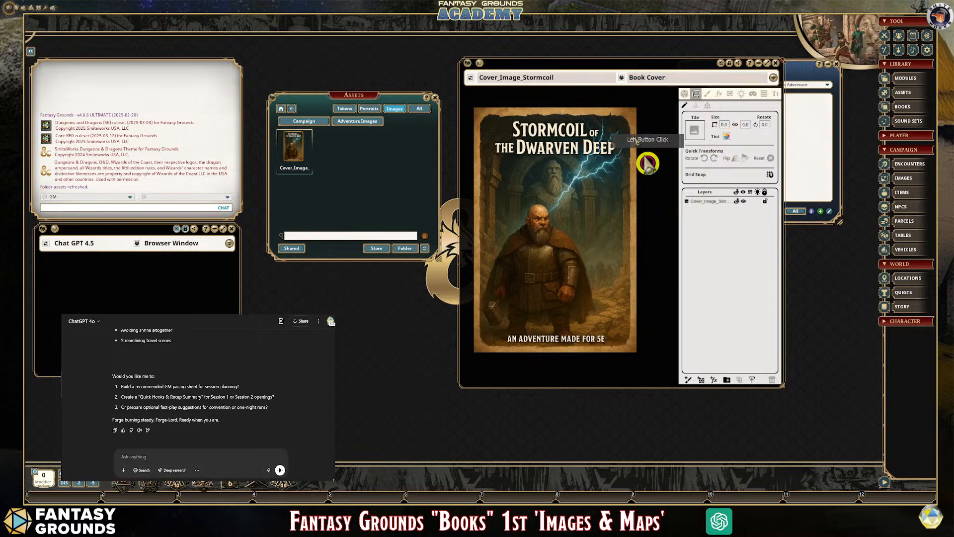
{"action": "left_click", "coordinate": [640, 78]}
{"action": "type", "text": "Stormcoil"}
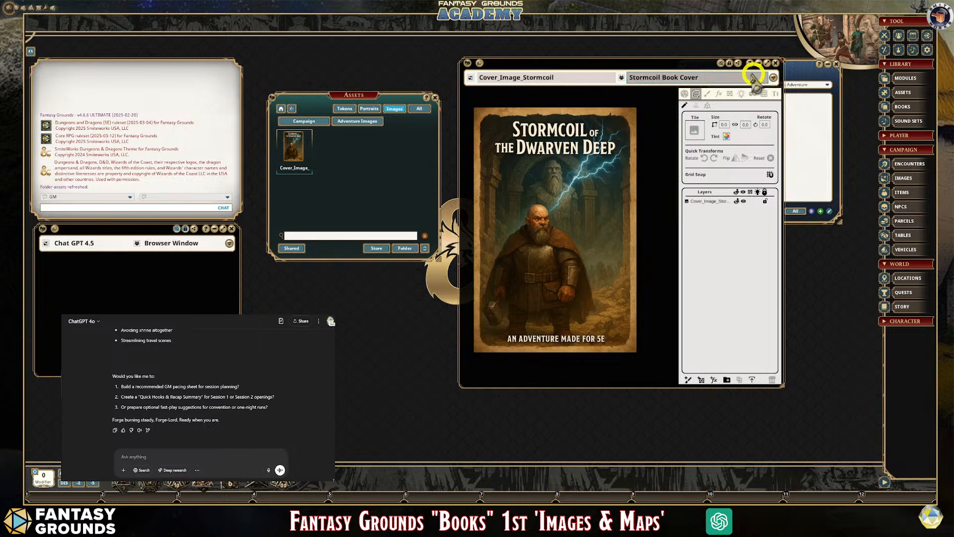
{"action": "left_click", "coordinate": [719, 81]}
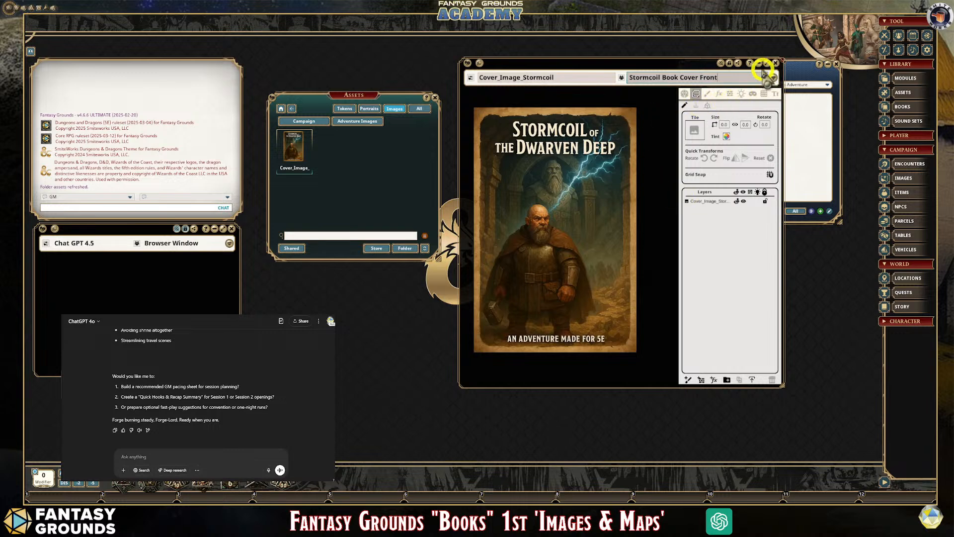
Step: Lock the cover's image record, narrow its window and fit the artwork to the window
{"action": "left_click", "coordinate": [737, 64]}
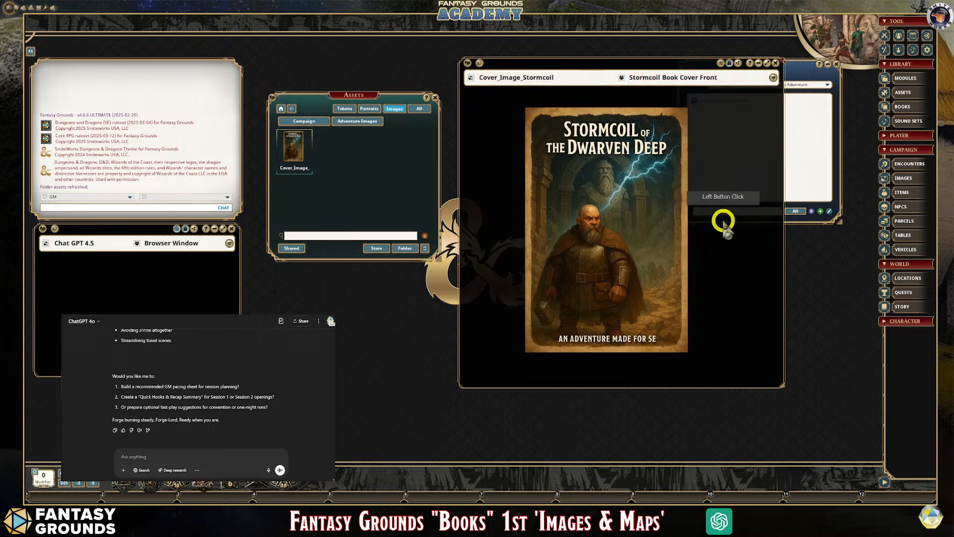
{"action": "scroll", "coordinate": [617, 256], "scroll_direction": "up", "scroll_amount": 2}
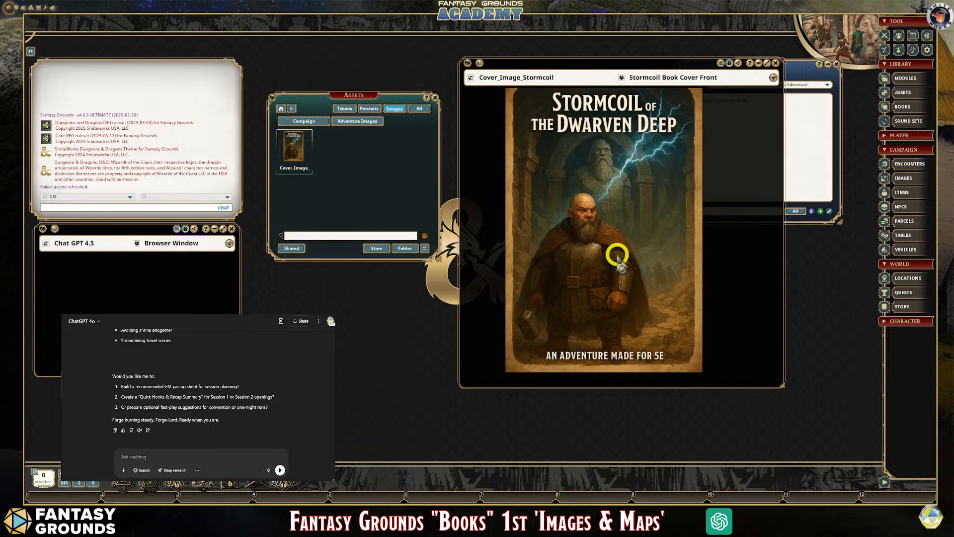
{"action": "scroll", "coordinate": [618, 256], "scroll_direction": "down", "scroll_amount": 1}
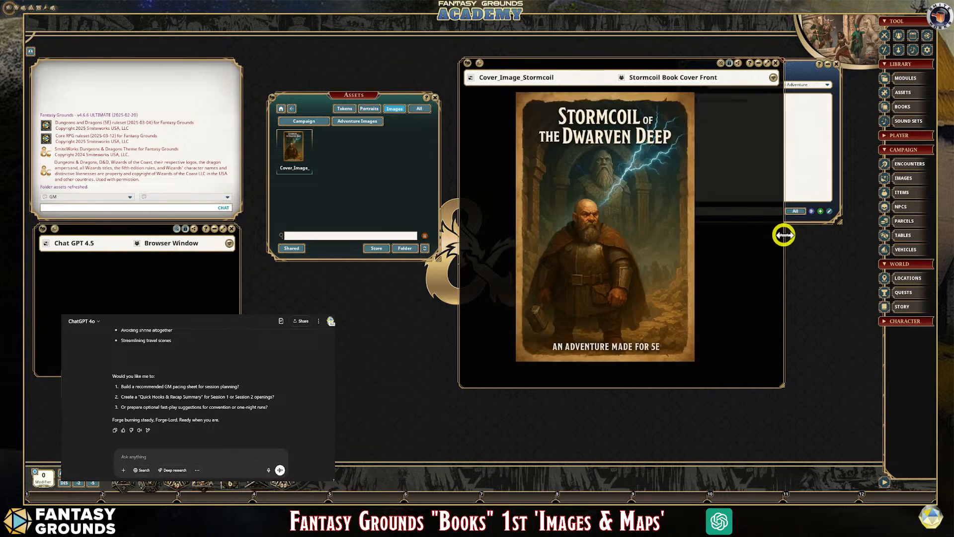
{"action": "left_click_drag", "start_coordinate": [784, 235], "coordinate": [711, 224]}
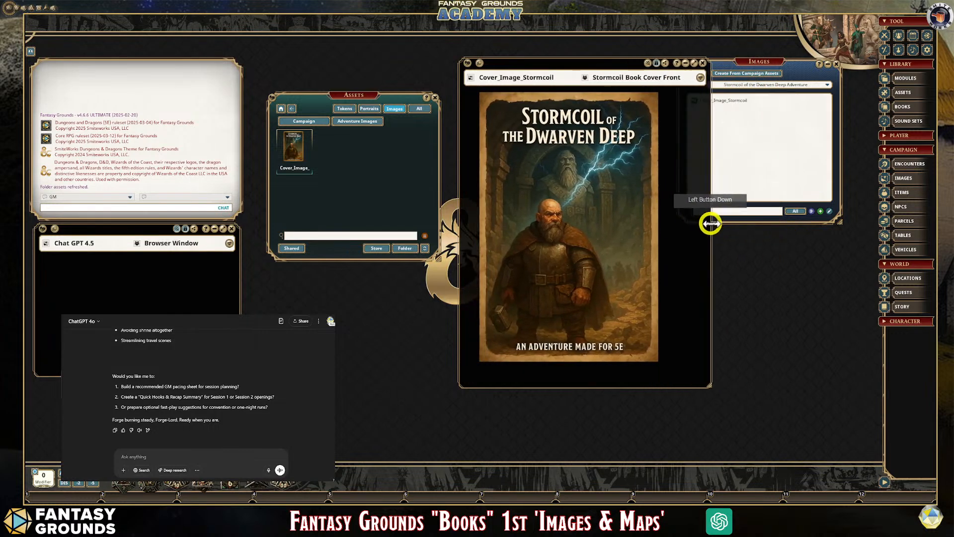
{"action": "left_click_drag", "start_coordinate": [570, 65], "coordinate": [577, 43]}
{"action": "right_click", "coordinate": [575, 255]}
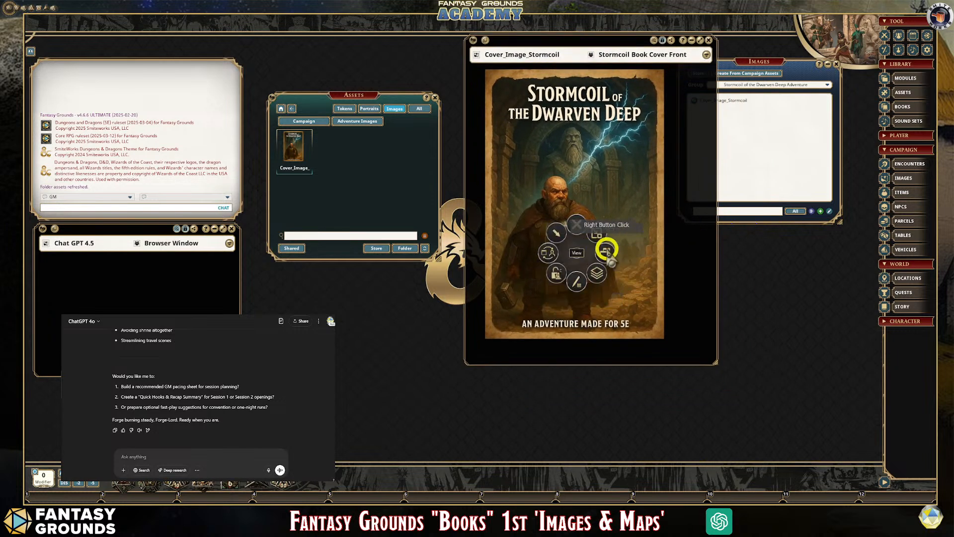
{"action": "left_click", "coordinate": [606, 251]}
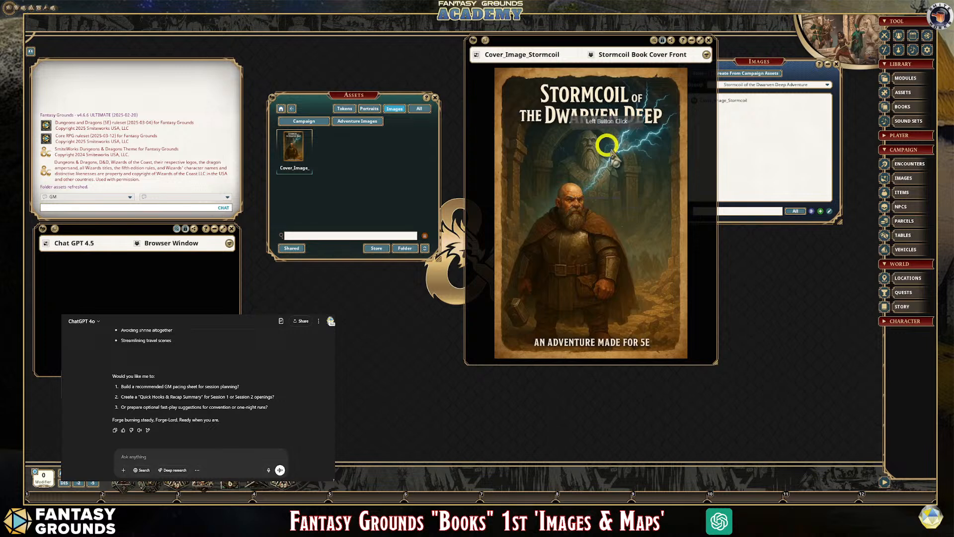
Step: Examine the sharing options available for the cover image
{"action": "right_click", "coordinate": [589, 188]}
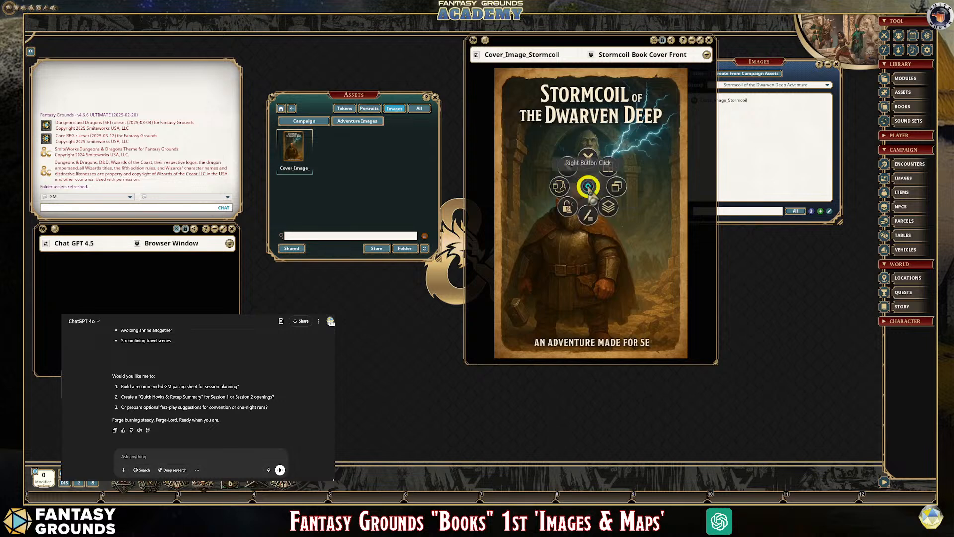
{"action": "left_click", "coordinate": [558, 188]}
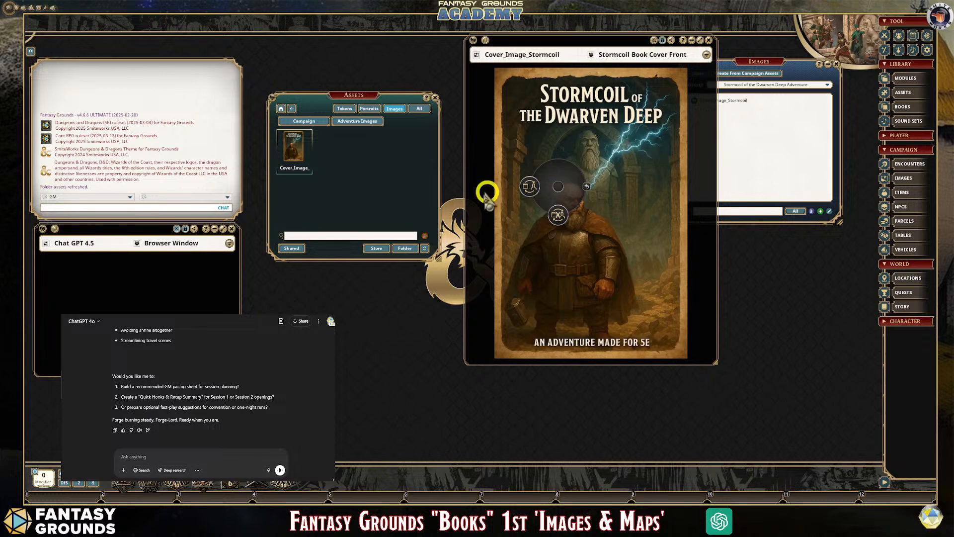
{"action": "left_click", "coordinate": [747, 248]}
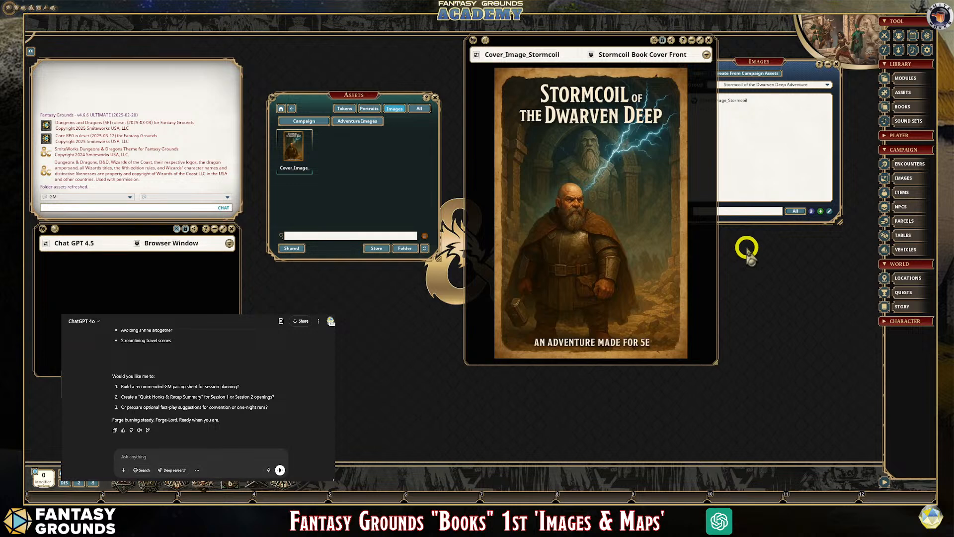
{"action": "left_click", "coordinate": [435, 319]}
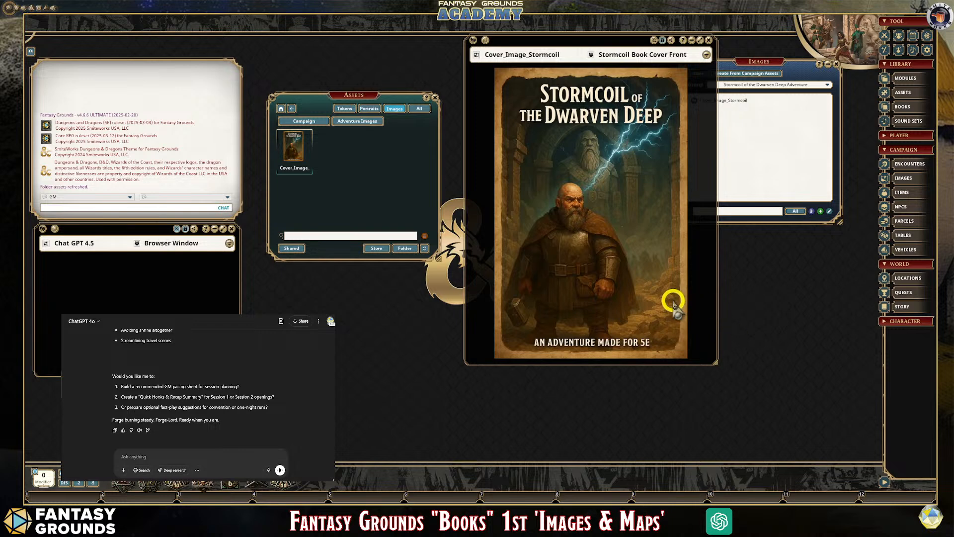
Step: Narrow the cover window to fit the artwork, and close the Assets and Images windows to leave it alone in the workspace
{"action": "left_click_drag", "start_coordinate": [719, 288], "coordinate": [673, 279]}
{"action": "mouse_move", "coordinate": [546, 36]}
{"action": "left_mouse_down"}
{"action": "mouse_move", "coordinate": [541, 55]}
{"action": "mouse_move", "coordinate": [530, 35]}
{"action": "left_mouse_up"}
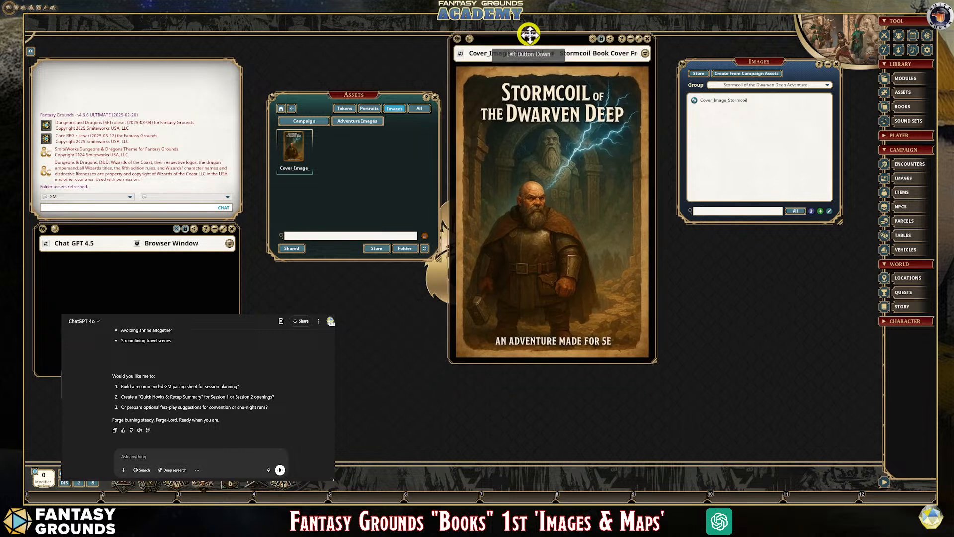
{"action": "left_click", "coordinate": [435, 98]}
{"action": "left_click", "coordinate": [743, 62]}
{"action": "left_click_drag", "start_coordinate": [742, 61], "coordinate": [387, 92]}
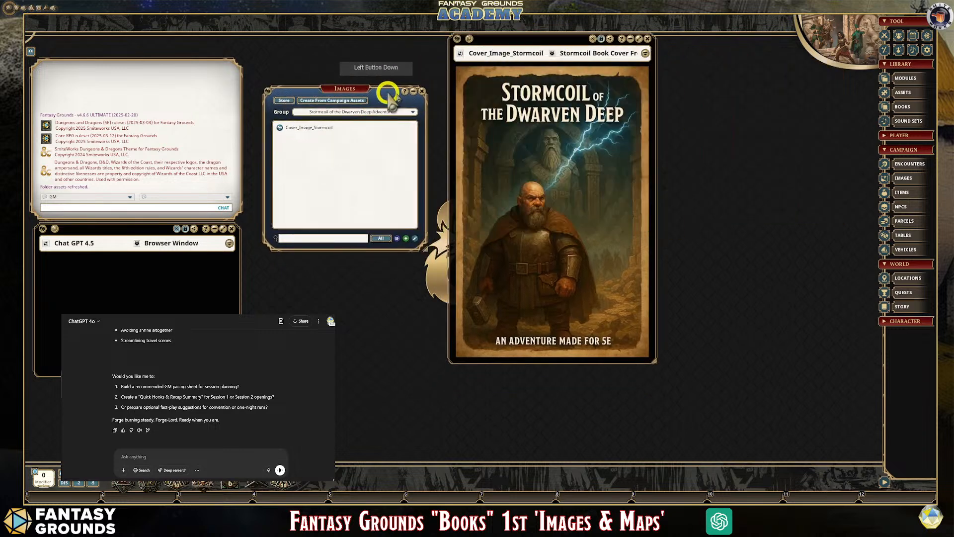
{"action": "left_click", "coordinate": [422, 94]}
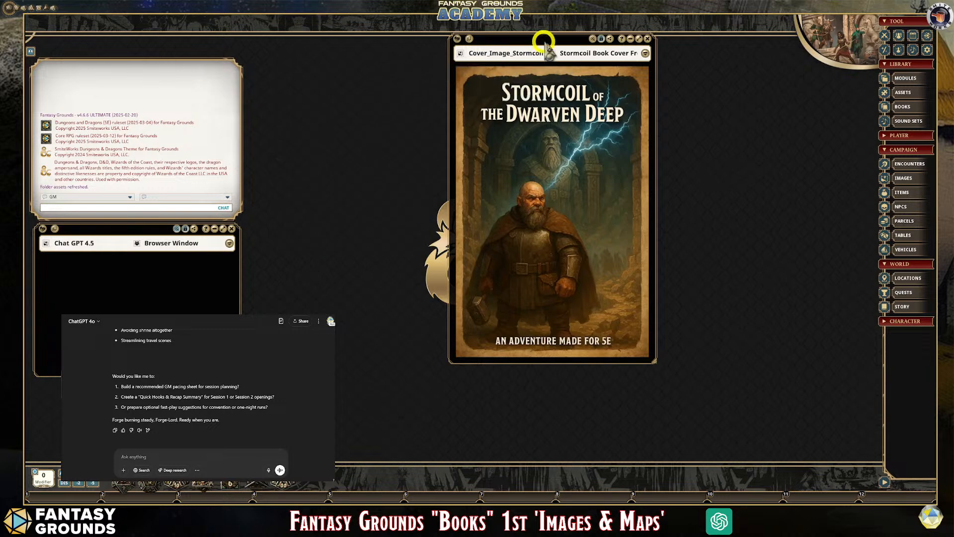
{"action": "left_click_drag", "start_coordinate": [543, 39], "coordinate": [642, 49]}
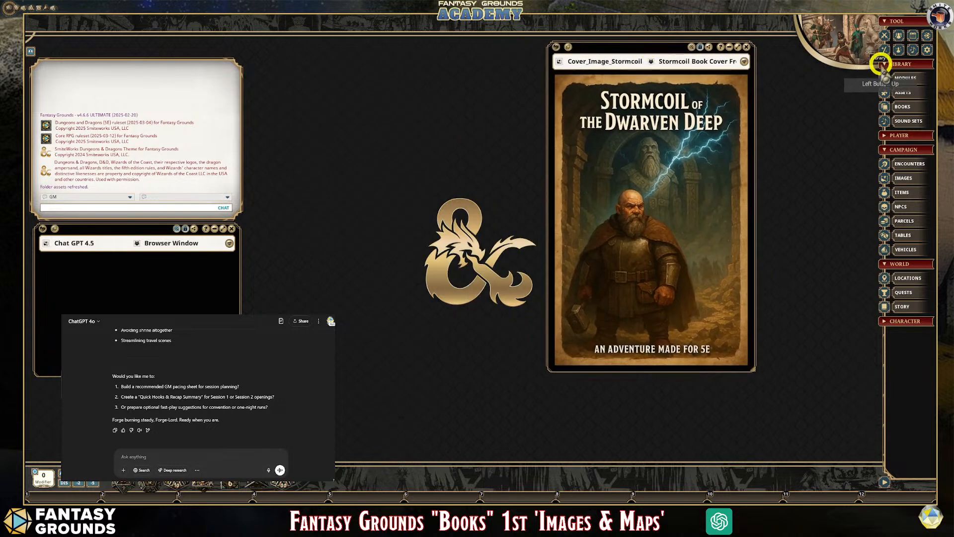
Step: Open the Panovo Player's Primer from the Books list as a reference book
{"action": "left_click", "coordinate": [901, 106]}
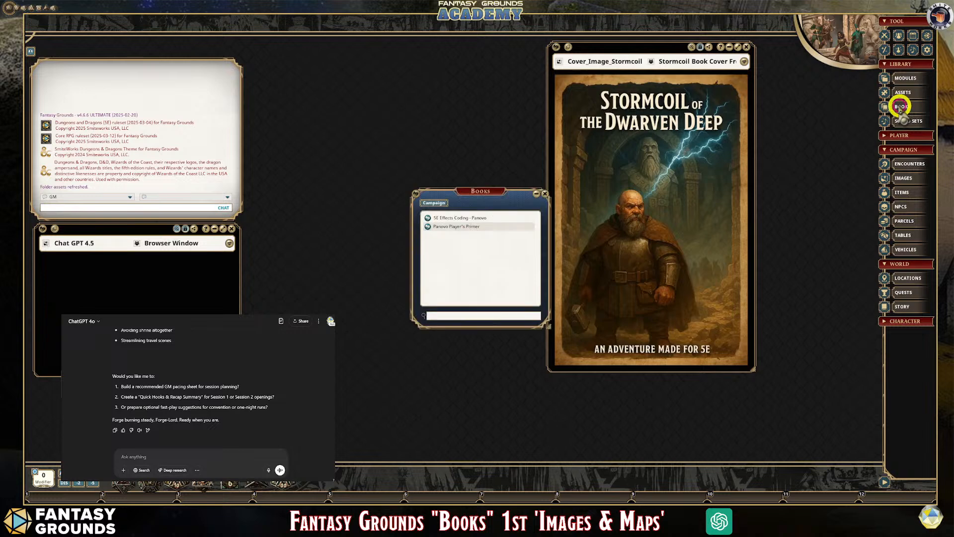
{"action": "left_click_drag", "start_coordinate": [456, 194], "coordinate": [390, 80]}
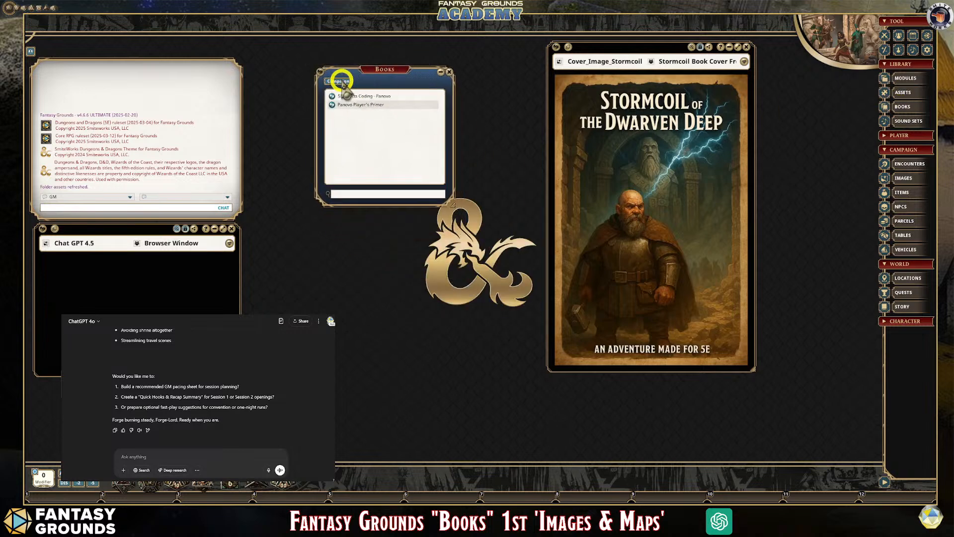
{"action": "left_click", "coordinate": [386, 106]}
{"action": "left_click_drag", "start_coordinate": [472, 155], "coordinate": [531, 72]}
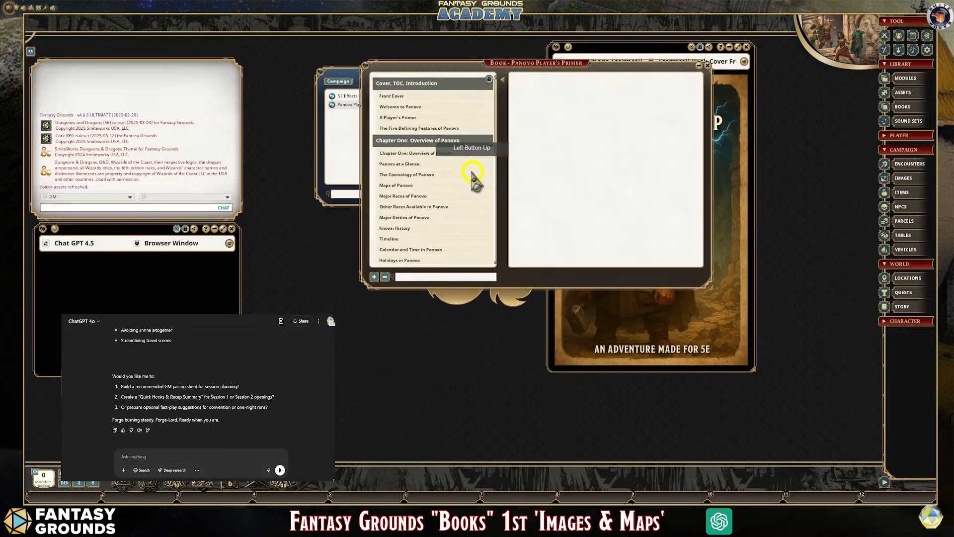
Step: View the Primer's Cosmology of Panovo, Front Cover and Credits pages
{"action": "scroll", "coordinate": [468, 177], "scroll_direction": "down", "scroll_amount": 1}
{"action": "scroll", "coordinate": [456, 181], "scroll_direction": "up", "scroll_amount": 1}
{"action": "left_click", "coordinate": [434, 176]}
{"action": "left_click", "coordinate": [392, 96]}
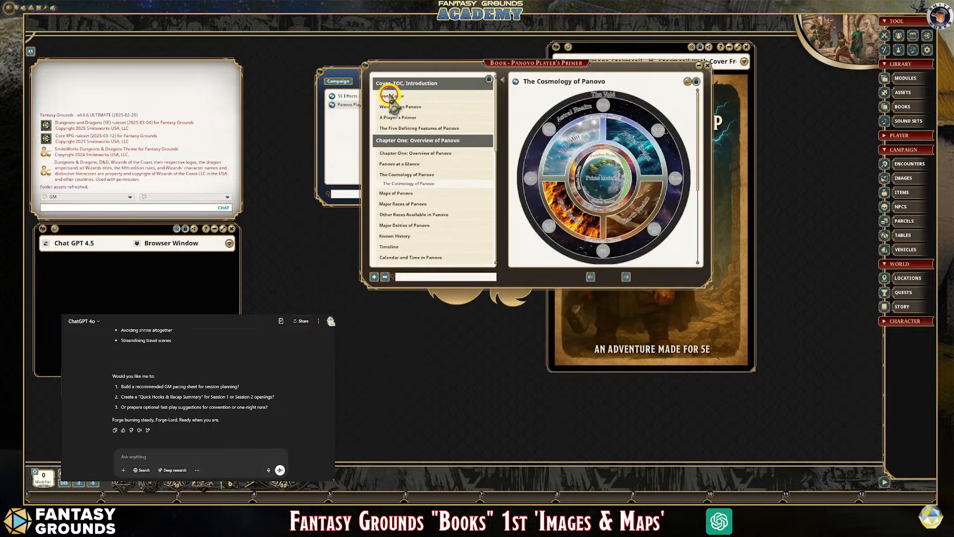
{"action": "scroll", "coordinate": [527, 167], "scroll_direction": "down", "scroll_amount": 1}
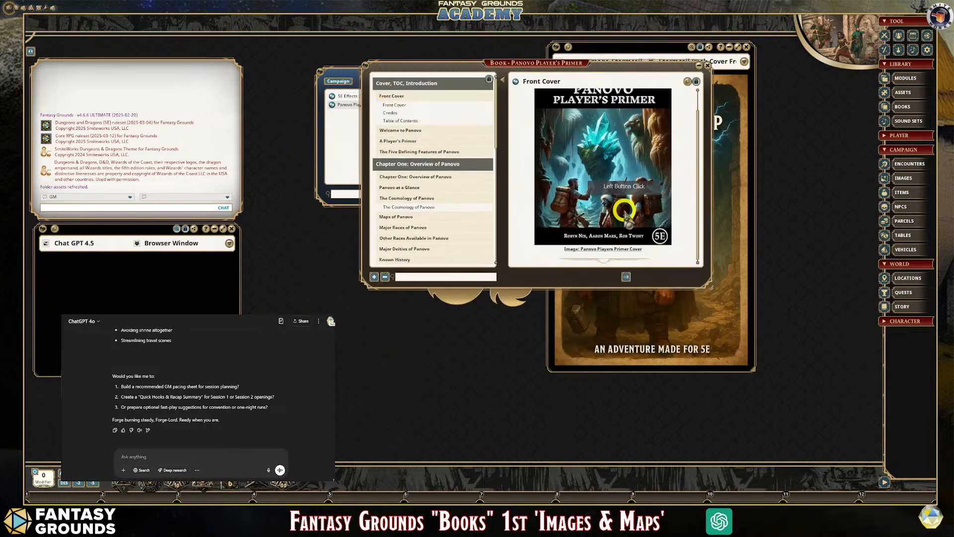
{"action": "left_click", "coordinate": [391, 113]}
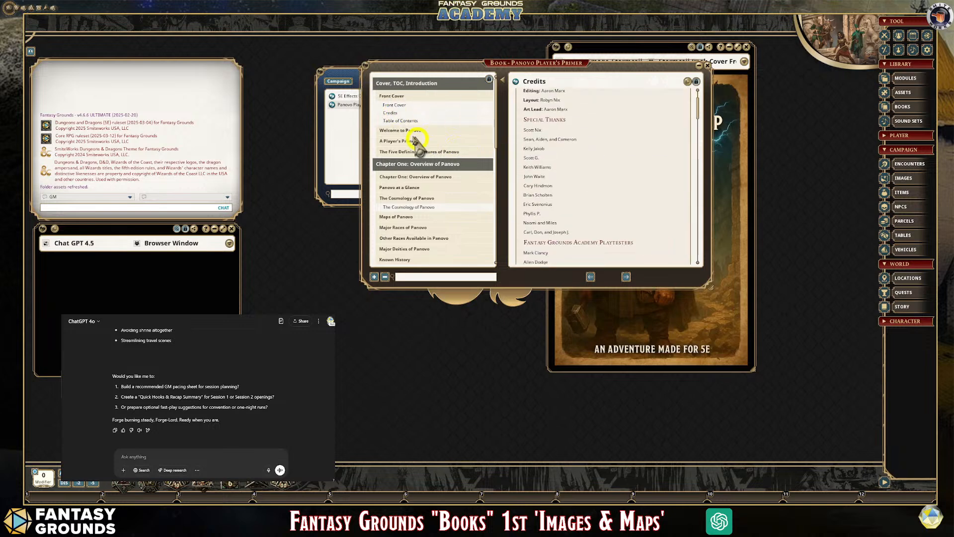
Step: Examine the Primer's Table of Contents page and chapter index, and move the book clear of the Stormcoil cover
{"action": "left_click", "coordinate": [406, 121]}
{"action": "scroll", "coordinate": [616, 202], "scroll_direction": "down", "scroll_amount": 5}
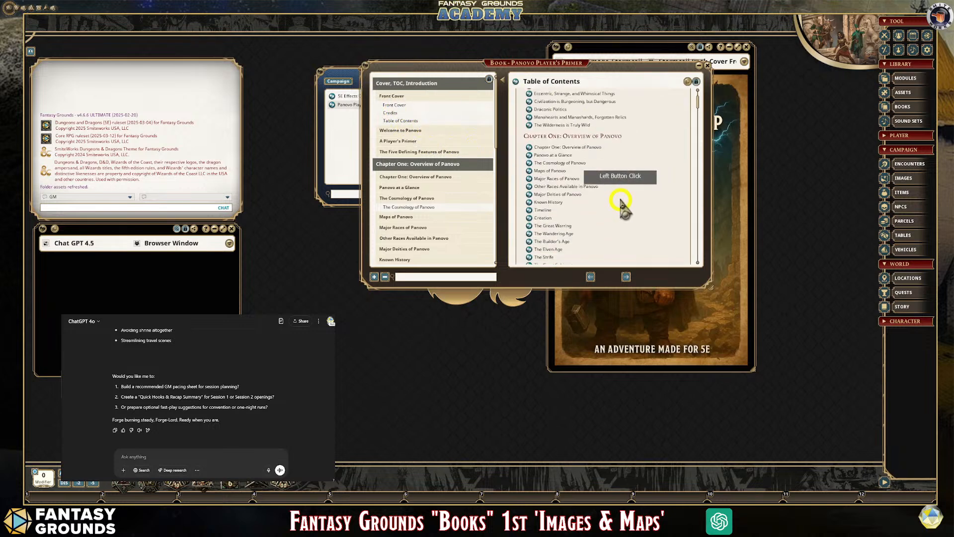
{"action": "scroll", "coordinate": [472, 171], "scroll_direction": "down", "scroll_amount": 10}
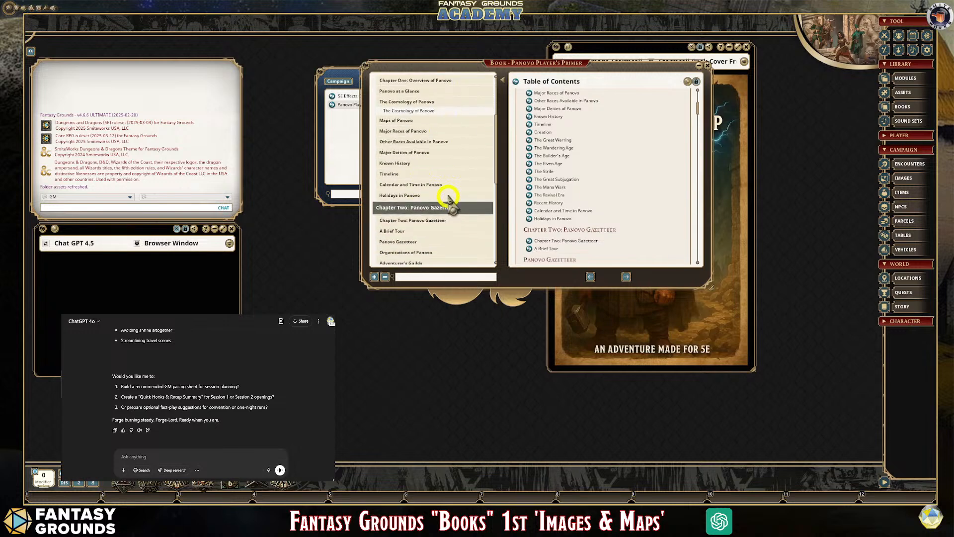
{"action": "scroll", "coordinate": [440, 230], "scroll_direction": "down", "scroll_amount": 3}
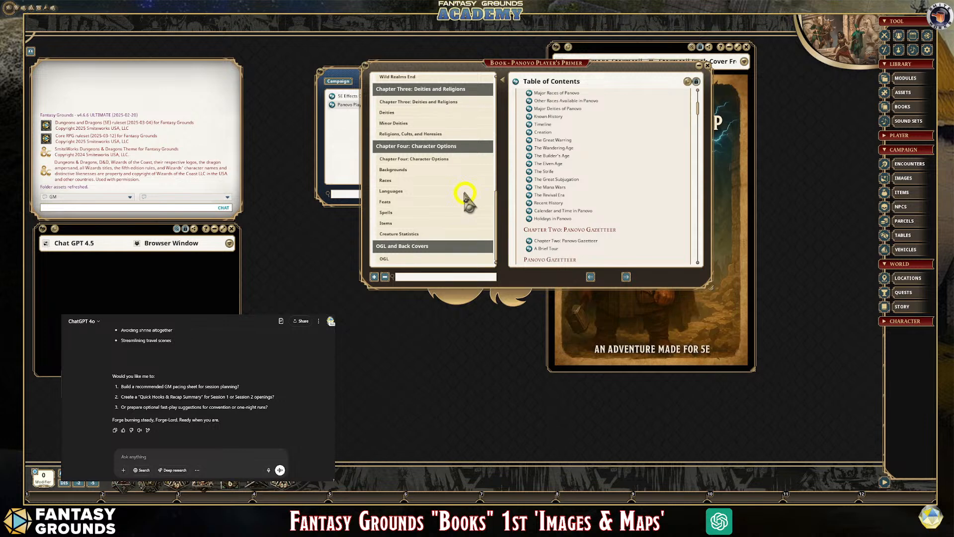
{"action": "scroll", "coordinate": [465, 196], "scroll_direction": "up", "scroll_amount": 10}
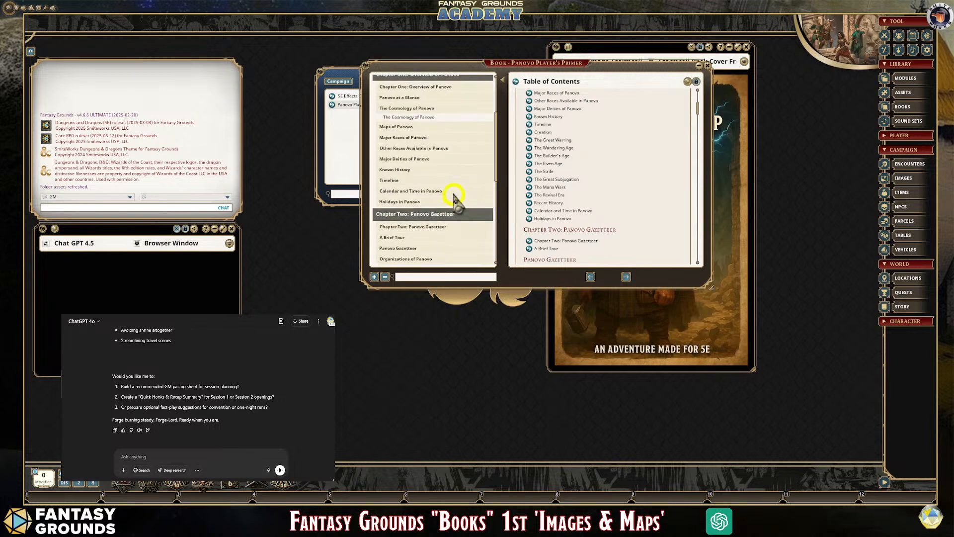
{"action": "scroll", "coordinate": [453, 199], "scroll_direction": "up", "scroll_amount": 1}
{"action": "scroll", "coordinate": [440, 172], "scroll_direction": "up", "scroll_amount": 2}
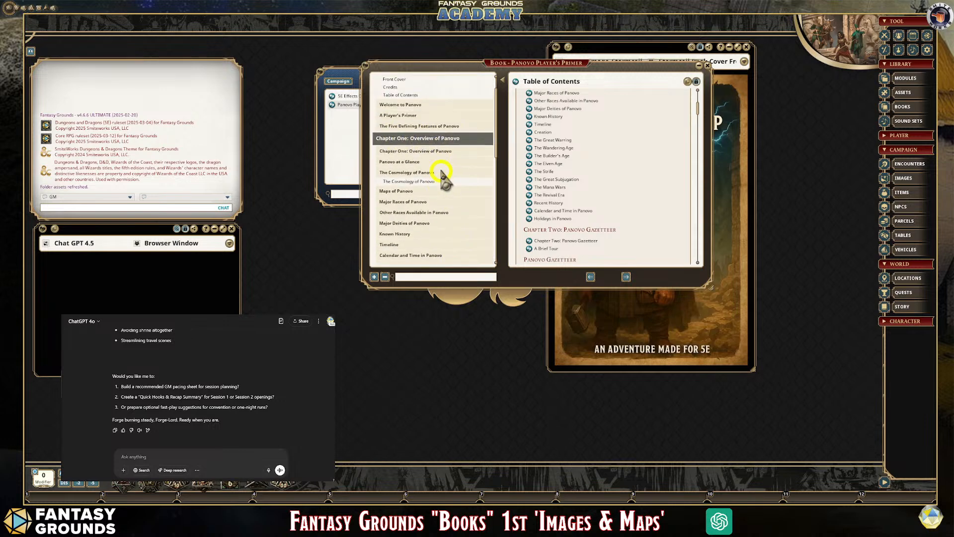
{"action": "scroll", "coordinate": [442, 174], "scroll_direction": "up", "scroll_amount": 1}
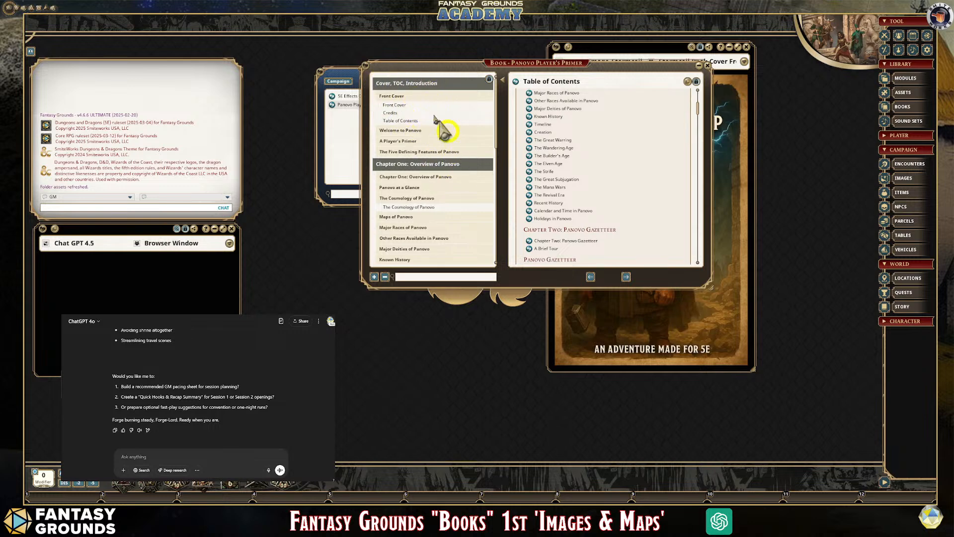
{"action": "left_click_drag", "start_coordinate": [465, 67], "coordinate": [283, 139]}
{"action": "left_click_drag", "start_coordinate": [361, 140], "coordinate": [297, 117]}
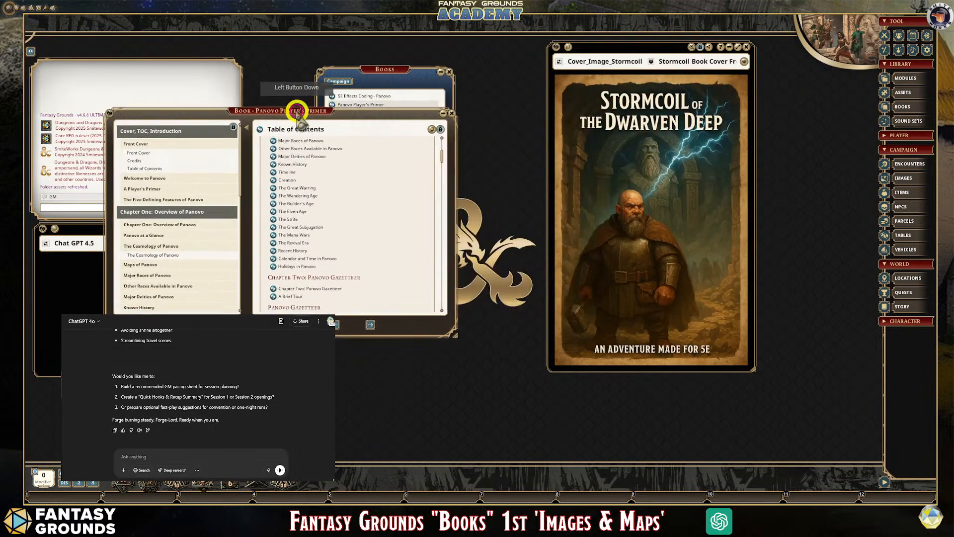
Step: Open the Chapter Three: Deities and Religions page of the Panovo Player's Primer and view its image
{"action": "scroll", "coordinate": [199, 239], "scroll_direction": "down", "scroll_amount": 6}
{"action": "scroll", "coordinate": [187, 254], "scroll_direction": "down", "scroll_amount": 8}
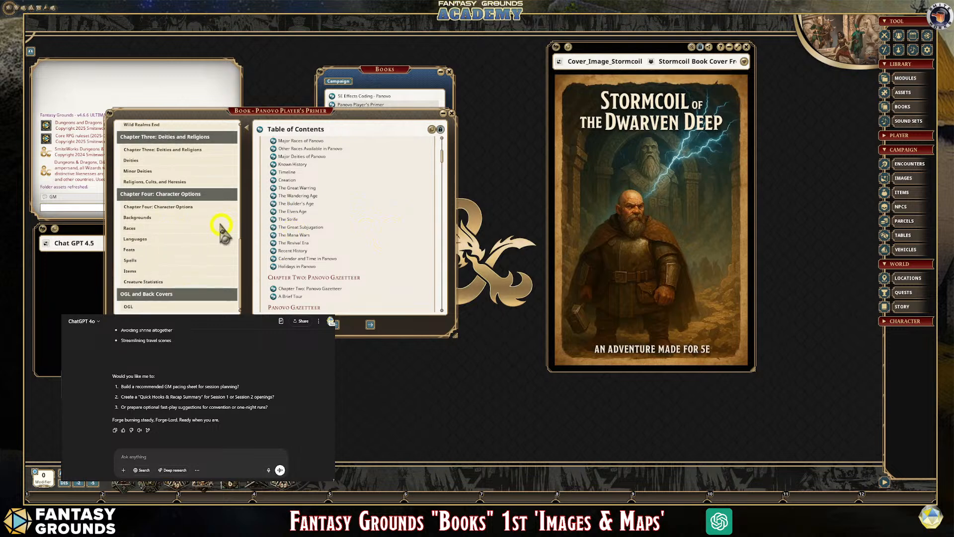
{"action": "left_click", "coordinate": [153, 149]}
{"action": "scroll", "coordinate": [348, 218], "scroll_direction": "down", "scroll_amount": 1}
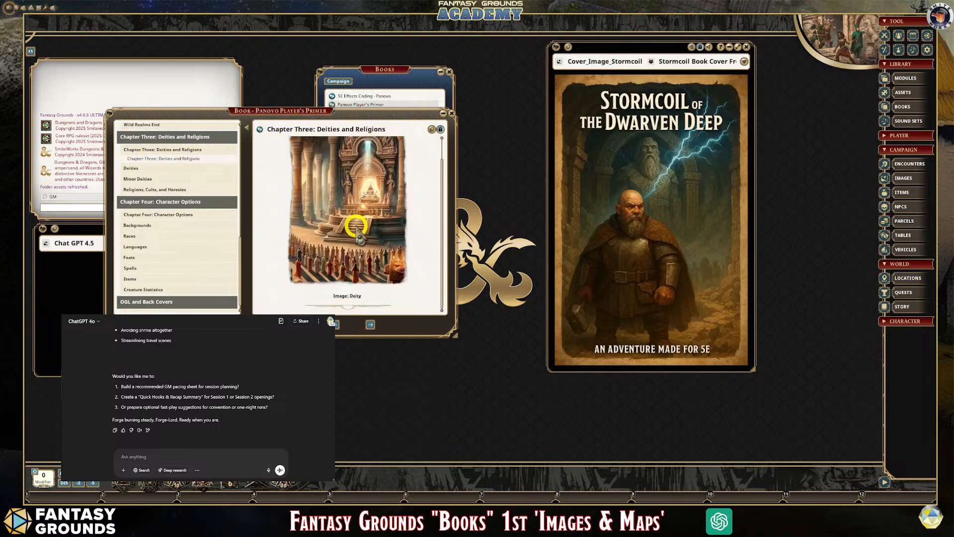
{"action": "scroll", "coordinate": [348, 228], "scroll_direction": "up", "scroll_amount": 1}
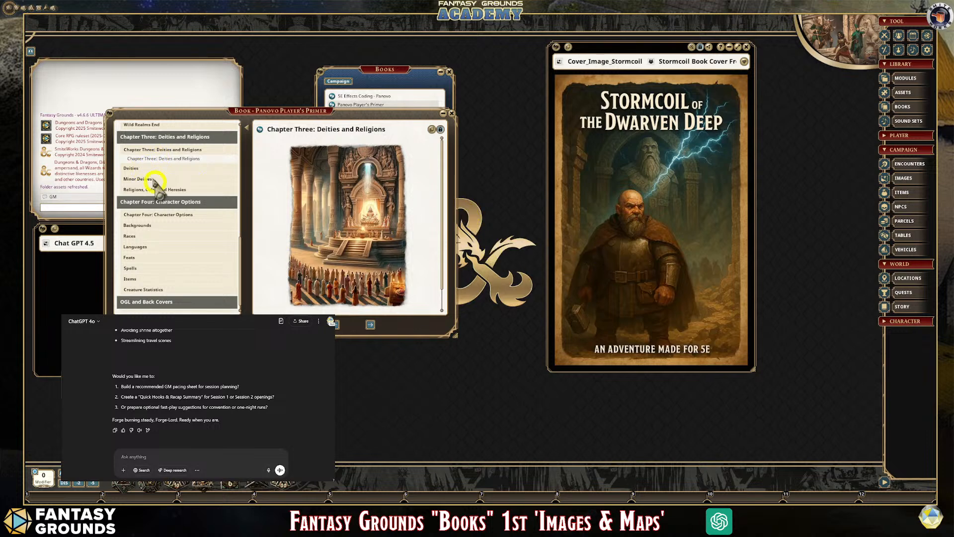
Step: Open the Moa and Nemona page in the Deities section and examine its symbol image and text layout
{"action": "left_click", "coordinate": [135, 169]}
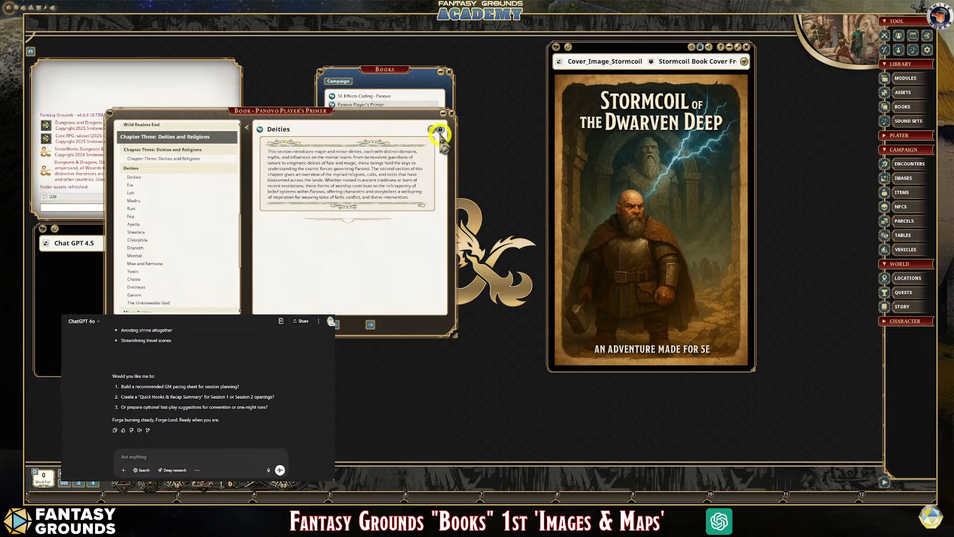
{"action": "scroll", "coordinate": [154, 248], "scroll_direction": "down", "scroll_amount": 3}
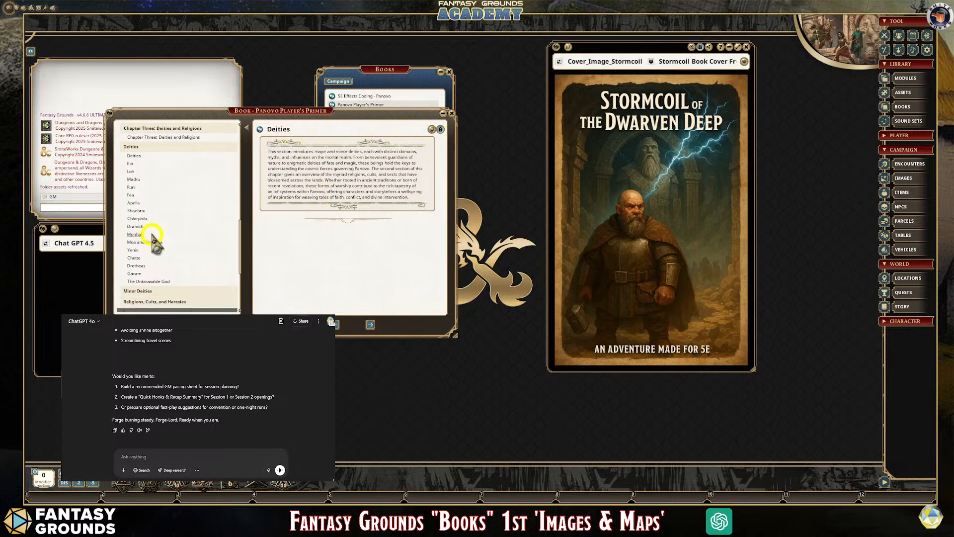
{"action": "left_click", "coordinate": [145, 221]}
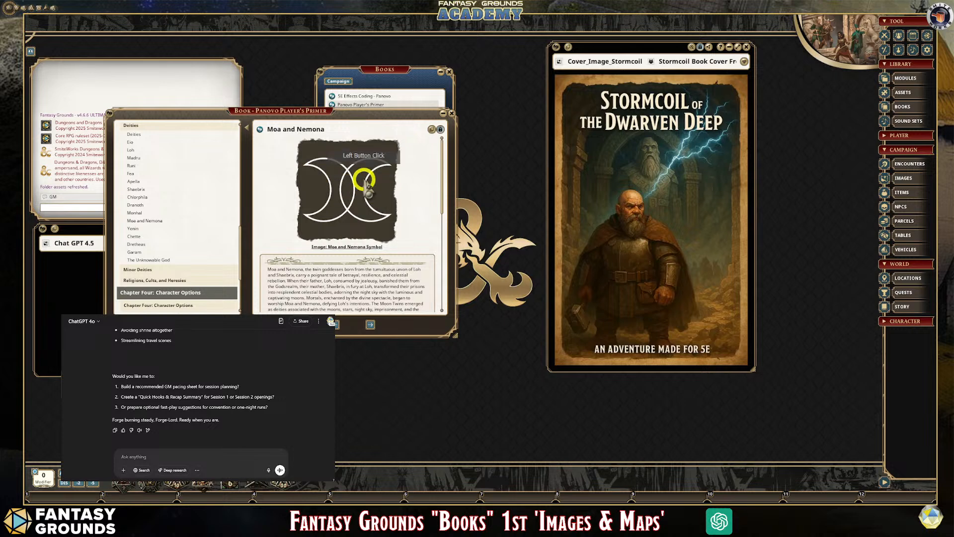
{"action": "scroll", "coordinate": [345, 179], "scroll_direction": "down", "scroll_amount": 1}
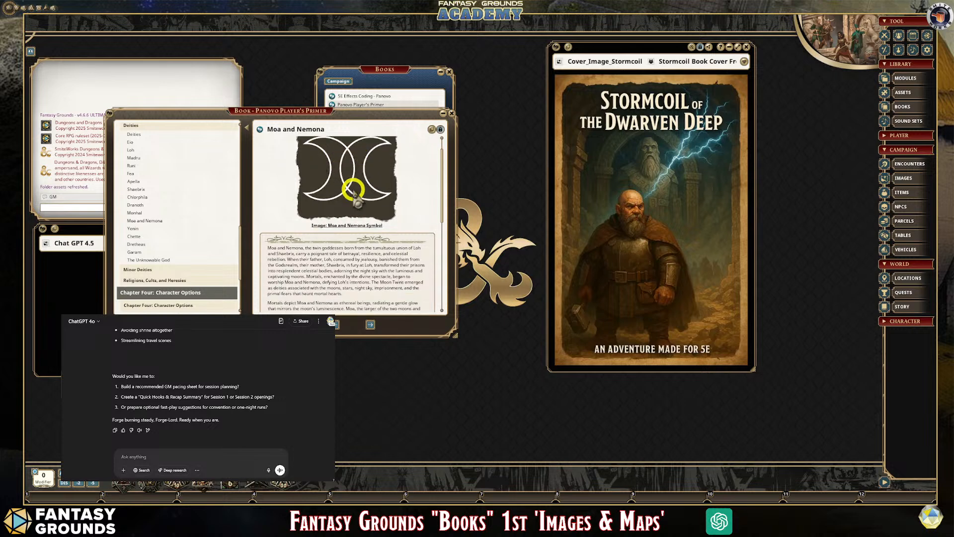
{"action": "scroll", "coordinate": [328, 183], "scroll_direction": "up", "scroll_amount": 1}
{"action": "scroll", "coordinate": [338, 195], "scroll_direction": "down", "scroll_amount": 10}
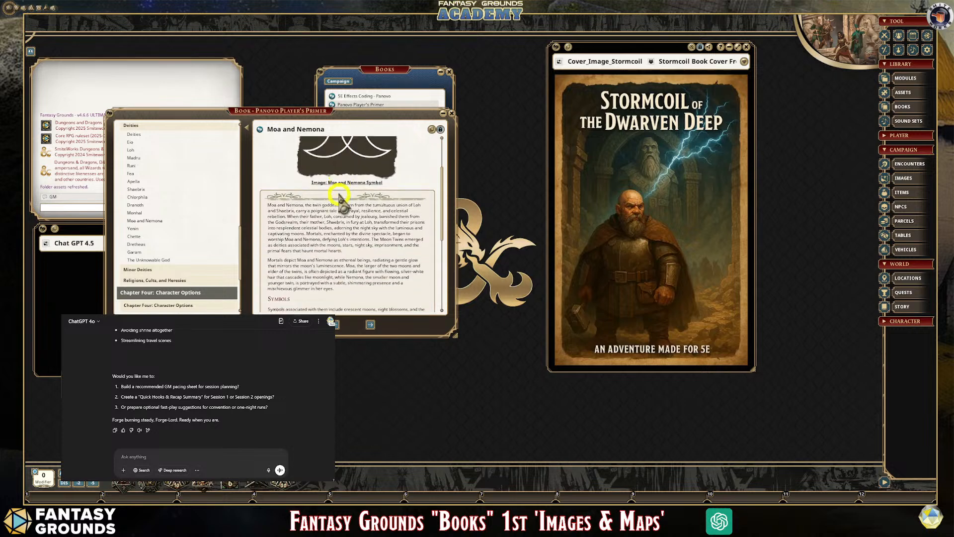
{"action": "scroll", "coordinate": [342, 198], "scroll_direction": "down", "scroll_amount": 3}
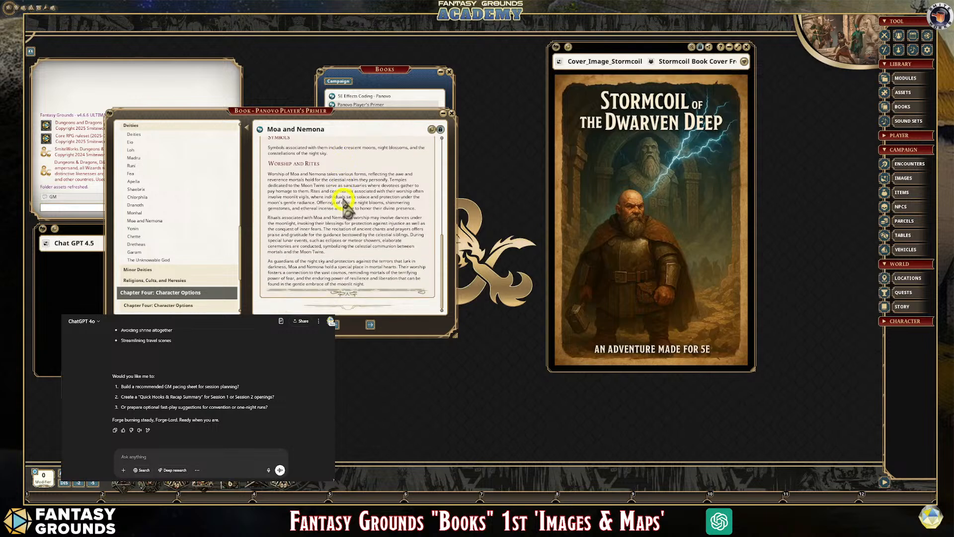
{"action": "scroll", "coordinate": [344, 196], "scroll_direction": "up", "scroll_amount": 3}
{"action": "scroll", "coordinate": [344, 198], "scroll_direction": "up", "scroll_amount": 4}
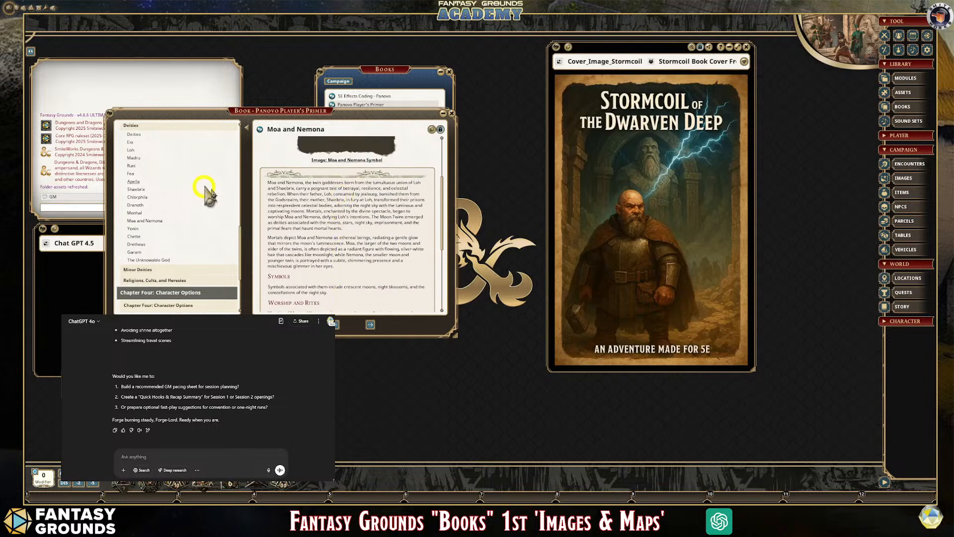
Step: Open the Races section of Chapter Four and page forward through Aquatin to the Bearkin page
{"action": "scroll", "coordinate": [161, 194], "scroll_direction": "down", "scroll_amount": 3}
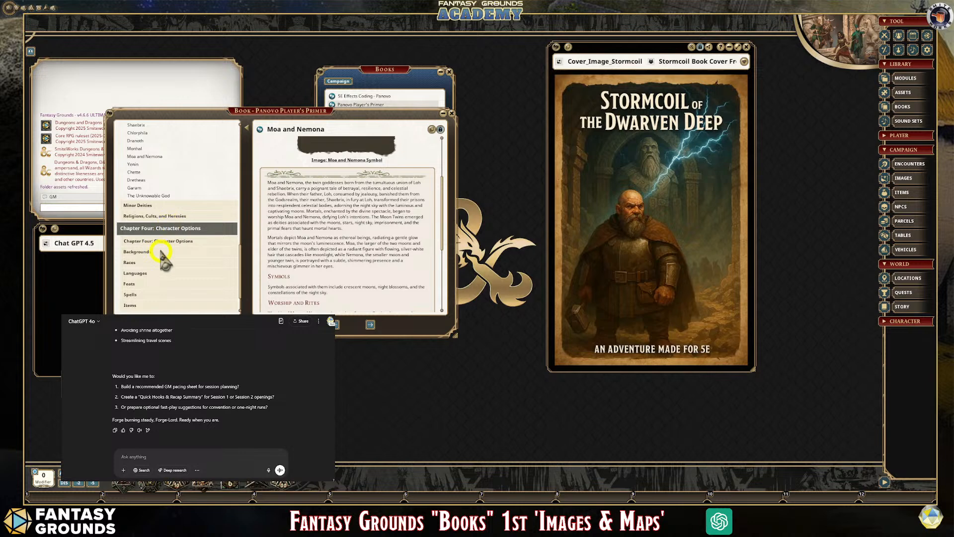
{"action": "left_click", "coordinate": [129, 262]}
{"action": "scroll", "coordinate": [391, 251], "scroll_direction": "down", "scroll_amount": 5}
{"action": "scroll", "coordinate": [390, 251], "scroll_direction": "down", "scroll_amount": 2}
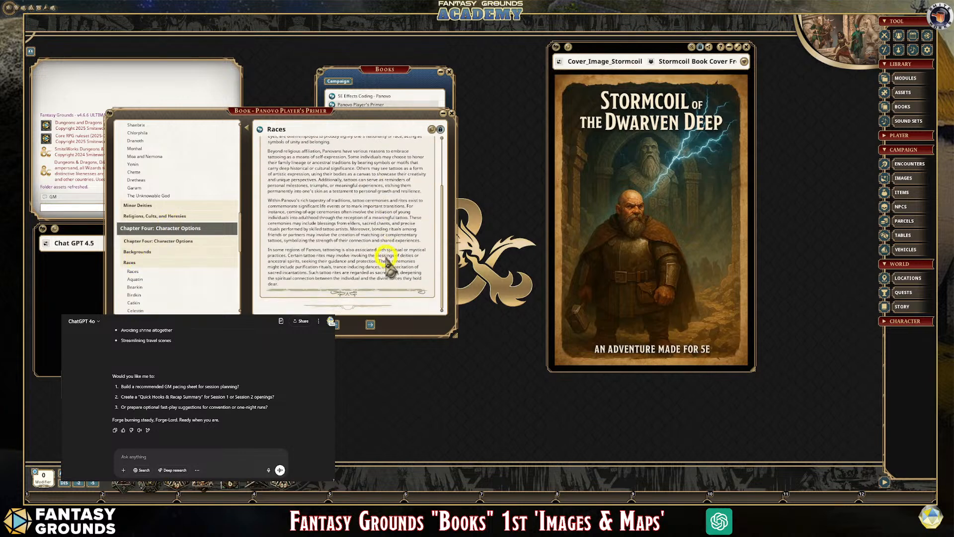
{"action": "left_click", "coordinate": [370, 323]}
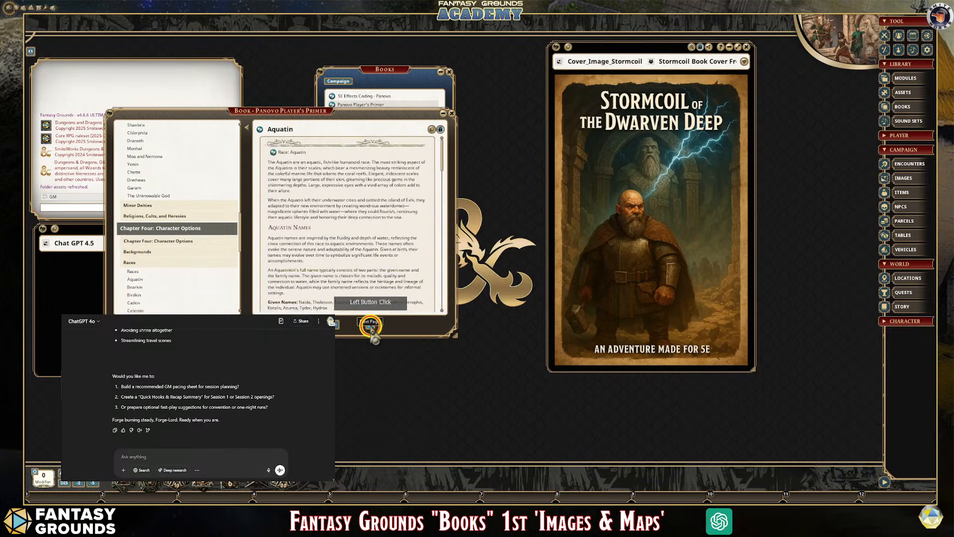
{"action": "left_click", "coordinate": [370, 324]}
Step: View the Bearkin Male and Female picture on the Bearkin page, open it in its own window and close it again
{"action": "scroll", "coordinate": [372, 303], "scroll_direction": "down", "scroll_amount": 4}
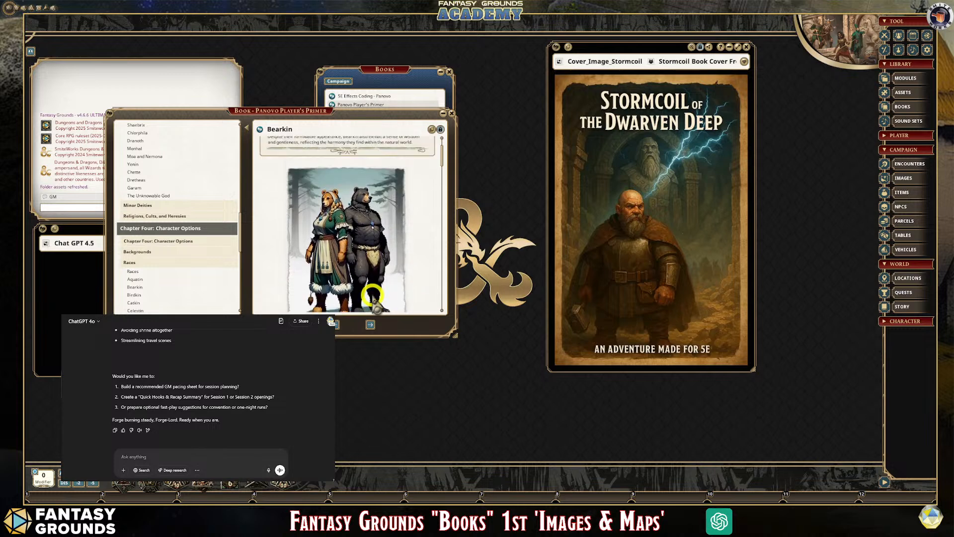
{"action": "scroll", "coordinate": [373, 296], "scroll_direction": "up", "scroll_amount": 1}
{"action": "scroll", "coordinate": [419, 221], "scroll_direction": "down", "scroll_amount": 2}
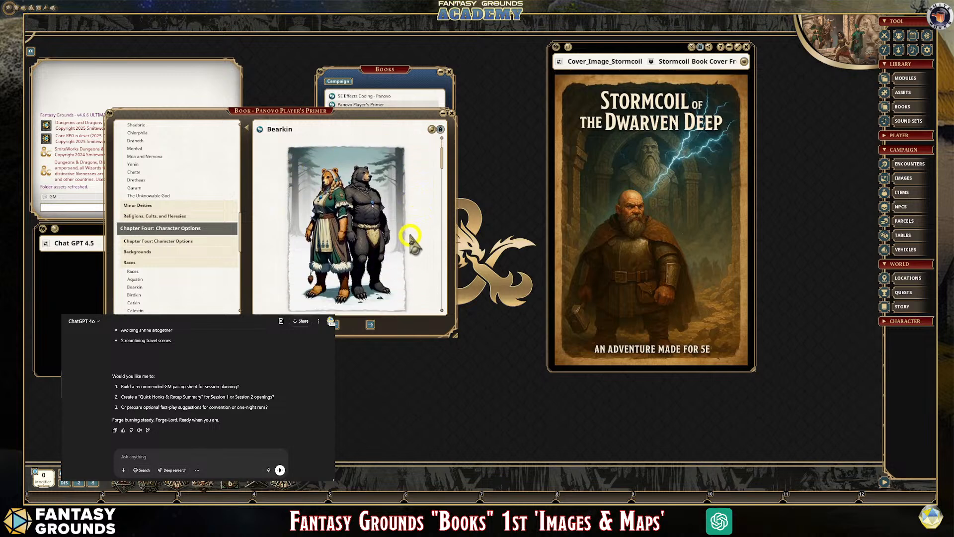
{"action": "scroll", "coordinate": [411, 238], "scroll_direction": "down", "scroll_amount": 1}
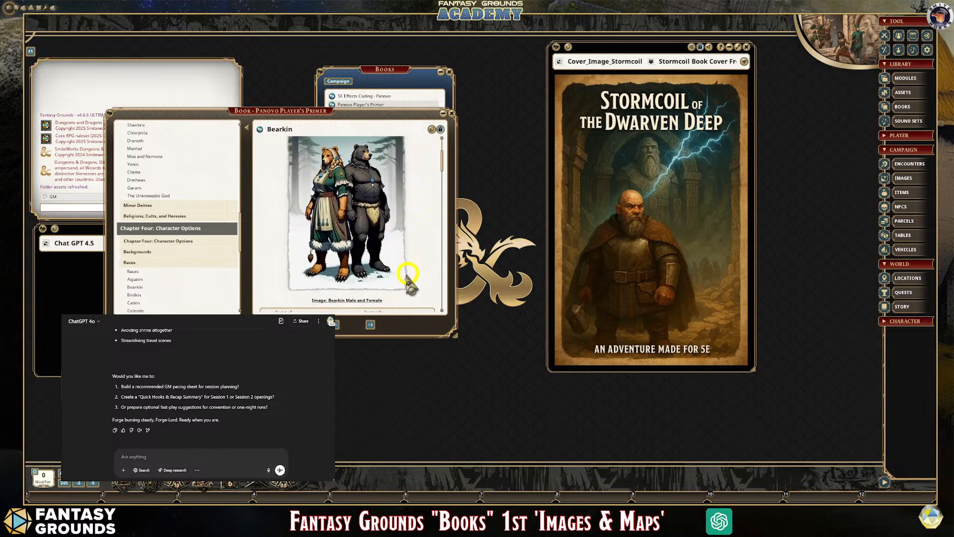
{"action": "scroll", "coordinate": [282, 219], "scroll_direction": "up", "scroll_amount": 1}
{"action": "left_click", "coordinate": [283, 214]}
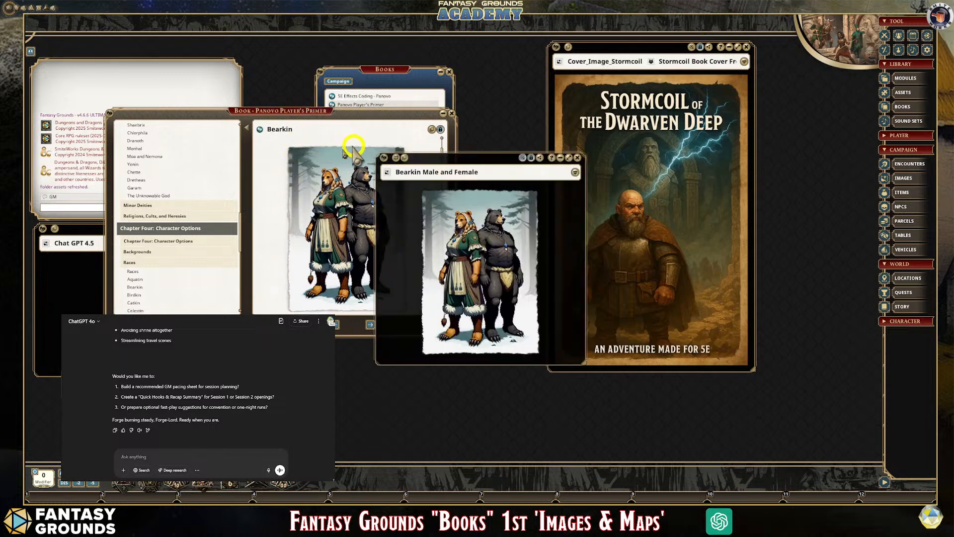
{"action": "scroll", "coordinate": [271, 209], "scroll_direction": "up", "scroll_amount": 3}
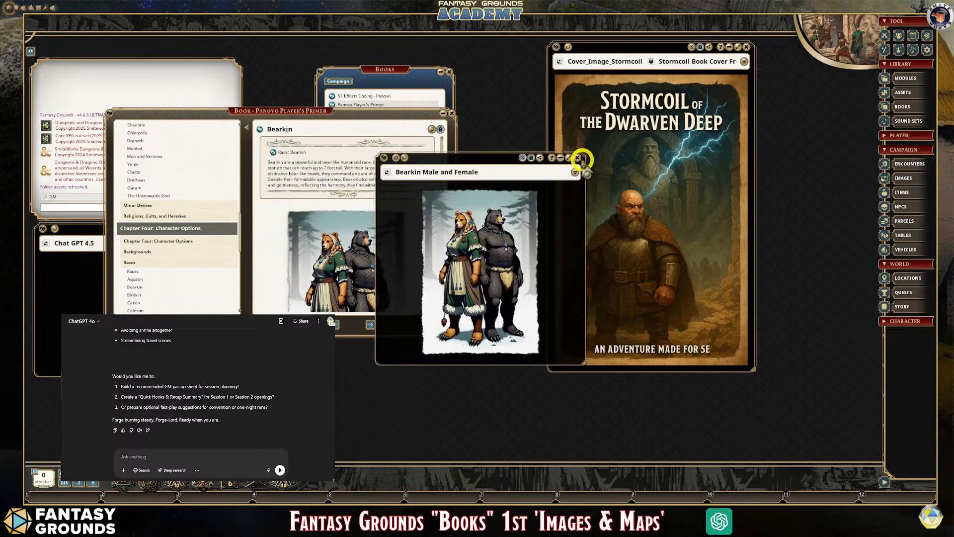
{"action": "left_click", "coordinate": [579, 159]}
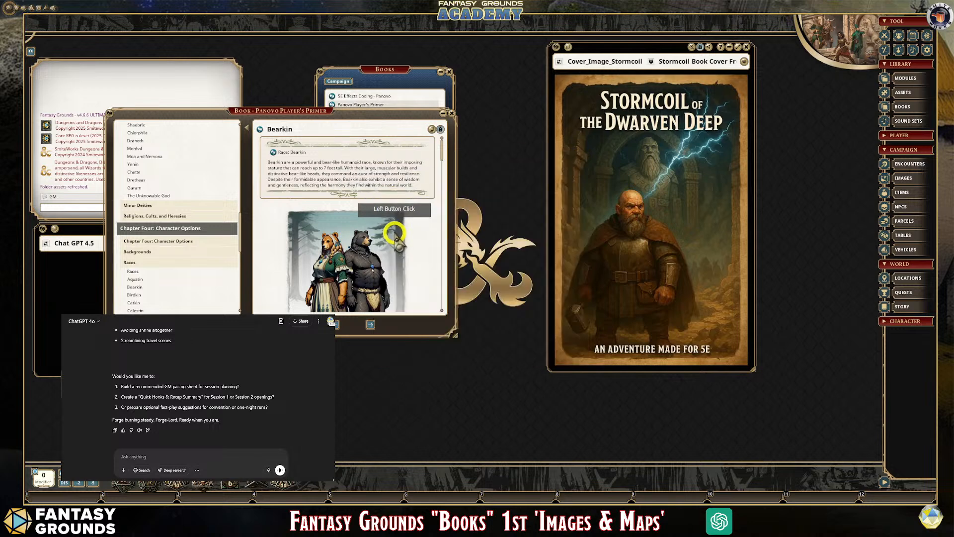
Step: Examine how the rest of the Bearkin page combines its symbol, names, traits and subrace images
{"action": "scroll", "coordinate": [387, 227], "scroll_direction": "down", "scroll_amount": 5}
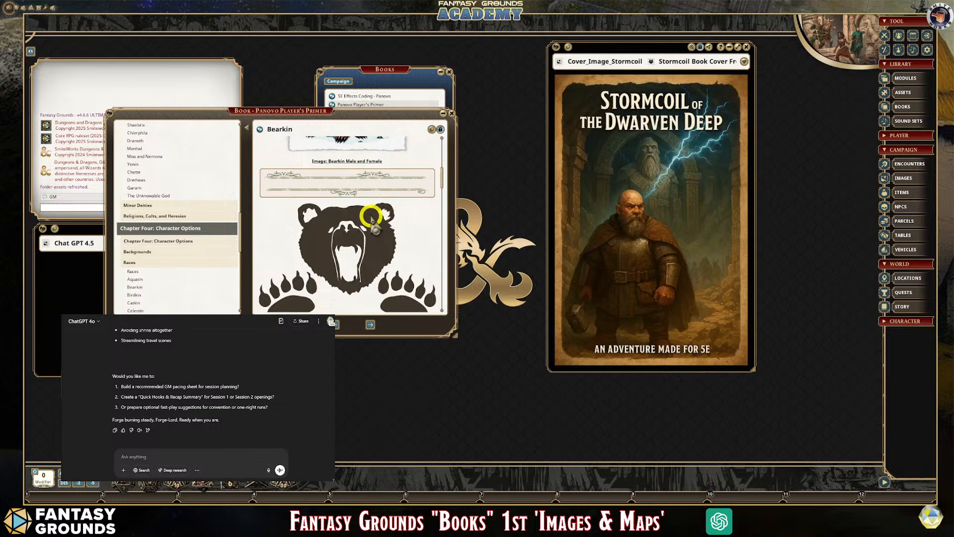
{"action": "scroll", "coordinate": [368, 213], "scroll_direction": "down", "scroll_amount": 3}
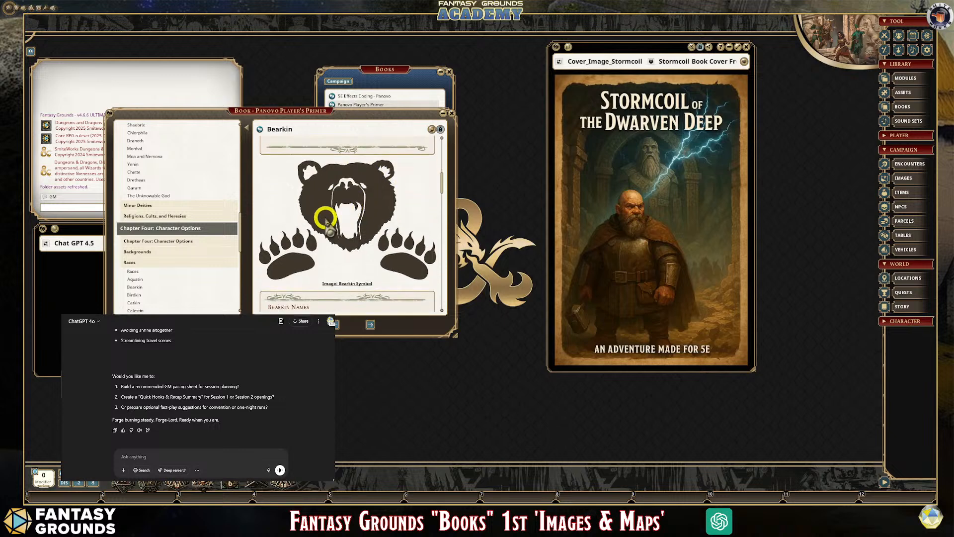
{"action": "scroll", "coordinate": [325, 222], "scroll_direction": "down", "scroll_amount": 6}
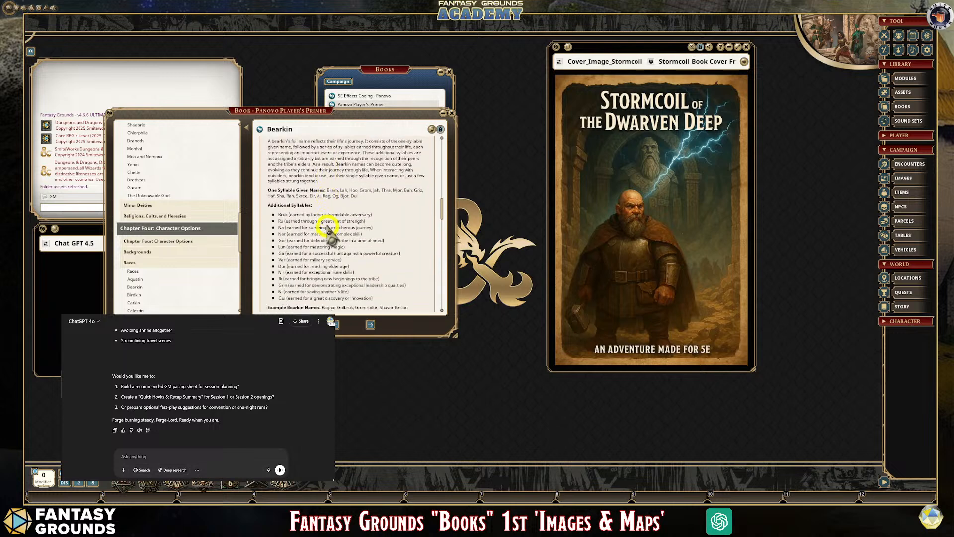
{"action": "scroll", "coordinate": [329, 226], "scroll_direction": "down", "scroll_amount": 3}
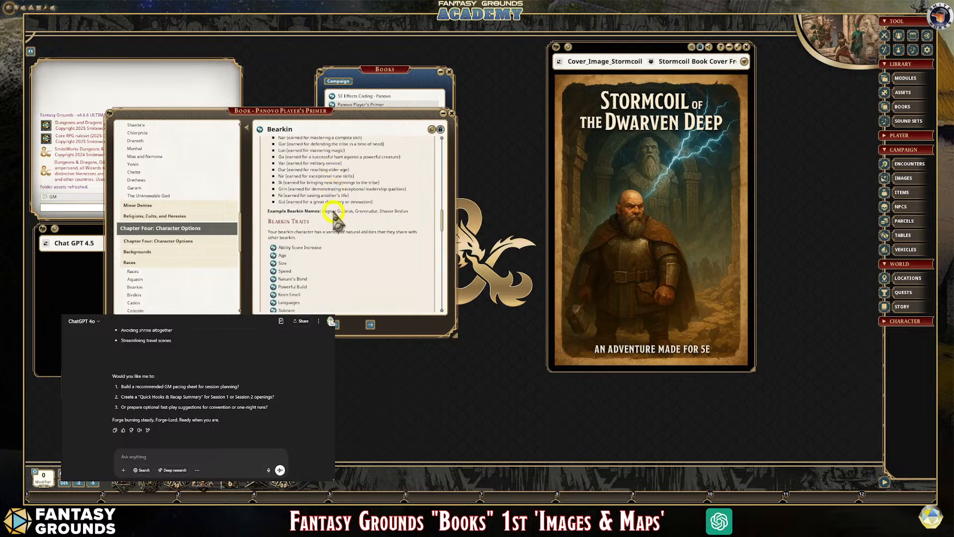
{"action": "scroll", "coordinate": [334, 214], "scroll_direction": "down", "scroll_amount": 1}
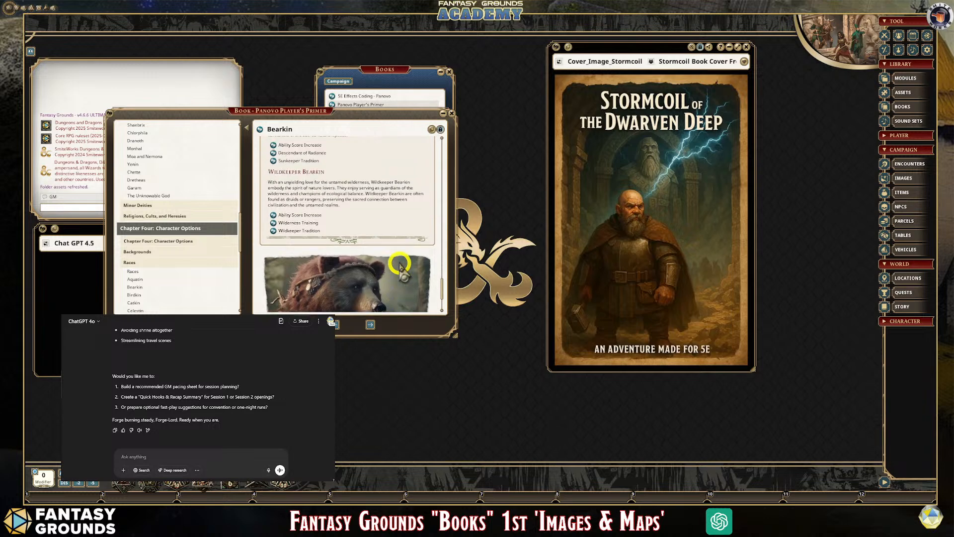
{"action": "scroll", "coordinate": [398, 259], "scroll_direction": "up", "scroll_amount": 1}
Step: Open the Catkin page and look through its subrace text blocks and images down to the Urbanmind Catkin
{"action": "left_click", "coordinate": [142, 287]}
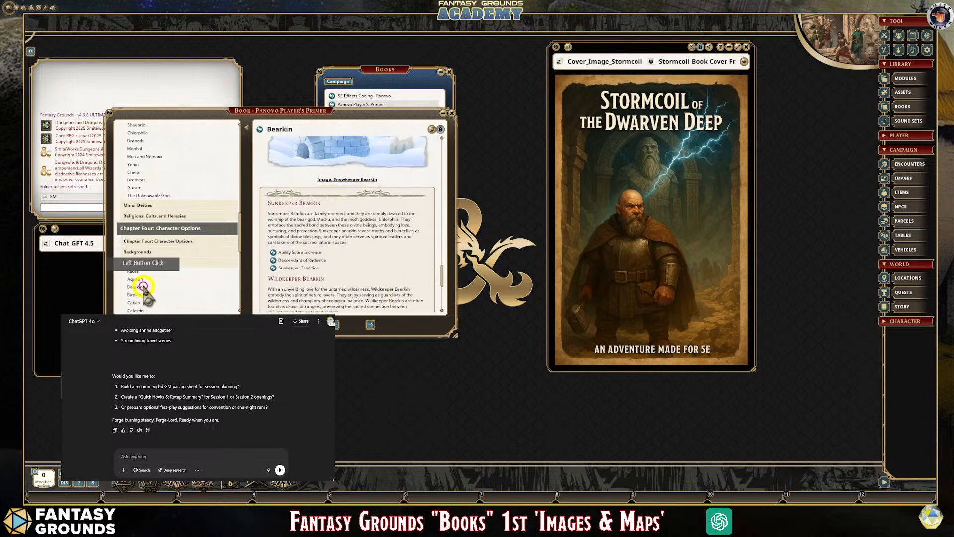
{"action": "left_click", "coordinate": [330, 267]}
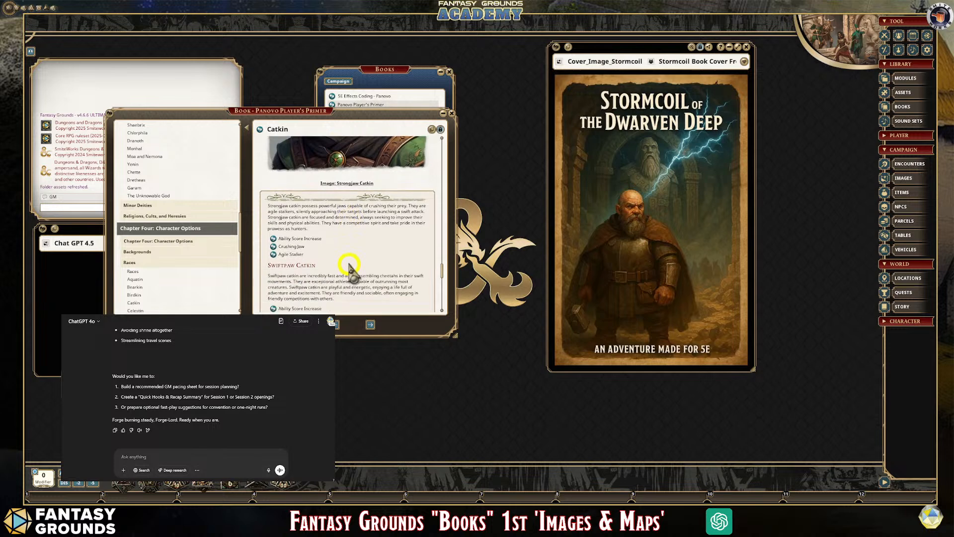
{"action": "scroll", "coordinate": [345, 261], "scroll_direction": "down", "scroll_amount": 8}
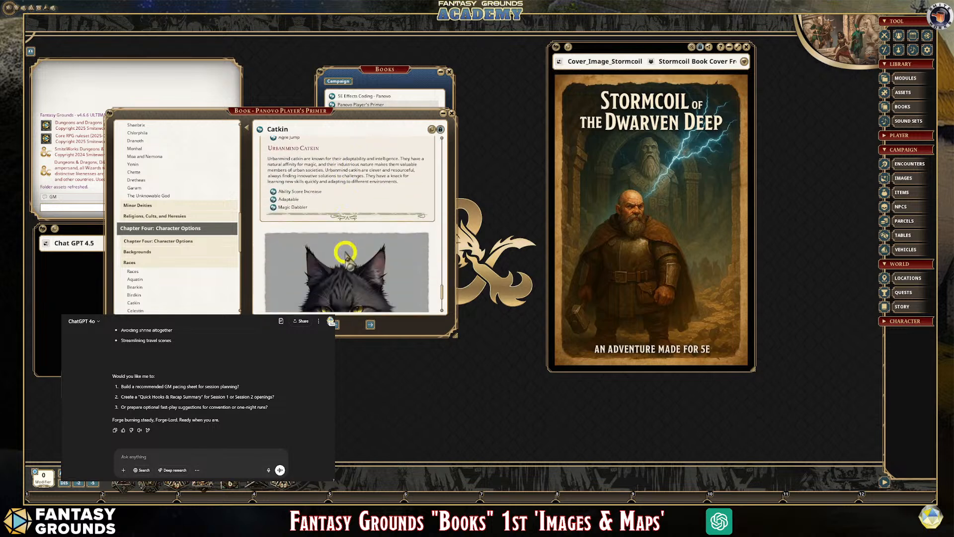
{"action": "scroll", "coordinate": [346, 256], "scroll_direction": "down", "scroll_amount": 2}
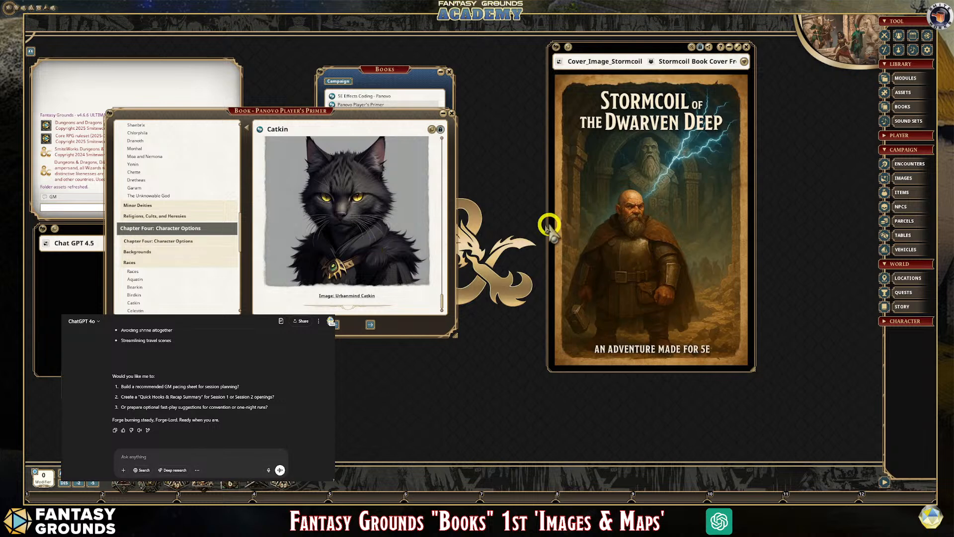
Step: Close the Panovo Player's Primer, open the Campaign book and position its window below the Books list
{"action": "left_click", "coordinate": [452, 113]}
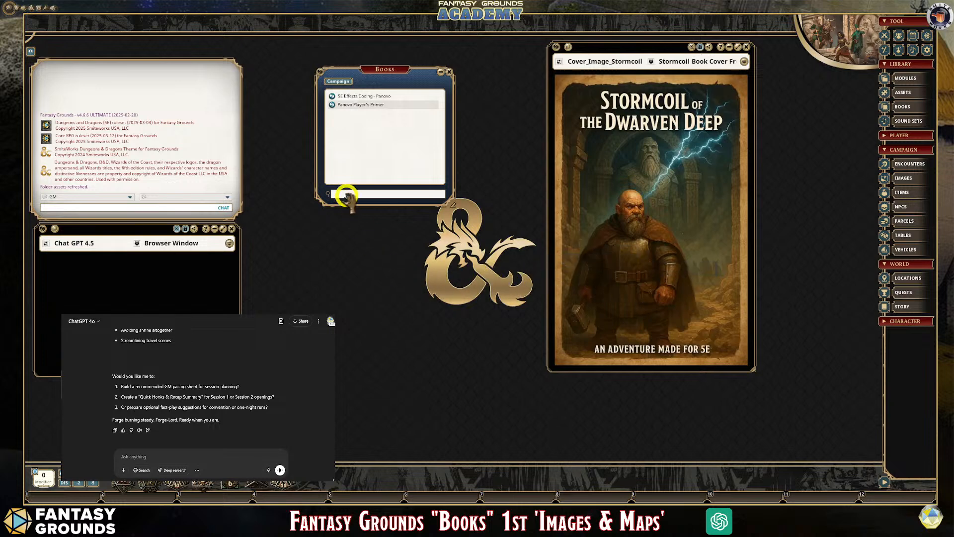
{"action": "left_click_drag", "start_coordinate": [373, 67], "coordinate": [320, 55]}
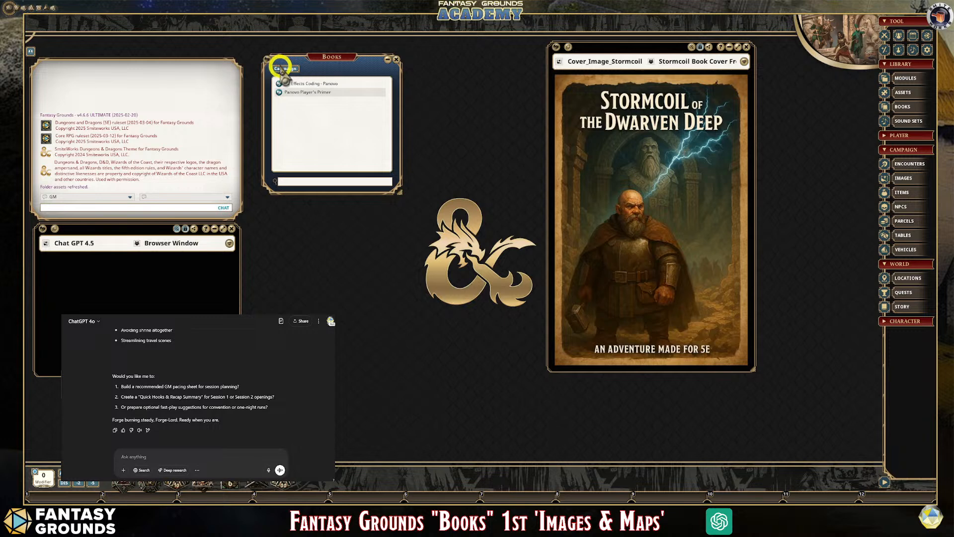
{"action": "left_click", "coordinate": [284, 69]}
{"action": "left_click_drag", "start_coordinate": [466, 148], "coordinate": [479, 237]}
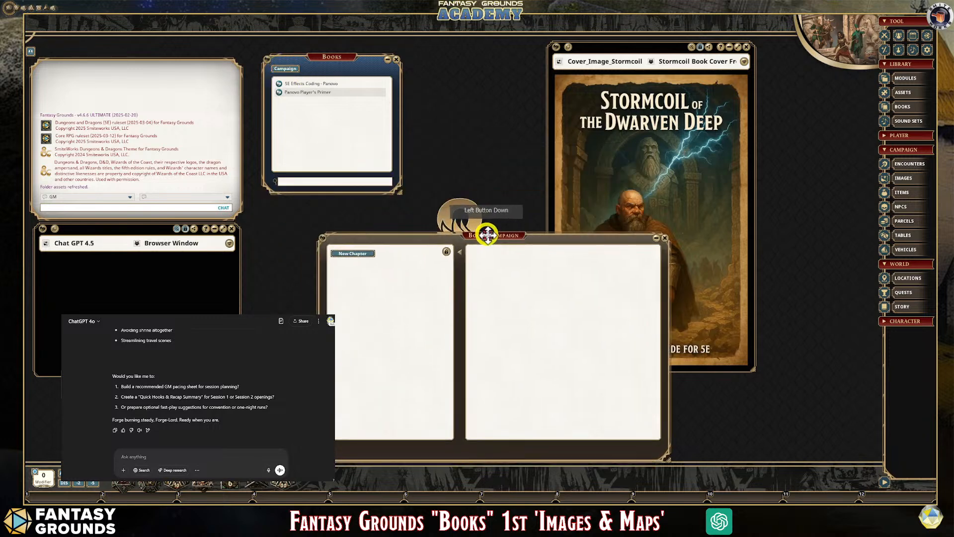
Step: Add a new chapter to the Campaign book and title it "Stormcoil of the Dwarven Deep"
{"action": "left_click", "coordinate": [368, 254]}
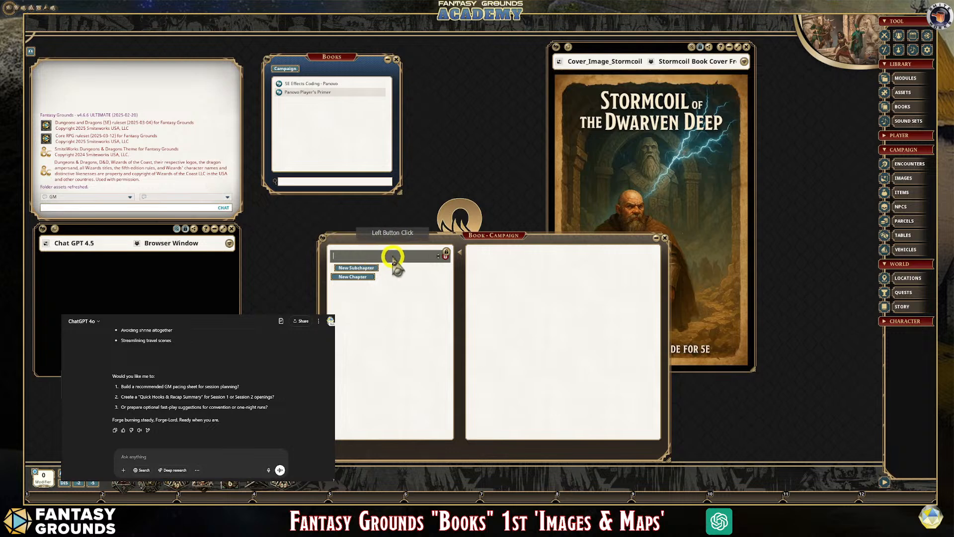
{"action": "left_click", "coordinate": [385, 257]}
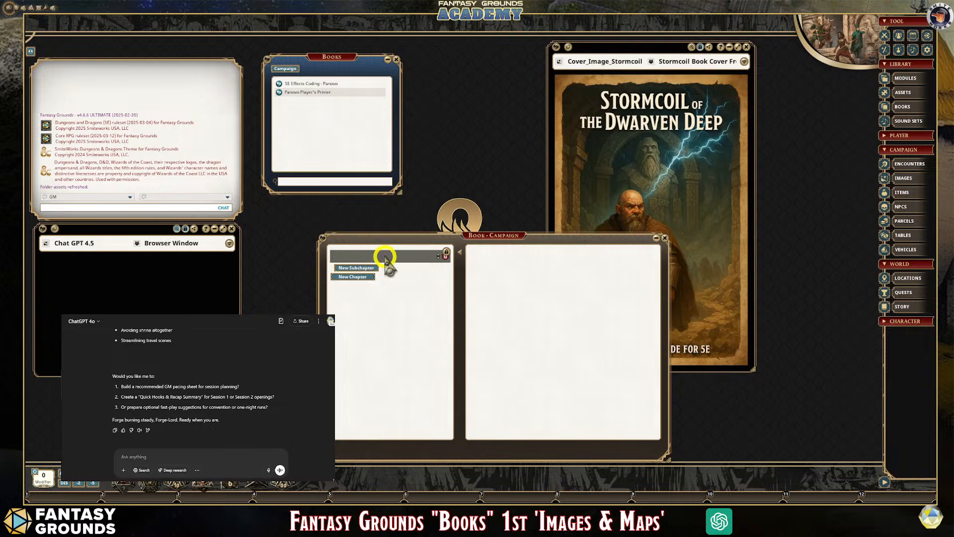
{"action": "type", "text": "Stormcoil of the"}
{"action": "type", "text": "Dwarven Deep"}
{"action": "left_click", "coordinate": [397, 255]}
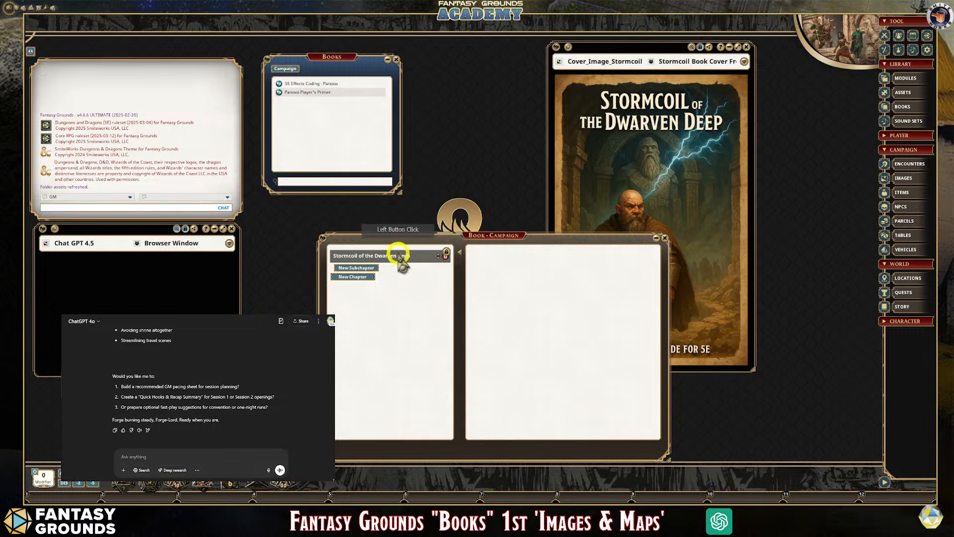
{"action": "left_click", "coordinate": [417, 258]}
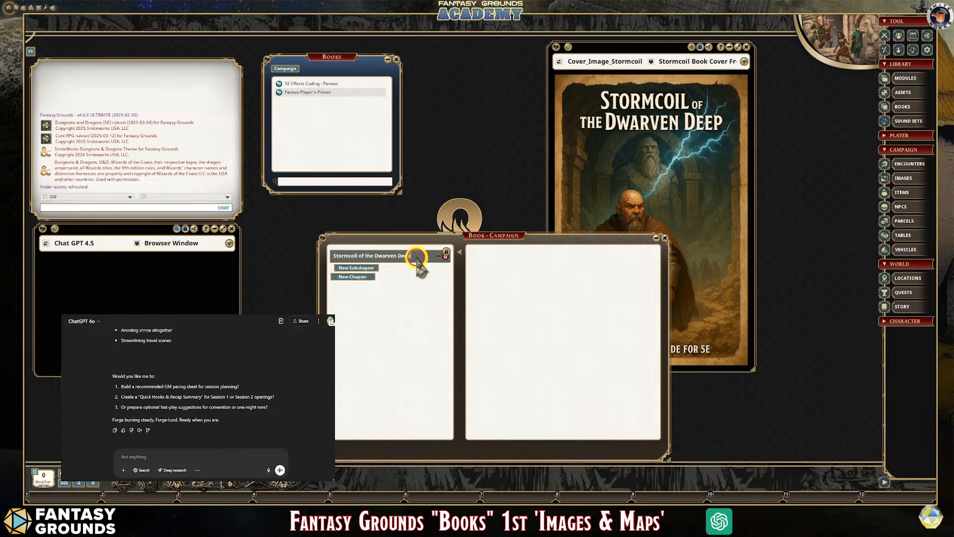
{"action": "key", "text": "BackSpace"}
{"action": "type", "text": ":"}
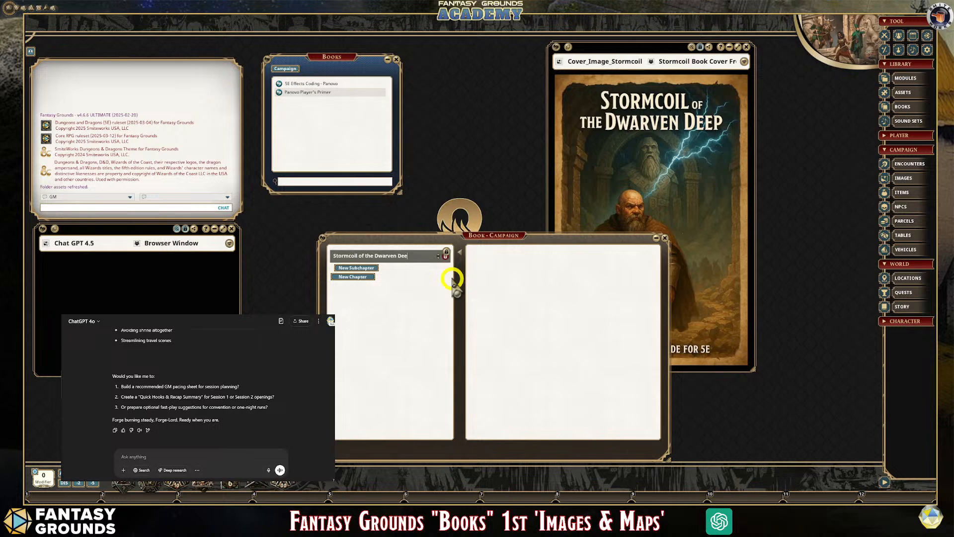
{"action": "type", "text": ":"}
{"action": "type", "text": "In"}
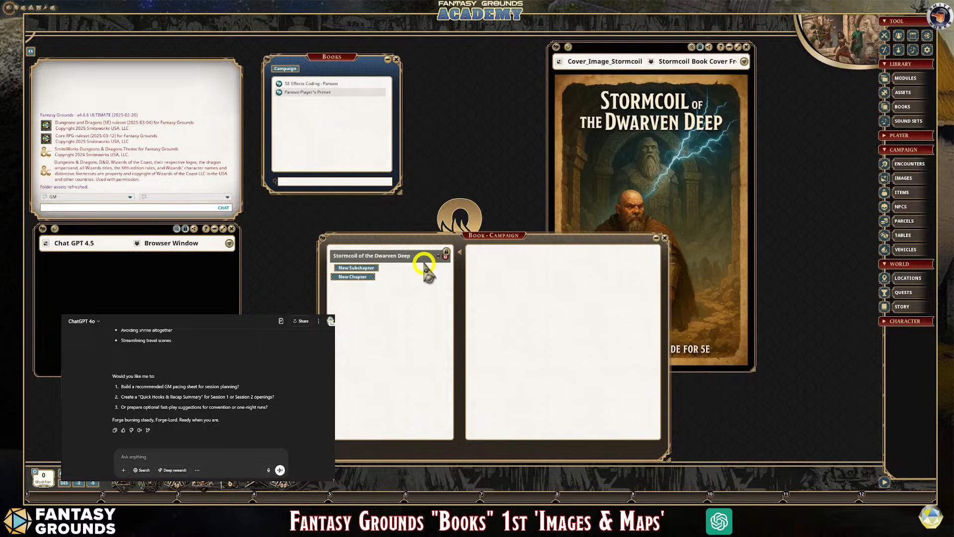
Step: Add a subchapter titled "Cover Image" to the Stormcoil of the Dwarven Deep chapter
{"action": "left_click", "coordinate": [377, 268]}
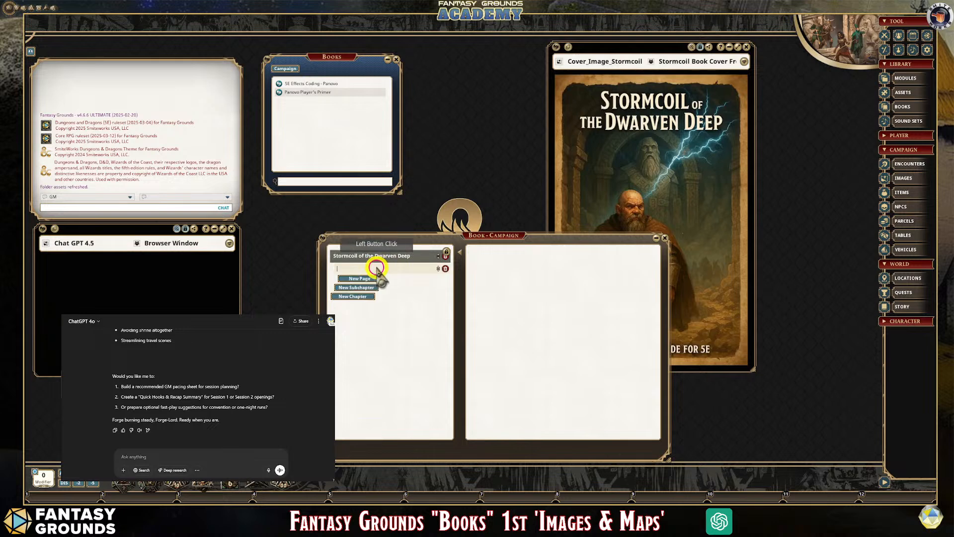
{"action": "type", "text": "Cover Image"}
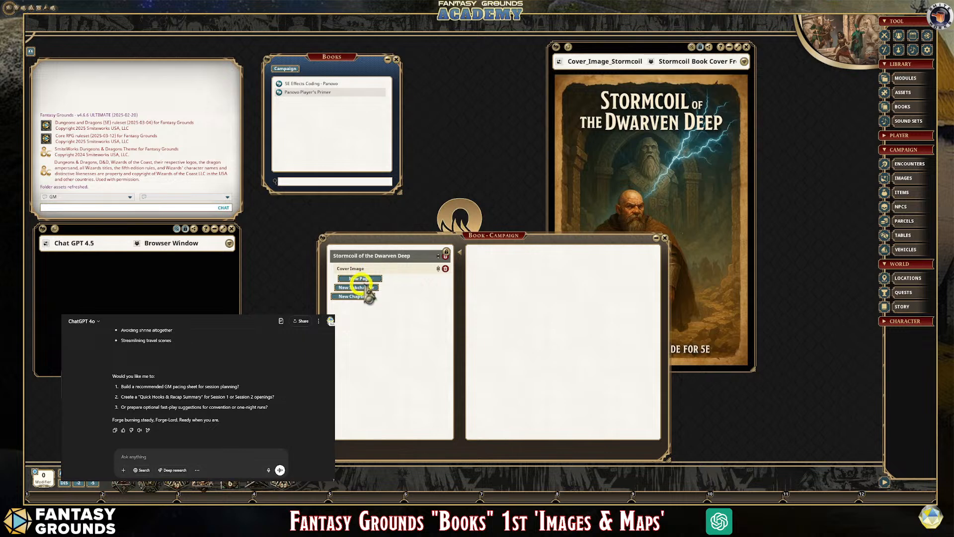
{"action": "left_click", "coordinate": [370, 288]}
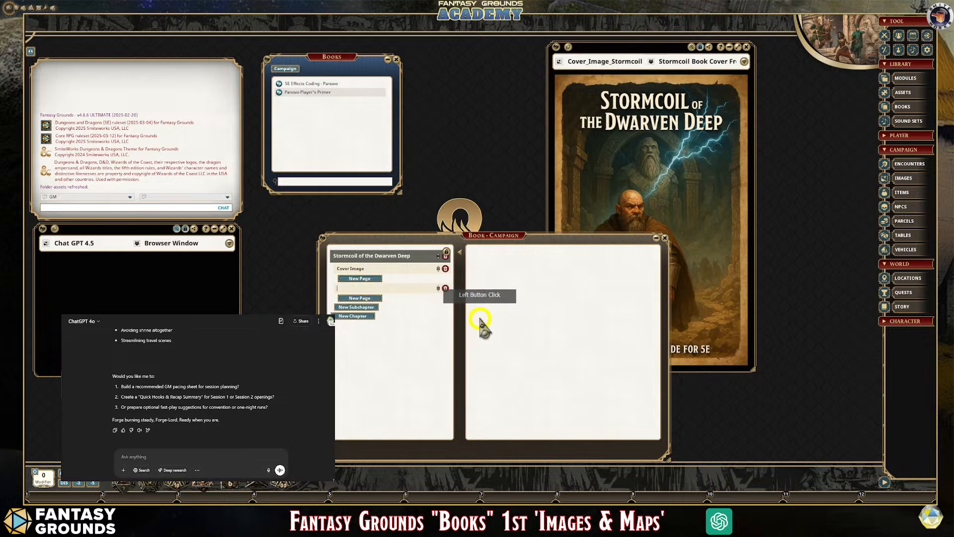
{"action": "left_click", "coordinate": [446, 287]}
{"action": "left_click", "coordinate": [445, 288]}
Step: Add a new page under the Cover Image subchapter and insert an empty image block on it
{"action": "left_click", "coordinate": [396, 270]}
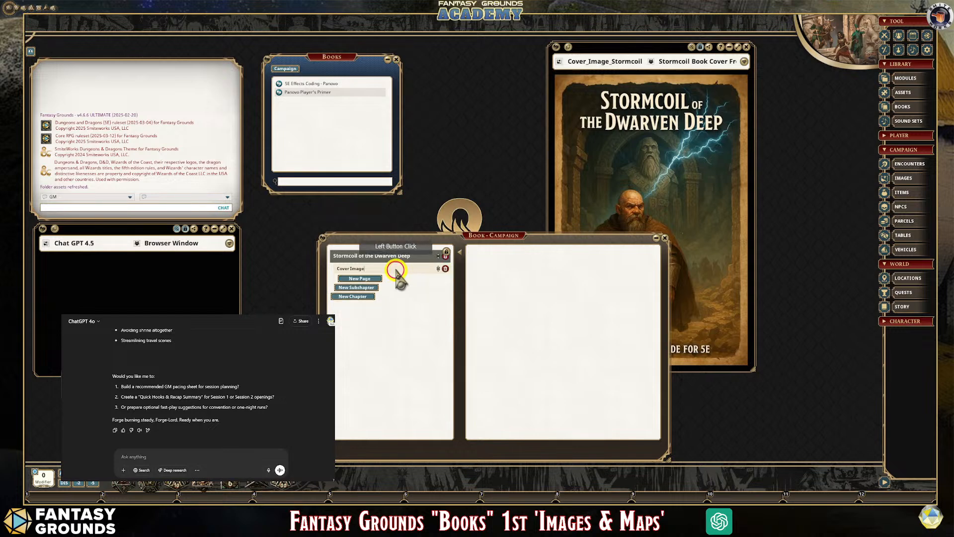
{"action": "left_click_drag", "start_coordinate": [507, 240], "coordinate": [465, 221]}
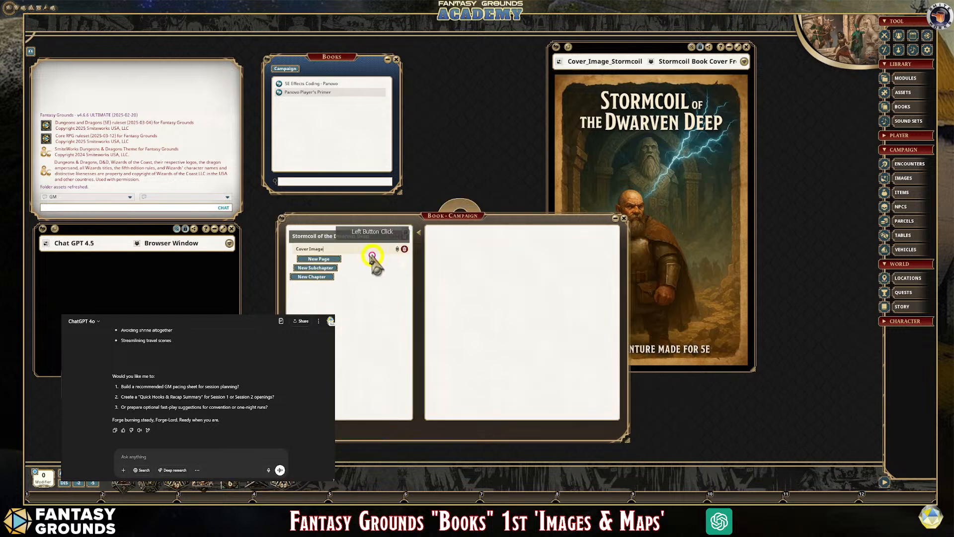
{"action": "left_click", "coordinate": [328, 260]}
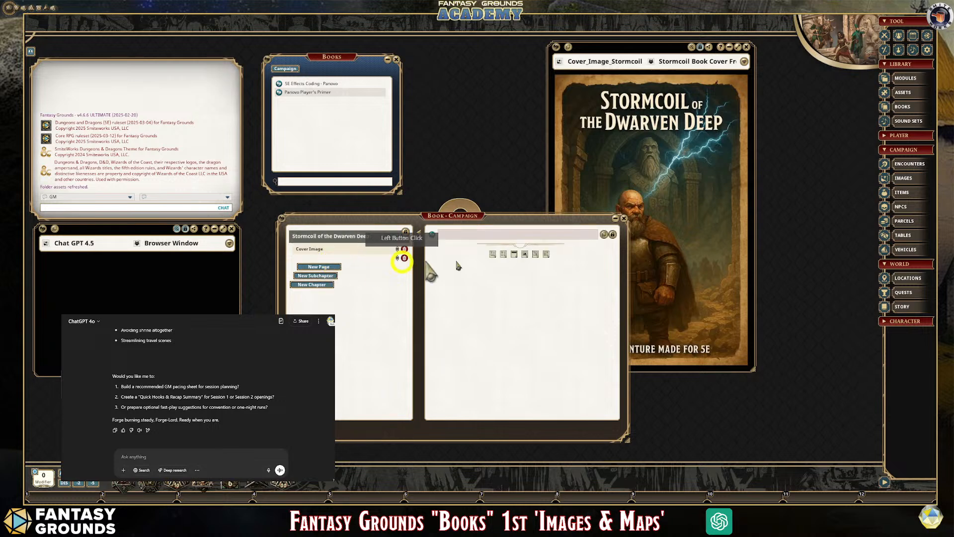
{"action": "left_click", "coordinate": [525, 254]}
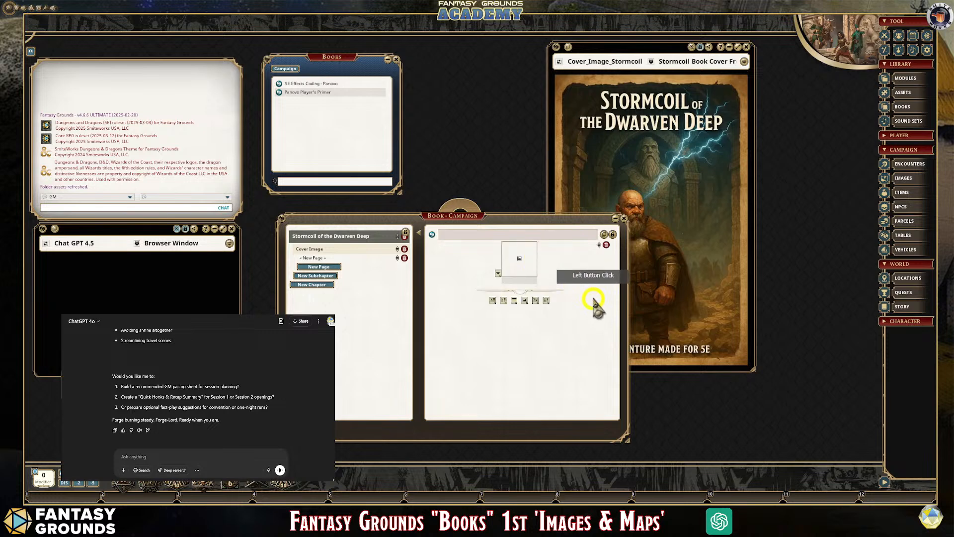
{"action": "left_click_drag", "start_coordinate": [523, 215], "coordinate": [440, 155]}
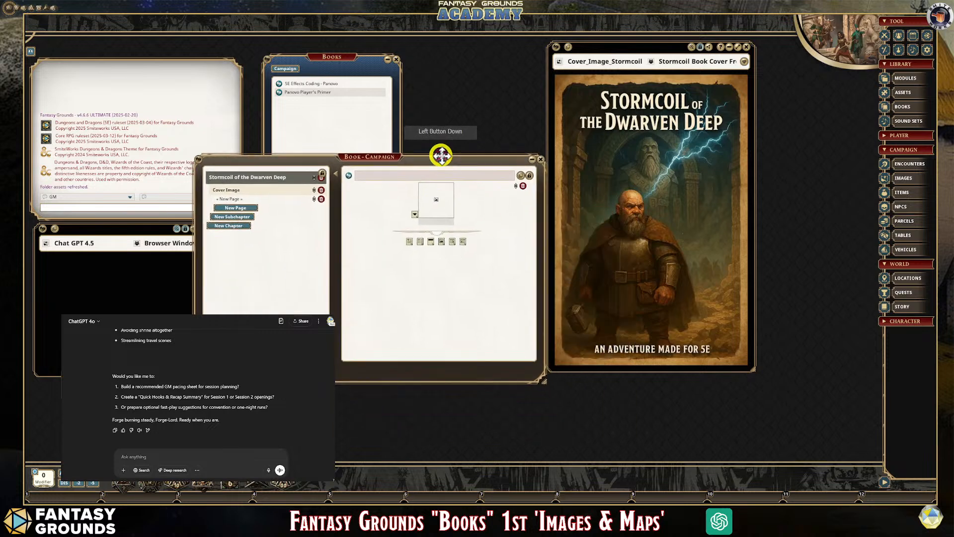
Step: Replace the open cover picture window with the Images list and put Cover_Image_Stormcoil into the page's image block
{"action": "left_click", "coordinate": [746, 46]}
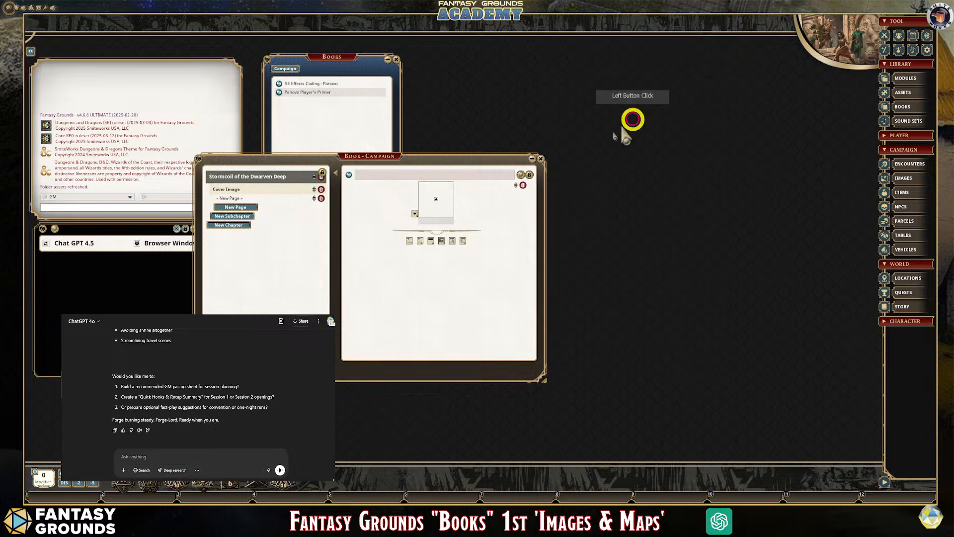
{"action": "left_click", "coordinate": [900, 183]}
{"action": "left_click", "coordinate": [352, 89]}
{"action": "left_click_drag", "start_coordinate": [352, 90], "coordinate": [634, 101]}
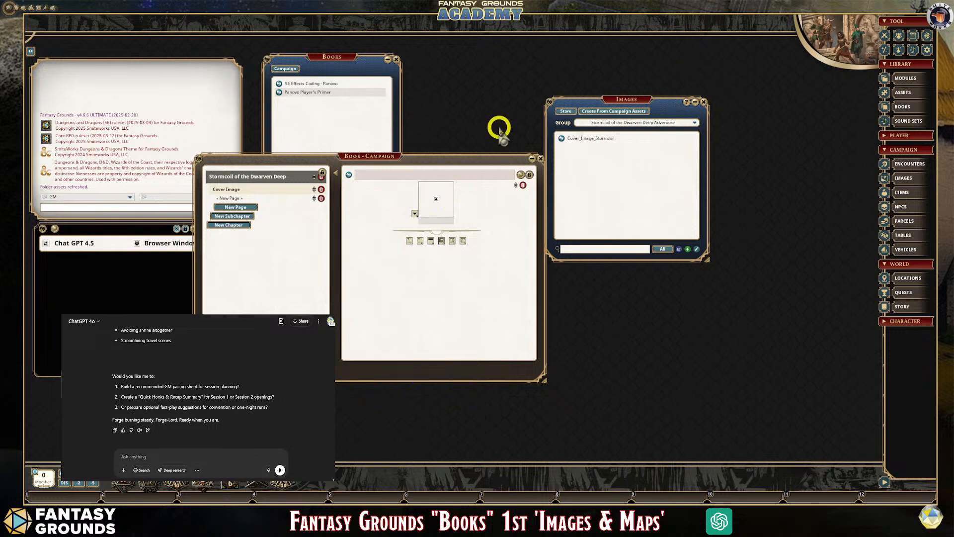
{"action": "left_click_drag", "start_coordinate": [569, 145], "coordinate": [429, 208]}
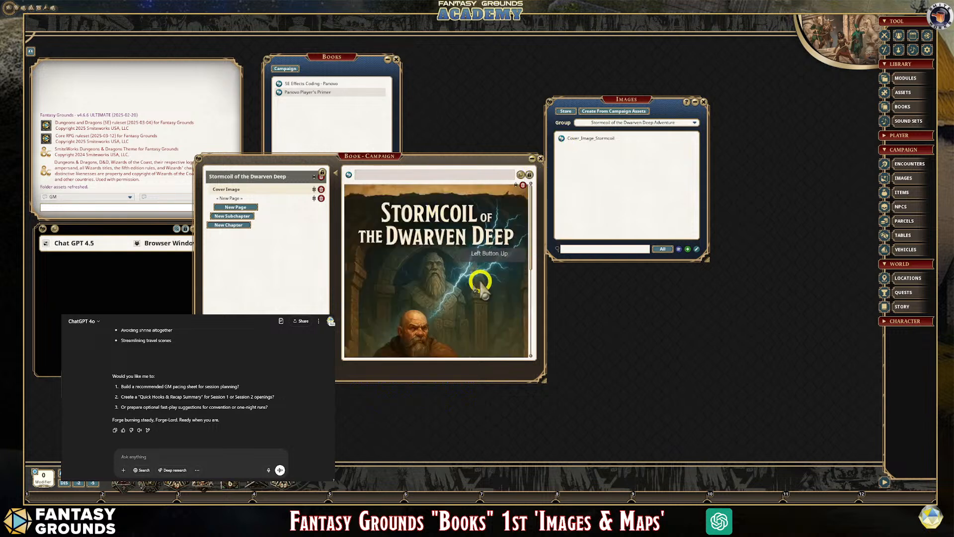
Step: Move the Campaign book window up and enlarge it until the whole cover image fits on the page
{"action": "scroll", "coordinate": [471, 286], "scroll_direction": "down", "scroll_amount": 5}
{"action": "scroll", "coordinate": [471, 286], "scroll_direction": "down", "scroll_amount": 5}
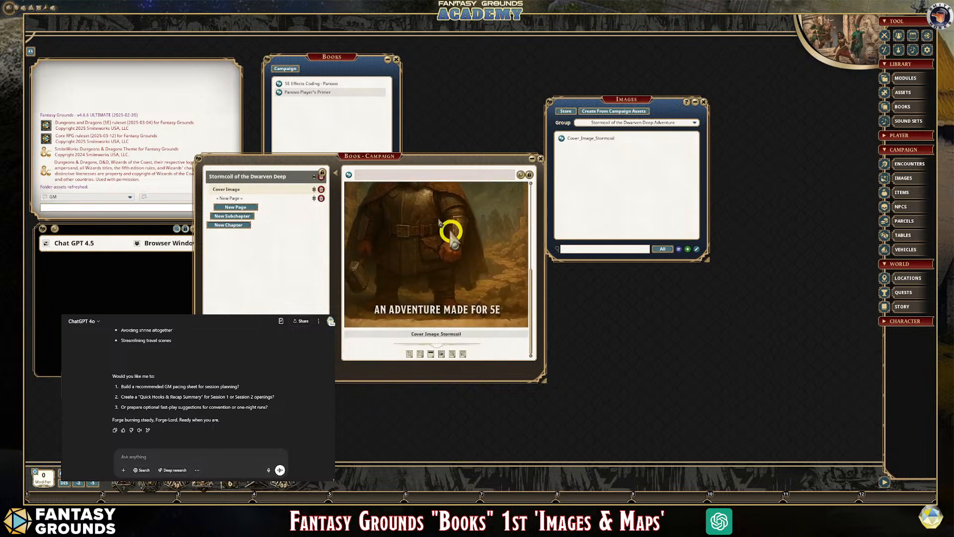
{"action": "left_click_drag", "start_coordinate": [432, 164], "coordinate": [442, 51]}
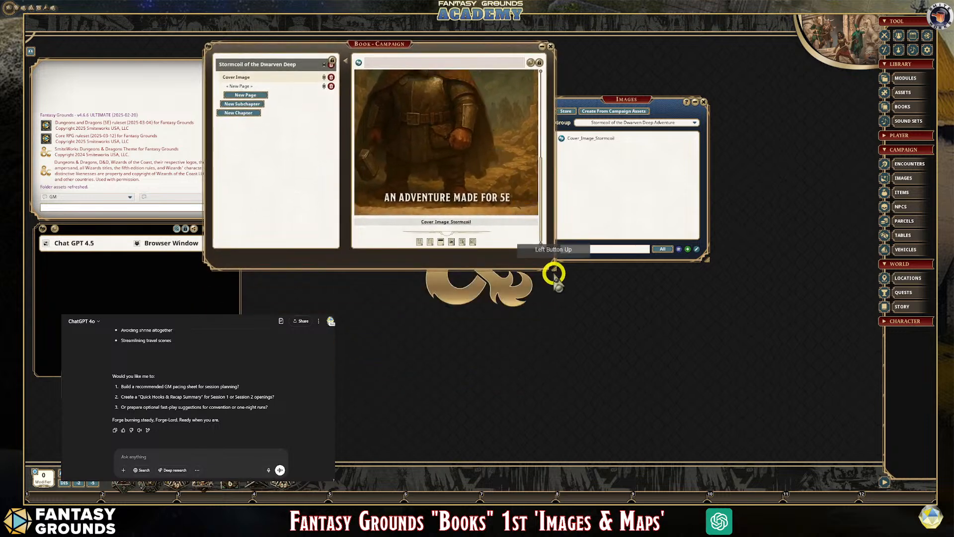
{"action": "left_click_drag", "start_coordinate": [555, 268], "coordinate": [686, 431]}
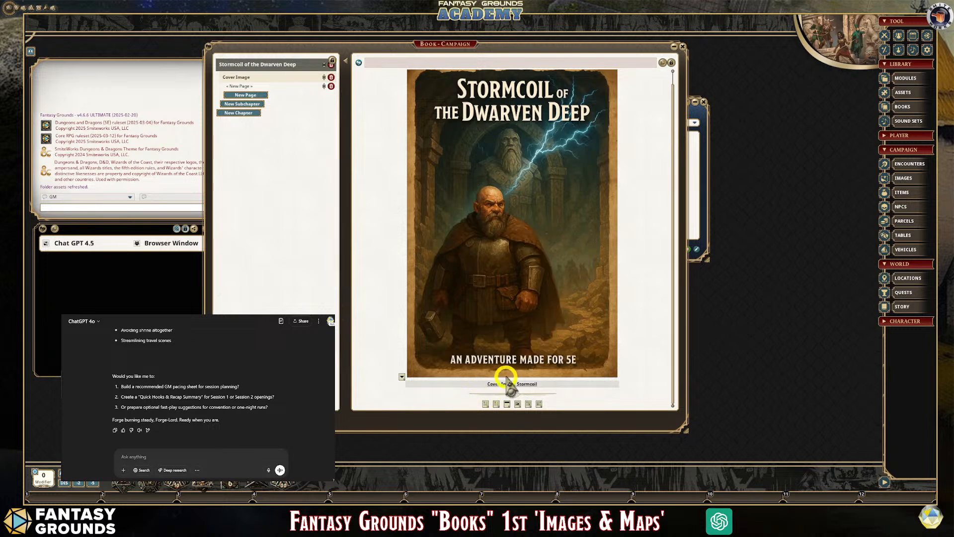
Step: Open the cover image in its own window from the book page, compare the two and close the image window
{"action": "scroll", "coordinate": [577, 318], "scroll_direction": "up", "scroll_amount": 1}
{"action": "left_click", "coordinate": [508, 182]}
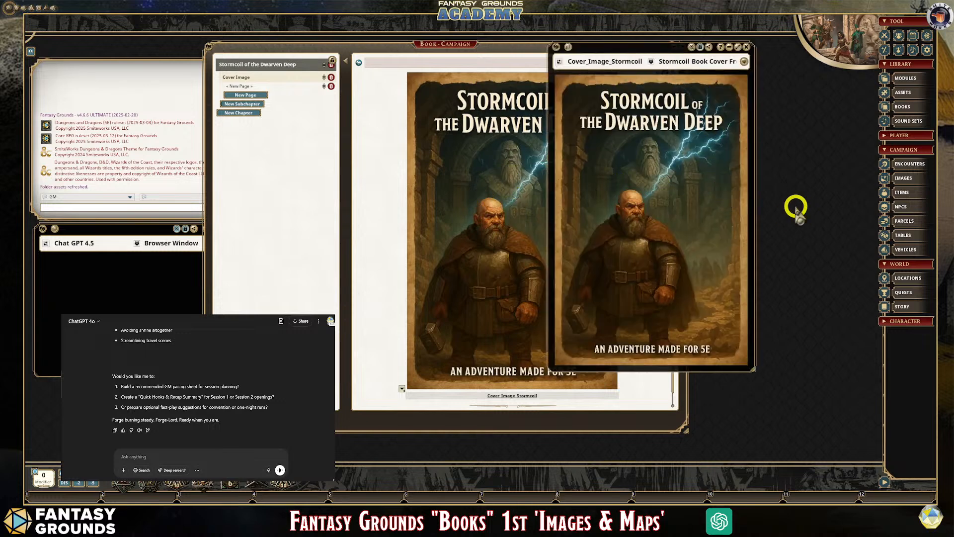
{"action": "left_click", "coordinate": [375, 131]}
{"action": "left_click", "coordinate": [531, 158]}
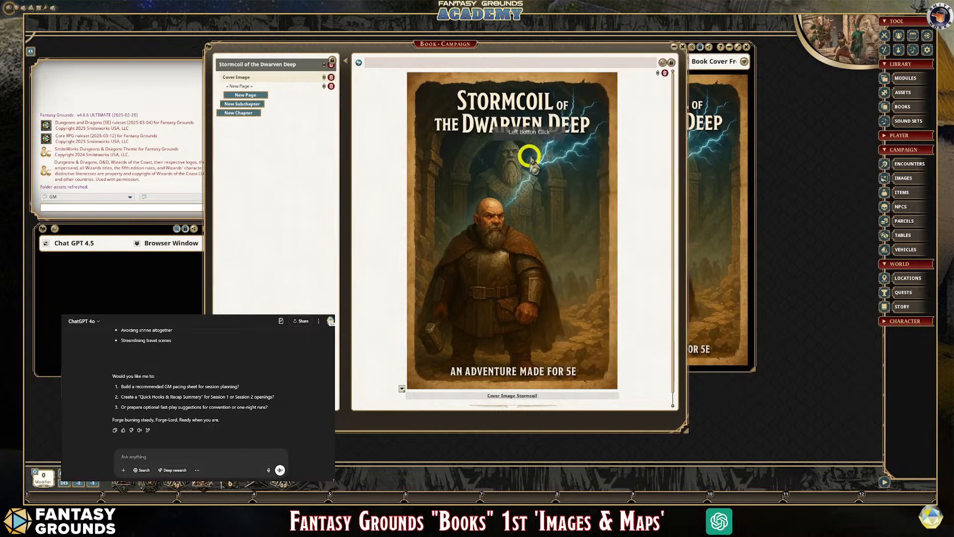
{"action": "left_click", "coordinate": [703, 152]}
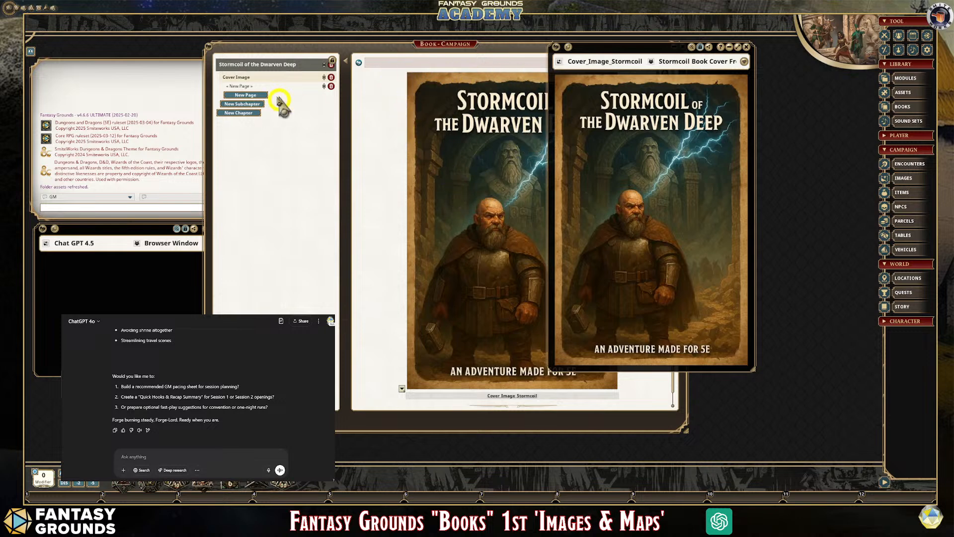
{"action": "left_click", "coordinate": [251, 87]}
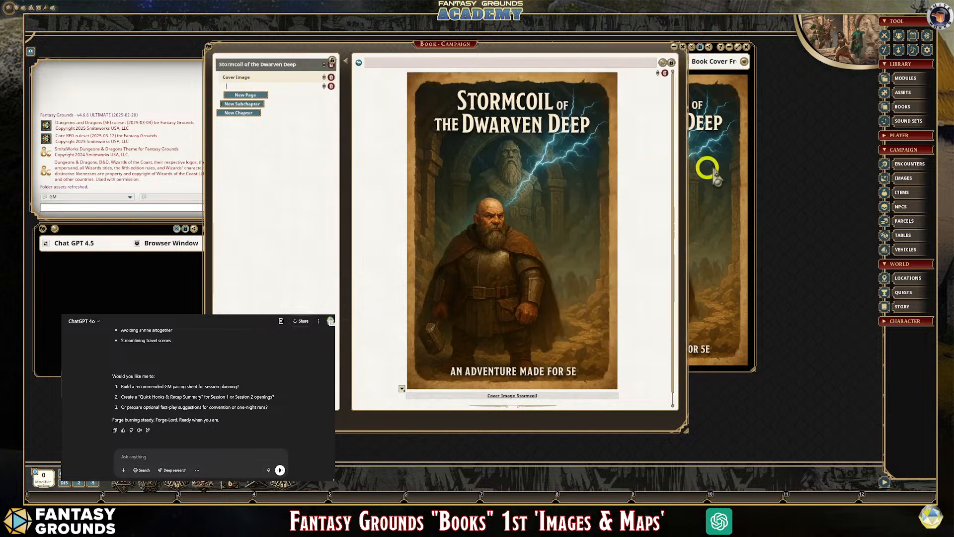
{"action": "left_click", "coordinate": [661, 79]}
{"action": "left_click_drag", "start_coordinate": [633, 46], "coordinate": [712, 59]}
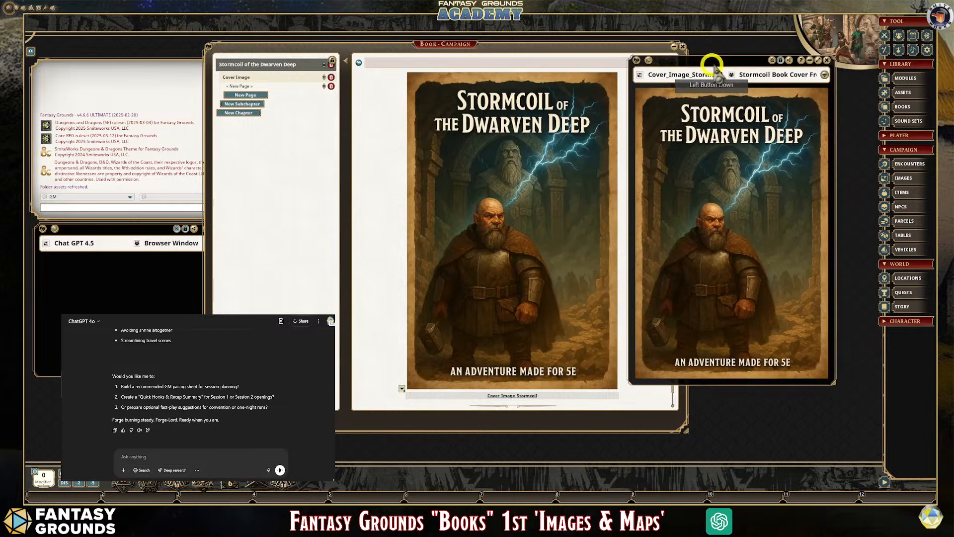
{"action": "left_click", "coordinate": [827, 60]}
{"action": "scroll", "coordinate": [362, 207], "scroll_direction": "down", "scroll_amount": 1}
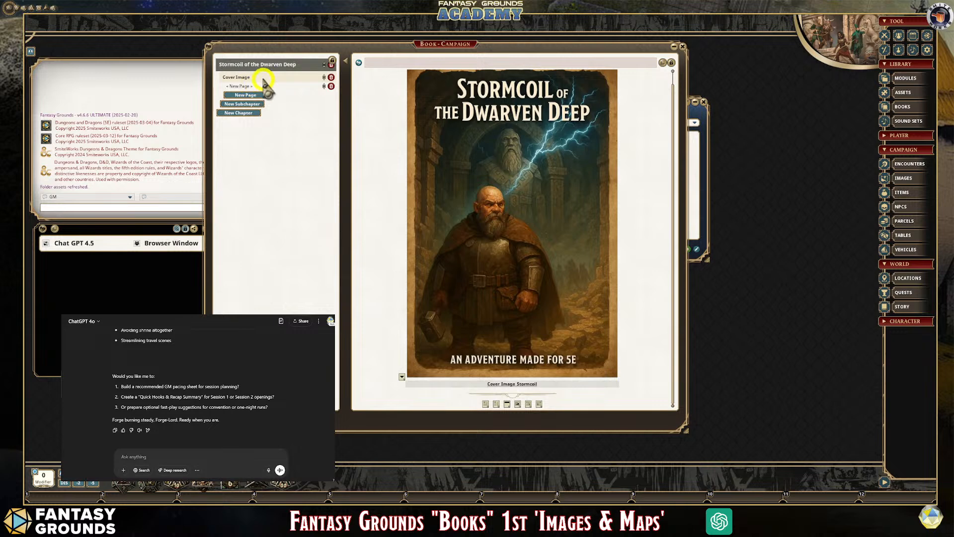
Step: Title the cover image page "Stormcoil of the Dwarven Deep" and lock the page
{"action": "left_click", "coordinate": [247, 85]}
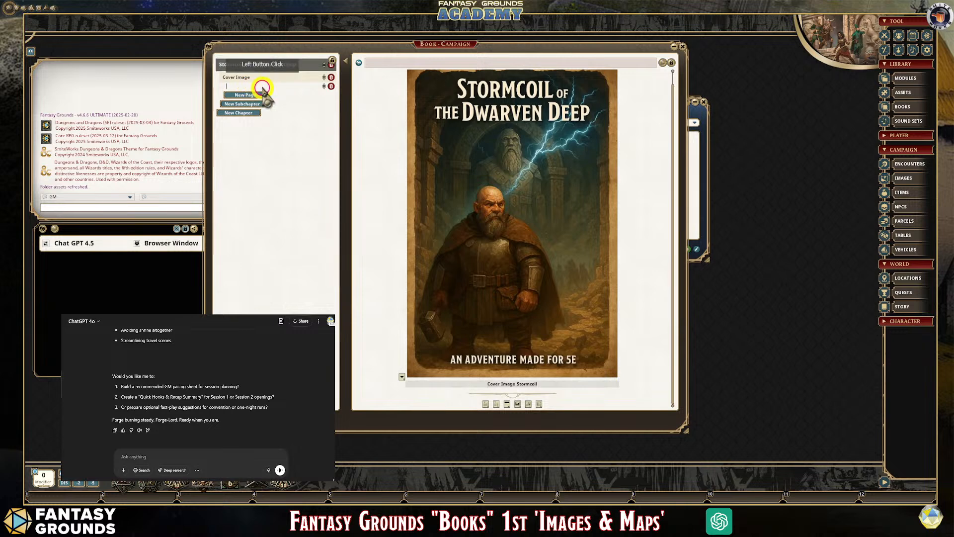
{"action": "left_click", "coordinate": [302, 78]}
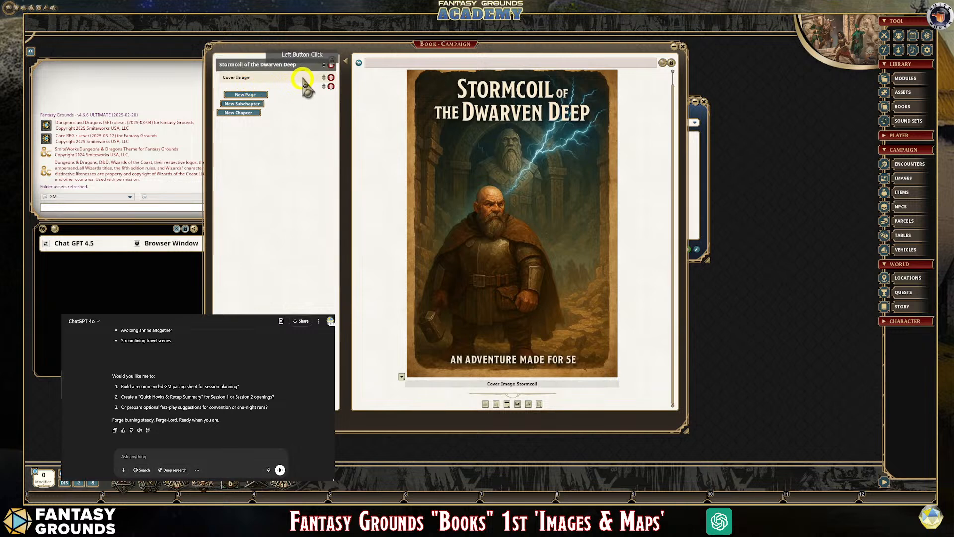
{"action": "left_click", "coordinate": [428, 63]}
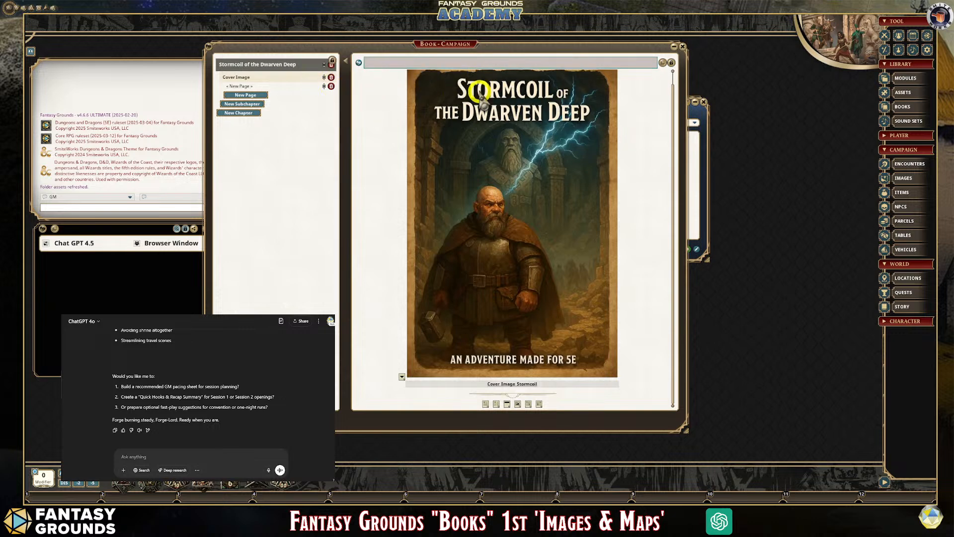
{"action": "type", "text": "Stormcoil of the "}
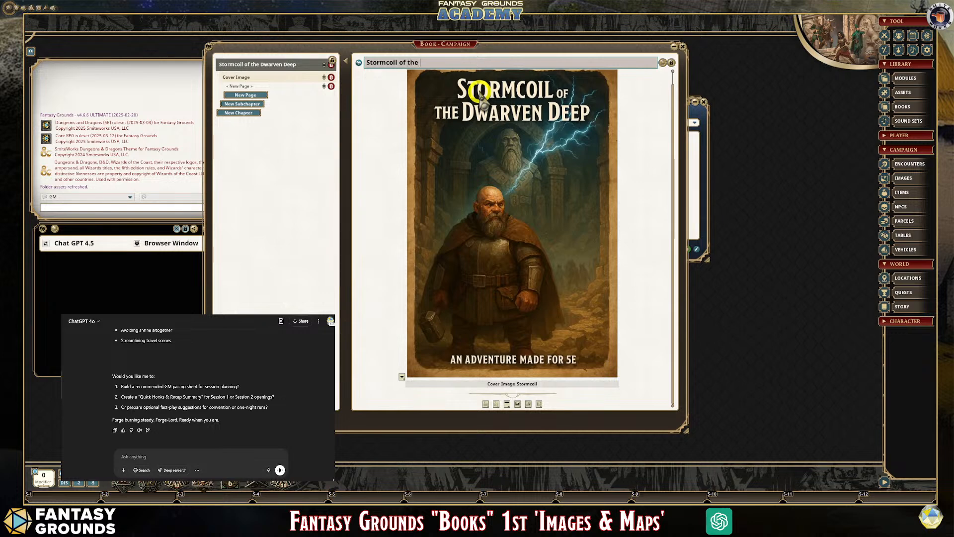
{"action": "type", "text": "Dwarven Deep"}
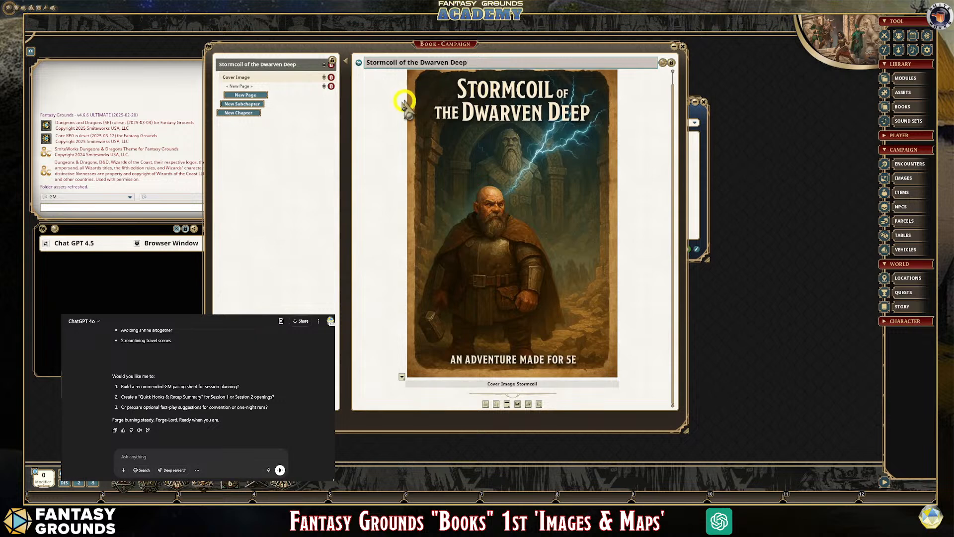
{"action": "left_click", "coordinate": [375, 107]}
{"action": "left_click", "coordinate": [671, 63]}
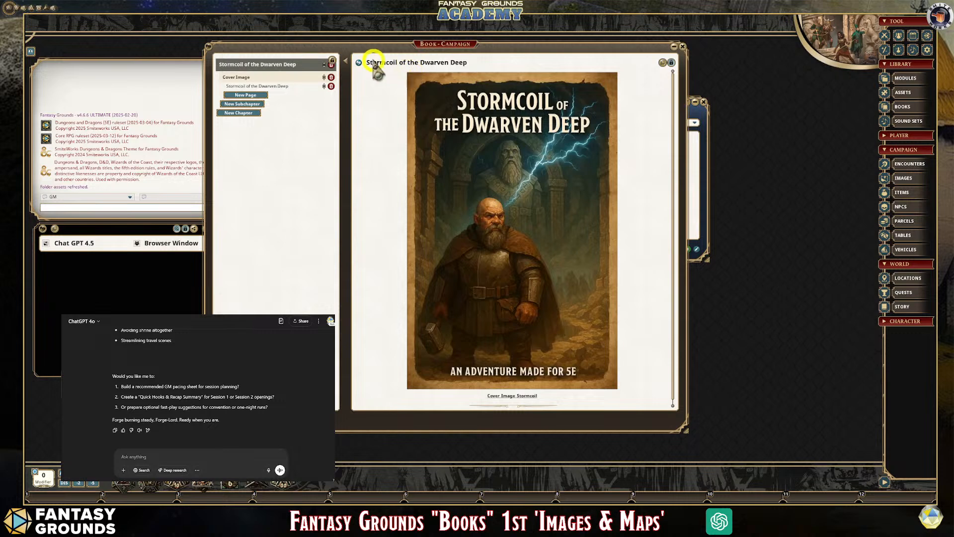
Step: Open the cover page in a separate window, look through it and return to the book
{"action": "left_click", "coordinate": [359, 62]}
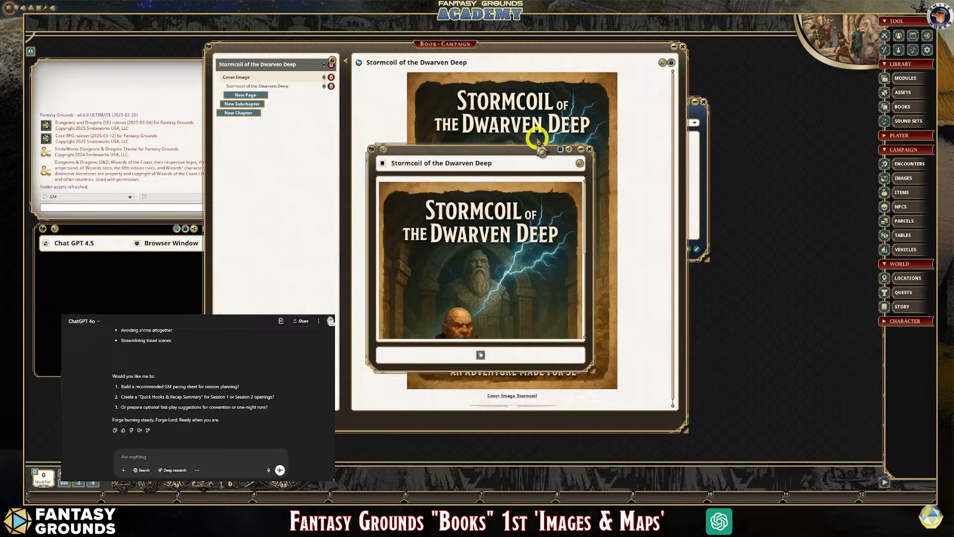
{"action": "scroll", "coordinate": [492, 240], "scroll_direction": "down", "scroll_amount": 5}
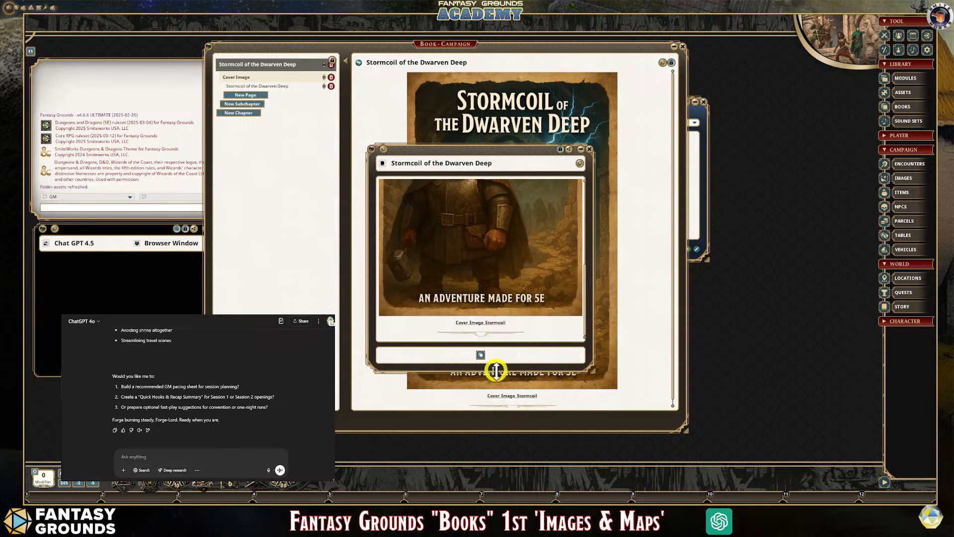
{"action": "left_click", "coordinate": [481, 356]}
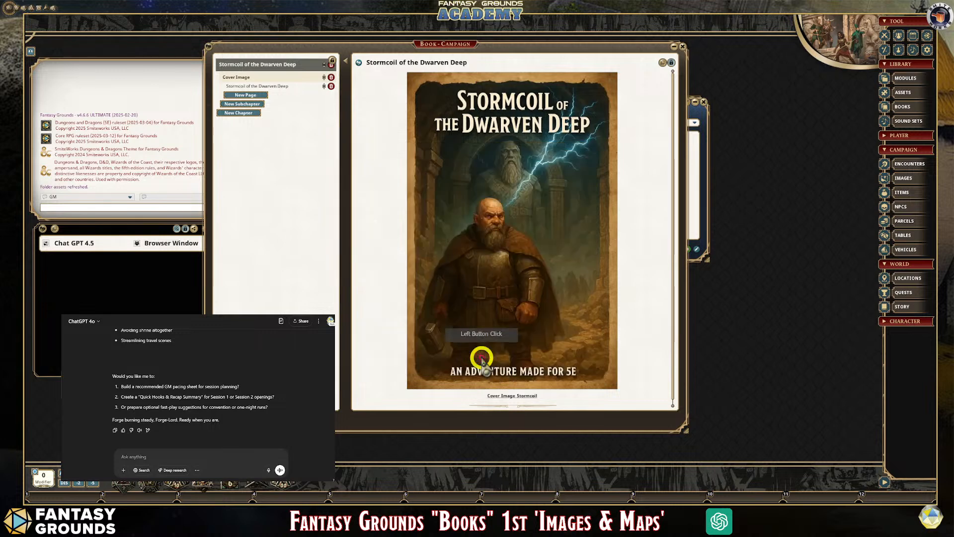
Step: Move the Images window out from behind the book and add a new page under the Cover Image subchapter
{"action": "left_click", "coordinate": [696, 154]}
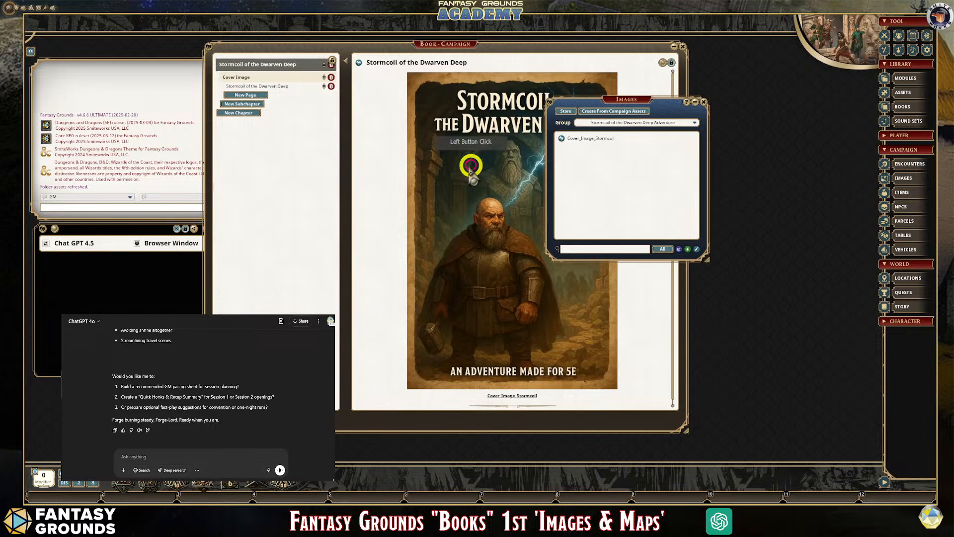
{"action": "left_click_drag", "start_coordinate": [639, 100], "coordinate": [763, 69]}
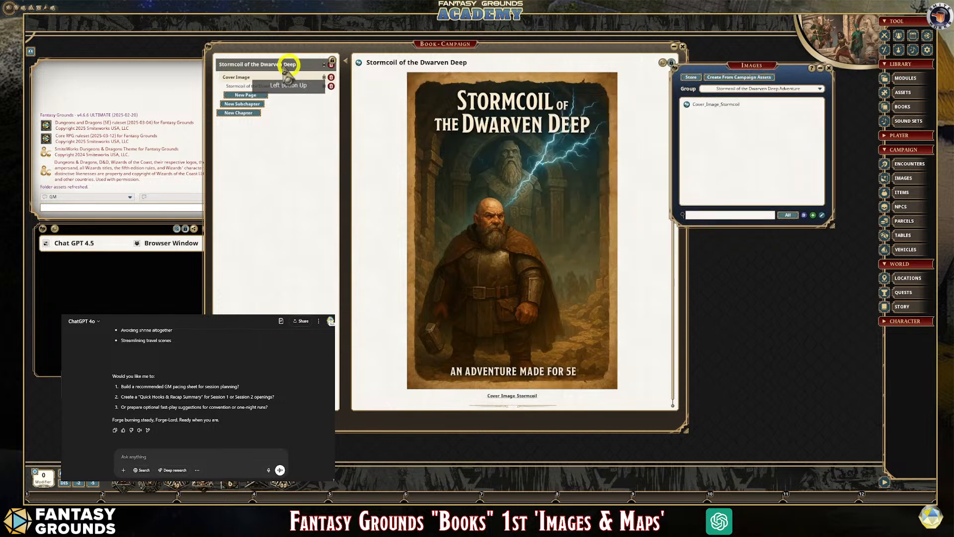
{"action": "left_click", "coordinate": [245, 95]}
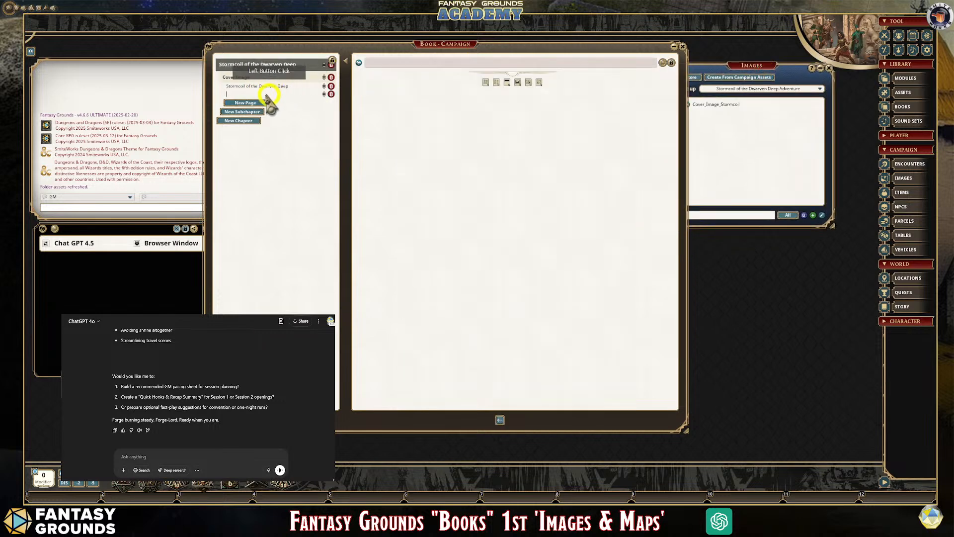
{"action": "left_click", "coordinate": [394, 64]}
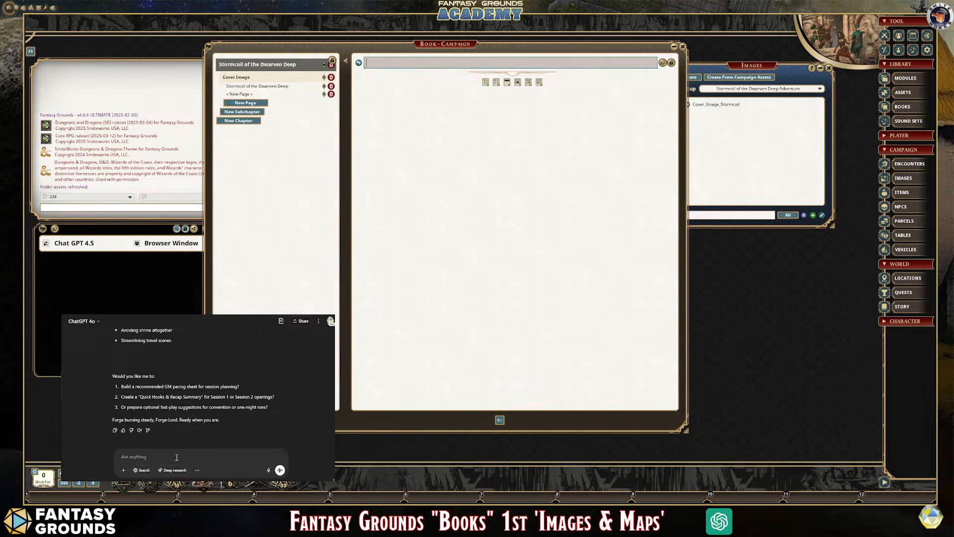
Step: Switch to ChatGPT and draft the request "Please rewrite the entire setup, intro, and such for the first part."
{"action": "type", "text": "PLease rewrite the en"}
{"action": "type", "text": "nd such for the first part."}
{"action": "left_click", "coordinate": [126, 456]}
{"action": "key", "text": "BackSpace"}
{"action": "type", "text": "l"}
{"action": "key", "text": "BackSpace"}
{"action": "type", "text": "l"}
Step: Expand the request to "review, rewrite, and organize" the first part "of the adventure in plain text only" and send it
{"action": "left_click", "coordinate": [134, 457]}
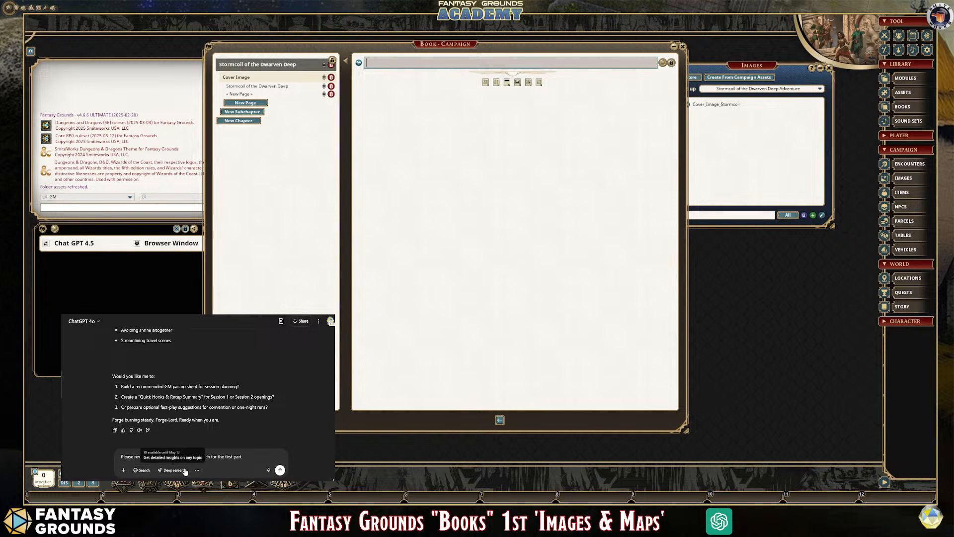
{"action": "type", "text": "review,"}
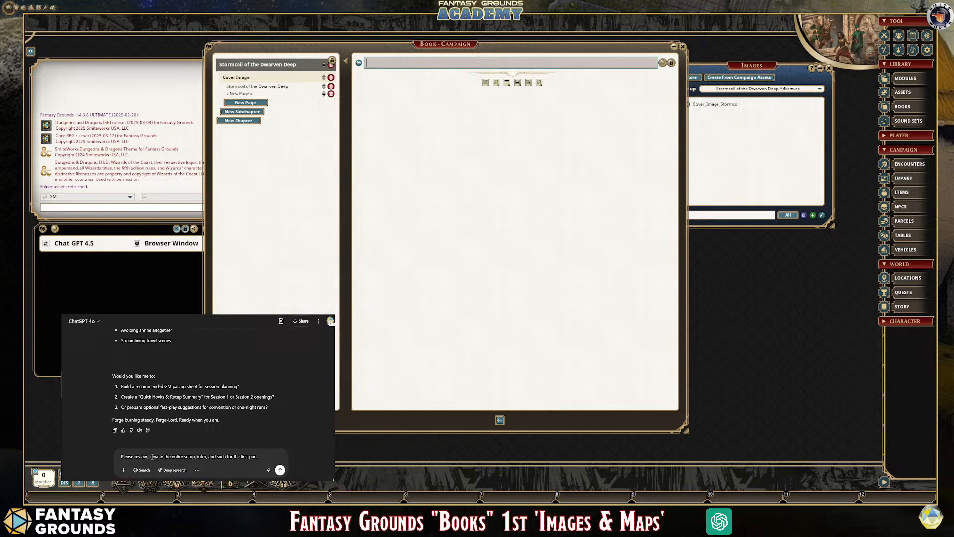
{"action": "key", "text": "BackSpace"}
{"action": "type", "text": ", and organize"}
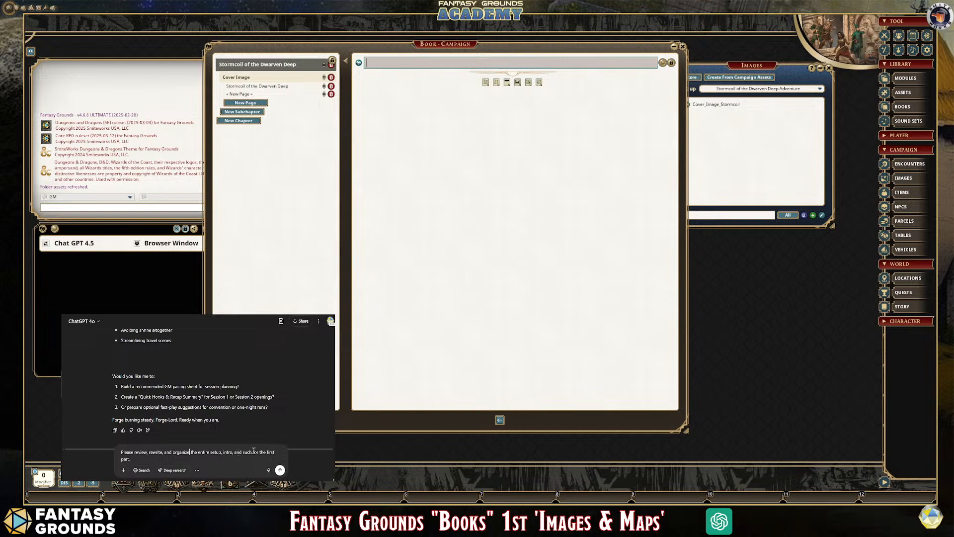
{"action": "left_click", "coordinate": [142, 459]}
{"action": "type", "text": "of the adventure in plain text only"}
{"action": "left_click", "coordinate": [280, 470]}
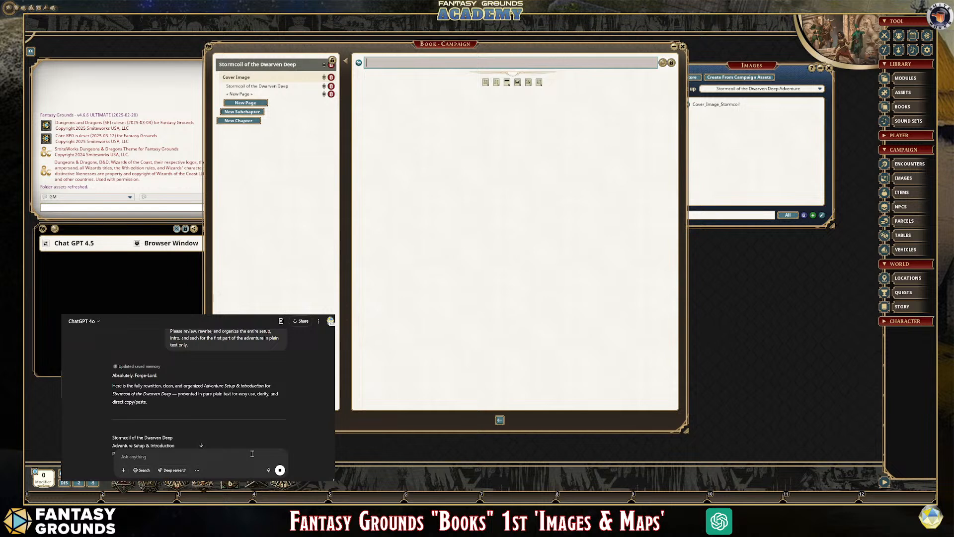
Step: Read the opening of ChatGPT's Adventure Setup & Introduction reply and check it against the book's cover page
{"action": "scroll", "coordinate": [255, 419], "scroll_direction": "down", "scroll_amount": 3}
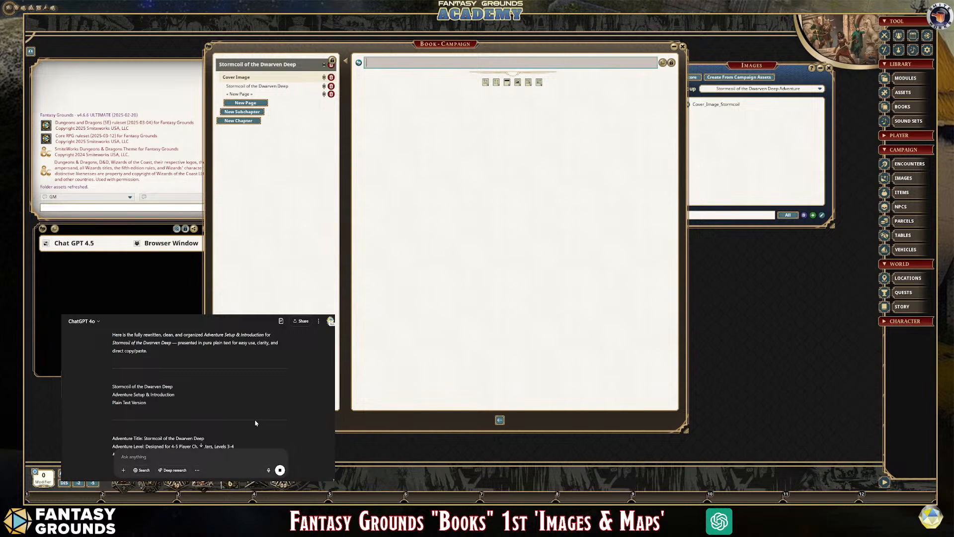
{"action": "scroll", "coordinate": [255, 419], "scroll_direction": "down", "scroll_amount": 2}
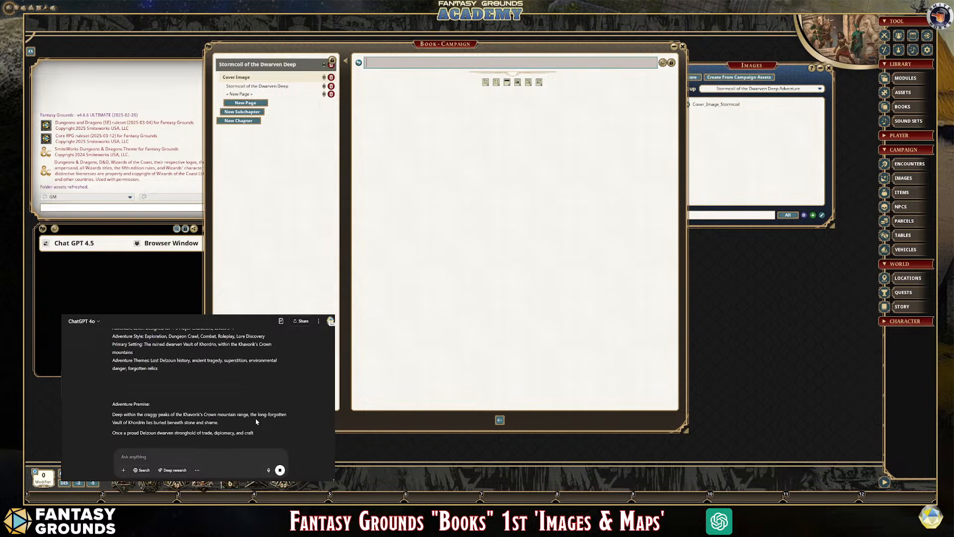
{"action": "scroll", "coordinate": [256, 421], "scroll_direction": "up", "scroll_amount": 2}
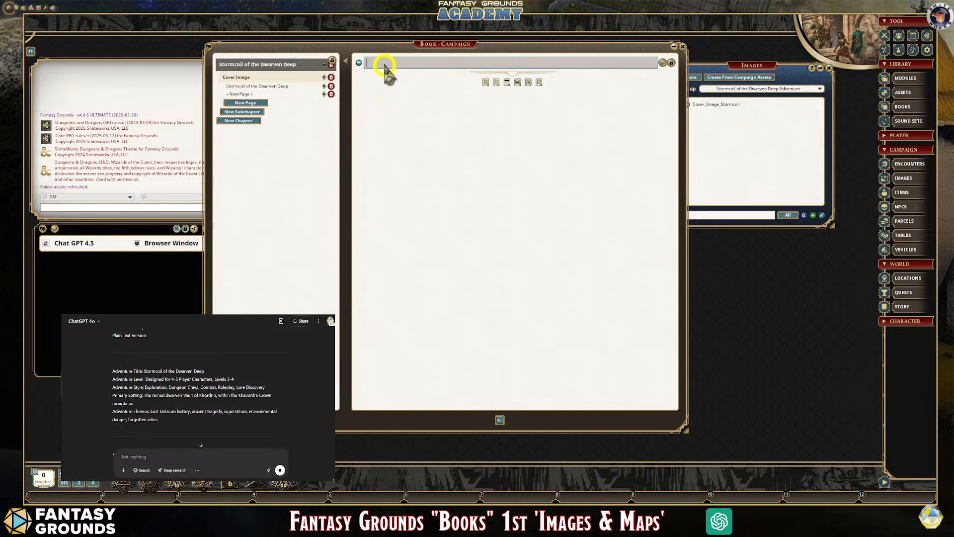
{"action": "left_click", "coordinate": [385, 65]}
{"action": "scroll", "coordinate": [201, 388], "scroll_direction": "up", "scroll_amount": 3}
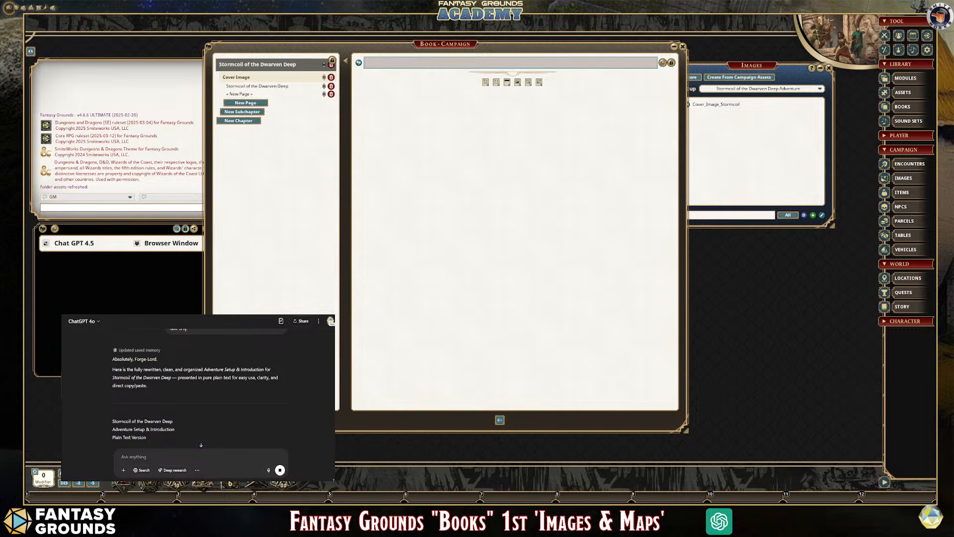
{"action": "scroll", "coordinate": [199, 387], "scroll_direction": "down", "scroll_amount": 1}
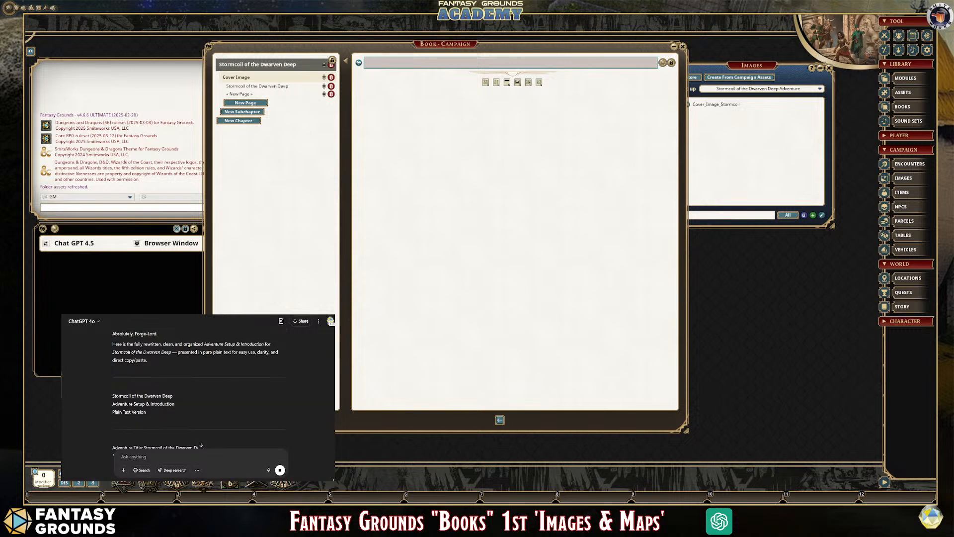
{"action": "left_click", "coordinate": [257, 86]}
{"action": "left_click", "coordinate": [258, 86]}
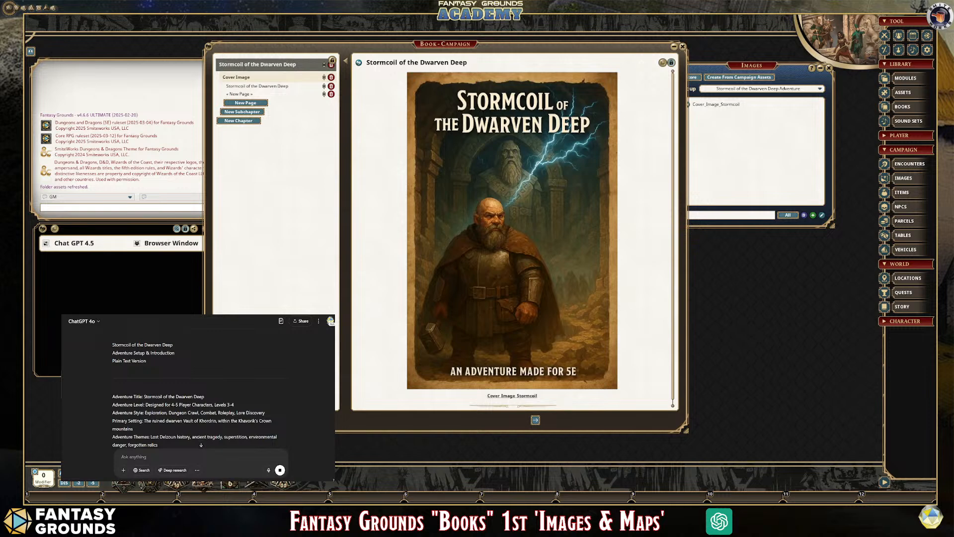
{"action": "left_click_drag", "start_coordinate": [204, 396], "coordinate": [113, 401]}
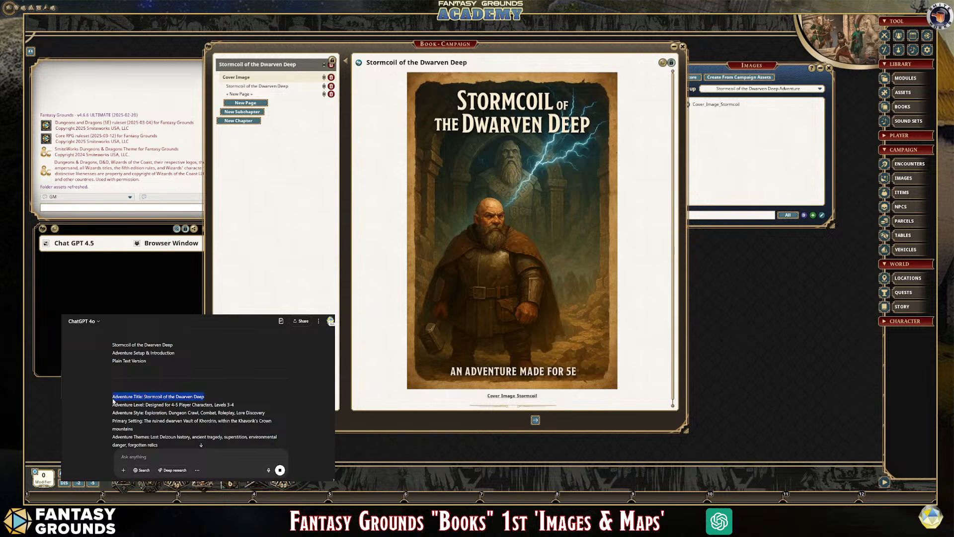
{"action": "left_click", "coordinate": [254, 394]}
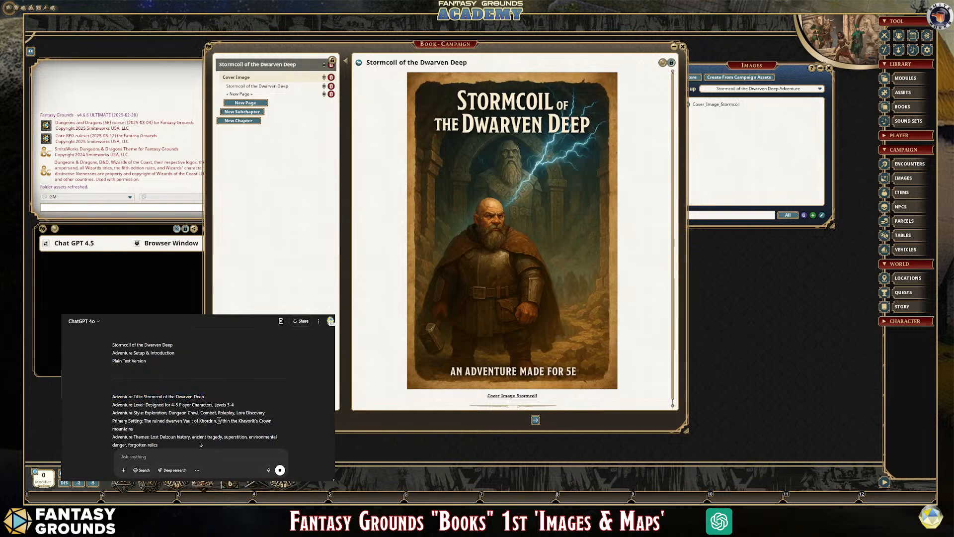
{"action": "scroll", "coordinate": [219, 420], "scroll_direction": "down", "scroll_amount": 1}
{"action": "scroll", "coordinate": [220, 420], "scroll_direction": "up", "scroll_amount": 1}
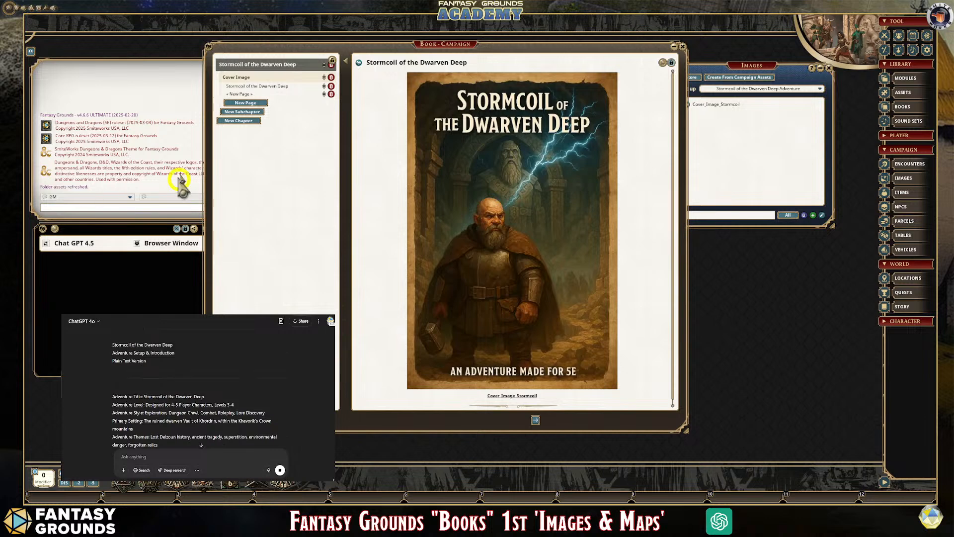
Step: Title the new book page "Info Page" and add an empty text block to it
{"action": "left_click", "coordinate": [246, 103]}
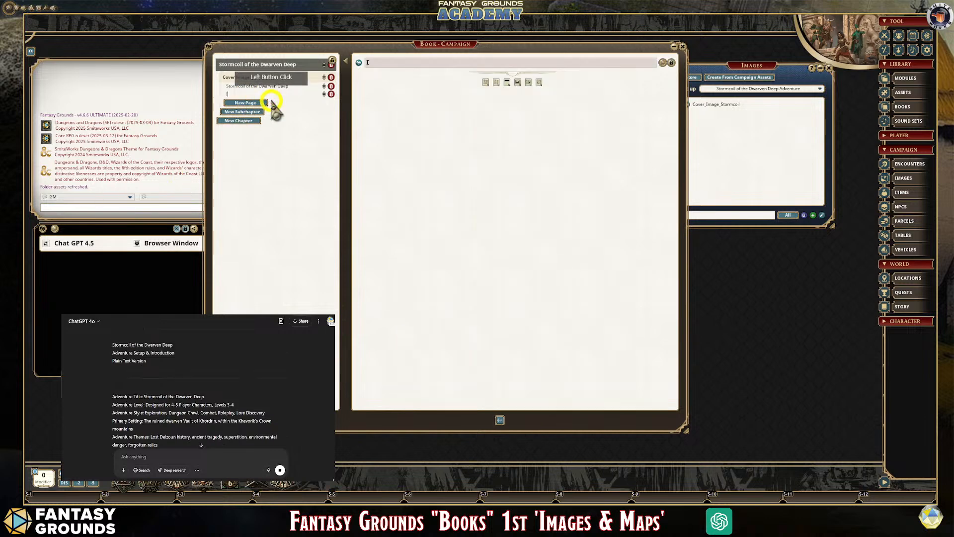
{"action": "type", "text": "Info"}
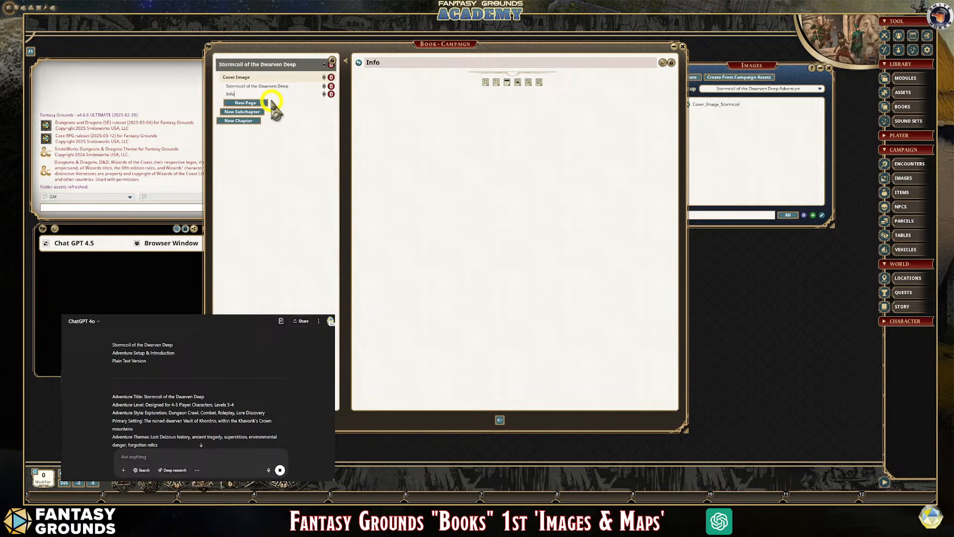
{"action": "type", "text": " Page"}
{"action": "left_click", "coordinate": [507, 83]}
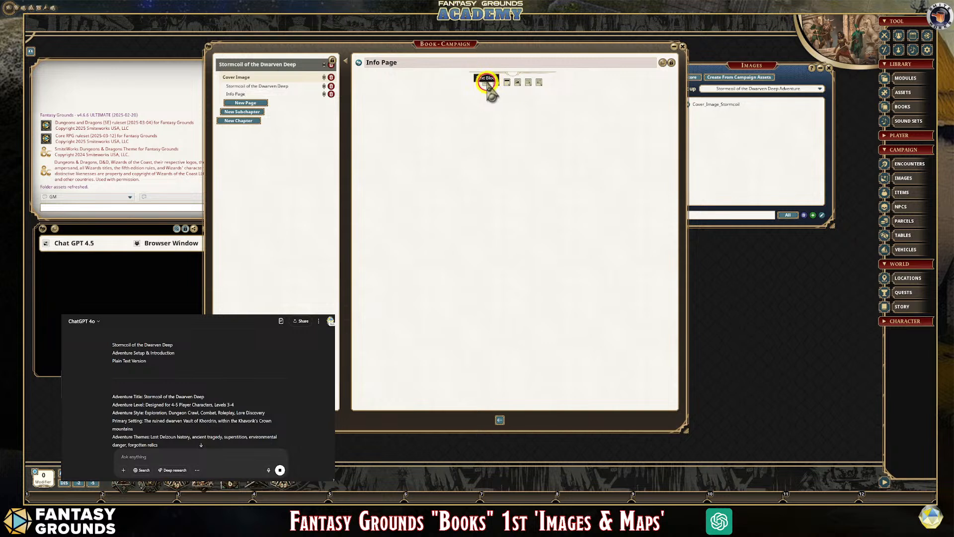
{"action": "left_click", "coordinate": [487, 82]}
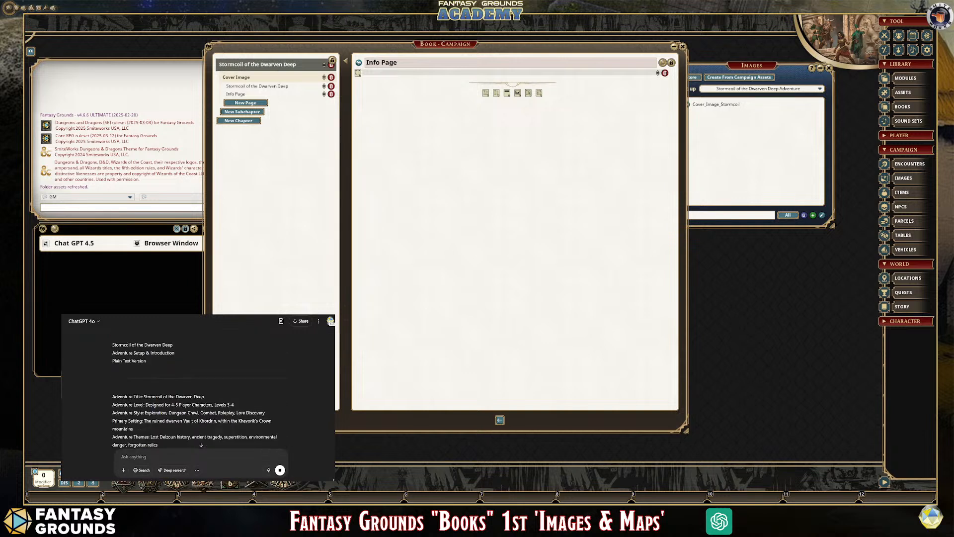
Step: Copy ChatGPT's text from the Adventure Title through the Adventure Premise into the Info Page's text block and strip the extra blank lines
{"action": "left_click_drag", "start_coordinate": [112, 396], "coordinate": [233, 367]}
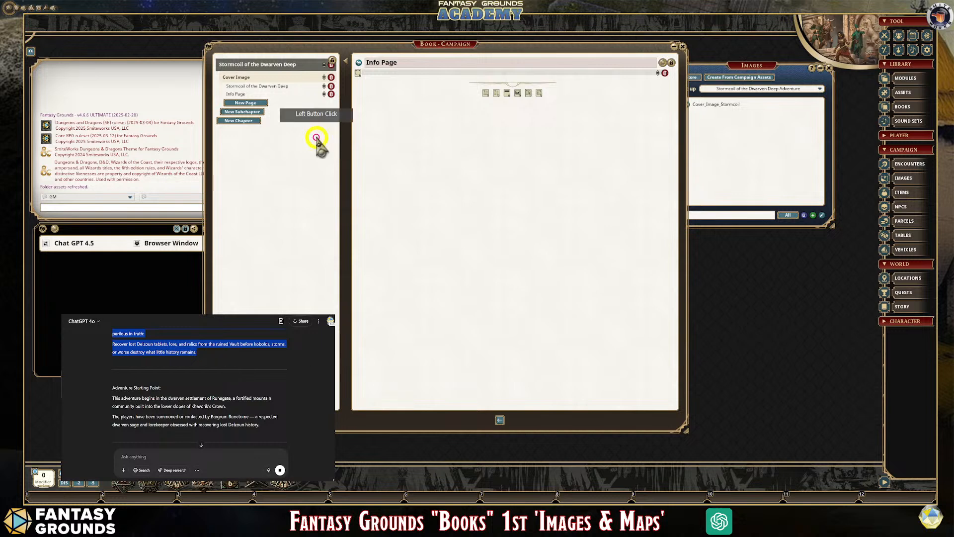
{"action": "left_click", "coordinate": [429, 129]}
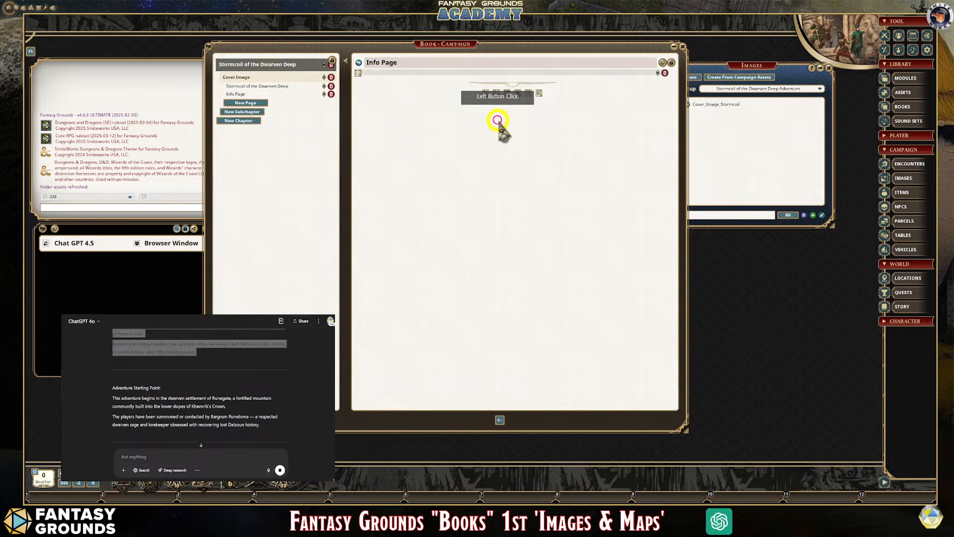
{"action": "key", "text": "ctrl+v"}
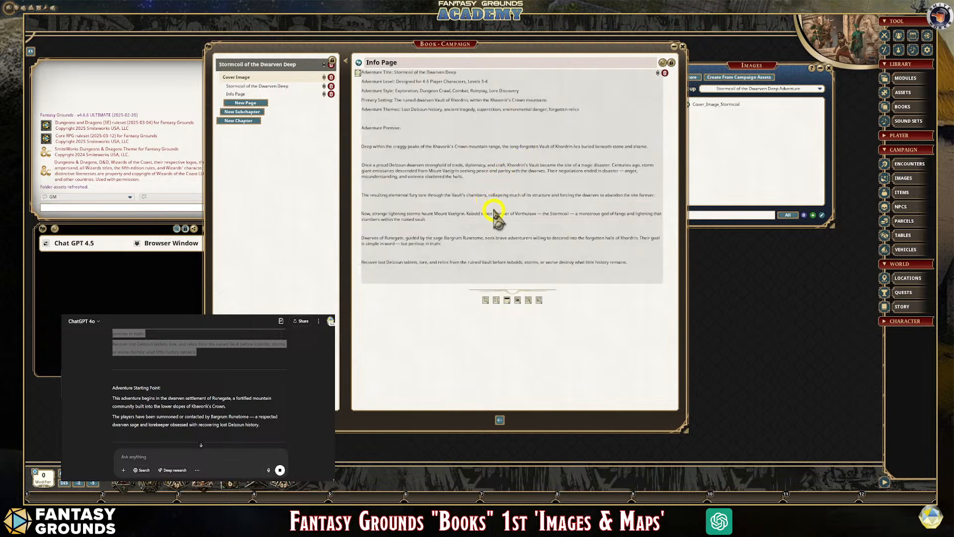
{"action": "right_click", "coordinate": [421, 134]}
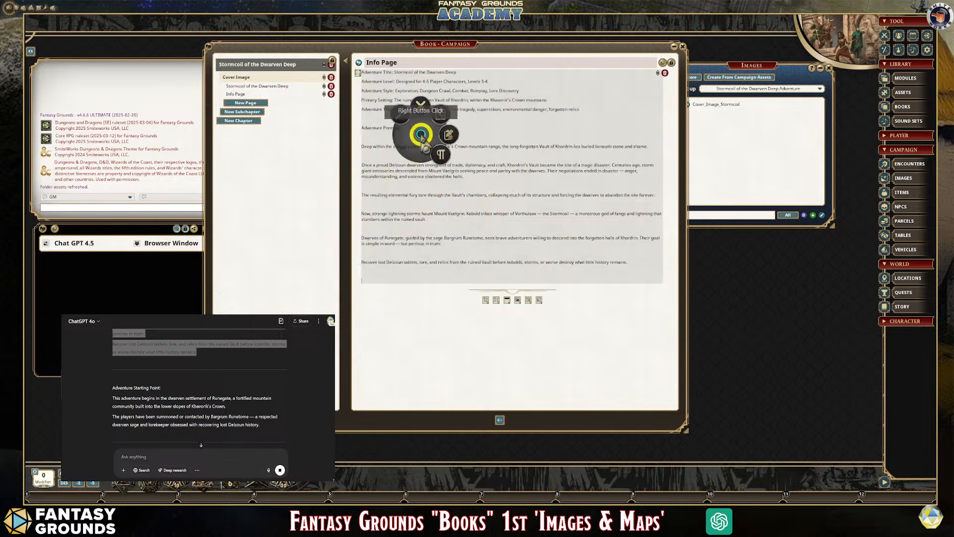
{"action": "left_click", "coordinate": [403, 114]}
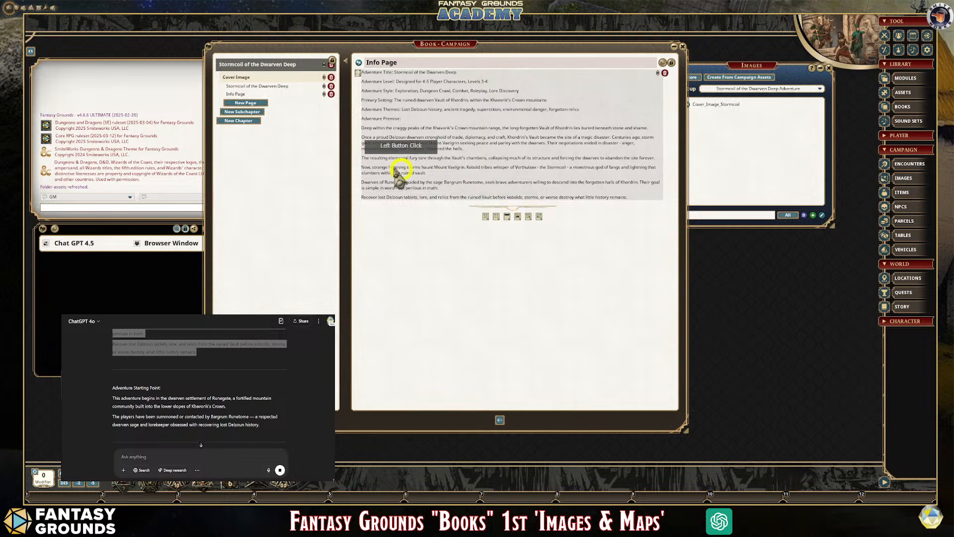
Step: Format the "Adventure Title: Stormcoil of the Dwarven Deep" line on the Info Page as a heading
{"action": "left_click_drag", "start_coordinate": [456, 73], "coordinate": [364, 79]}
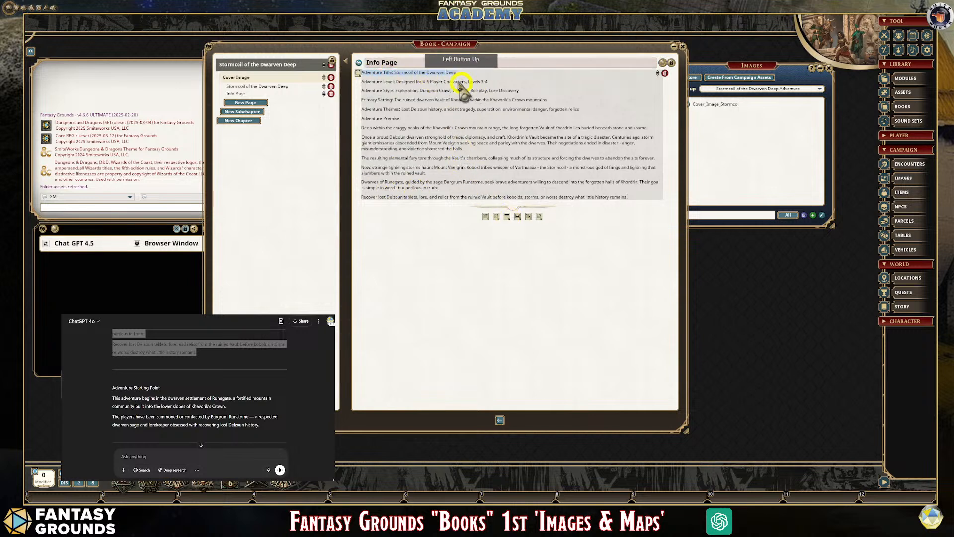
{"action": "left_click", "coordinate": [393, 73]}
{"action": "left_click_drag", "start_coordinate": [392, 74], "coordinate": [361, 74]}
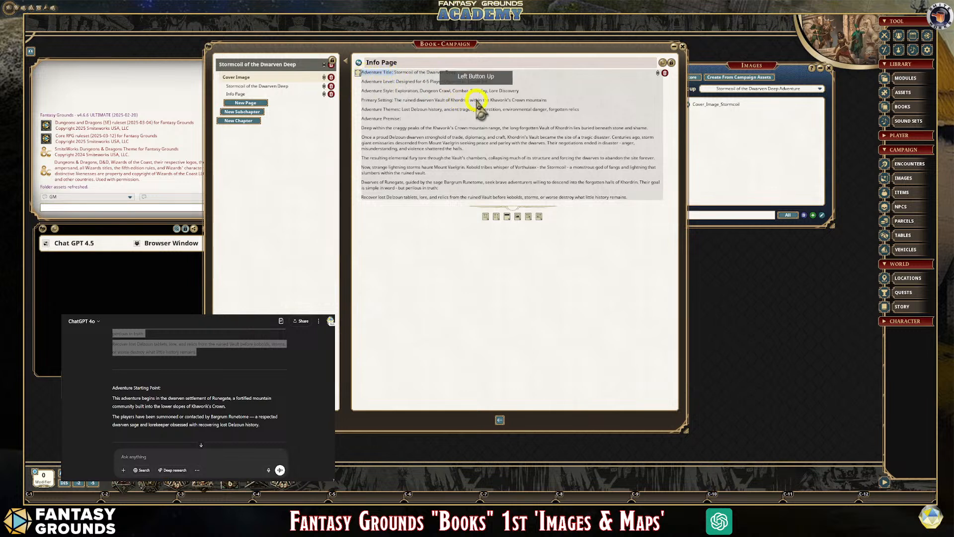
{"action": "key", "text": "ctrl+1"}
{"action": "left_click_drag", "start_coordinate": [513, 74], "coordinate": [386, 73]}
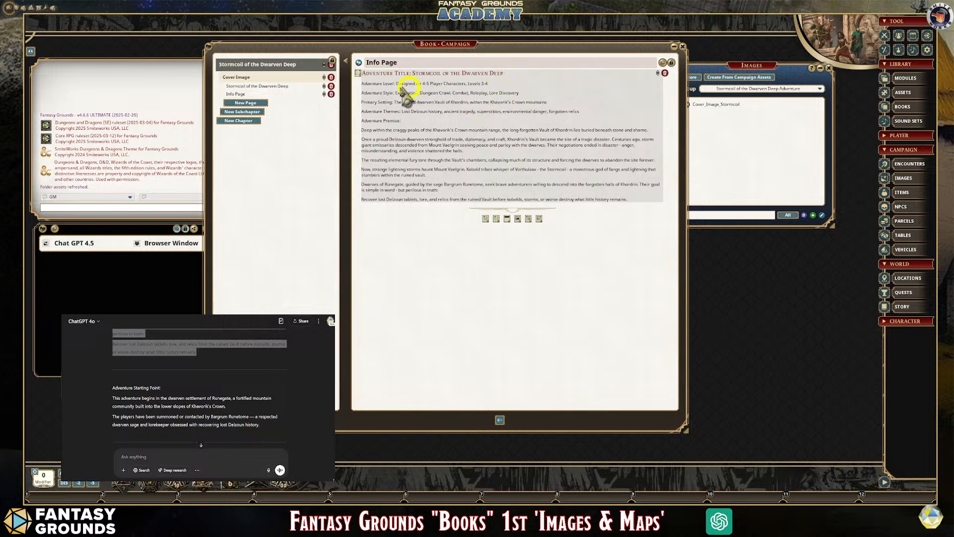
Step: Make the labels Adventure Level, Adventure Style, Primary Setting and Adventure Themes bold on the Info Page
{"action": "left_click_drag", "start_coordinate": [395, 83], "coordinate": [361, 84]}
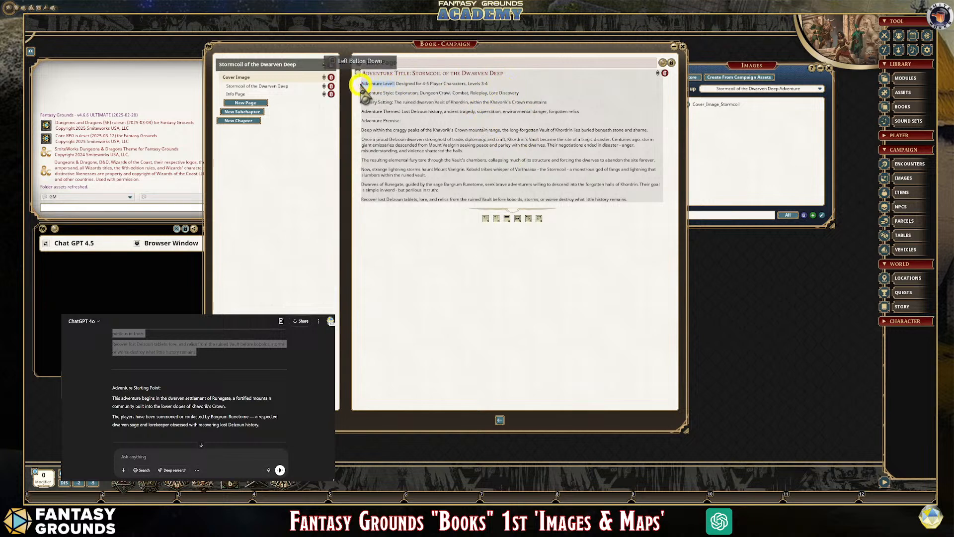
{"action": "key", "text": "ctrl+b"}
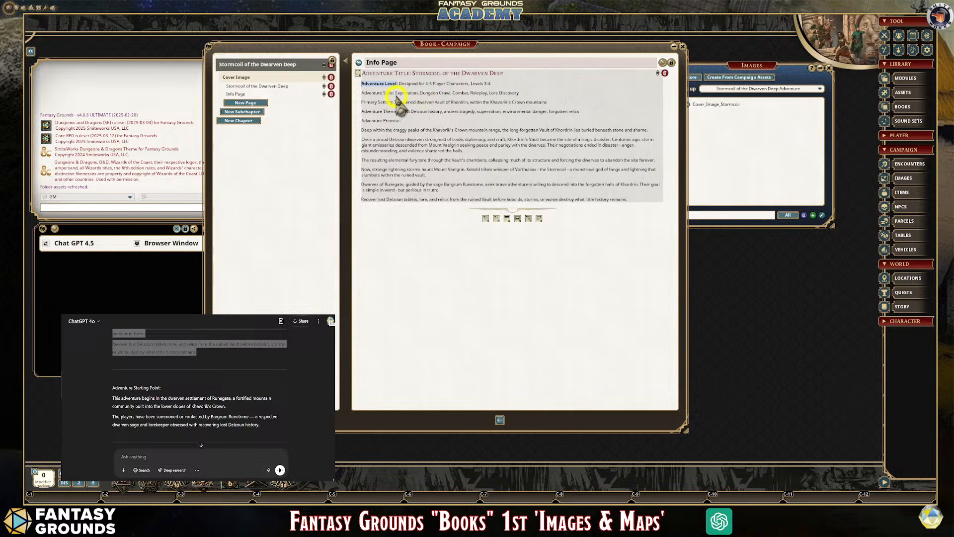
{"action": "left_click_drag", "start_coordinate": [390, 94], "coordinate": [362, 93]}
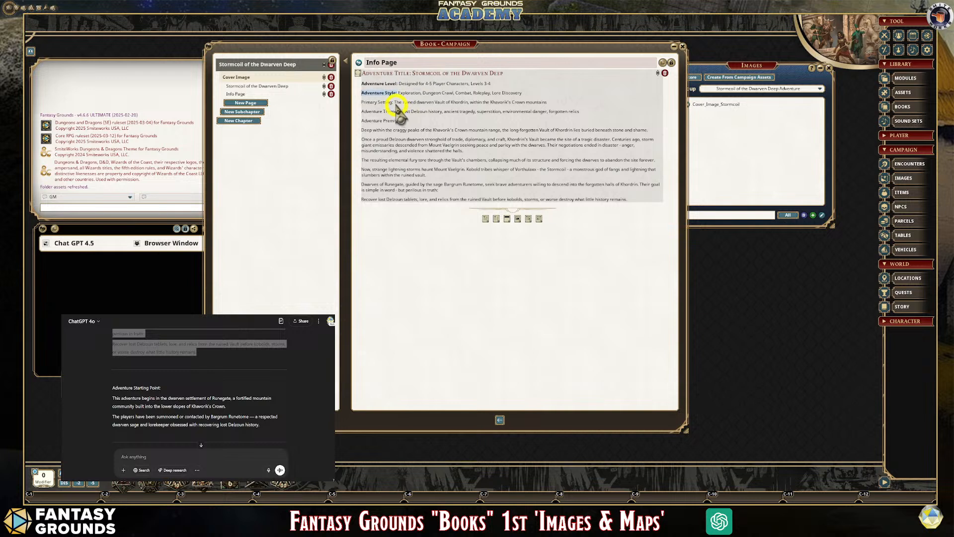
{"action": "left_click_drag", "start_coordinate": [394, 103], "coordinate": [359, 113]}
{"action": "key", "text": "ctrl+b"}
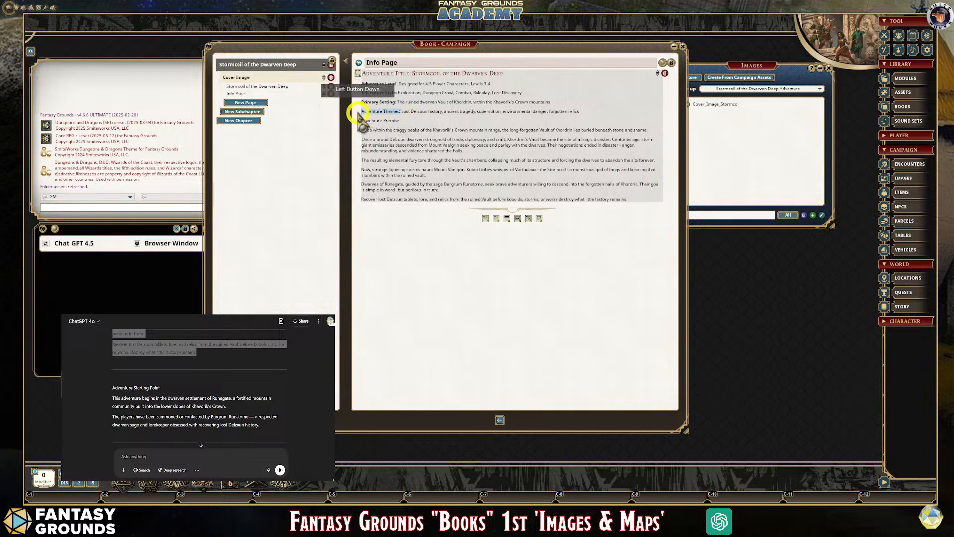
{"action": "key", "text": "ctrl+b"}
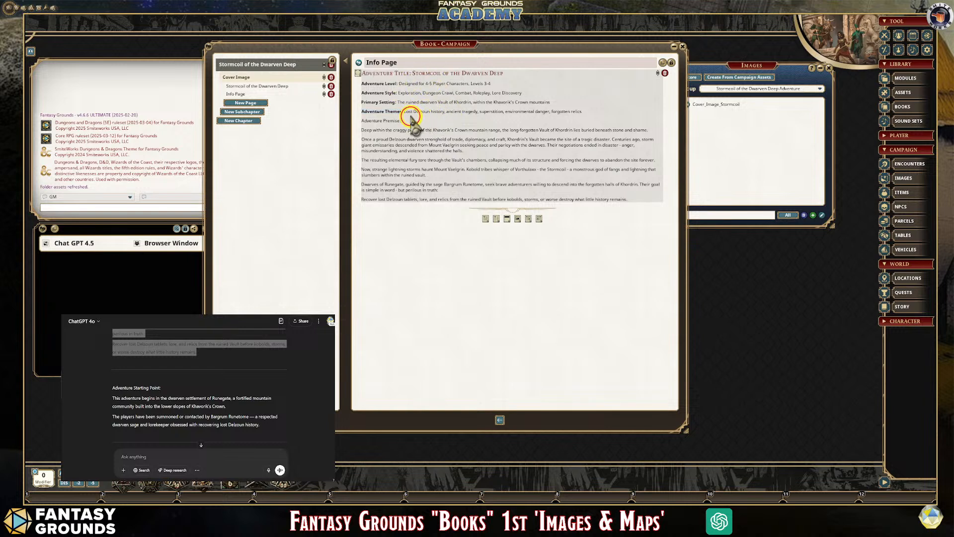
{"action": "left_click", "coordinate": [499, 120]}
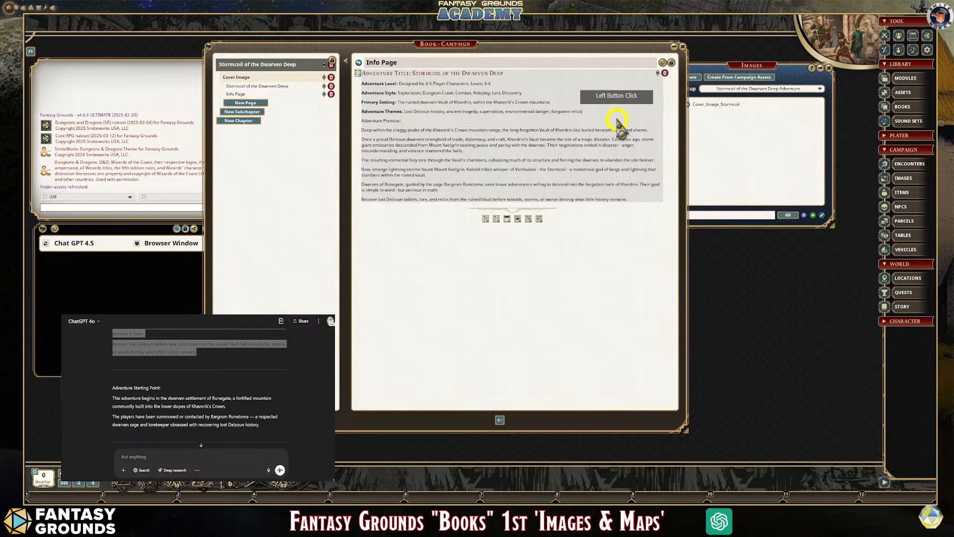
Step: Insert a blank line above "Adventure Premise:" on the Info Page and format that label as a heading
{"action": "key", "text": "Return"}
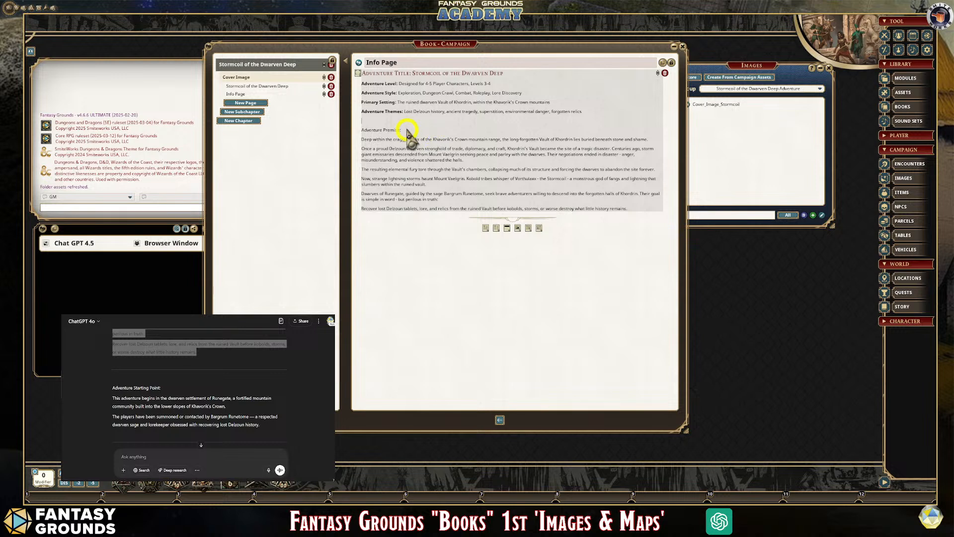
{"action": "left_click_drag", "start_coordinate": [407, 130], "coordinate": [352, 130]}
{"action": "key", "text": "ctrl+2"}
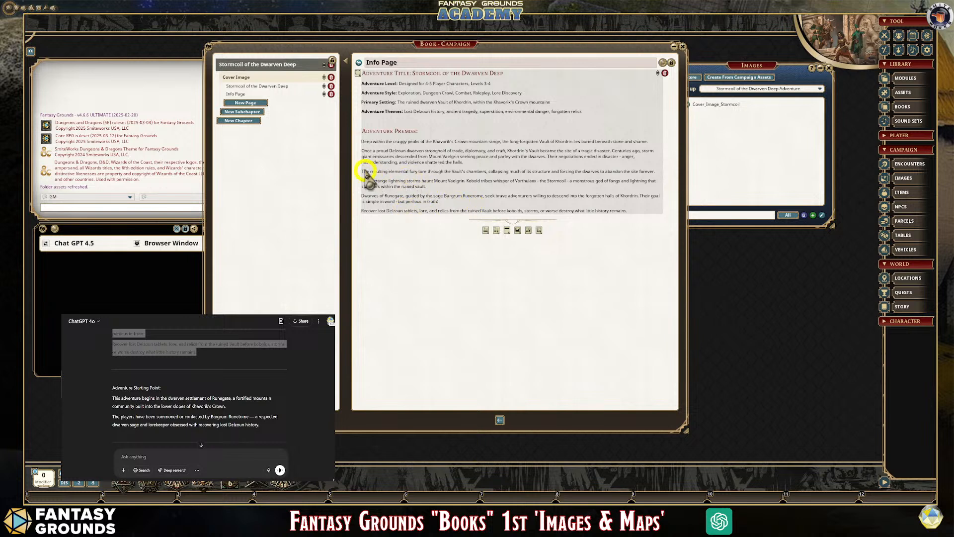
{"action": "left_click", "coordinate": [434, 133]}
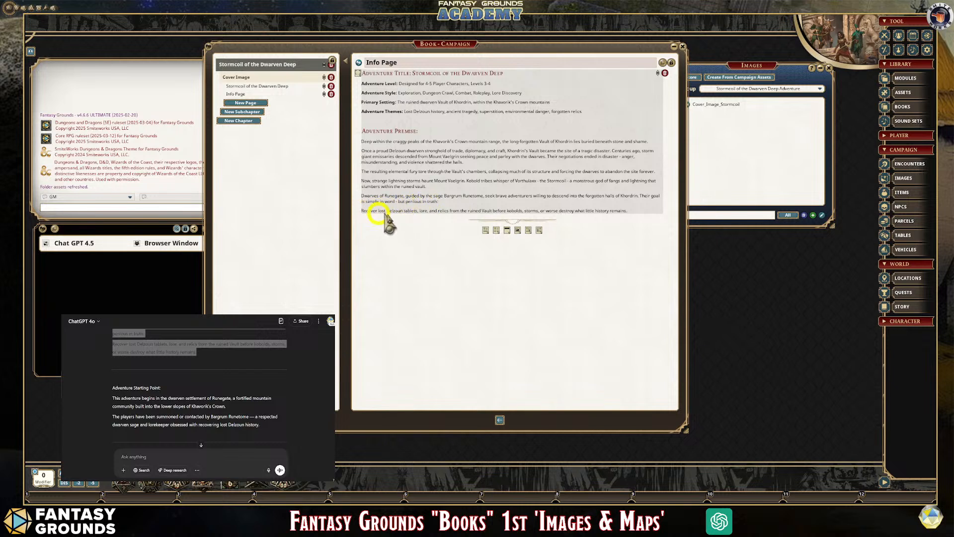
Step: Format the Info Page's last line, "Recover lost Delzoun tablets, lore, and relics...", as a chat frame
{"action": "left_click_drag", "start_coordinate": [629, 210], "coordinate": [359, 211]}
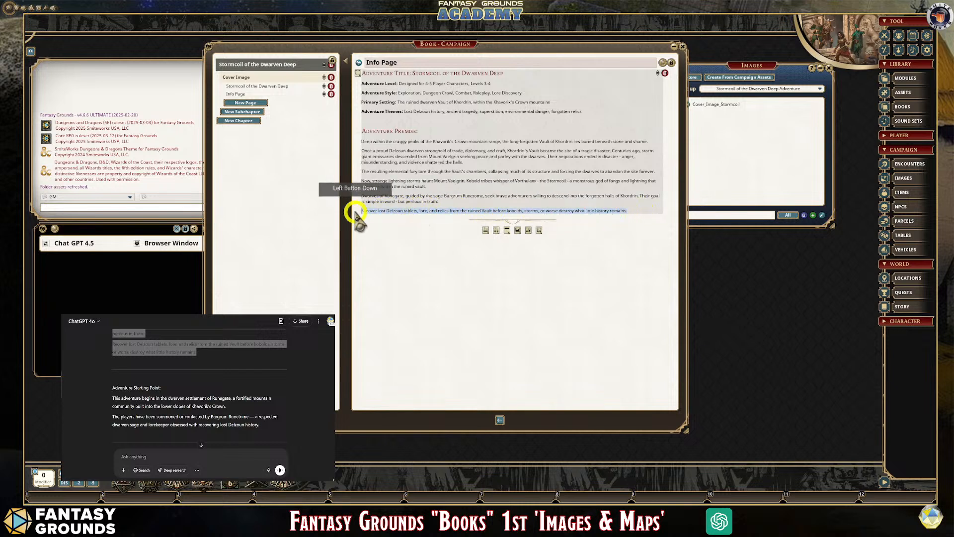
{"action": "left_click", "coordinate": [409, 212]}
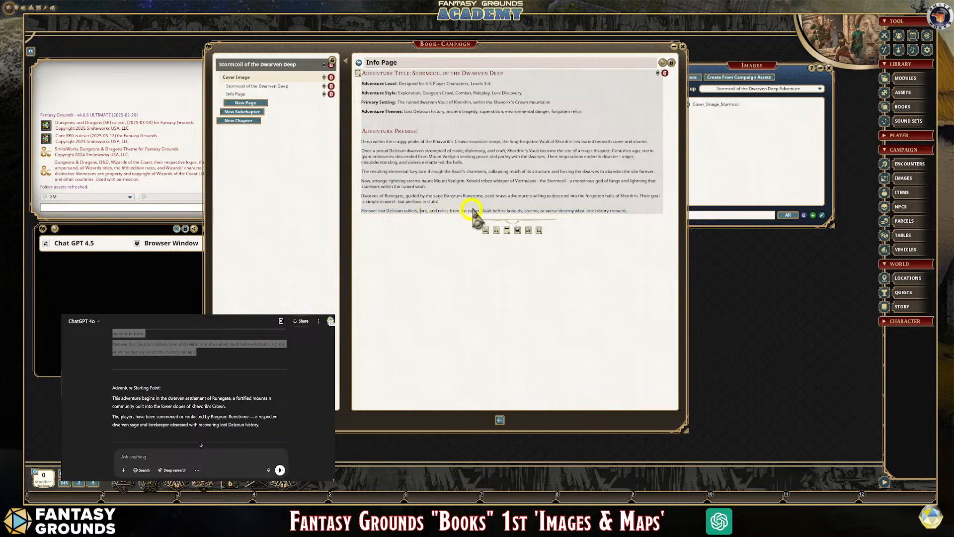
{"action": "left_click", "coordinate": [592, 233]}
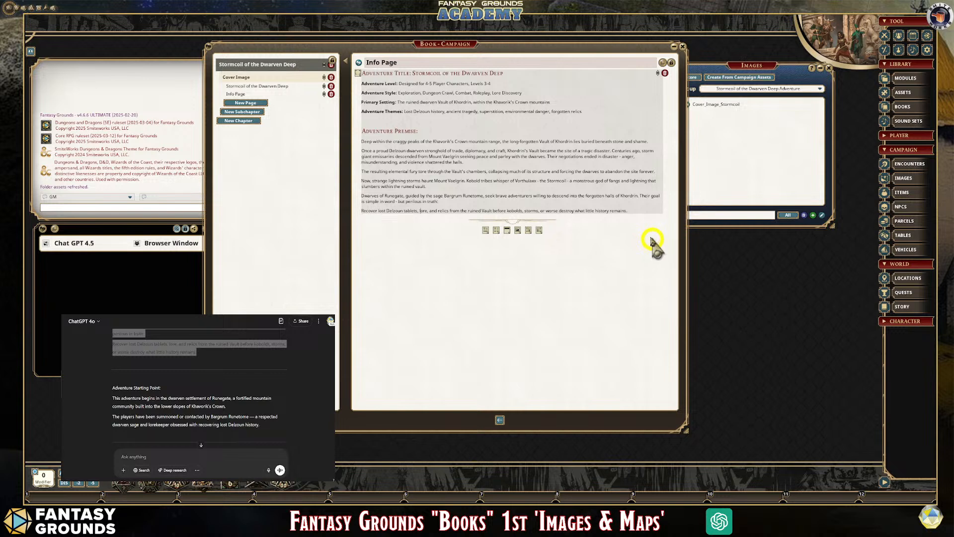
{"action": "left_click", "coordinate": [634, 212]}
{"action": "left_click_drag", "start_coordinate": [633, 212], "coordinate": [360, 214]}
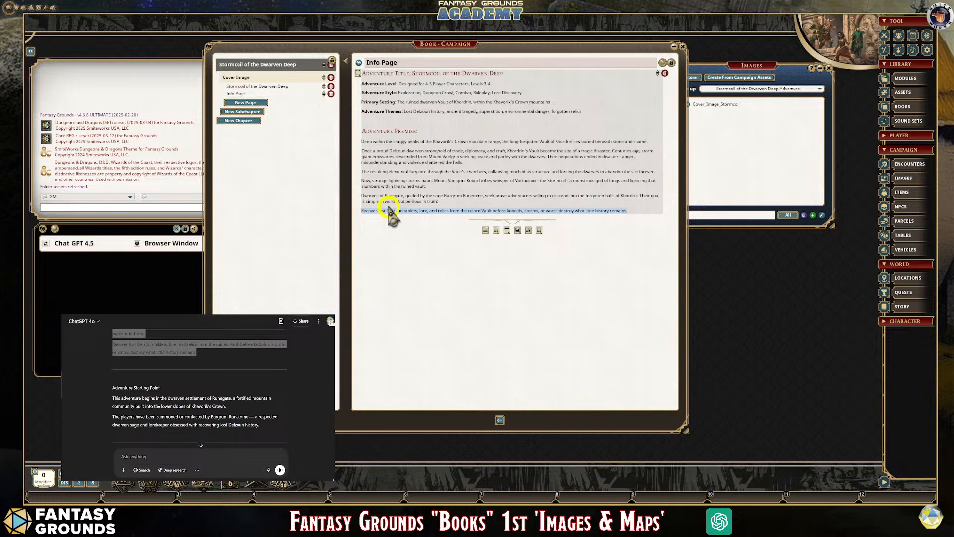
{"action": "key", "text": "ctrl+5"}
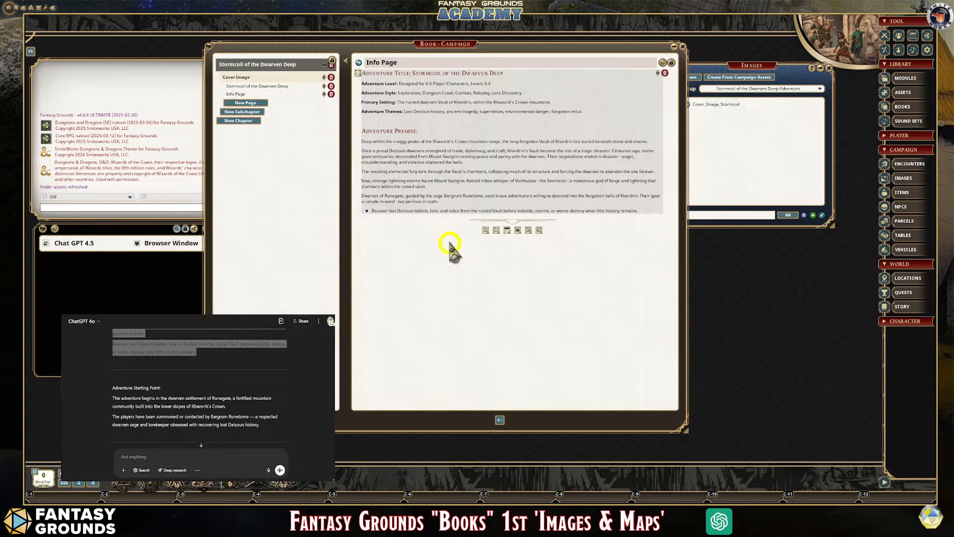
{"action": "key", "text": "ctrl+3"}
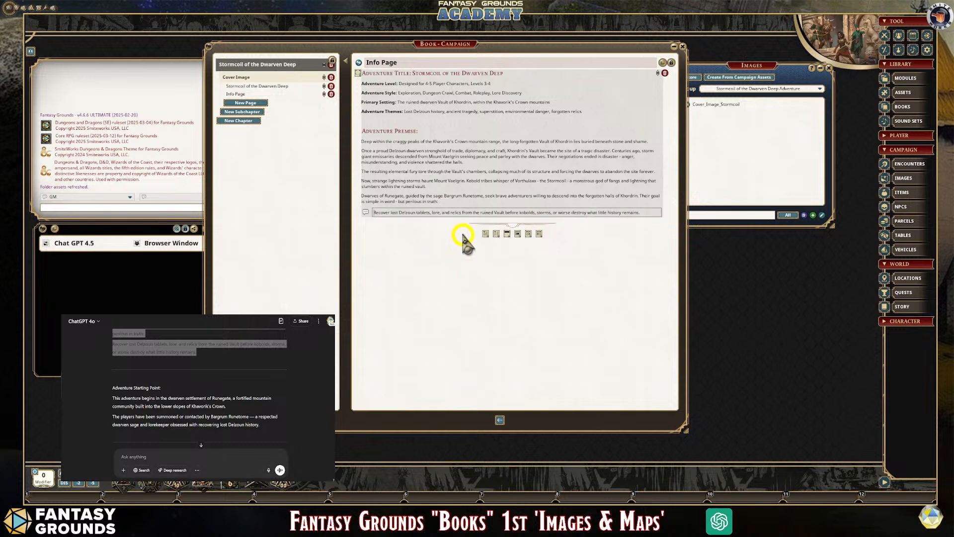
{"action": "left_click", "coordinate": [417, 233]}
Step: Add GM as the speaker in front of the "Recover lost Delzoun tablets" line in the chat frame
{"action": "left_click", "coordinate": [374, 211]}
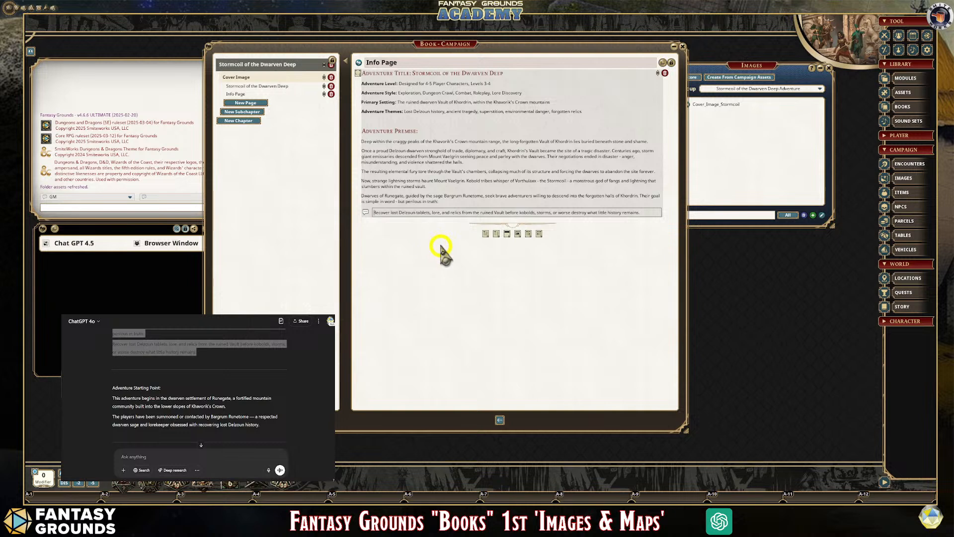
{"action": "key", "text": "alt+Tab"}
{"action": "left_click", "coordinate": [383, 216]}
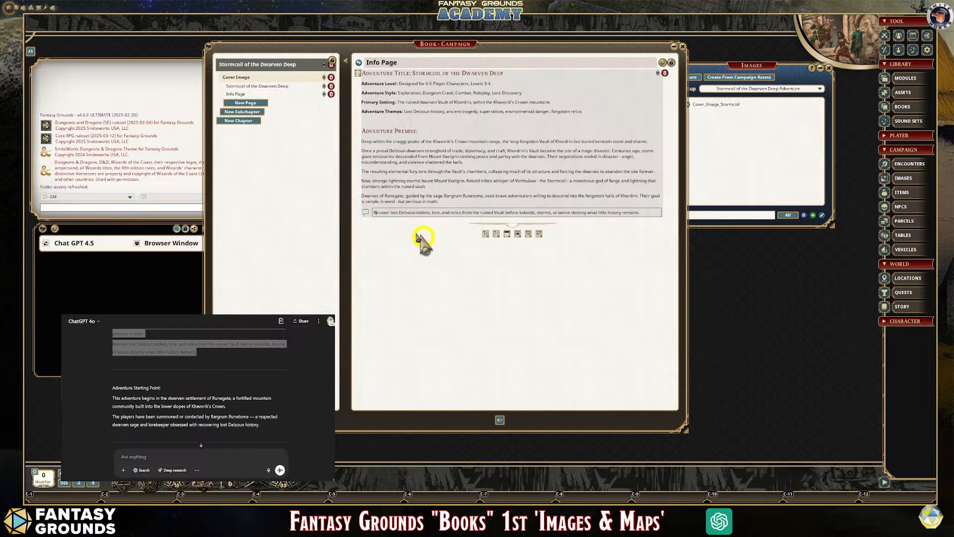
{"action": "left_click", "coordinate": [374, 214]}
{"action": "type", "text": "▪"}
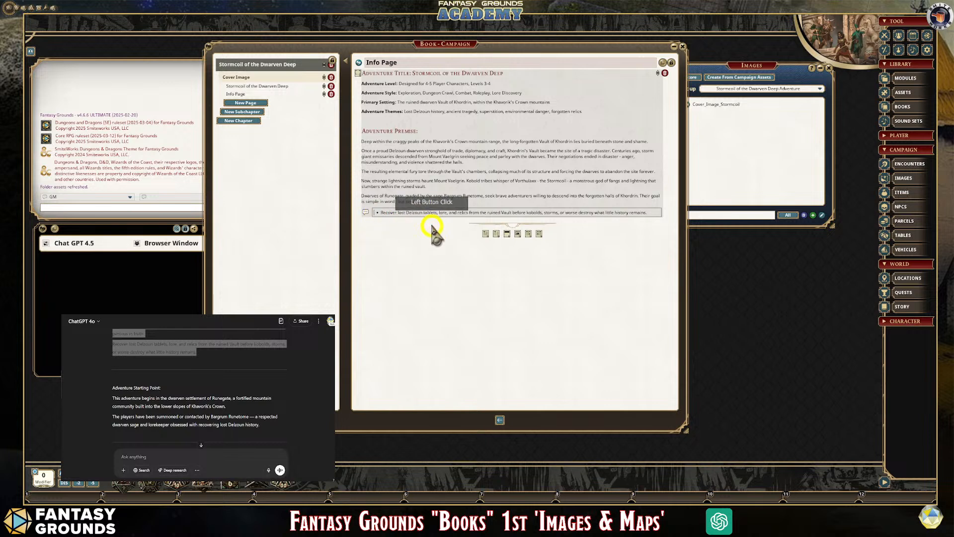
{"action": "type", "text": "Ga "}
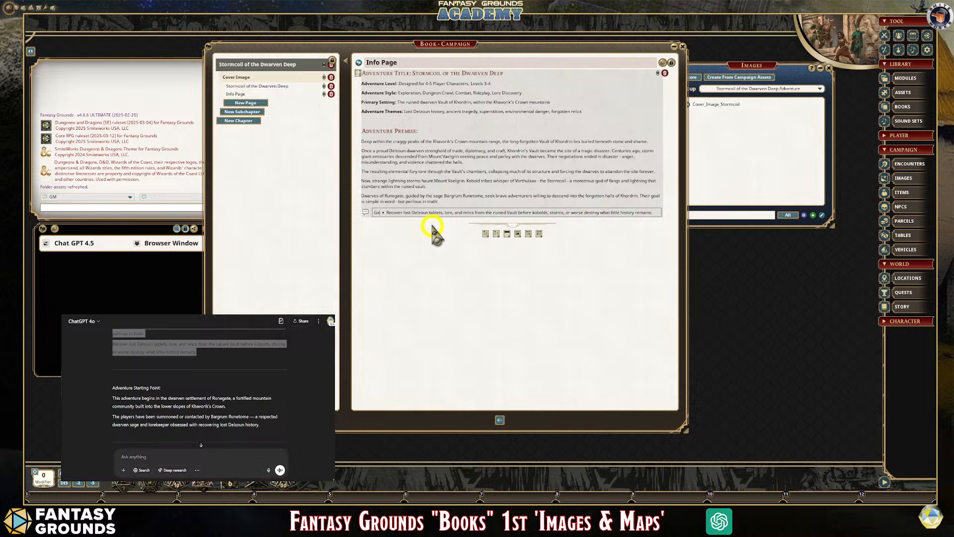
{"action": "type", "text": ":"}
{"action": "left_click", "coordinate": [464, 214]}
{"action": "left_click", "coordinate": [463, 204]}
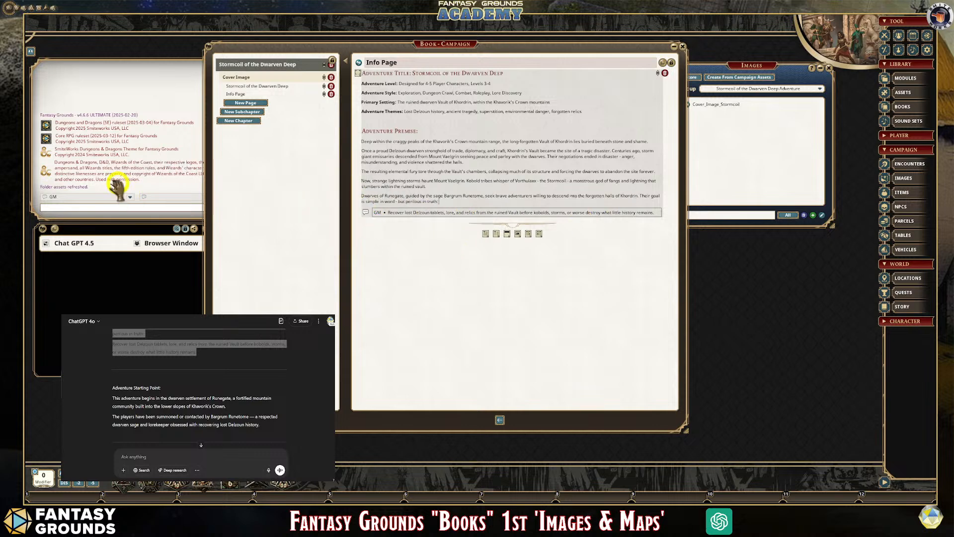
Step: Move the book window clear of the chat window and send the Info Page's chat frame text to chat
{"action": "left_click_drag", "start_coordinate": [265, 51], "coordinate": [308, 42]}
{"action": "left_click_drag", "start_coordinate": [412, 40], "coordinate": [441, 40]}
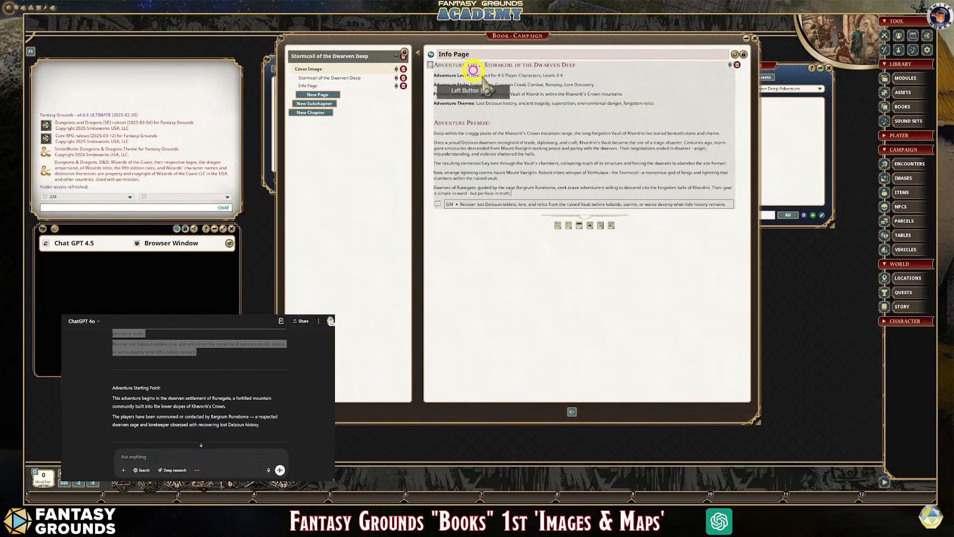
{"action": "left_click", "coordinate": [438, 204]}
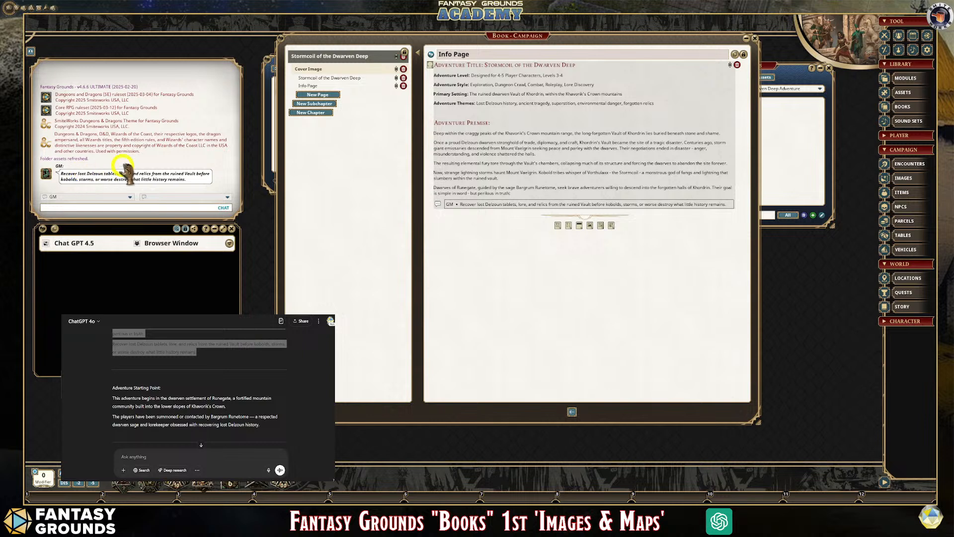
{"action": "left_click", "coordinate": [469, 226]}
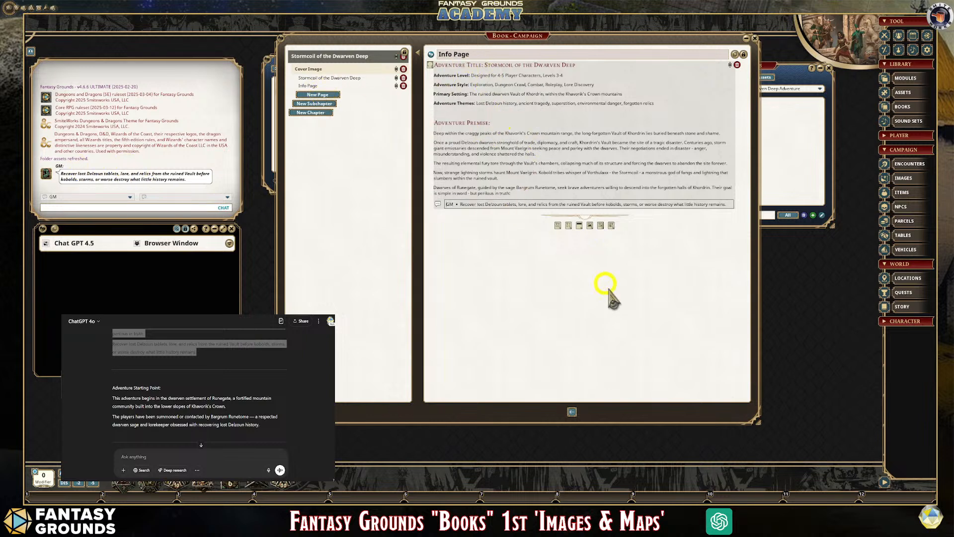
Step: Add a new book page titled "Adventure Starting Point", without the colon, and give it an empty text block
{"action": "left_click", "coordinate": [314, 95]}
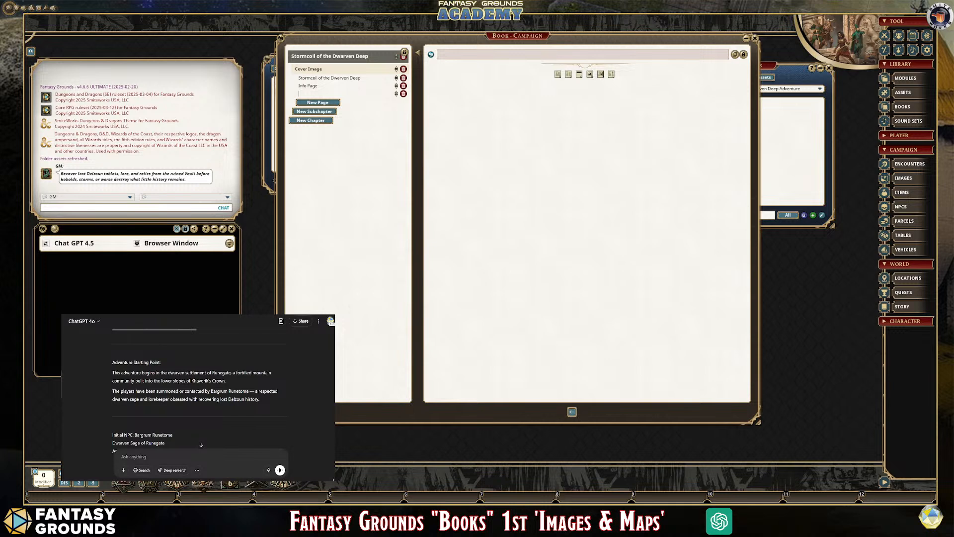
{"action": "left_click_drag", "start_coordinate": [112, 363], "coordinate": [163, 365]}
{"action": "key", "text": "ctrl+c"}
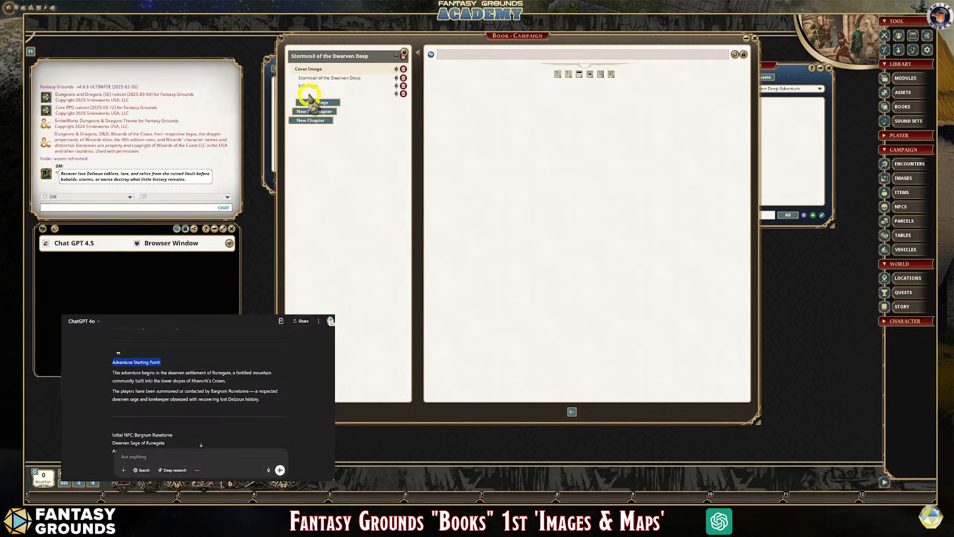
{"action": "left_click", "coordinate": [337, 94]}
{"action": "key", "text": "ctrl+v"}
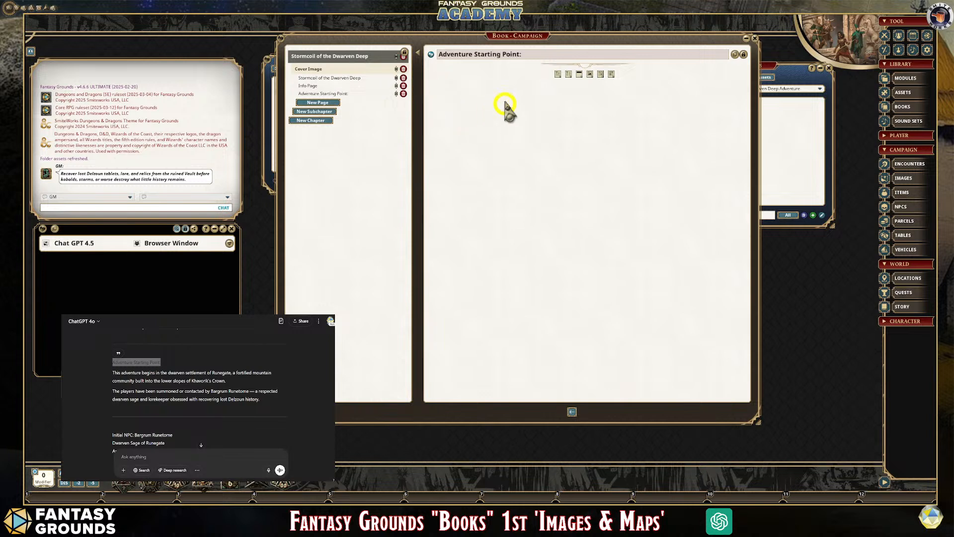
{"action": "left_click", "coordinate": [558, 63]}
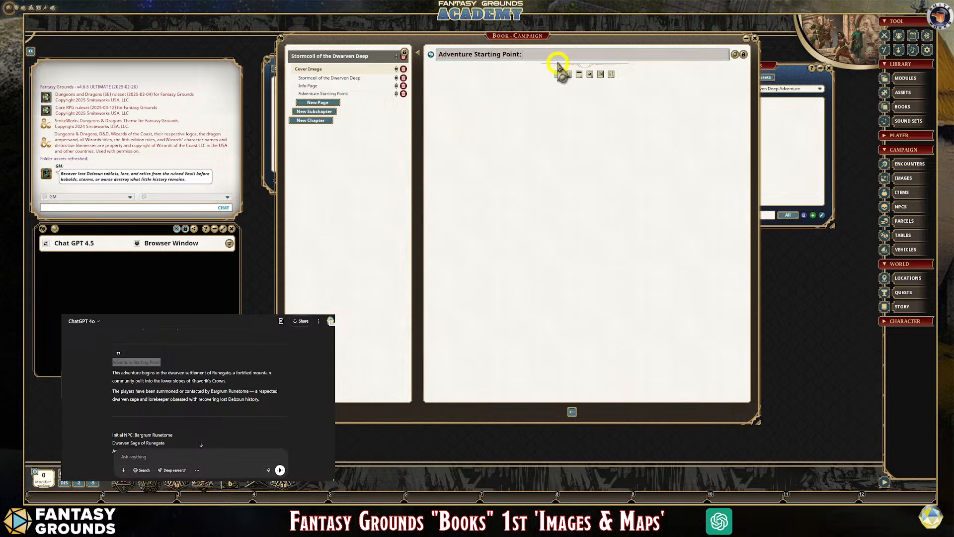
{"action": "left_click", "coordinate": [357, 97]}
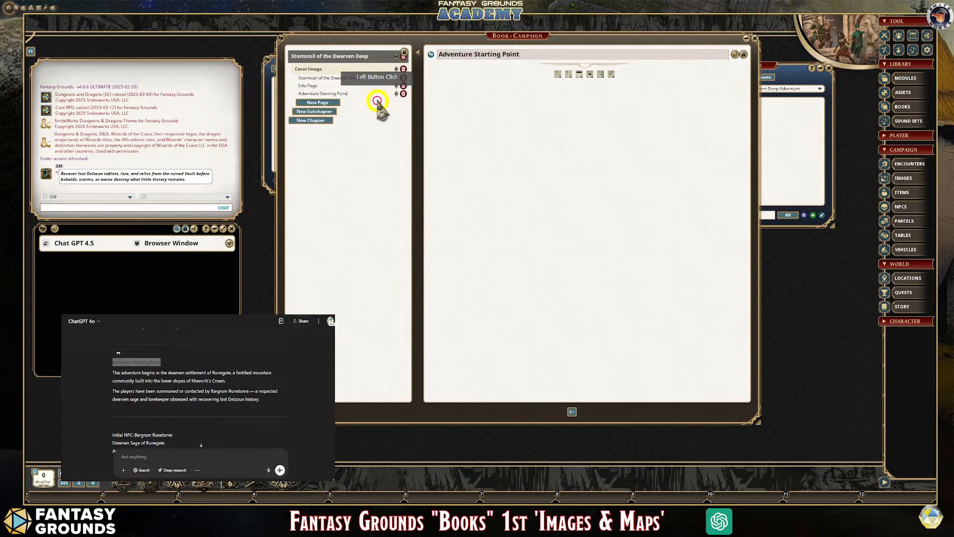
{"action": "left_click", "coordinate": [558, 75]}
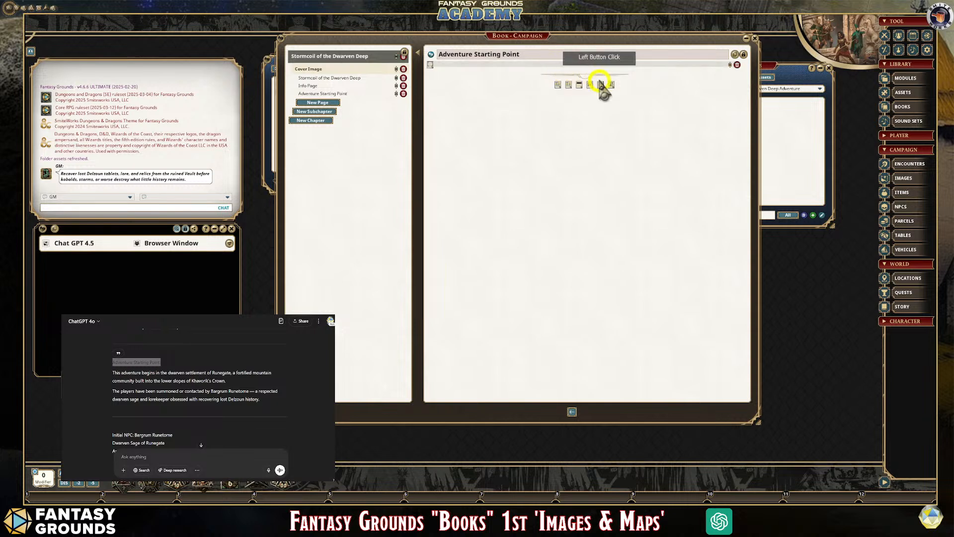
{"action": "left_click", "coordinate": [458, 67]}
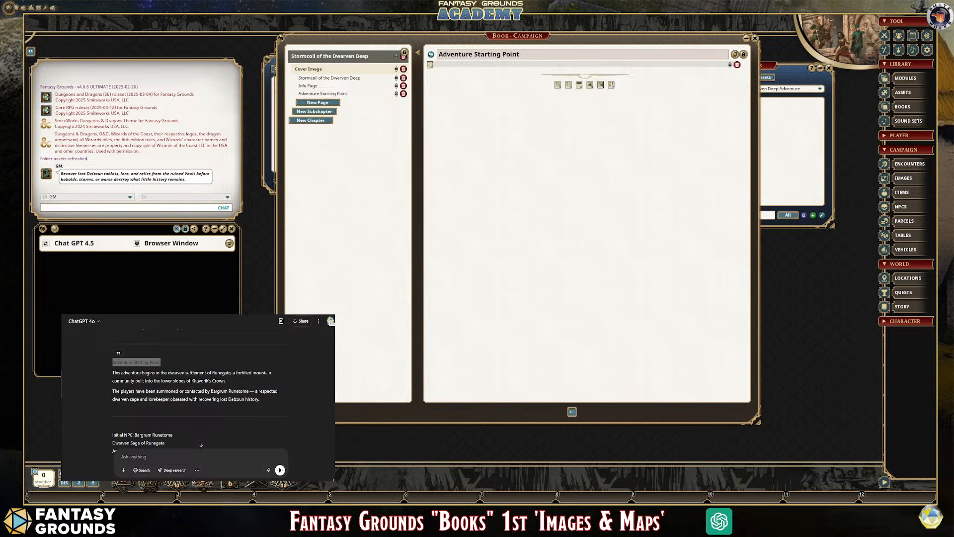
Step: Copy ChatGPT's Adventure Starting Point section into the new page's text block and strip the extra blank lines
{"action": "scroll", "coordinate": [200, 388], "scroll_direction": "down", "scroll_amount": 5}
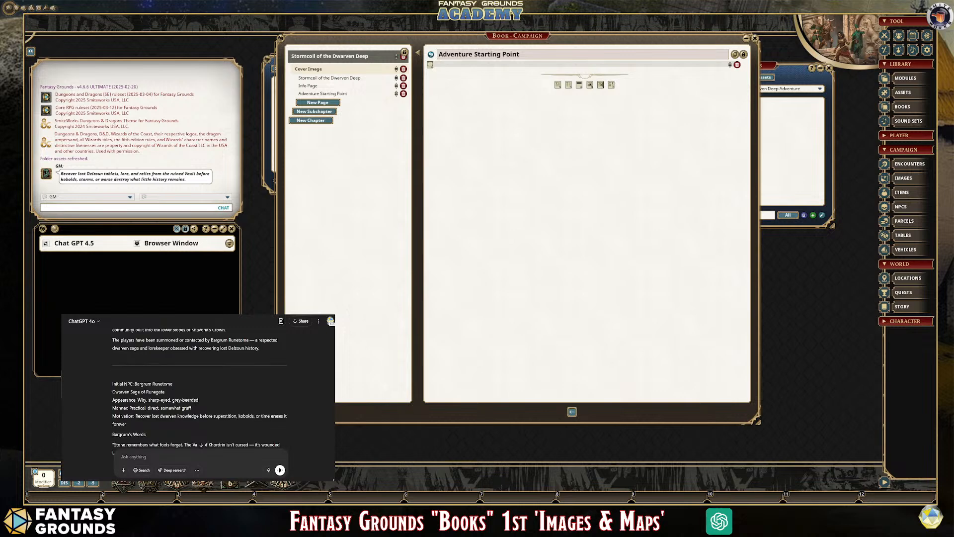
{"action": "scroll", "coordinate": [200, 387], "scroll_direction": "down", "scroll_amount": 1}
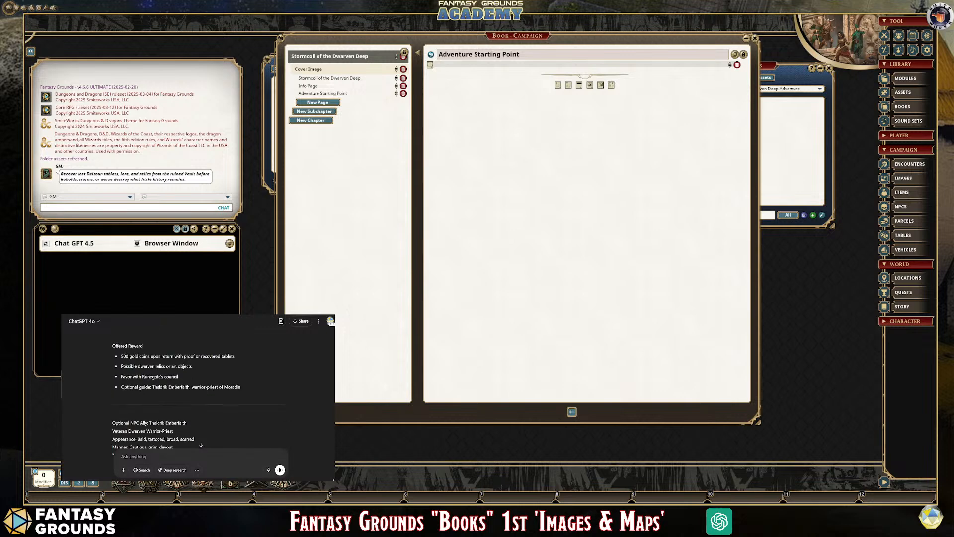
{"action": "scroll", "coordinate": [200, 387], "scroll_direction": "up", "scroll_amount": 2}
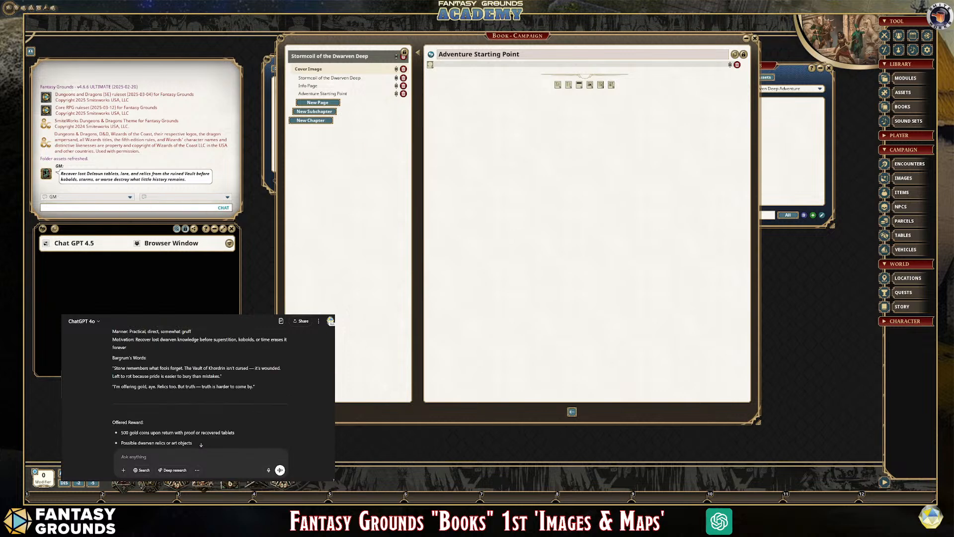
{"action": "scroll", "coordinate": [199, 387], "scroll_direction": "up", "scroll_amount": 3}
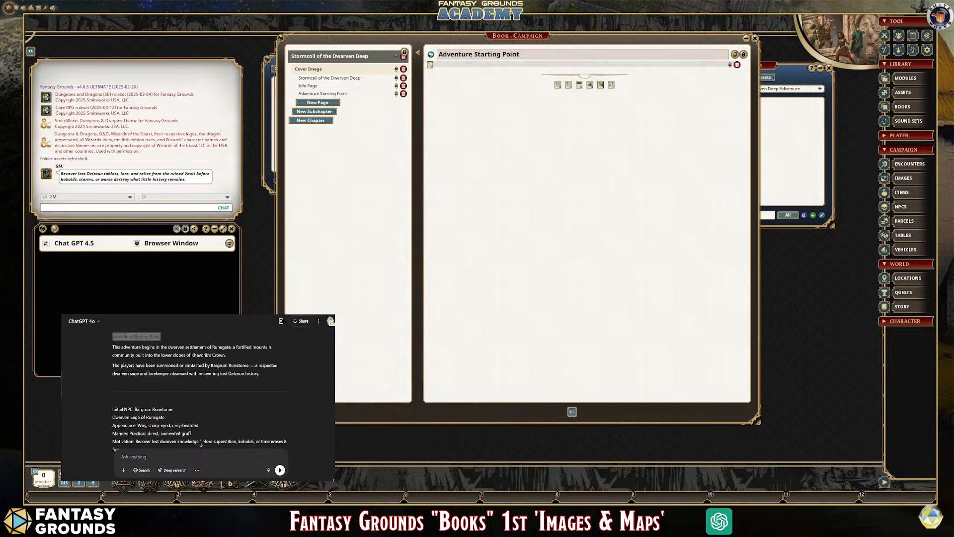
{"action": "scroll", "coordinate": [200, 387], "scroll_direction": "down", "scroll_amount": 1}
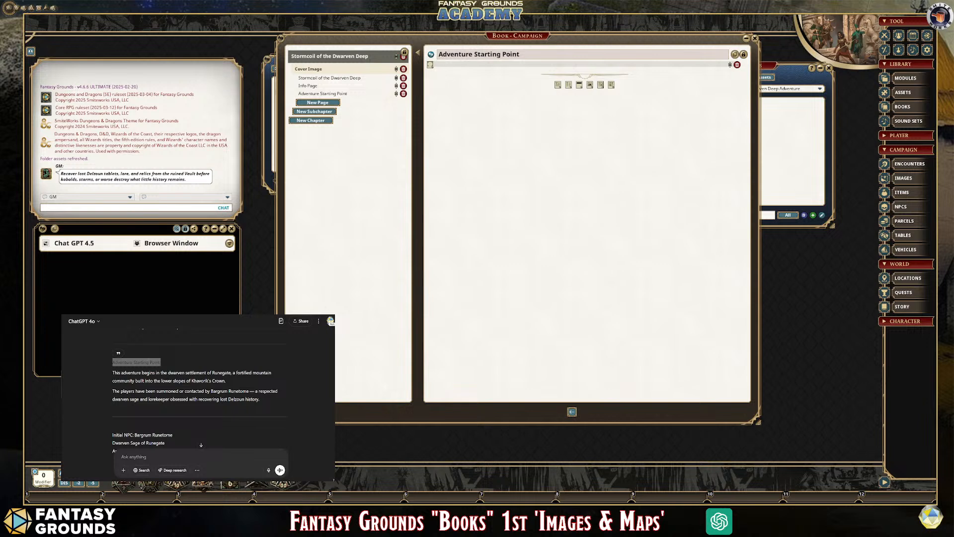
{"action": "left_click_drag", "start_coordinate": [113, 364], "coordinate": [263, 406]}
{"action": "key", "text": "ctrl+c"}
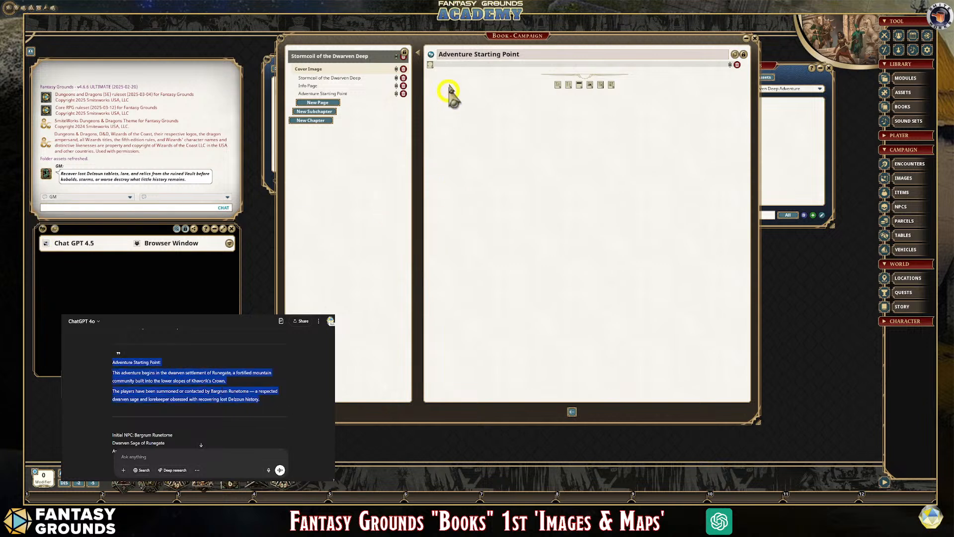
{"action": "left_click", "coordinate": [447, 65]}
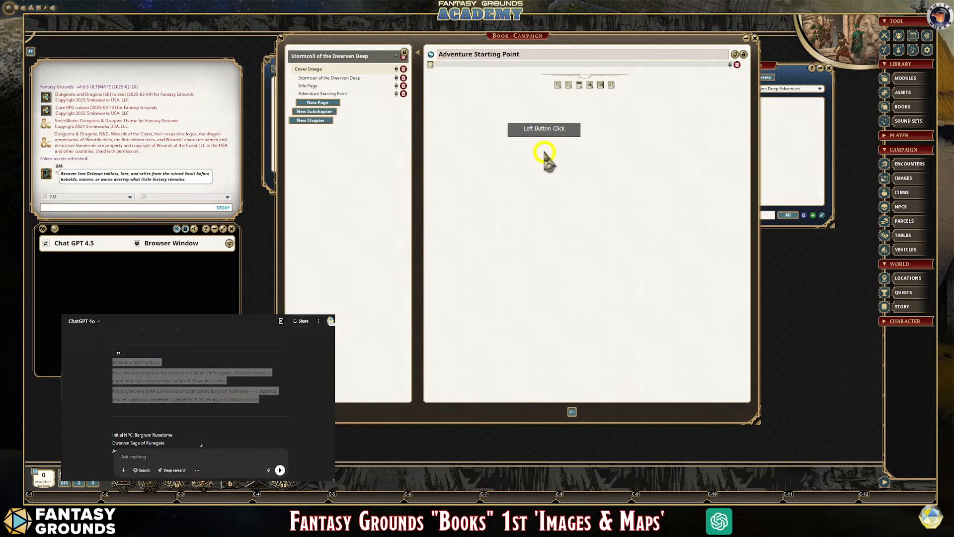
{"action": "key", "text": "ctrl+v"}
{"action": "right_click", "coordinate": [464, 76]}
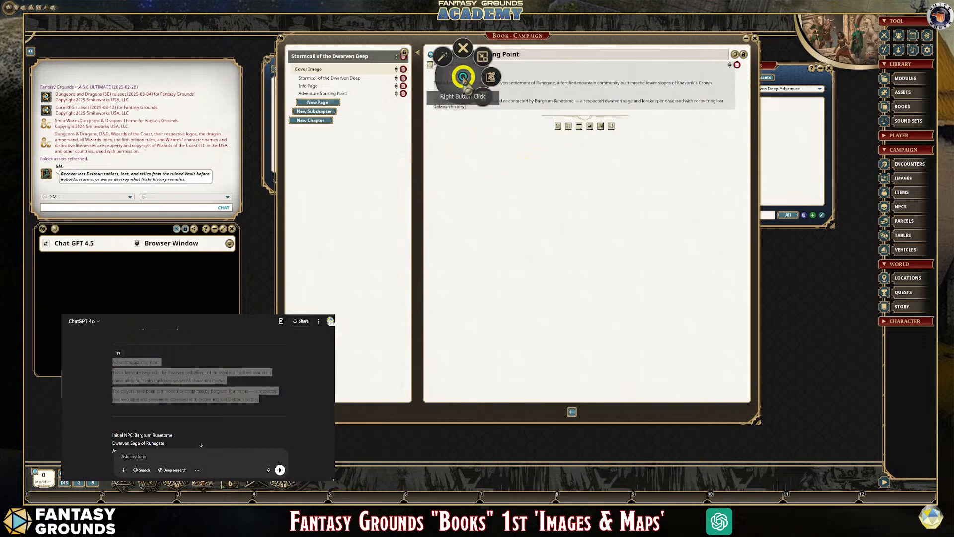
{"action": "left_click", "coordinate": [441, 59]}
Step: Format the "Adventure Starting Point:" line in the page's text block as a heading
{"action": "left_click_drag", "start_coordinate": [487, 65], "coordinate": [428, 65]}
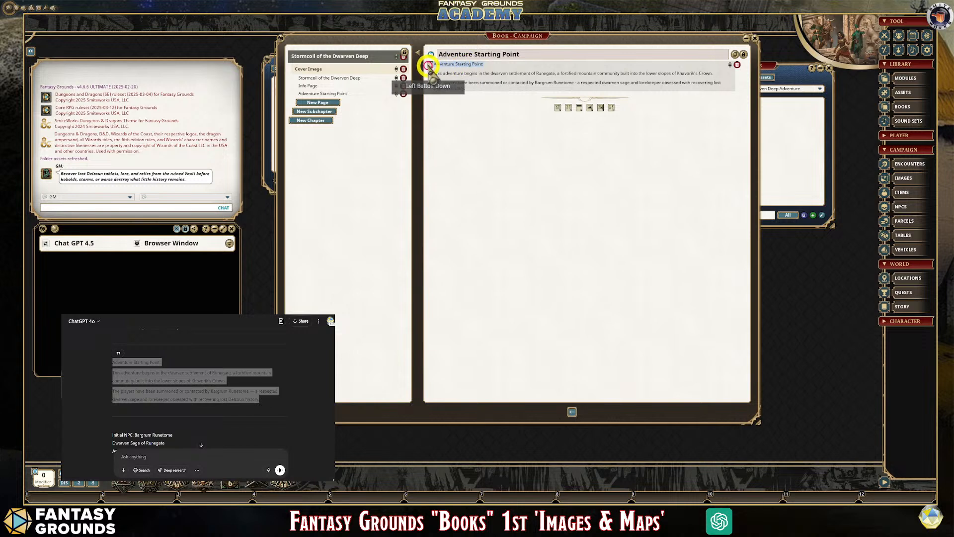
{"action": "key", "text": "ctrl+1"}
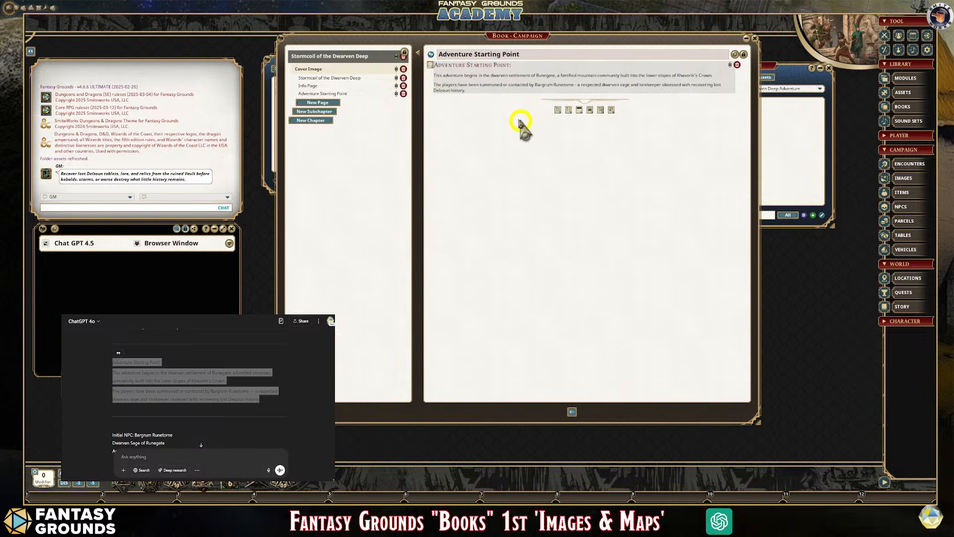
{"action": "left_click", "coordinate": [567, 81]}
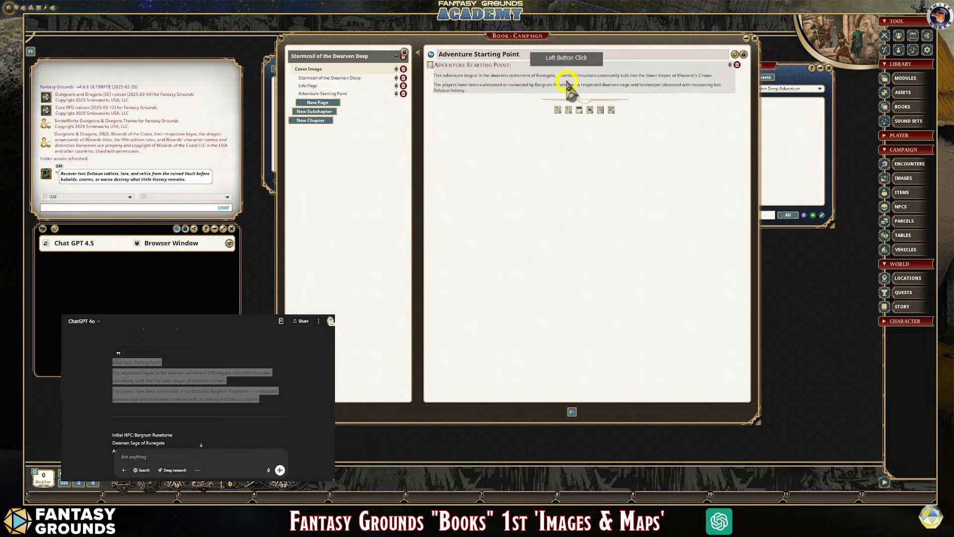
Step: Remove the colon from the Adventure Starting Point heading and add blank lines at the end of the text block
{"action": "key", "text": "BackSpace"}
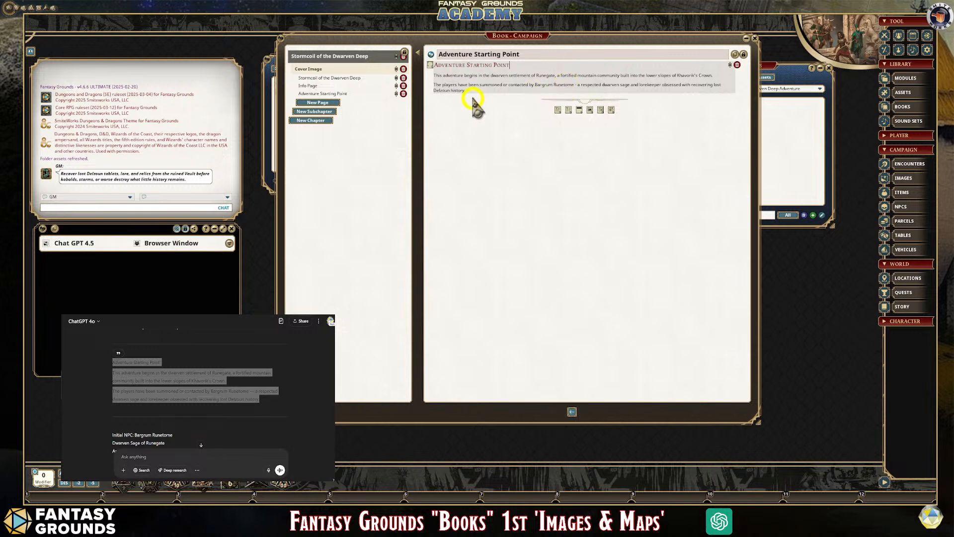
{"action": "left_click", "coordinate": [527, 109]}
{"action": "key", "text": "Return"}
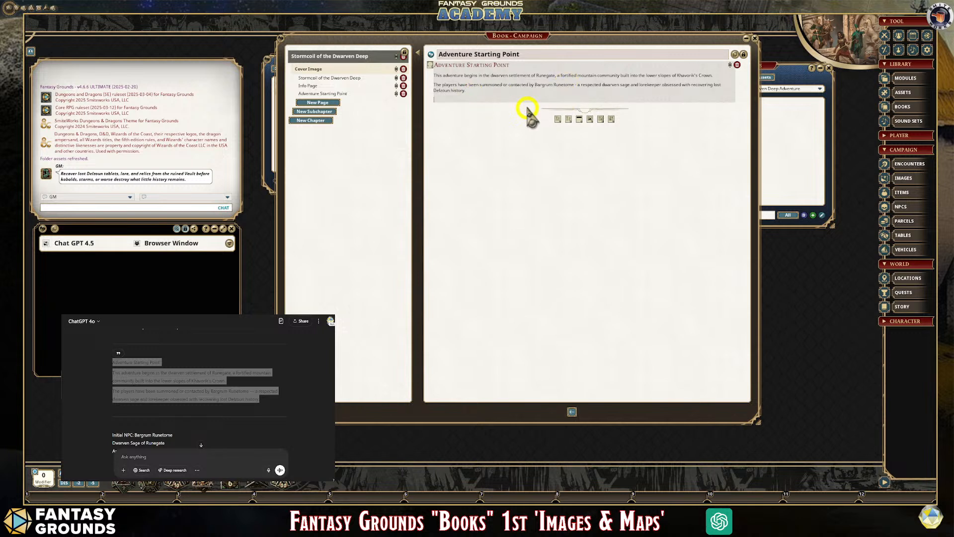
{"action": "key", "text": "Return"}
Step: Copy ChatGPT's text from "Initial NPC: Bargrum Runetome" through the Adventure Hook Summary bullets into the end of the page's text block
{"action": "scroll", "coordinate": [198, 388], "scroll_direction": "down", "scroll_amount": 3}
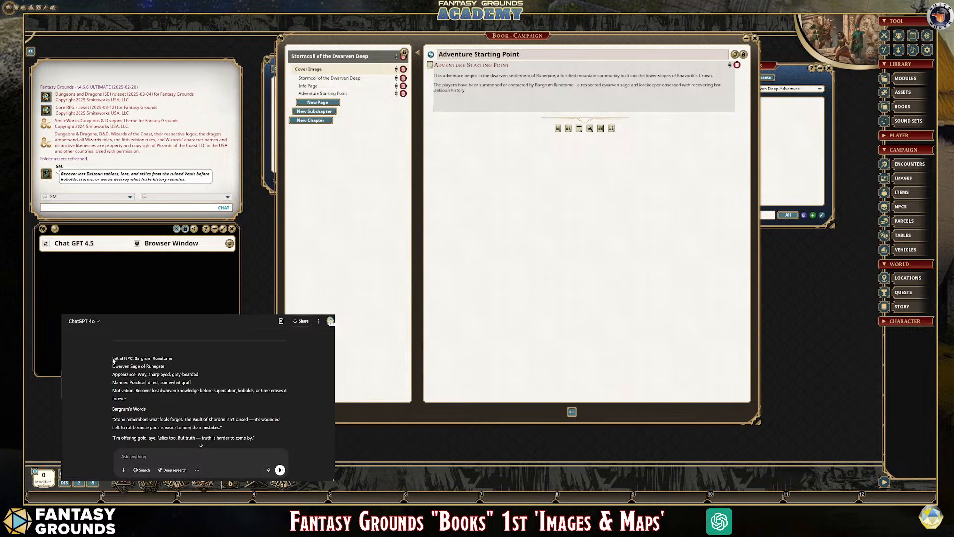
{"action": "left_click_drag", "start_coordinate": [145, 366], "coordinate": [250, 376]}
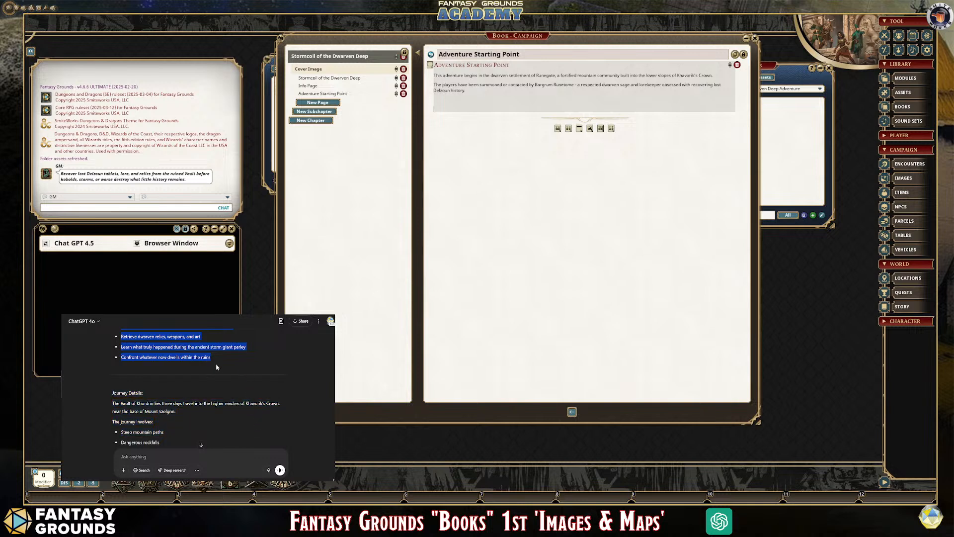
{"action": "left_click", "coordinate": [443, 101]}
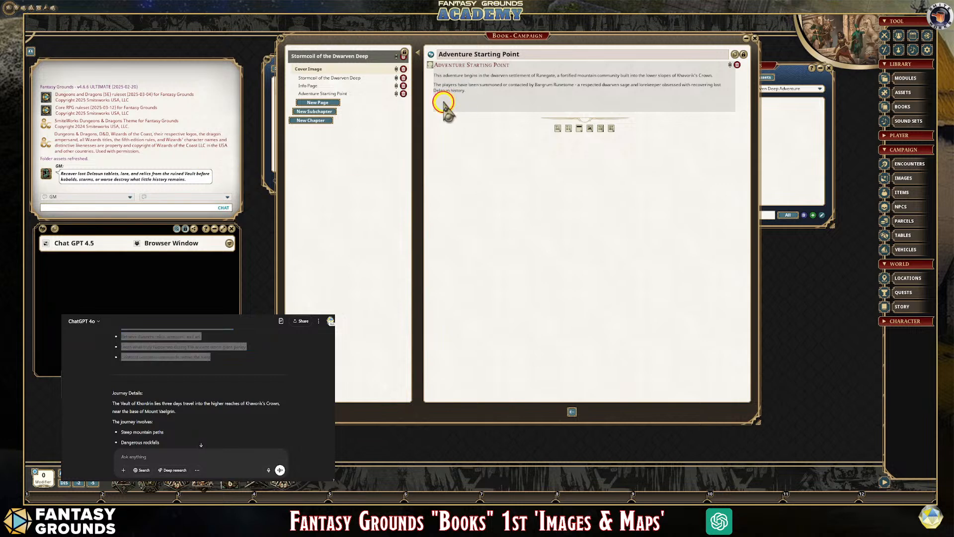
{"action": "left_click", "coordinate": [539, 144]}
{"action": "key", "text": "ctrl+v"}
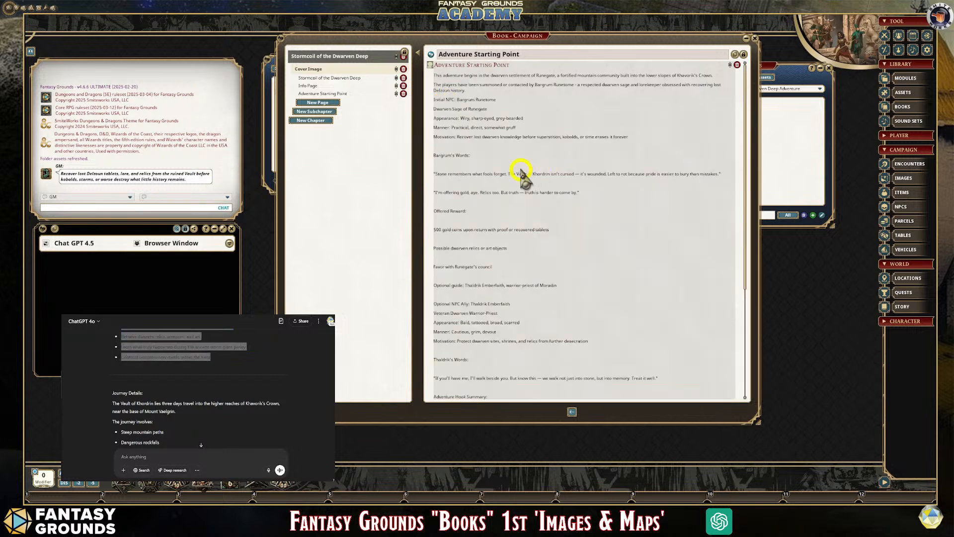
Step: Format the "Initial NPC: Bargrum Runetome" line as a heading and strip the extra blank lines from the text block
{"action": "left_click", "coordinate": [434, 101]}
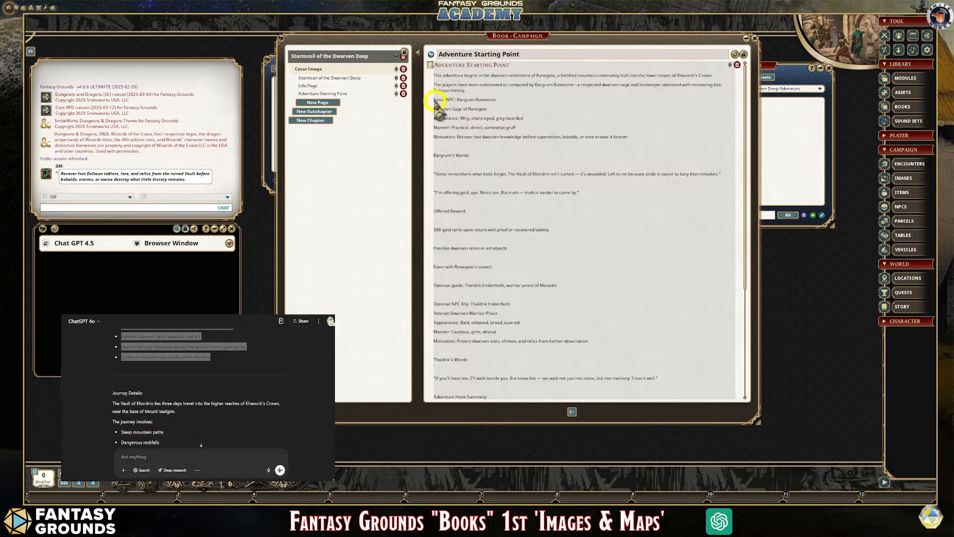
{"action": "key", "text": "Return"}
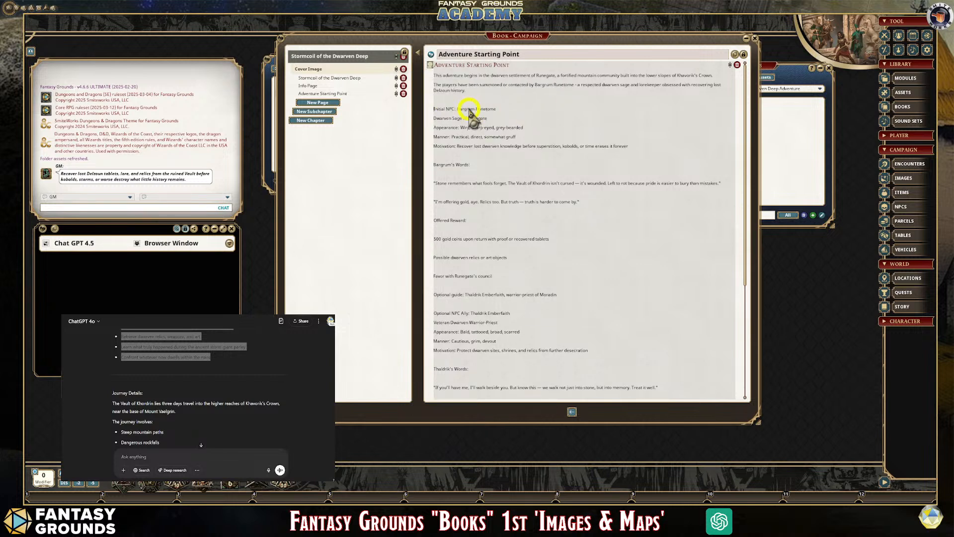
{"action": "left_click_drag", "start_coordinate": [434, 109], "coordinate": [496, 109]}
{"action": "key", "text": "ctrl+1"}
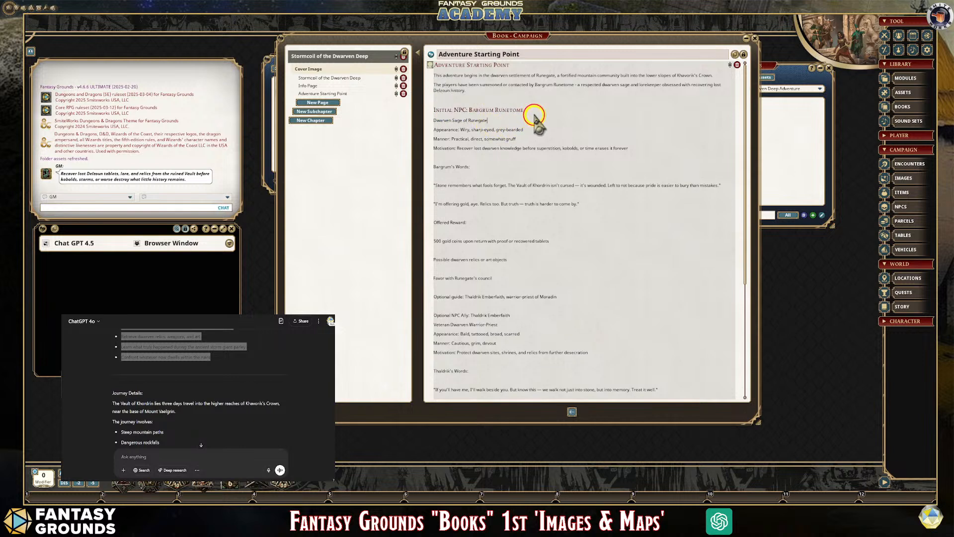
{"action": "right_click", "coordinate": [454, 175]}
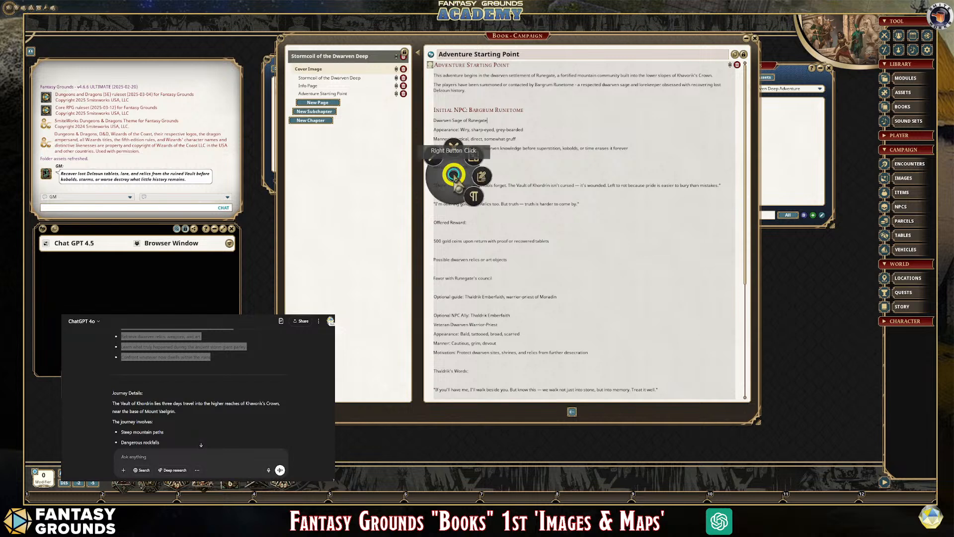
{"action": "left_click", "coordinate": [436, 160]}
Step: Bold the "Dwarven Sage of Runegate" line and Bargrum's Appearance, Manner and Motivation labels
{"action": "left_click_drag", "start_coordinate": [491, 113], "coordinate": [437, 113]}
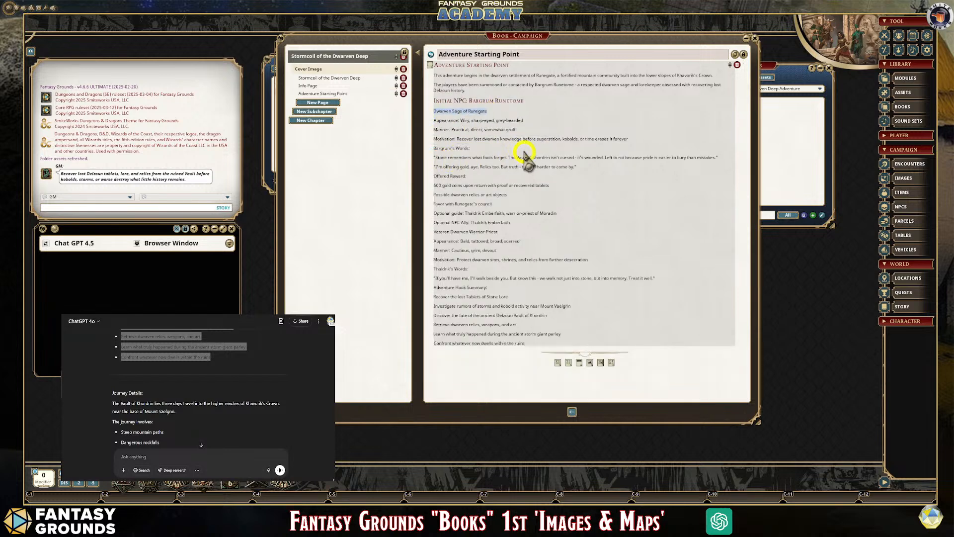
{"action": "key", "text": "ctrl+b"}
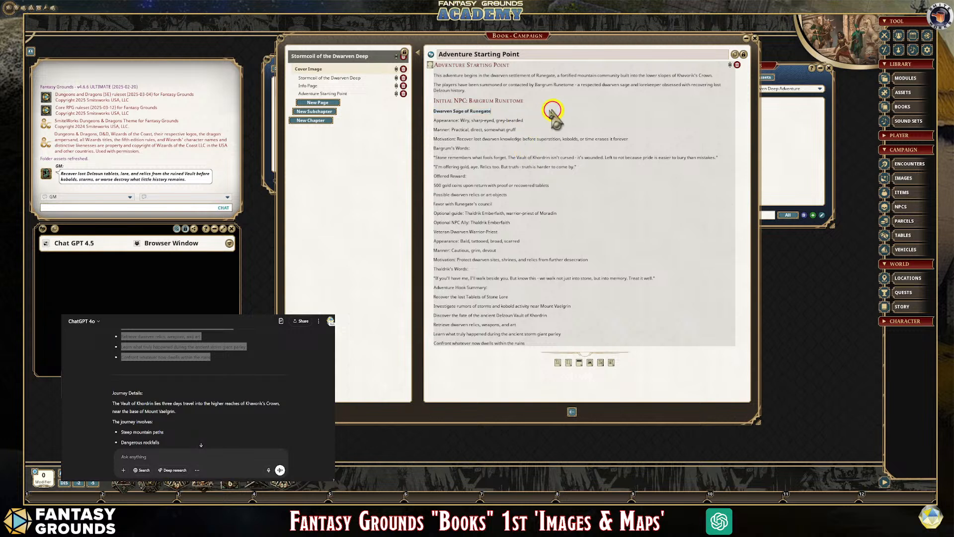
{"action": "left_click_drag", "start_coordinate": [460, 121], "coordinate": [434, 122]}
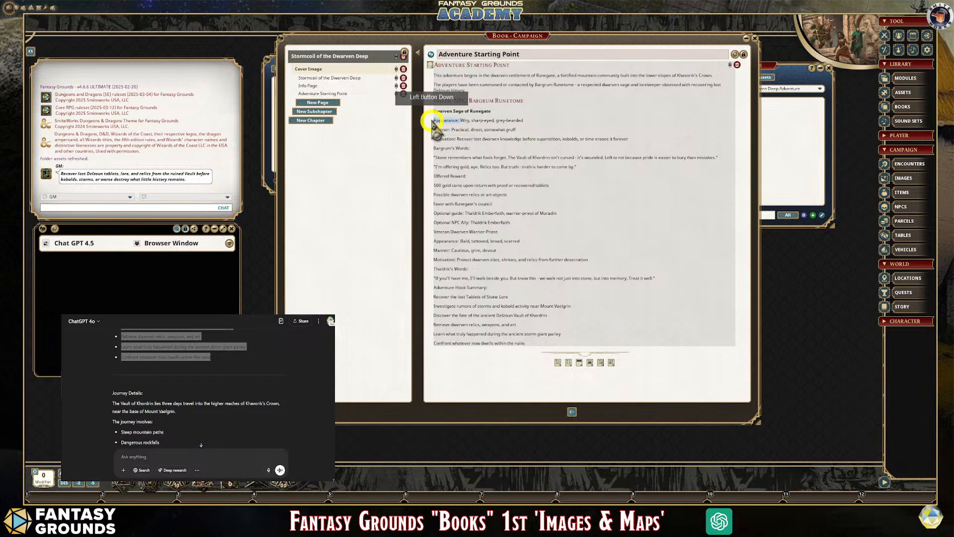
{"action": "key", "text": "ctrl+b"}
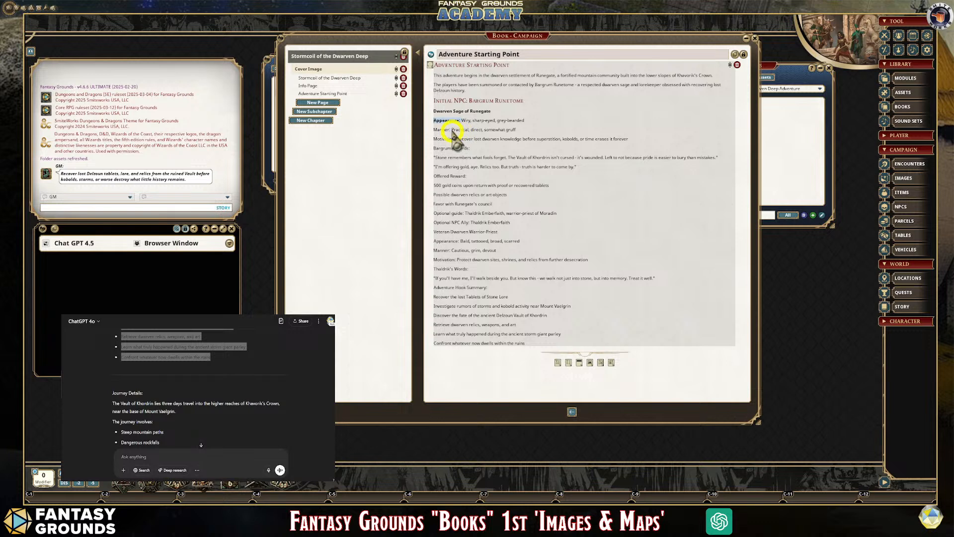
{"action": "left_click_drag", "start_coordinate": [452, 130], "coordinate": [432, 148]}
{"action": "key", "text": "ctrl+b"}
{"action": "key", "text": "ctrl+b"}
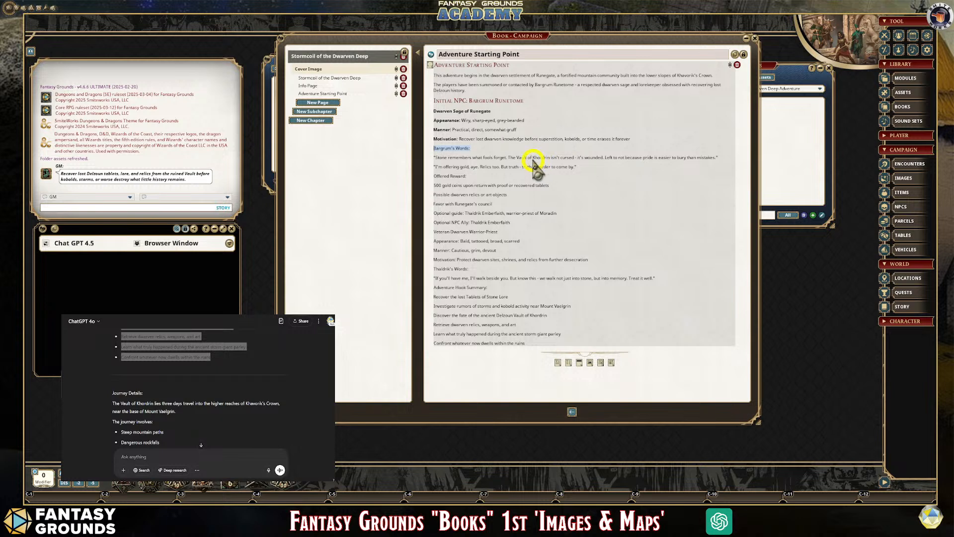
Step: Format "Bargrum's Words:" and "Offered Reward:" as headings, with a blank line above "Offered Reward:"
{"action": "key", "text": "ctrl+h"}
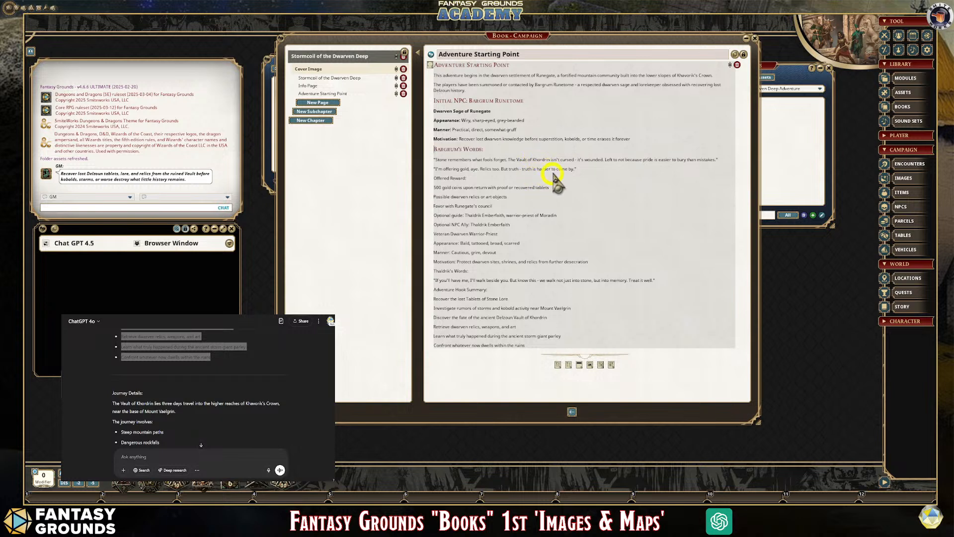
{"action": "left_click_drag", "start_coordinate": [474, 187], "coordinate": [426, 180]}
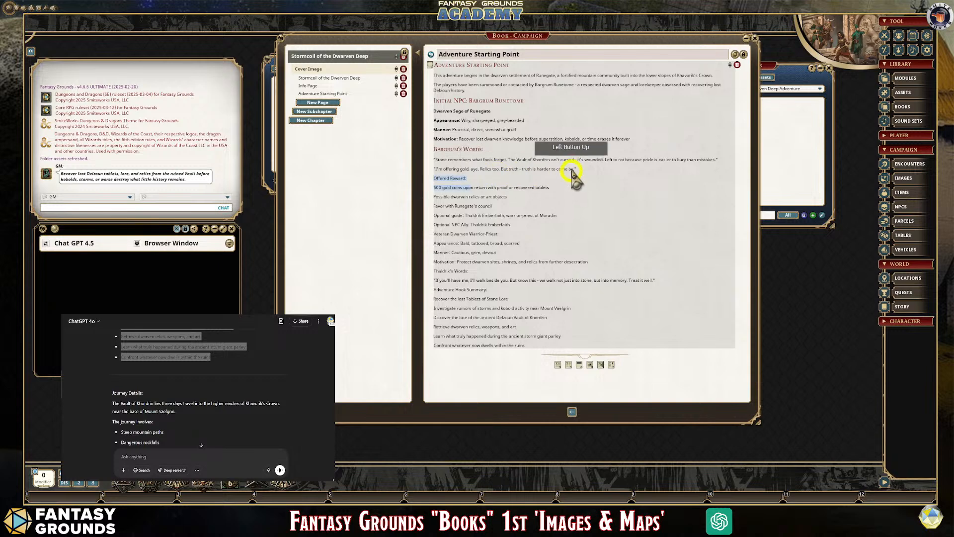
{"action": "left_click", "coordinate": [579, 172]}
{"action": "key", "text": "Return"}
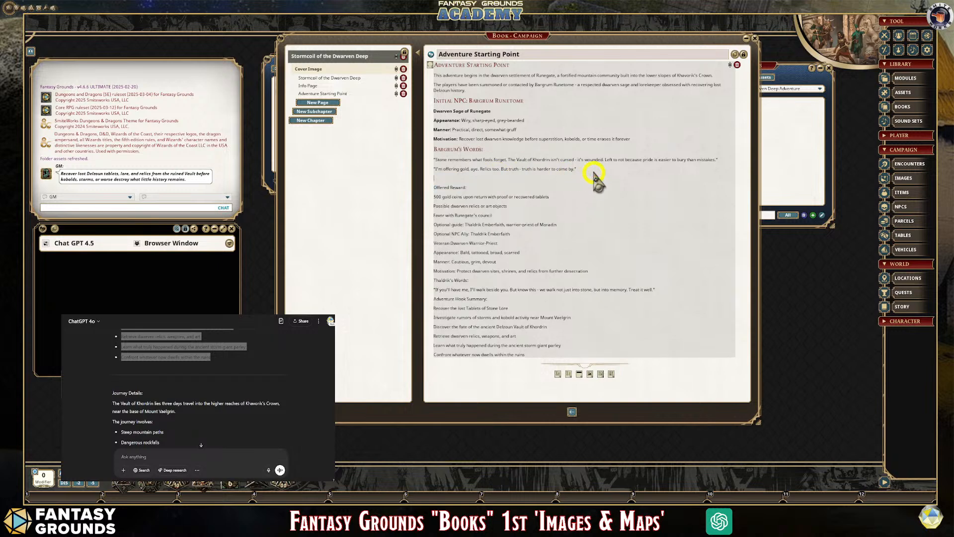
{"action": "left_click_drag", "start_coordinate": [433, 188], "coordinate": [499, 217]}
{"action": "key", "text": "ctrl+1"}
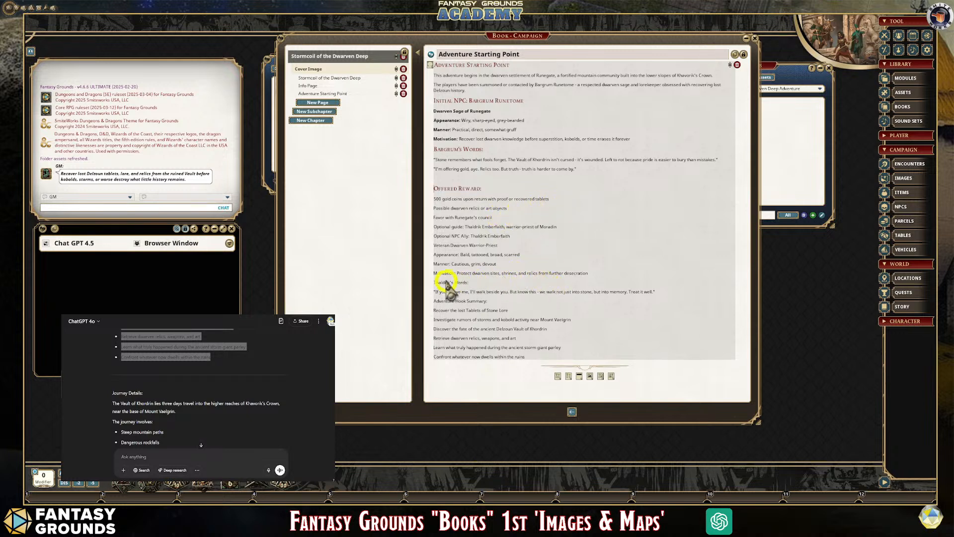
Step: Bold the "Thaldrik's Words:" and "Favor with Runegate's council" lines
{"action": "left_click_drag", "start_coordinate": [432, 282], "coordinate": [512, 282]}
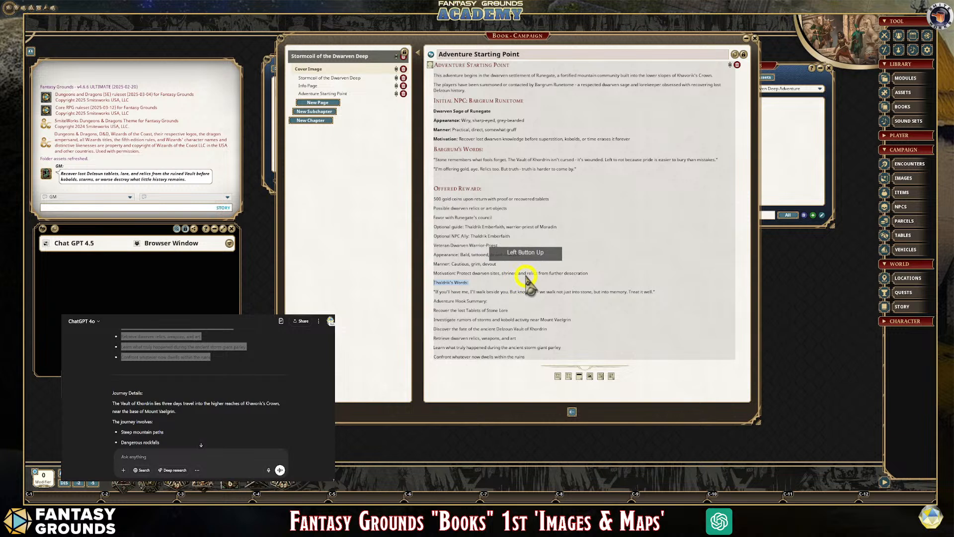
{"action": "key", "text": "ctrl+b"}
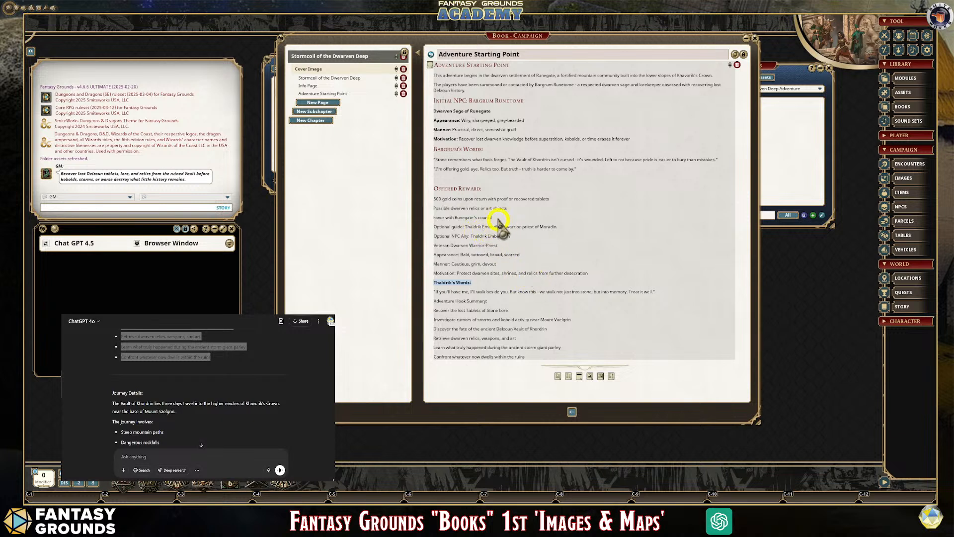
{"action": "left_click_drag", "start_coordinate": [433, 217], "coordinate": [552, 224]}
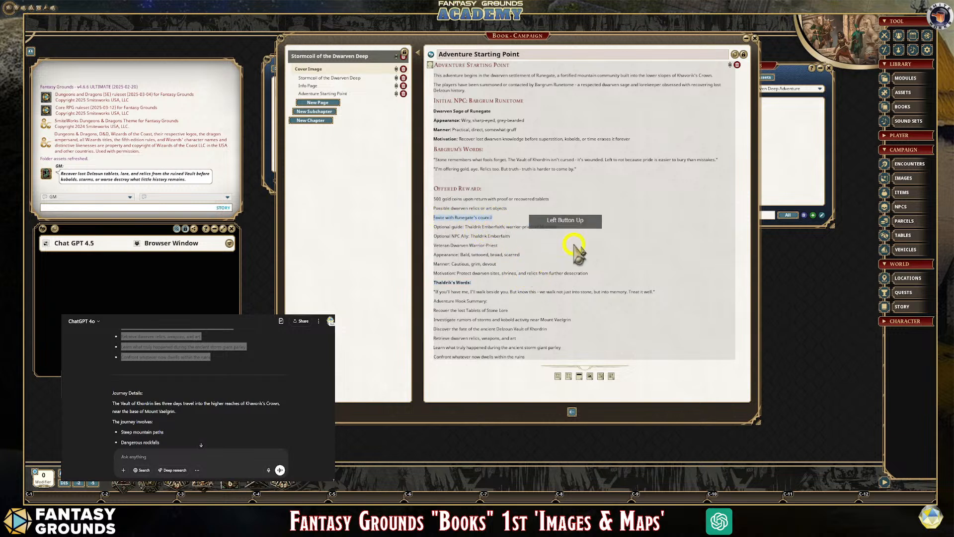
{"action": "left_click", "coordinate": [528, 242]}
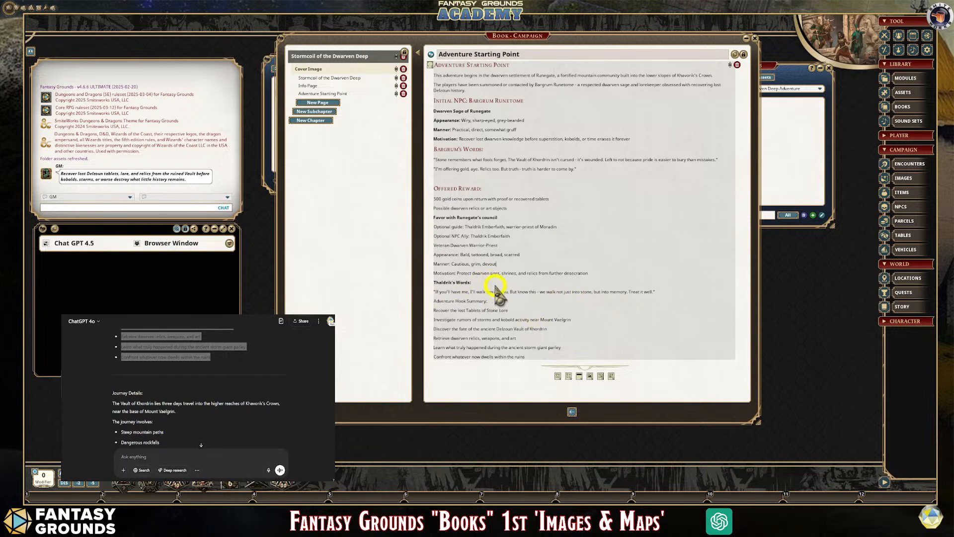
Step: Insert a blank line above "Adventure Hook Summary:" and make that line bold
{"action": "left_click", "coordinate": [482, 318]}
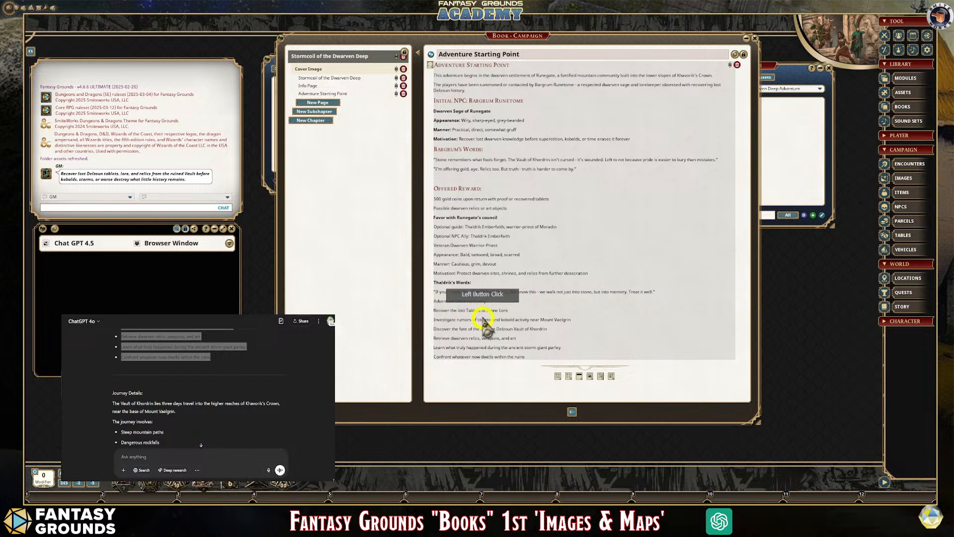
{"action": "key", "text": "Return"}
{"action": "left_click_drag", "start_coordinate": [434, 311], "coordinate": [547, 314]}
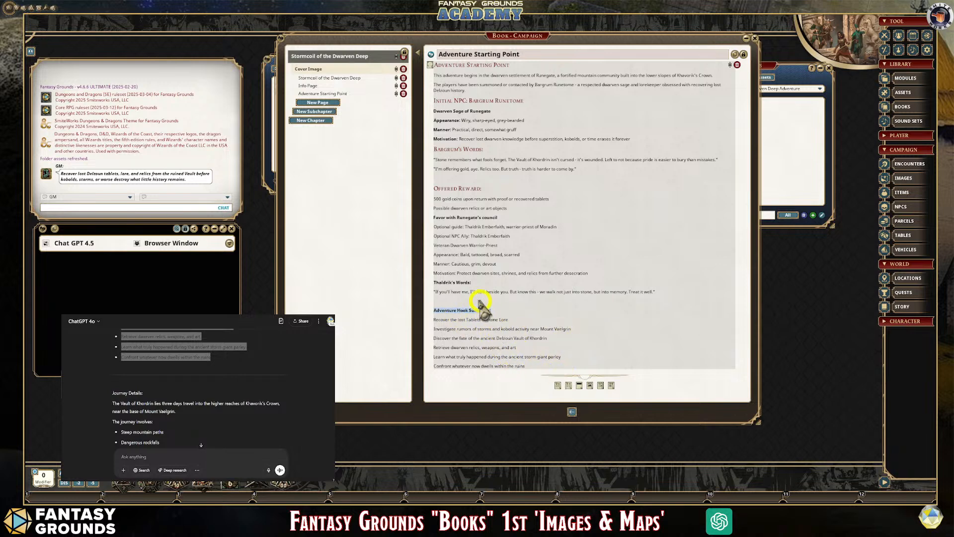
Step: Turn the quote below "Thaldrik's Words:" into a chat frame with "Thaldrik" as the speaker
{"action": "left_click_drag", "start_coordinate": [664, 292], "coordinate": [532, 299]}
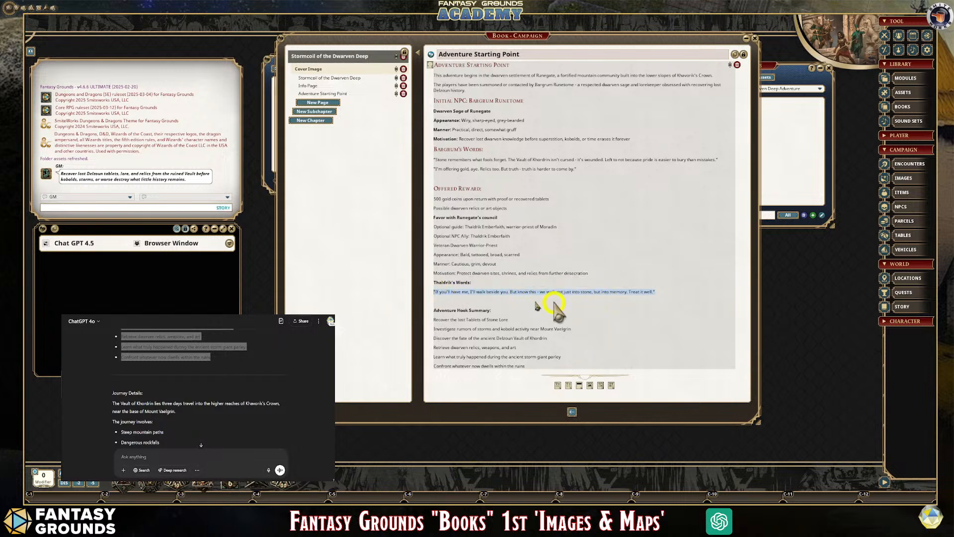
{"action": "key", "text": "ctrl+2"}
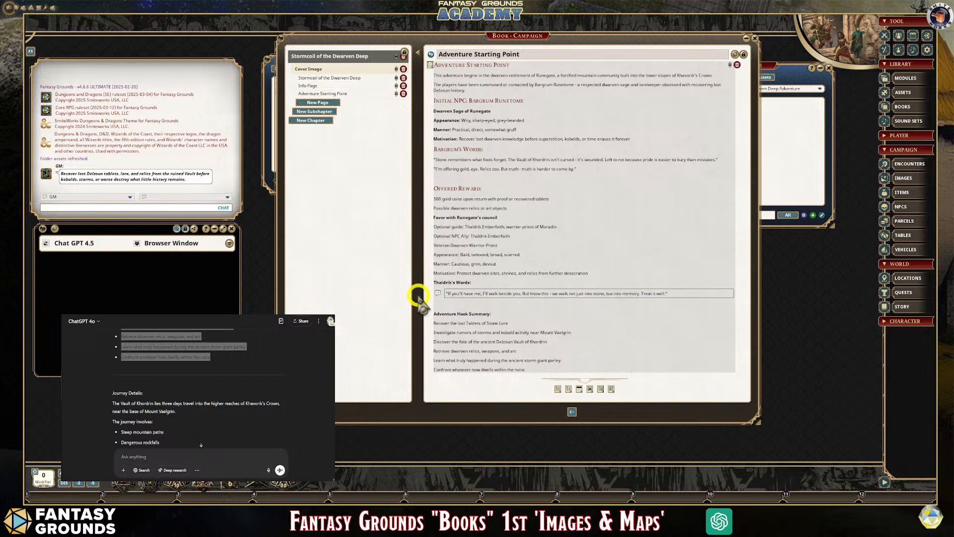
{"action": "key", "text": "ctrl"}
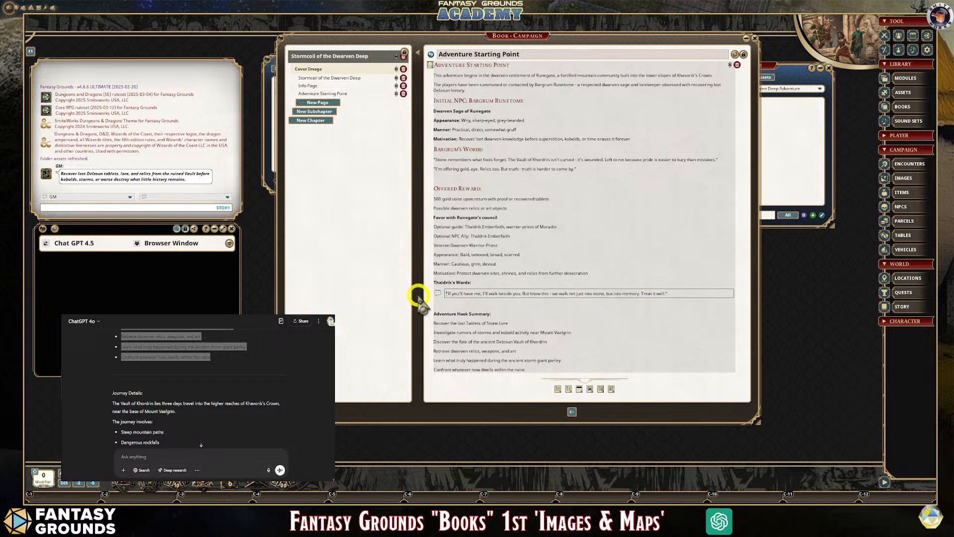
{"action": "key", "text": "ctrl+3"}
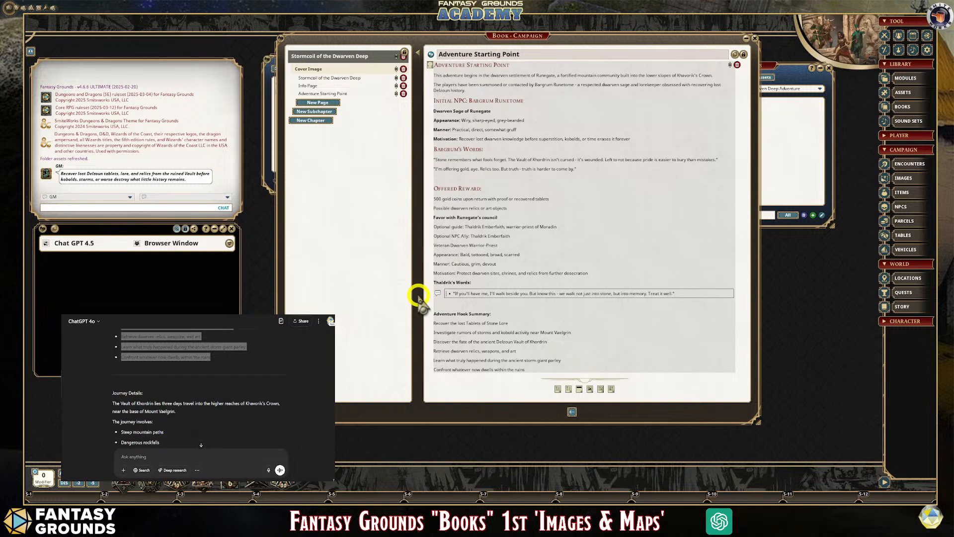
{"action": "type", "text": "Thaldrik"}
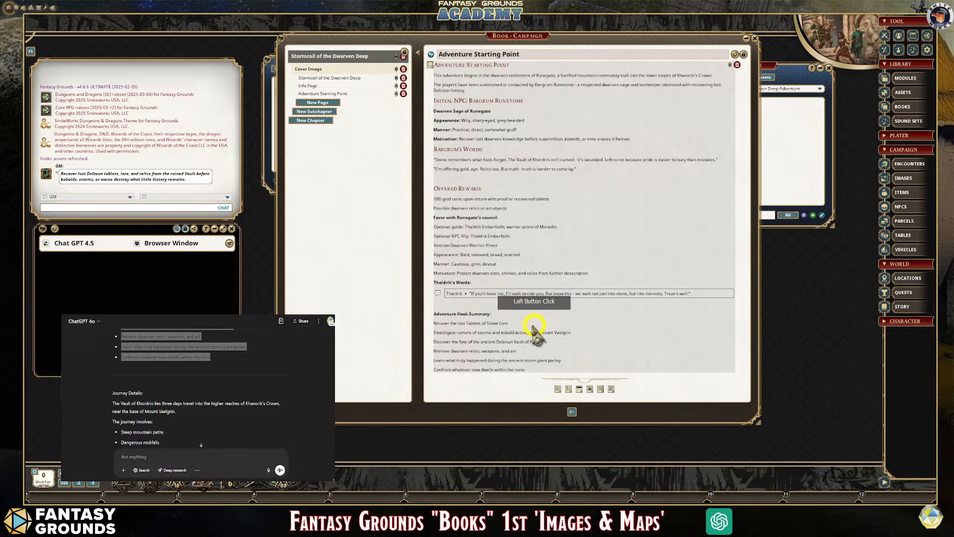
{"action": "left_click", "coordinate": [519, 313]}
Step: Turn the six lines below "Adventure Hook Summary:" into a bulleted list
{"action": "left_click_drag", "start_coordinate": [434, 323], "coordinate": [517, 324]}
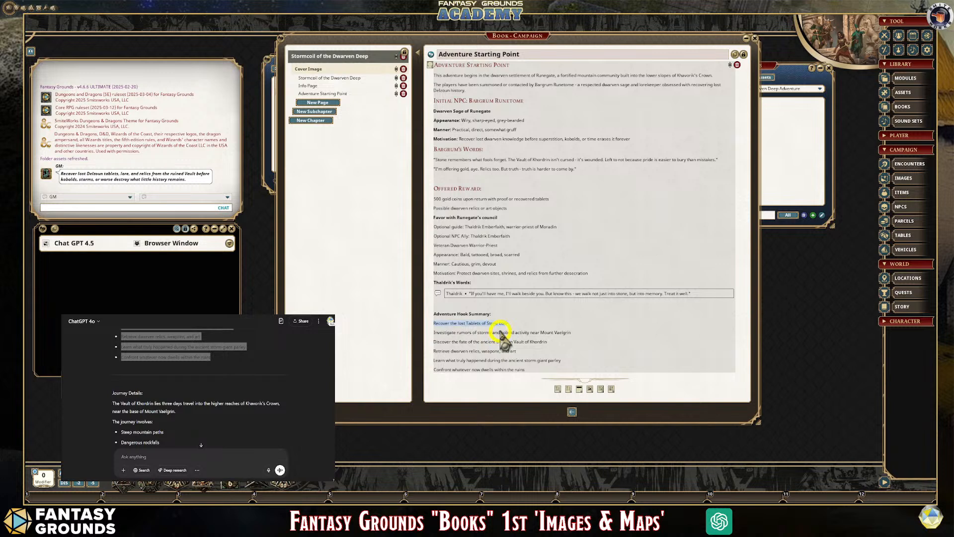
{"action": "key", "text": "ctrl+5"}
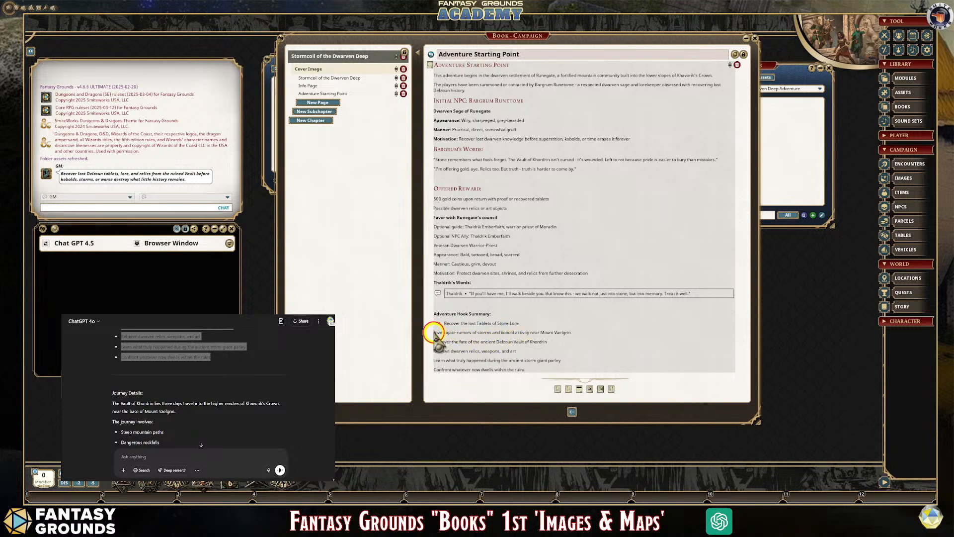
{"action": "left_click", "coordinate": [478, 347]}
{"action": "key", "text": "BackSpace"}
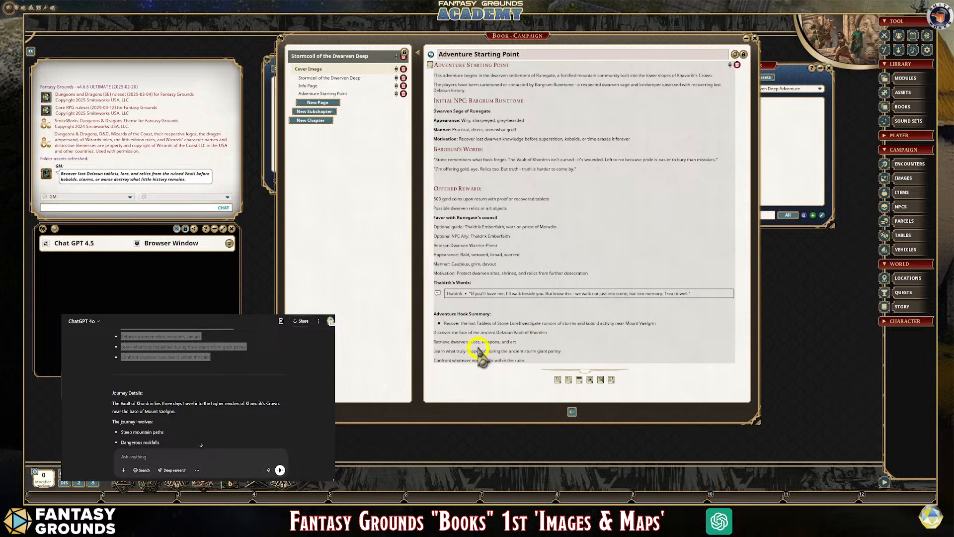
{"action": "key", "text": "Return"}
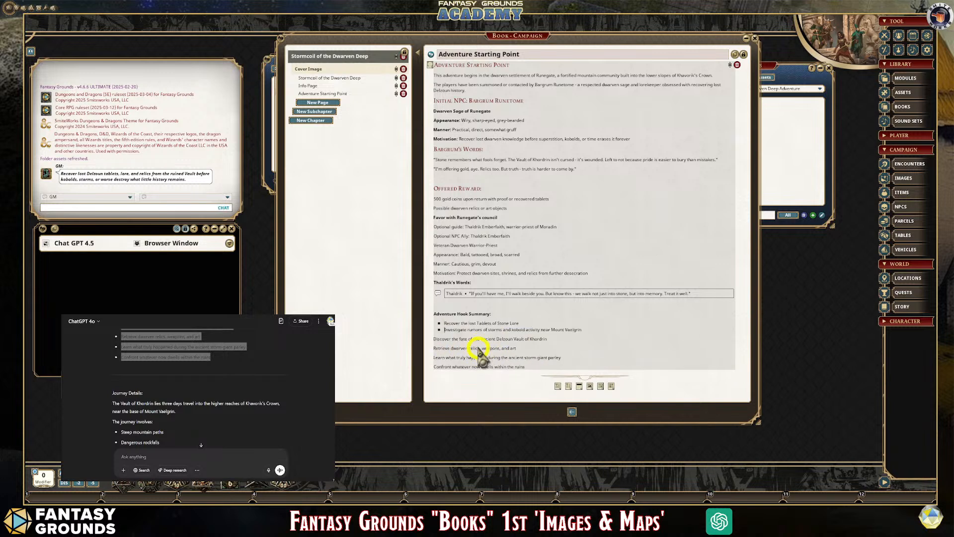
{"action": "left_click", "coordinate": [453, 341]}
{"action": "key", "text": "BackSpace"}
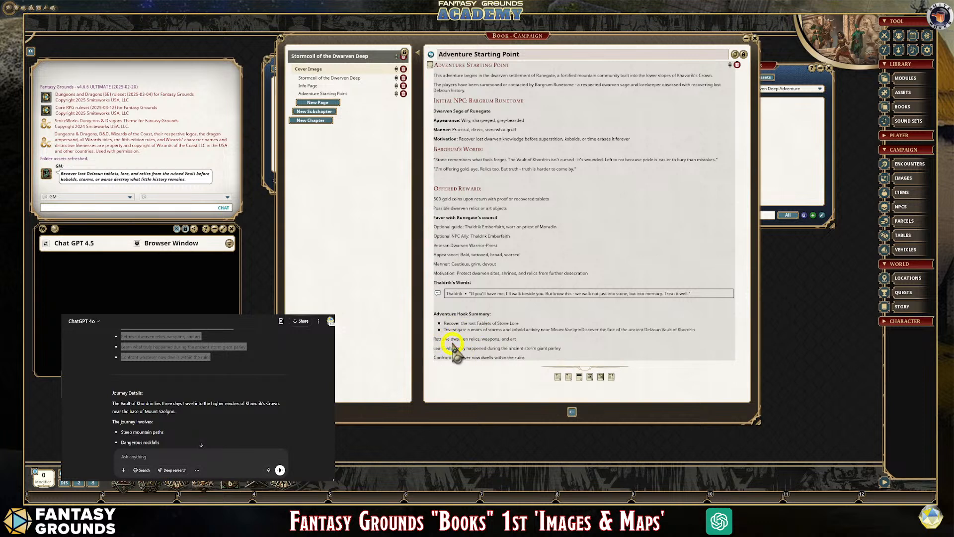
{"action": "key", "text": "Return"}
{"action": "left_click", "coordinate": [475, 358]}
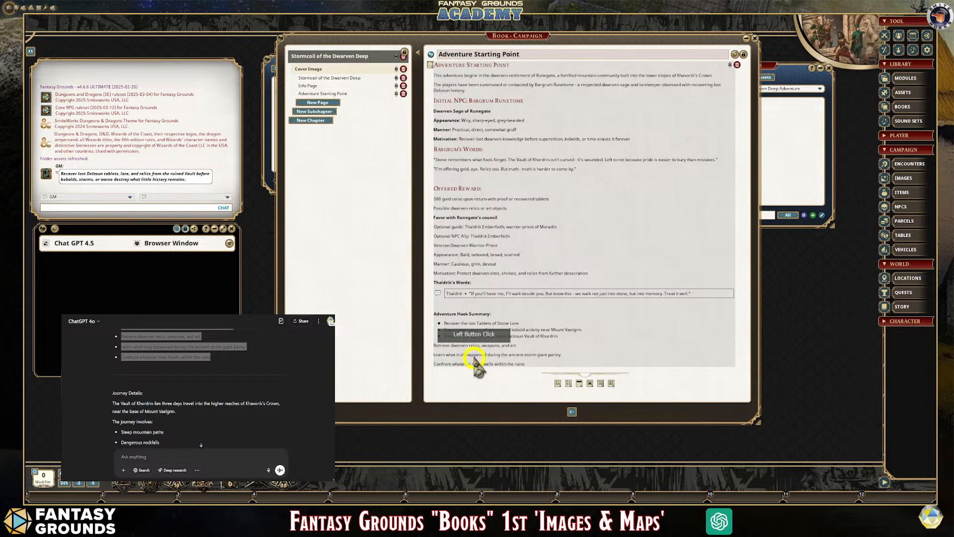
{"action": "key", "text": "BackSpace"}
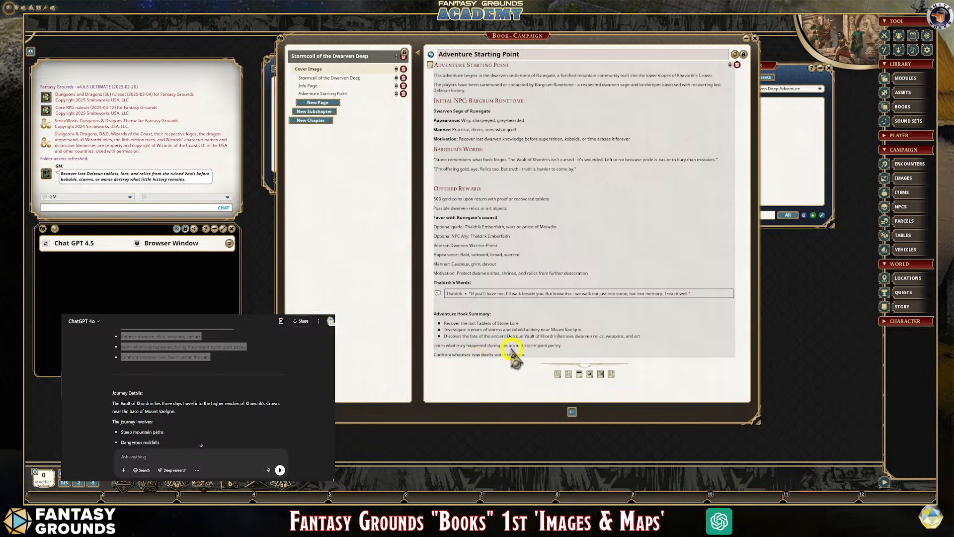
{"action": "key", "text": "Return"}
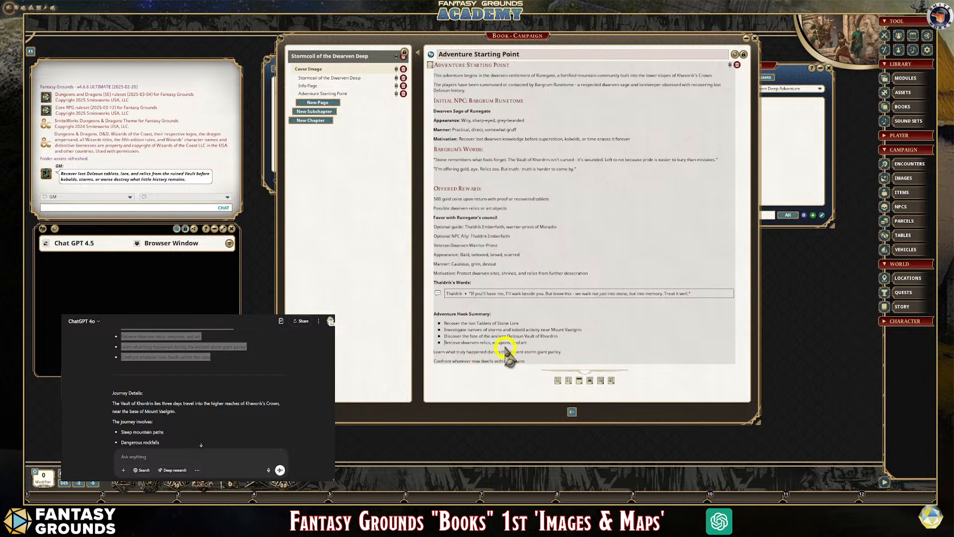
{"action": "left_click", "coordinate": [436, 352]}
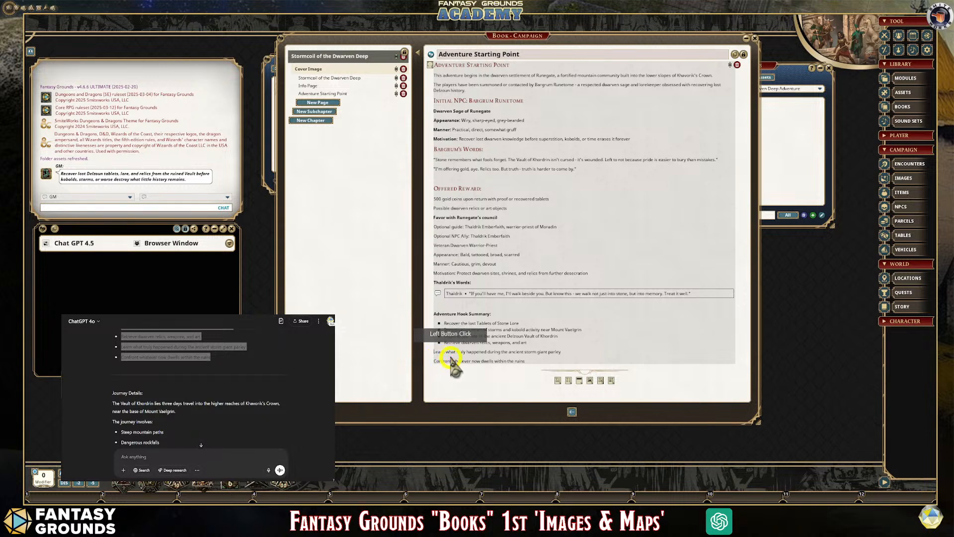
{"action": "key", "text": "BackSpace"}
{"action": "key", "text": "Return"}
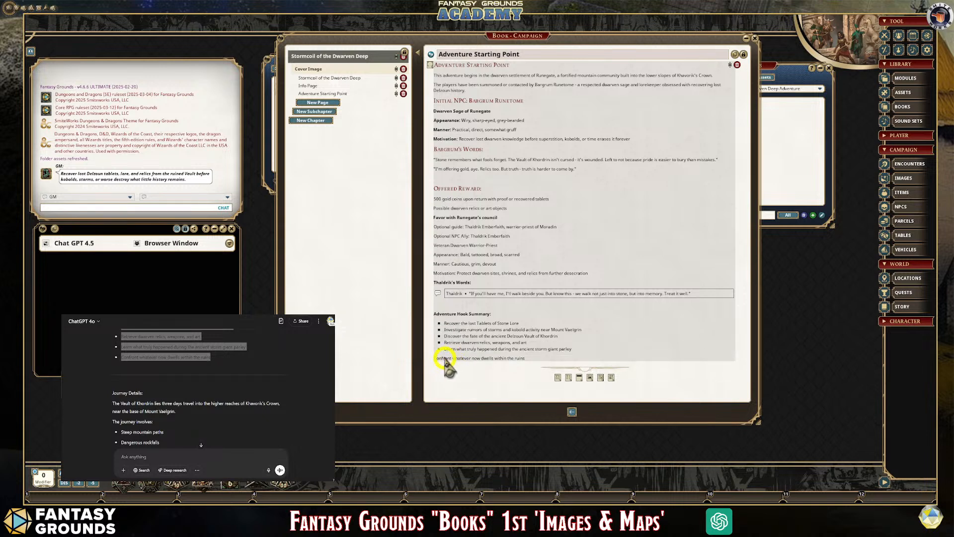
{"action": "key", "text": "BackSpace"}
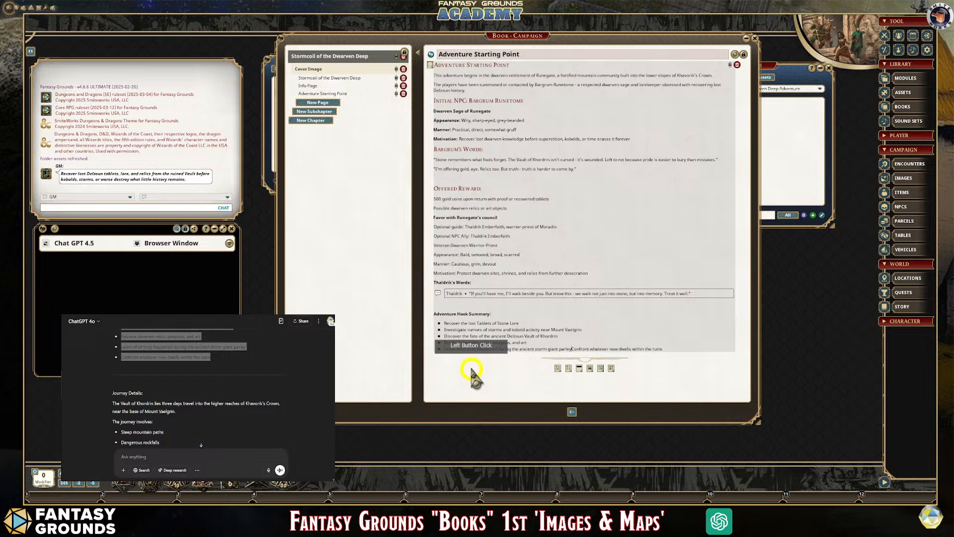
{"action": "key", "text": "Return"}
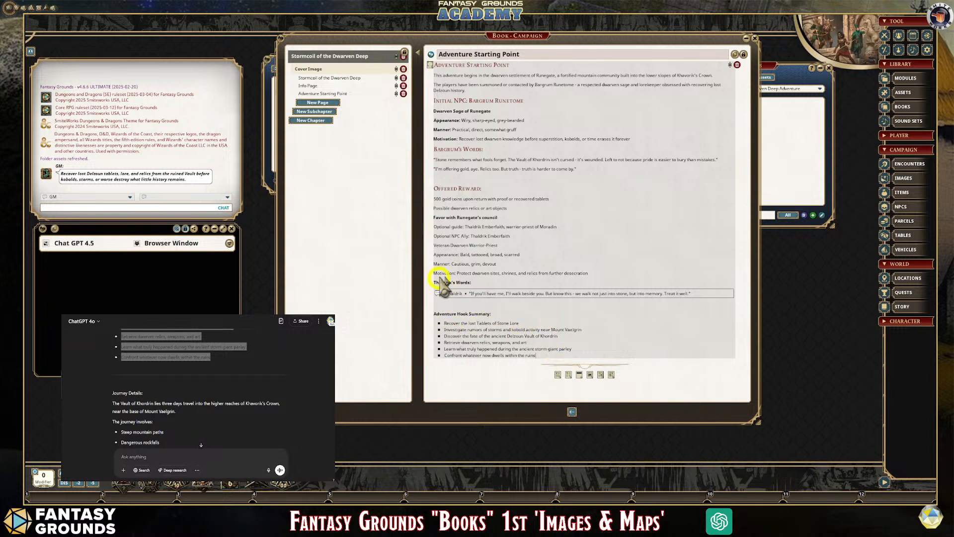
Step: Bold the "Optional guide" and "Optional NPC Ally" labels in the Offered Reward section
{"action": "left_click_drag", "start_coordinate": [463, 227], "coordinate": [434, 228]}
{"action": "key", "text": "ctrl+b"}
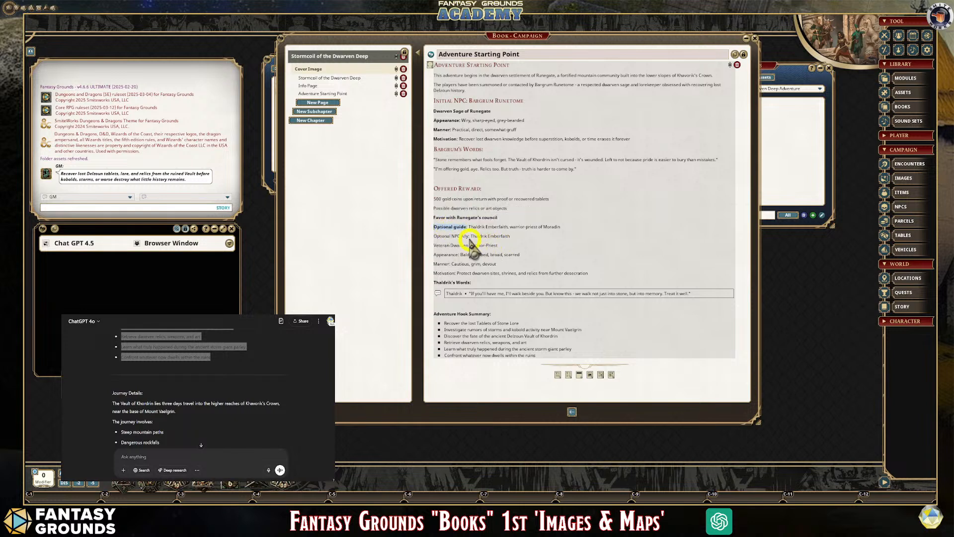
{"action": "left_click_drag", "start_coordinate": [471, 237], "coordinate": [434, 237]}
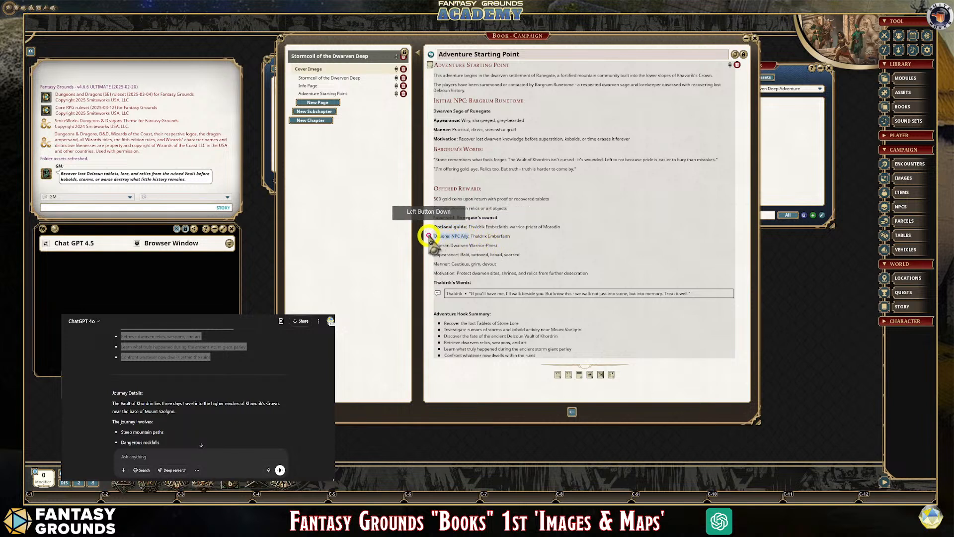
{"action": "key", "text": "ctrl+b"}
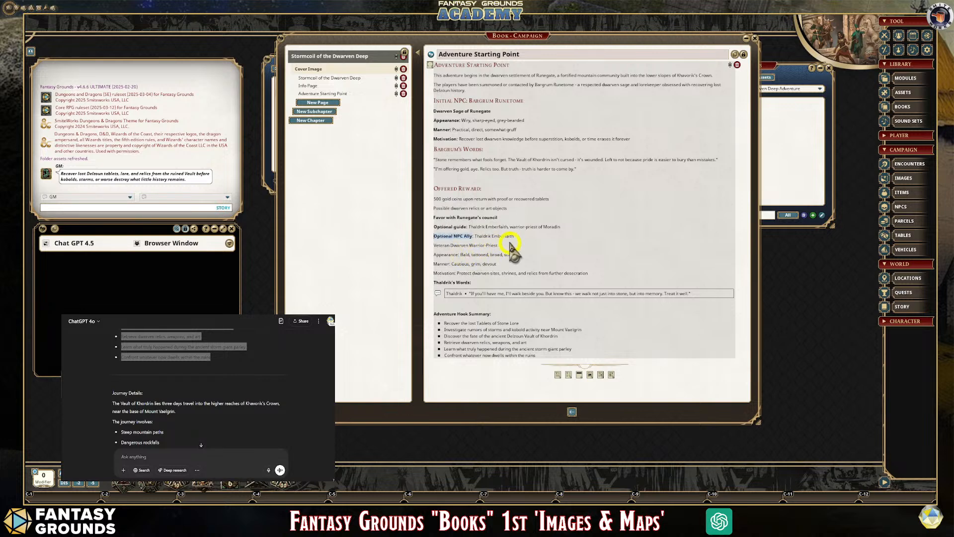
Step: Format "Veteran Dwarven Warrior-Priest" as a heading and bold the "Appearance", "Manner" and "Motivation" labels below it
{"action": "left_click_drag", "start_coordinate": [433, 245], "coordinate": [495, 246]}
{"action": "key", "text": "ctrl+h"}
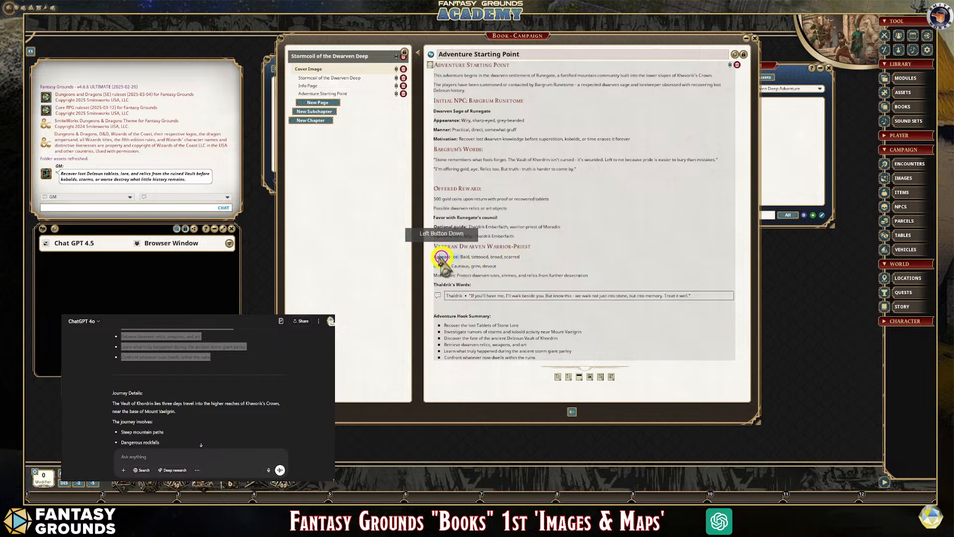
{"action": "mouse_move", "coordinate": [434, 256]}
{"action": "left_mouse_down"}
{"action": "mouse_move", "coordinate": [460, 257]}
{"action": "mouse_move", "coordinate": [432, 275]}
{"action": "left_mouse_up"}
{"action": "key", "text": "ctrl+b"}
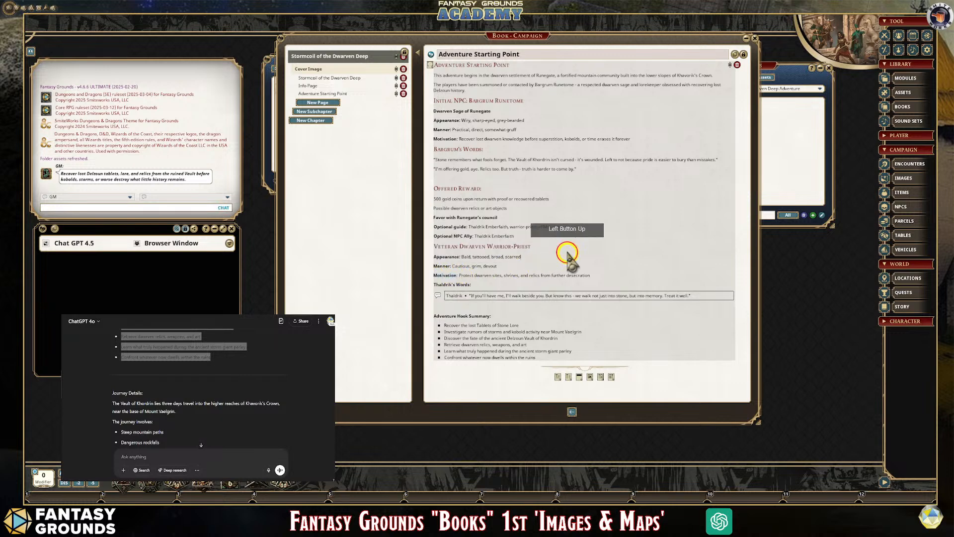
{"action": "left_click", "coordinate": [431, 217]}
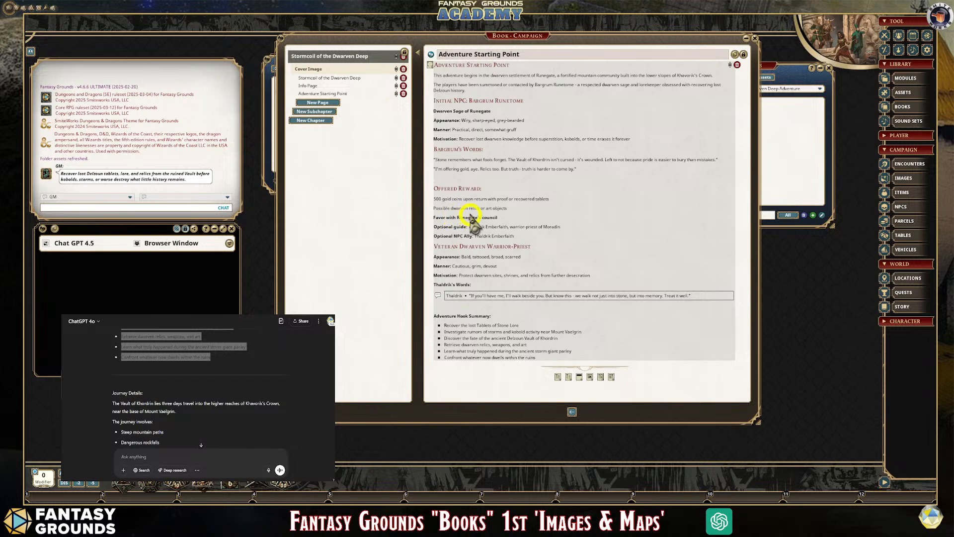
{"action": "left_click_drag", "start_coordinate": [510, 209], "coordinate": [435, 210]}
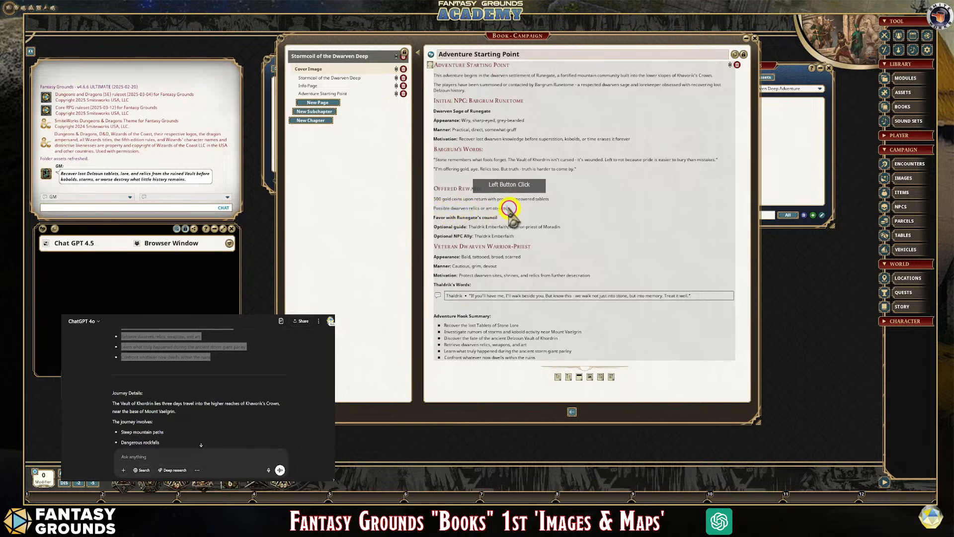
{"action": "left_click", "coordinate": [448, 201]}
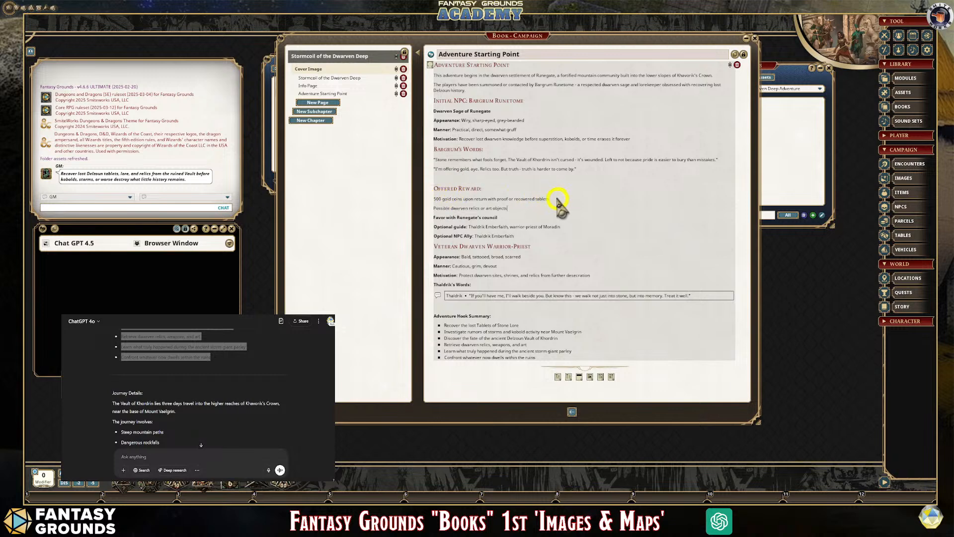
{"action": "left_click_drag", "start_coordinate": [547, 200], "coordinate": [444, 200]}
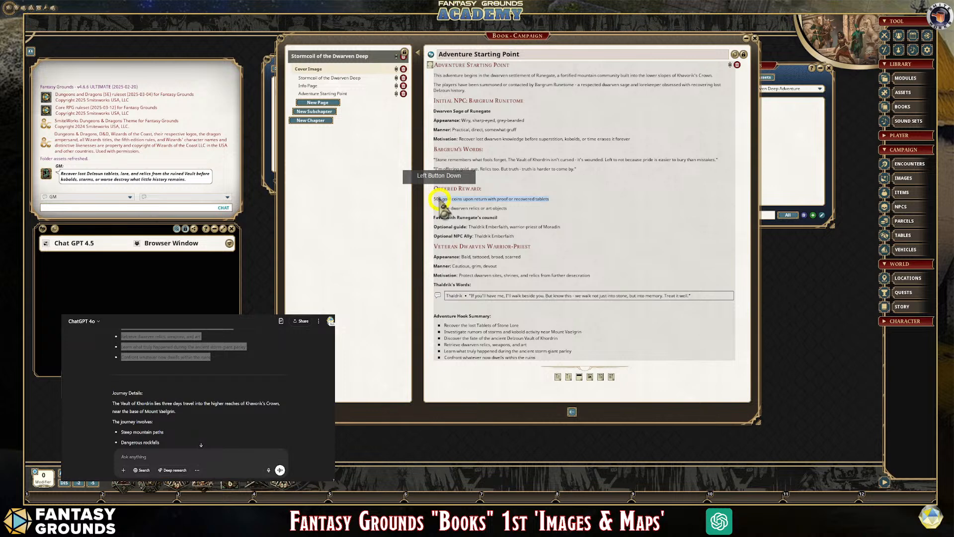
{"action": "left_click", "coordinate": [549, 199]}
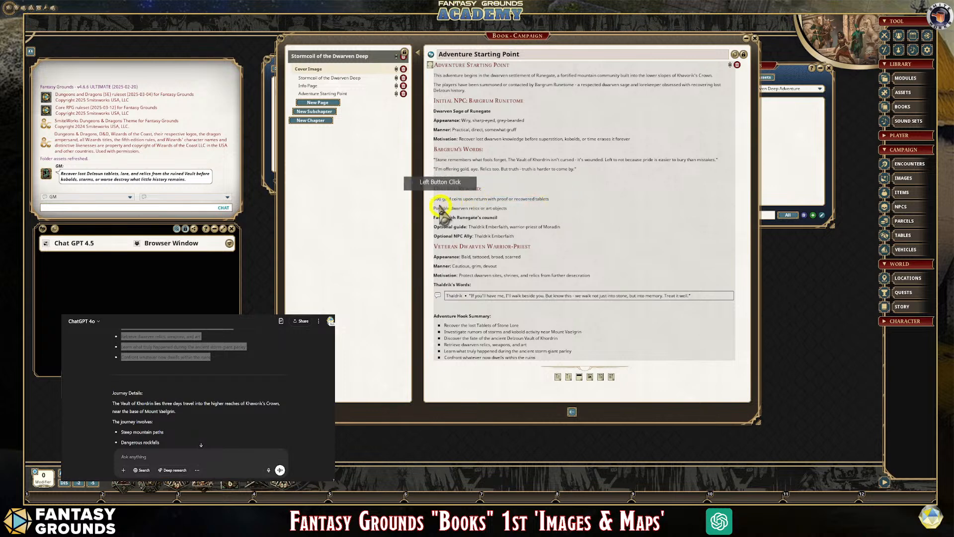
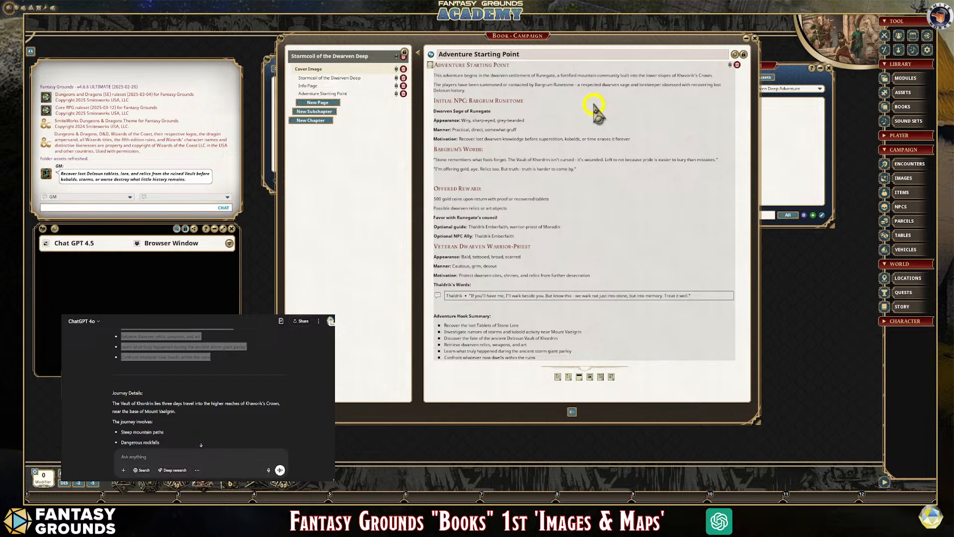
Step: Insert a blank line above the "Initial NPC: Bargrum Runetome" heading and another above "Bargrum's Words:"
{"action": "left_click", "coordinate": [511, 156]}
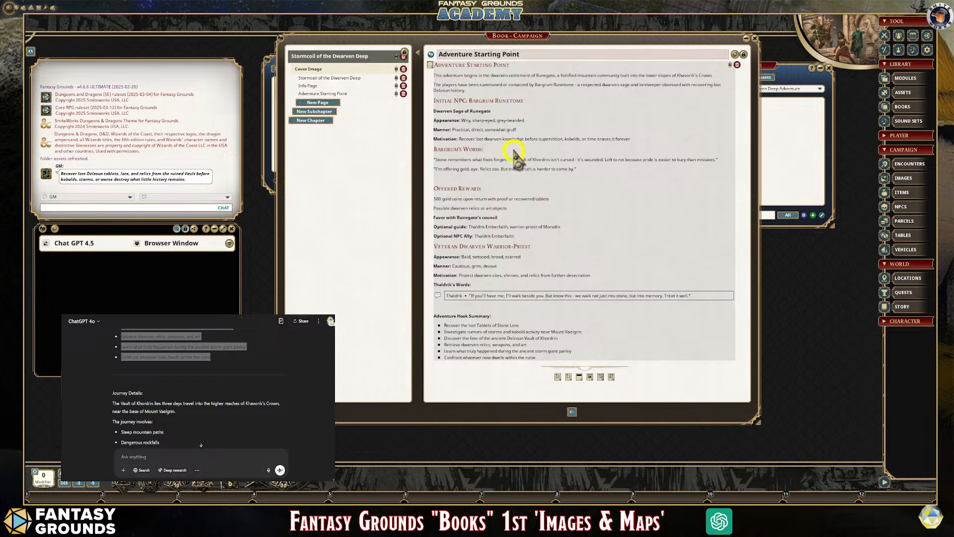
{"action": "key", "text": "Return"}
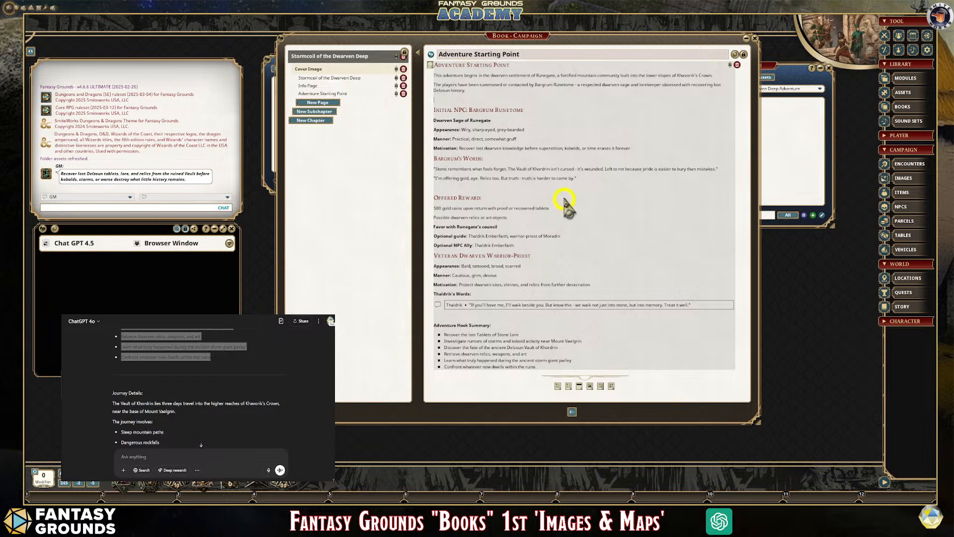
{"action": "left_click", "coordinate": [661, 168]}
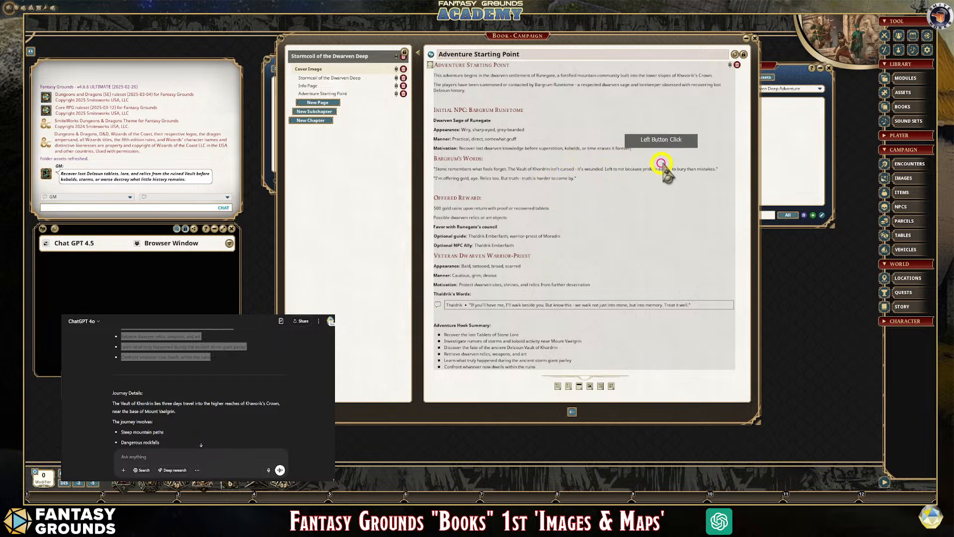
{"action": "key", "text": "Return"}
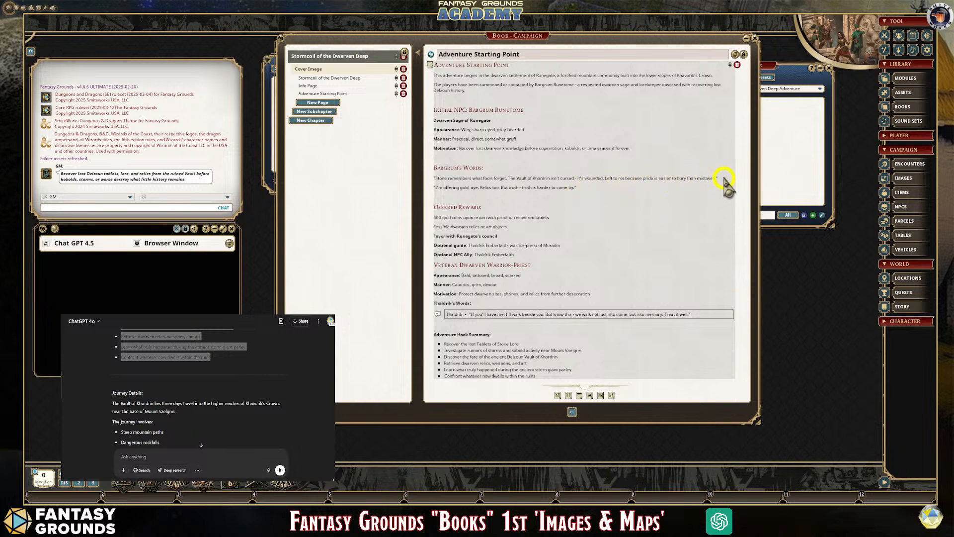
Step: Turn the two quotes below "Bargrum's Words:" into separate chat frames
{"action": "left_click_drag", "start_coordinate": [721, 178], "coordinate": [436, 180]}
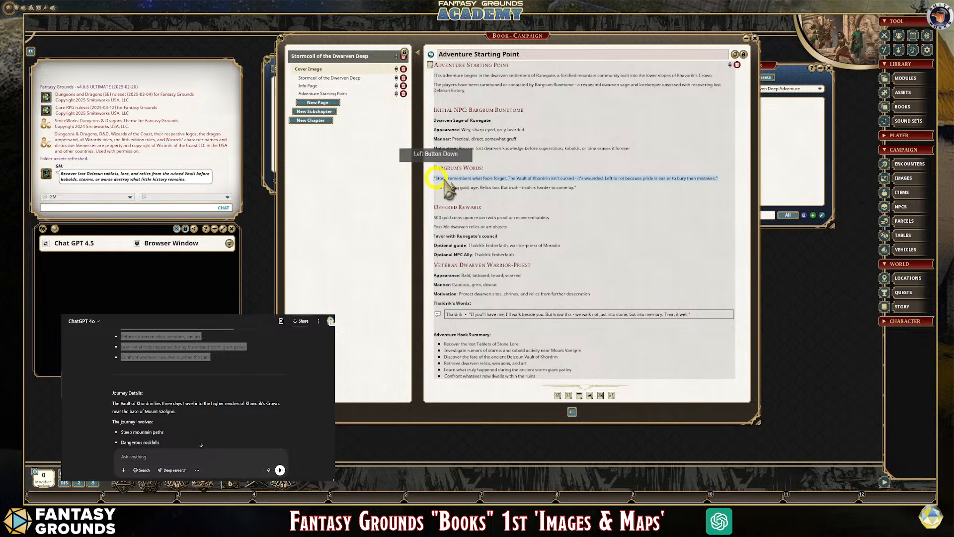
{"action": "key", "text": "ctrl+c"}
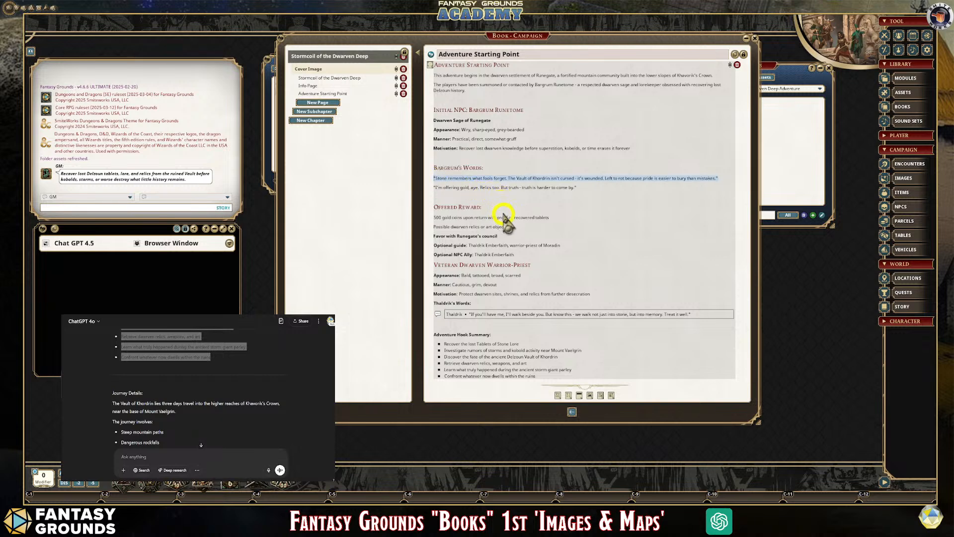
{"action": "key", "text": "ctrl+2"}
{"action": "left_click_drag", "start_coordinate": [589, 192], "coordinate": [432, 193]}
{"action": "key", "text": "ctrl+2"}
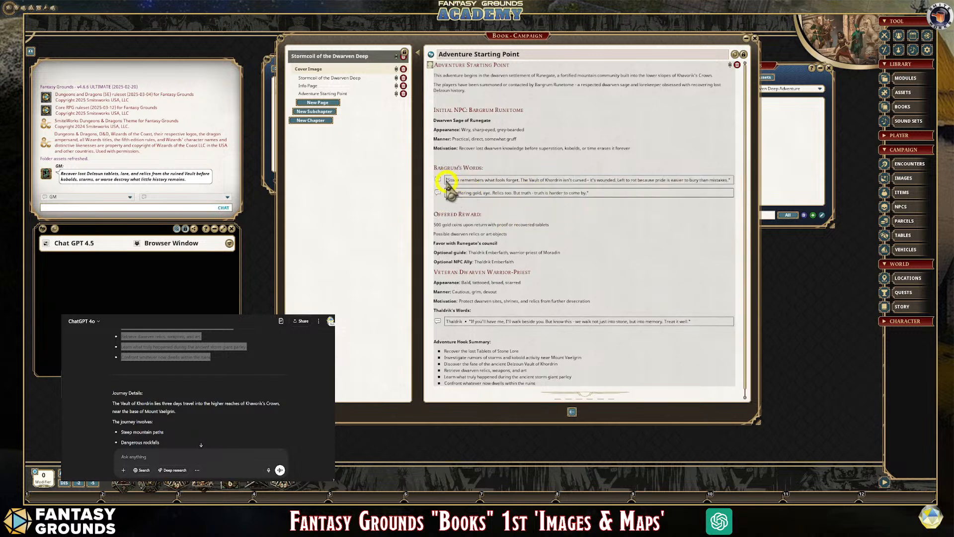
Step: Add "Bargrum" as the speaker name in both chat frames below "Bargrum's Words:"
{"action": "left_click", "coordinate": [499, 197]}
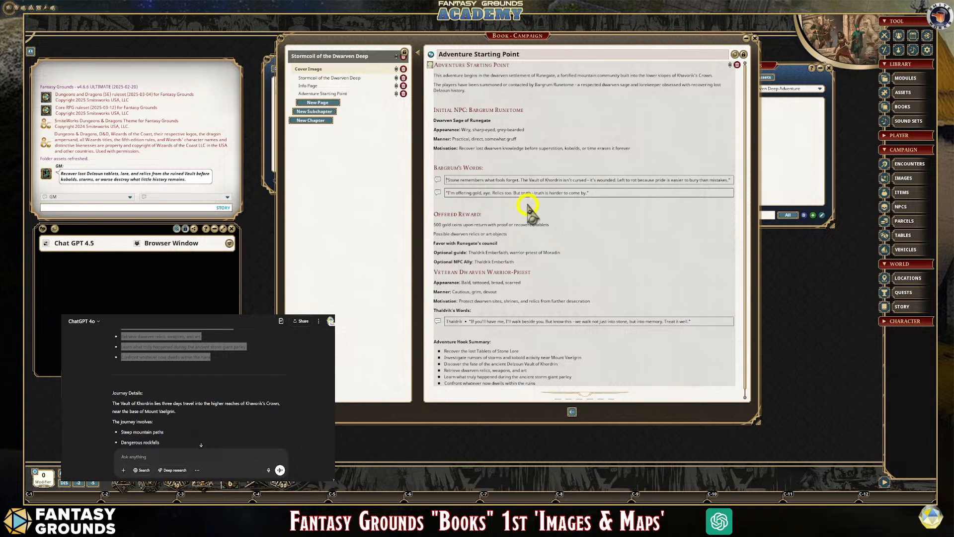
{"action": "key", "text": "ctrl+3"}
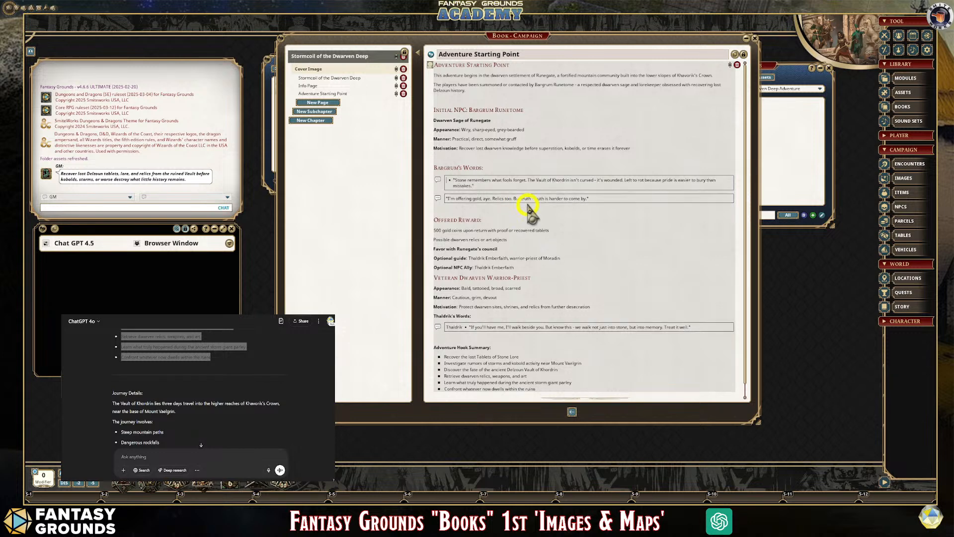
{"action": "type", "text": "Bargrum"}
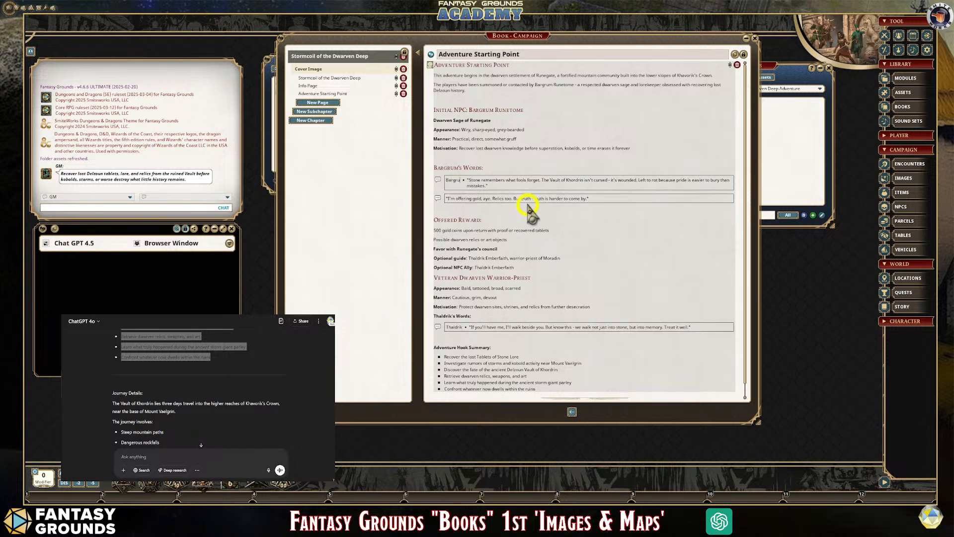
{"action": "left_click", "coordinate": [450, 199]}
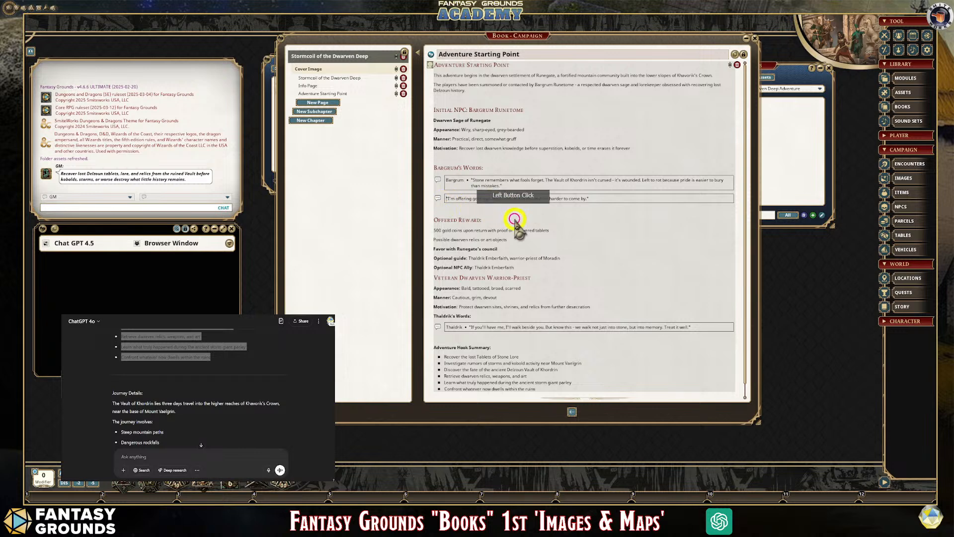
{"action": "key", "text": "ctrl+3"}
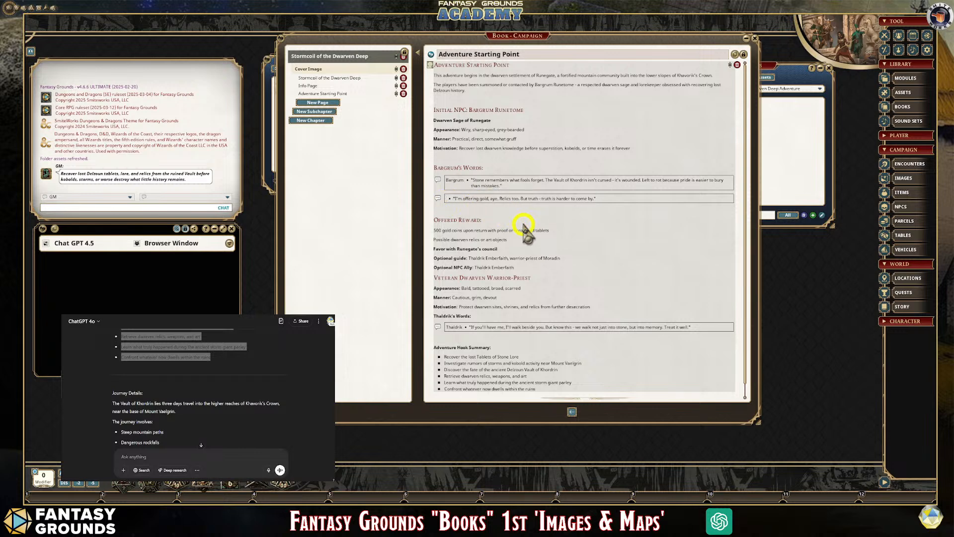
{"action": "type", "text": "Bargrum"}
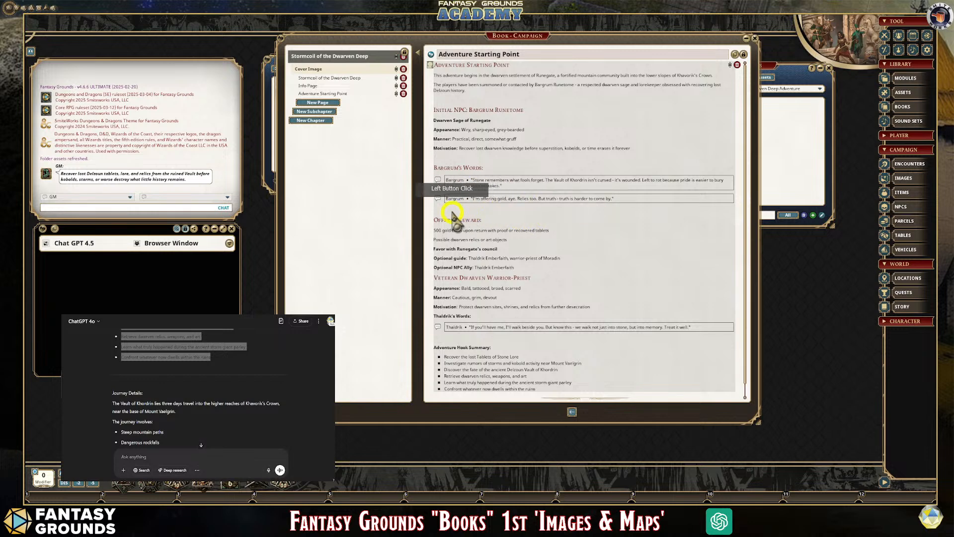
Step: Insert an empty link line below the "500 gold coins" line in the Offered Reward section
{"action": "left_click", "coordinate": [554, 233]}
{"action": "left_click", "coordinate": [512, 241]}
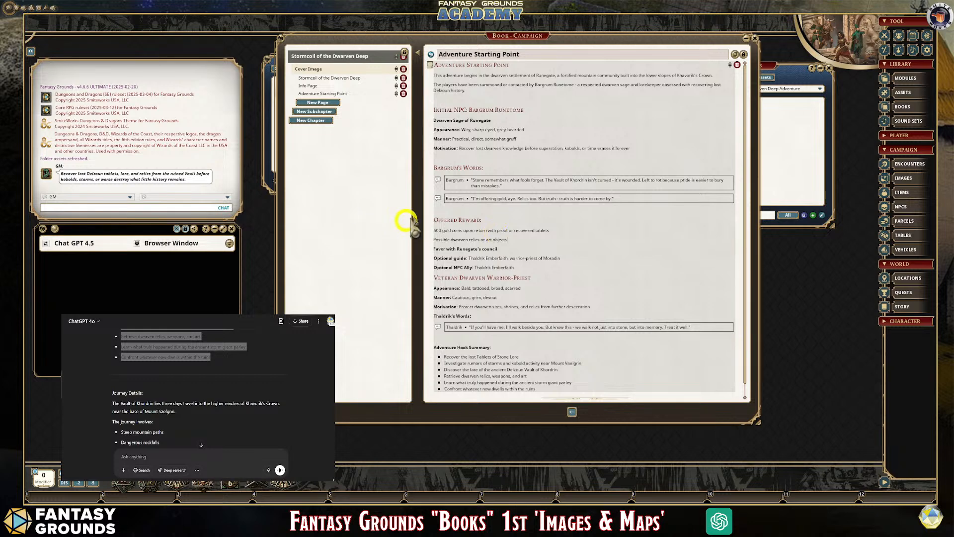
{"action": "left_click", "coordinate": [596, 237]}
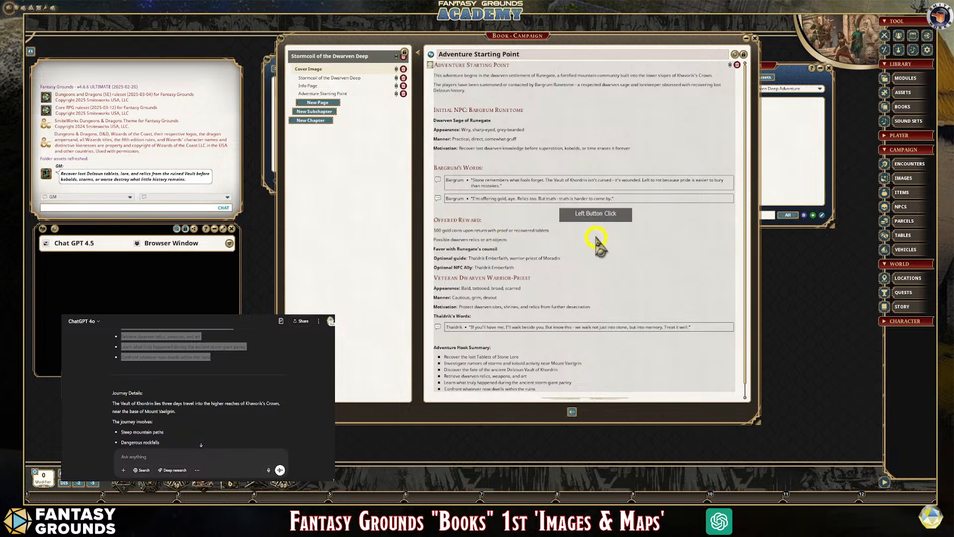
{"action": "key", "text": "Return"}
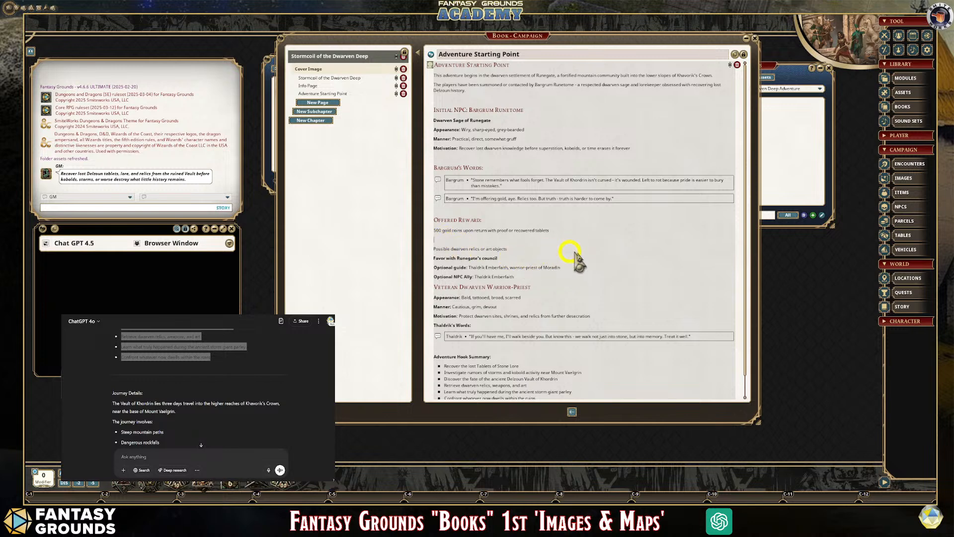
{"action": "key", "text": "ctrl+3"}
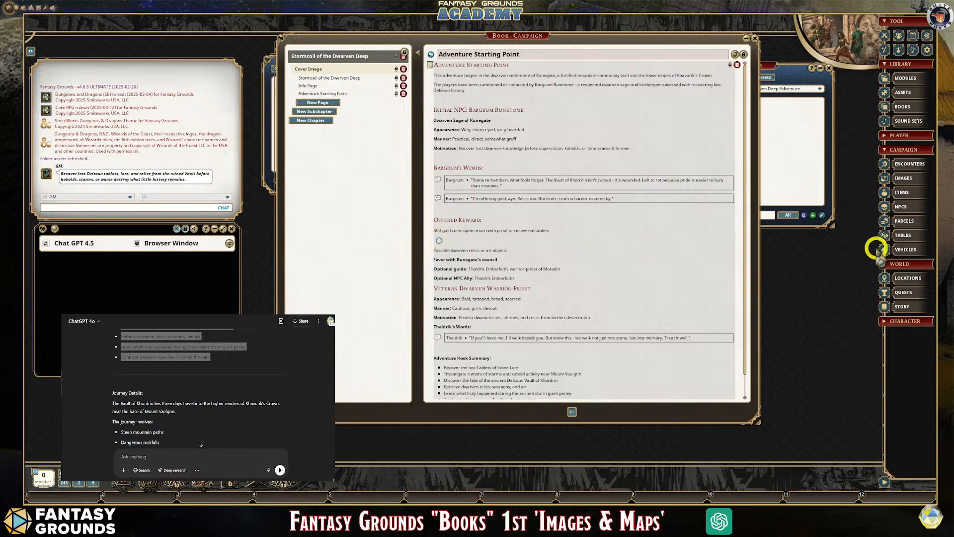
{"action": "left_click", "coordinate": [454, 240]}
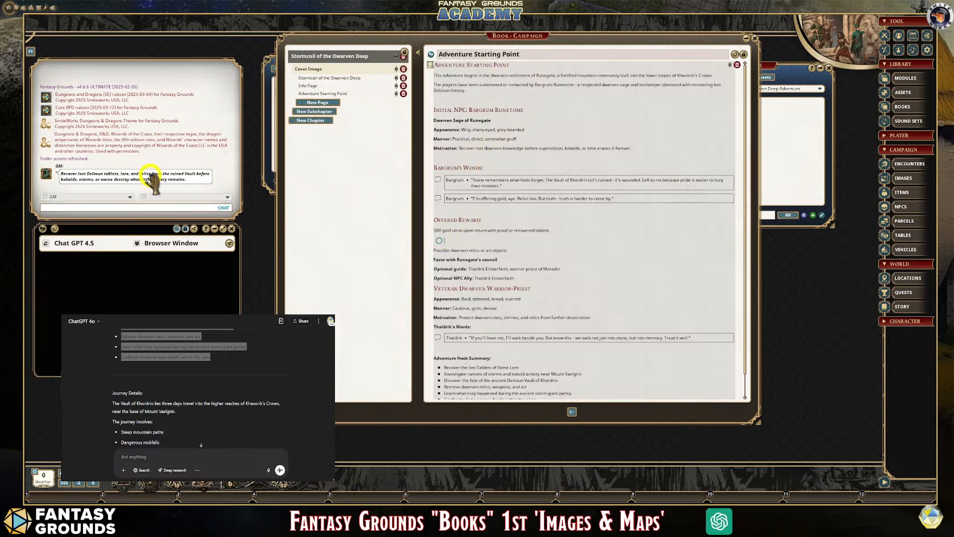
Step: Add a new page to the book and title it "Journey Details", copied from the ChatGPT text without its colon
{"action": "left_click", "coordinate": [323, 103]}
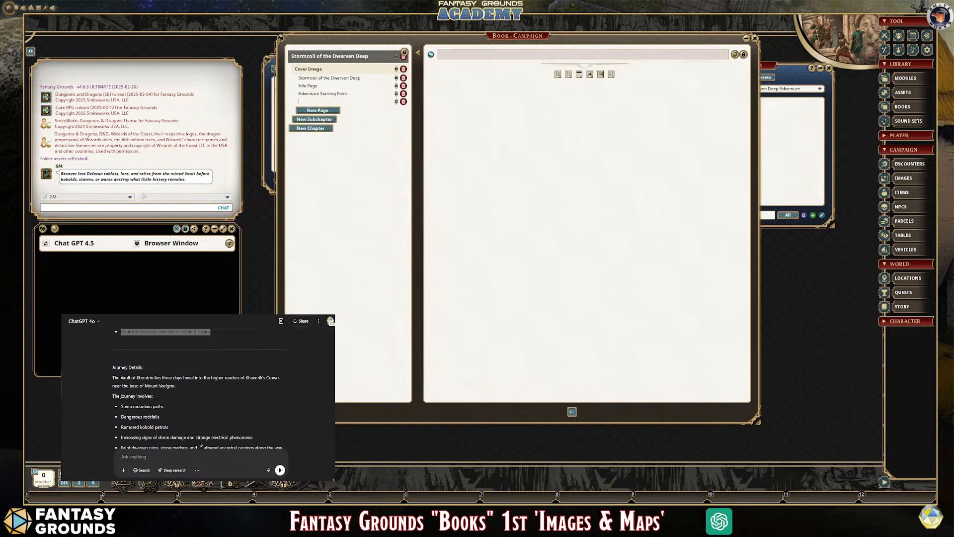
{"action": "left_click_drag", "start_coordinate": [143, 368], "coordinate": [113, 369]}
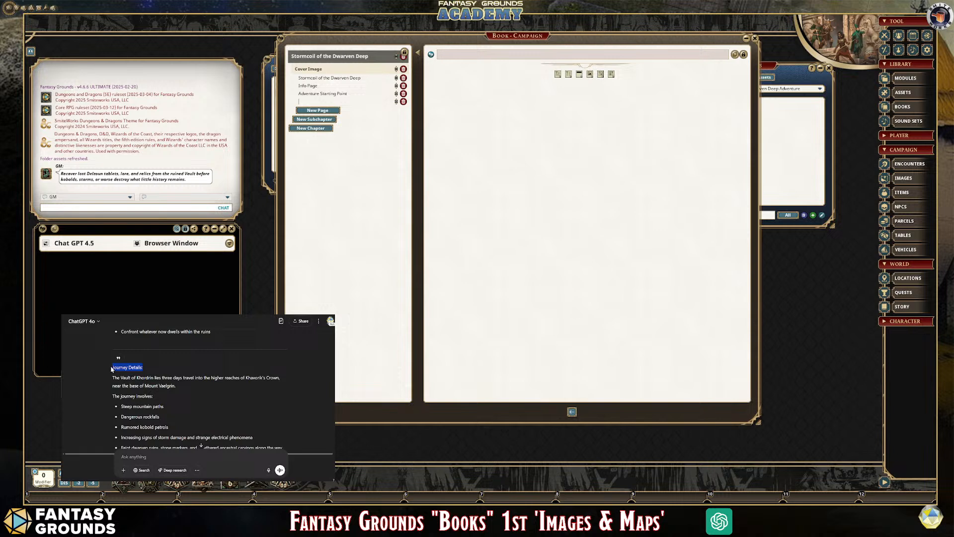
{"action": "left_click", "coordinate": [463, 56]}
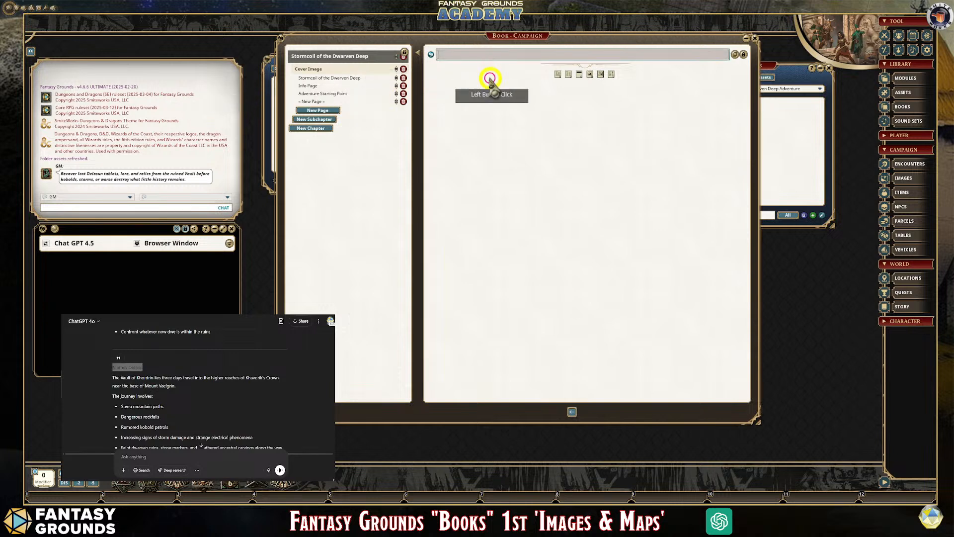
{"action": "key", "text": "ctrl+v"}
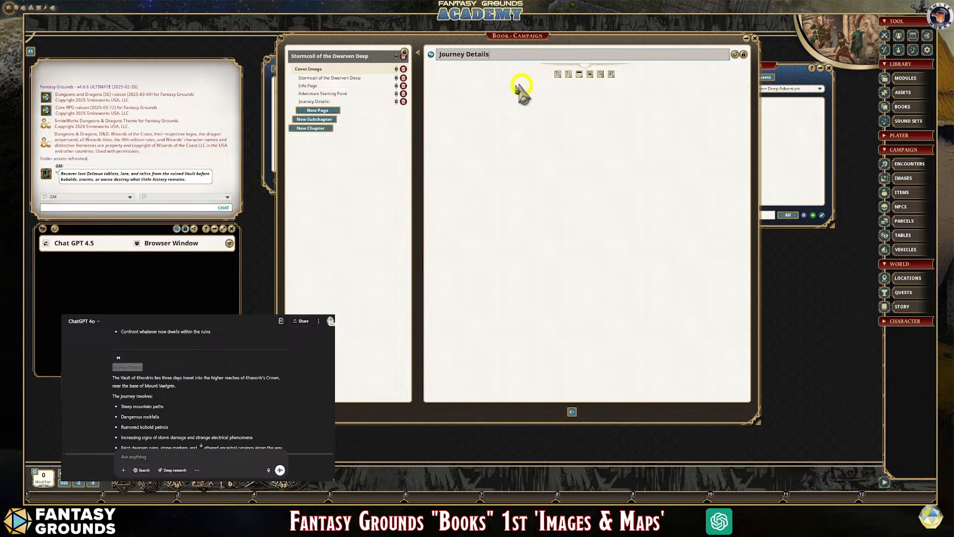
Step: Add a text block to the Journey Details page, paste the ChatGPT journey description and list into it, and remove the blank lines between entries
{"action": "left_click", "coordinate": [558, 74]}
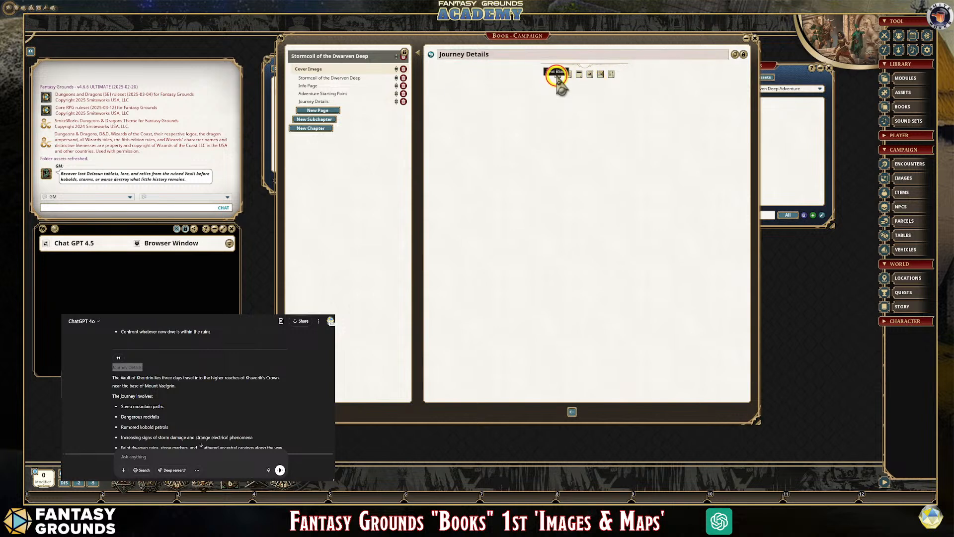
{"action": "scroll", "coordinate": [199, 388], "scroll_direction": "down", "scroll_amount": 1}
{"action": "scroll", "coordinate": [199, 388], "scroll_direction": "down", "scroll_amount": 2}
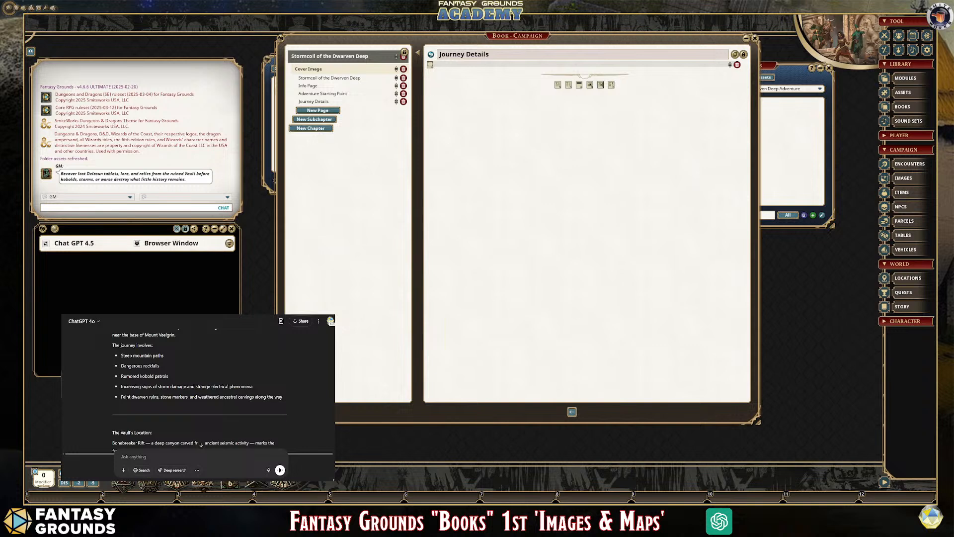
{"action": "scroll", "coordinate": [199, 388], "scroll_direction": "up", "scroll_amount": 2}
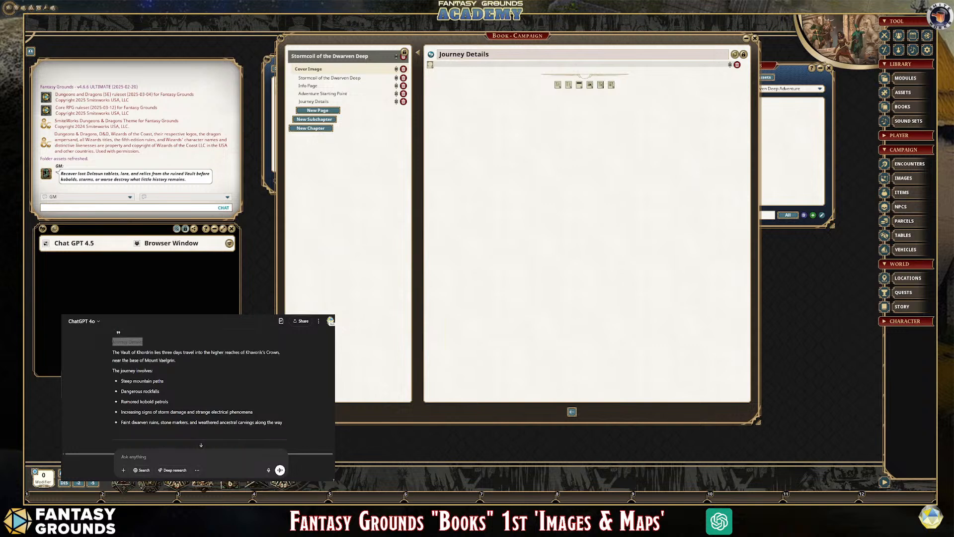
{"action": "left_click_drag", "start_coordinate": [112, 350], "coordinate": [286, 429]}
{"action": "key", "text": "ctrl+c"}
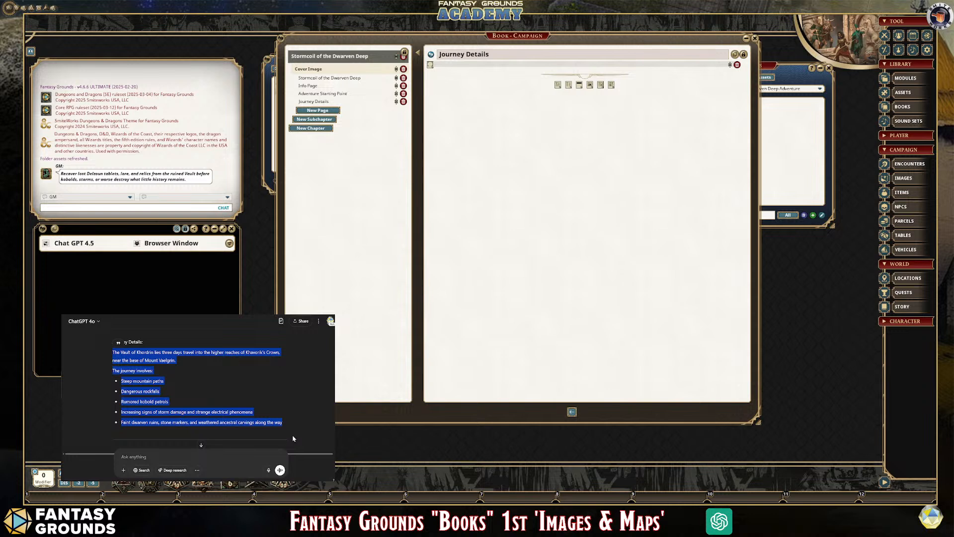
{"action": "left_click", "coordinate": [449, 65]}
{"action": "key", "text": "ctrl+v"}
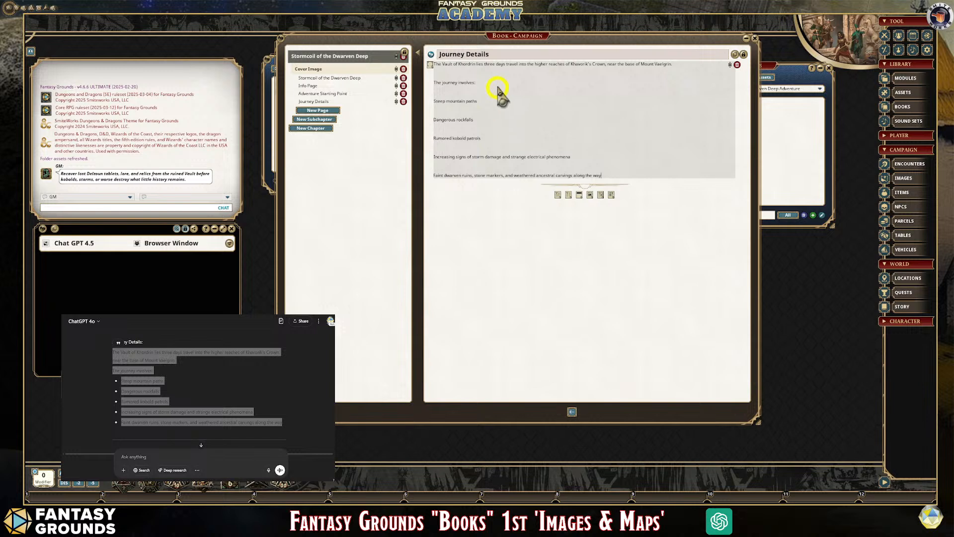
{"action": "left_click", "coordinate": [487, 73]}
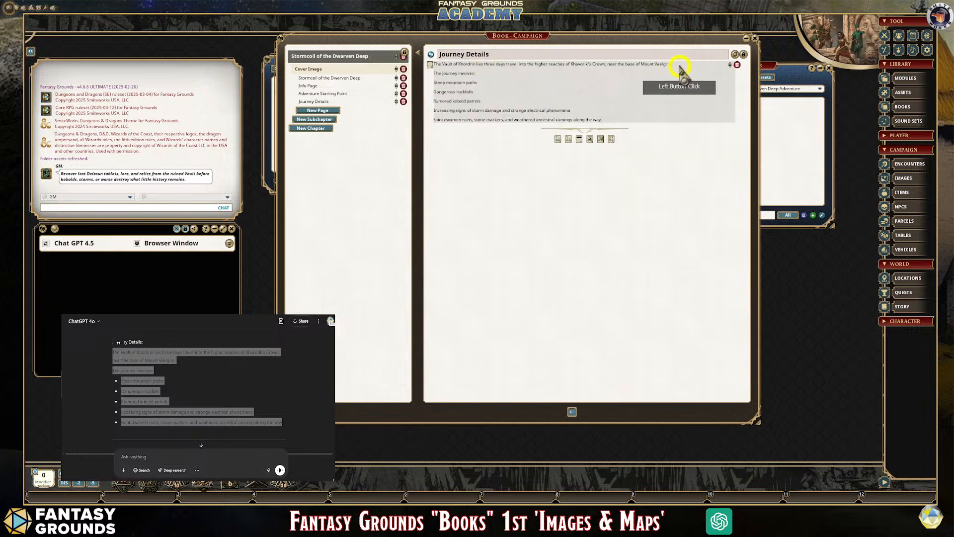
Step: Bold the "The journey involves:" line
{"action": "left_click_drag", "start_coordinate": [681, 69], "coordinate": [427, 65]}
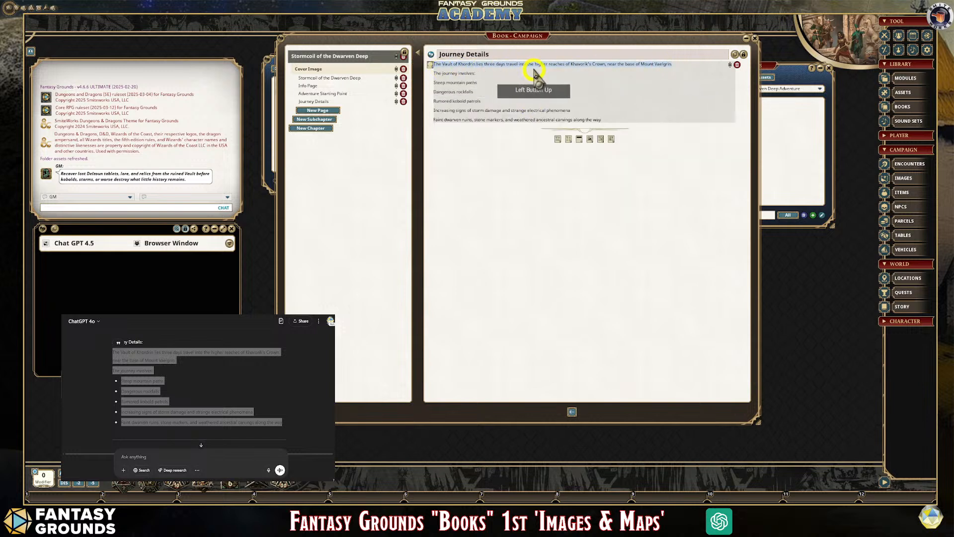
{"action": "left_click_drag", "start_coordinate": [478, 73], "coordinate": [398, 80]}
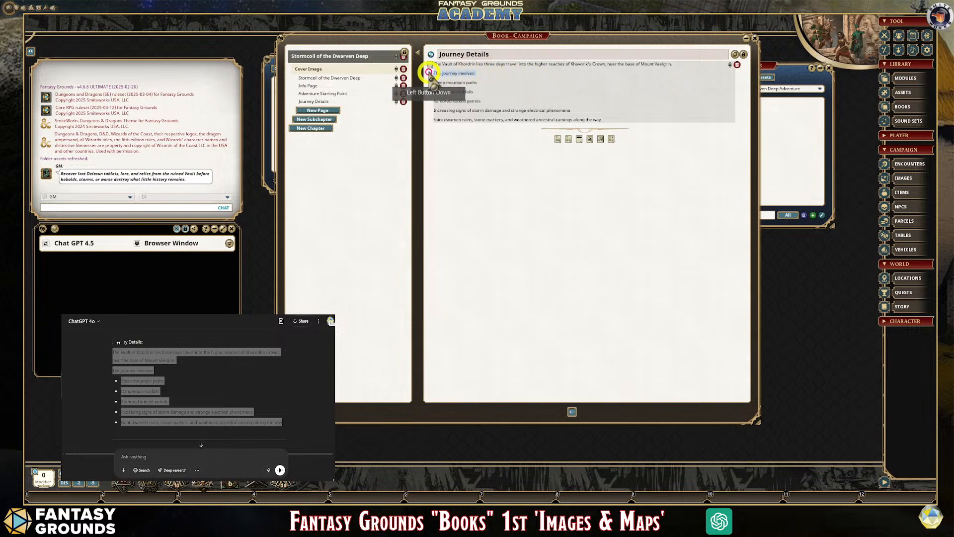
{"action": "key", "text": "ctrl+b"}
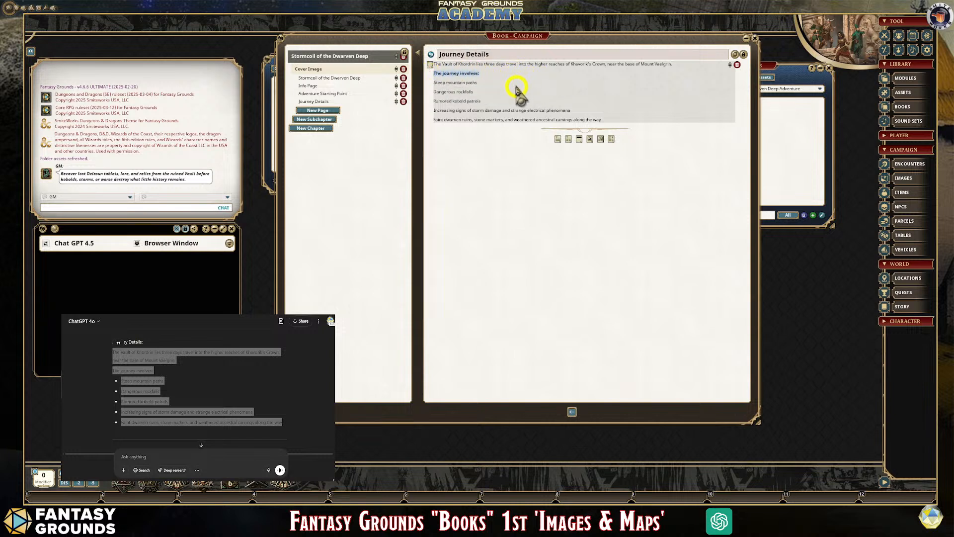
{"action": "left_click", "coordinate": [517, 92]}
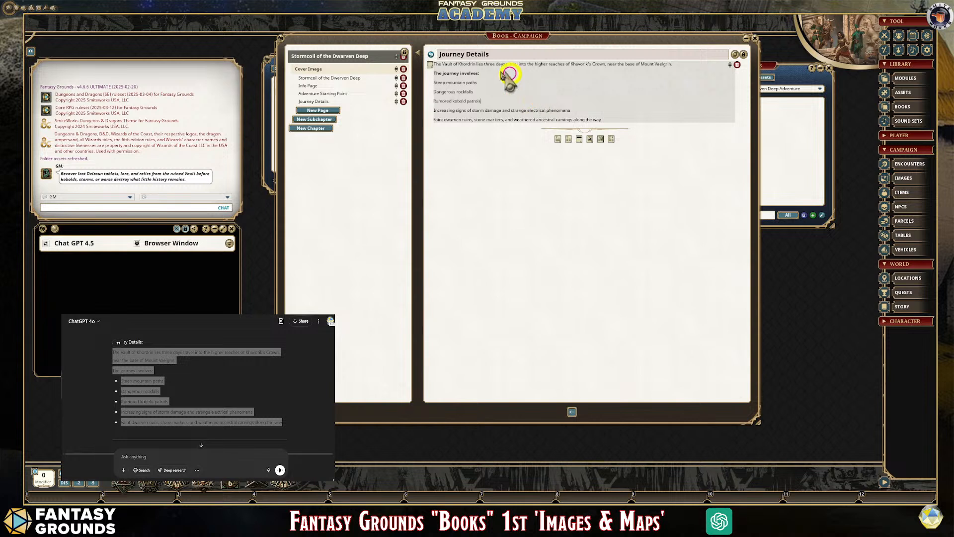
Step: Insert the line "Journey Details" above the opening paragraph of the text block
{"action": "left_click", "coordinate": [434, 64]}
{"action": "left_click", "coordinate": [486, 78]}
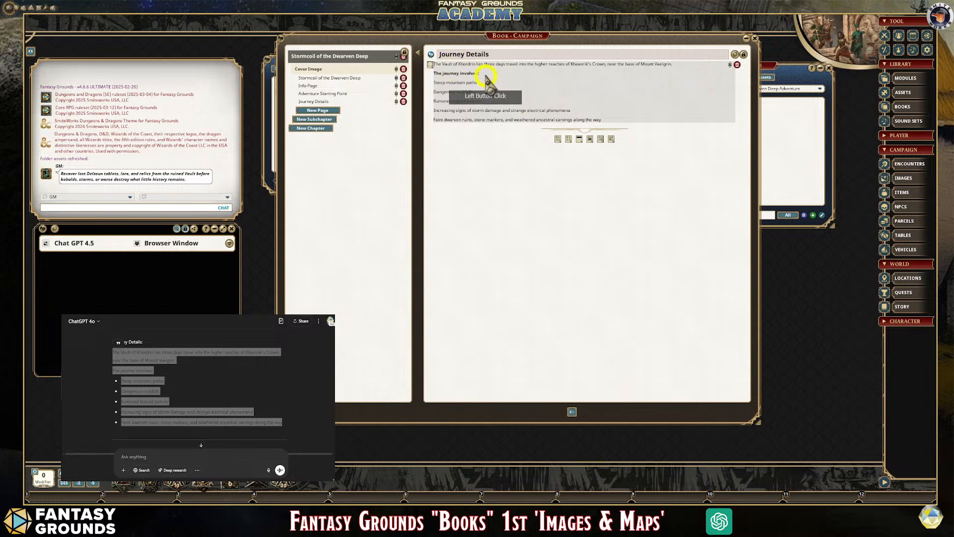
{"action": "key", "text": "Return"}
{"action": "left_click_drag", "start_coordinate": [506, 55], "coordinate": [429, 55]}
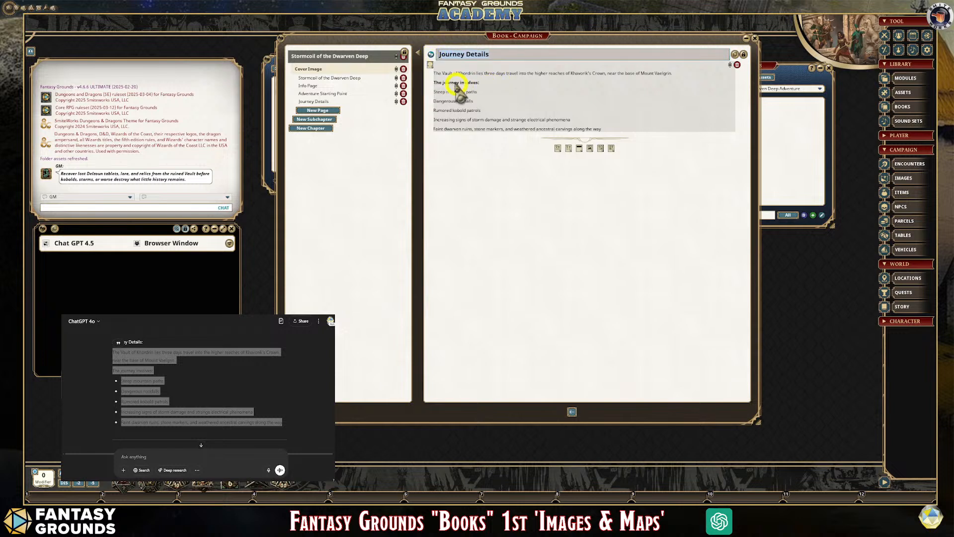
{"action": "left_click", "coordinate": [536, 84]}
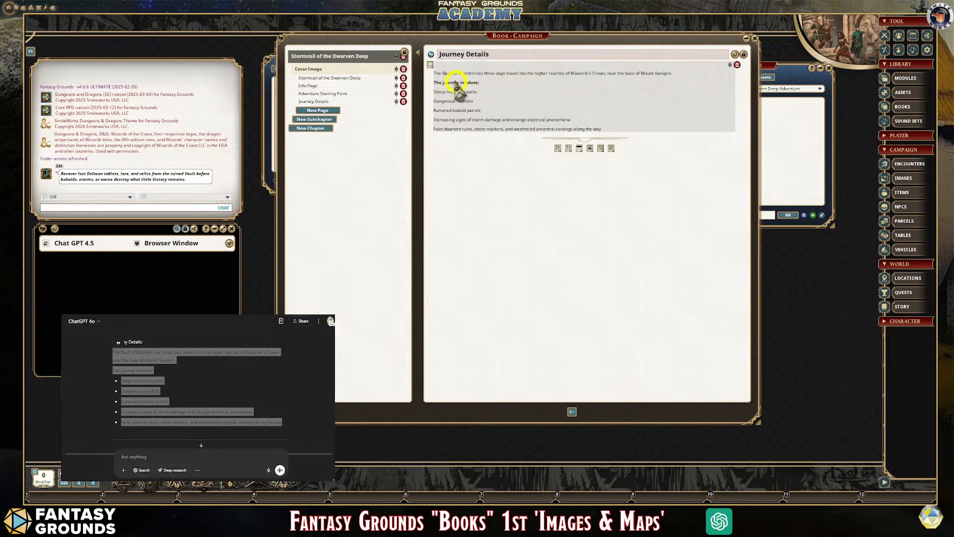
{"action": "left_click", "coordinate": [469, 79]}
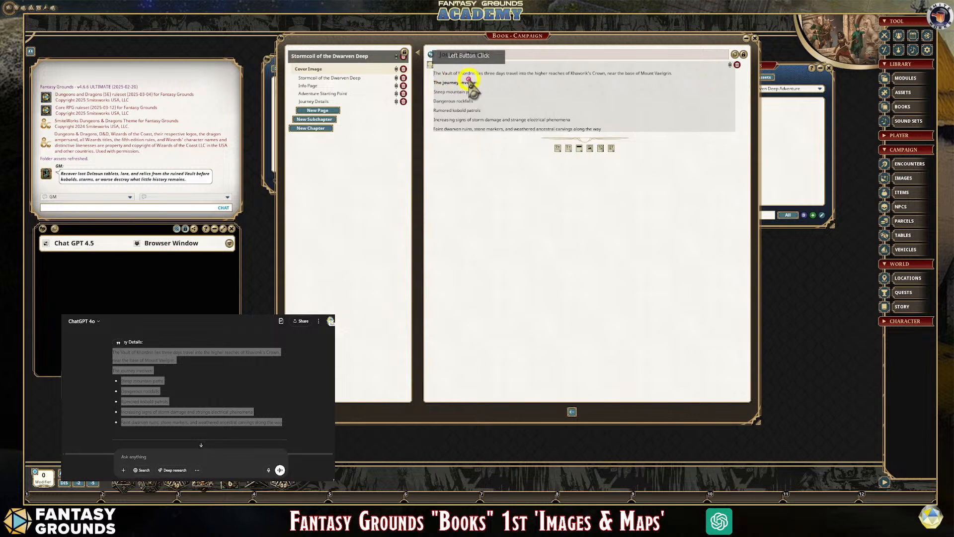
{"action": "key", "text": "Return"}
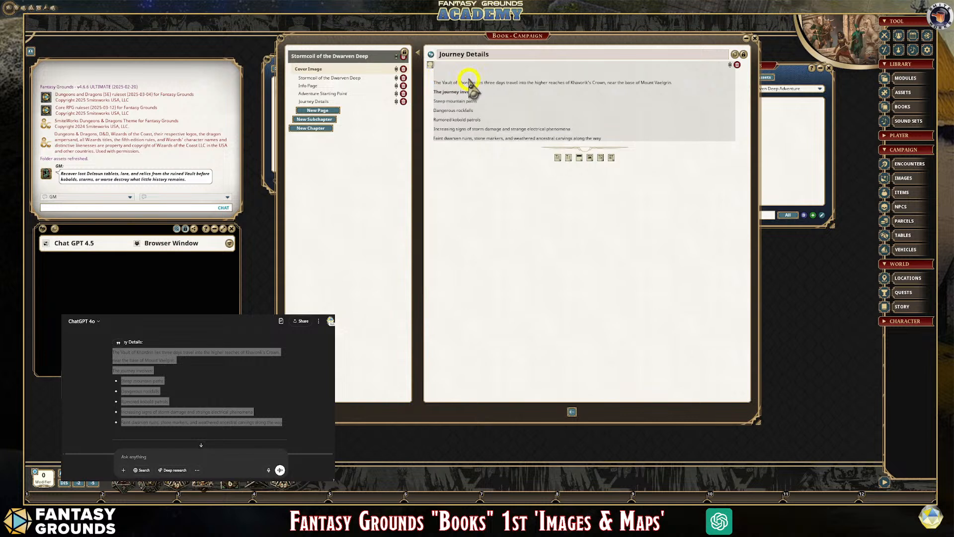
{"action": "type", "text": "Journey Details"}
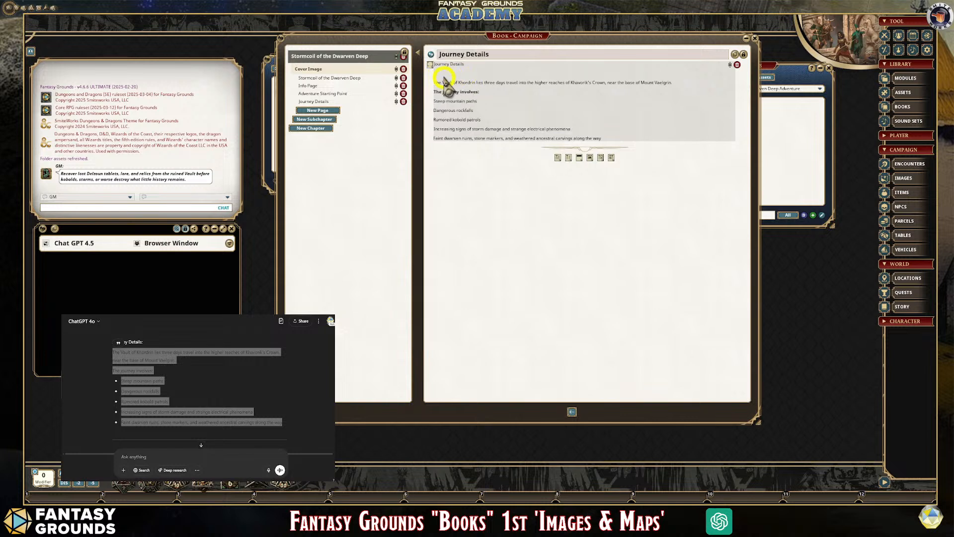
Step: Remove the blank line beneath "Journey Details" in the text block and format that line as a heading
{"action": "left_click", "coordinate": [487, 79]}
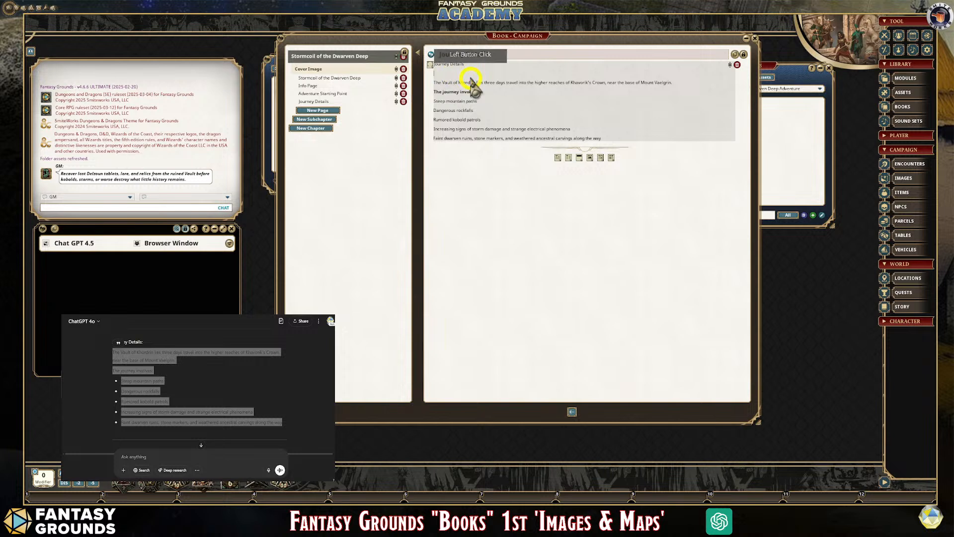
{"action": "key", "text": "BackSpace"}
{"action": "left_click_drag", "start_coordinate": [466, 64], "coordinate": [432, 64]}
{"action": "key", "text": "ctrl+1"}
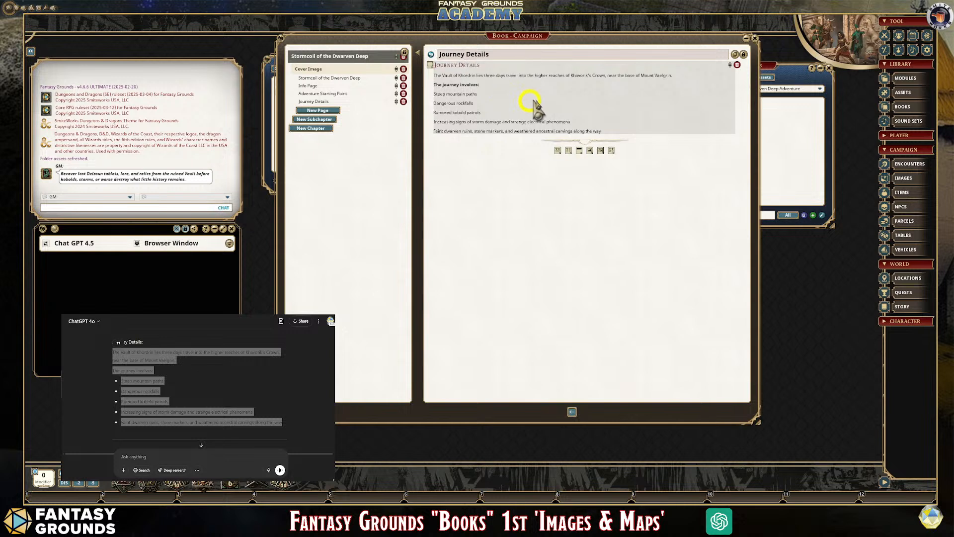
Step: Insert a blank line above "The journey involves:" in the Journey Details text block
{"action": "left_click", "coordinate": [435, 84]}
{"action": "left_click", "coordinate": [463, 88]}
{"action": "key", "text": "Return"}
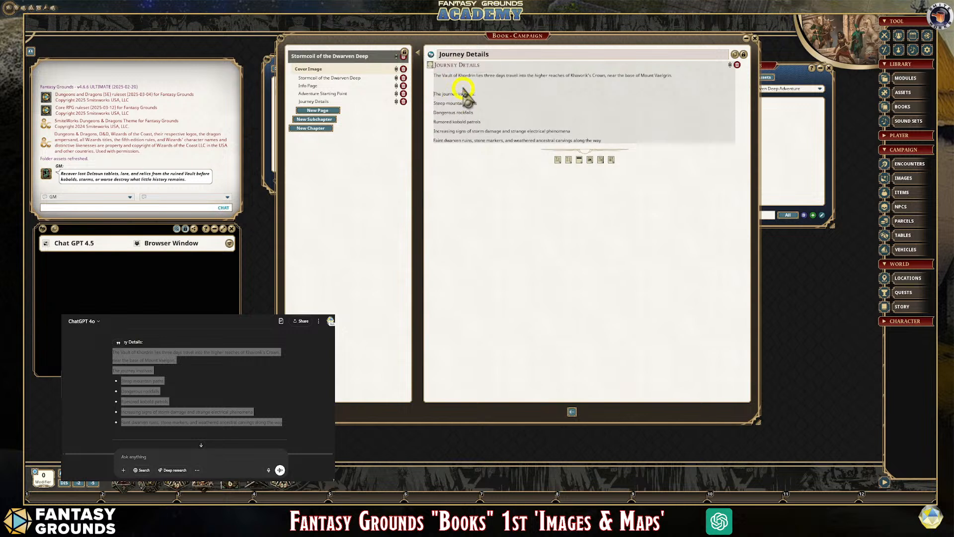
{"action": "left_click_drag", "start_coordinate": [478, 93], "coordinate": [428, 93]}
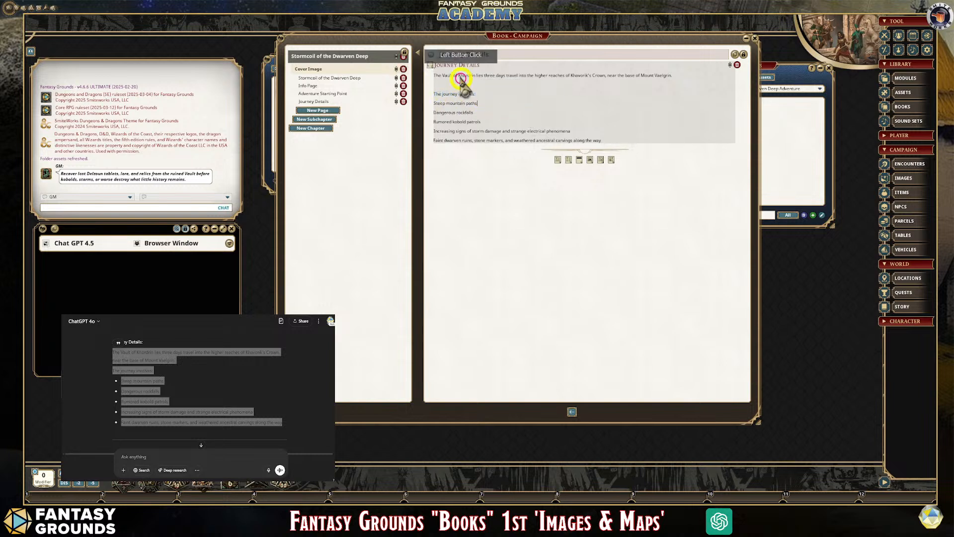
{"action": "left_click", "coordinate": [455, 82]}
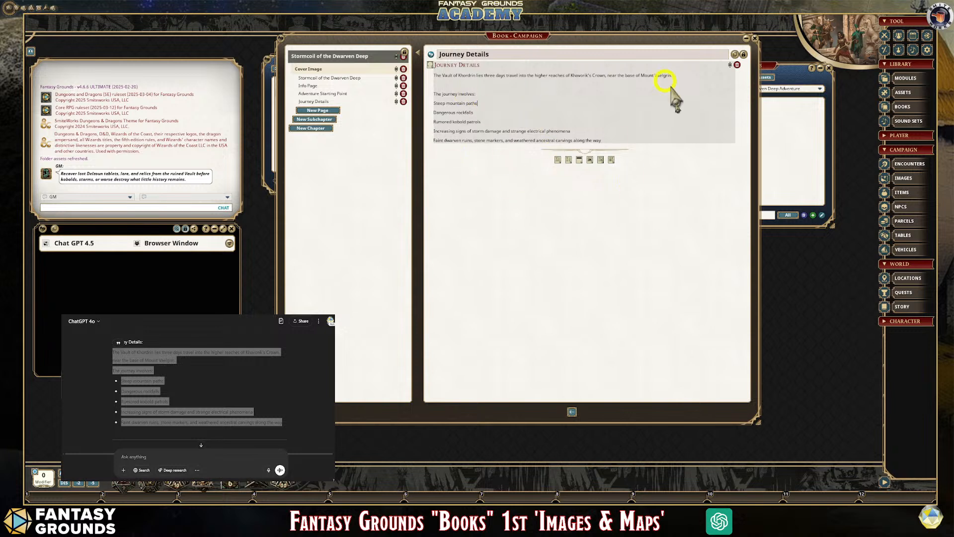
Step: Append ChatGPT's text from "The Vault's Location:" through its numbered follow-up options to the Journey Details text block, separated by a blank line
{"action": "left_click", "coordinate": [284, 385]}
{"action": "scroll", "coordinate": [285, 386], "scroll_direction": "down", "scroll_amount": 3}
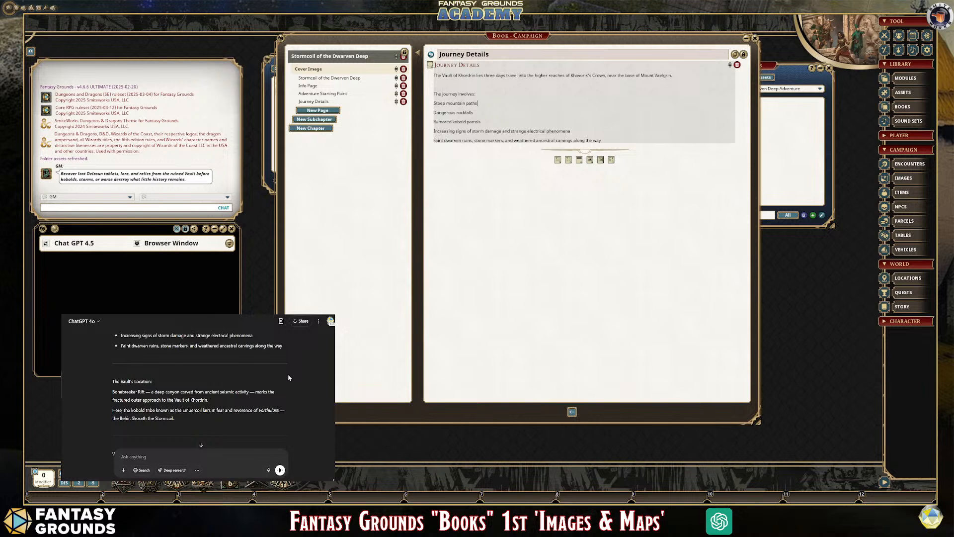
{"action": "left_click", "coordinate": [636, 149]}
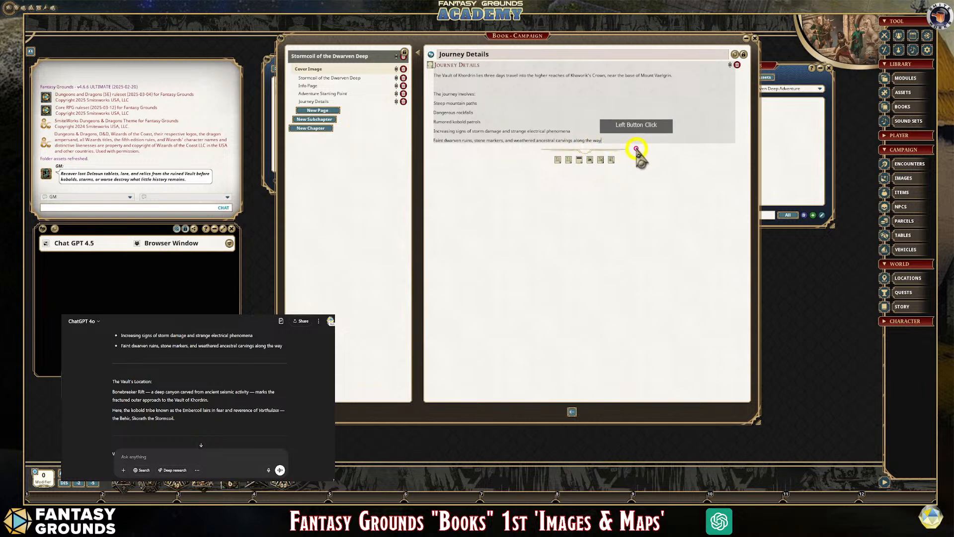
{"action": "key", "text": "Return"}
{"action": "key", "text": "Return"}
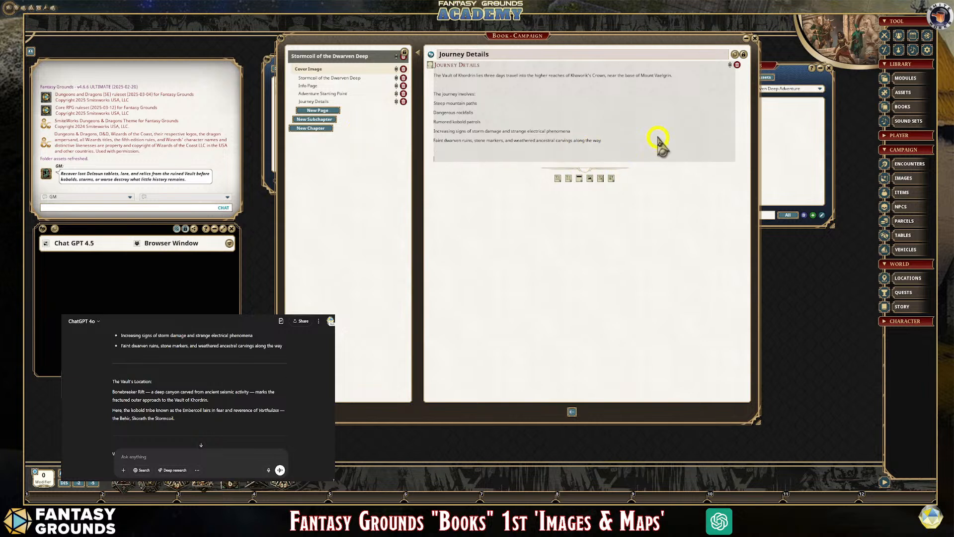
{"action": "scroll", "coordinate": [199, 387], "scroll_direction": "down", "scroll_amount": 2}
{"action": "scroll", "coordinate": [199, 388], "scroll_direction": "up", "scroll_amount": 1}
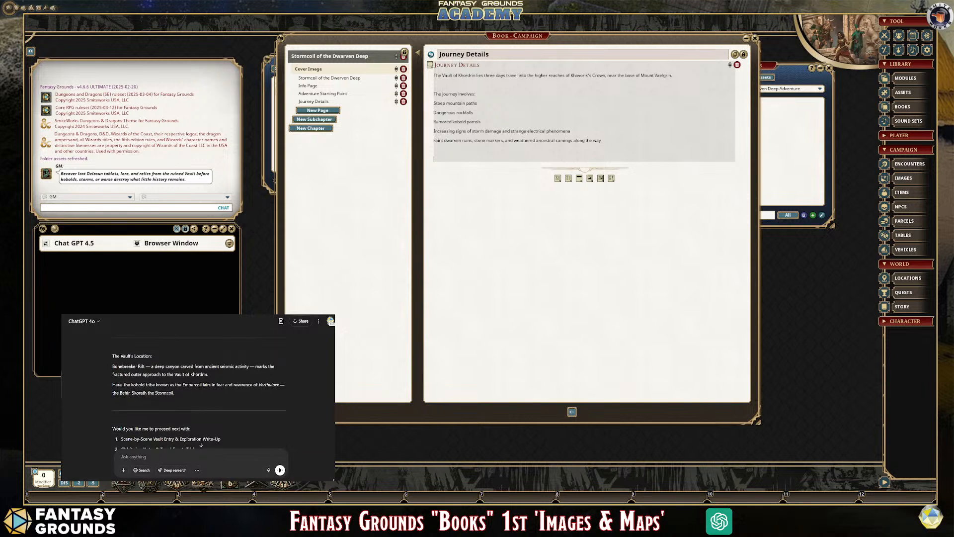
{"action": "left_click_drag", "start_coordinate": [113, 355], "coordinate": [229, 414]}
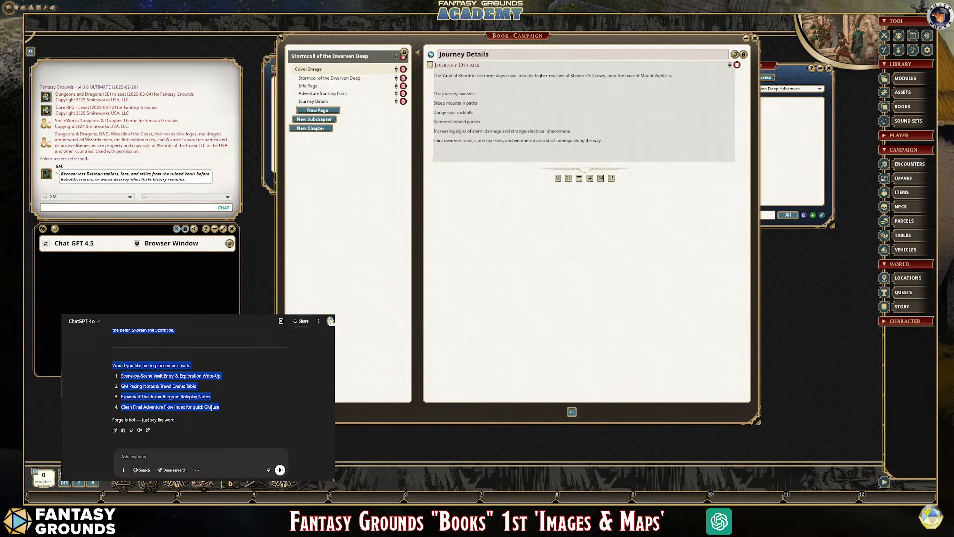
{"action": "left_click", "coordinate": [449, 158]}
{"action": "type", "text": "The Vault's Location:  Bonebreaker Rift — a deep canyon carved from ancient seismic activity — marks the fractured outer approach to the Vault of Khordrin.  Here, the kobold tribe known as the Embercoil lairs in fear and reverence of Vorthulaxx — the Behir, Skorath the Stormcoil.  Would you like me to proceed next with:  Scene-by-Scene Vault Entry & Exploration Write-Up  GM Pacing Notes & Travel Events Table  Expanded Thaldrik or Bargrum Roleplay Notes  Clean Final Adventure Flow Index for quick GM use"}
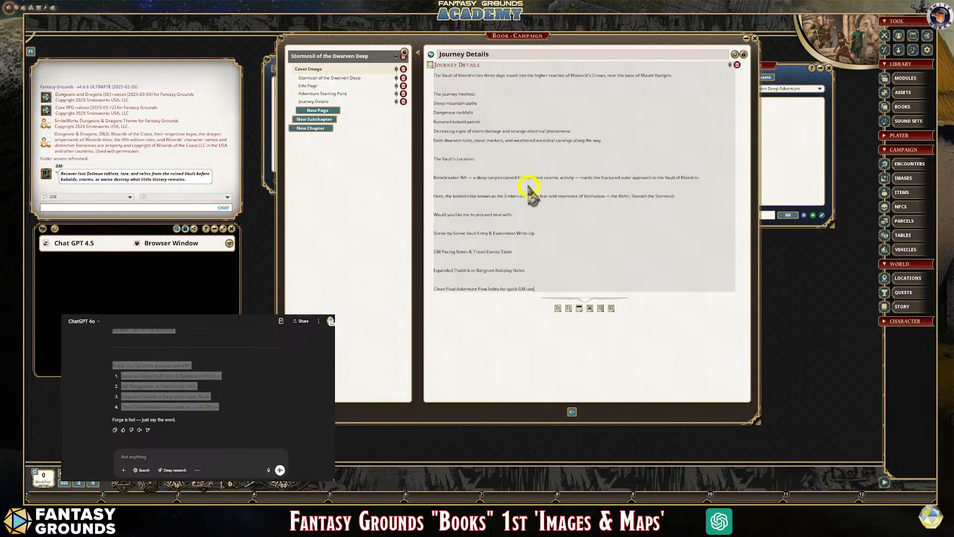
Step: Format "The Vault's Location:" as a heading and delete the pasted "Would you like me to proceed next with:" line and its options
{"action": "left_click_drag", "start_coordinate": [493, 159], "coordinate": [427, 159]}
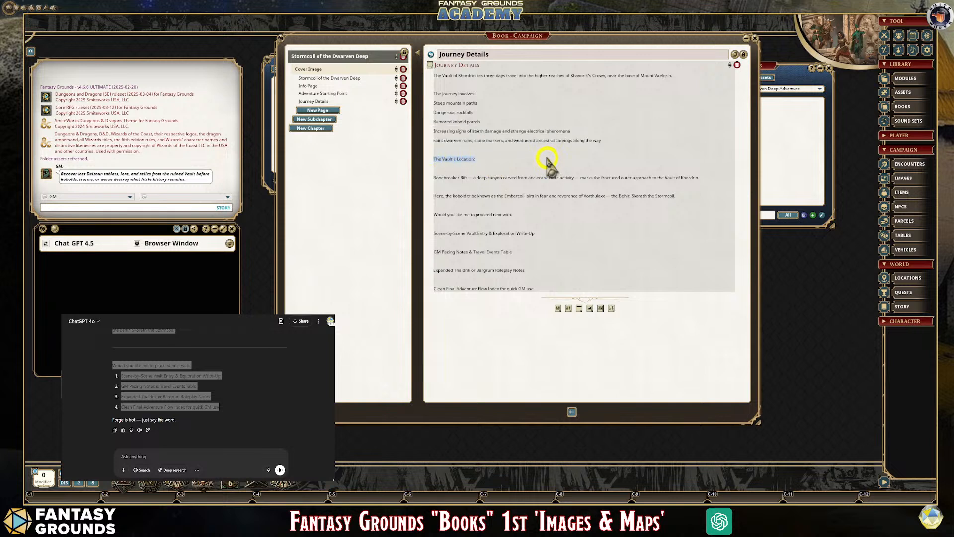
{"action": "key", "text": "ctrl+h"}
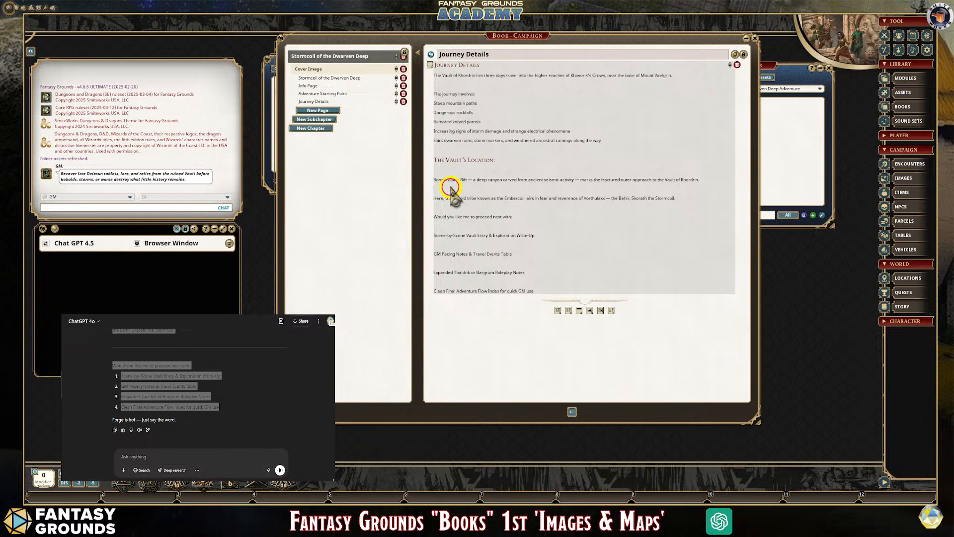
{"action": "left_click", "coordinate": [526, 219]}
{"action": "mouse_move", "coordinate": [525, 218]}
{"action": "left_mouse_down"}
{"action": "mouse_move", "coordinate": [545, 241]}
{"action": "mouse_move", "coordinate": [543, 293]}
{"action": "mouse_move", "coordinate": [478, 233]}
{"action": "mouse_move", "coordinate": [437, 217]}
{"action": "mouse_move", "coordinate": [514, 219]}
{"action": "left_mouse_up"}
{"action": "key", "text": "Delete"}
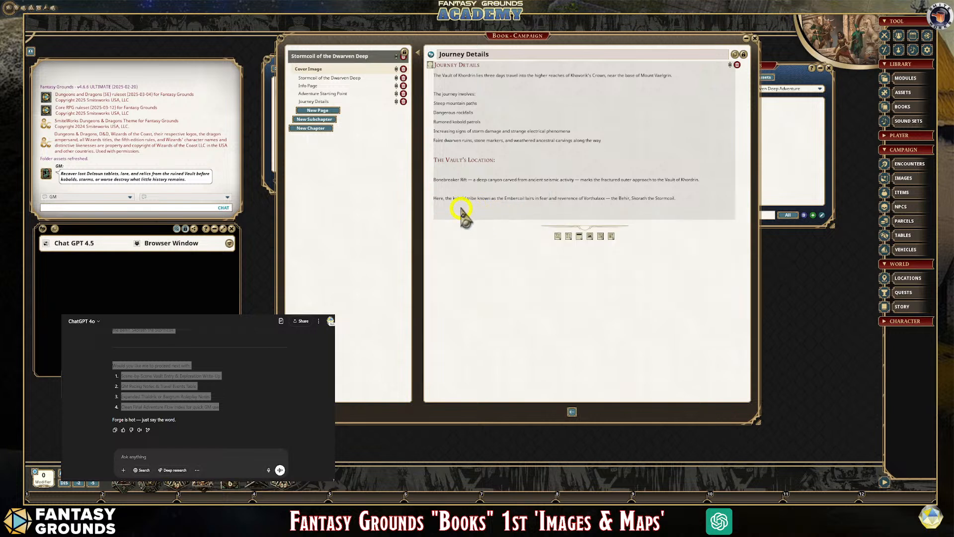
{"action": "key", "text": "Delete"}
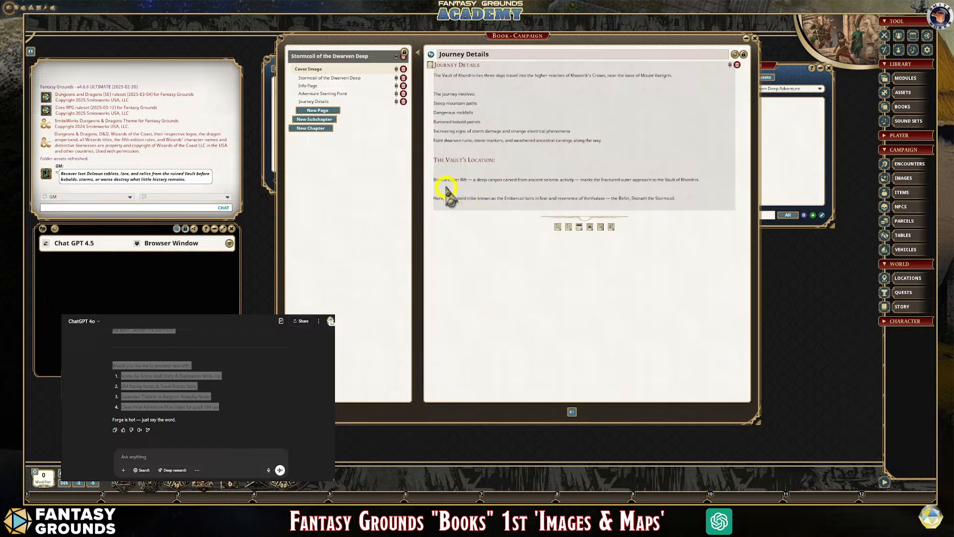
Step: Remove the blank lines between "The Vault's Location:" heading and its two paragraphs
{"action": "left_click", "coordinate": [523, 215]}
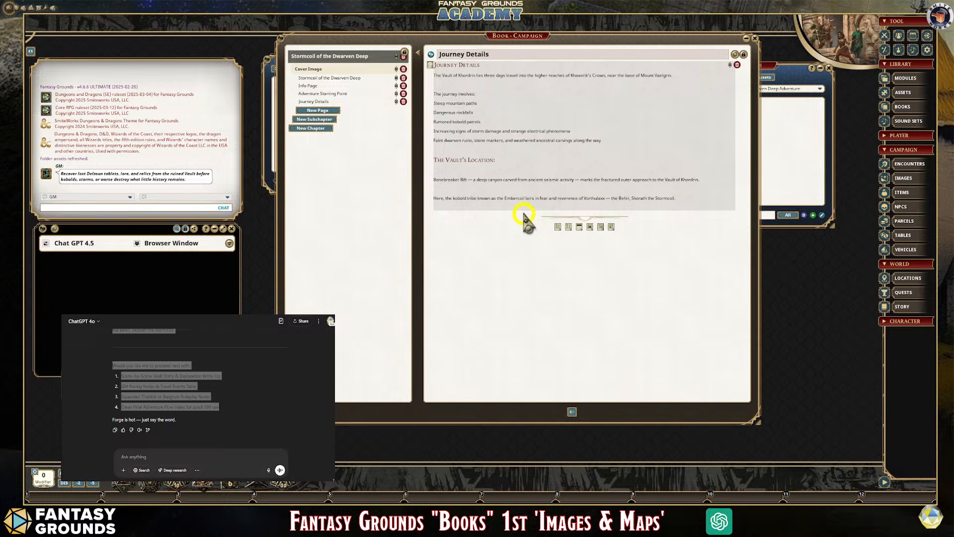
{"action": "key", "text": "Delete"}
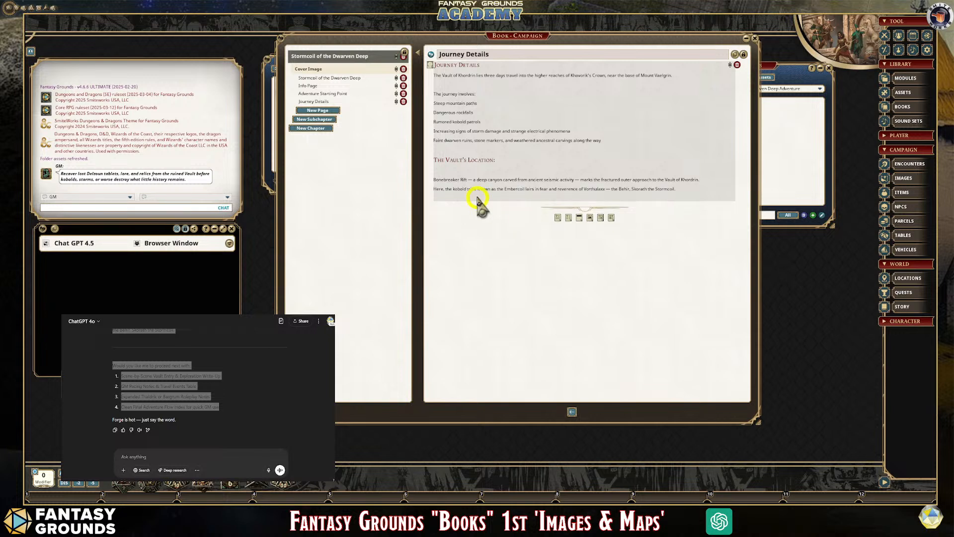
{"action": "left_click", "coordinate": [595, 194]}
{"action": "key", "text": "Delete"}
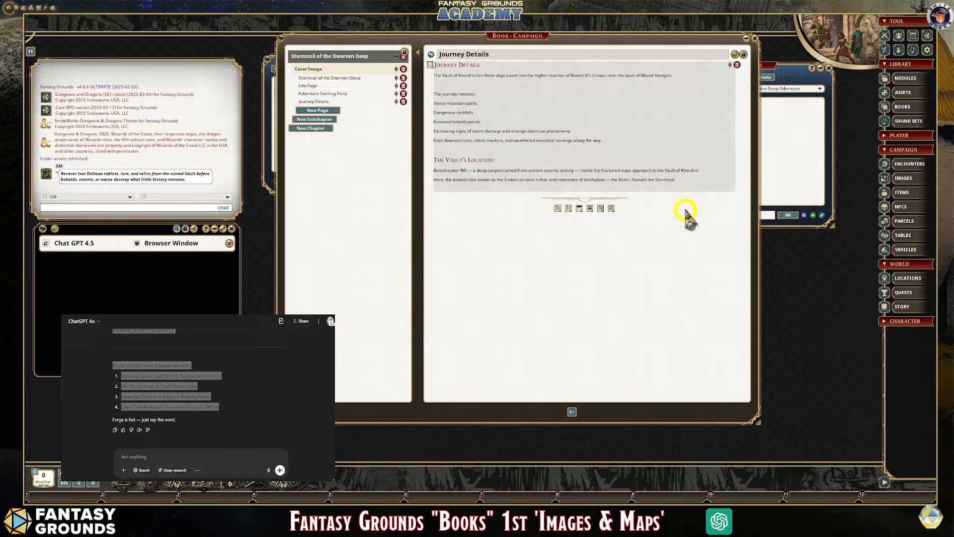
{"action": "left_click", "coordinate": [460, 82]}
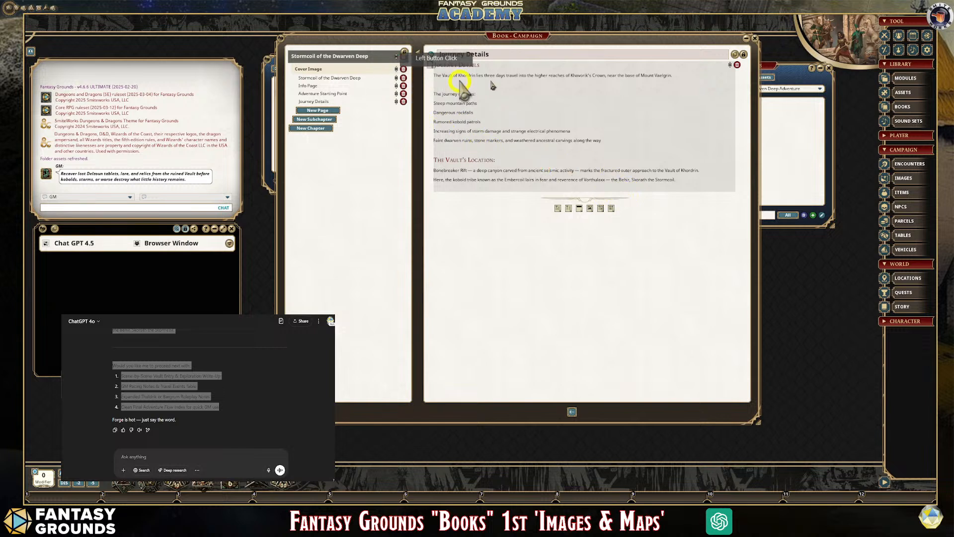
{"action": "left_click", "coordinate": [518, 200]}
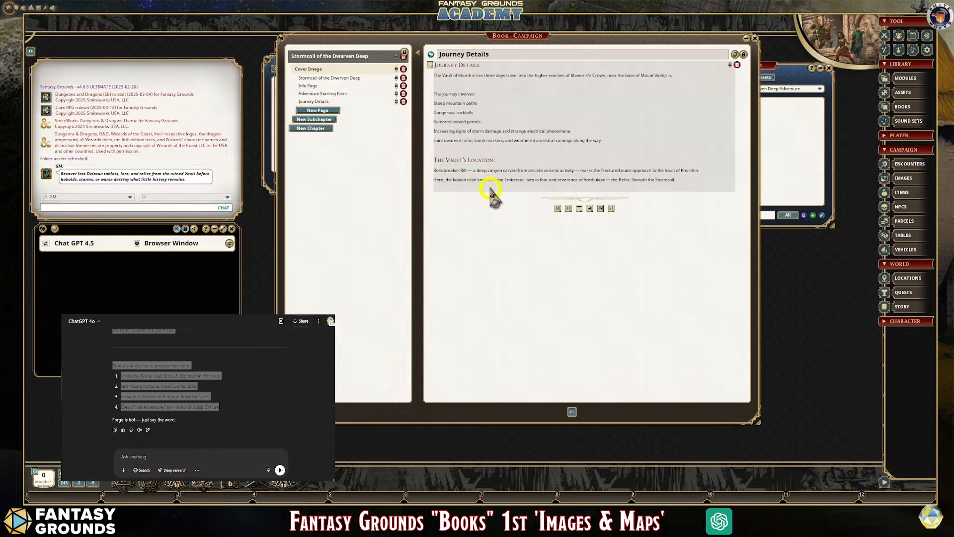
{"action": "left_click", "coordinate": [631, 242]}
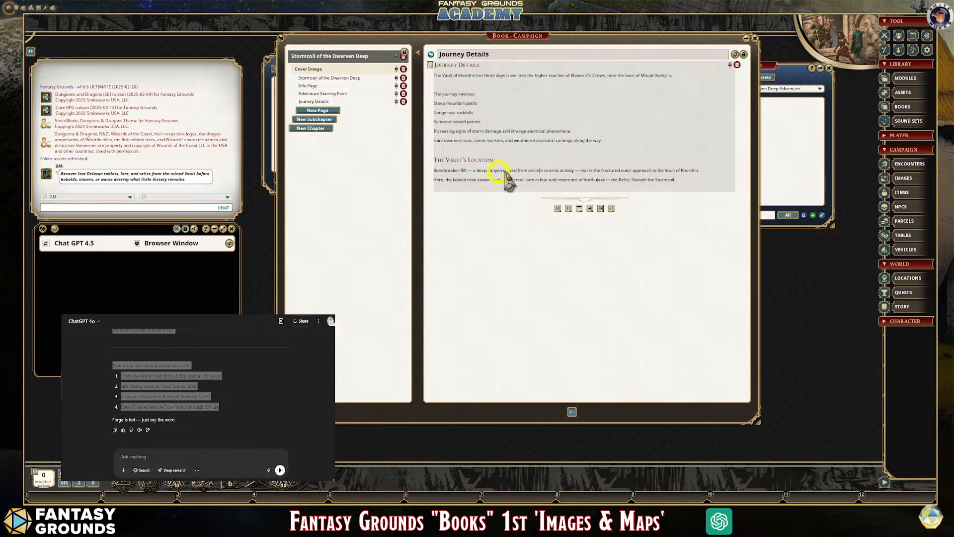
{"action": "left_click", "coordinate": [308, 86]}
{"action": "left_click", "coordinate": [320, 93]}
{"action": "left_click", "coordinate": [313, 102]}
{"action": "left_click", "coordinate": [484, 66]}
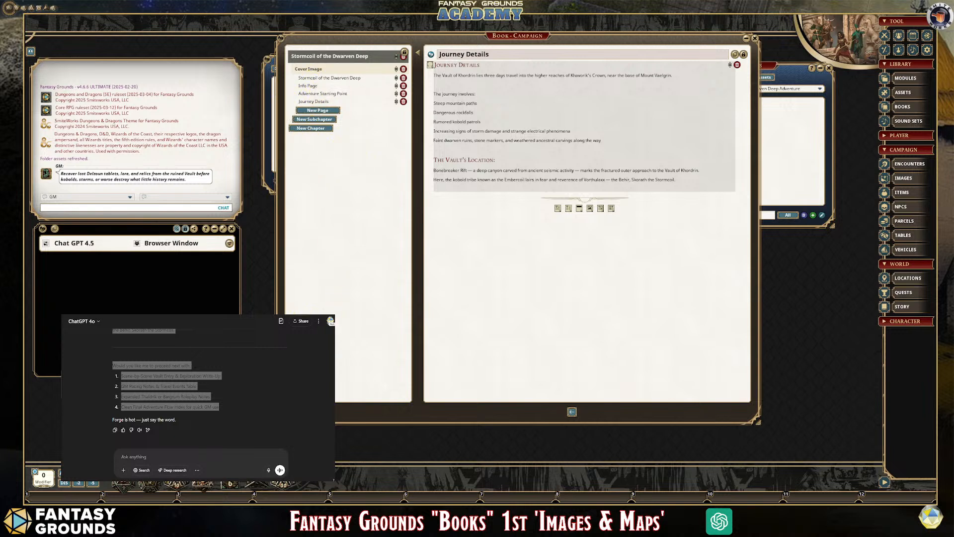
Step: Ask ChatGPT "Proceed with part 2 like the info above."
{"action": "left_click", "coordinate": [168, 453]}
{"action": "type", "text": "P"}
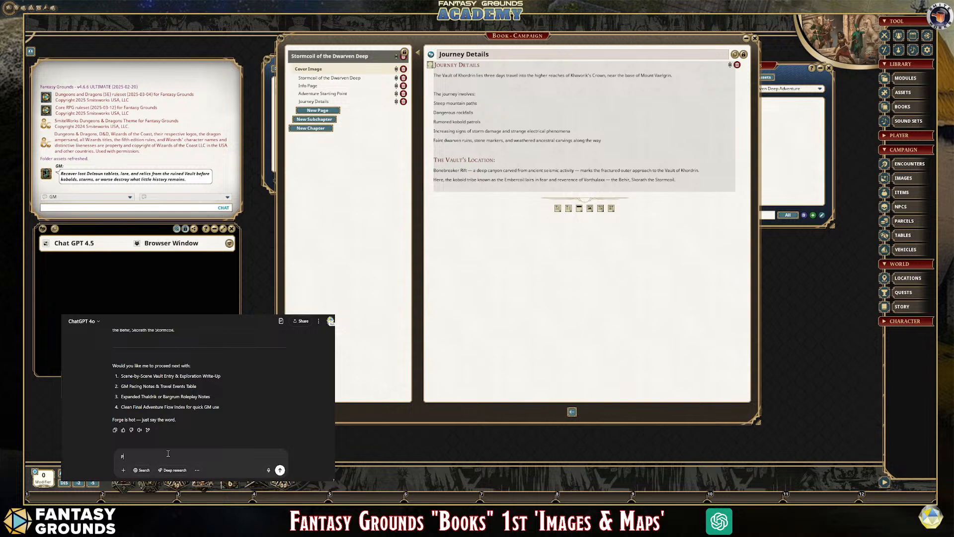
{"action": "type", "text": "rocedd w"}
{"action": "key", "text": "BackSpace"}
{"action": "type", "text": "e the info above."}
{"action": "key", "text": "Return"}
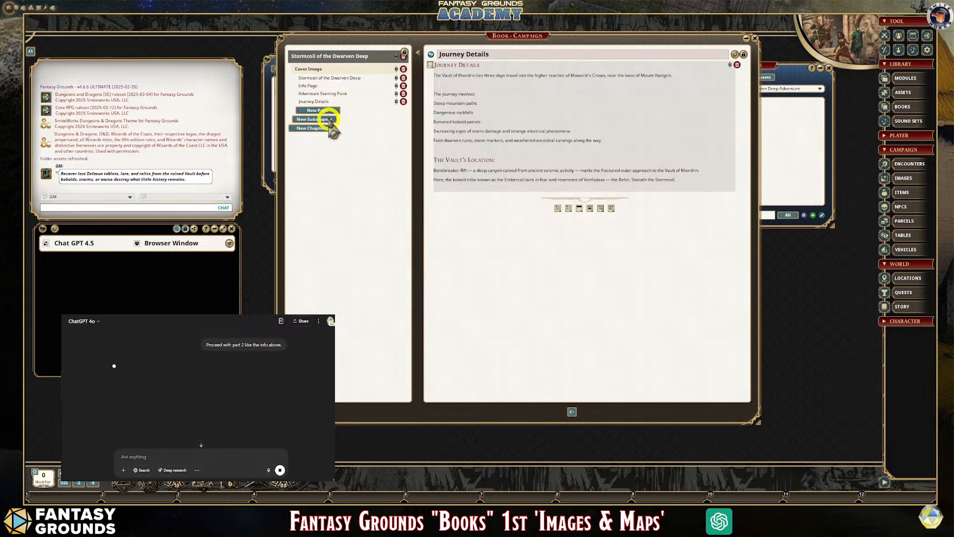
Step: Rename the book's chapter "Stormcoil of the Dwarven Deep Part 1" and add a second chapter titled "Stormcoil of the Dwarven Deep Part 2"
{"action": "left_click", "coordinate": [380, 58]}
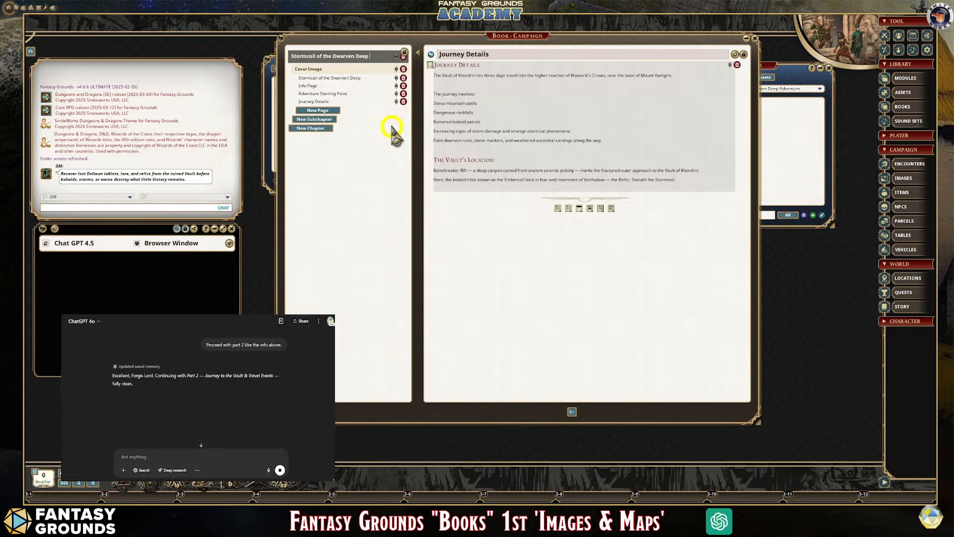
{"action": "type", "text": "Part 1"}
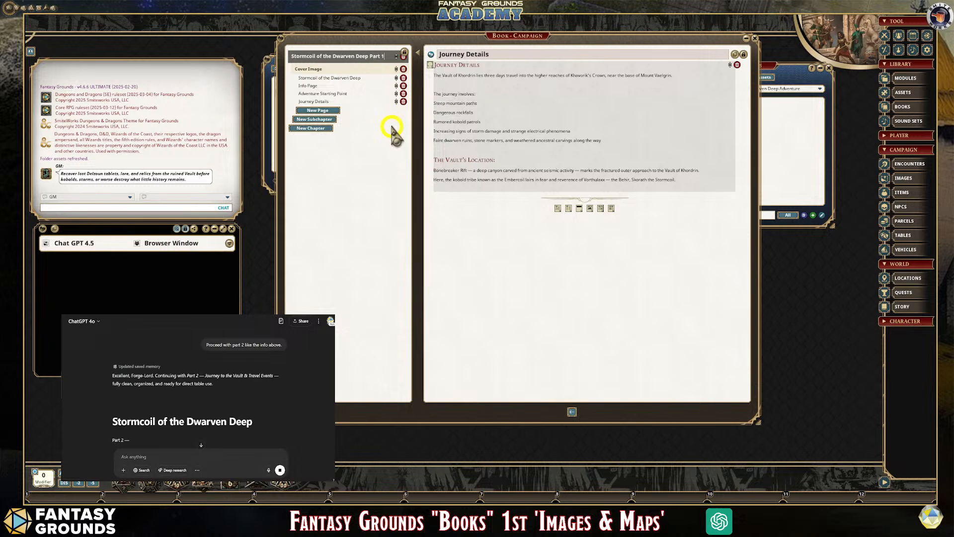
{"action": "left_click", "coordinate": [324, 129]}
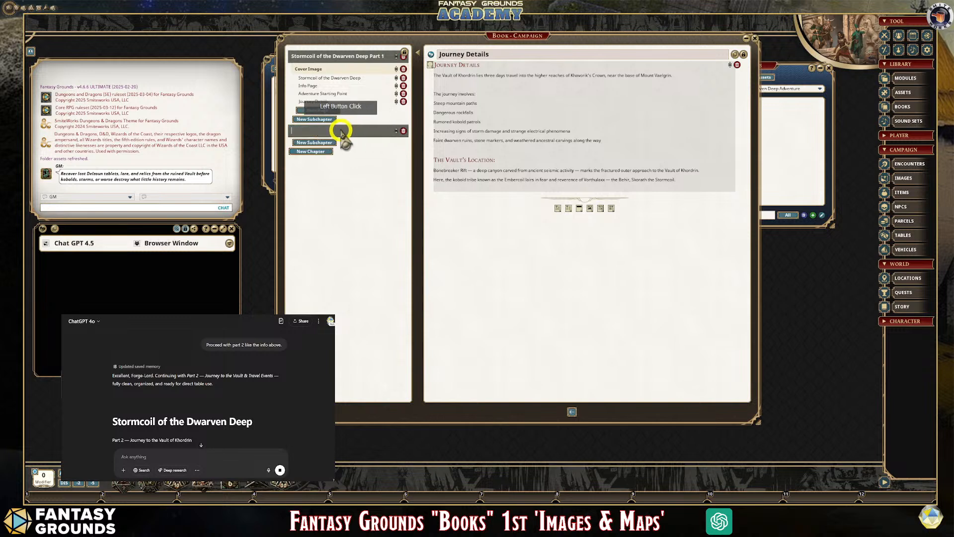
{"action": "left_click_drag", "start_coordinate": [252, 421], "coordinate": [113, 421]}
{"action": "key", "text": "ctrl+c"}
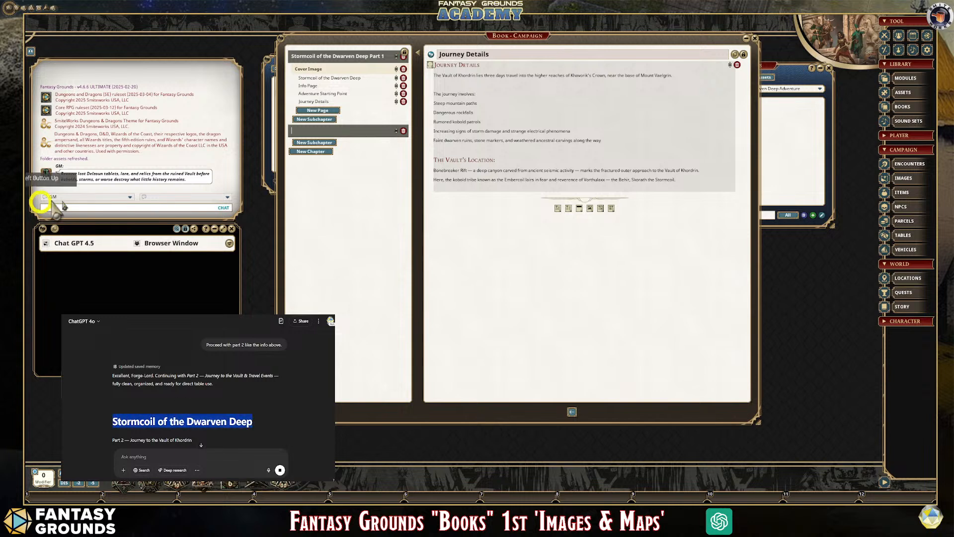
{"action": "left_click", "coordinate": [298, 130]}
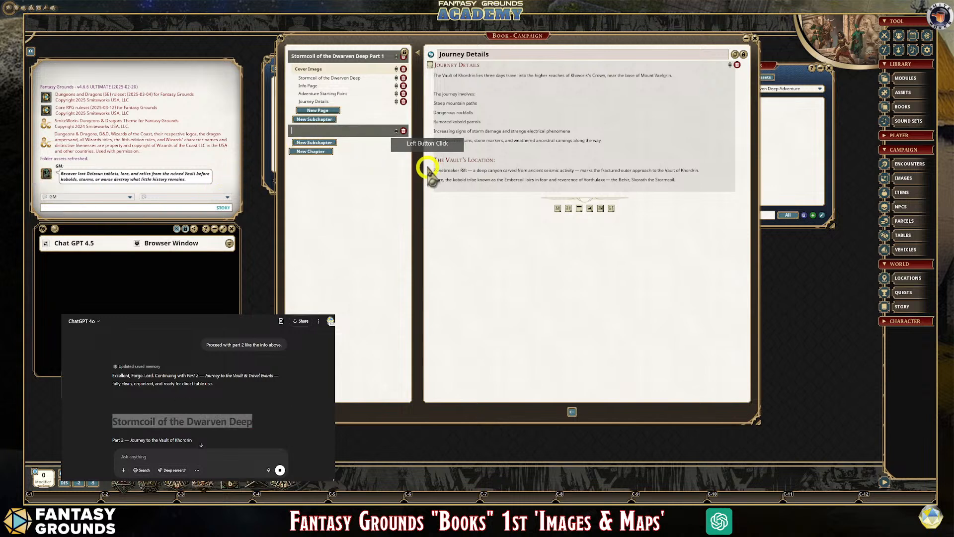
{"action": "key", "text": "ctrl+v"}
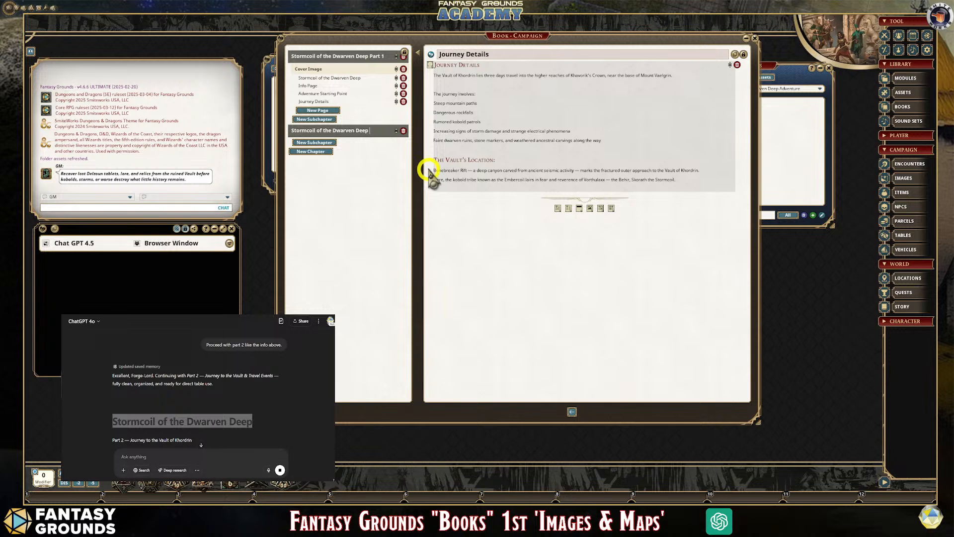
{"action": "type", "text": "Part 2"}
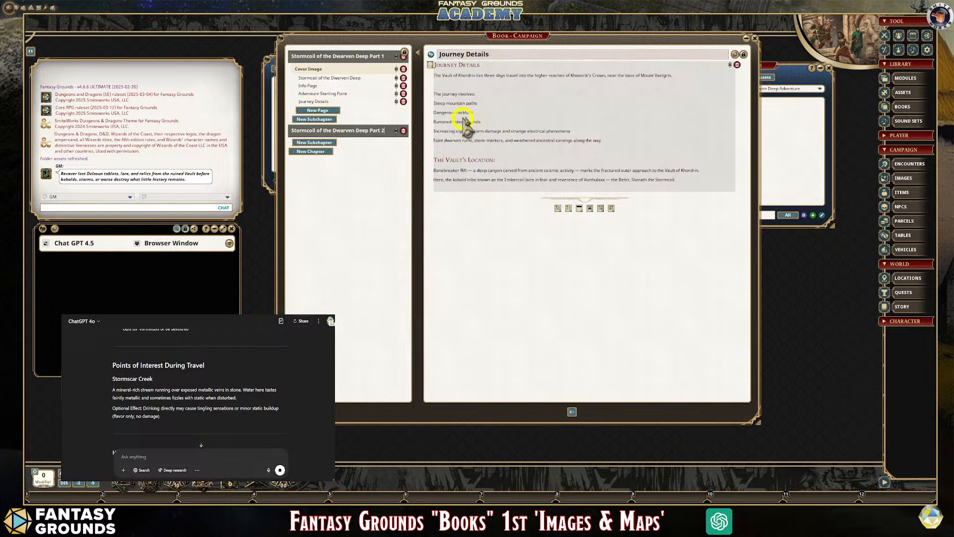
Step: Remove the blank line above "The journey involves:" on the Journey Details page and bold that line
{"action": "left_click_drag", "start_coordinate": [477, 94], "coordinate": [437, 92]}
{"action": "left_click", "coordinate": [444, 86]}
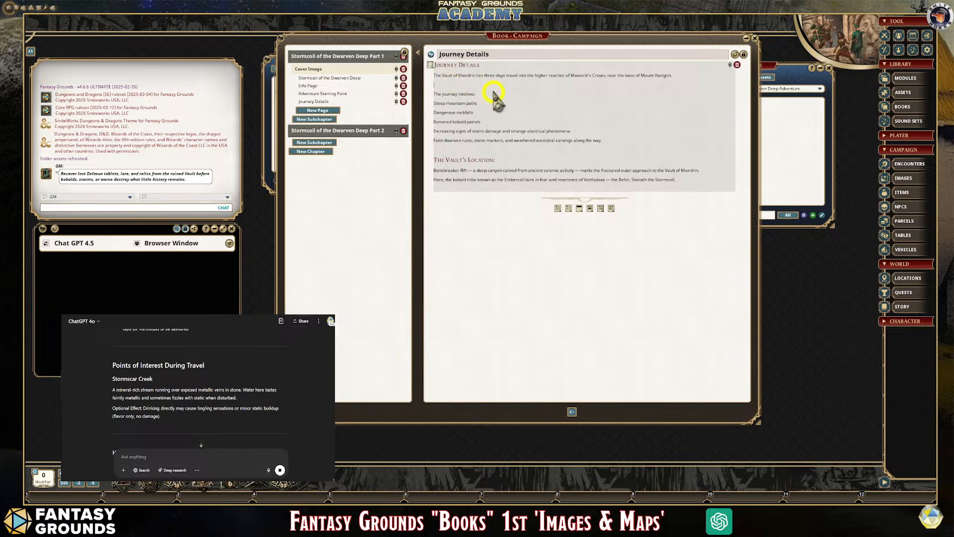
{"action": "key", "text": "BackSpace"}
{"action": "left_click_drag", "start_coordinate": [478, 85], "coordinate": [434, 88]}
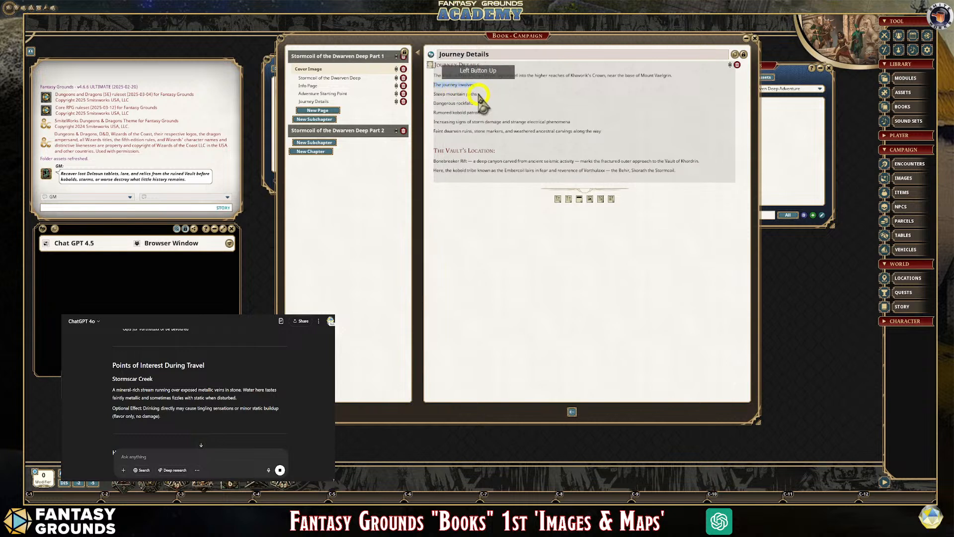
{"action": "key", "text": "ctrl+b"}
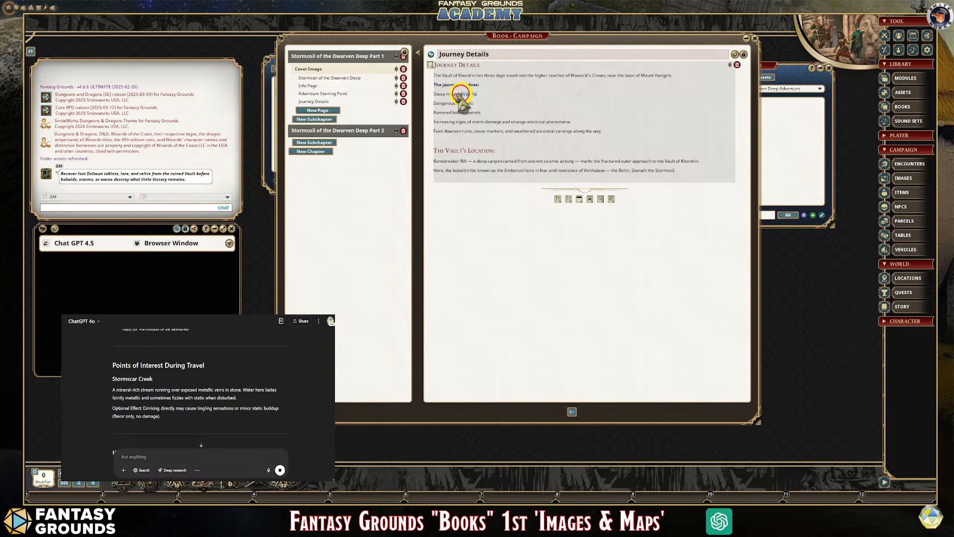
Step: Format the five lines under "The journey involves:", from "Steep mountain paths" to the dwarven ruins entry, as a bulleted list
{"action": "left_click_drag", "start_coordinate": [434, 94], "coordinate": [481, 102]}
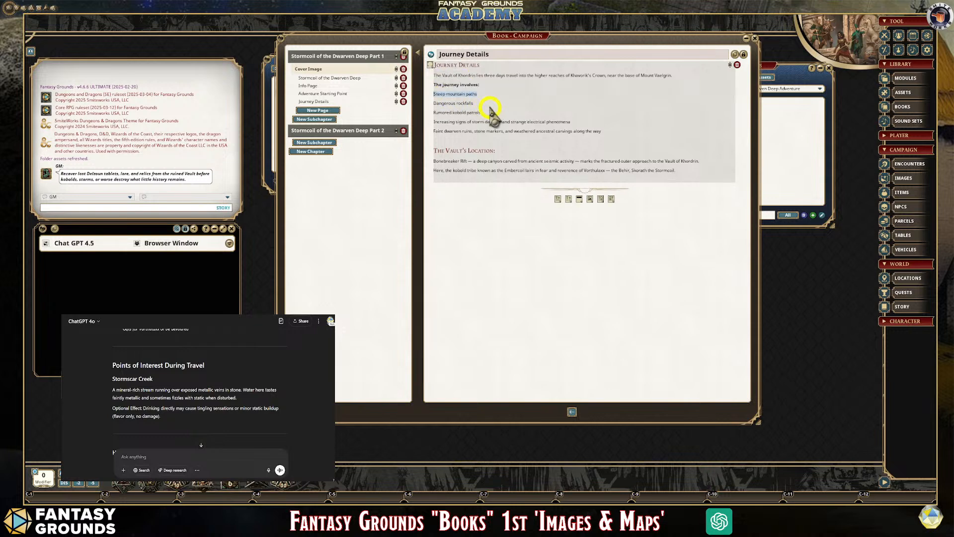
{"action": "key", "text": "ctrl+5"}
{"action": "left_click_drag", "start_coordinate": [475, 104], "coordinate": [437, 110]}
{"action": "key", "text": "ctrl+5"}
{"action": "key", "text": "ctrl+5"}
{"action": "left_click_drag", "start_coordinate": [574, 117], "coordinate": [430, 122]}
{"action": "key", "text": "ctrl+5"}
{"action": "left_click", "coordinate": [557, 127]}
{"action": "key", "text": "ctrl+5"}
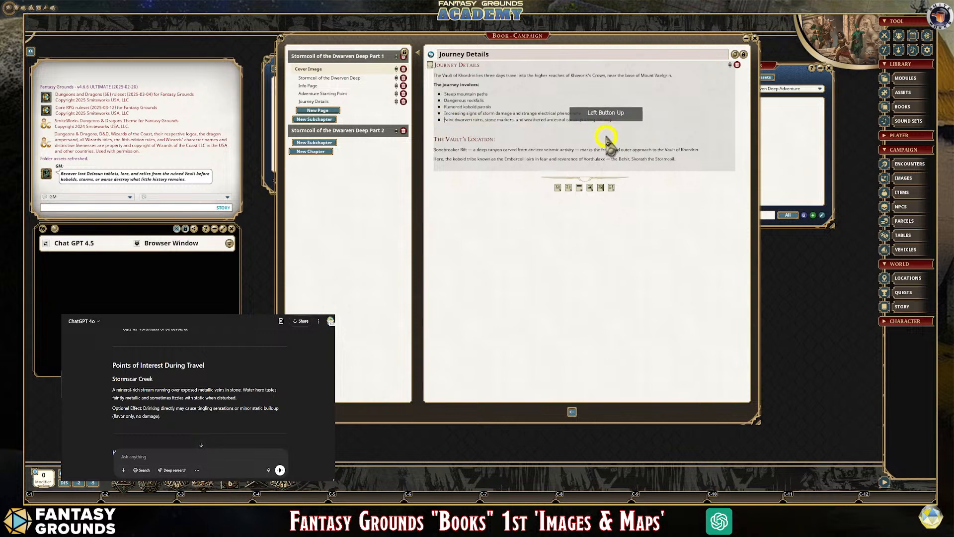
{"action": "left_click", "coordinate": [510, 149]}
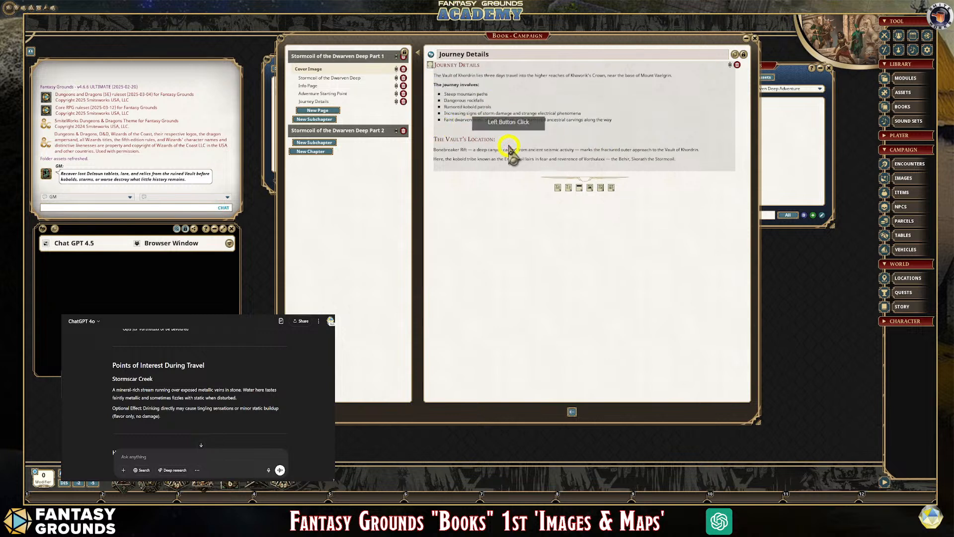
Step: Remove the blank line above the heading "The Vault's Location:" on the Journey Details page
{"action": "key", "text": "BackSpace"}
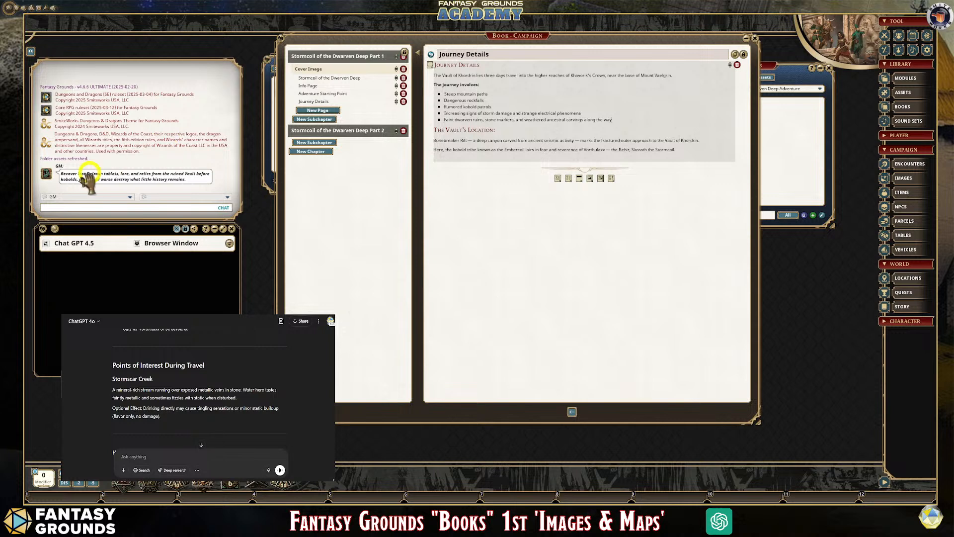
Step: Review ChatGPT's Part 2 text, from the points of interest through the arrival at Bonebreaker Rift and the proposed next parts
{"action": "scroll", "coordinate": [199, 391], "scroll_direction": "down", "scroll_amount": 5}
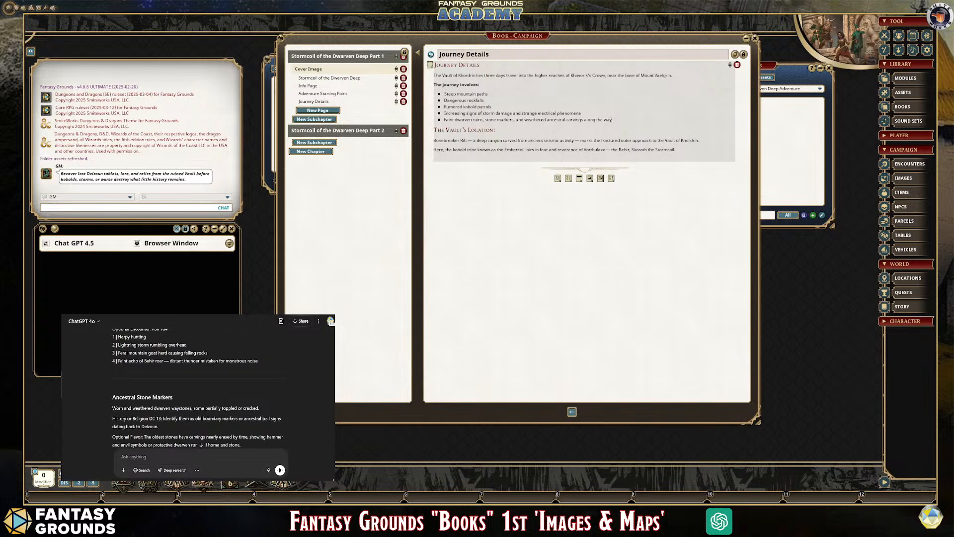
{"action": "scroll", "coordinate": [199, 391], "scroll_direction": "down", "scroll_amount": 1}
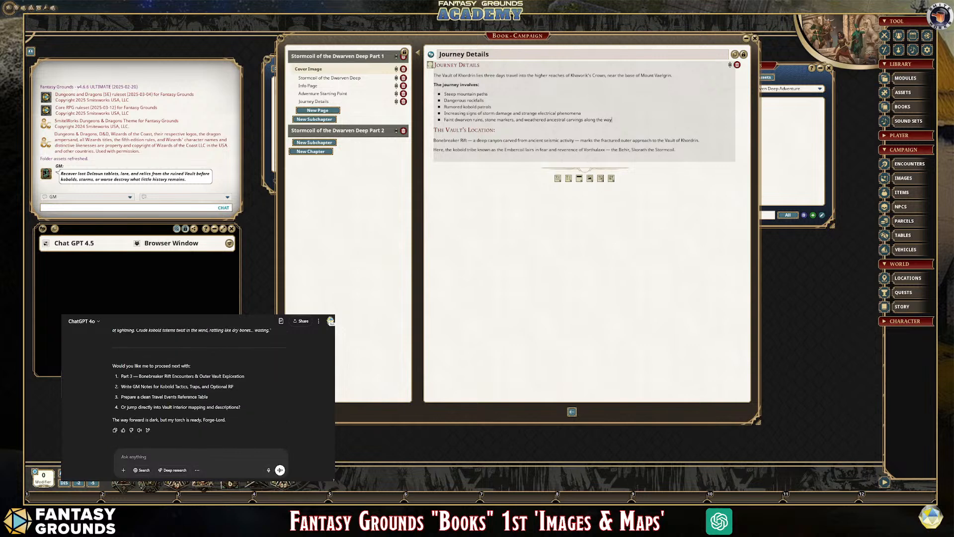
{"action": "scroll", "coordinate": [199, 388], "scroll_direction": "up", "scroll_amount": 6}
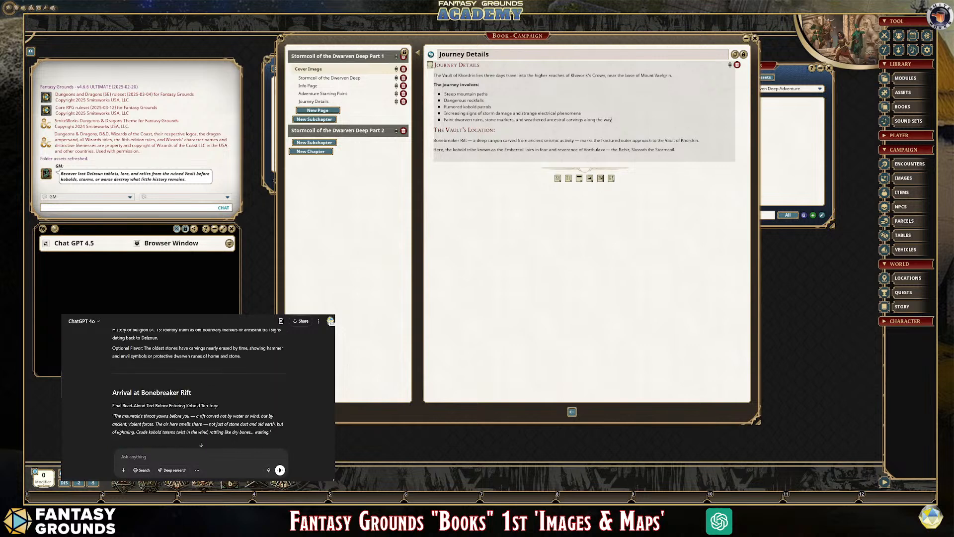
{"action": "scroll", "coordinate": [199, 388], "scroll_direction": "up", "scroll_amount": 2}
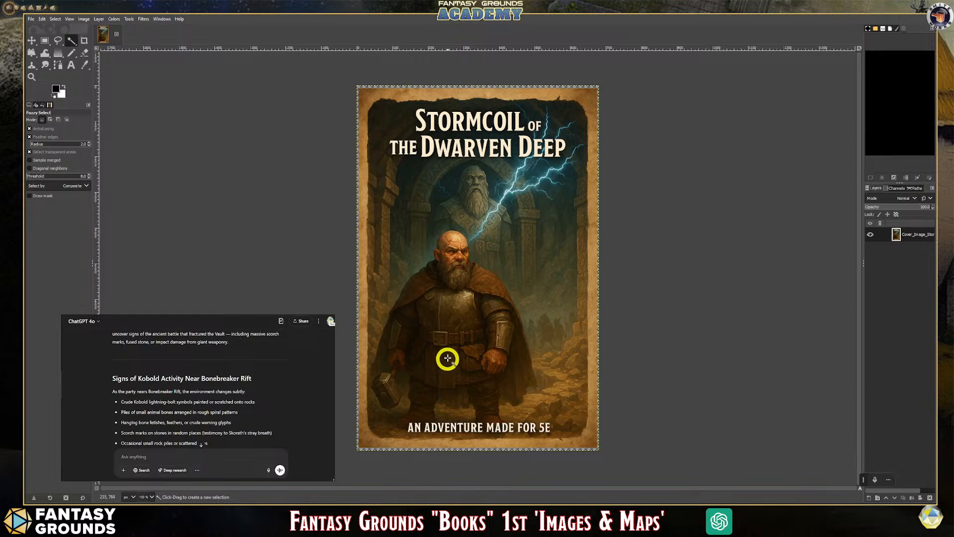
Step: Switch to GIMP and examine the Stormcoil of the Dwarven Deep cover image at closer zoom, from its title to the bottom caption
{"action": "scroll", "coordinate": [448, 356], "scroll_direction": "up", "scroll_amount": 1}
{"action": "scroll", "coordinate": [357, 342], "scroll_direction": "up", "scroll_amount": 3}
{"action": "scroll", "coordinate": [357, 342], "scroll_direction": "down", "scroll_amount": 3}
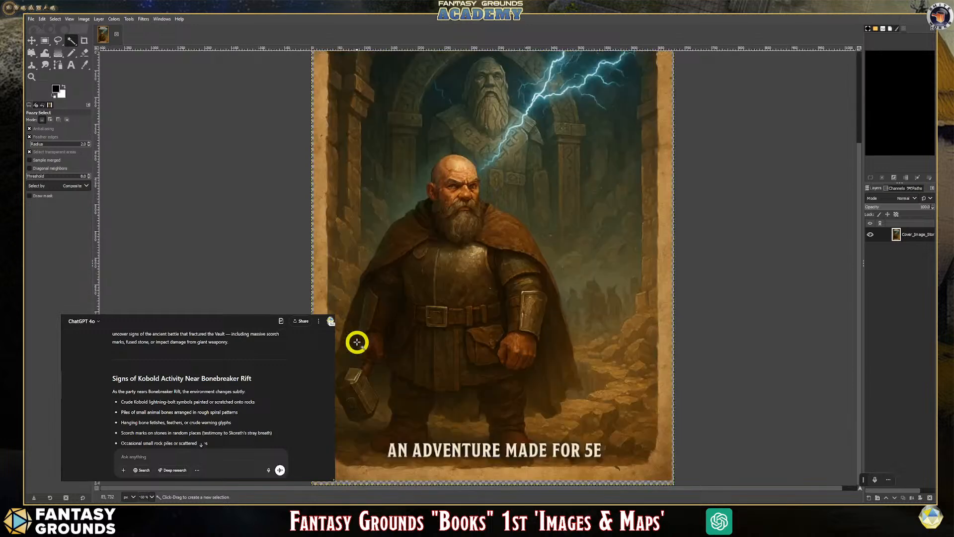
{"action": "scroll", "coordinate": [357, 340], "scroll_direction": "up", "scroll_amount": 3}
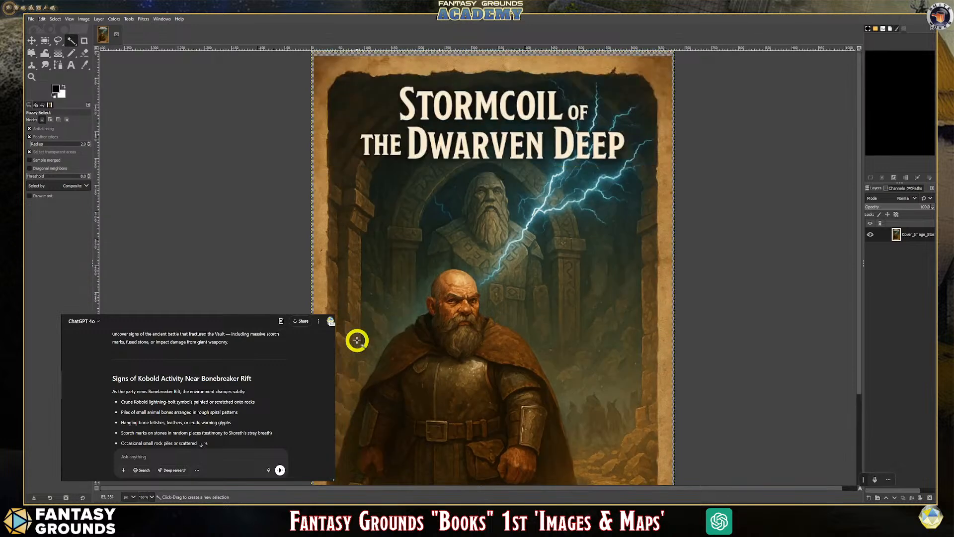
{"action": "scroll", "coordinate": [358, 340], "scroll_direction": "down", "scroll_amount": 3}
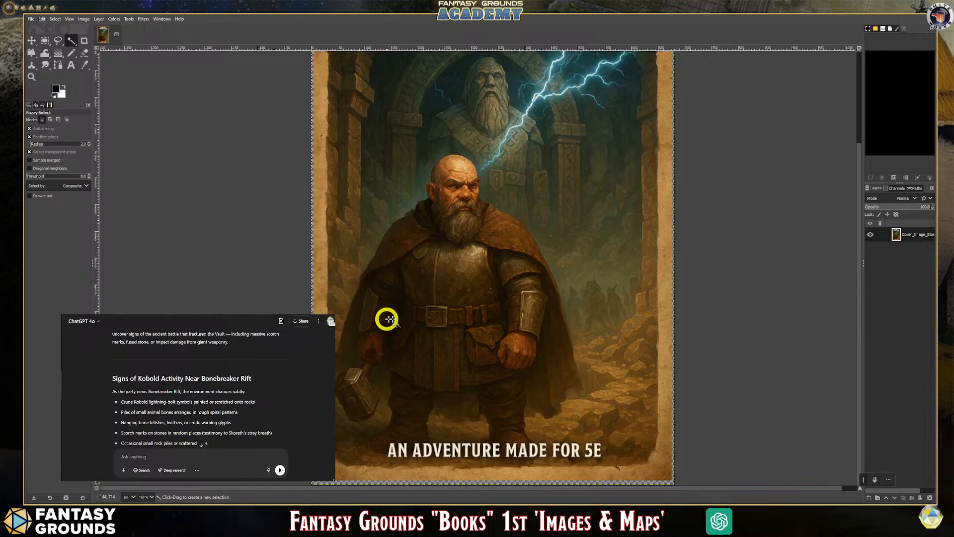
{"action": "scroll", "coordinate": [392, 320], "scroll_direction": "up", "scroll_amount": 5}
{"action": "scroll", "coordinate": [398, 315], "scroll_direction": "down", "scroll_amount": 5}
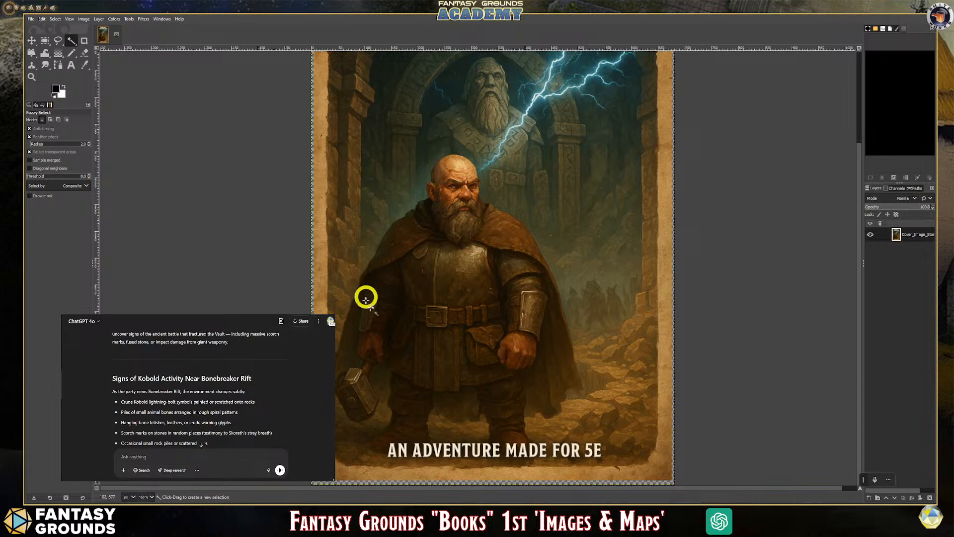
{"action": "scroll", "coordinate": [416, 296], "scroll_direction": "up", "scroll_amount": 5}
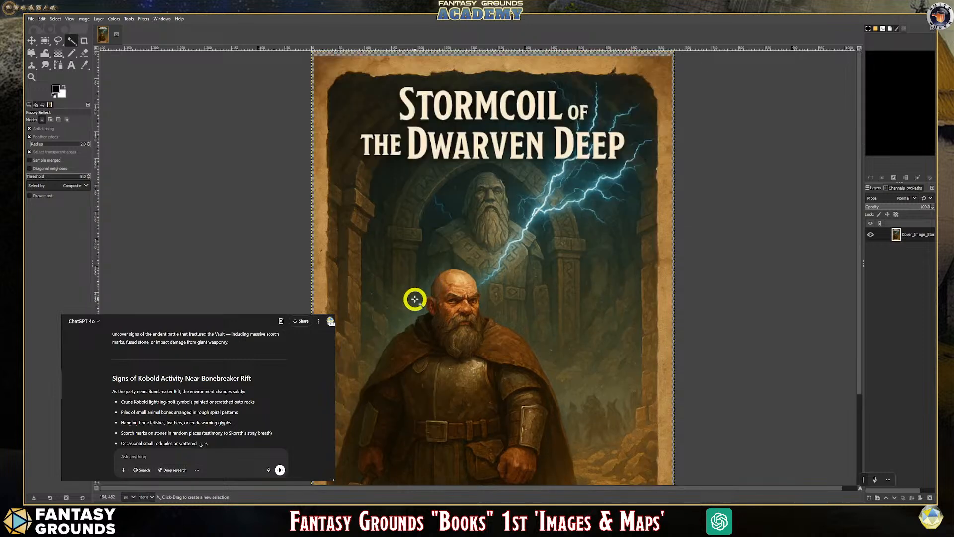
{"action": "scroll", "coordinate": [416, 299], "scroll_direction": "down", "scroll_amount": 5}
{"action": "scroll", "coordinate": [416, 298], "scroll_direction": "up", "scroll_amount": 5}
{"action": "scroll", "coordinate": [416, 298], "scroll_direction": "down", "scroll_amount": 5}
{"action": "scroll", "coordinate": [414, 298], "scroll_direction": "up", "scroll_amount": 5}
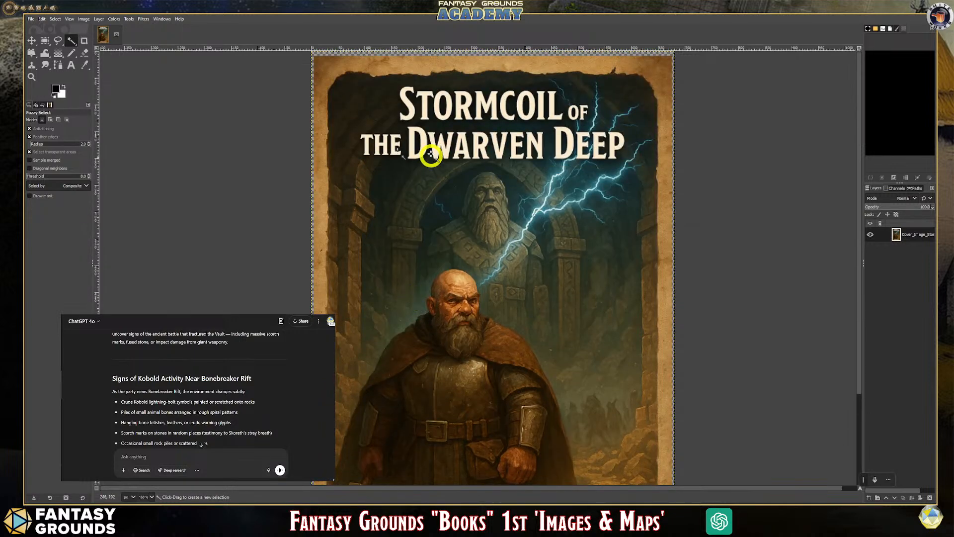